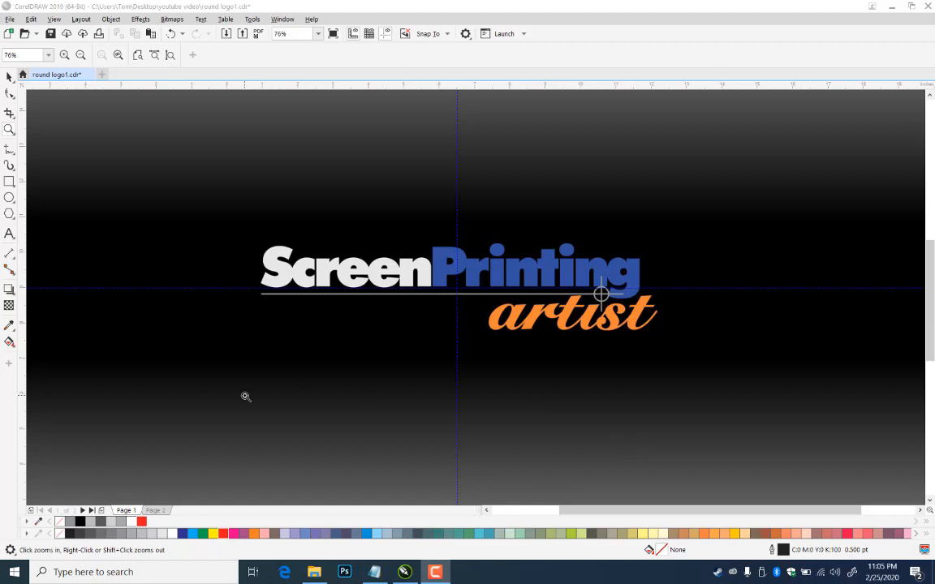
- On page 2, draw a circle about 9.2 inches in diameter, centred on the intersection of the guidelines
left_click(160, 511)
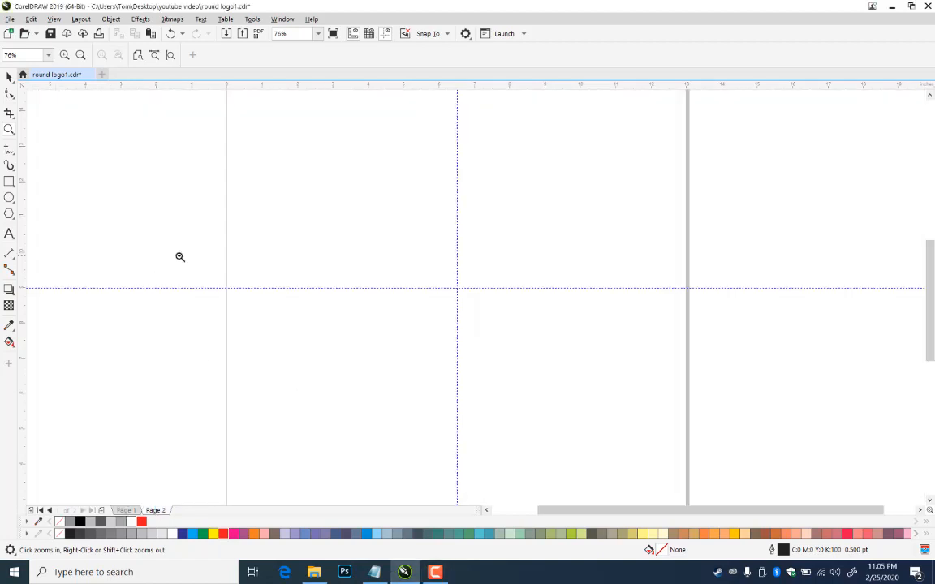
right_click(406, 273)
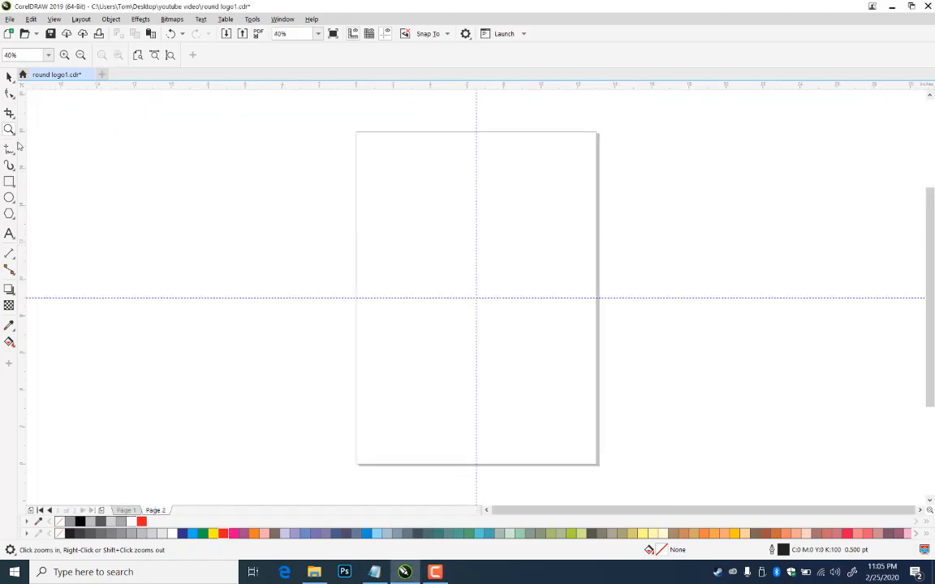
left_click(9, 76)
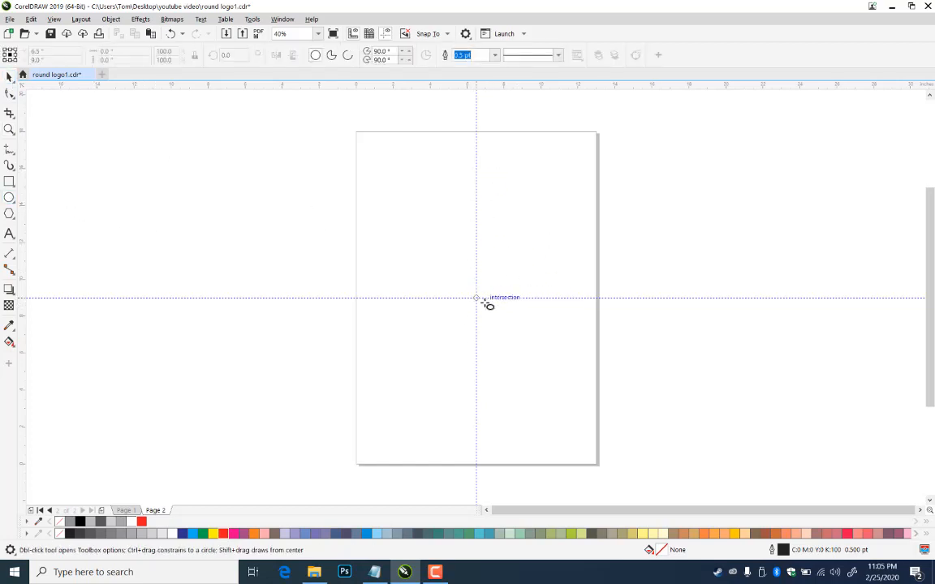
left_click_drag(476, 298, 563, 367)
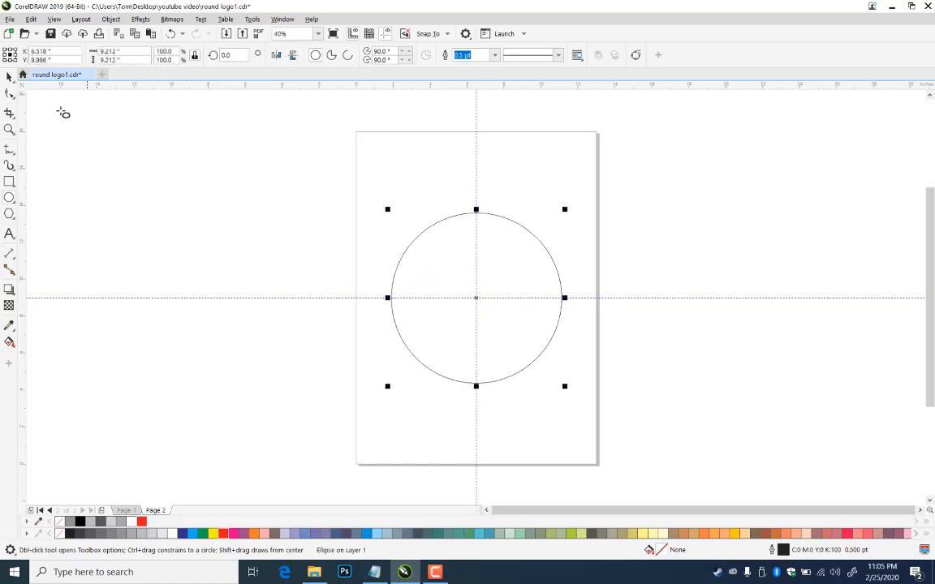
- Draw a rectangle about 13 by 18 inches covering the page, fill it with 80% black, and save the file
left_click(9, 181)
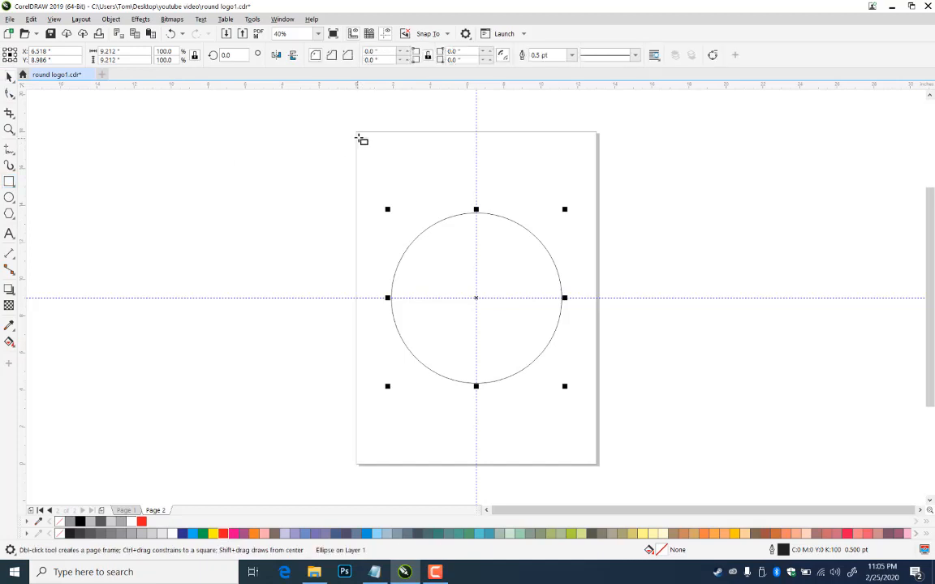
left_click_drag(356, 131, 598, 466)
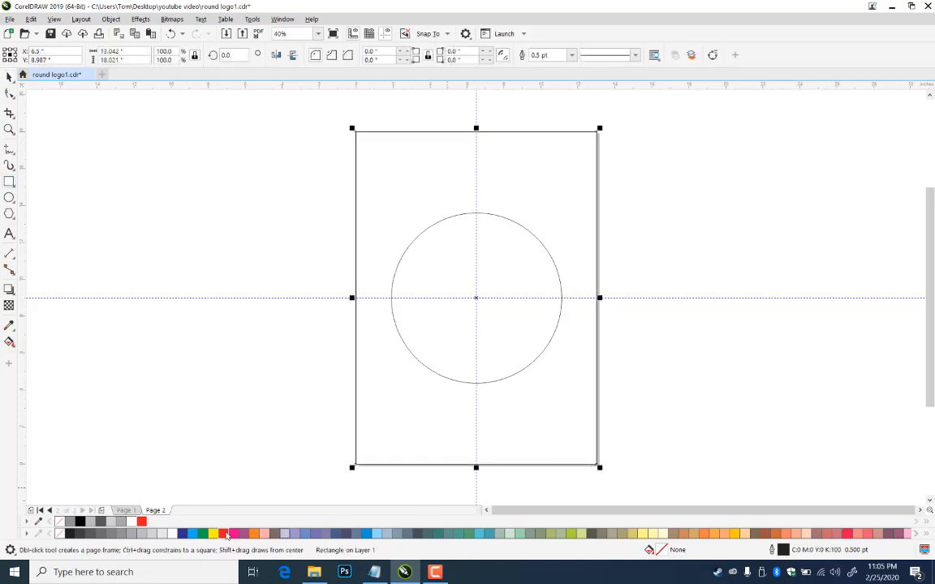
left_click(88, 535)
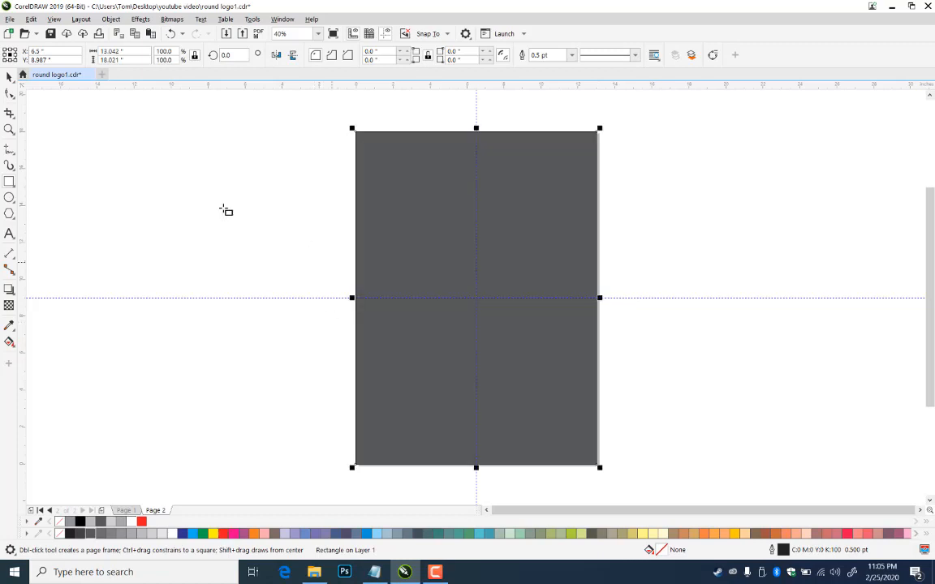
left_click(9, 76)
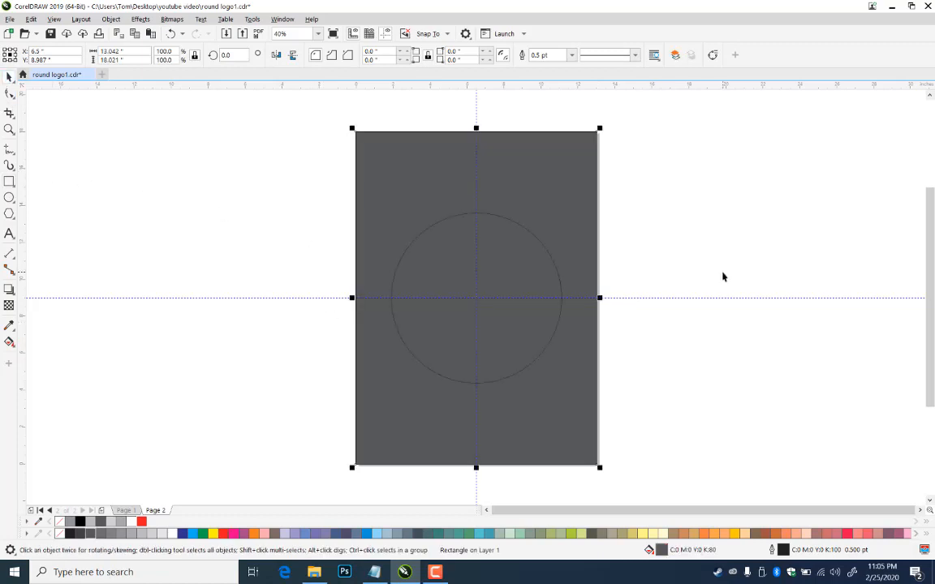
left_click(721, 272)
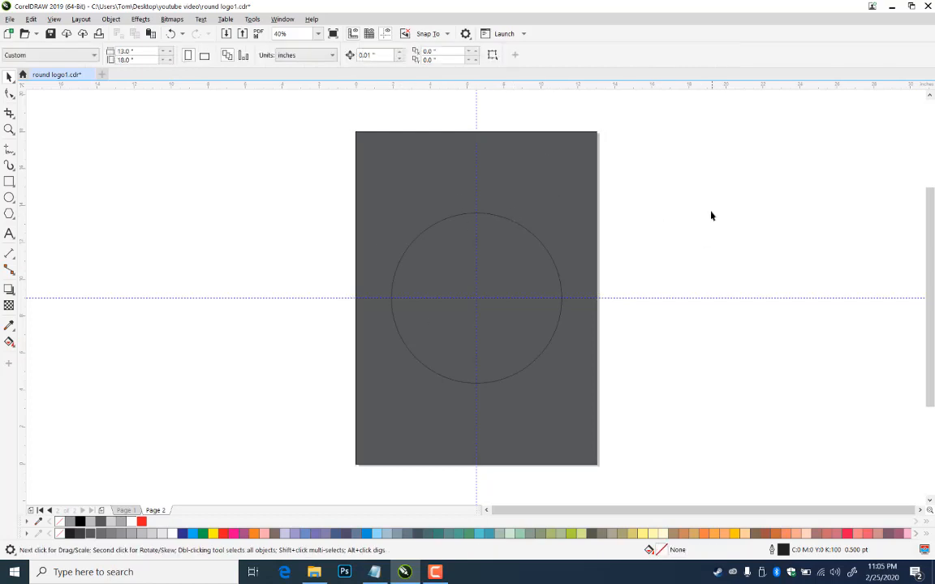
key("ctrl+s")
- Enlarge the circle from its centre to about 9.75 inches in diameter
left_click(10, 130)
left_click_drag(317, 162, 663, 413)
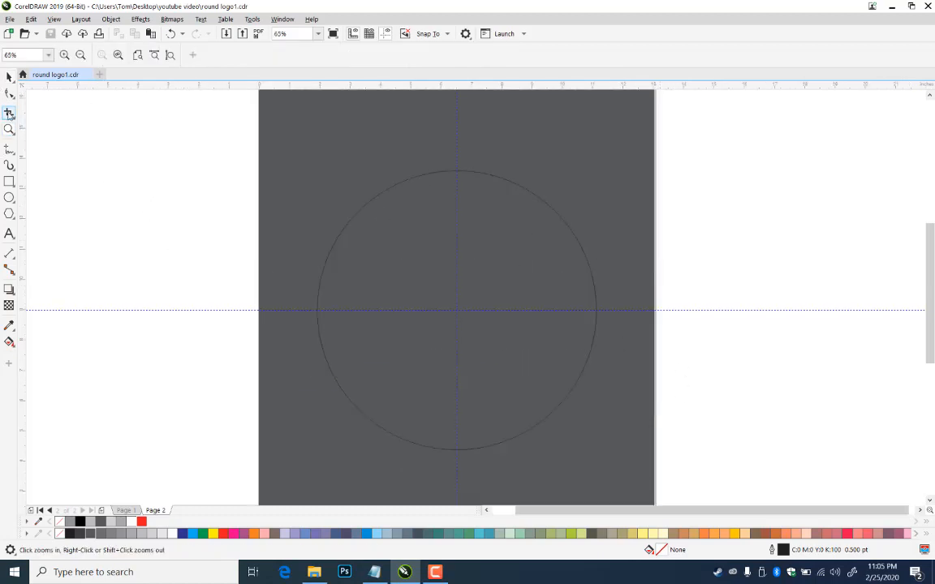
left_click(8, 76)
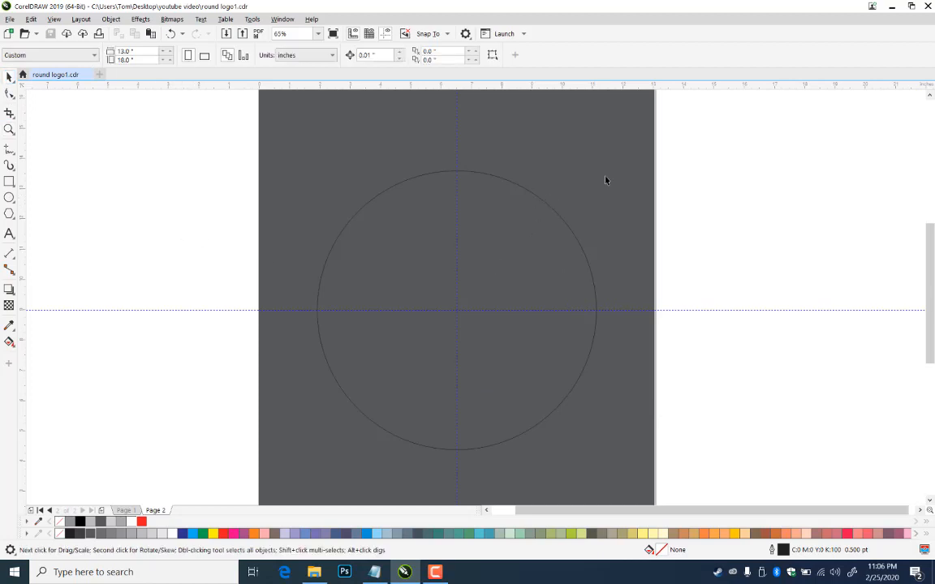
left_click(562, 223)
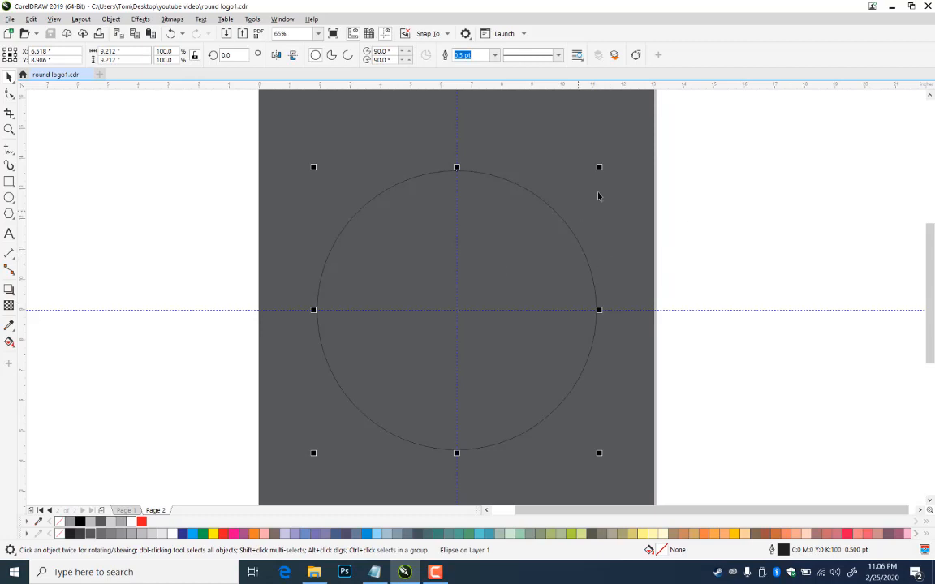
left_click_drag(601, 166, 608, 159)
left_click(733, 179)
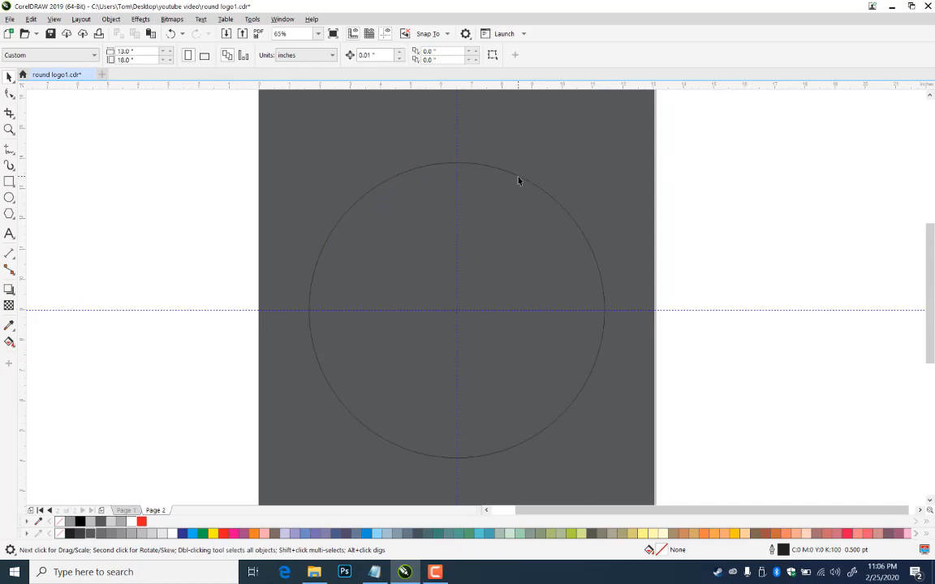
- Make a smaller concentric copy of the circle, about 9 inches in diameter, and combine both circles into a ring
left_click(518, 180)
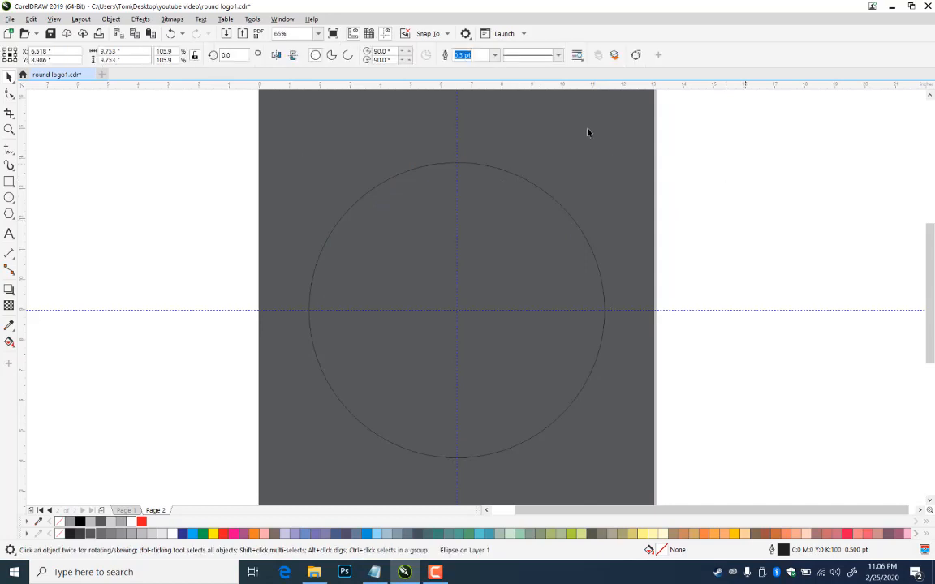
left_click(588, 132)
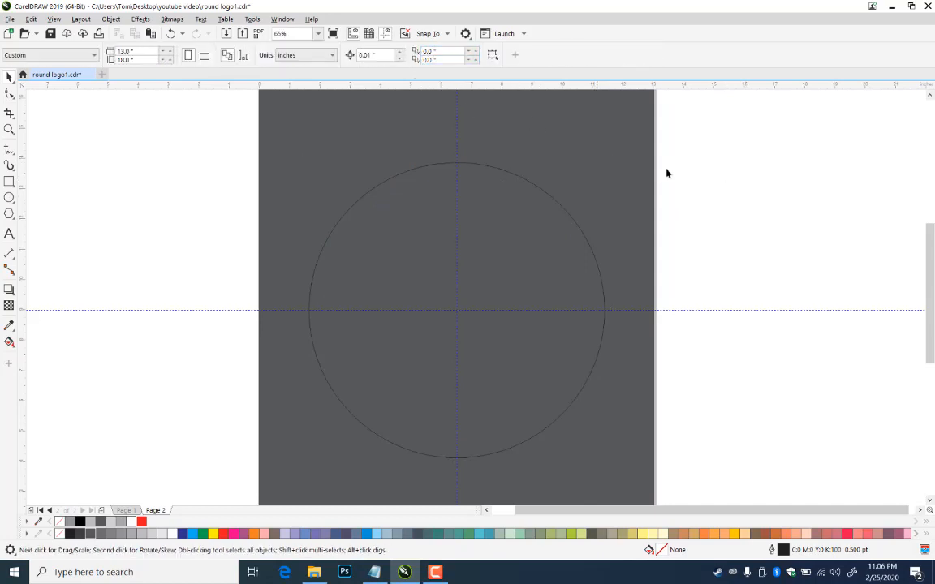
left_click(558, 206)
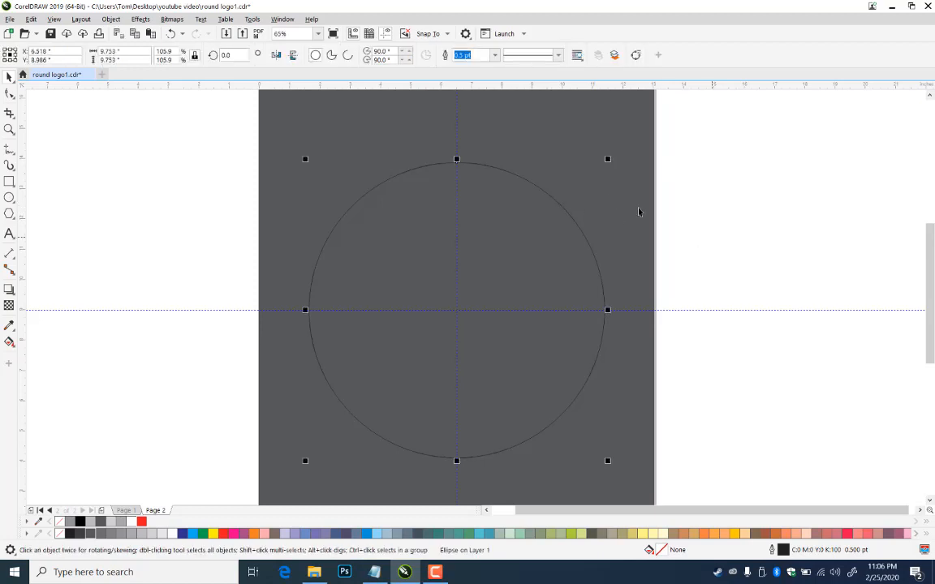
mouse_move(609, 158)
left_mouse_down()
mouse_move(592, 180)
mouse_move(602, 169)
left_mouse_up()
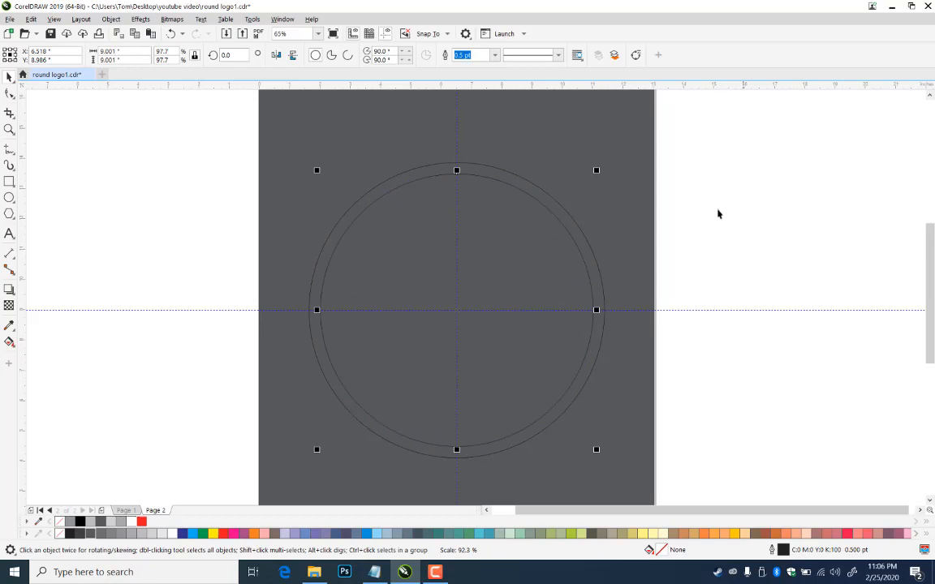
left_click(501, 172, "shift")
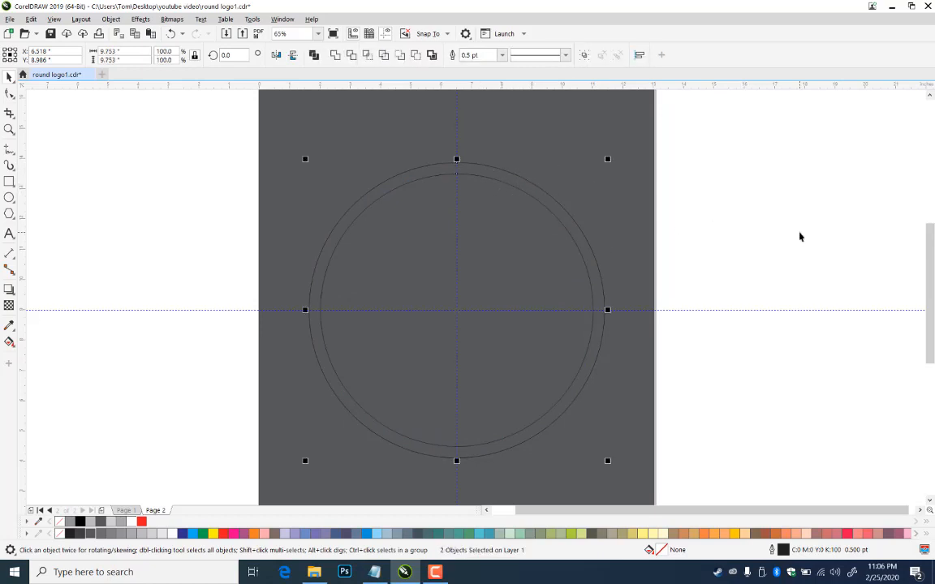
key("ctrl+l")
- Fill the ring with 20% black, remove its outline, and save the file
left_click(9, 129)
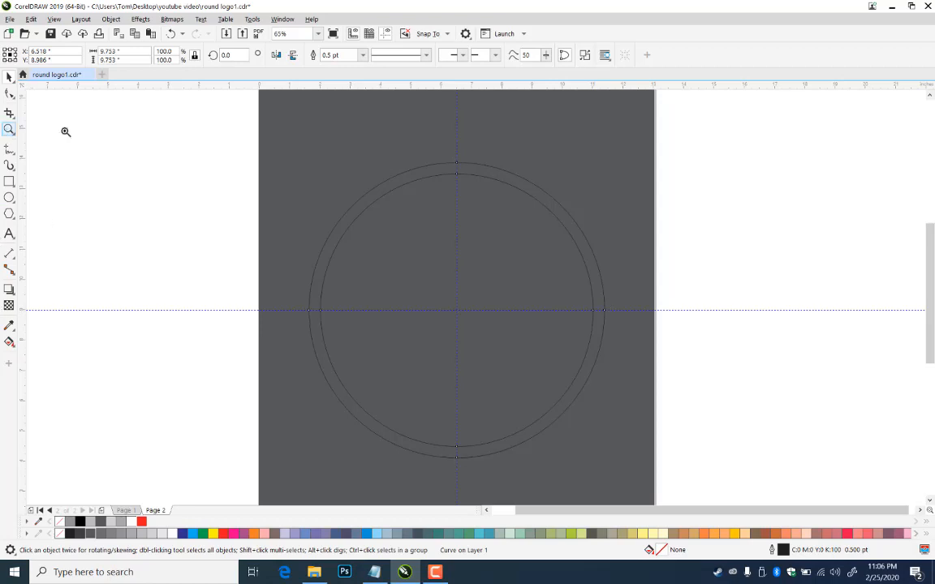
left_click_drag(465, 152, 300, 314)
left_click(10, 76)
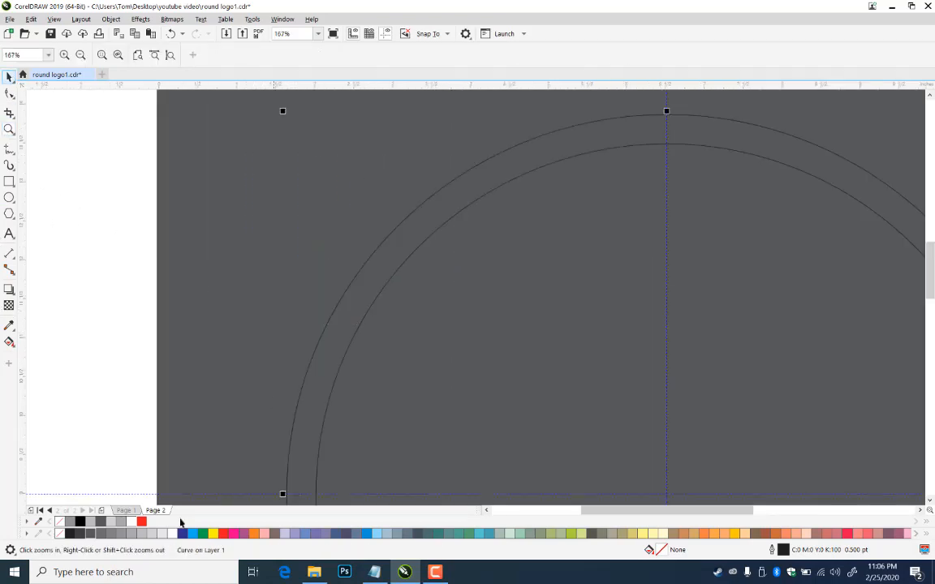
left_click(113, 522)
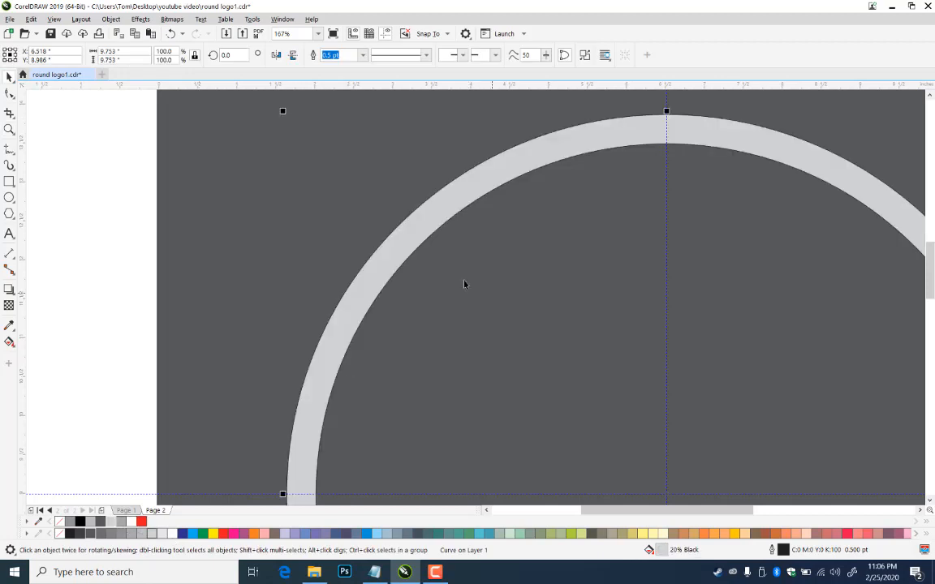
right_click(59, 522)
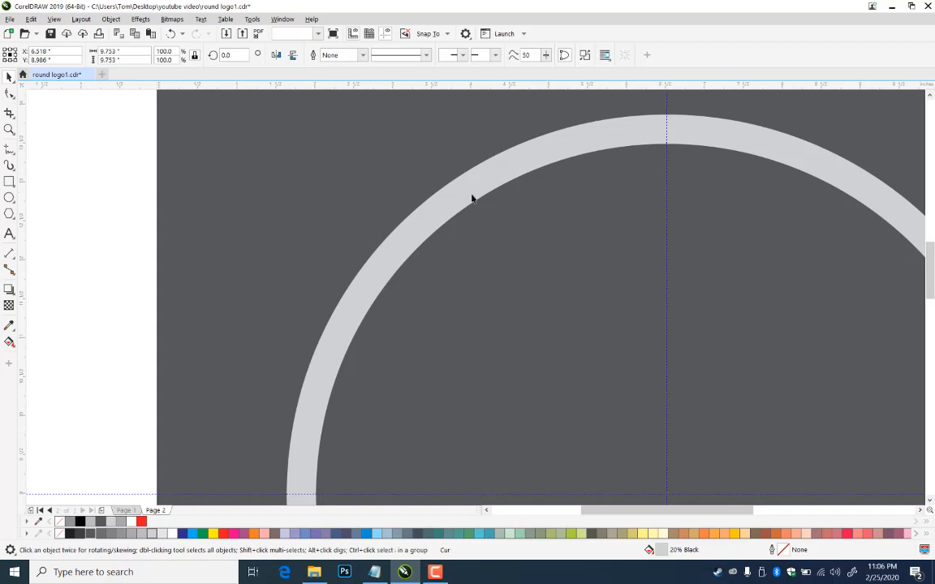
key("Escape")
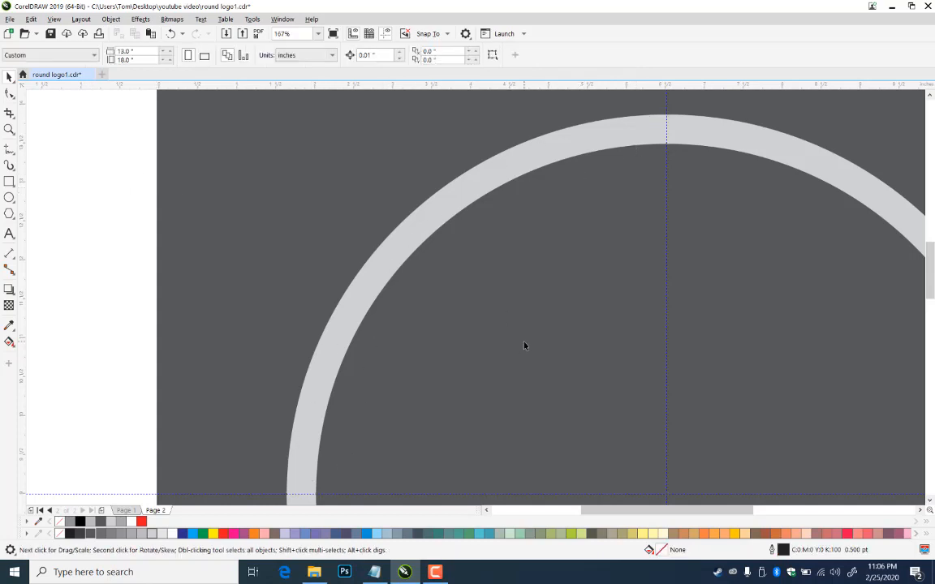
key("ctrl+s")
- Display the drawing as wireframe and set the Roughen tool's nib size to 0.23 inches
key("alt+v")
key("Return")
key("z")
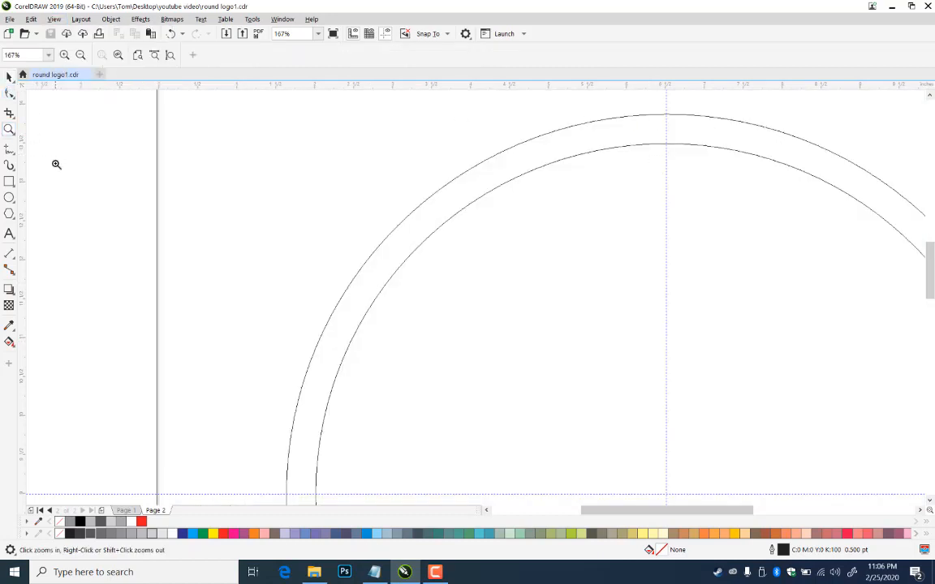
left_click(10, 94)
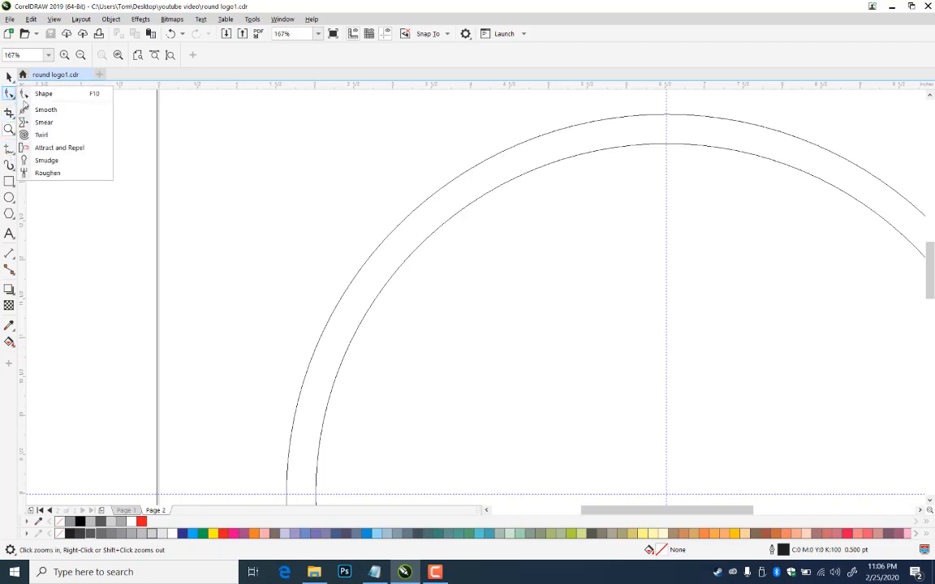
left_click(49, 173)
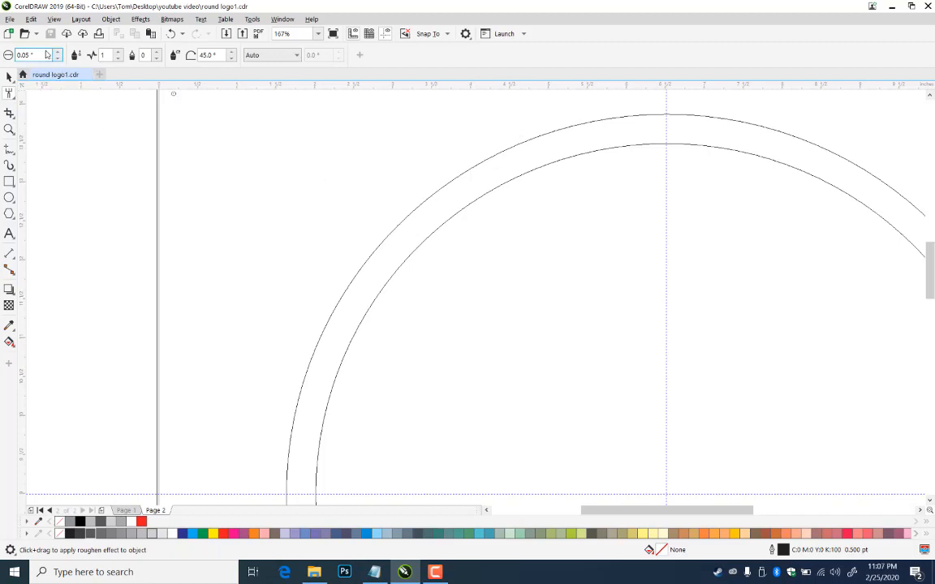
left_click_drag(58, 55, 59, 49)
- Roughen the outer and inner edges of the ring along its upper-left quarter
left_click(10, 77)
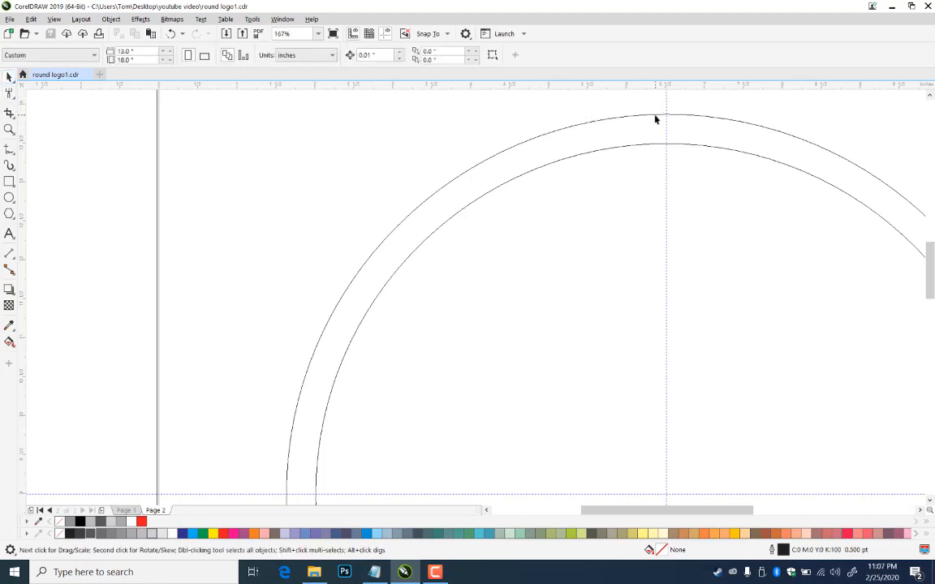
left_click(656, 117)
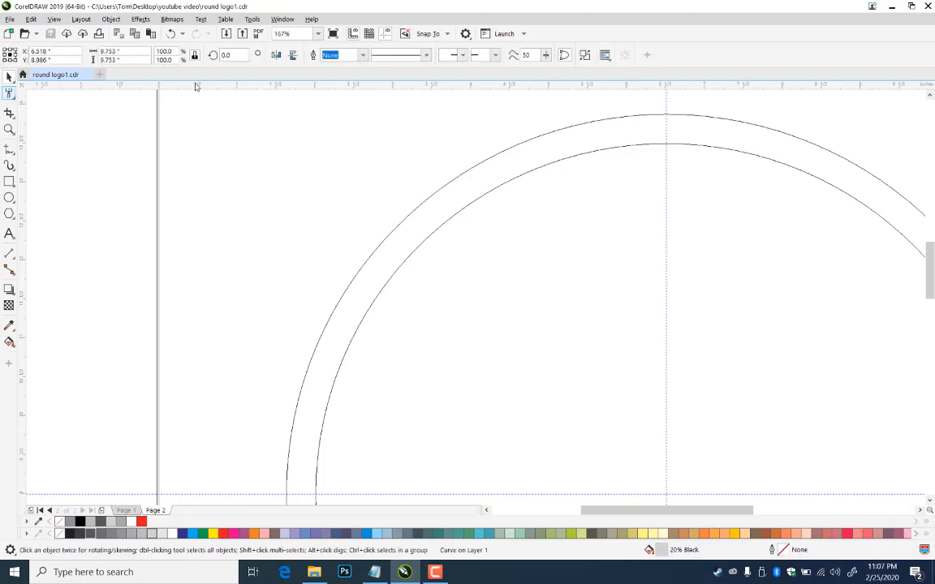
left_click(655, 108)
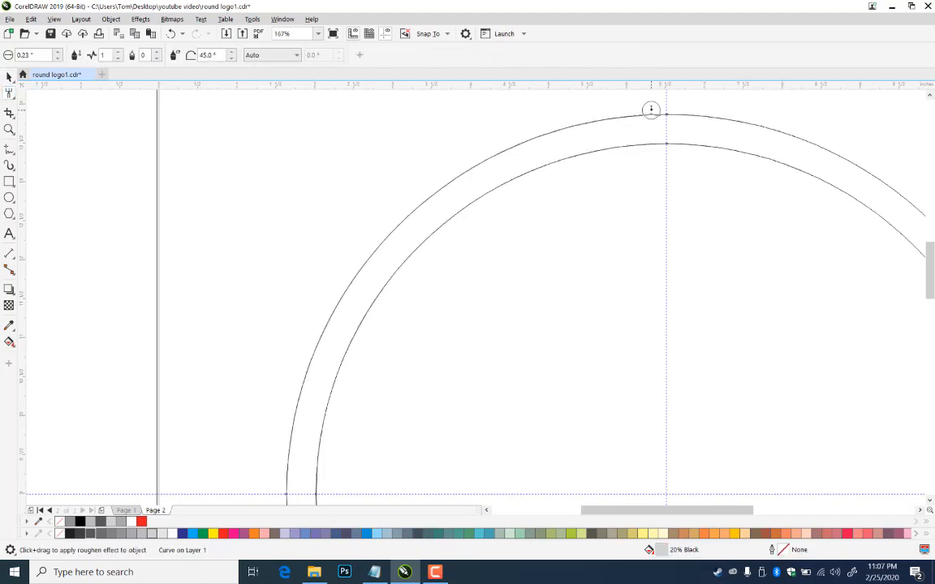
mouse_move(650, 108)
left_mouse_down()
mouse_move(499, 134)
mouse_move(479, 157)
left_mouse_up()
mouse_move(393, 229)
left_mouse_down()
mouse_move(361, 256)
mouse_move(307, 348)
mouse_move(280, 438)
mouse_move(280, 478)
left_mouse_up()
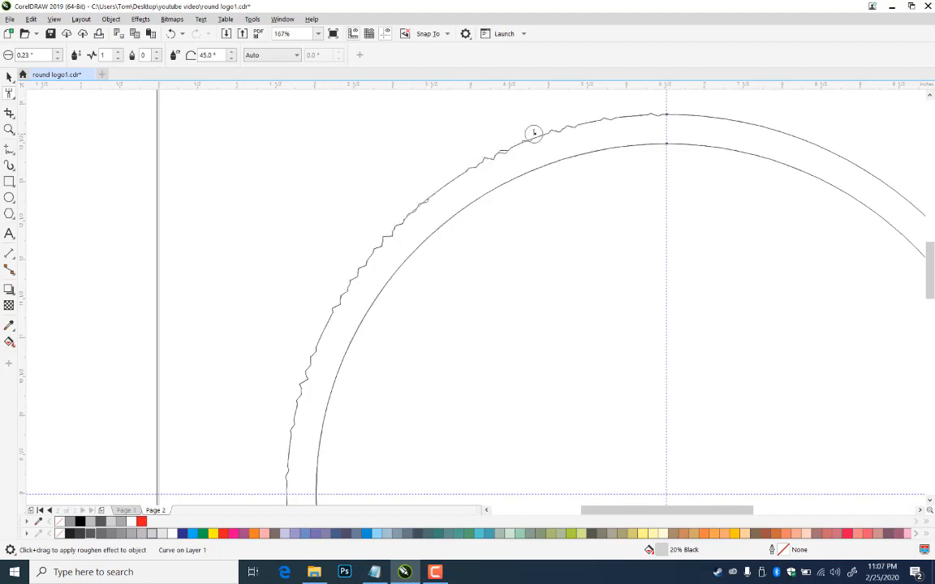
mouse_move(533, 132)
left_mouse_down()
mouse_move(594, 111)
mouse_move(655, 110)
mouse_move(658, 149)
mouse_move(539, 175)
mouse_move(413, 250)
mouse_move(372, 309)
mouse_move(323, 419)
mouse_move(318, 485)
mouse_move(337, 383)
left_mouse_up()
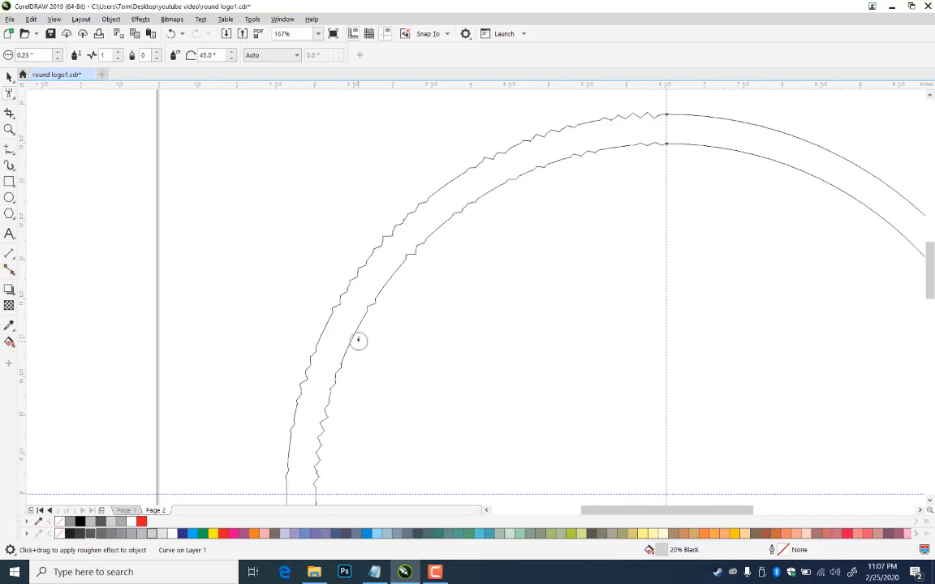
mouse_move(358, 341)
left_mouse_down()
mouse_move(392, 299)
mouse_move(396, 275)
mouse_move(498, 229)
mouse_move(493, 201)
left_mouse_up()
left_click(492, 191)
left_click(633, 153)
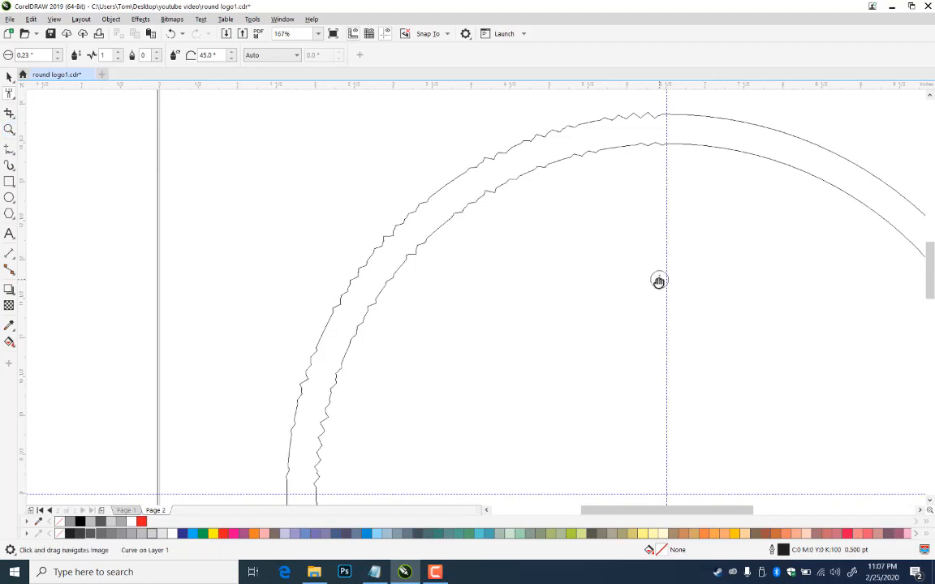
- Reselect the ring and reactivate the Roughen tool for its upper-right quarter
scroll(659, 280, "down", 3)
left_click_drag(658, 280, 328, 296)
scroll(332, 289, "up", 2)
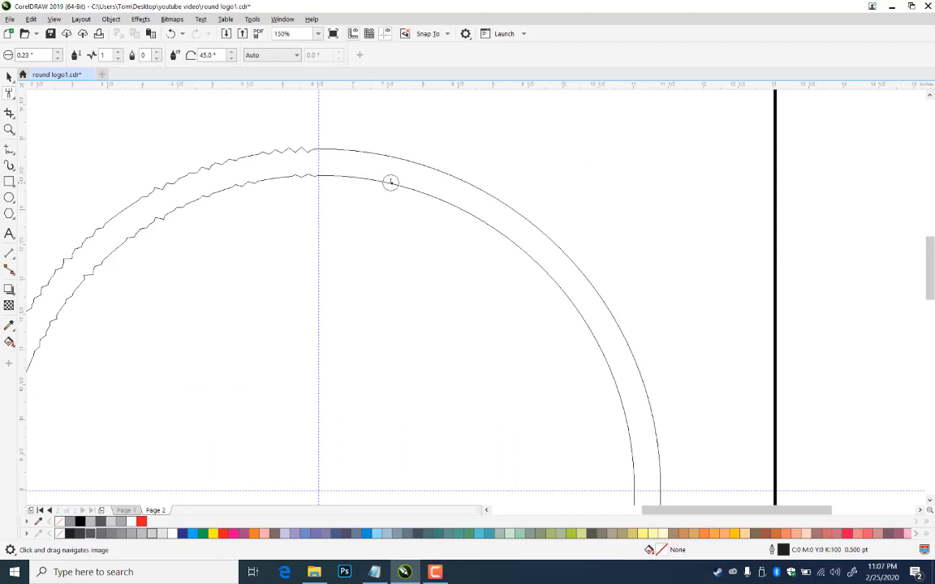
left_click(7, 79)
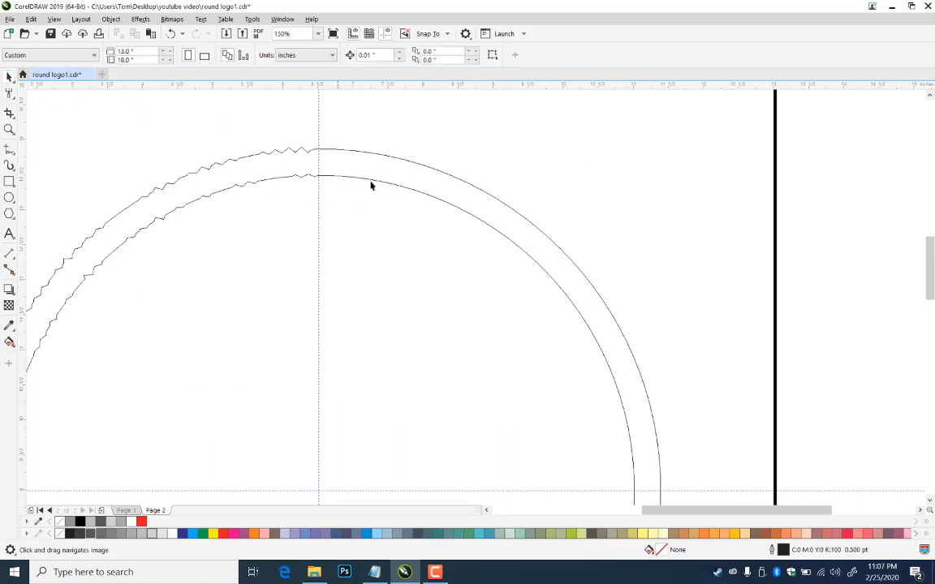
left_click(393, 177)
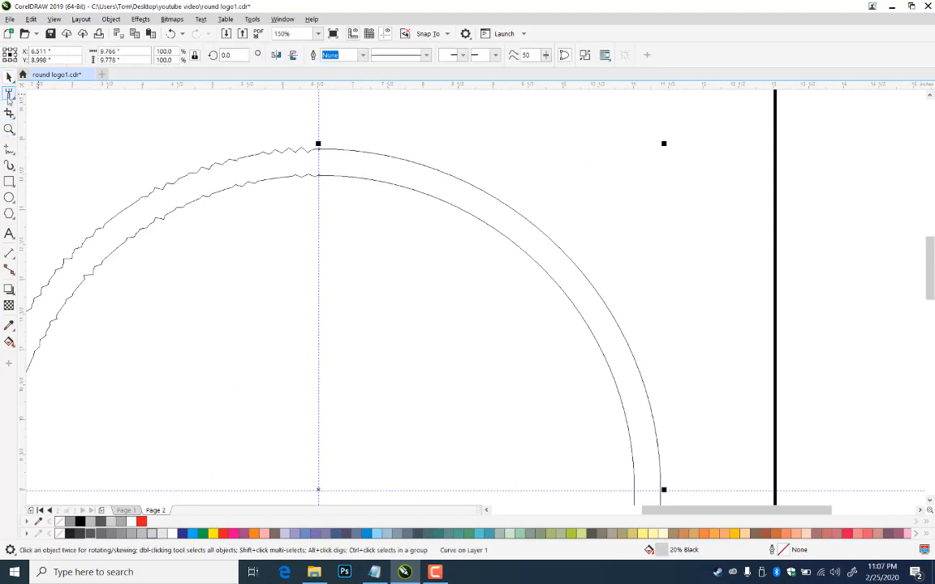
left_click(9, 93)
mouse_move(350, 178)
left_mouse_down()
mouse_move(454, 210)
mouse_move(431, 202)
mouse_move(552, 283)
mouse_move(586, 326)
mouse_move(630, 442)
mouse_move(632, 484)
mouse_move(609, 436)
mouse_move(620, 416)
mouse_move(580, 388)
left_mouse_up()
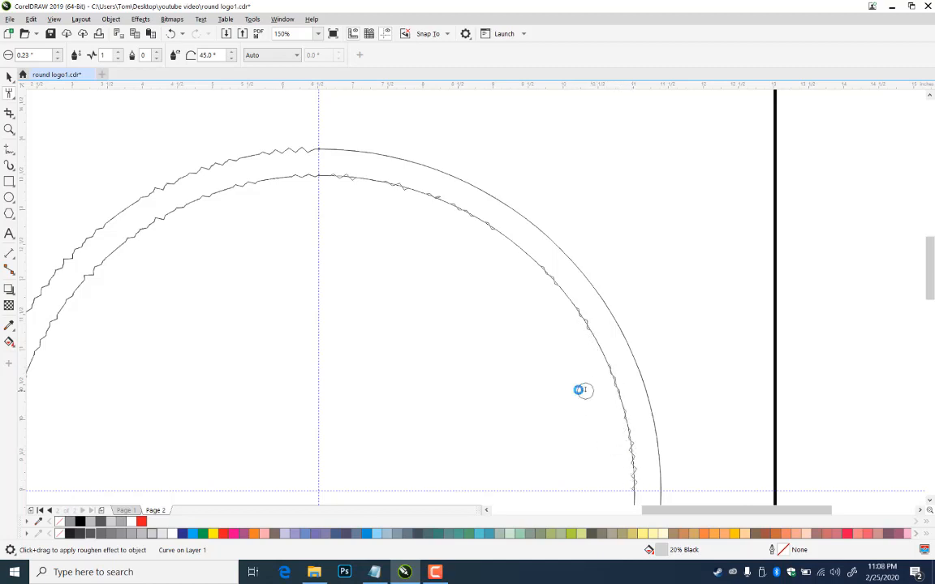
mouse_move(537, 261)
left_mouse_down()
mouse_move(508, 264)
mouse_move(435, 203)
left_mouse_up()
key("ctrl+z")
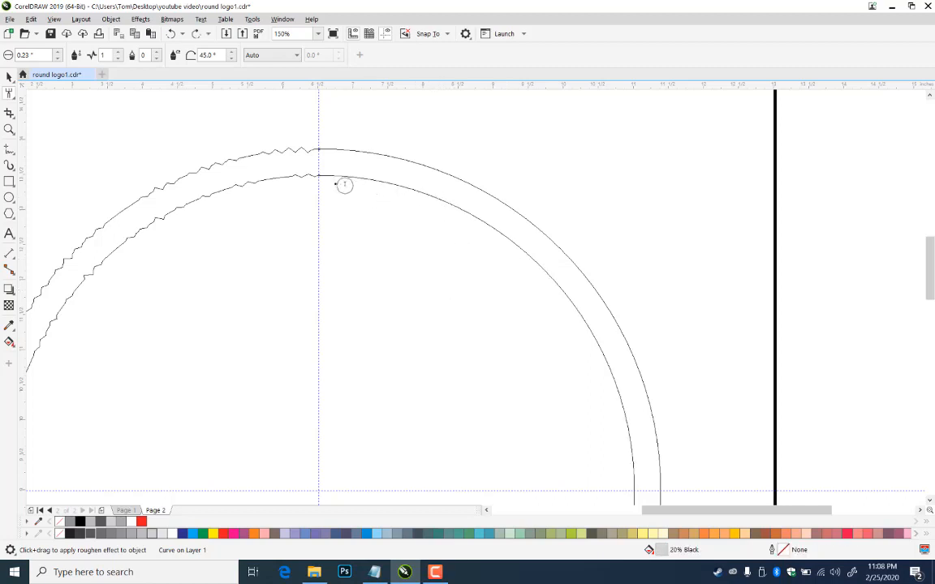
left_click_drag(368, 186, 407, 192)
key("ctrl+z")
- Roughen the ring's inner edge along its upper-right quarter and reduce the nib size to 0.18 inches
mouse_move(342, 186)
left_mouse_down()
mouse_move(445, 214)
mouse_move(432, 266)
mouse_move(451, 229)
mouse_move(447, 215)
mouse_move(460, 211)
mouse_move(521, 248)
left_mouse_up()
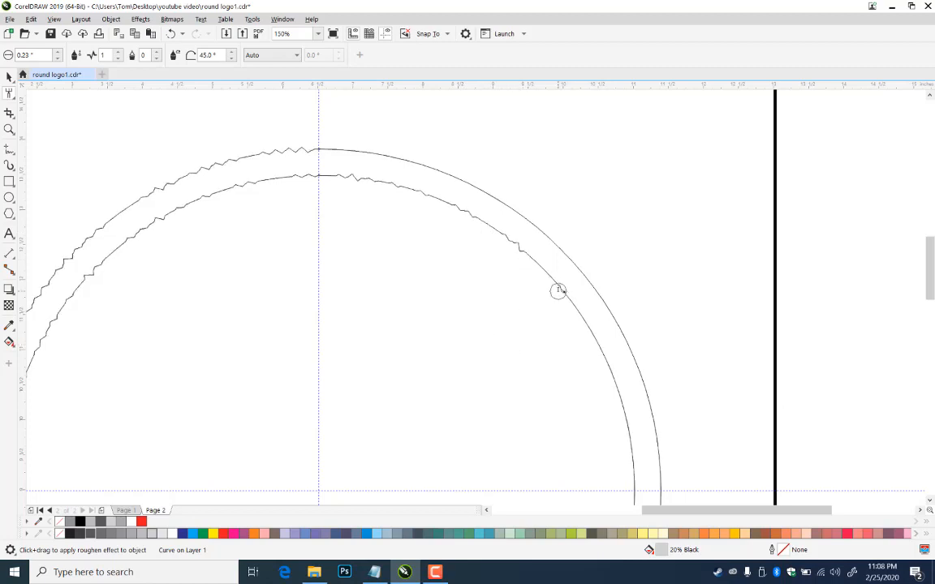
mouse_move(591, 390)
left_mouse_down()
mouse_move(598, 352)
mouse_move(615, 393)
left_mouse_up()
mouse_move(613, 437)
left_mouse_down()
mouse_move(624, 432)
mouse_move(636, 490)
left_mouse_up()
left_click(727, 471)
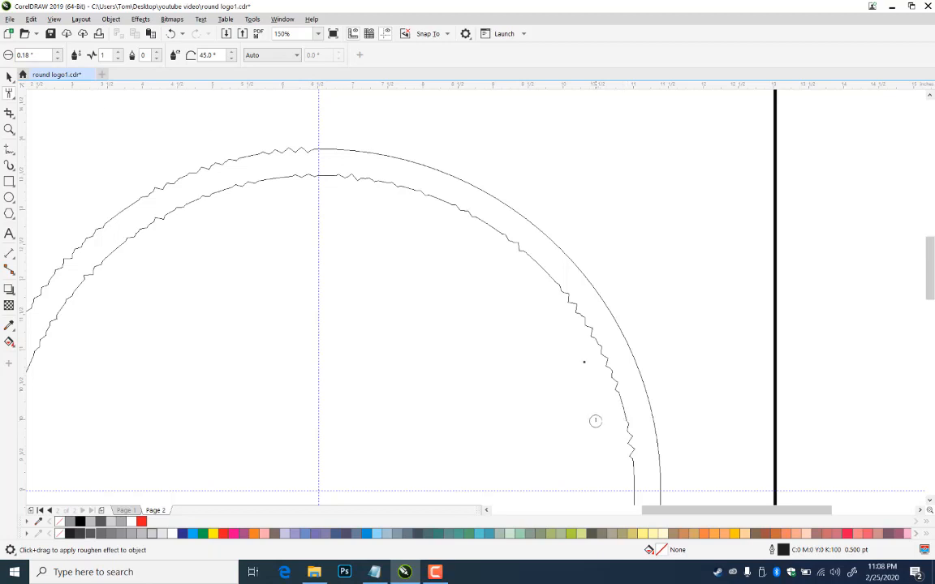
- Reselect the ring and roughen its outer edge along the upper-right quarter
left_click(9, 77)
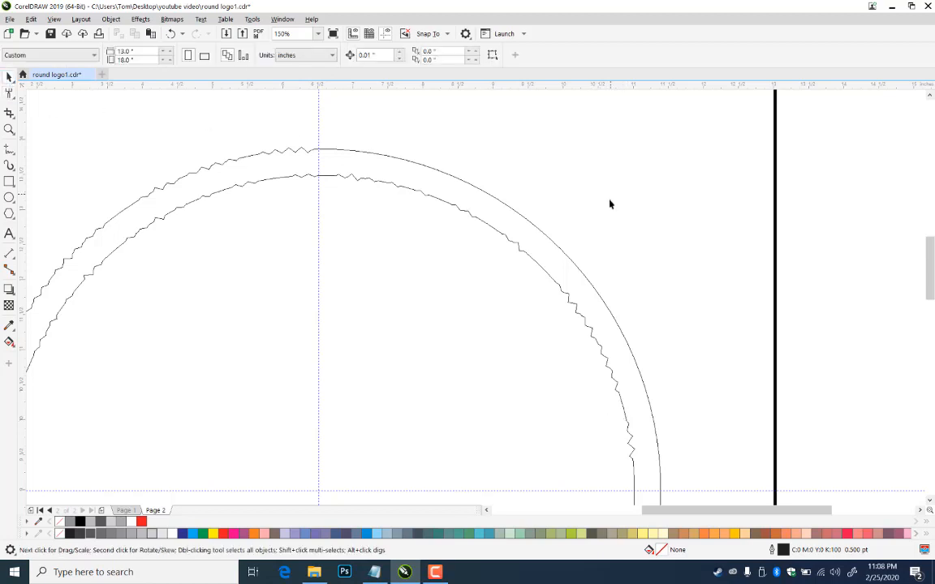
left_click(595, 294)
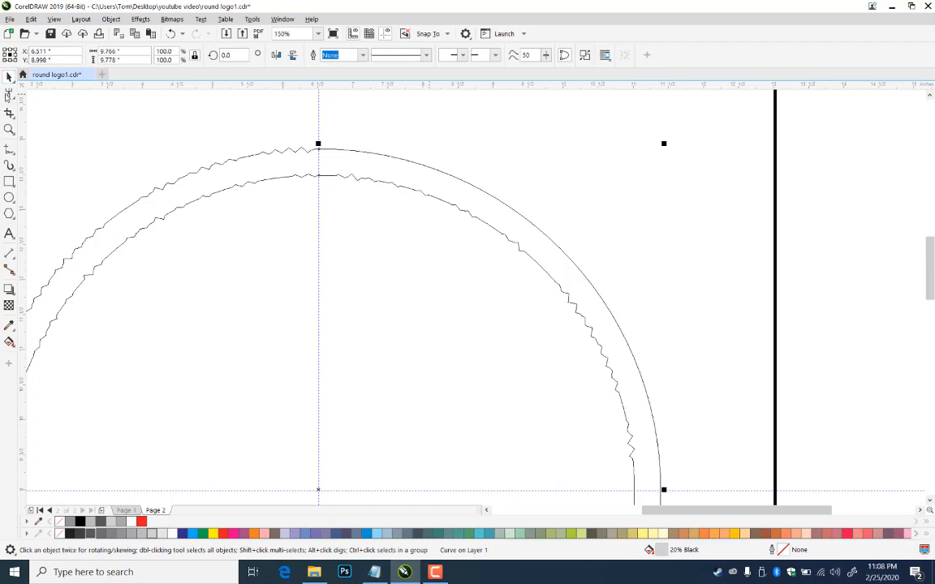
key("space")
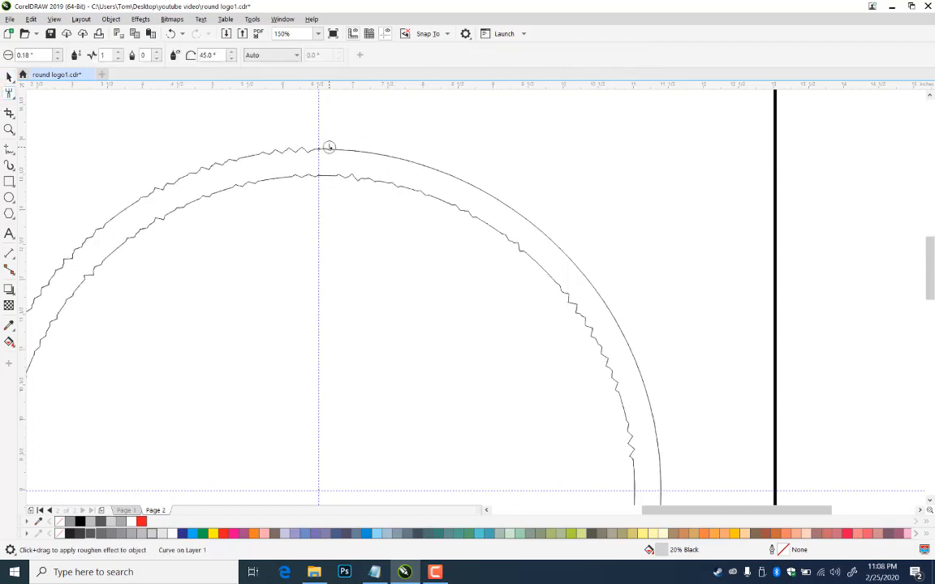
mouse_move(345, 145)
left_mouse_down()
mouse_move(430, 154)
mouse_move(436, 171)
mouse_move(472, 178)
mouse_move(557, 230)
mouse_move(513, 180)
mouse_move(475, 185)
left_mouse_up()
mouse_move(552, 252)
left_mouse_down()
mouse_move(604, 296)
mouse_move(606, 268)
left_mouse_up()
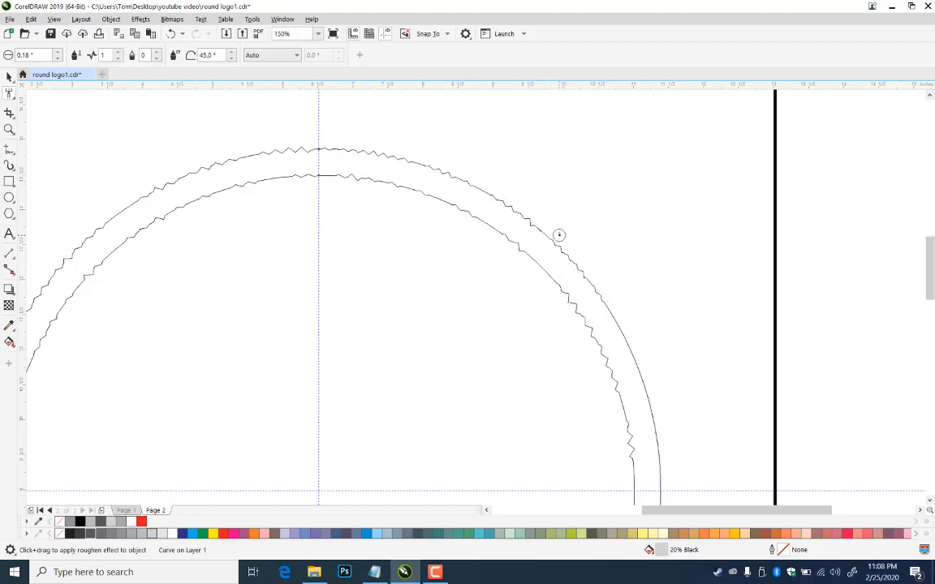
mouse_move(623, 305)
left_mouse_down()
mouse_move(610, 313)
mouse_move(664, 422)
mouse_move(668, 481)
left_mouse_up()
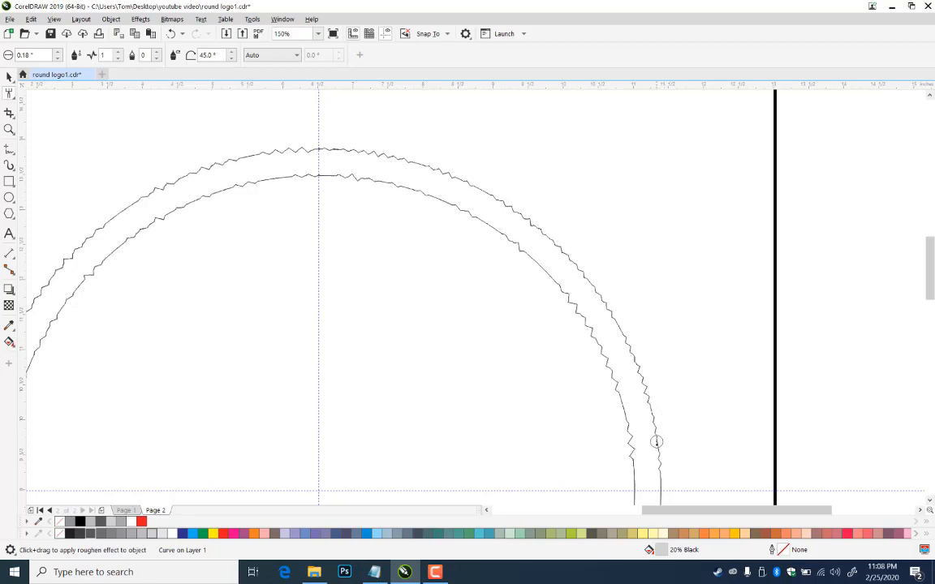
- Roughen both the inner and outer edges of the ring along its whole lower half
left_click_drag(392, 327, 507, 179)
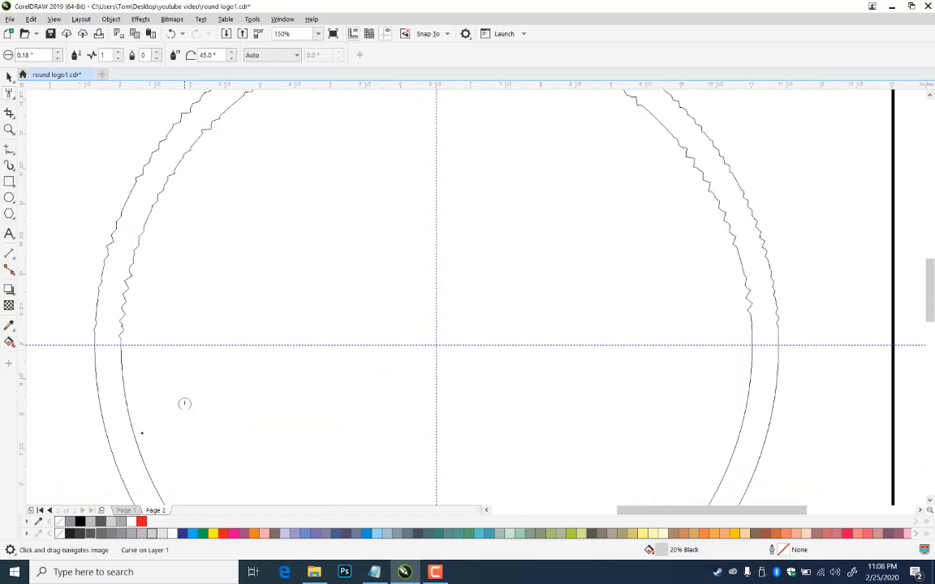
left_click_drag(236, 386, 258, 259)
mouse_move(152, 226)
left_mouse_down()
mouse_move(142, 266)
mouse_move(175, 347)
mouse_move(233, 439)
mouse_move(278, 475)
left_mouse_up()
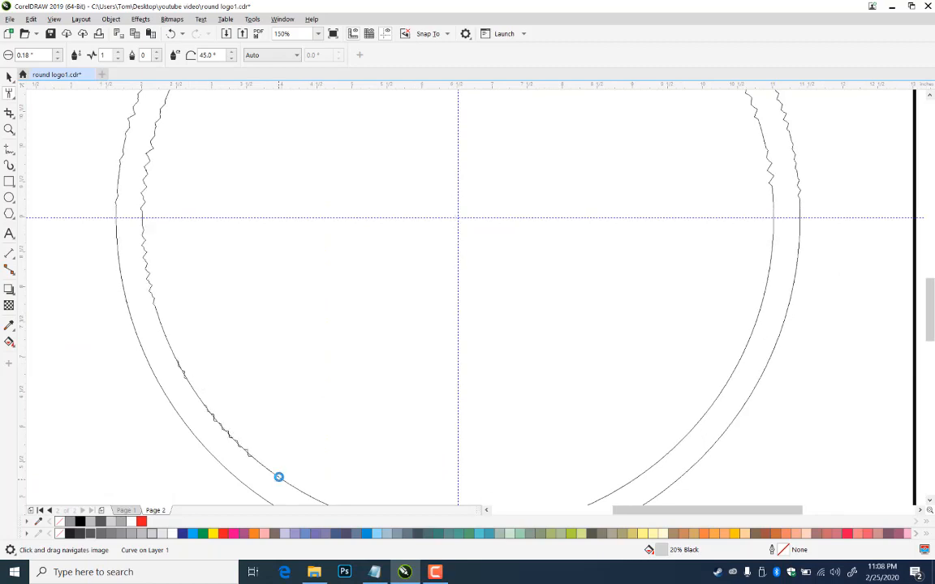
left_click_drag(288, 392, 344, 267)
left_click_drag(137, 156, 167, 206)
mouse_move(168, 139)
left_mouse_down()
mouse_move(181, 164)
mouse_move(181, 232)
mouse_move(219, 272)
mouse_move(216, 297)
mouse_move(240, 342)
mouse_move(197, 281)
mouse_move(199, 250)
mouse_move(187, 225)
mouse_move(264, 353)
mouse_move(234, 350)
mouse_move(232, 334)
mouse_move(253, 364)
mouse_move(369, 447)
mouse_move(331, 444)
mouse_move(337, 426)
mouse_move(411, 482)
mouse_move(437, 462)
mouse_move(508, 482)
mouse_move(374, 412)
mouse_move(461, 448)
mouse_move(521, 450)
mouse_move(527, 454)
mouse_move(502, 470)
mouse_move(525, 480)
mouse_move(629, 466)
mouse_move(676, 430)
mouse_move(767, 392)
mouse_move(781, 289)
mouse_move(765, 338)
mouse_move(670, 414)
mouse_move(553, 442)
left_mouse_up()
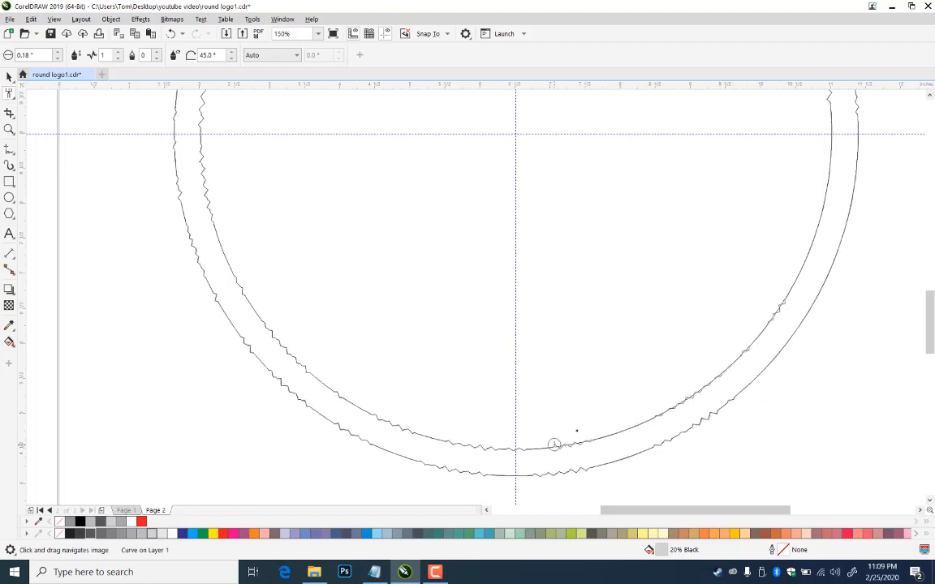
mouse_move(806, 258)
left_mouse_down()
mouse_move(831, 163)
mouse_move(831, 118)
mouse_move(834, 178)
mouse_move(823, 203)
mouse_move(862, 139)
mouse_move(854, 236)
mouse_move(818, 262)
mouse_move(825, 287)
mouse_move(812, 323)
mouse_move(852, 194)
mouse_move(845, 262)
mouse_move(827, 301)
mouse_move(798, 324)
mouse_move(793, 354)
mouse_move(778, 370)
mouse_move(755, 370)
mouse_move(761, 394)
left_mouse_up()
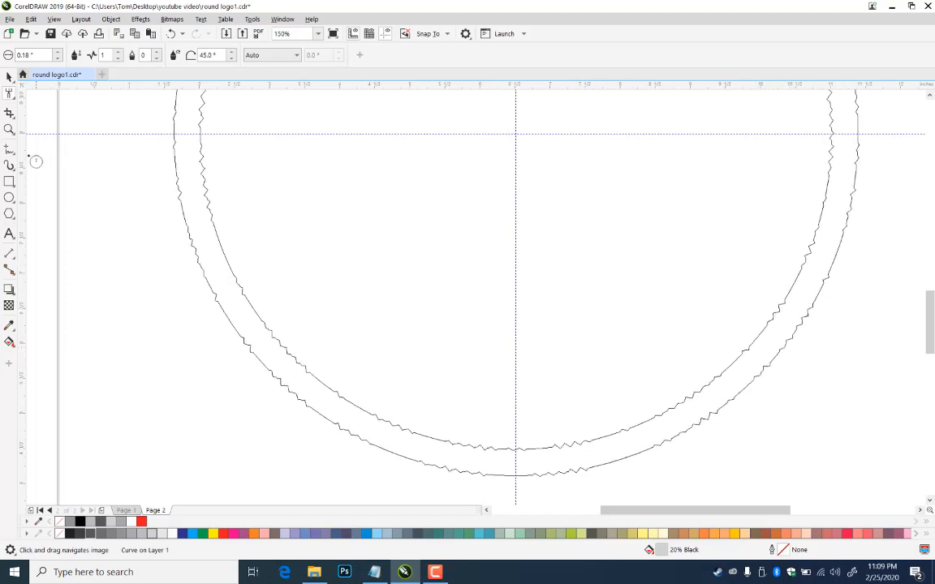
- Save the file and switch the drawing from wireframe back to the Enhanced view
left_click(9, 129)
right_click(620, 298)
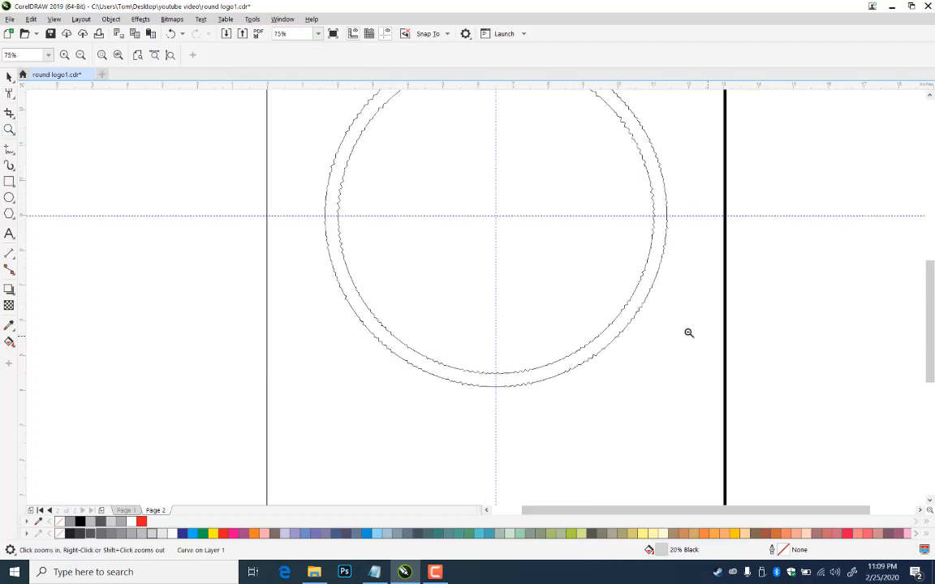
right_click(621, 246)
left_click(623, 383)
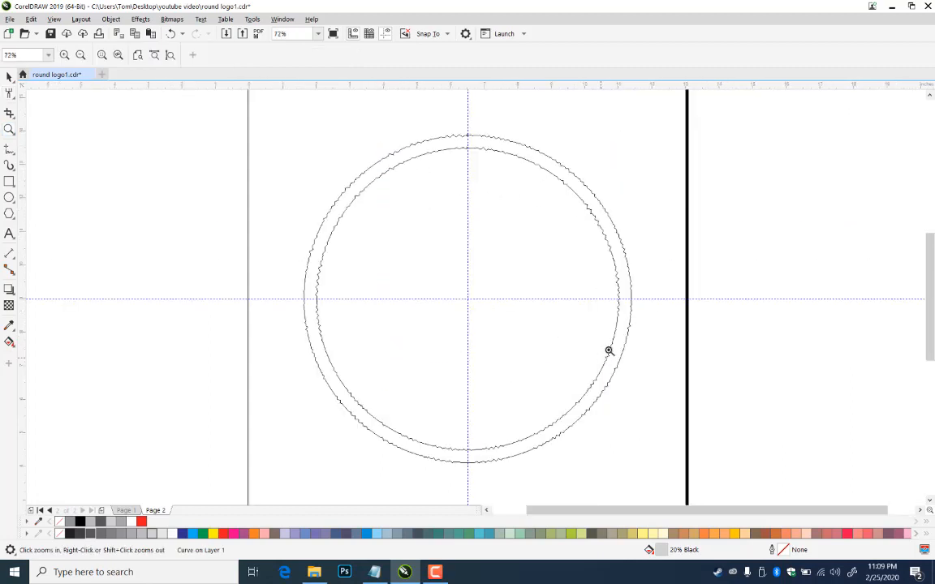
key("ctrl+s")
left_click(9, 75)
left_click(426, 160)
left_click(511, 142)
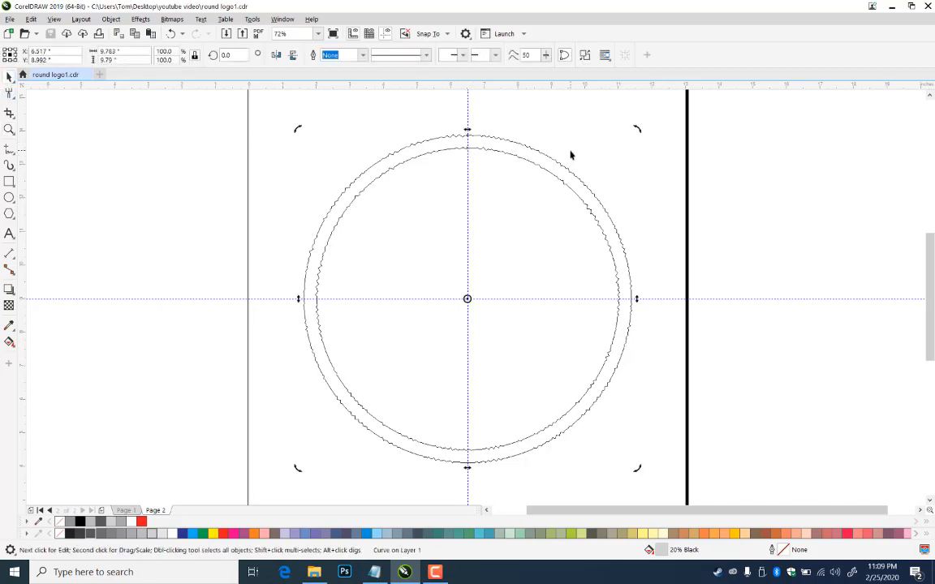
left_click(546, 180)
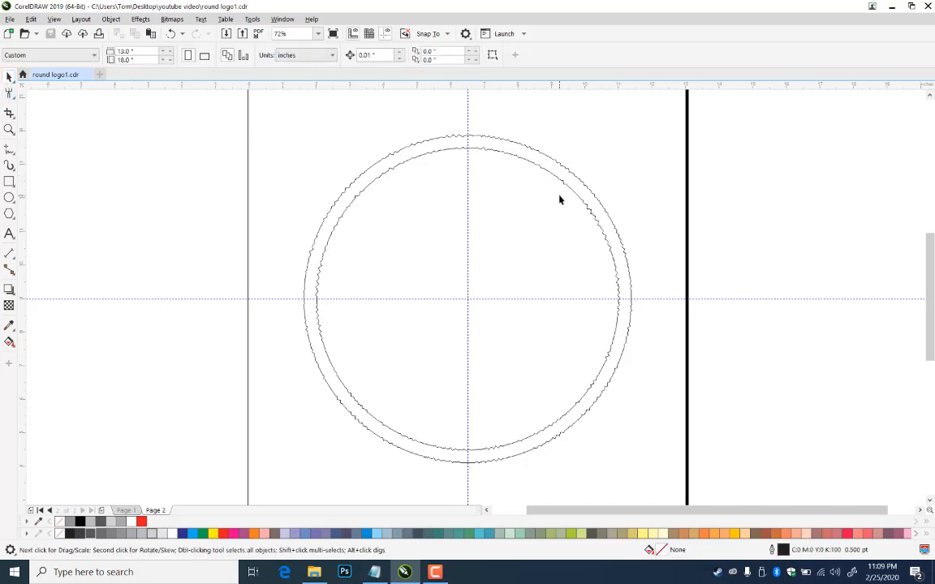
key("alt+v")
key("e")
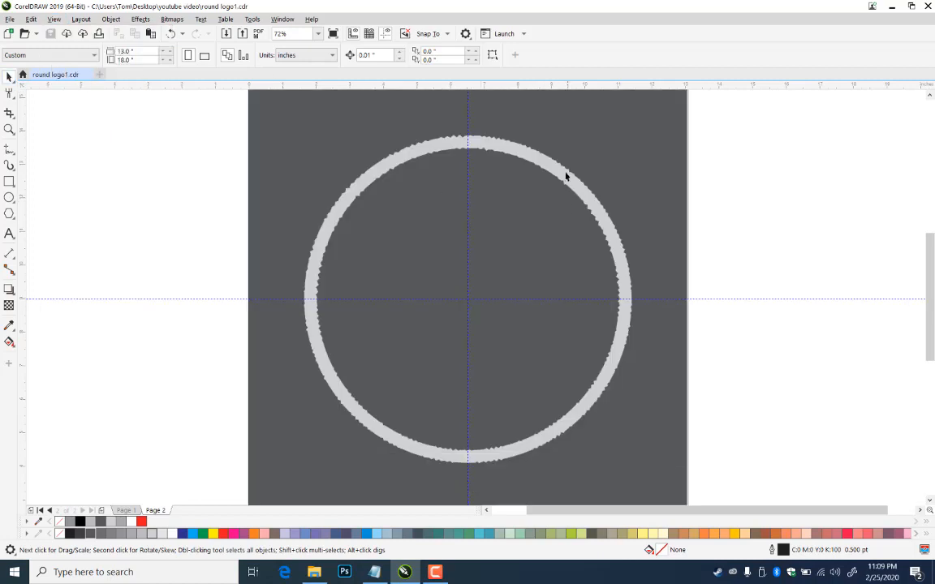
- Make a smaller concentric copy of the roughened ring, about 7.2 inches in diameter
left_click(559, 177)
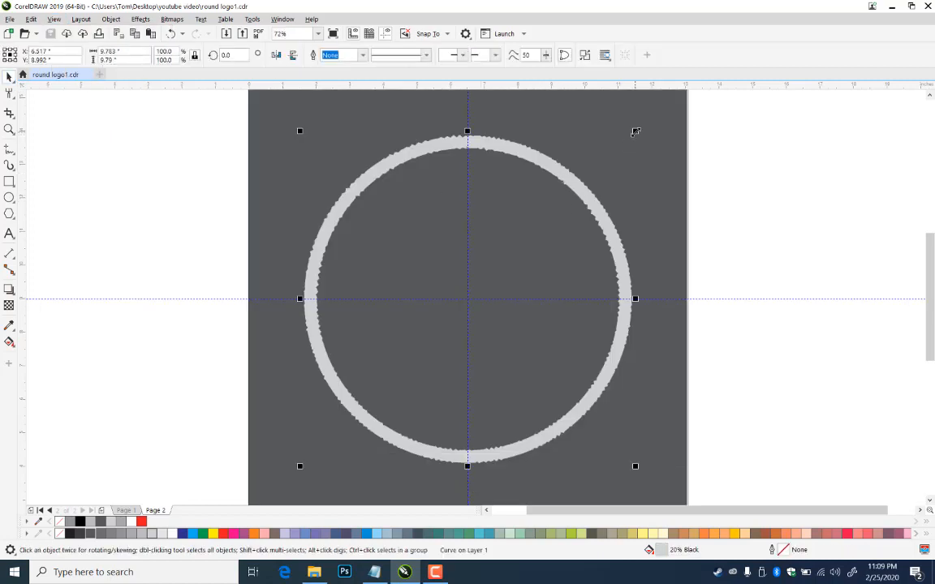
left_click_drag(632, 127, 620, 172)
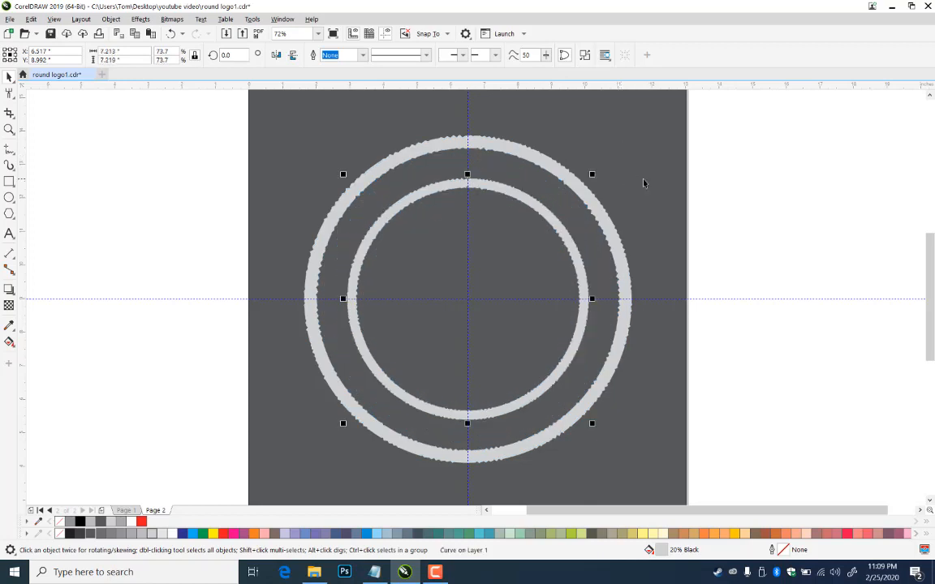
left_click(706, 188)
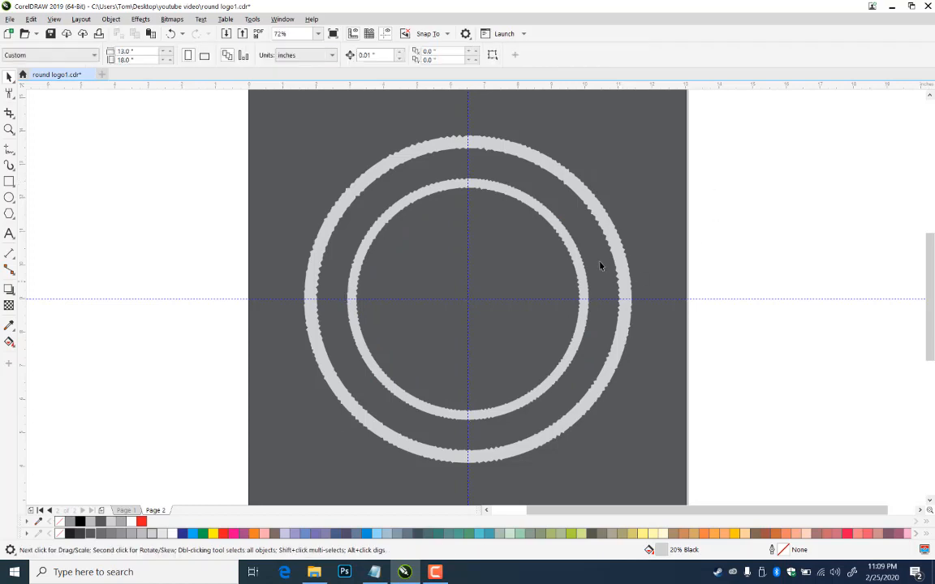
- Break the smaller ring apart into two circles and give them a dark 0.5 pt outline
left_click(543, 213)
key("ctrl+k")
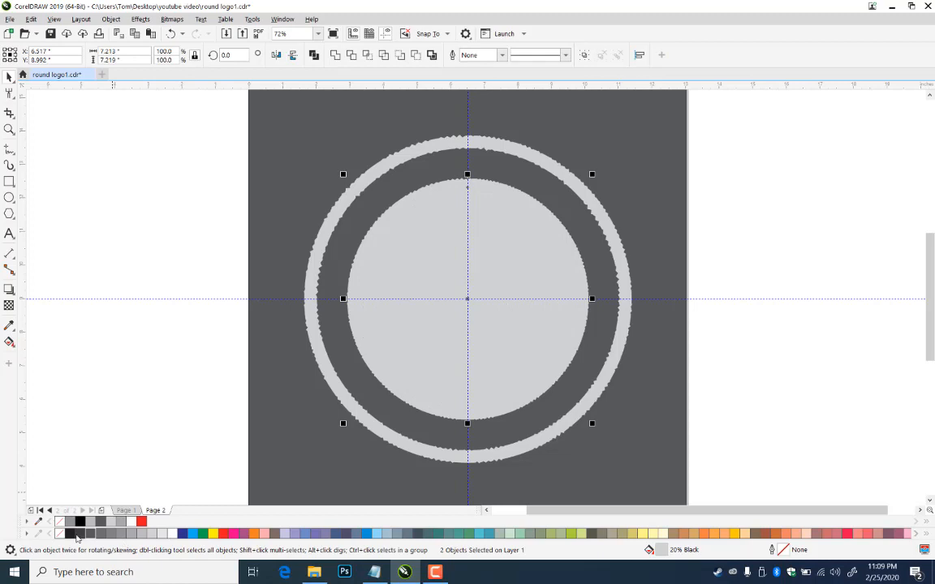
left_click(715, 212)
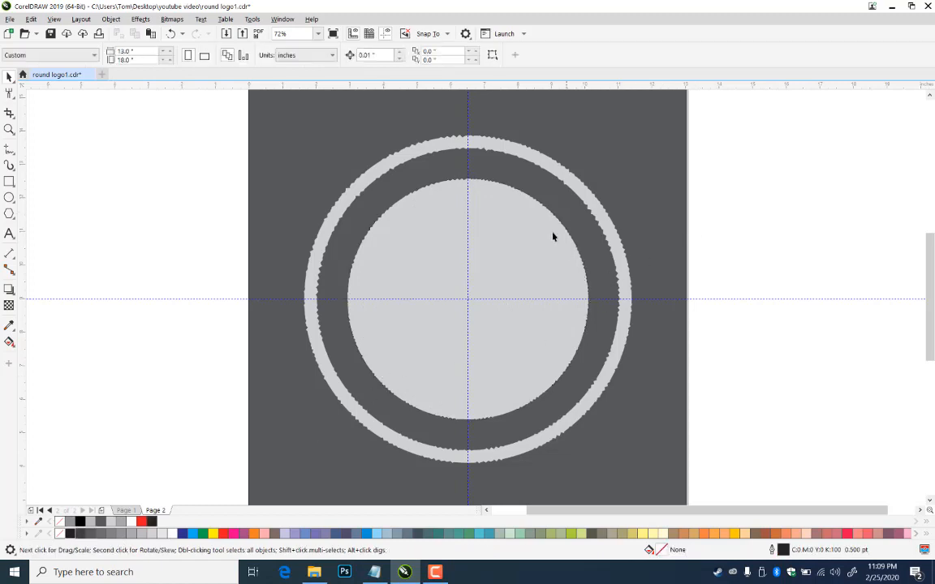
- Place the larger of the two separated circles behind the smaller one, and shrink the smaller one about its centre to about 6.5 inches
left_click(527, 218)
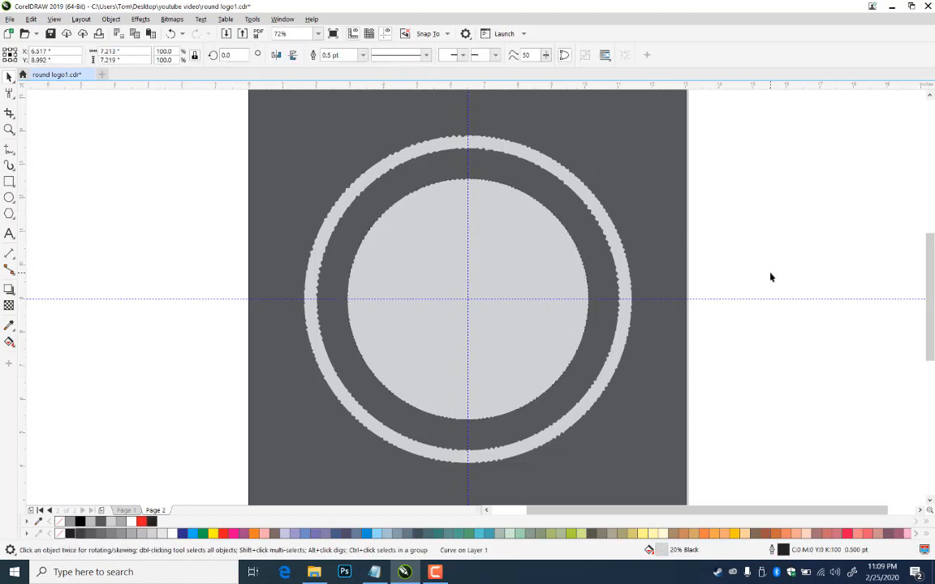
left_click(766, 275)
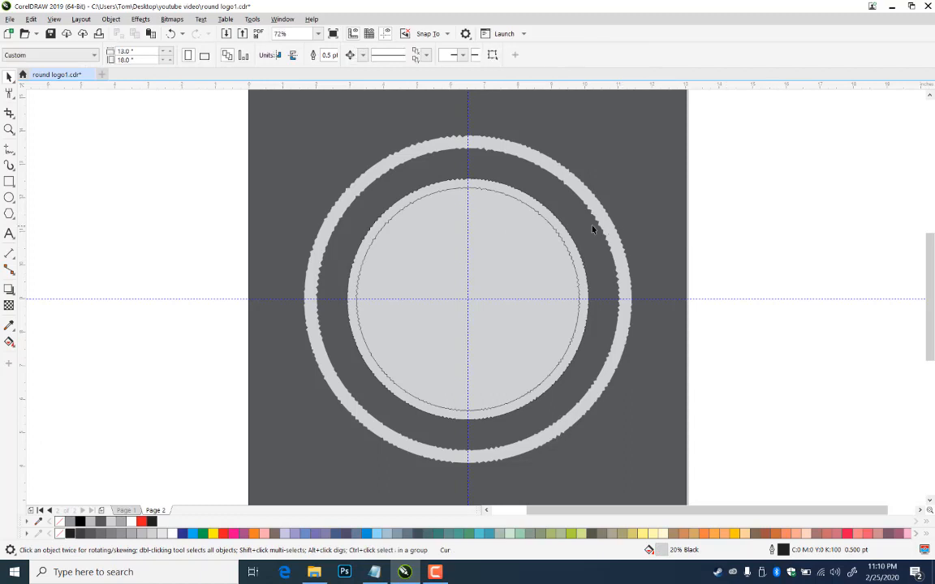
left_click(543, 219)
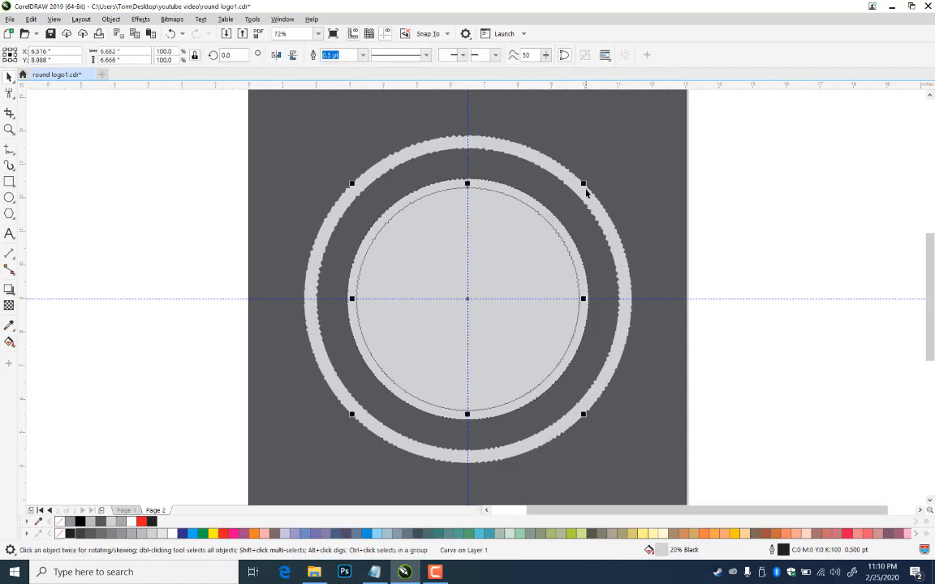
left_click_drag(585, 182, 579, 188)
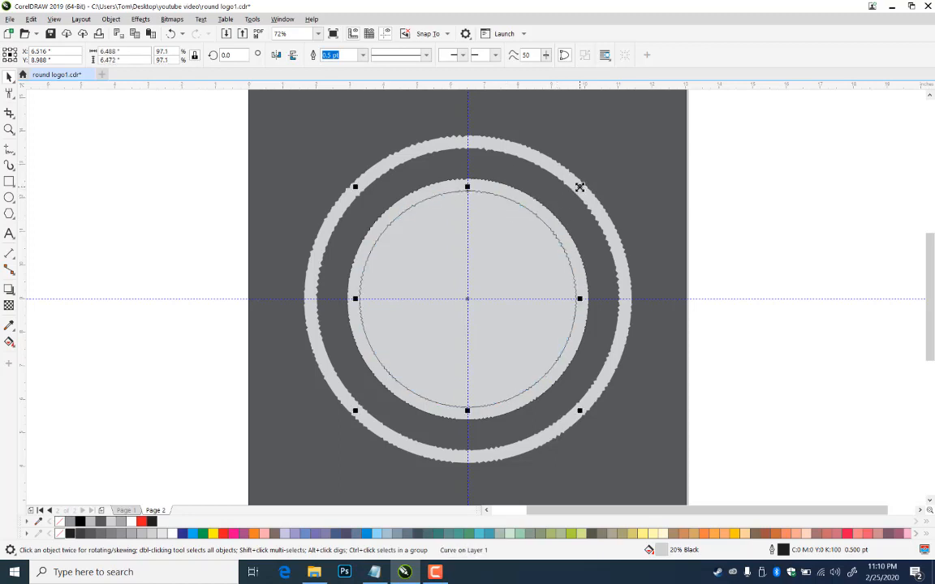
- Rotate both separated circles together about 55 degrees clockwise around their centre
left_click(545, 211, "shift")
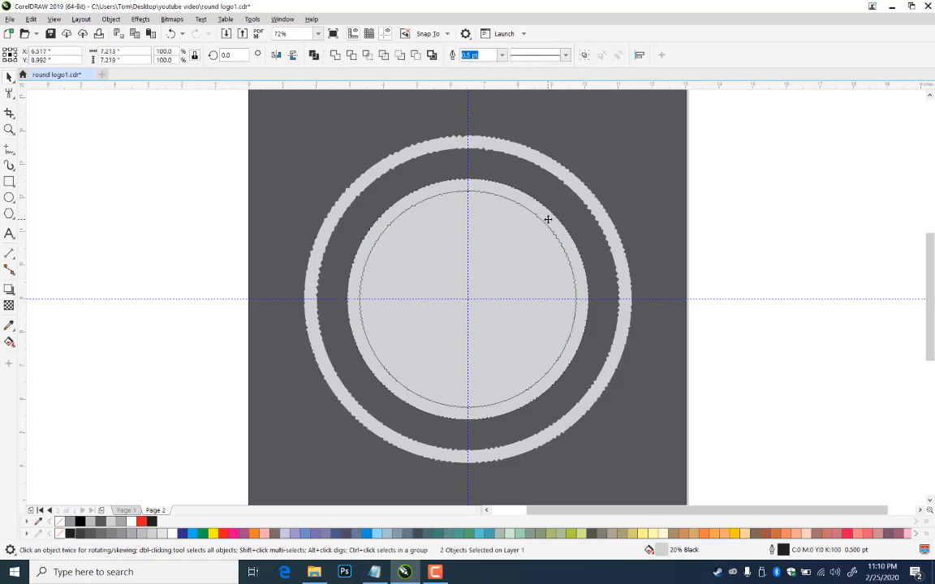
left_click(546, 217)
left_click_drag(593, 172, 657, 332)
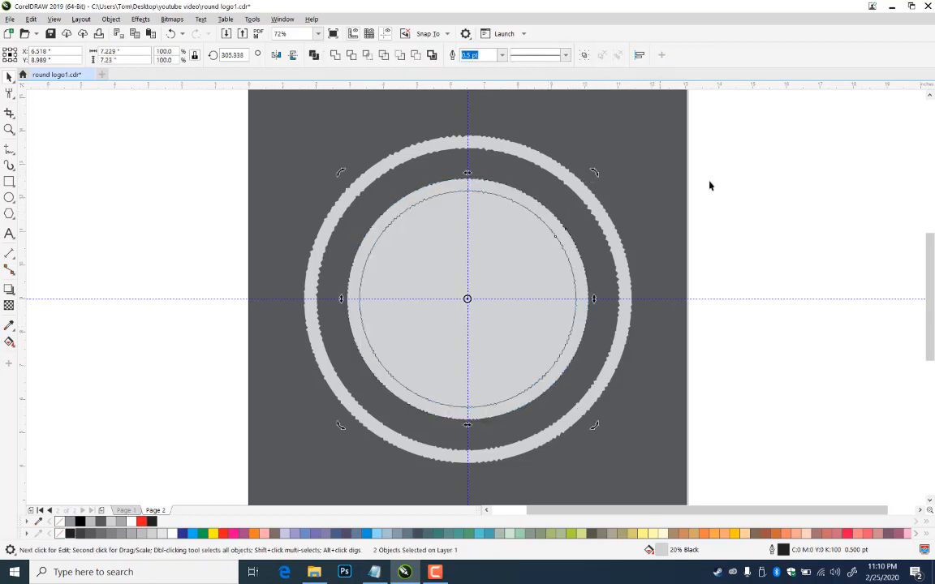
left_click(709, 182)
- Combine the two separated circles into a ring and remove its outline
left_click(515, 194)
left_click(515, 193, "shift")
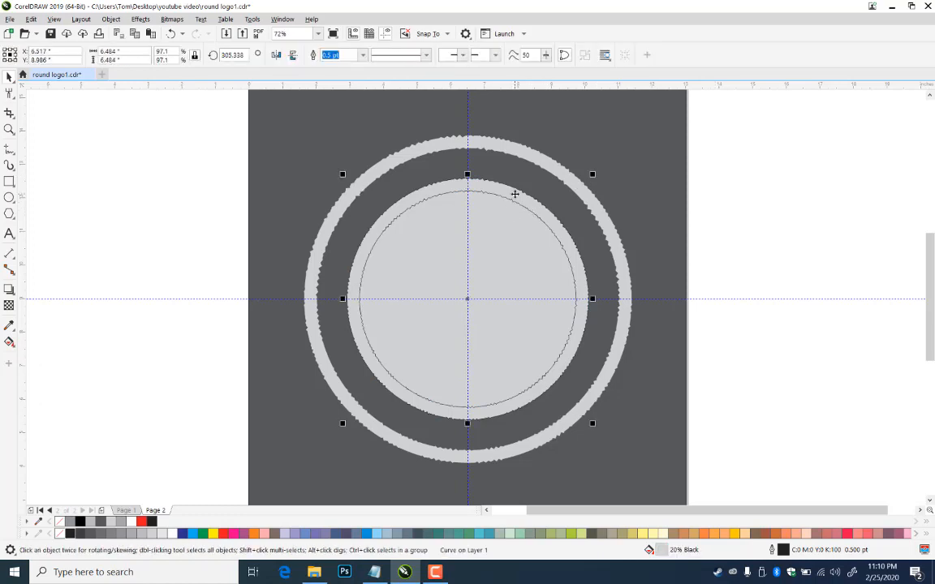
key("ctrl+l")
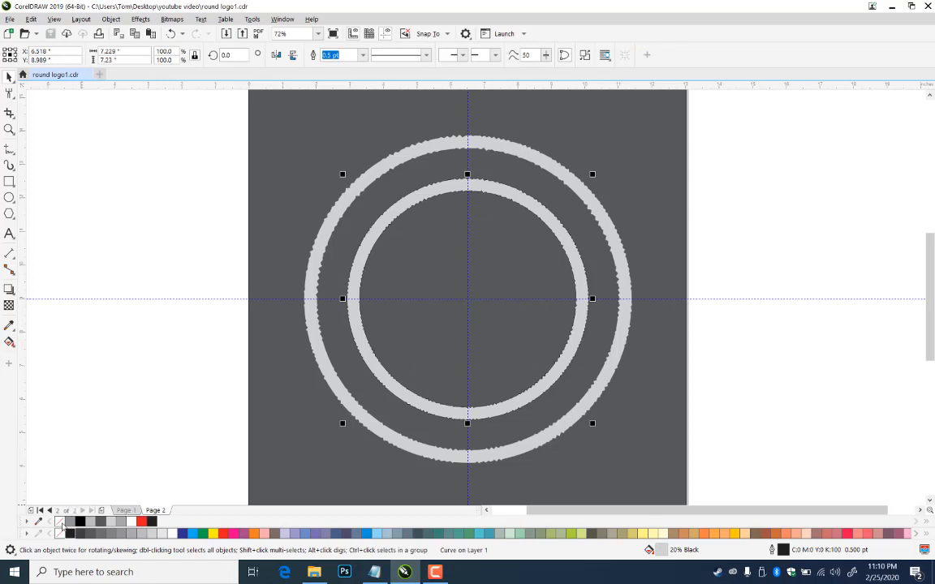
left_click(157, 248)
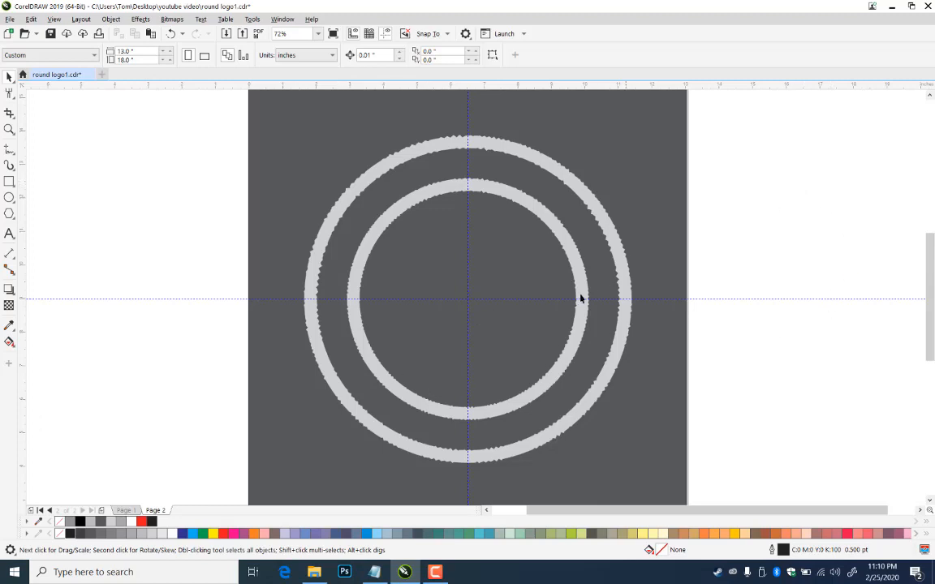
- Add artistic text beside the page reading WASHINGTON and HIGH SCHOOL on two lines, with Eagles on a separate line below
left_click_drag(726, 242, 554, 271)
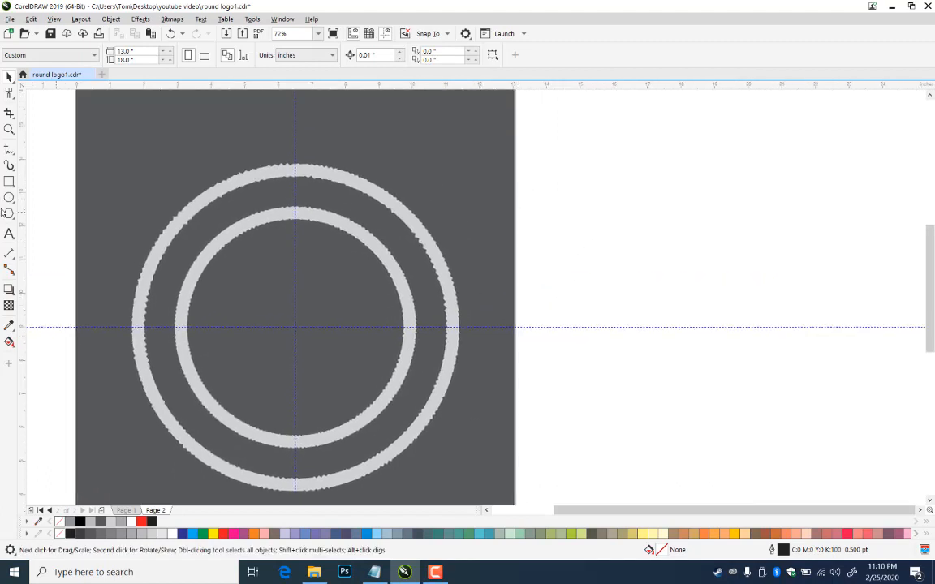
left_click(9, 233)
left_click(613, 168)
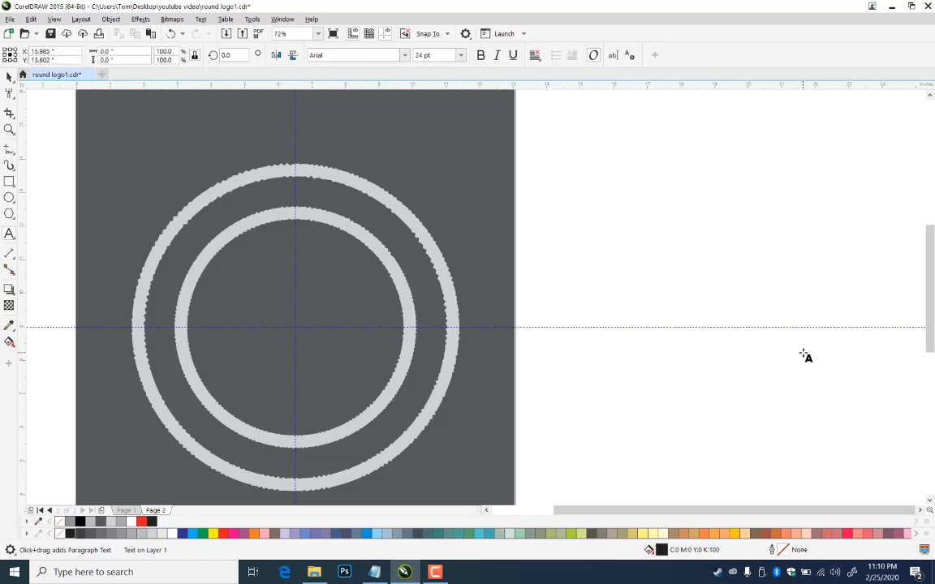
type("WASHINGTON HIGH ")
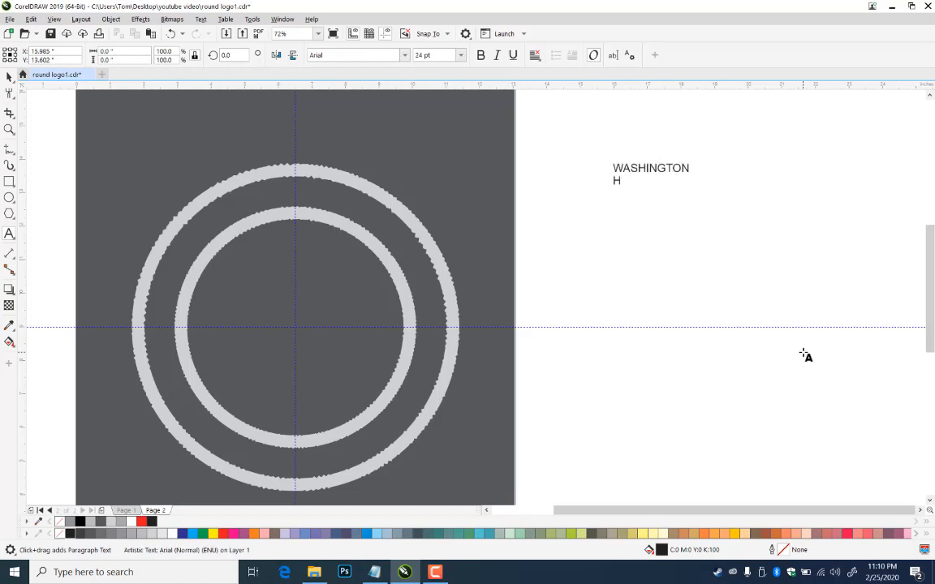
type("SCHOOL")
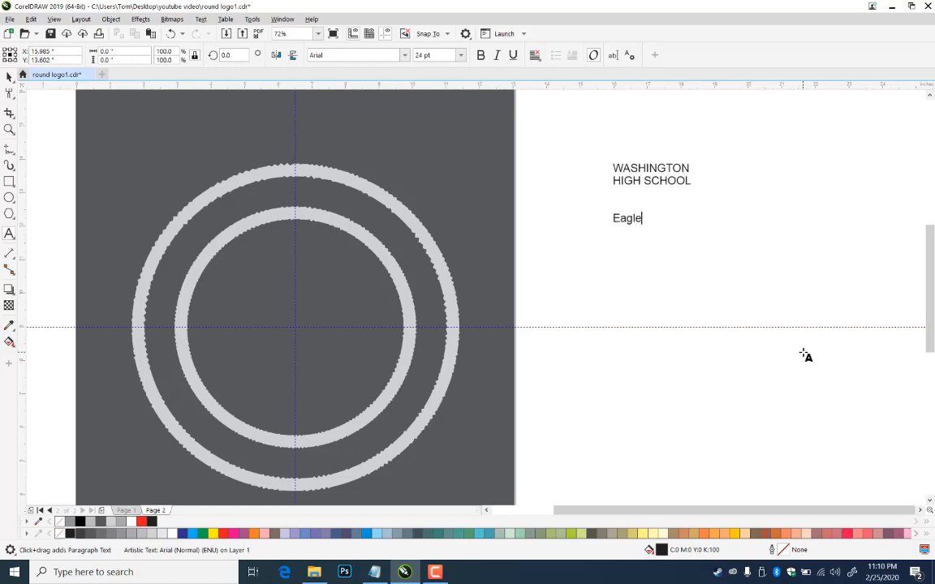
key("Escape")
left_click(9, 77)
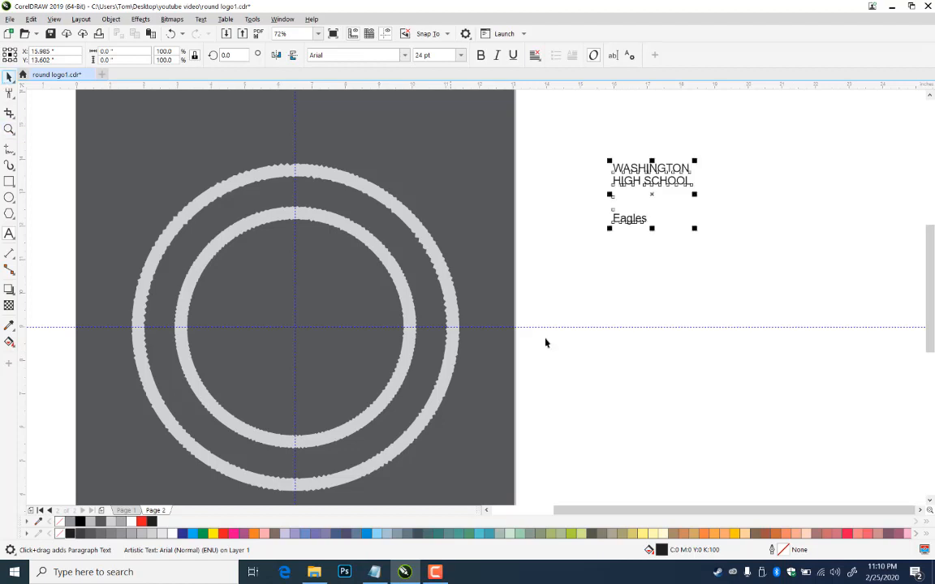
- Break the text apart into separate lines and enlarge Eagles proportionally to about 6.27 inches wide
left_click(642, 222)
key("ctrl+k")
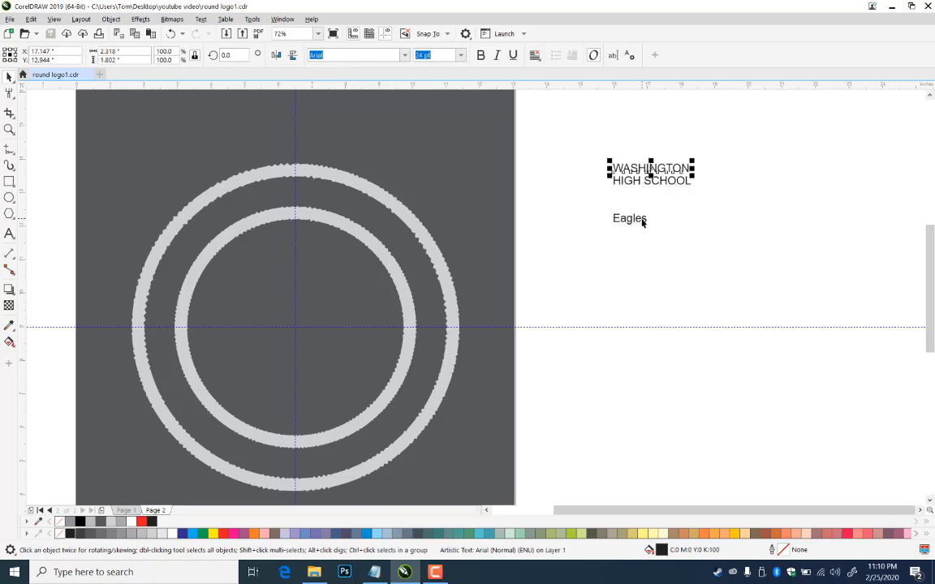
left_click(643, 230)
left_click(643, 223)
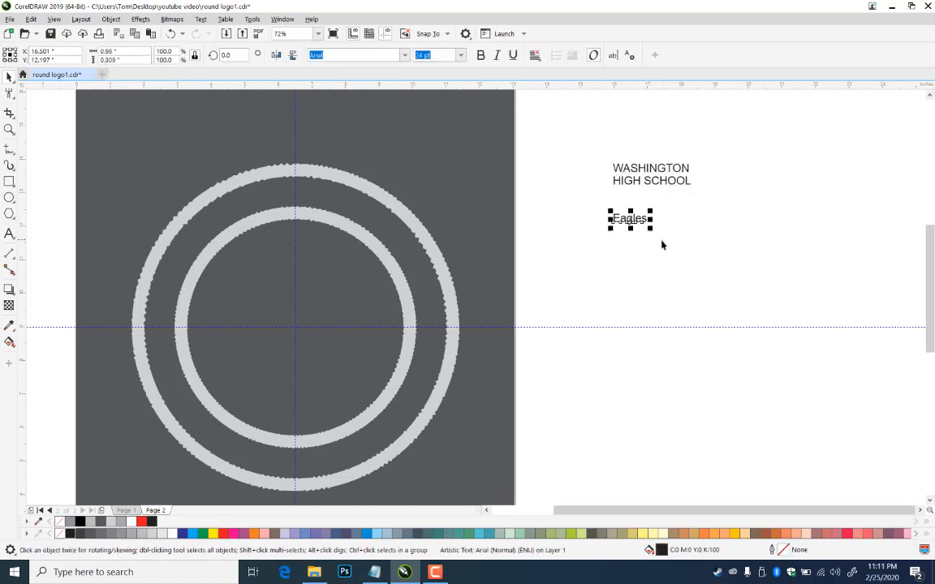
left_click_drag(651, 229, 828, 365)
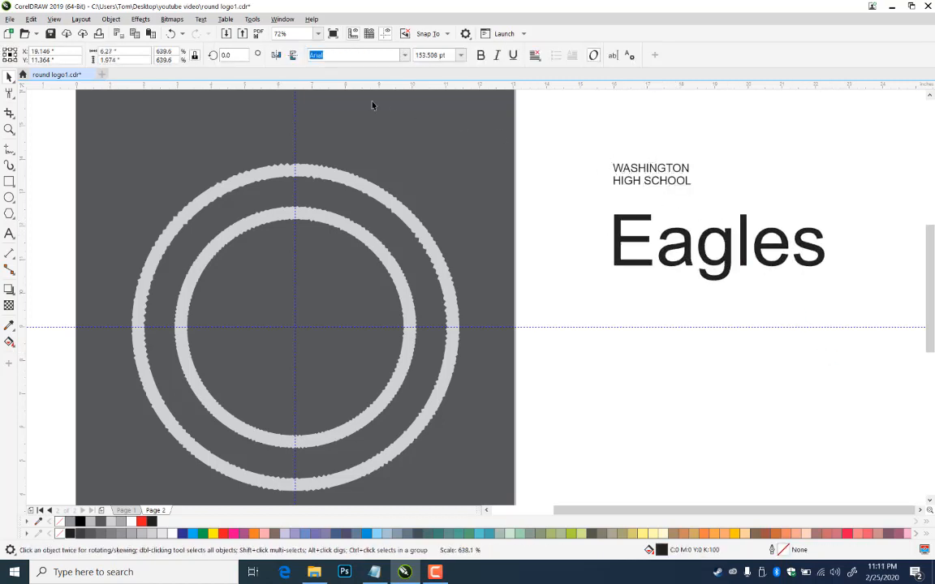
- Set Eagles in the Retrock font, scale it to about 7.1 inches wide, and place it just below HIGH SCHOOL
left_click(403, 55)
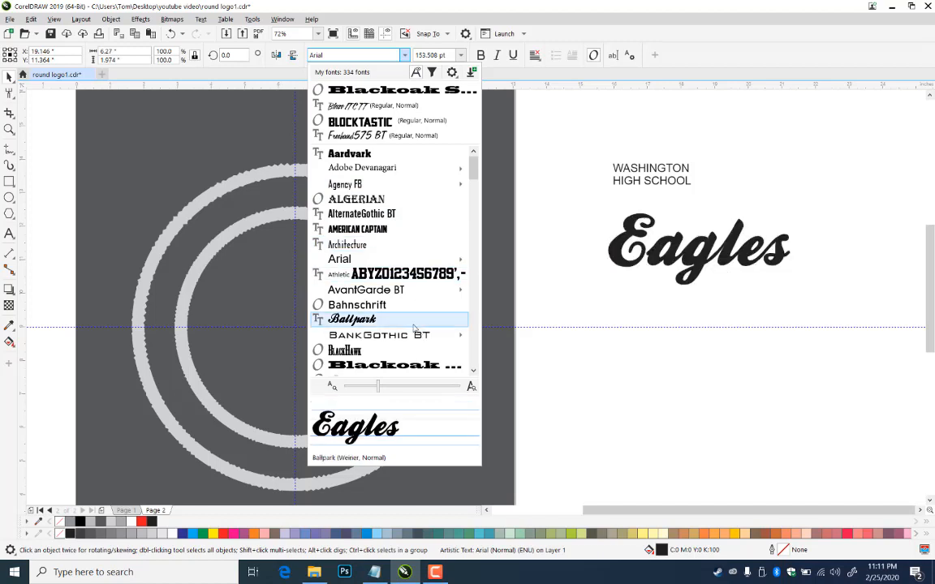
scroll(414, 328, "down", 10)
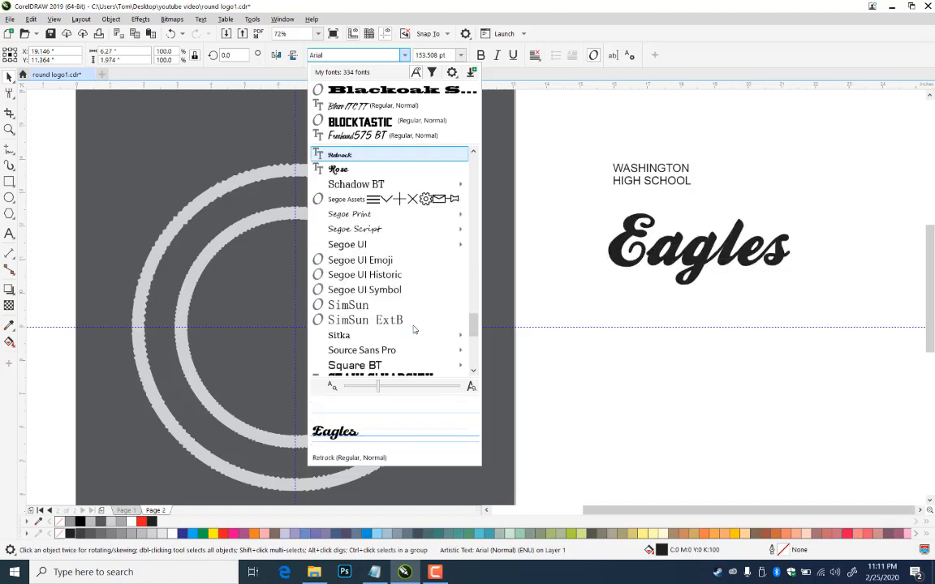
left_click(361, 161)
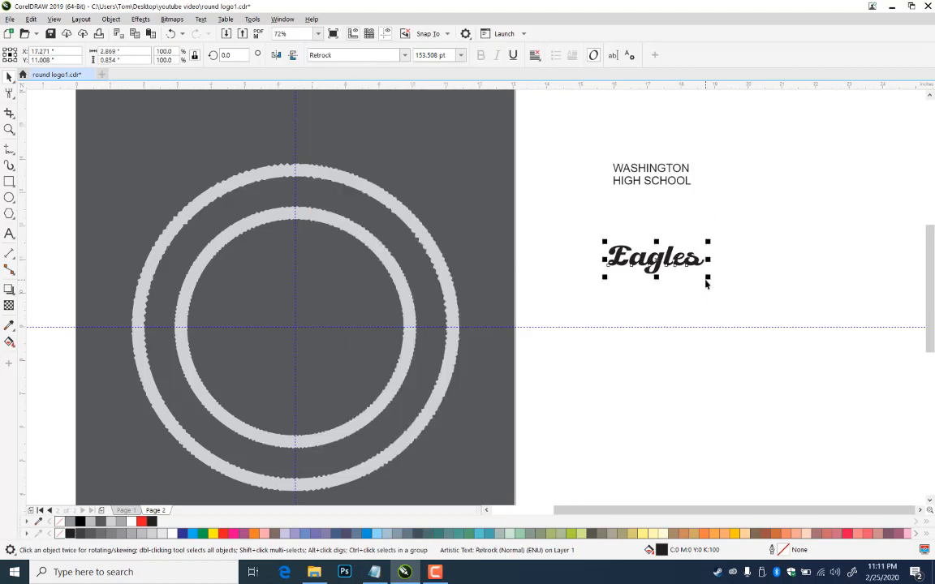
left_click_drag(706, 277, 849, 388)
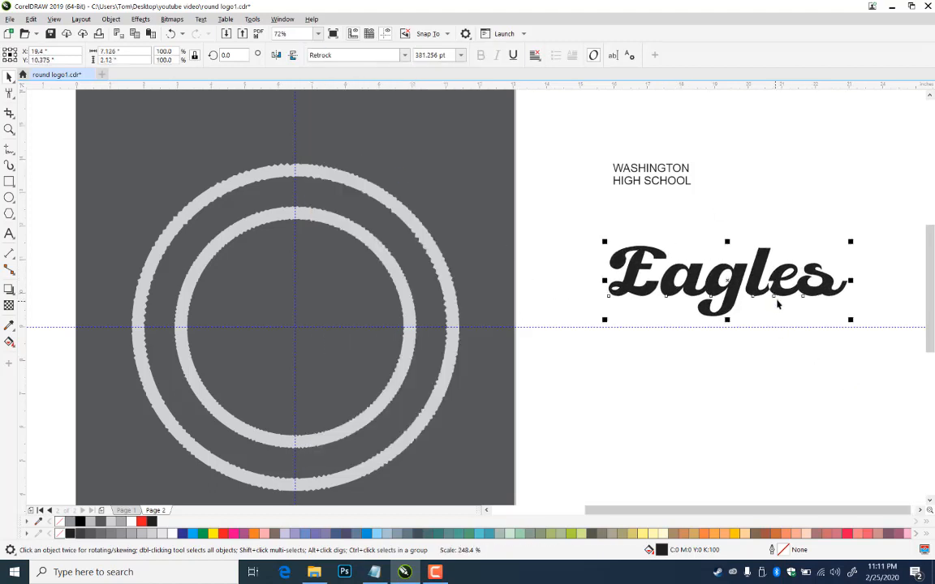
left_click_drag(767, 307, 698, 277)
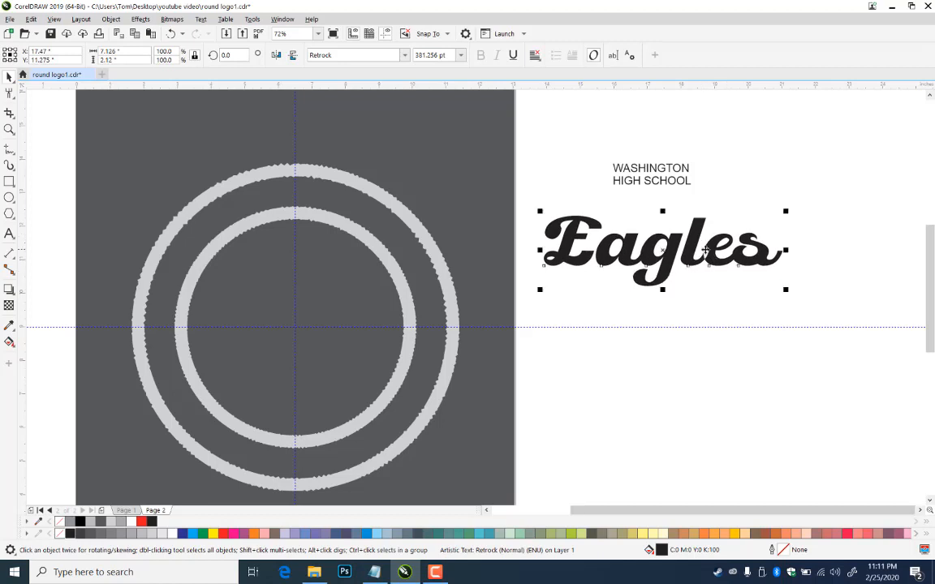
- Break Eagles apart into single letters and enlarge the E up and outward to about 2.2 inches wide
left_click(748, 371)
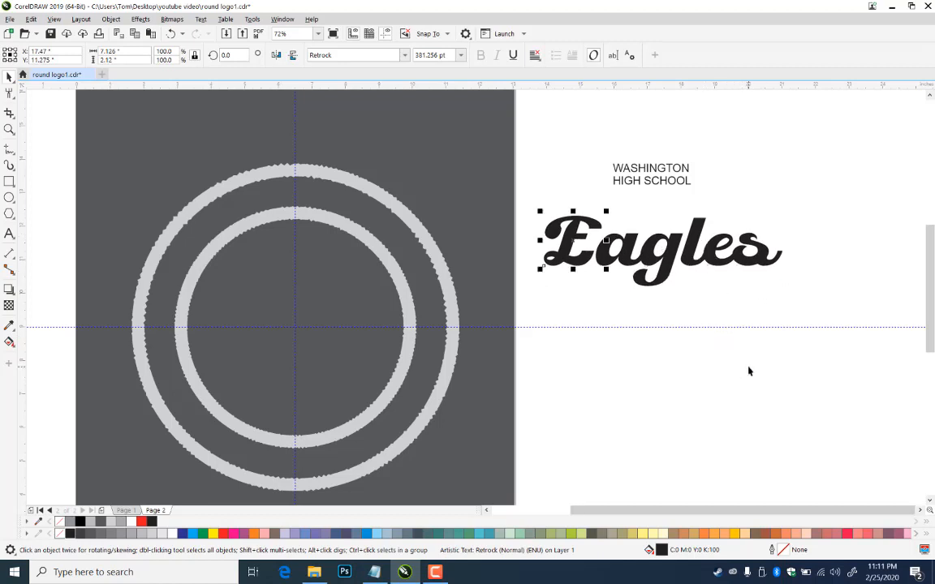
left_click(568, 231)
left_click_drag(540, 211, 525, 187)
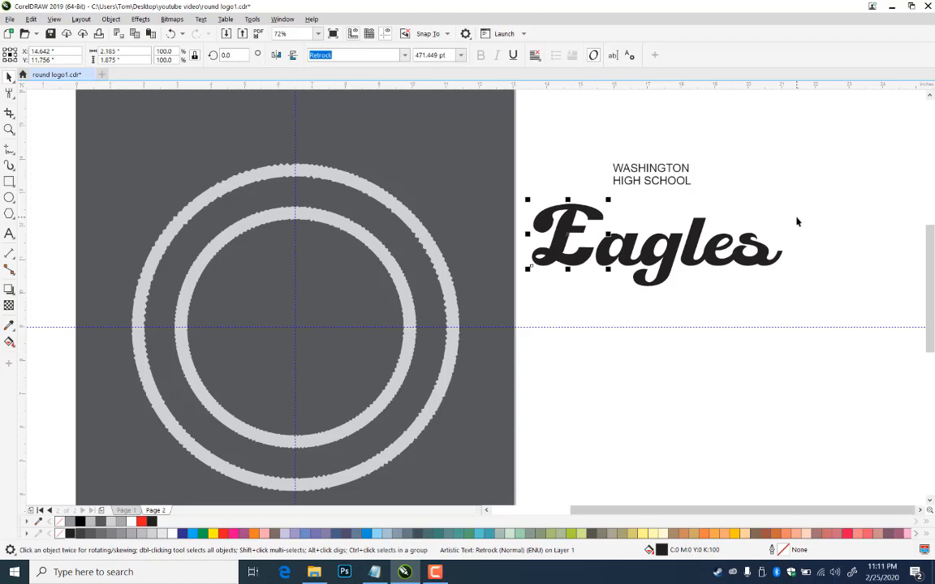
key("Right")
left_click(786, 296)
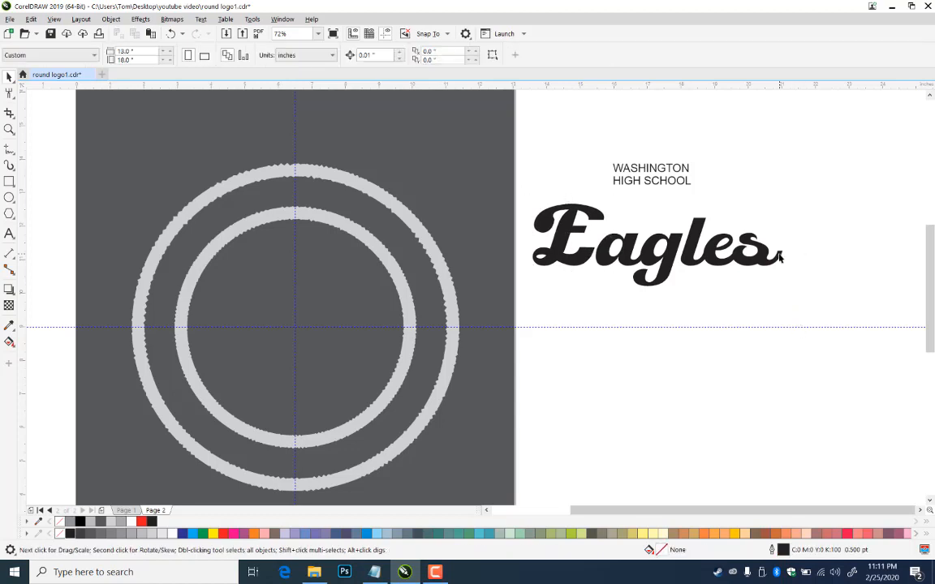
- Append an underscore to the letter s of Eagles to add a swoosh tail beneath the word
left_click(779, 256)
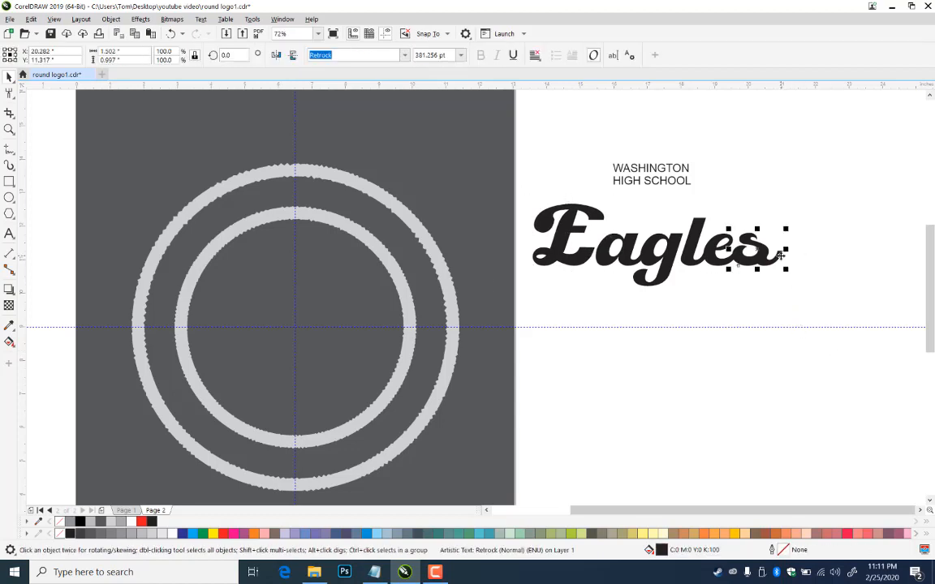
key("F8")
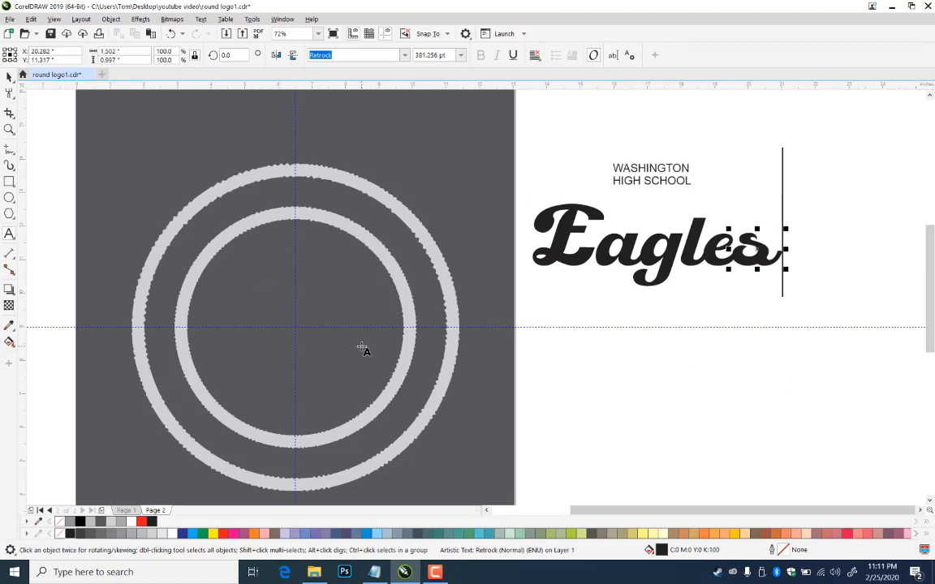
type("_")
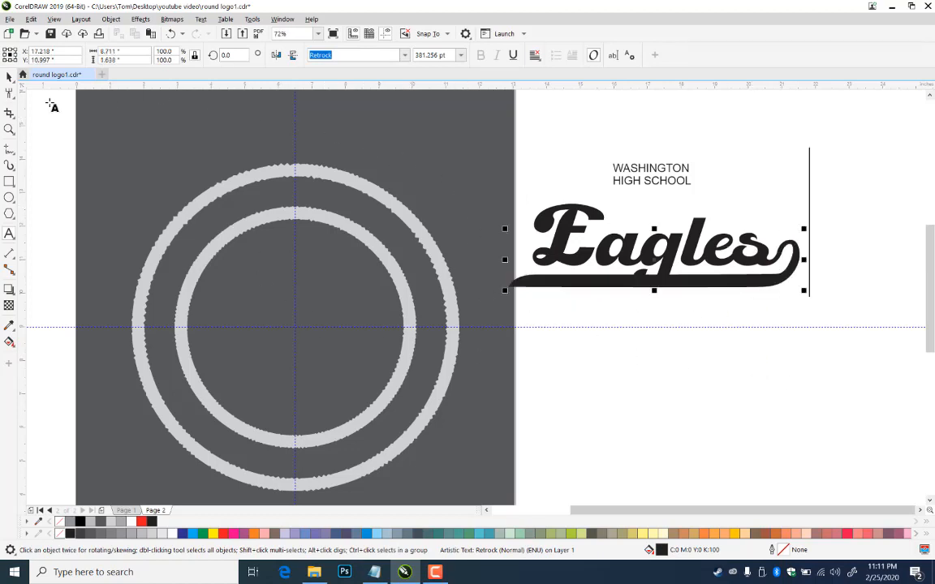
left_click(9, 75)
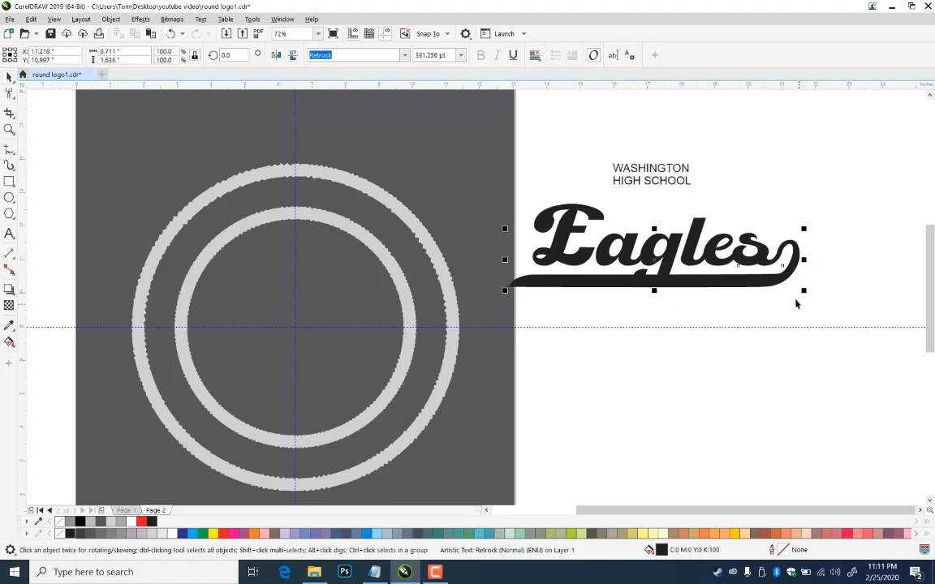
- Place a copy of the letter a level with the original, just beyond the curved end of the swoosh tail
left_click(9, 130)
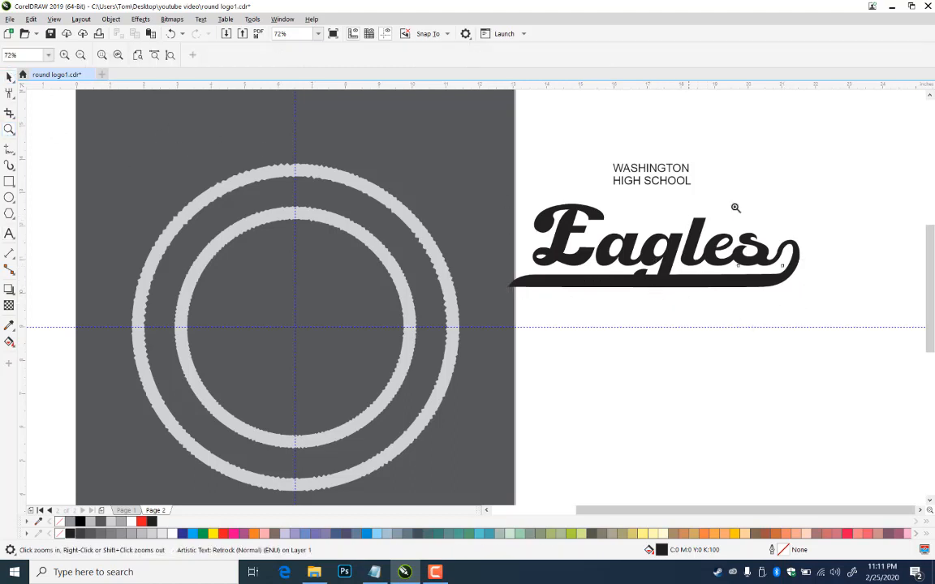
left_click_drag(859, 193, 485, 324)
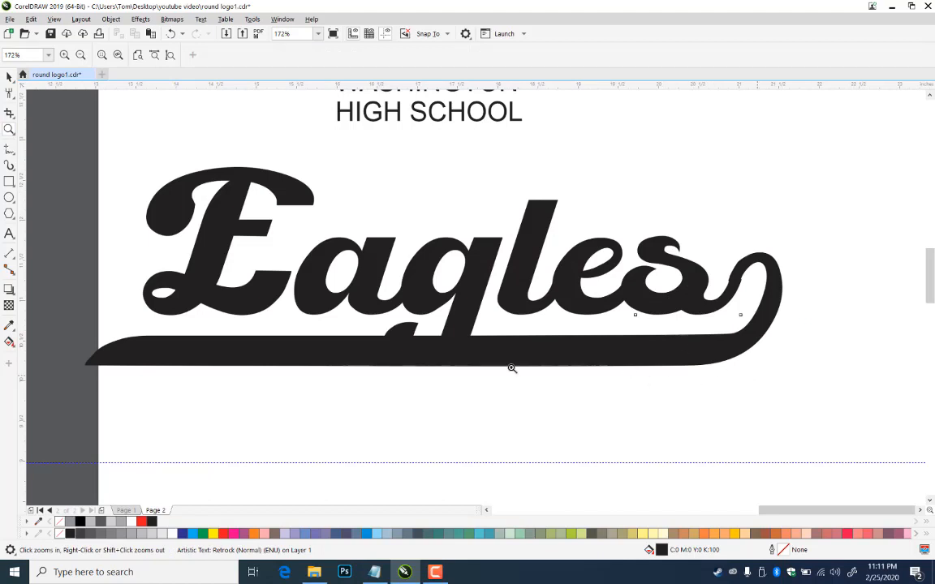
left_click(9, 75)
left_click(760, 214)
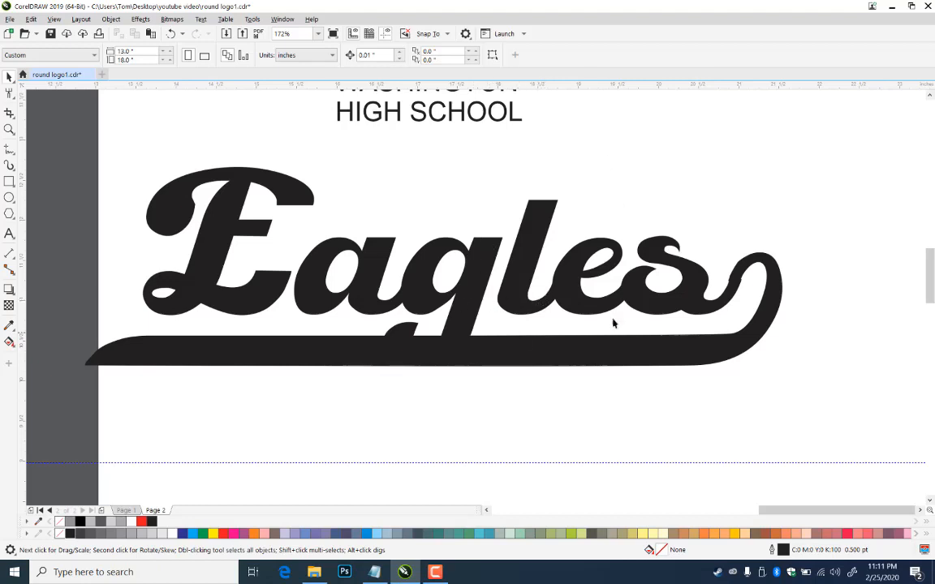
left_click(536, 313)
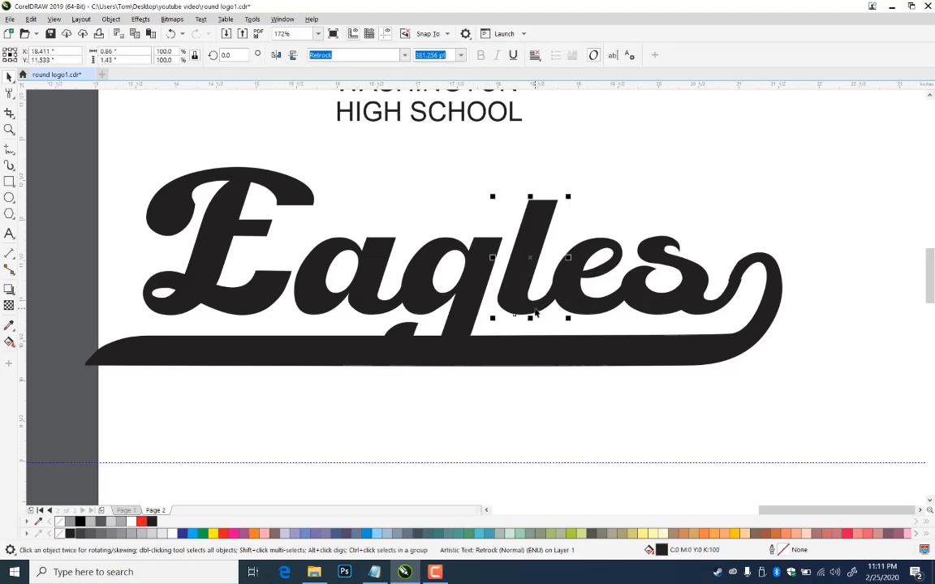
left_click(361, 288)
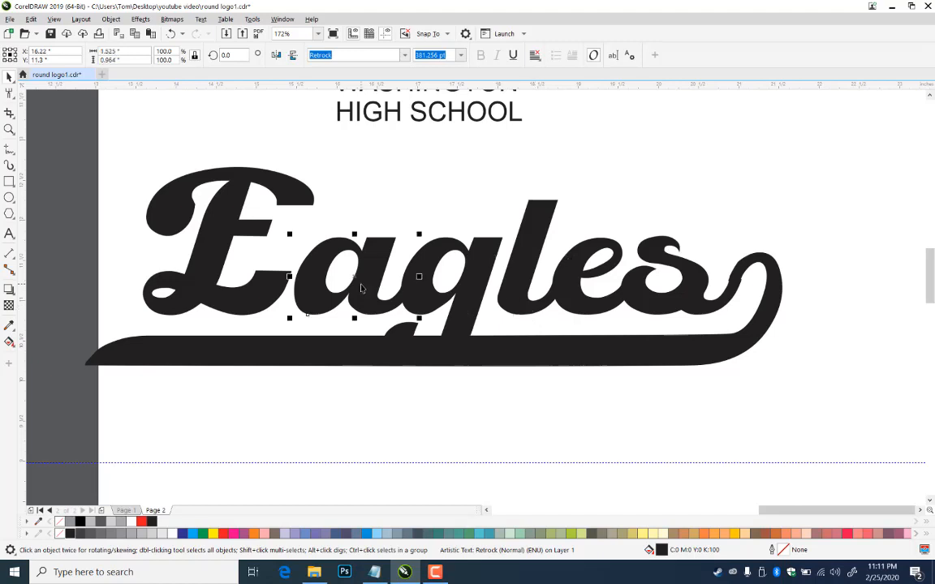
left_click_drag(361, 288, 849, 332)
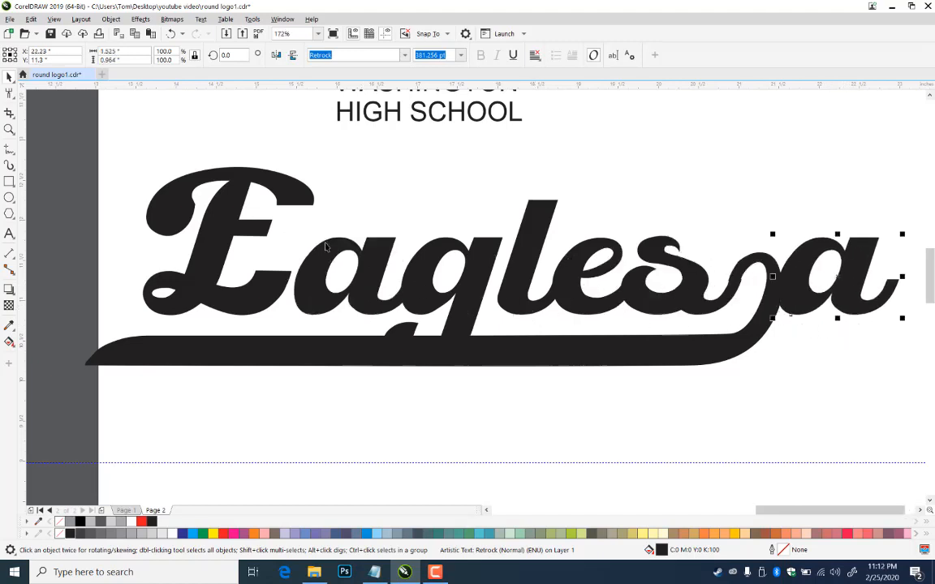
- Draw a closed four-sided freehand shape over the copied a, leaving only its slanted exit stroke uncovered
left_click(876, 215)
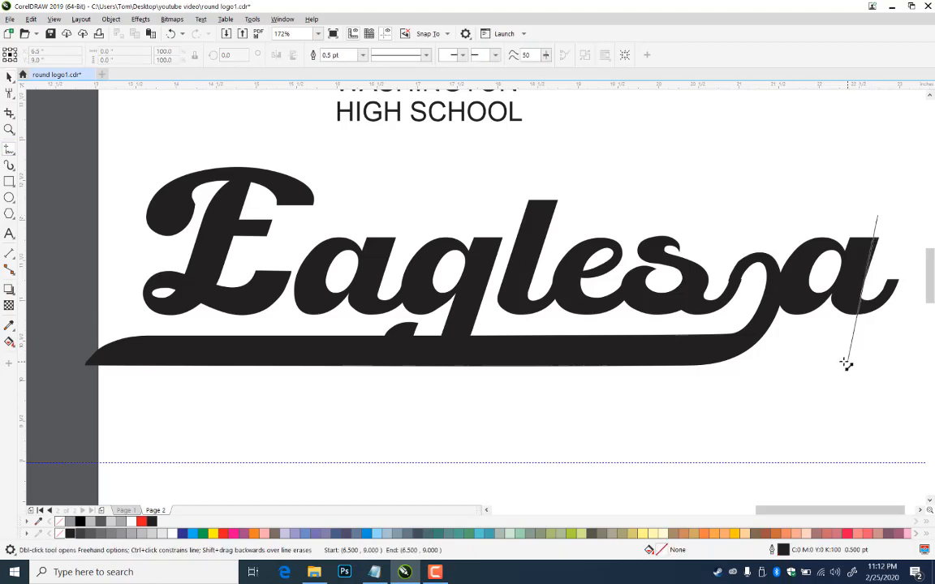
double_click(836, 341)
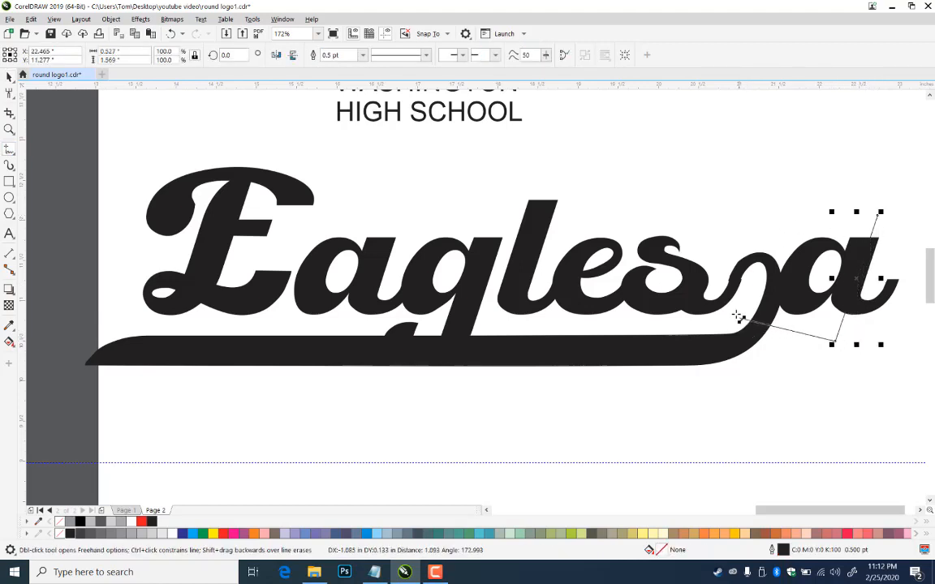
double_click(736, 317)
double_click(790, 173)
left_click(876, 216)
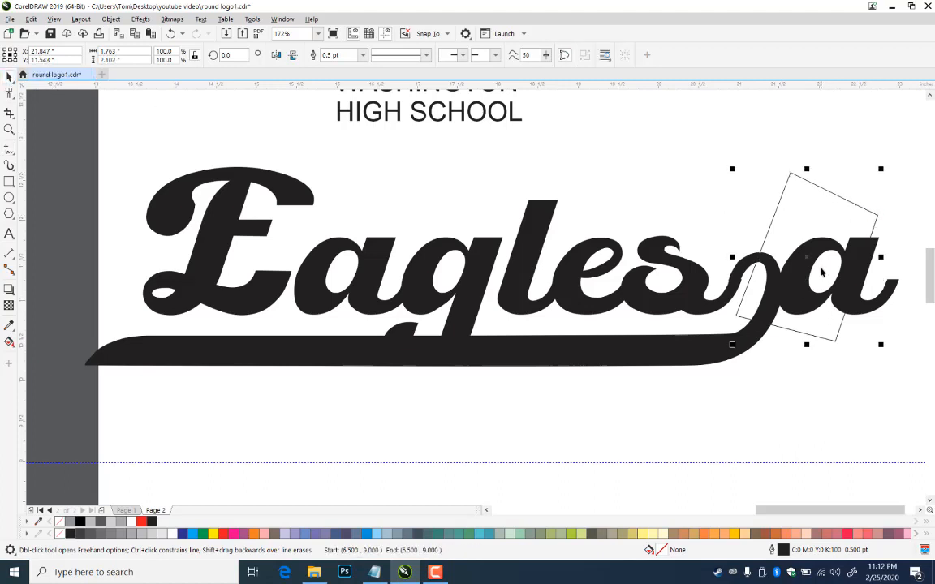
left_click(9, 76)
- Trim the copied a with the four-sided shape and delete the shape
left_click(351, 56)
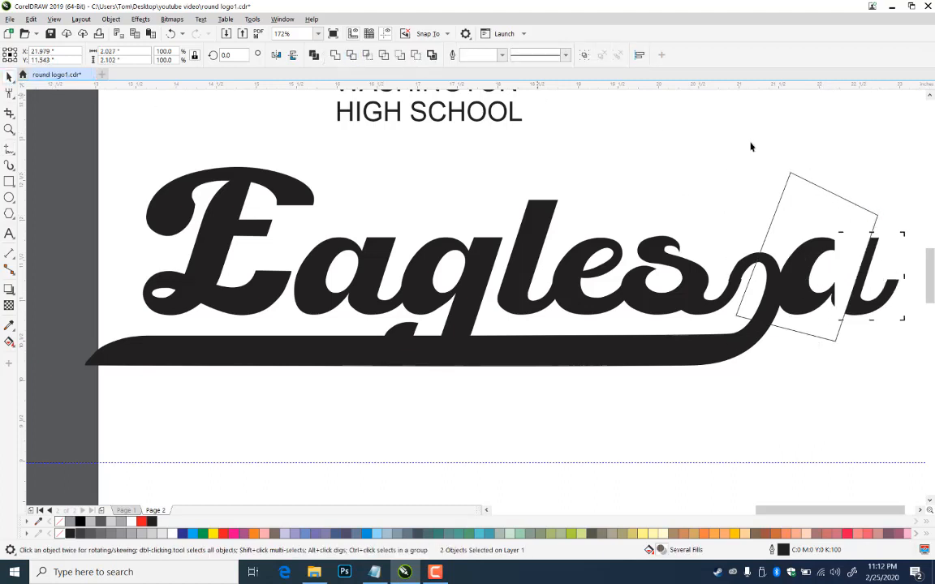
left_click(884, 208)
left_click(853, 204)
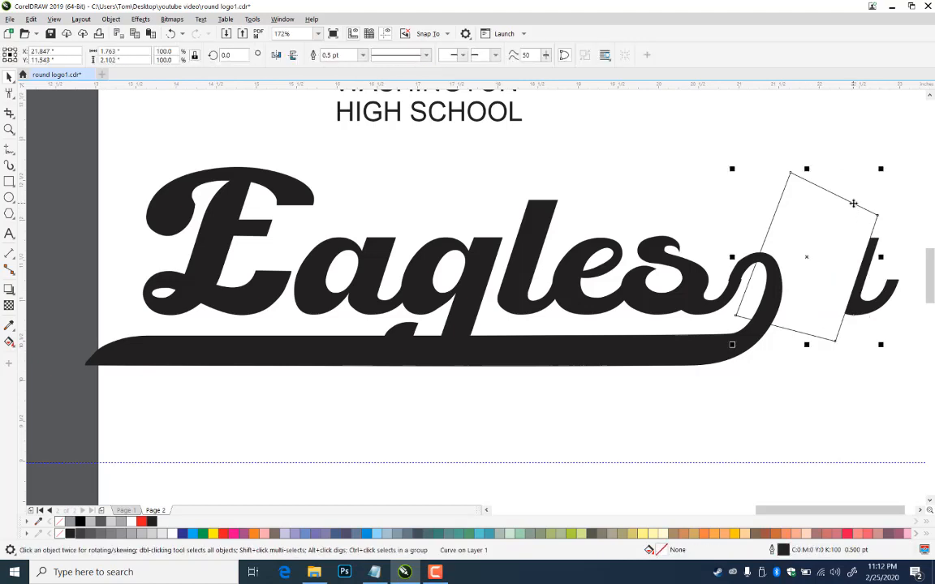
key("Delete")
- Move the leftover exit stroke onto the g's stem, and nudge it together with the l, e, s and swoosh about 0.14 inches right
left_click_drag(861, 284, 482, 296)
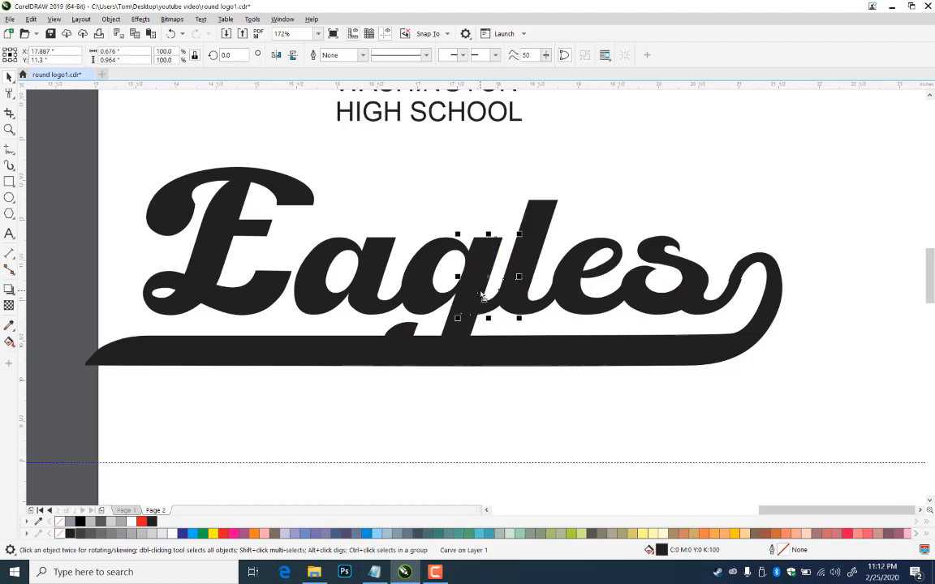
left_click(779, 162)
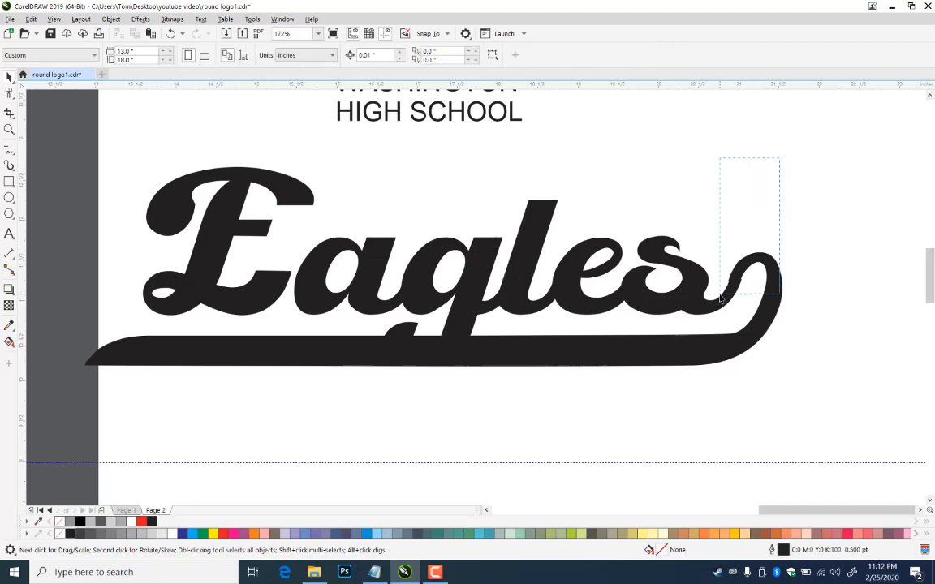
left_click_drag(715, 318, 492, 397)
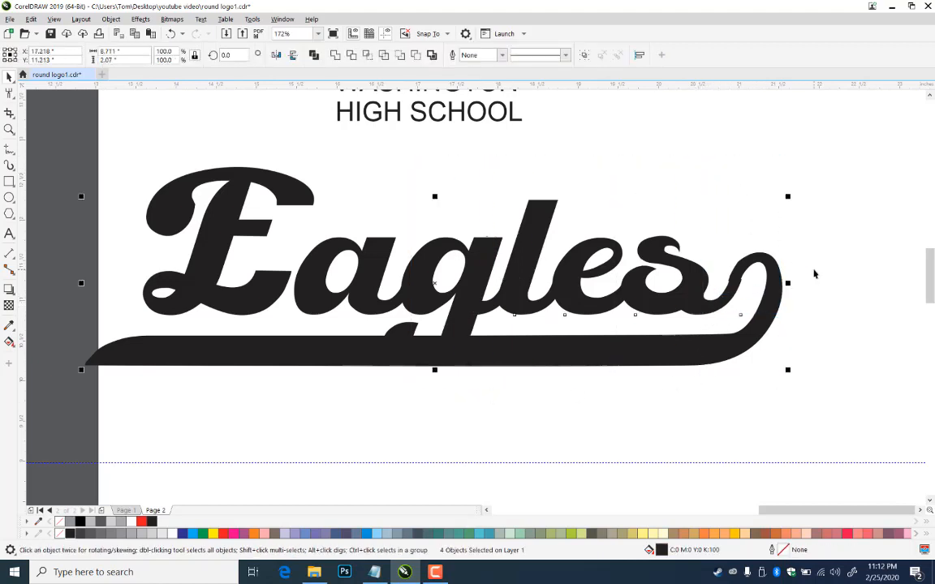
key("Right")
key("Right")
key("Right")
key("Right")
key("Right")
key("Right")
key("Right")
key("Right")
key("Right")
key("Right")
key("Right")
key("Right")
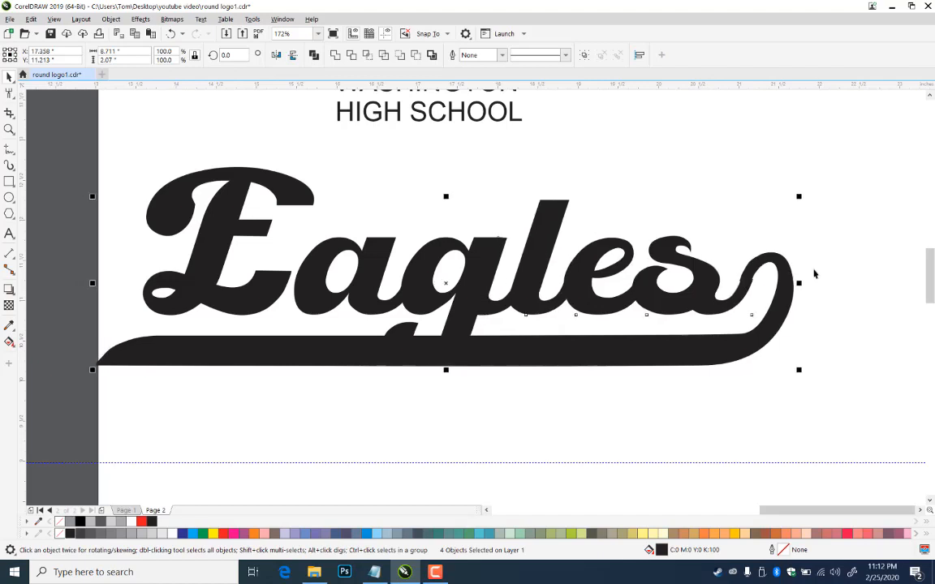
- Nudge the exit stroke, l, e, s and swoosh together about 0.05 inches left, closer to the g
key("Left")
key("Left")
key("Left")
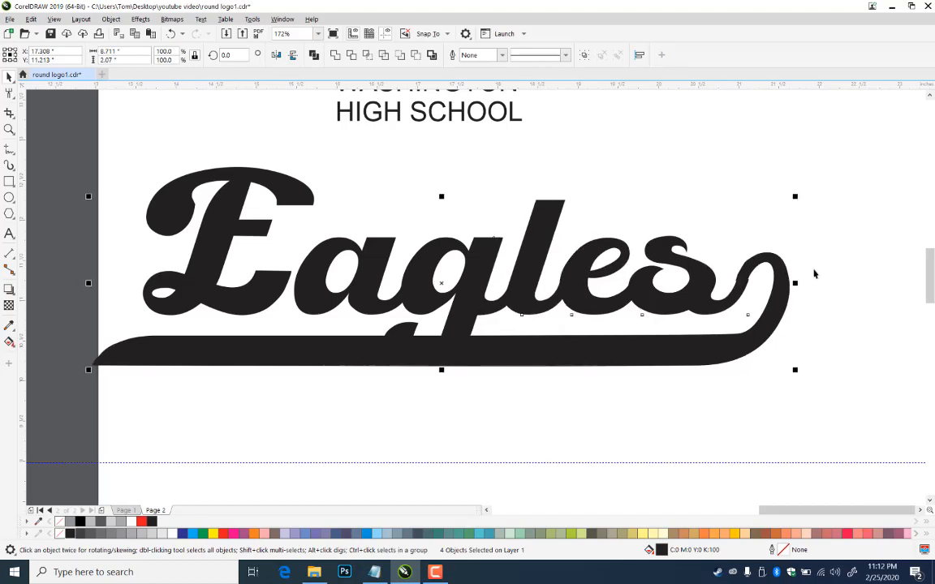
key("Escape")
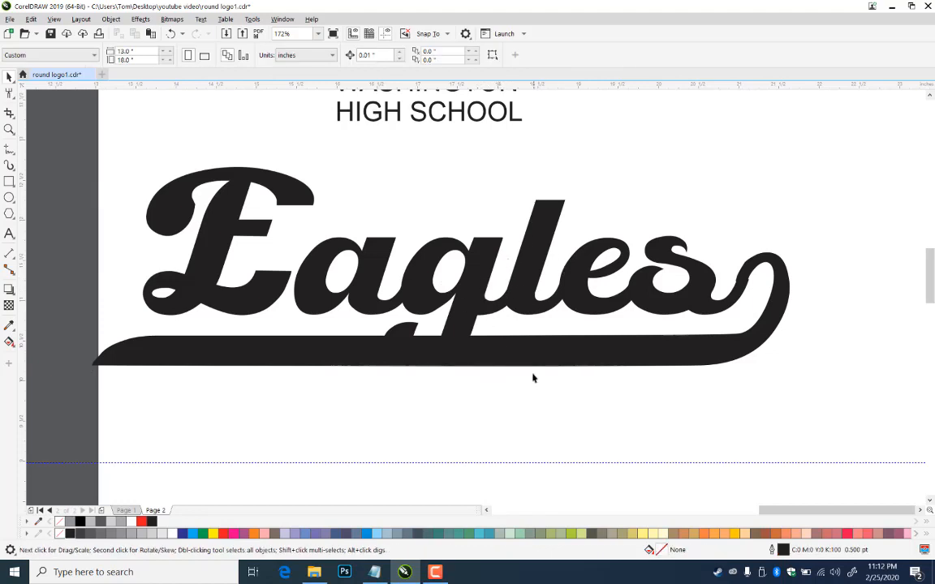
- Reshape the foot of the exit stroke by moving its lower-left corner node up inside the g's stem
left_click(491, 318)
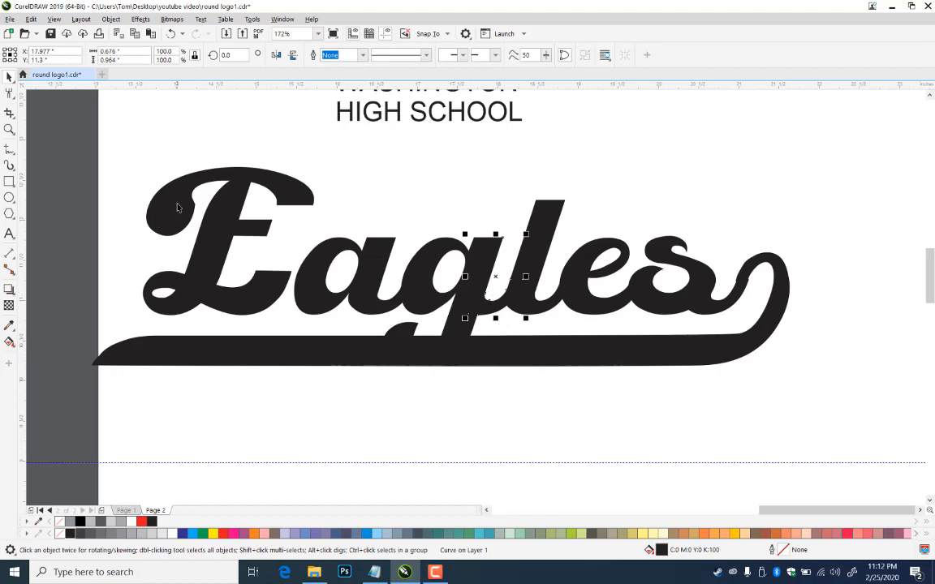
left_click(9, 129)
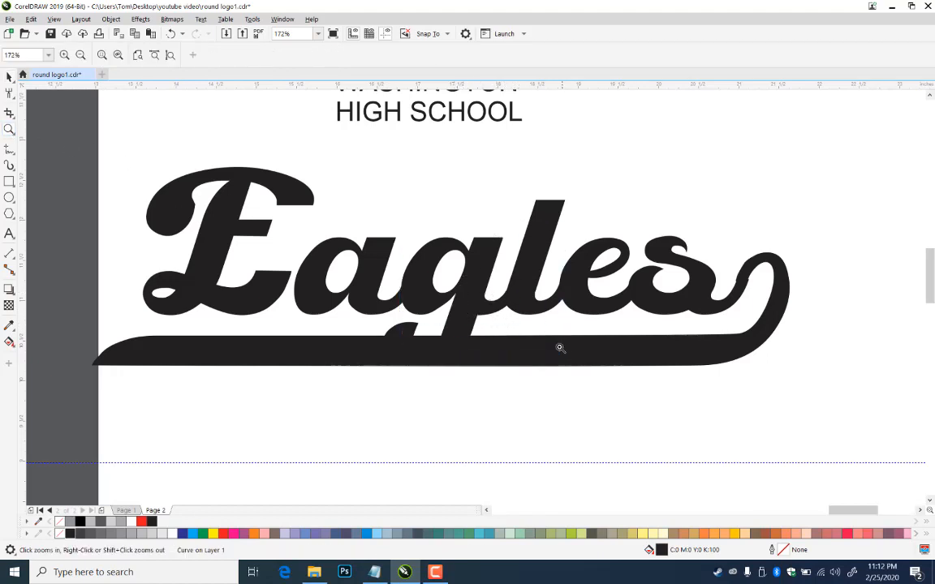
left_click_drag(559, 349, 341, 217)
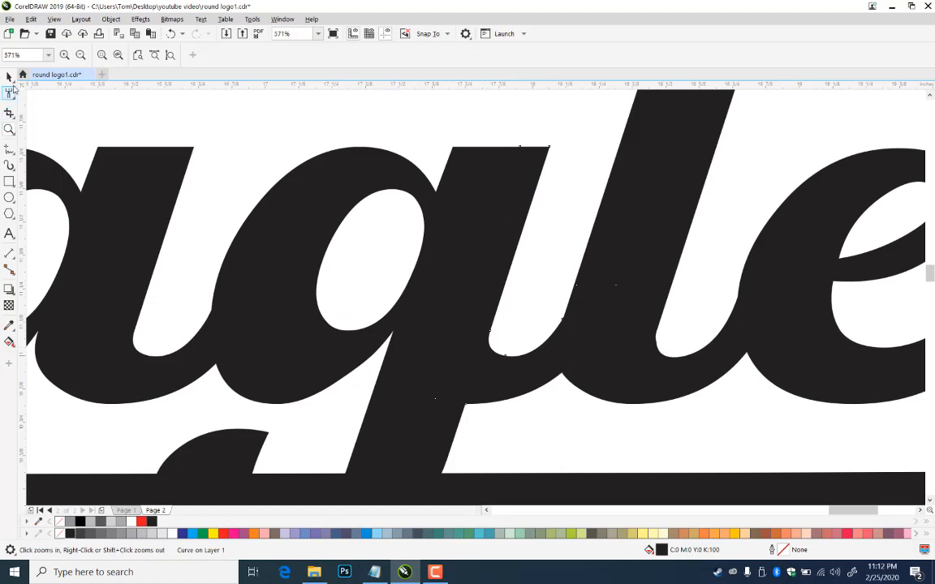
left_click(9, 94)
left_click(41, 92)
left_click(528, 380)
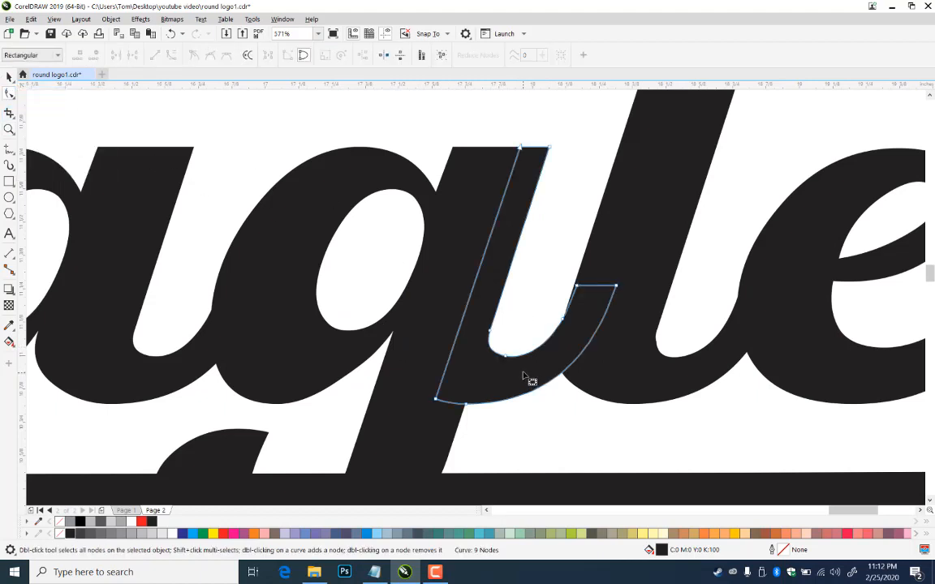
left_click_drag(437, 400, 448, 367)
left_click(466, 404)
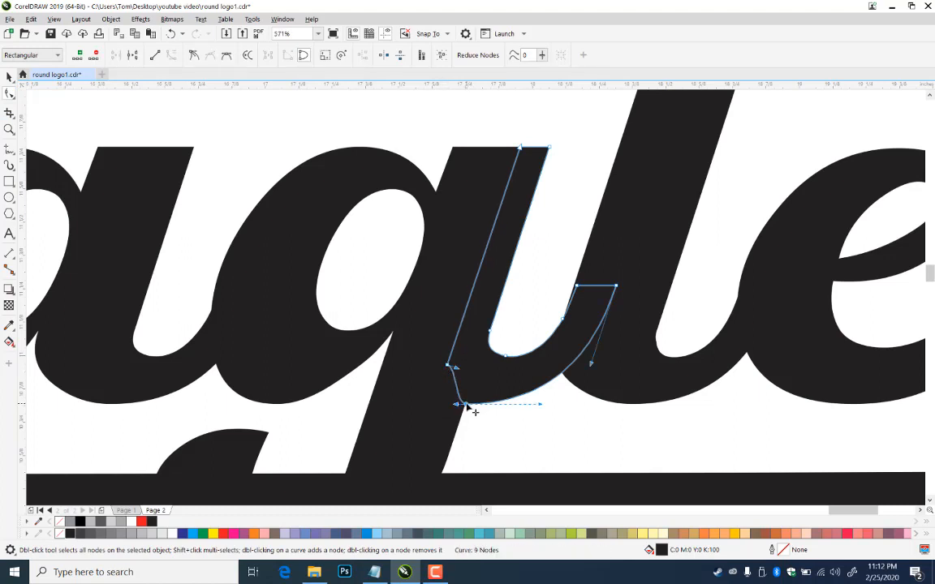
left_click_drag(467, 405, 449, 388)
key("ctrl+z")
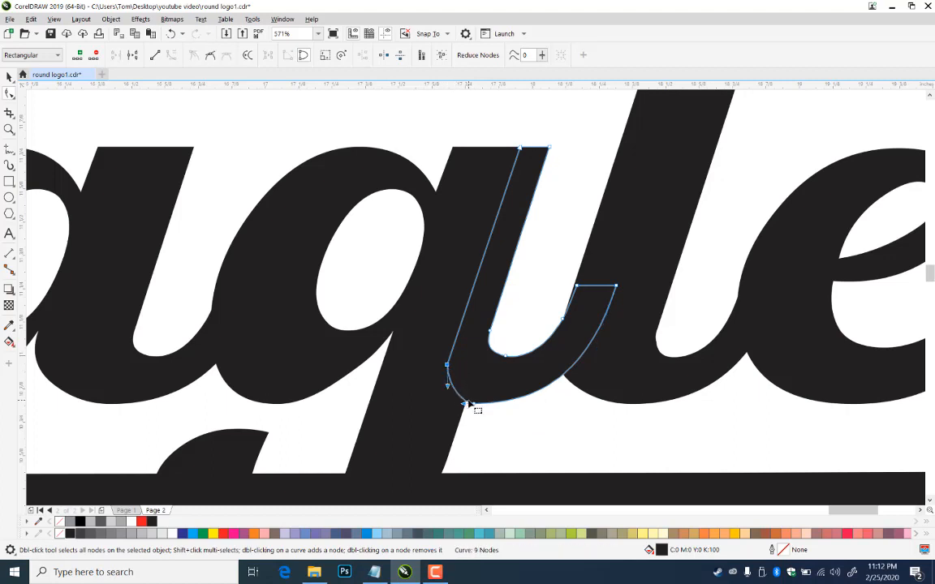
- Replace the exit stroke's bottom node with one farther right along the curve, and raise the lower-left node slightly within the g's stem
left_click(475, 404)
double_click(502, 404)
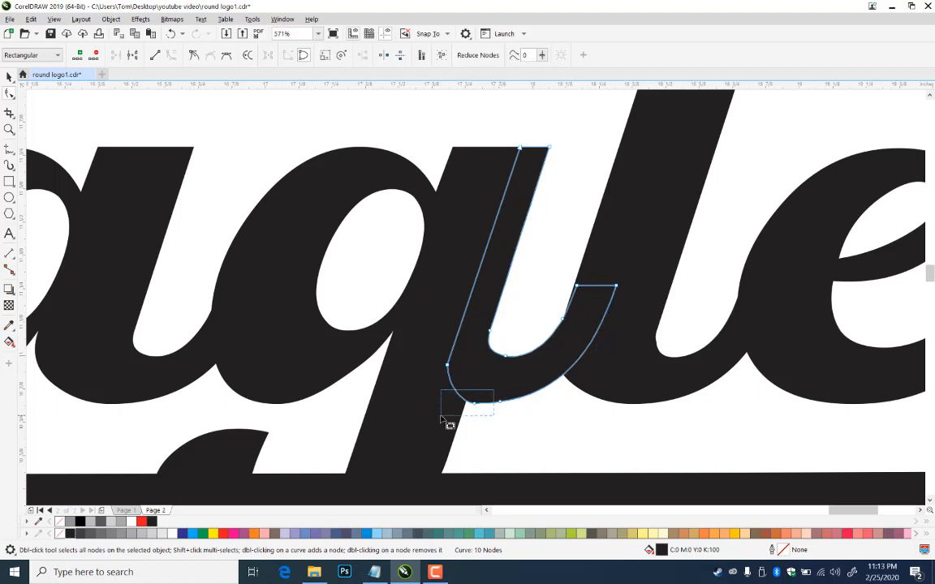
key("Delete")
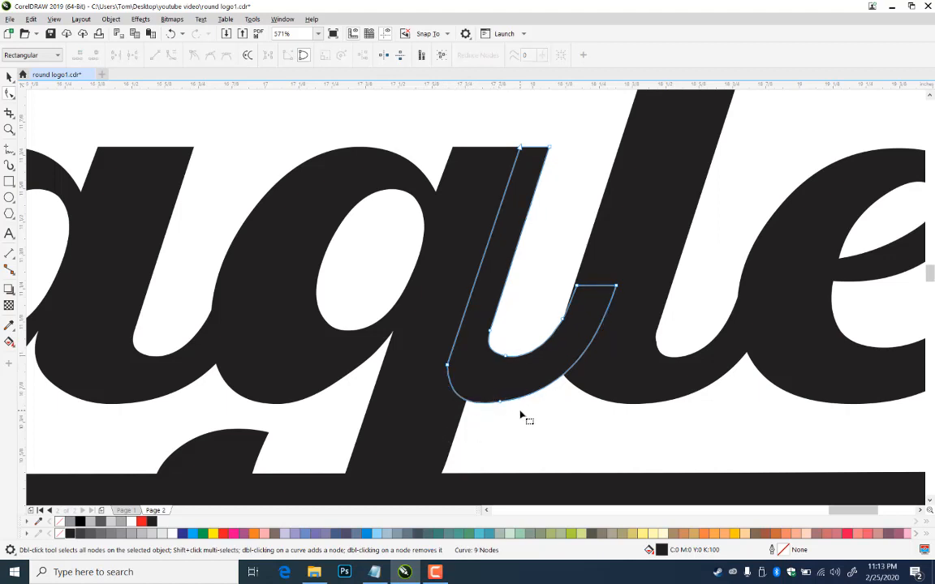
left_click_drag(447, 365, 450, 355)
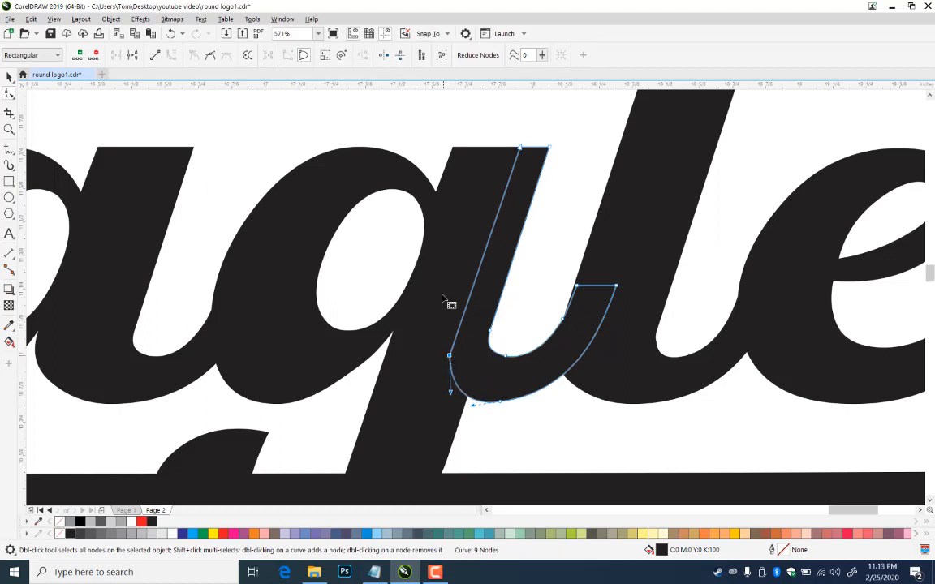
left_click(11, 130)
right_click(227, 135)
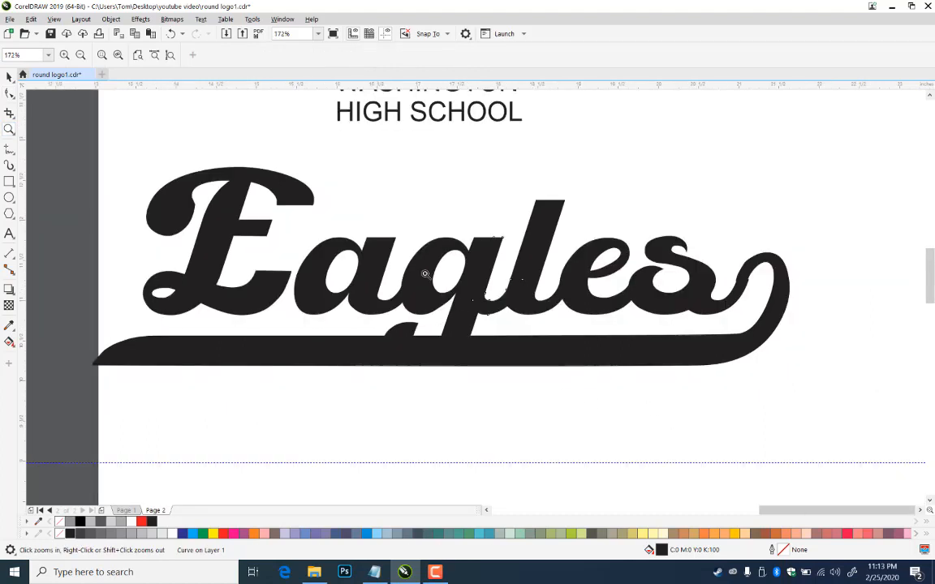
- Select the E, a, g, exit stroke, l and e, and display the page as a wireframe
left_click(9, 75)
left_click(686, 180)
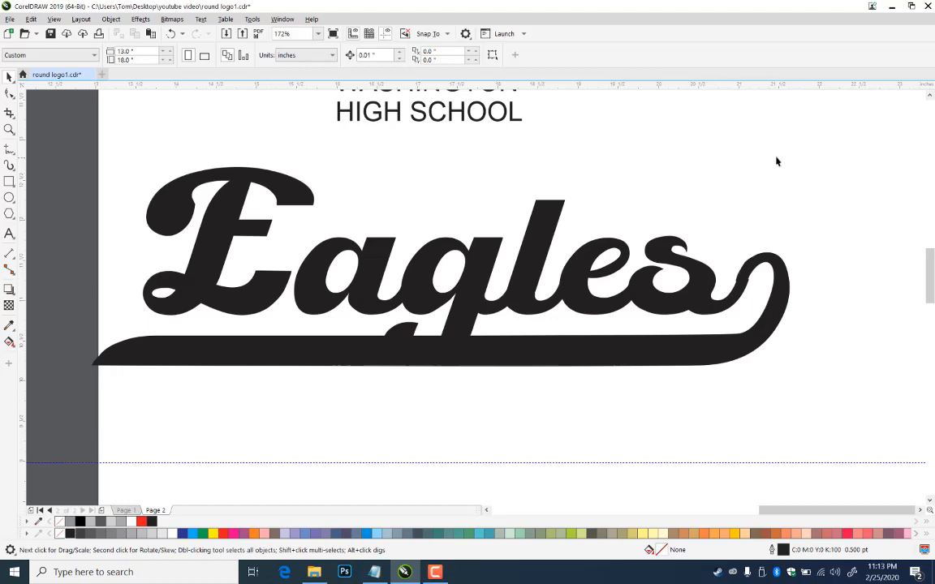
left_click_drag(775, 162, 97, 413)
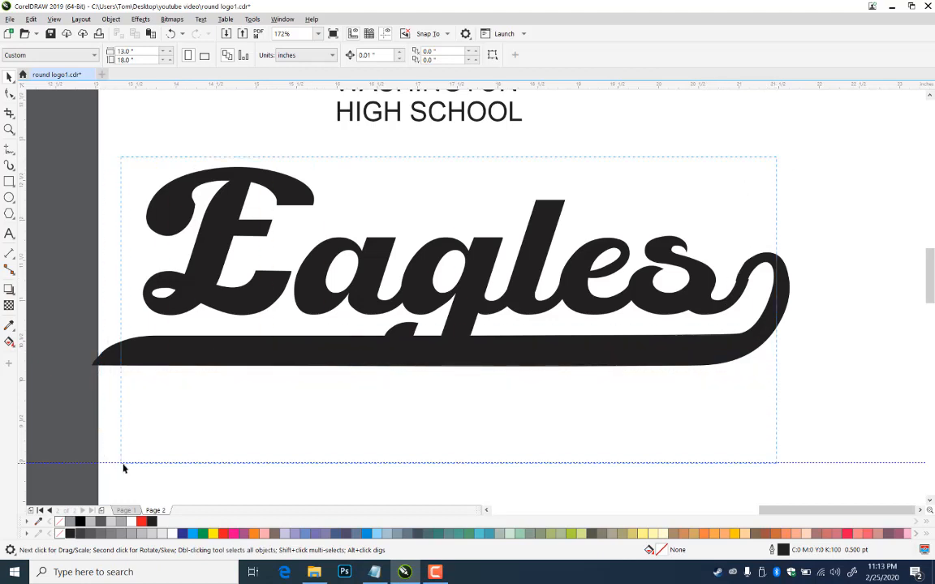
left_click_drag(123, 468, 124, 467)
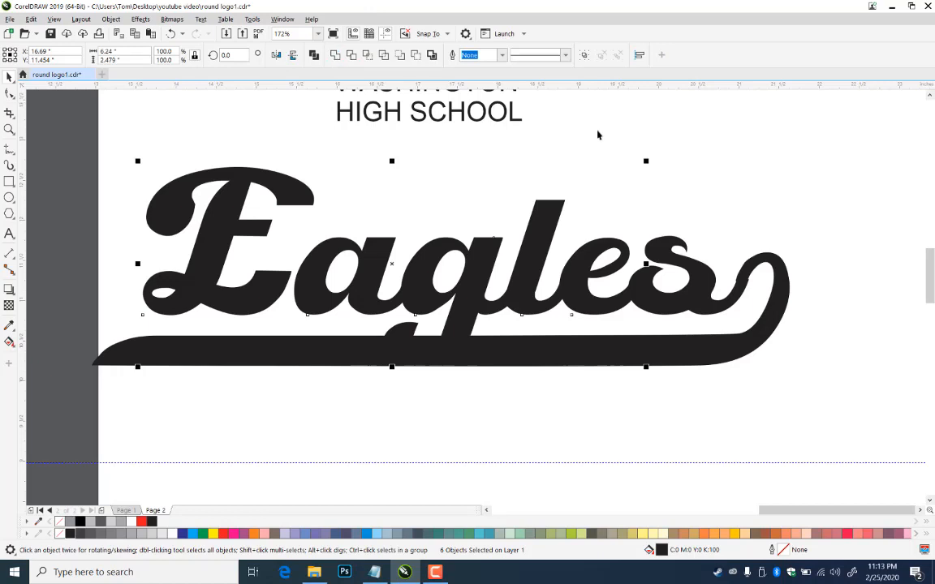
key("alt+v")
key("w")
key("z")
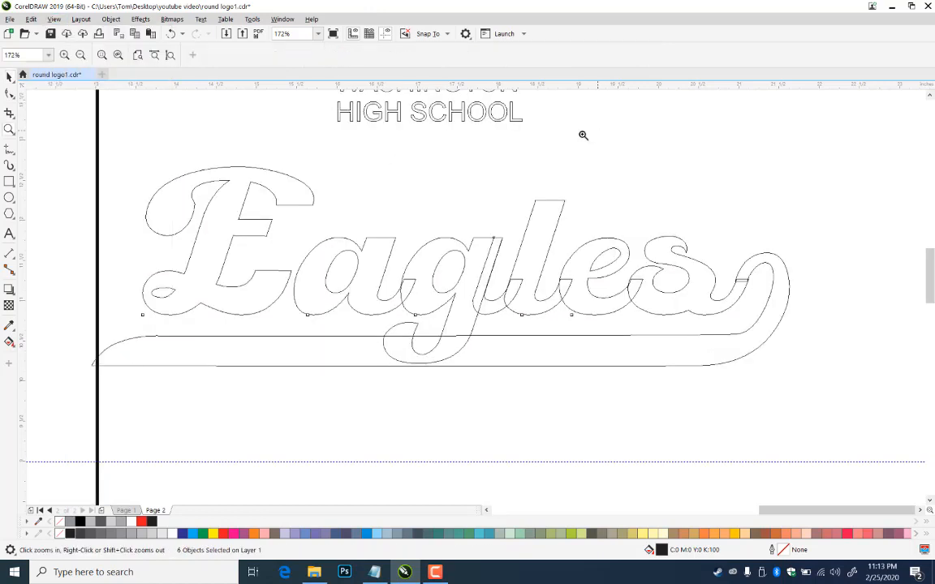
- Weld the E, a, g, exit stroke, l and e into a single curve
left_click(9, 77)
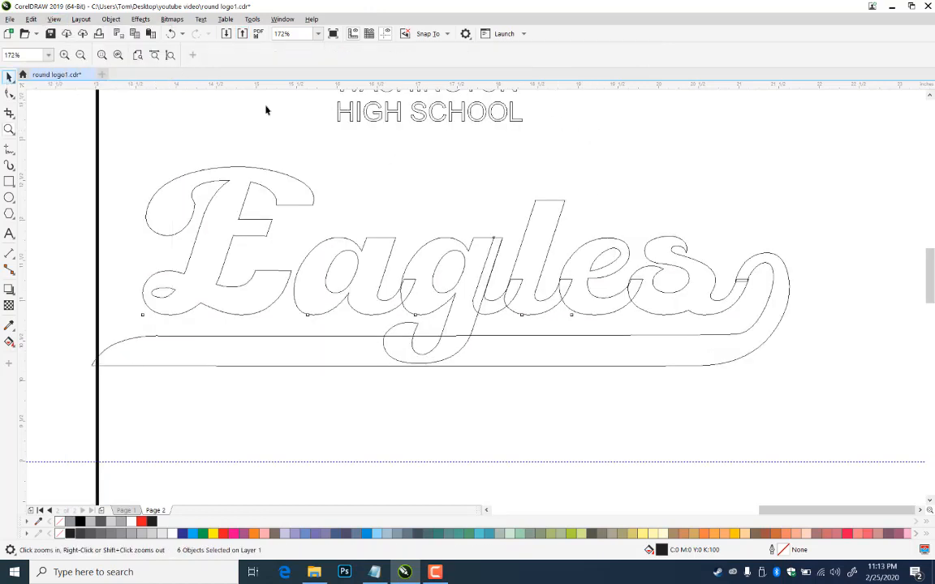
left_click(787, 150)
left_click_drag(784, 142, 119, 445)
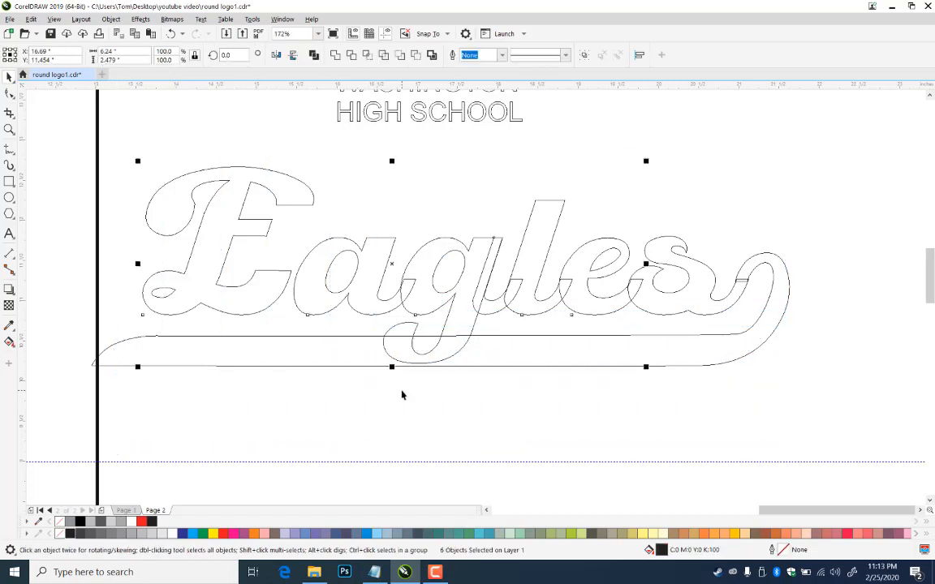
key("ctrl+s")
key("ctrl+l")
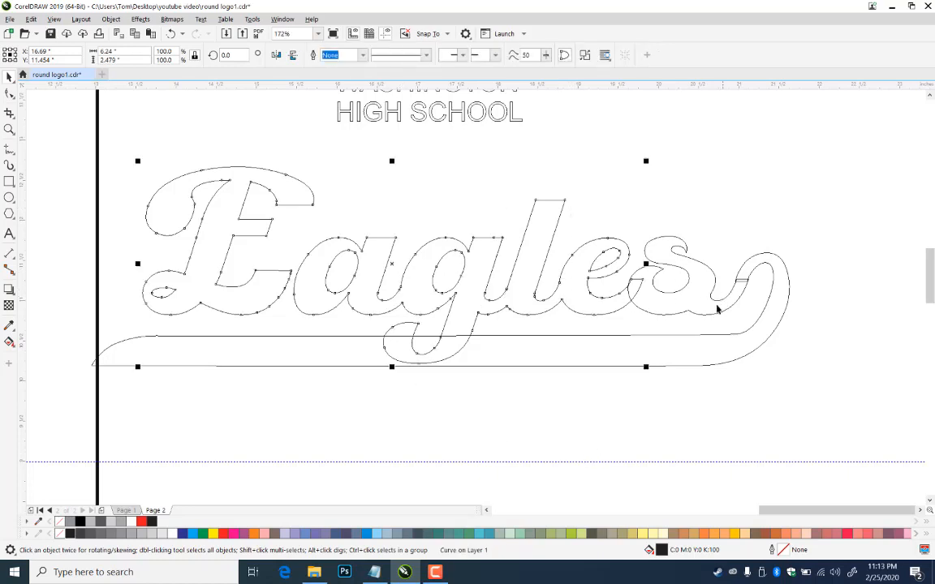
- Try to weld the joined letters with the object containing the s and swoosh
left_click(685, 316, "shift")
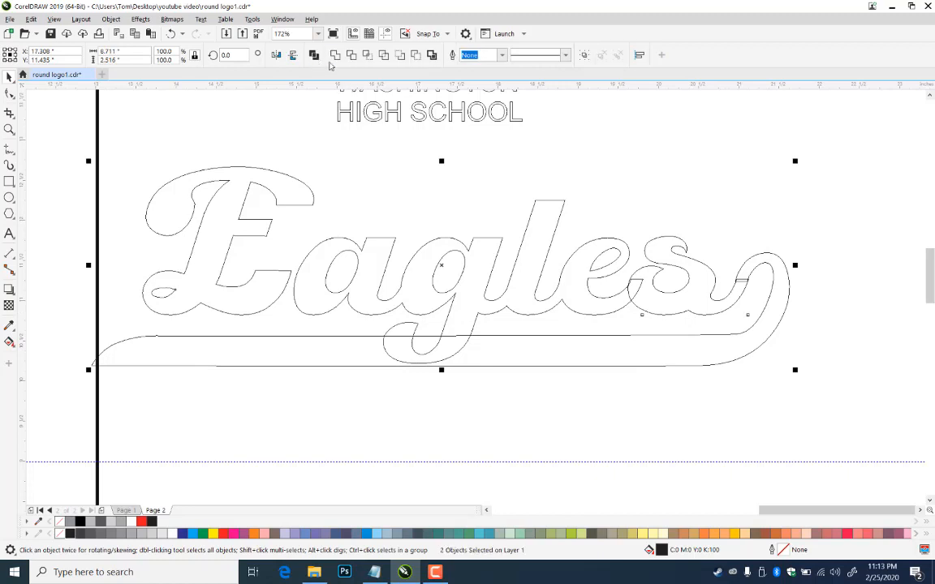
left_click(329, 57)
key("ctrl+z")
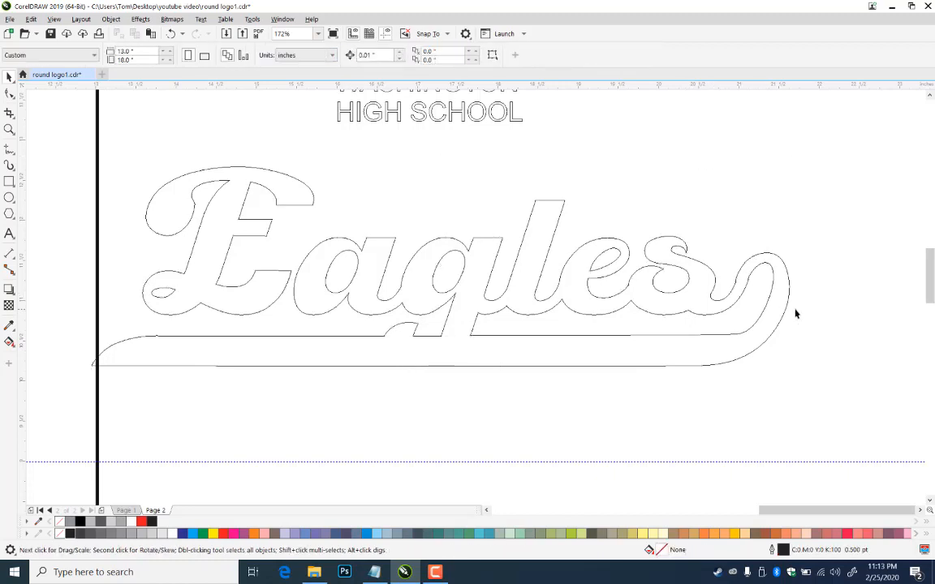
- Break the artistic text containing the s and swoosh apart into separate objects
left_click(766, 265)
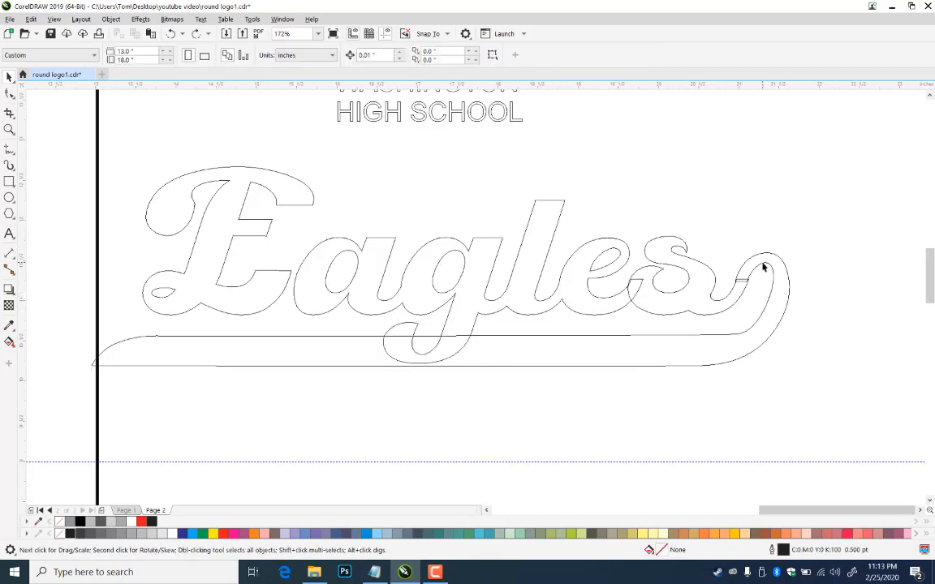
left_click(763, 266)
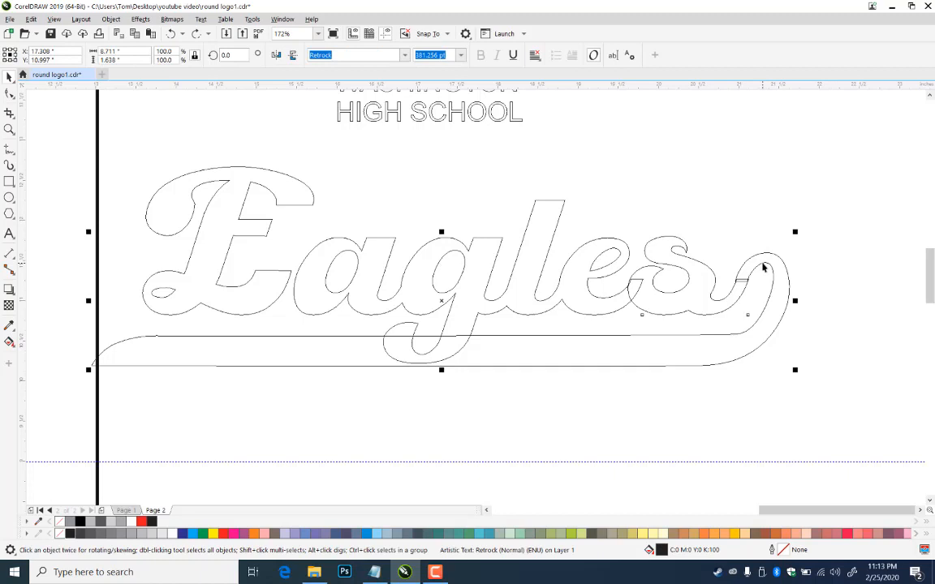
key("ctrl+k")
- Weld the separated s to the joined letters, leaving the swoosh out
left_click_drag(775, 171, 92, 403)
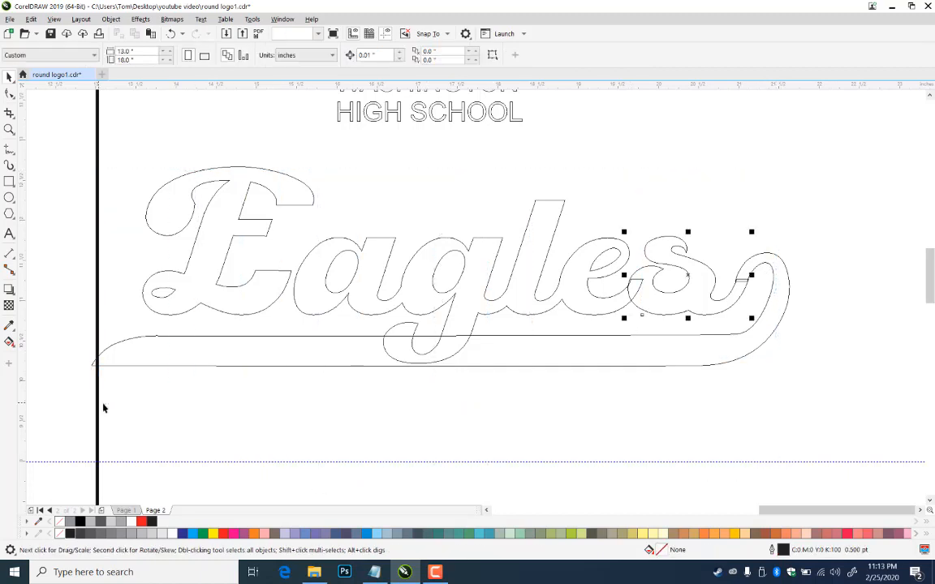
left_click(603, 238, "shift")
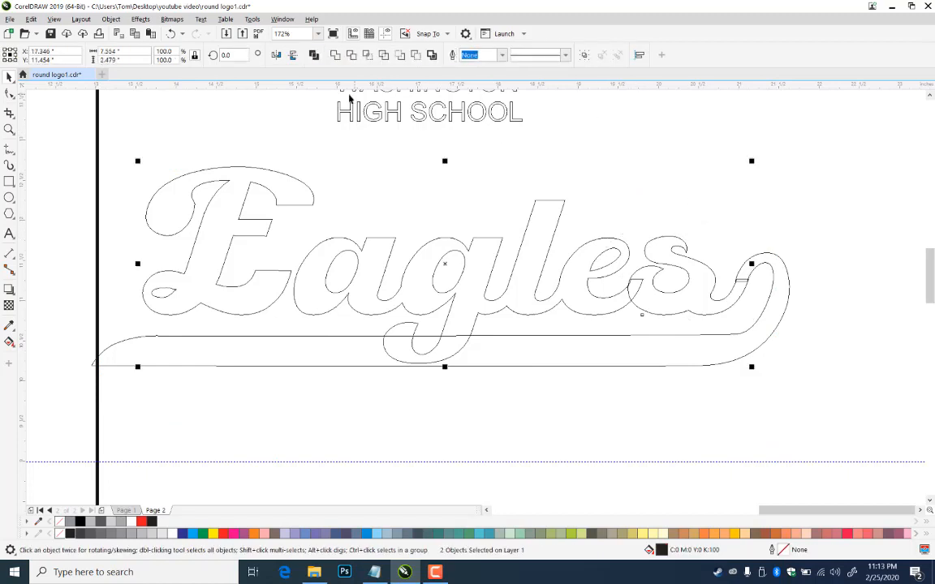
left_click(335, 55)
left_click(746, 235)
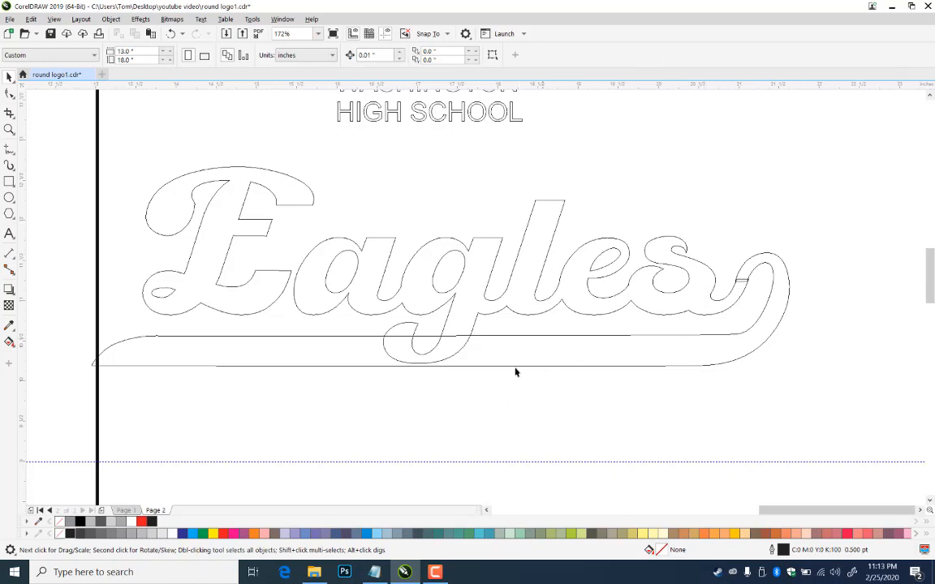
- Convert the swoosh to curves and delete the five nodes forming its pointed left end
left_click(548, 340)
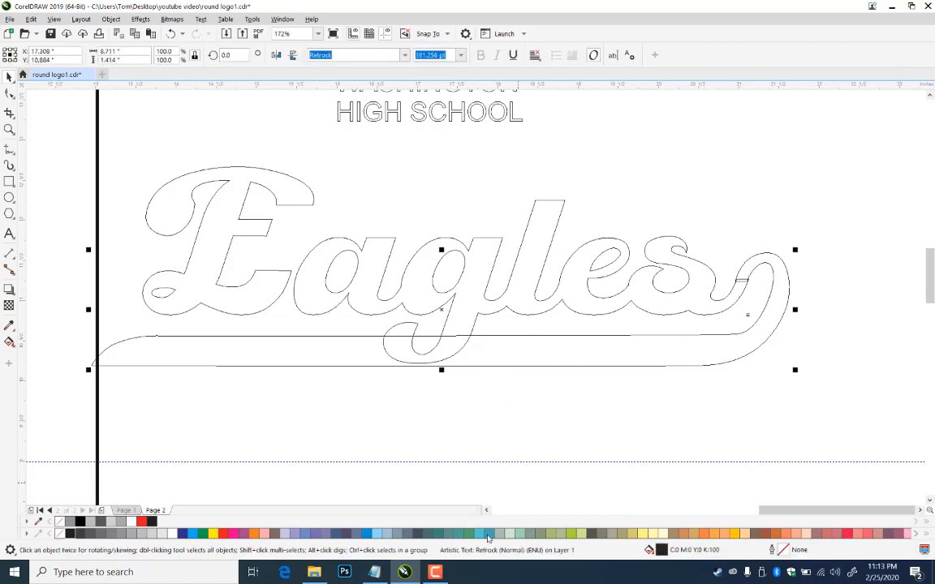
key("ctrl+q")
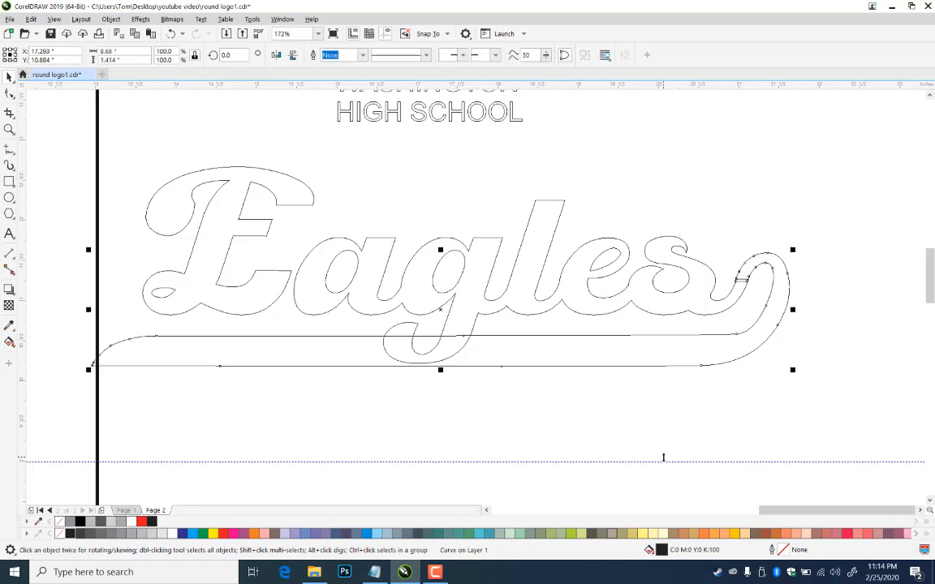
left_click(10, 94)
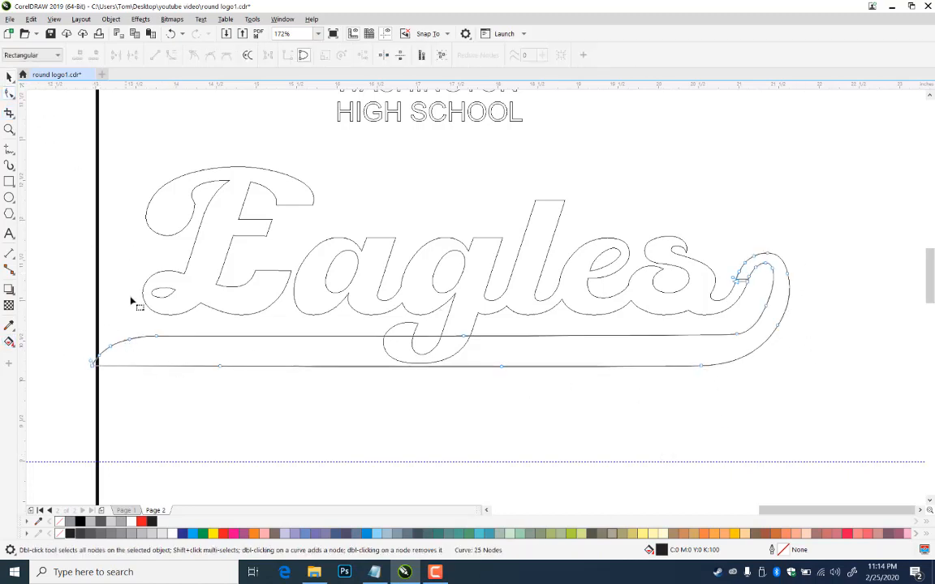
left_click_drag(73, 324, 137, 393)
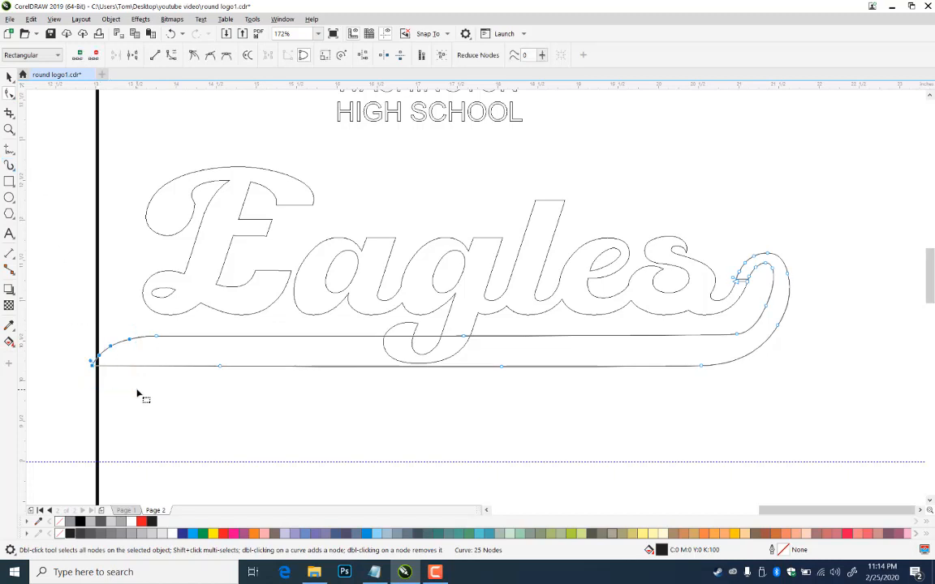
key("Delete")
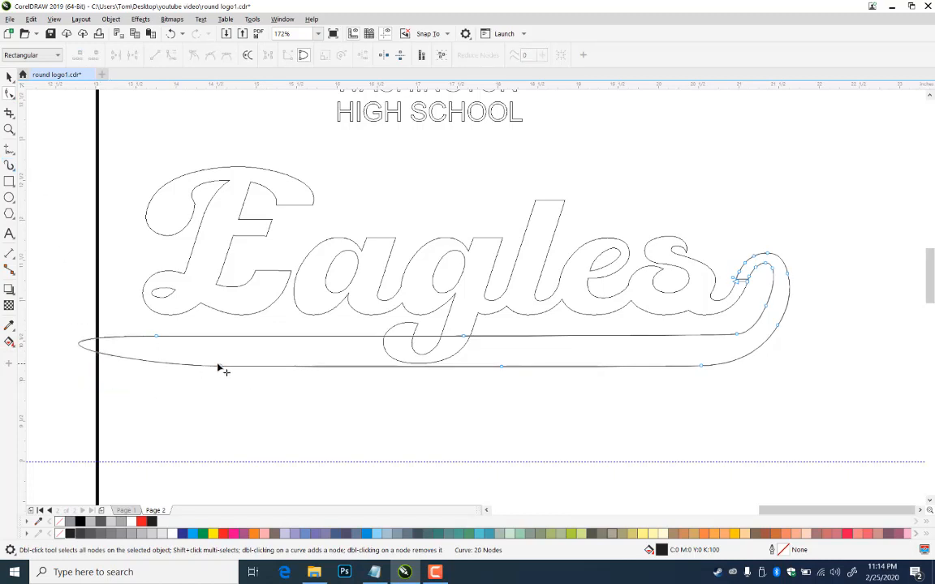
- Reshape the swoosh's lower edge by pulling its left node down and sloping the middle node, forming a deep downward bulge below the E
left_click_drag(220, 370, 266, 419)
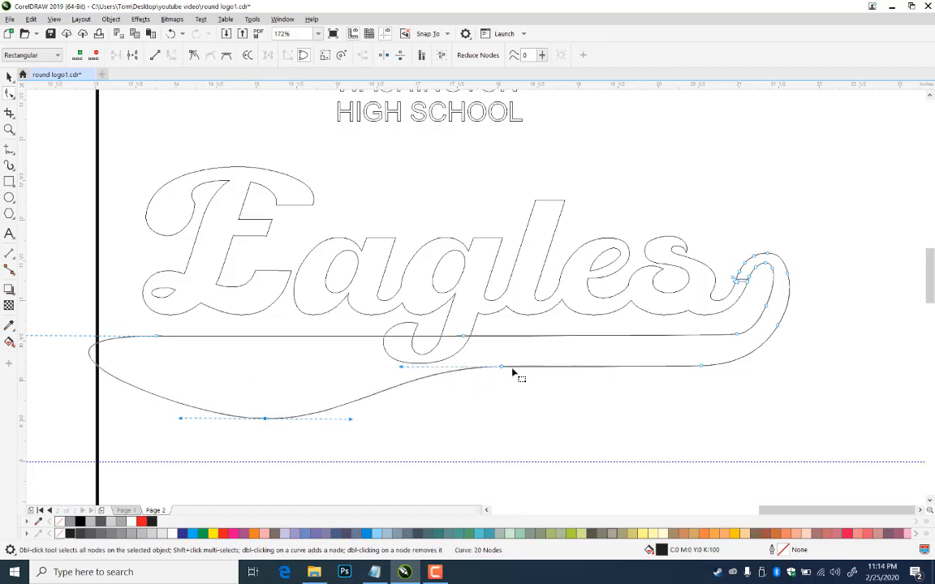
left_click_drag(503, 369, 511, 388)
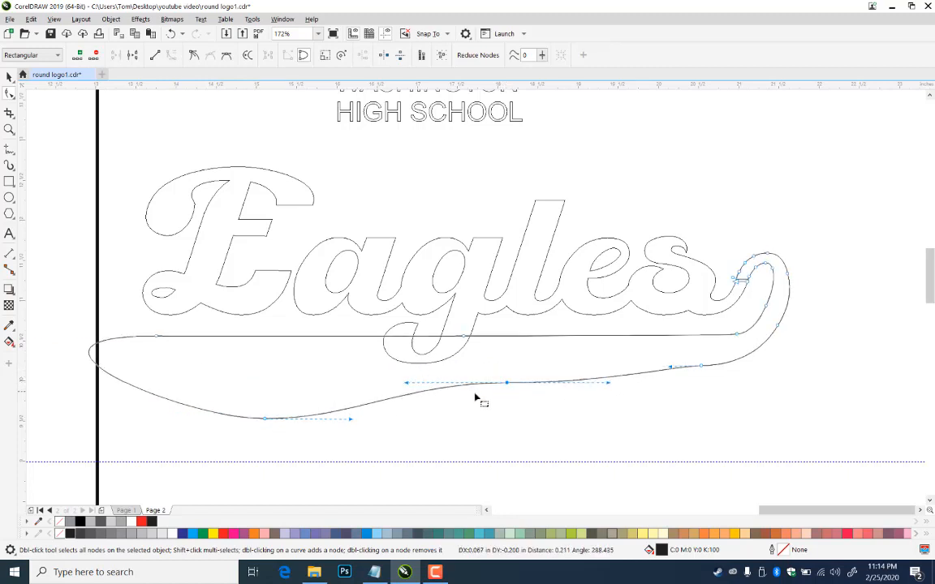
left_click_drag(410, 387, 383, 405)
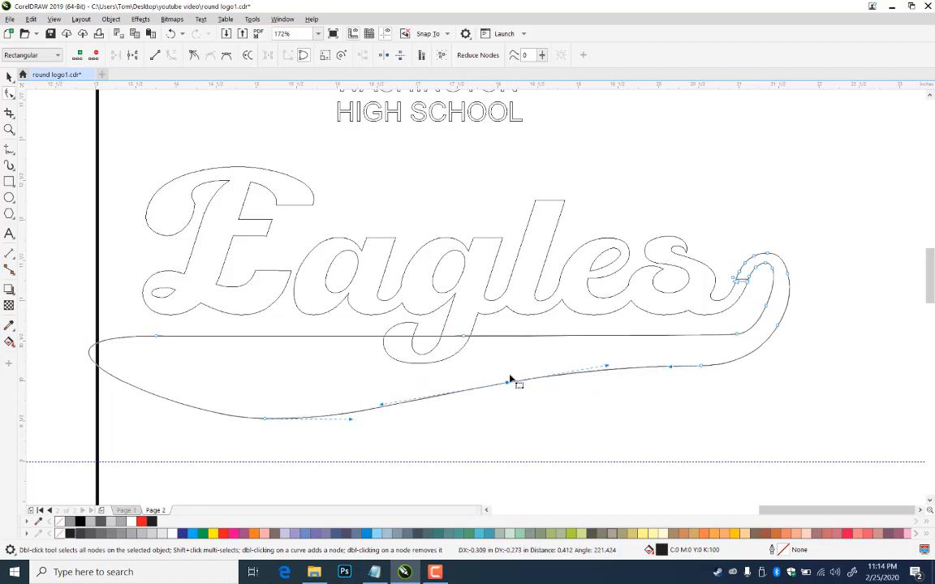
left_click_drag(507, 385, 463, 379)
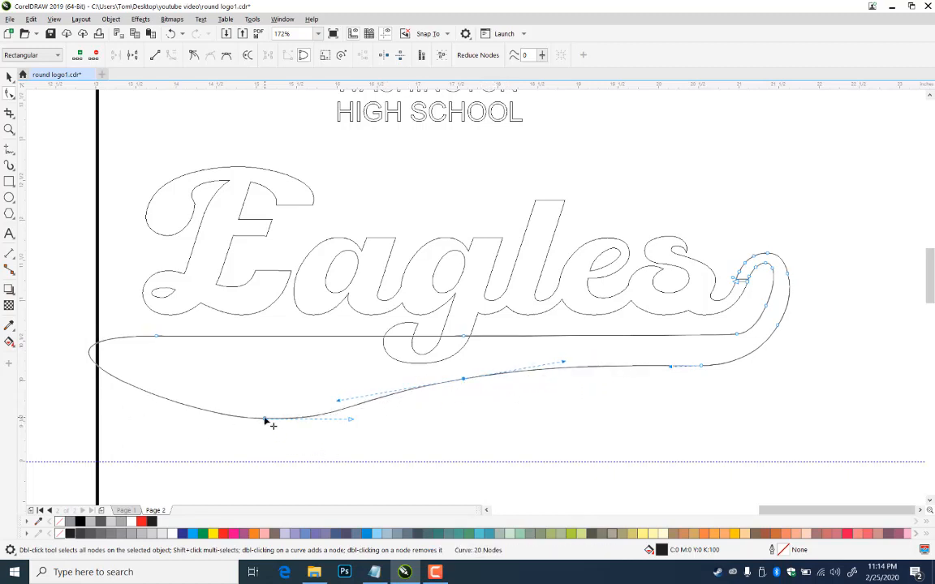
left_click_drag(265, 420, 281, 421)
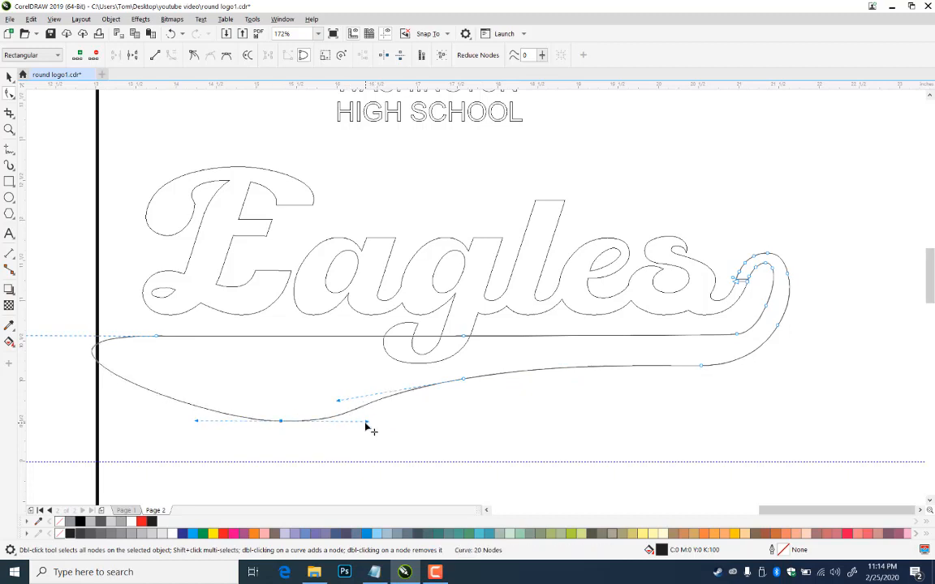
left_click_drag(366, 422, 324, 422)
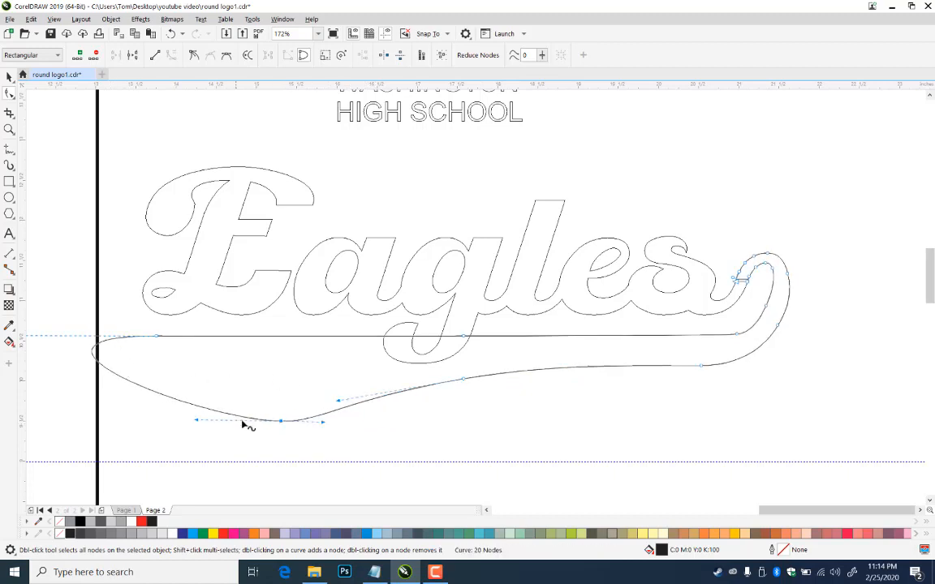
- Shift the swoosh's upper-left node slightly outward and shorten its handle to pull the rounded left end in beneath the E
mouse_move(158, 339)
left_mouse_down()
mouse_move(146, 336)
mouse_move(153, 339)
left_mouse_up()
left_click(9, 148)
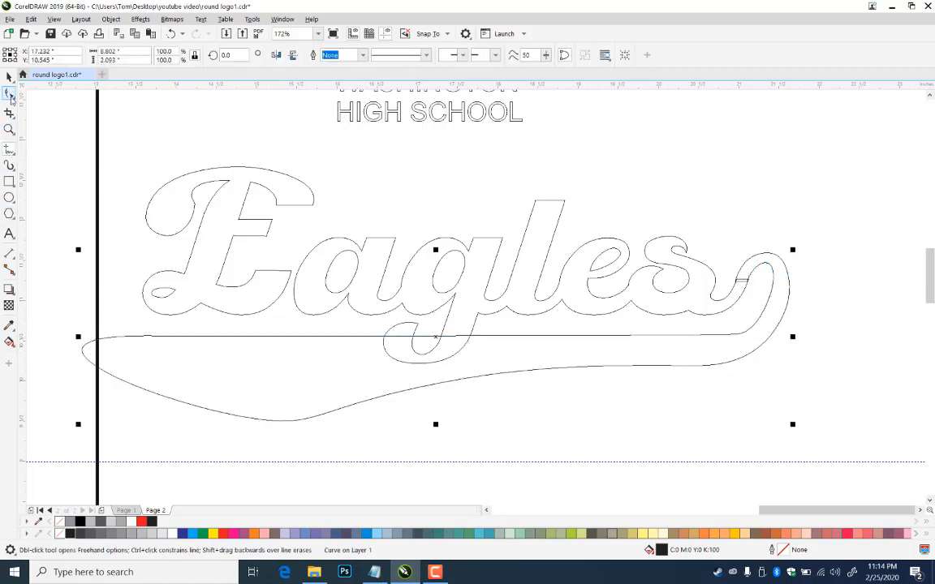
left_click(9, 95)
left_click(144, 339)
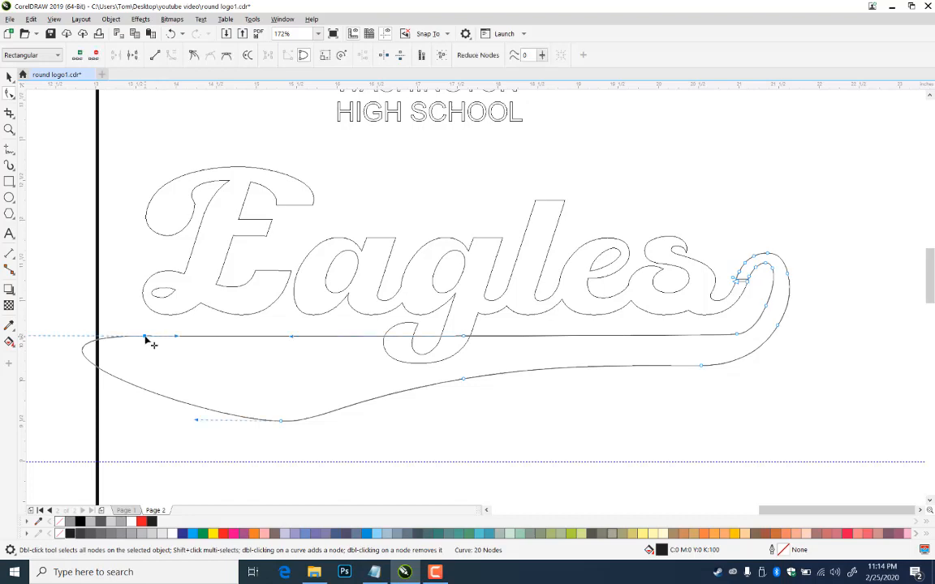
left_click_drag(140, 396, 328, 382)
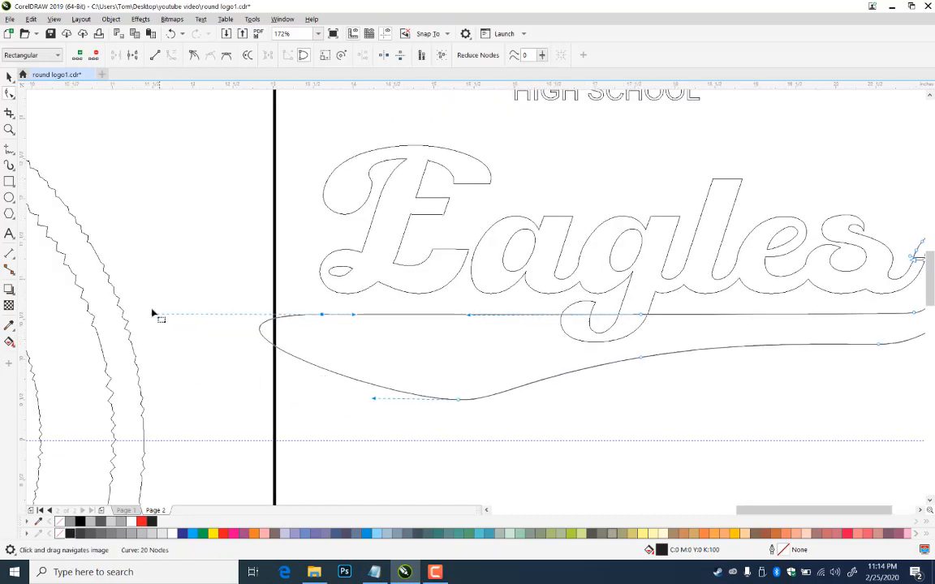
left_click_drag(153, 318, 275, 317)
left_click_drag(339, 361, 386, 351)
key("ctrl+z")
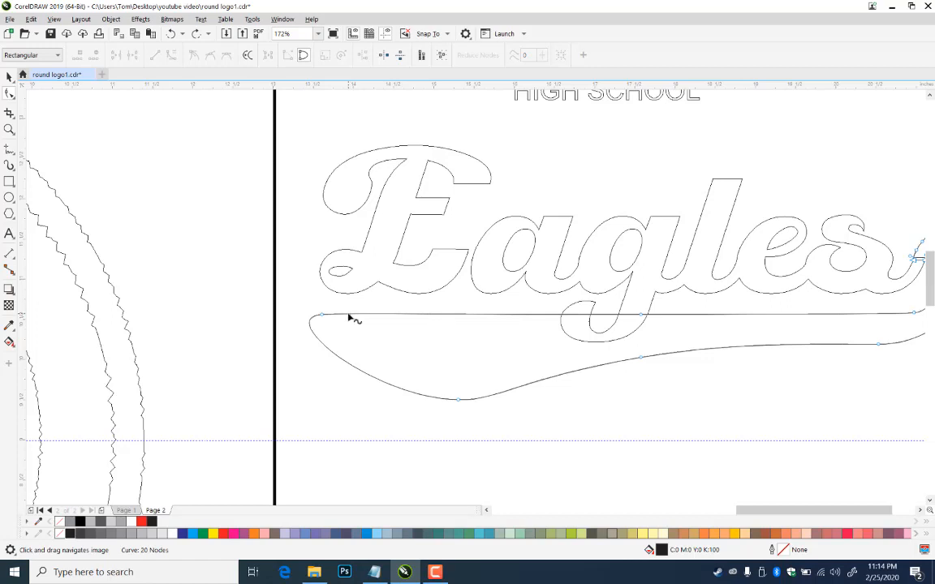
- Replace the swoosh's upper-left end node with one slightly farther right, make it a cusp, and tighten the slanted left edge
double_click(348, 315)
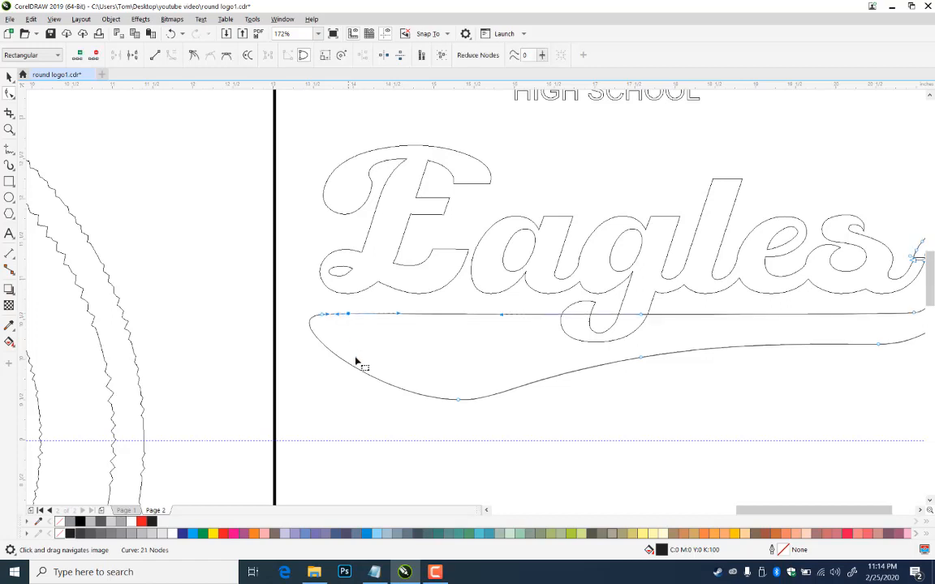
double_click(323, 317)
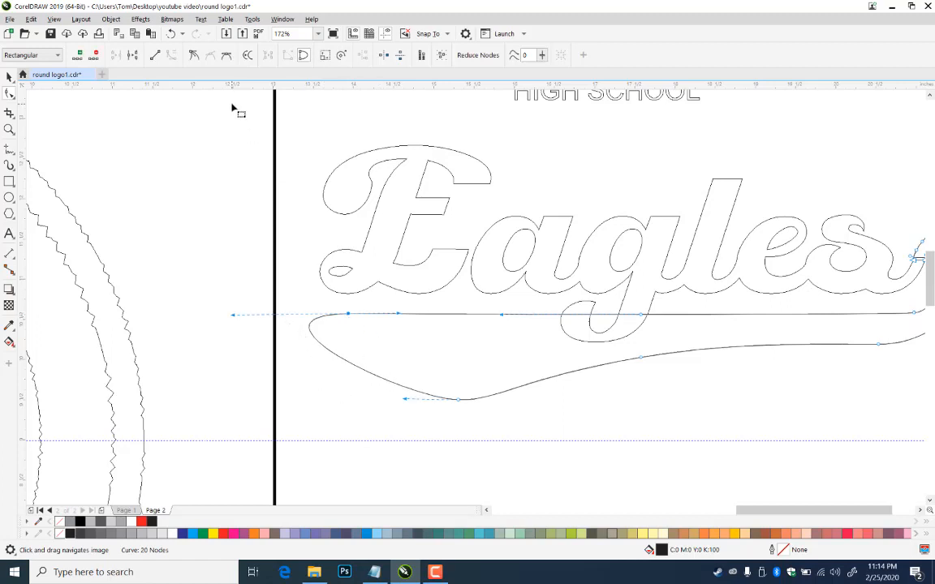
left_click(195, 56)
left_click_drag(359, 372, 376, 350)
left_click(357, 331)
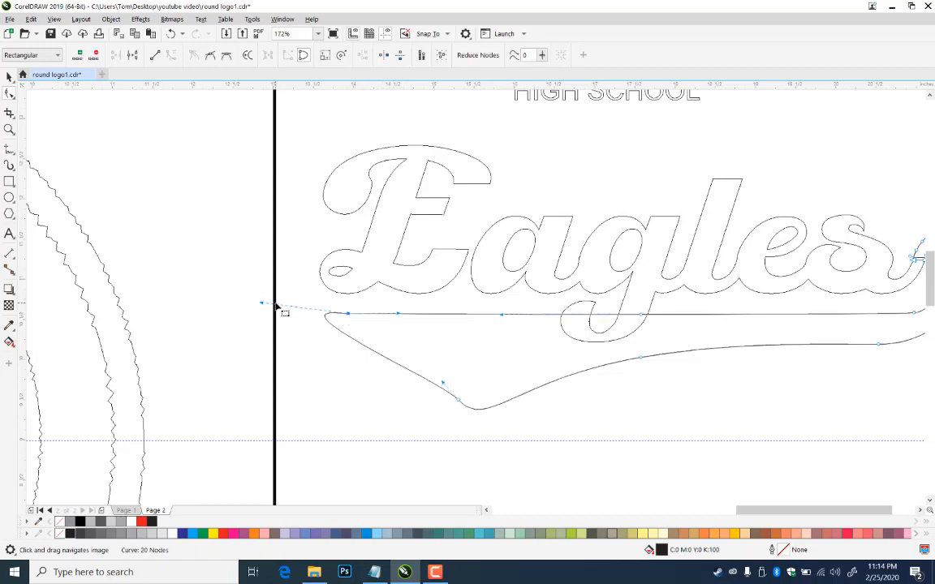
left_click_drag(262, 308, 309, 322)
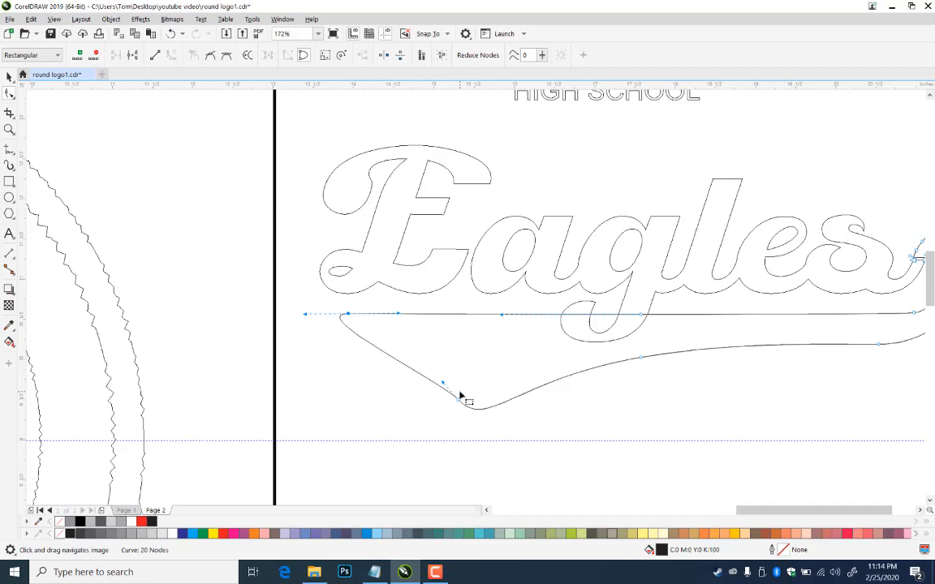
- Curve the swoosh's slanted left edge with an added node moved close to the tip, and sharpen the lower point with another node
left_click(459, 402)
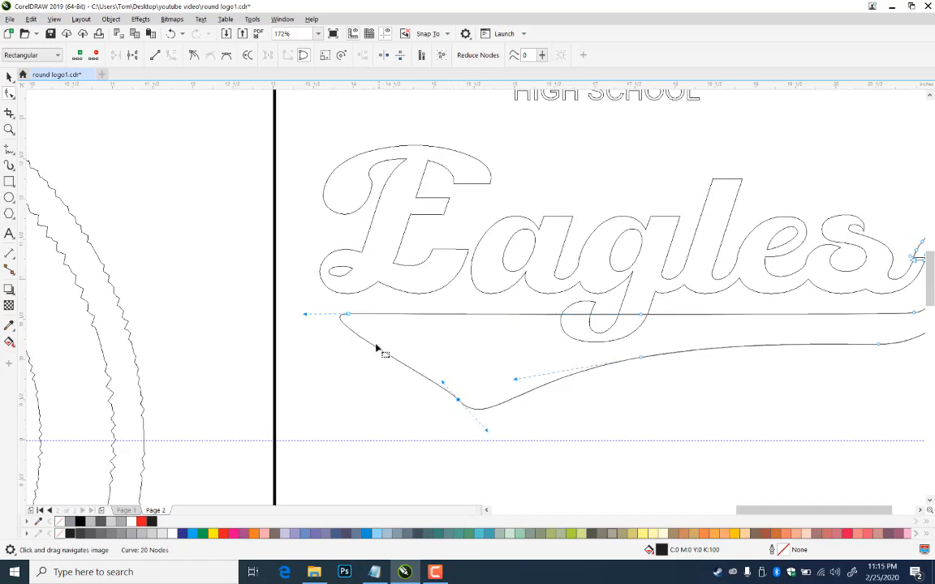
left_click_drag(359, 338, 417, 350)
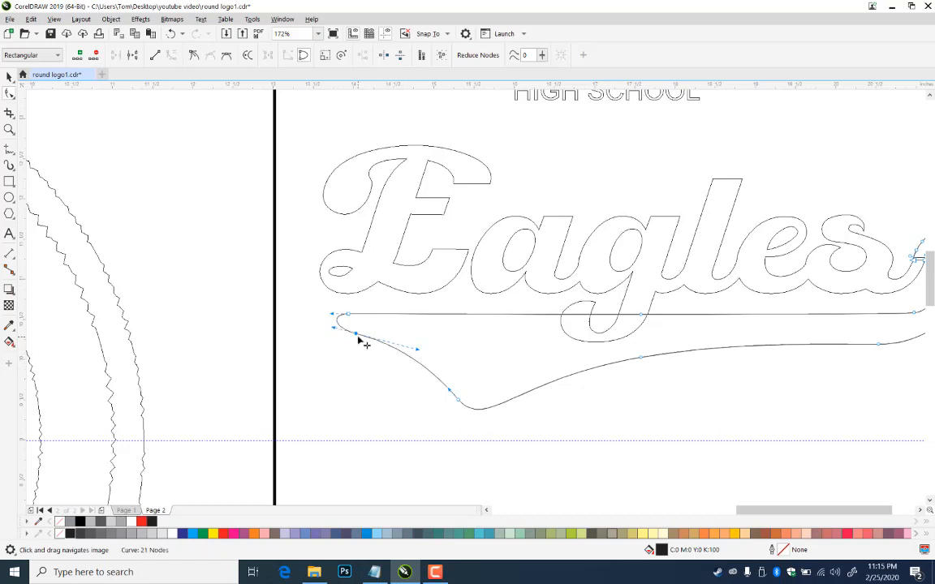
left_click_drag(357, 335, 335, 328)
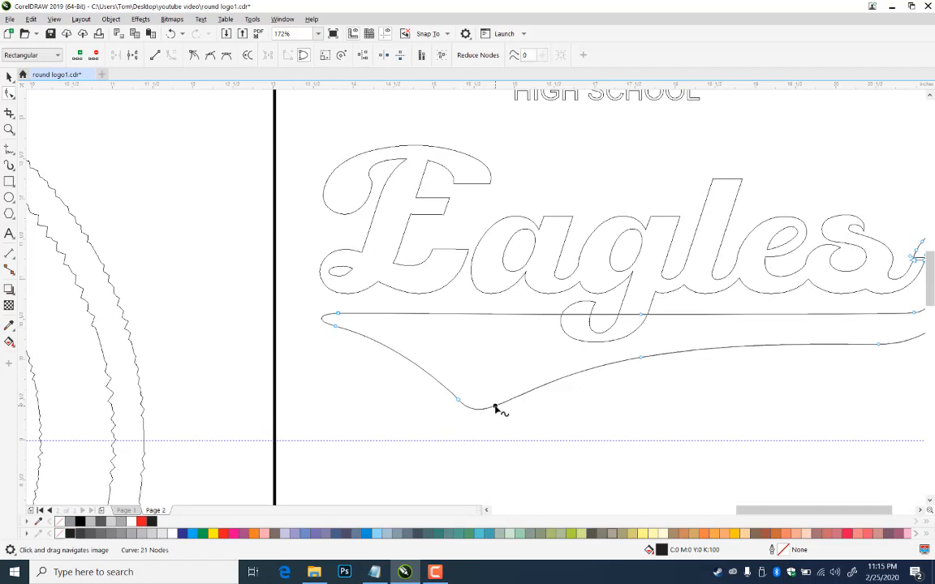
left_click_drag(495, 407, 489, 407)
left_click_drag(484, 405, 489, 404)
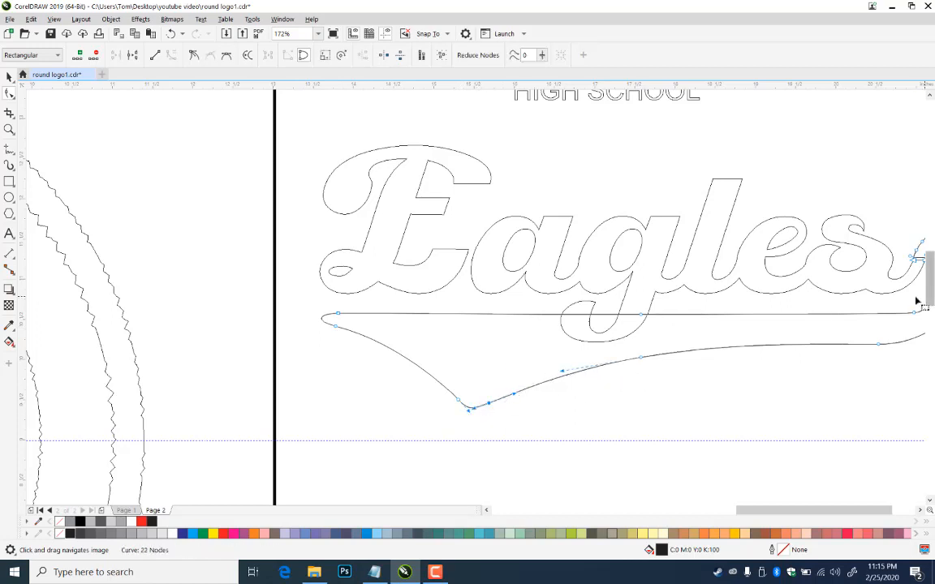
- Add two nodes to the inner edge and two to the outer edge of the swoosh's right bend, around its lower corner
left_click(9, 77)
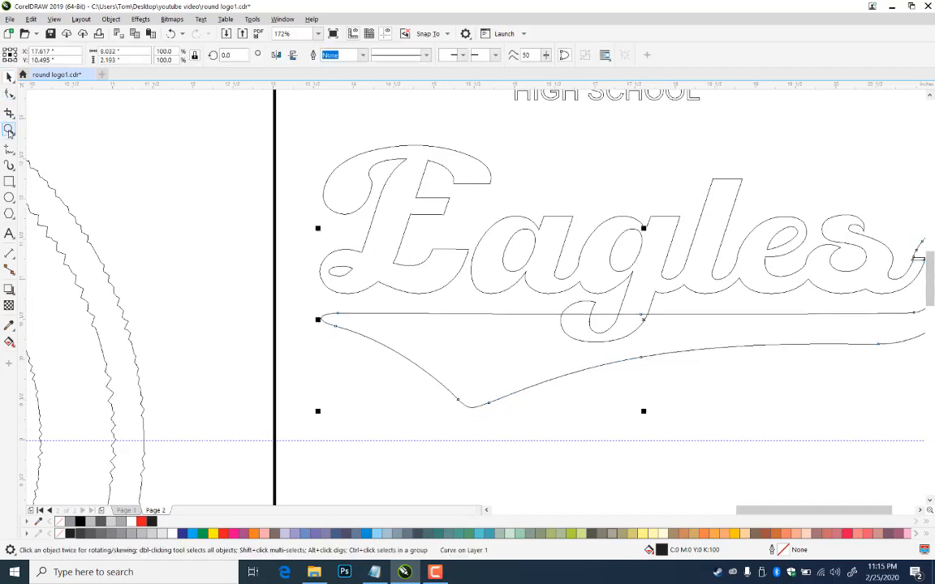
left_click(9, 130)
right_click(428, 396)
left_click_drag(845, 227, 746, 312)
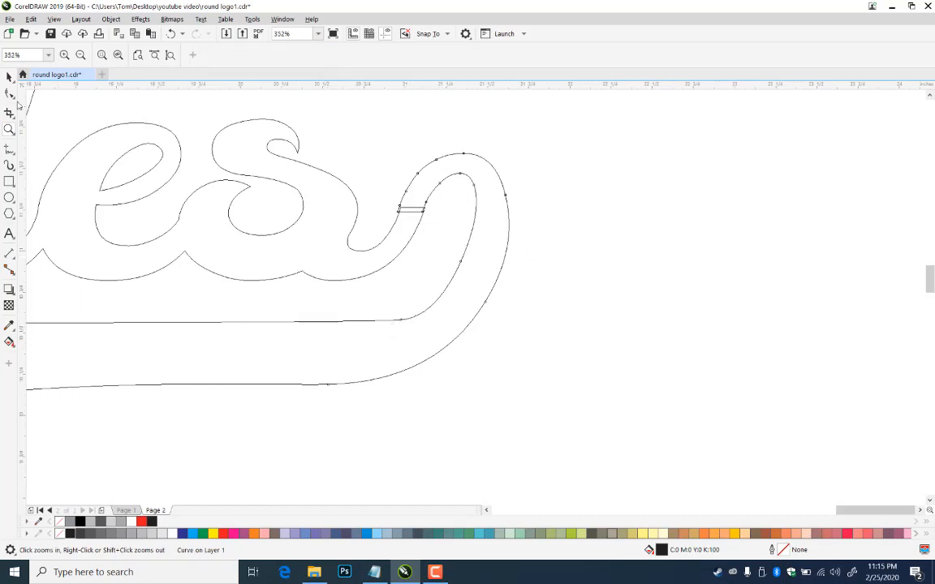
left_click(9, 76)
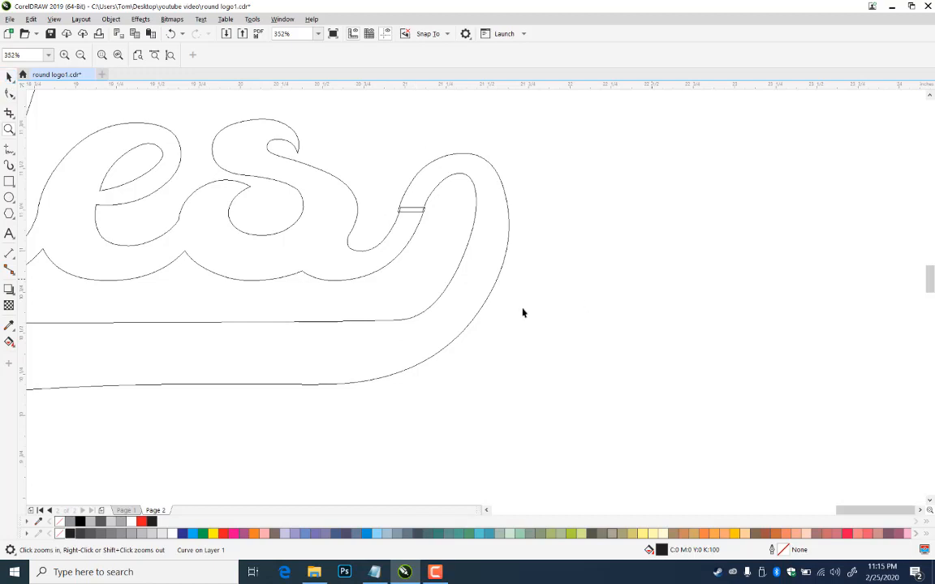
left_click(461, 264)
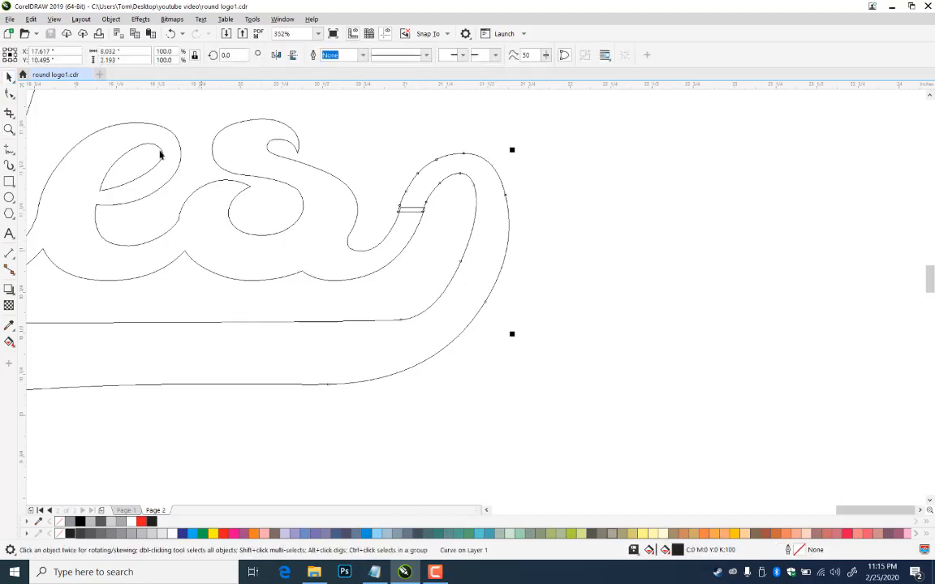
left_click(10, 93)
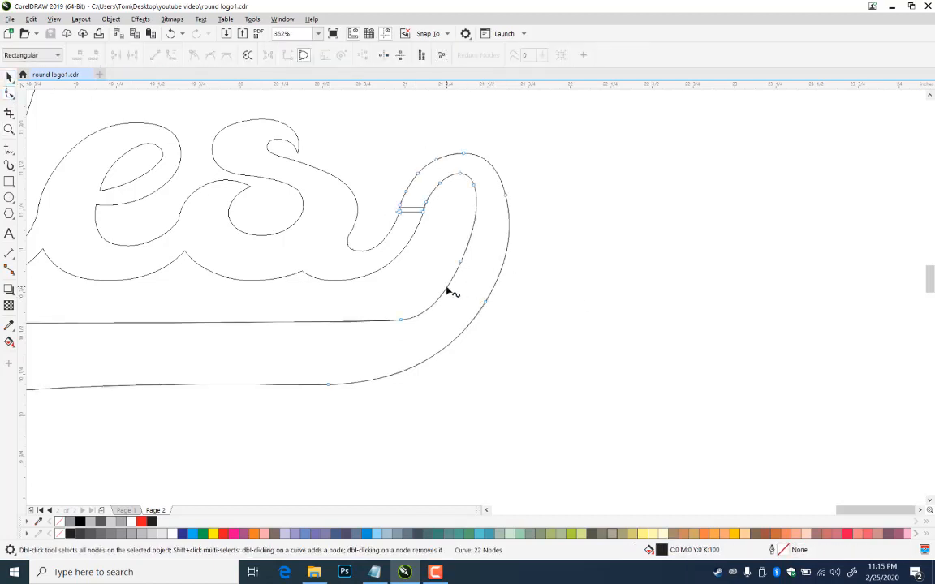
double_click(447, 288)
double_click(463, 333)
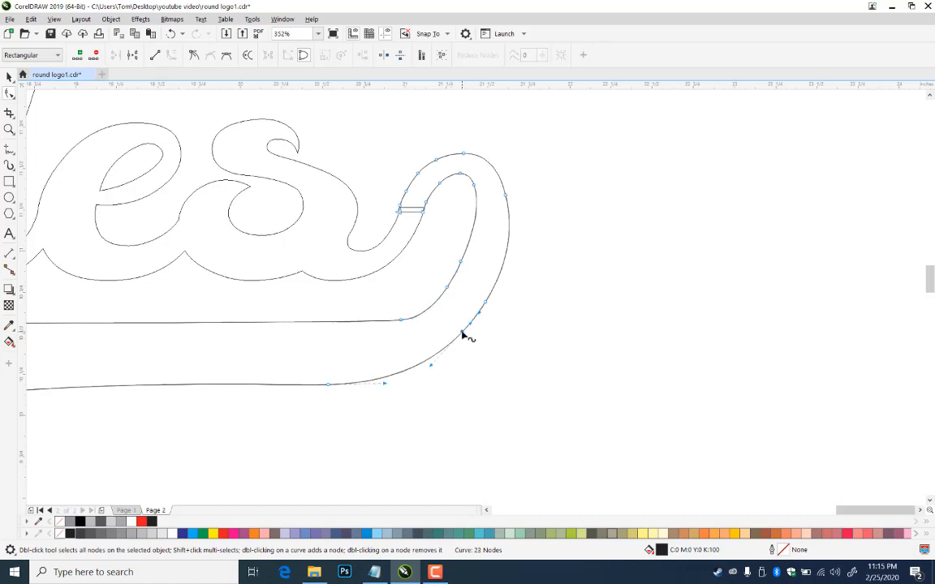
double_click(281, 321)
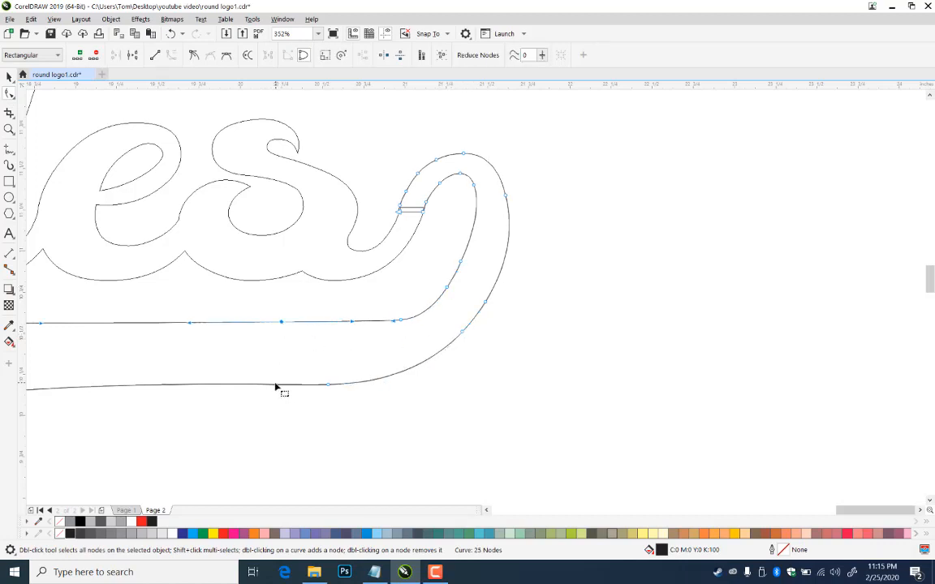
left_click_drag(313, 298, 430, 415)
double_click(280, 384)
- Delete the two original corner nodes of the right bend and flatten the inner edge leading into it, with an extra node holding the line
left_click_drag(303, 299, 431, 431)
key("Delete")
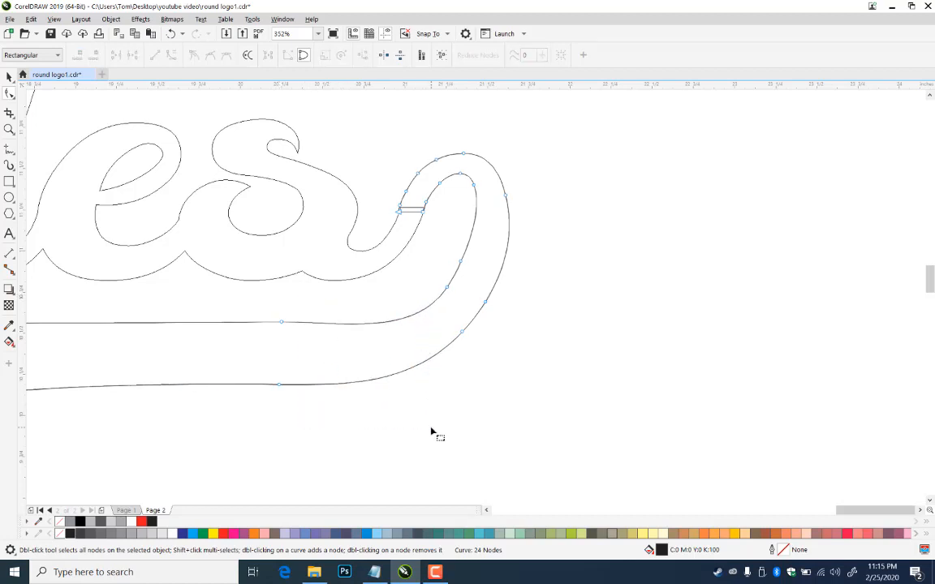
left_click(392, 321)
double_click(245, 323)
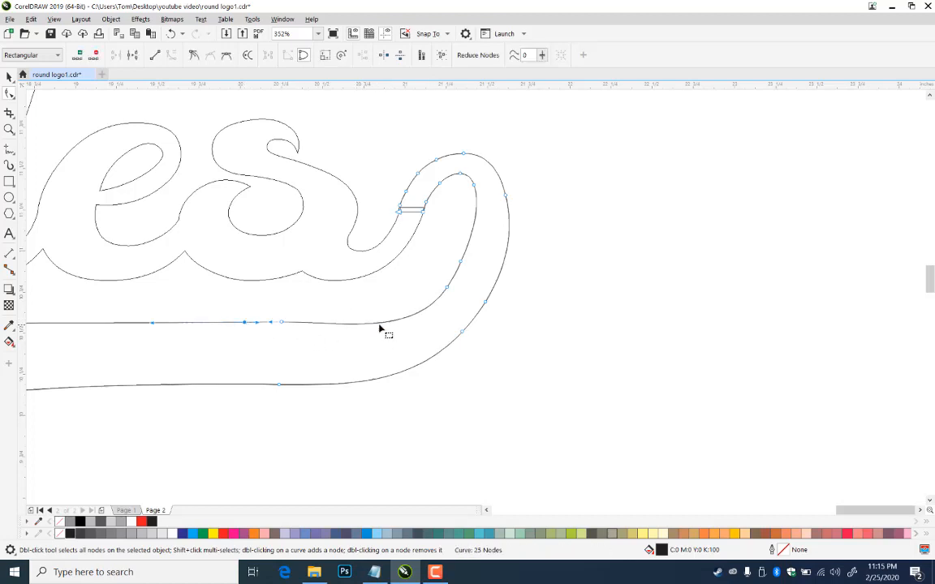
left_click_drag(381, 323, 381, 320)
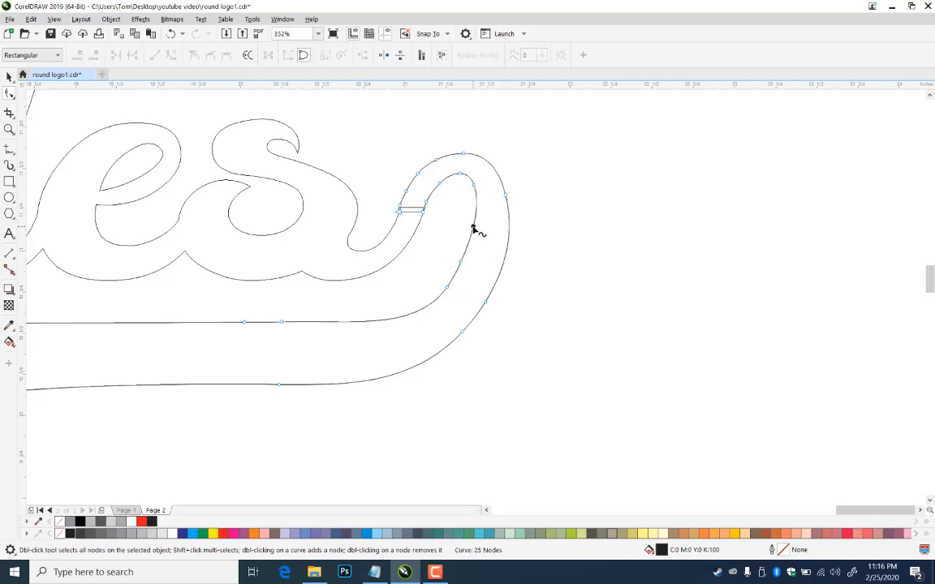
- Add a node to each edge of the swoosh's hook beside the s, and delete the six nodes around the hook's top
double_click(473, 227)
double_click(510, 231)
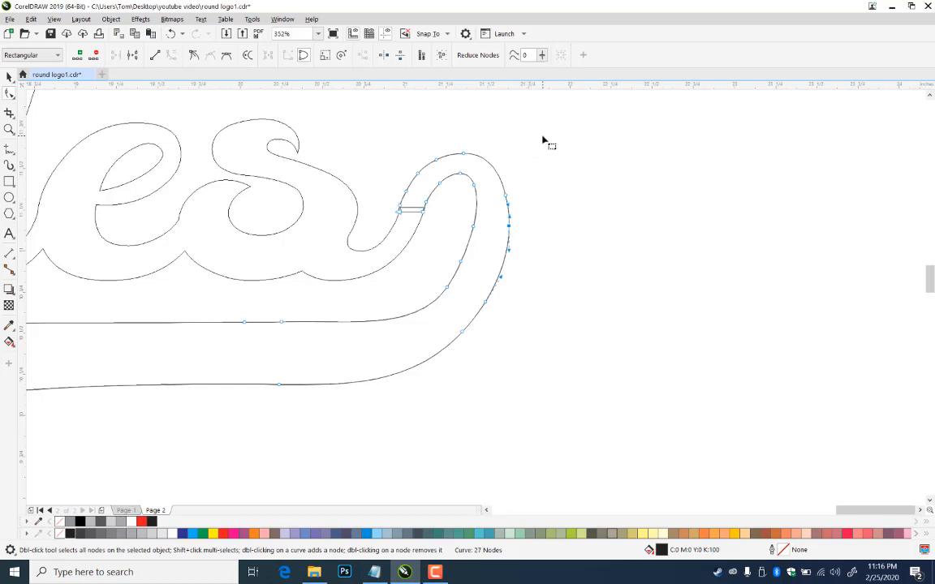
left_click_drag(543, 135, 411, 196)
key("Delete")
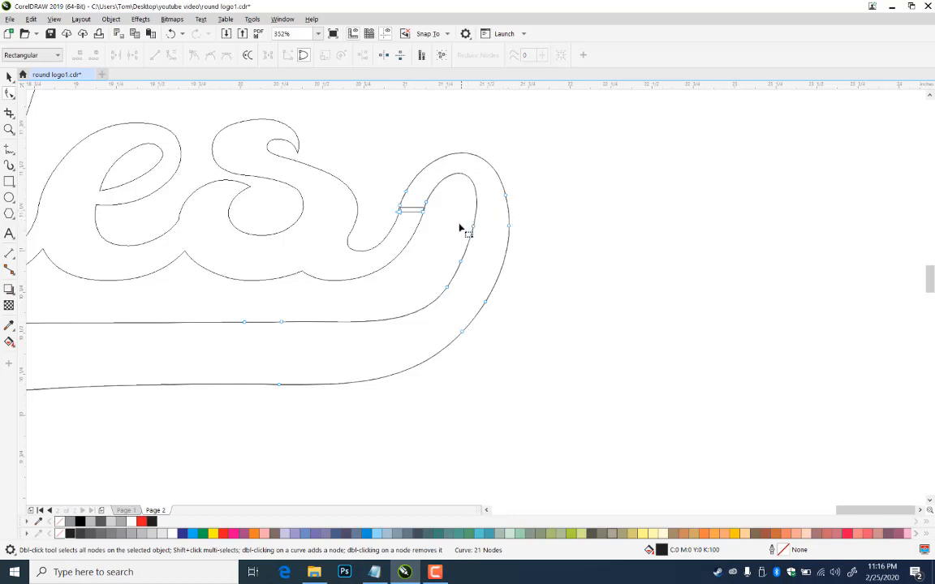
- Replace three nodes on the hook's inner edge with one at the lower bend, and reshape the inner top with a new node
left_click_drag(490, 220, 443, 298)
double_click(411, 316)
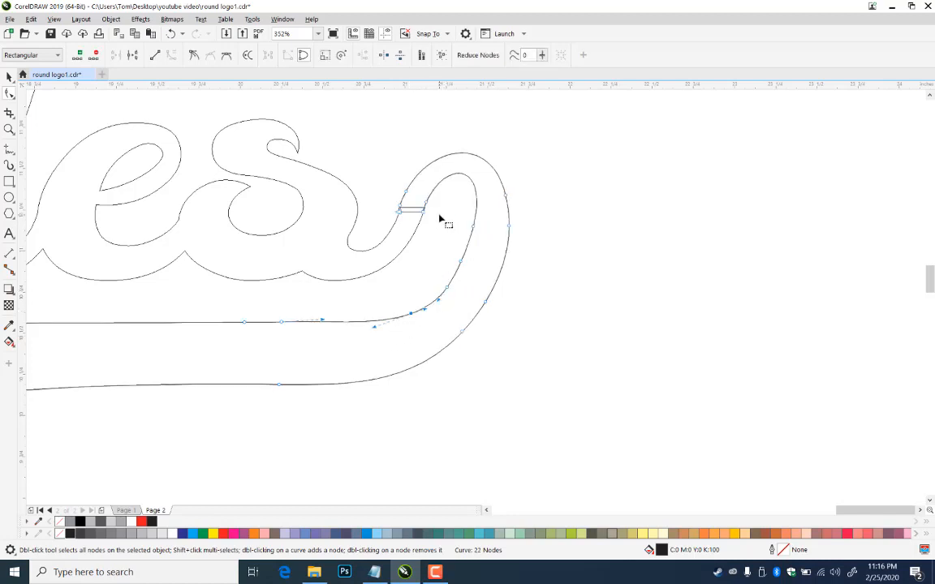
left_click_drag(444, 221, 487, 302)
key("Delete")
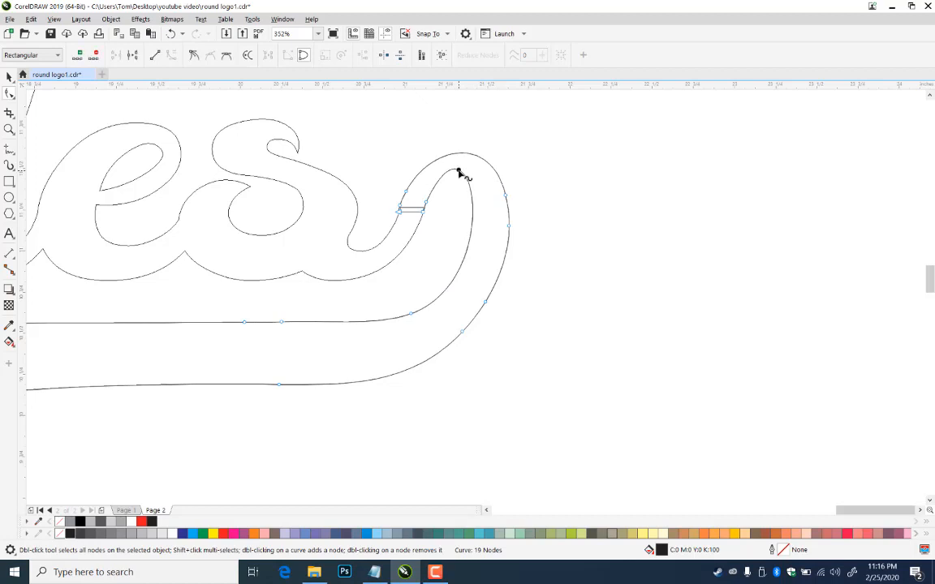
left_click_drag(461, 173, 469, 180)
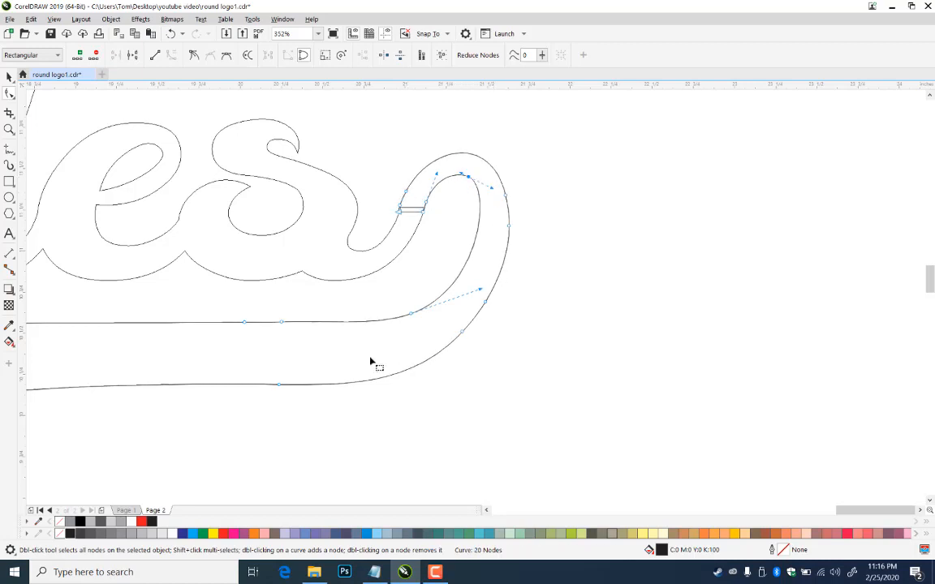
- Replace the two upper nodes on the hook's outer edge with a single node near the top of the curve
double_click(492, 166)
key("Delete")
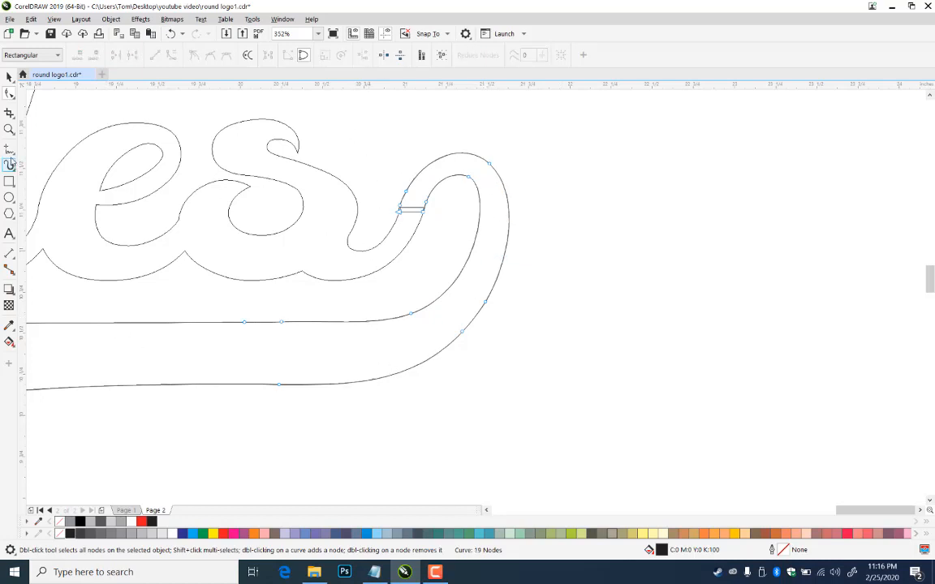
left_click(9, 129)
key("F4")
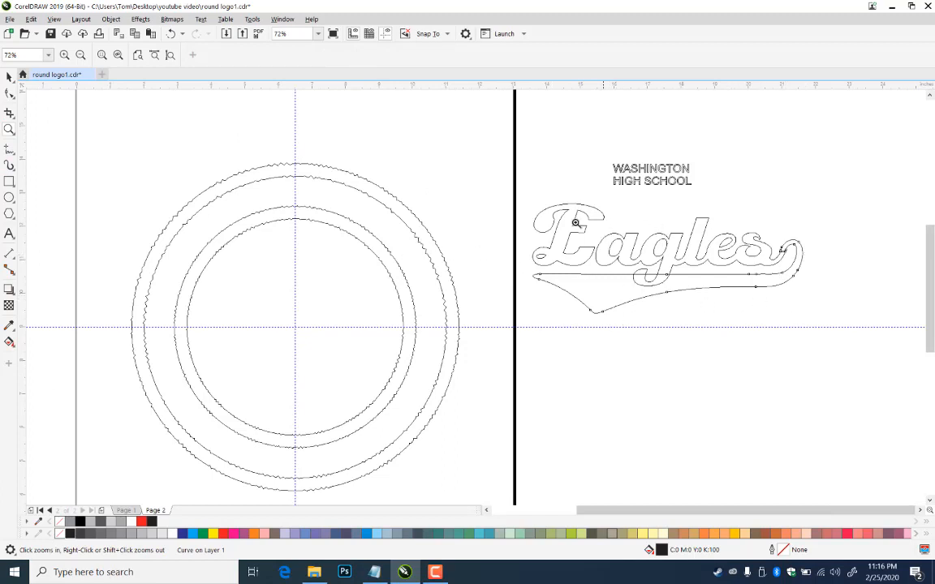
- Deselect the swoosh curve, switch the display from wireframe to the enhanced view, and save the document
left_click(9, 75)
left_click(782, 140)
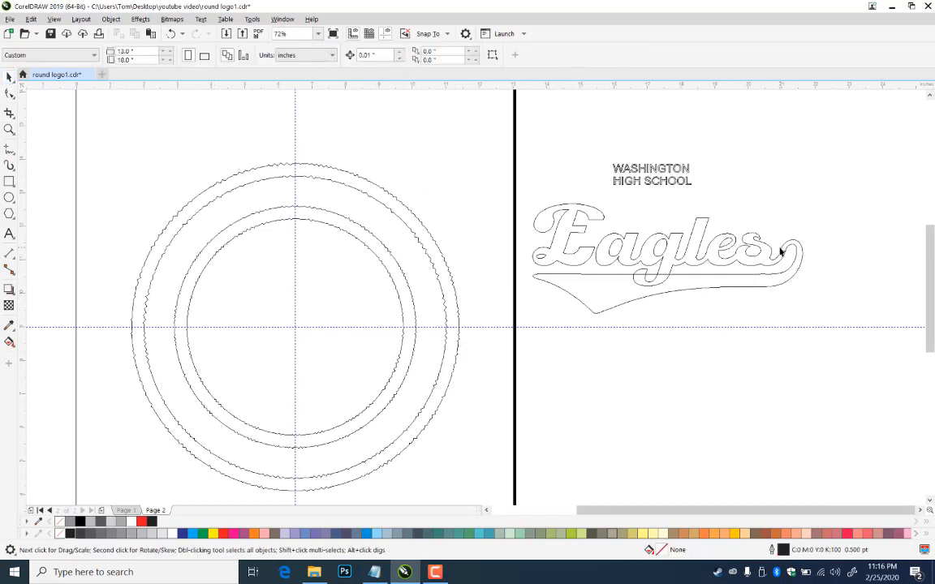
key("alt+v")
key("e")
key("z")
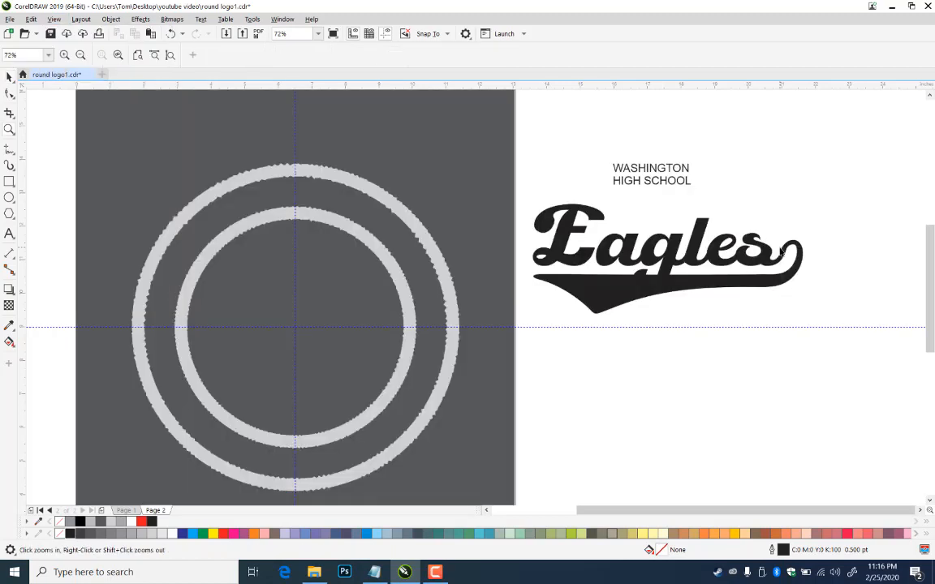
left_click(10, 75)
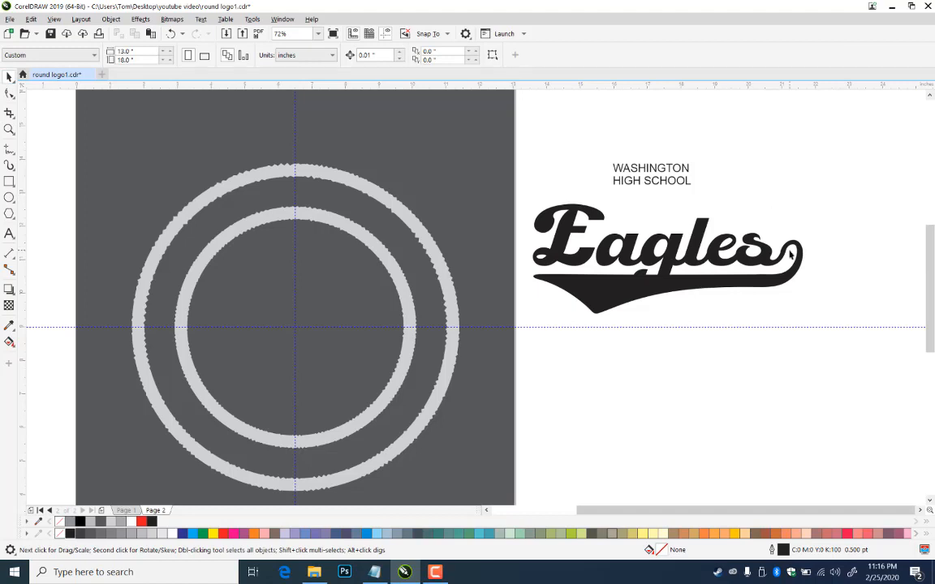
key("ctrl+s")
- Enlarge the two-line WASHINGTON HIGH SCHOOL text proportionally to about 5.36 inches wide
left_click(683, 187)
left_click_drag(751, 142, 605, 192)
left_click_drag(695, 161, 796, 133)
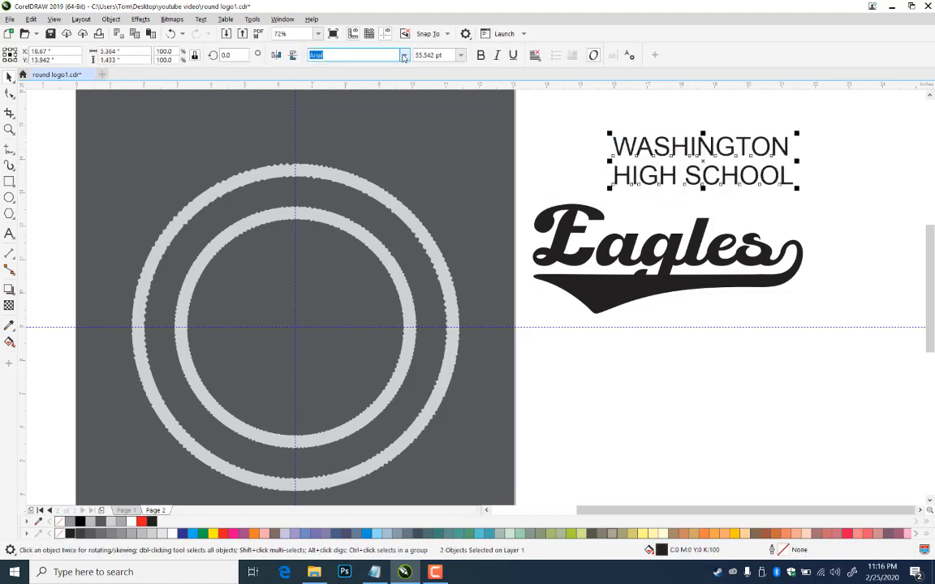
- Change the font of both WASHINGTON HIGH SCHOOL lines to Stahls'-Varsity
left_click(404, 54)
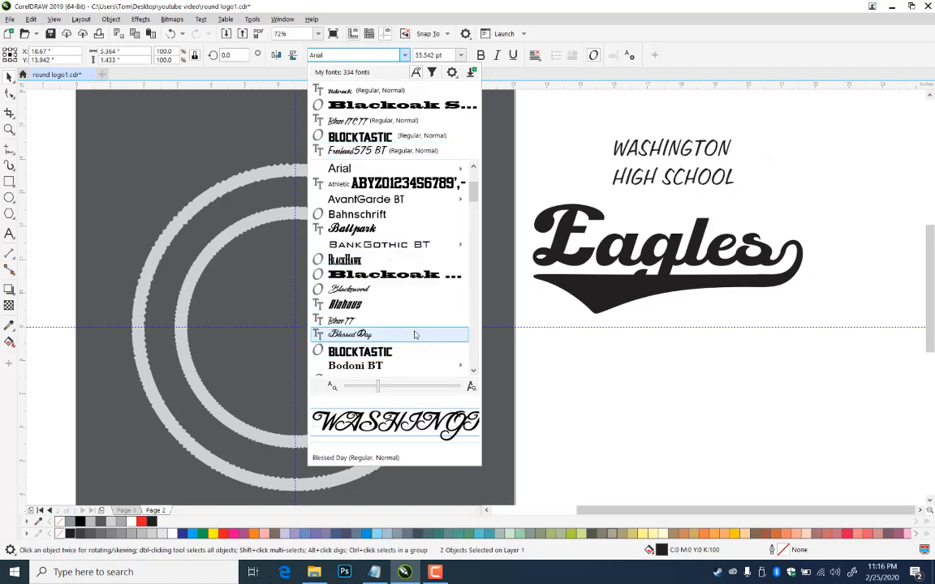
scroll(413, 329, "down", 5)
scroll(413, 325, "down", 1)
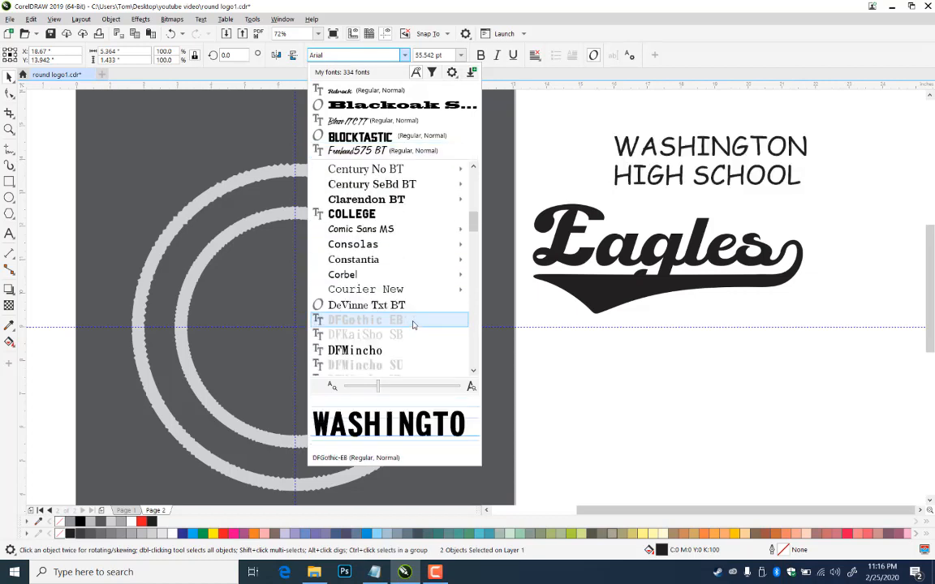
scroll(412, 325, "down", 5)
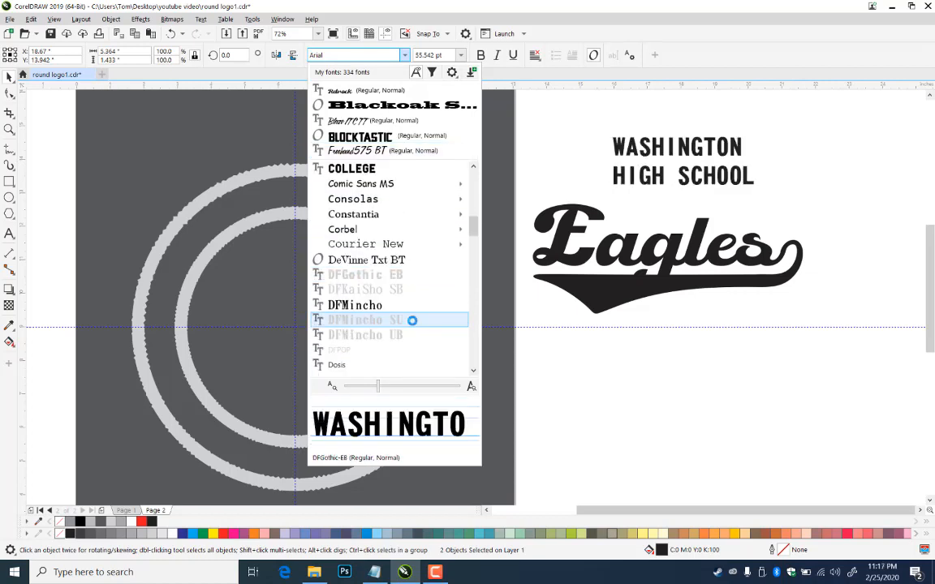
scroll(412, 321, "down", 2)
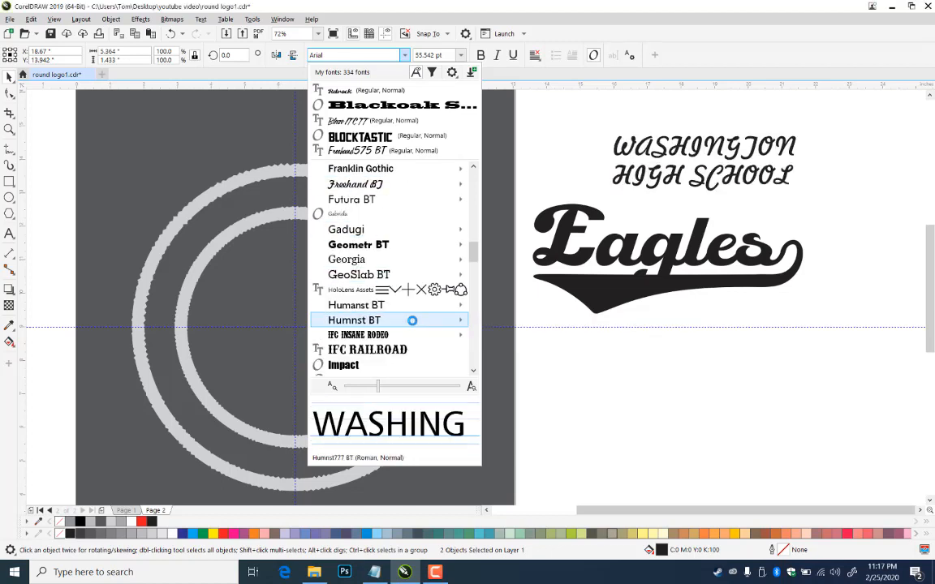
mouse_move(383, 244)
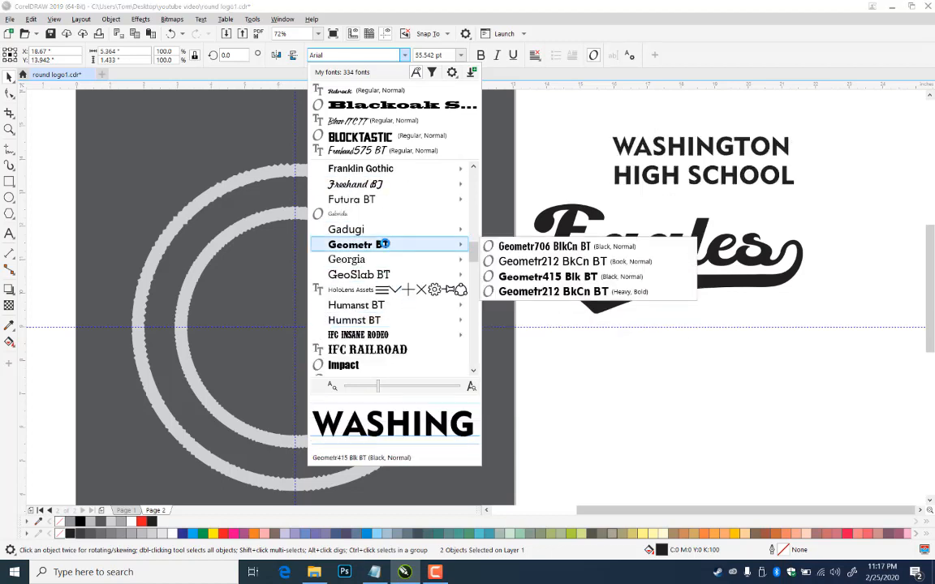
scroll(386, 251, "down", 1)
scroll(394, 276, "down", 2)
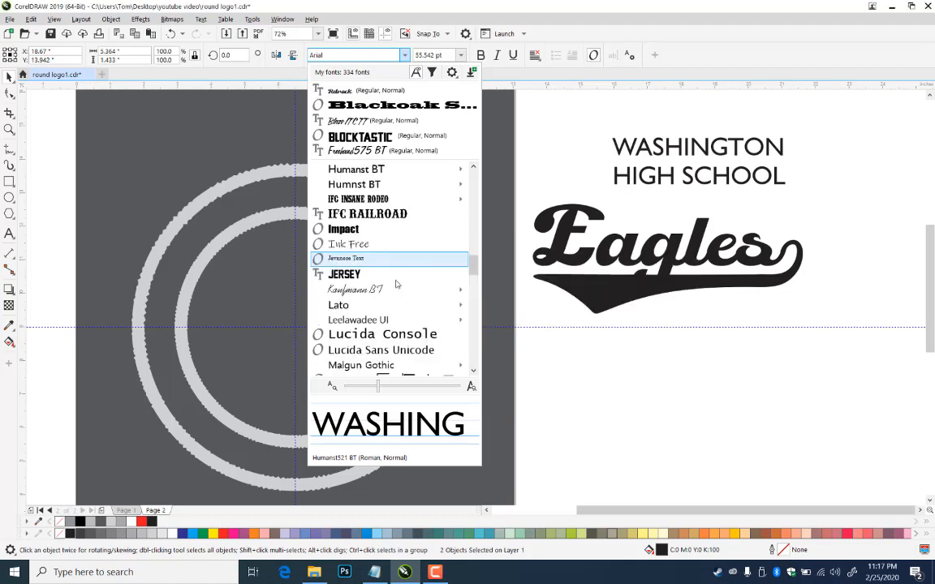
scroll(398, 282, "down", 2)
scroll(397, 282, "down", 1)
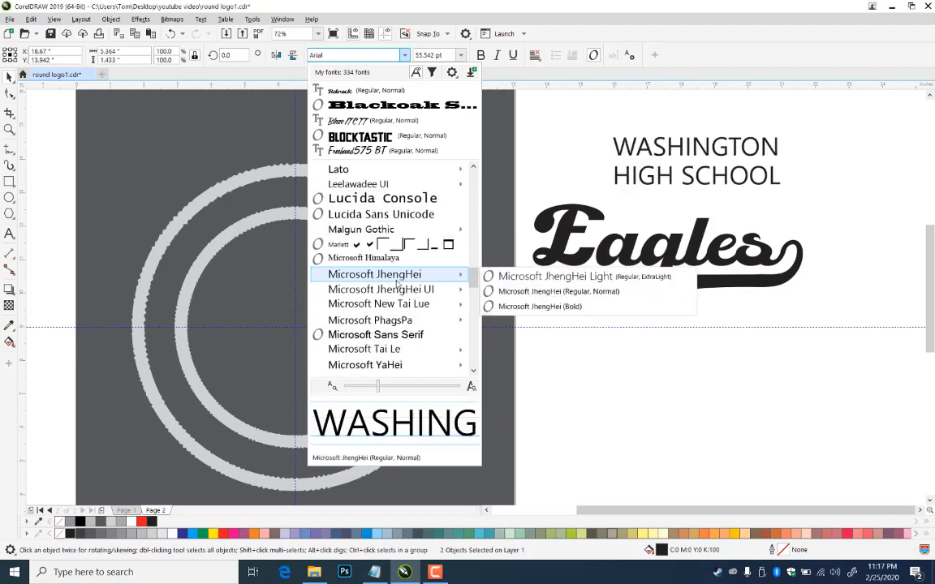
scroll(397, 282, "up", 2)
scroll(397, 283, "down", 1)
scroll(396, 282, "down", 4)
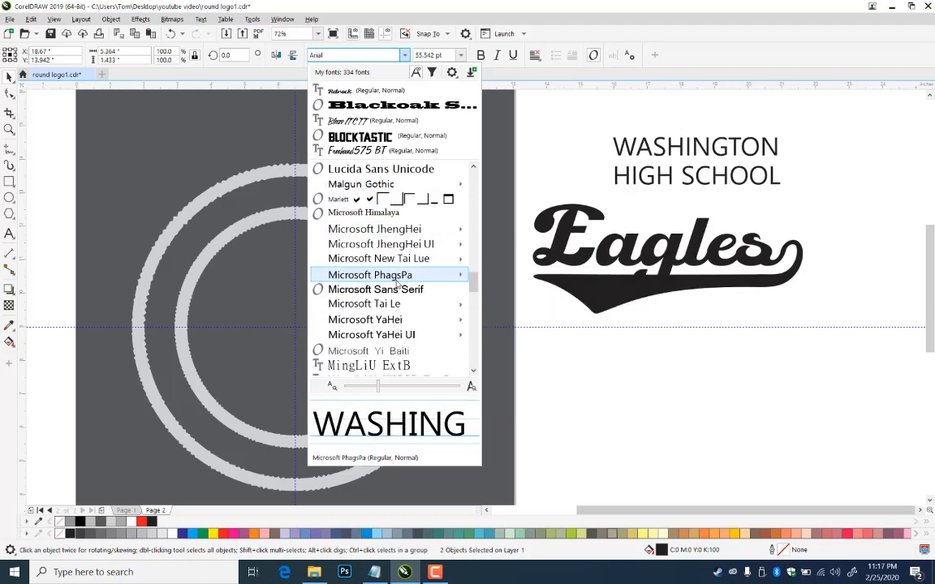
scroll(395, 280, "down", 5)
scroll(395, 279, "down", 5)
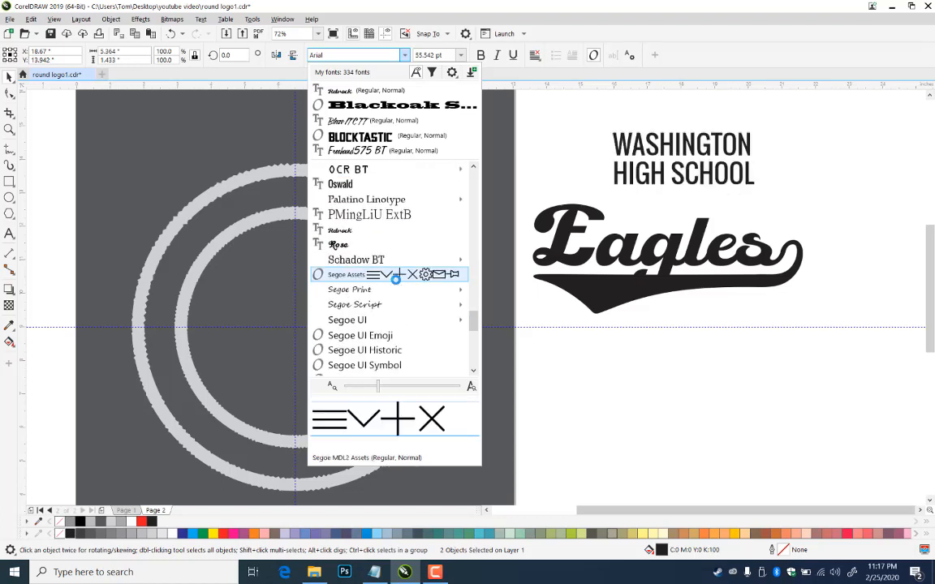
mouse_move(395, 279)
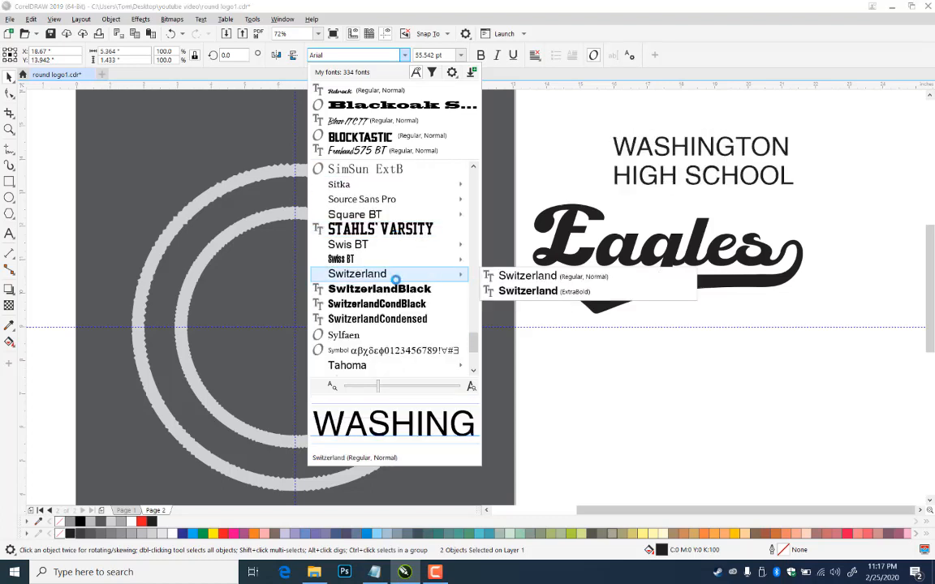
scroll(395, 279, "down", 2)
scroll(395, 279, "up", 3)
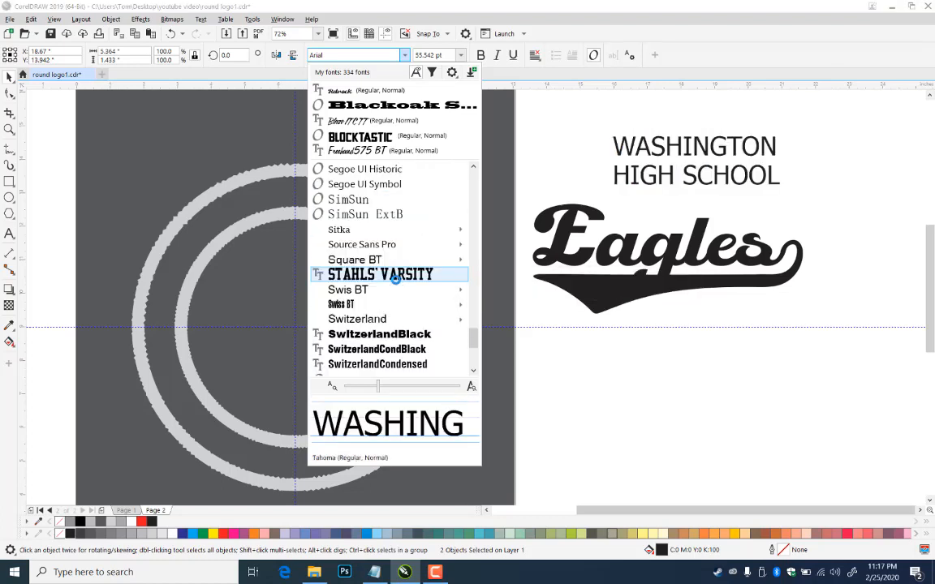
scroll(395, 279, "up", 5)
scroll(395, 280, "down", 4)
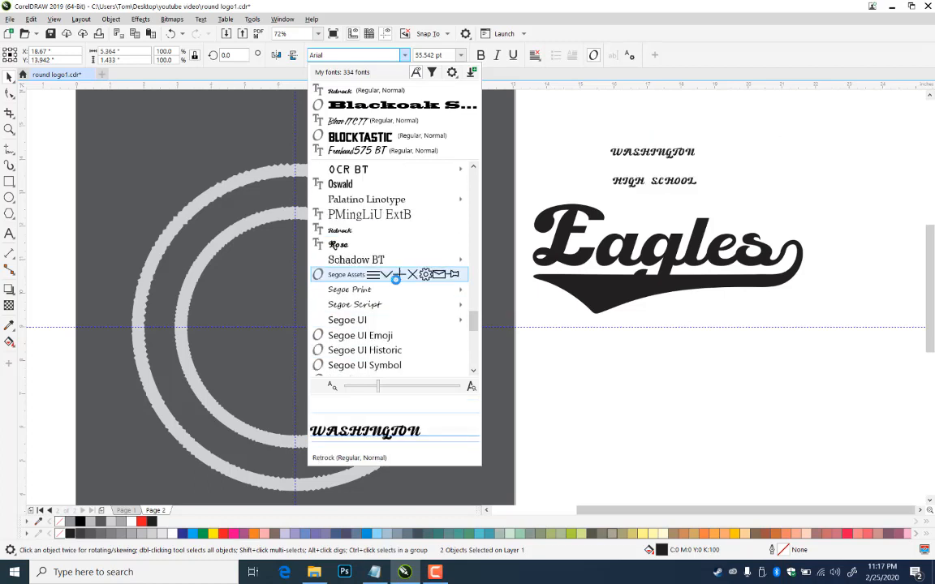
scroll(395, 280, "down", 1)
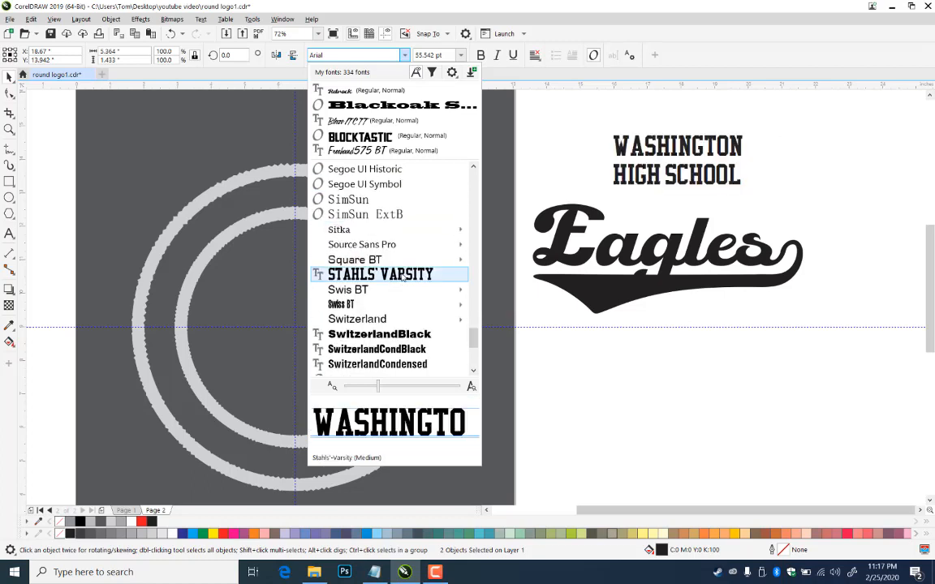
left_click(403, 276)
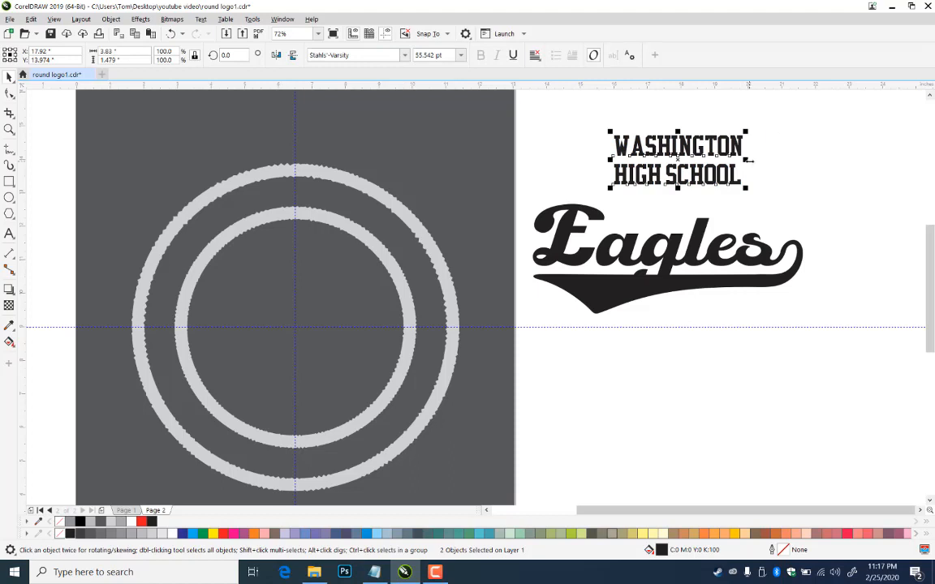
- Stretch the WASHINGTON HIGH SCHOOL lines horizontally, scale both down proportionally to about 4.5 inches wide, and save the document
left_click_drag(750, 160, 808, 167)
left_click(816, 171)
left_click(795, 148)
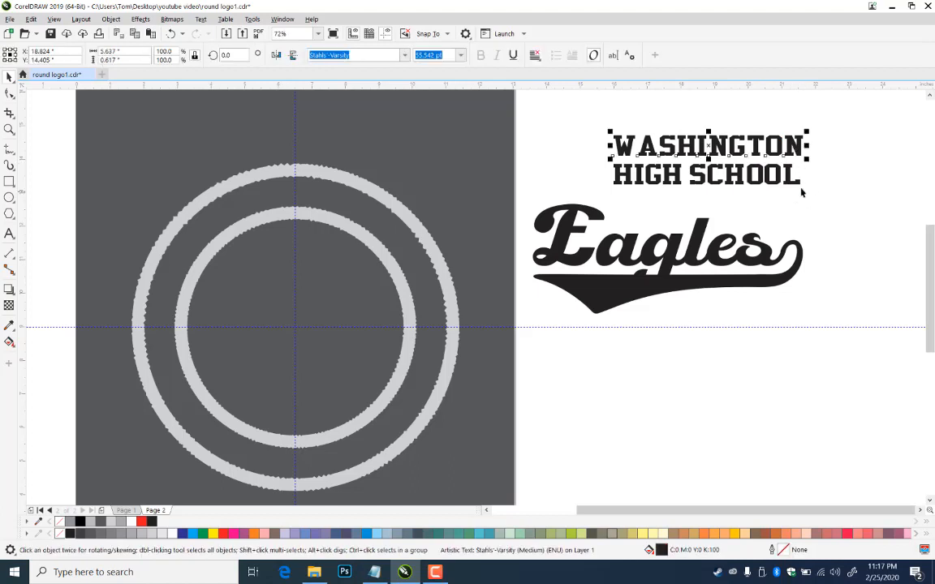
left_click_drag(806, 186, 800, 212)
left_click(804, 235)
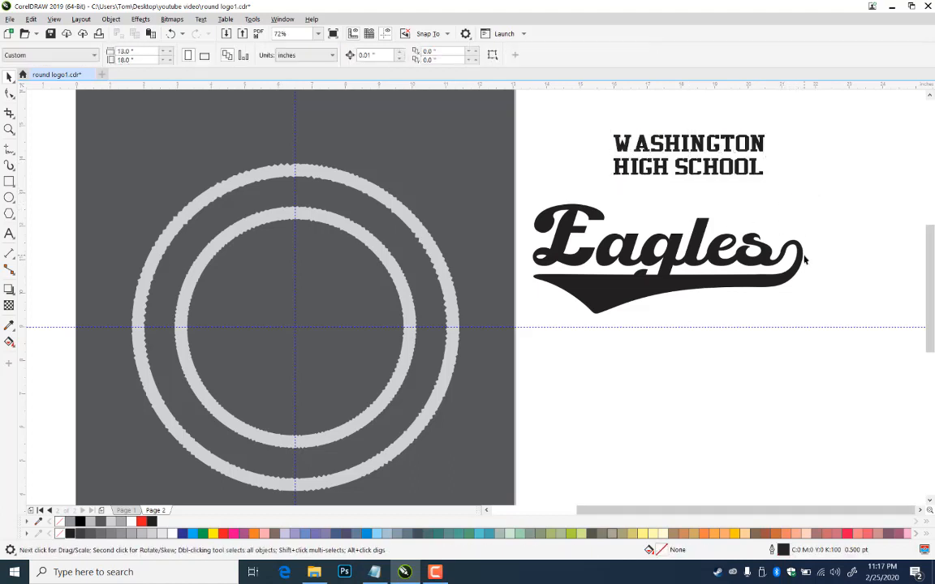
key("ctrl+s")
- Group the Eagles lettering with its swoosh, and place the group over the rings at about 11.67 inches wide
left_click_drag(846, 196, 479, 359)
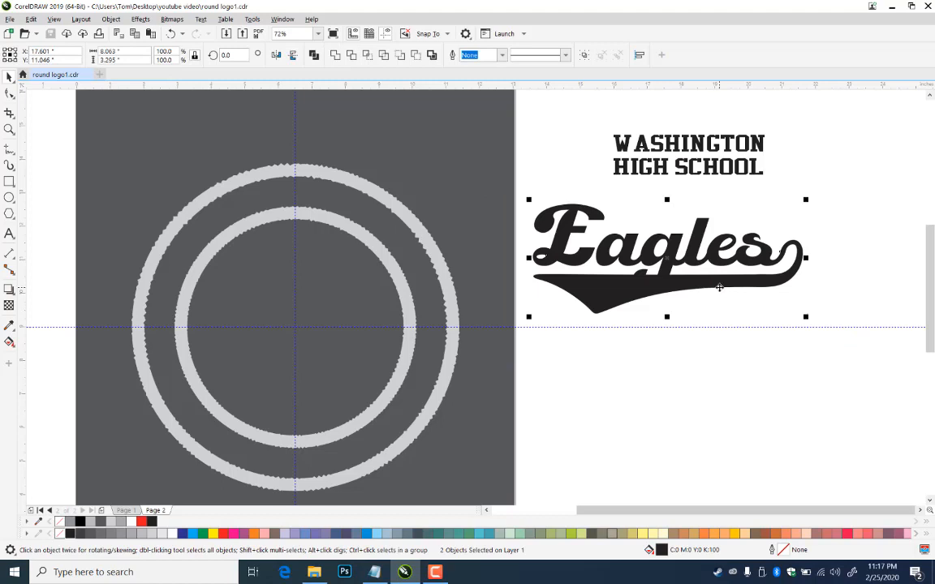
left_click_drag(719, 286, 296, 348)
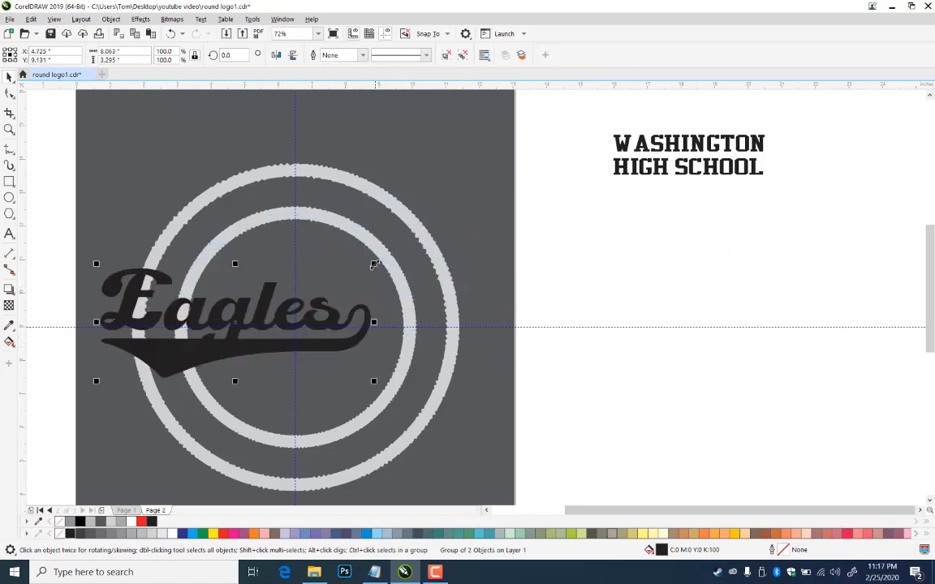
left_click_drag(374, 264, 494, 214)
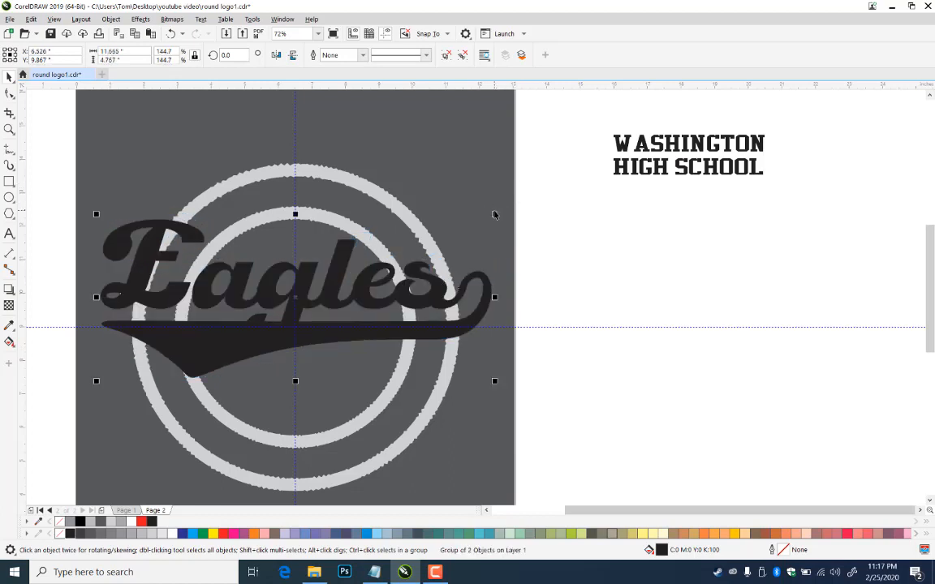
- Skew the Eagles group vertically by about 10.7 degrees so it rises toward the s, and lower it over the rings
left_click(270, 303)
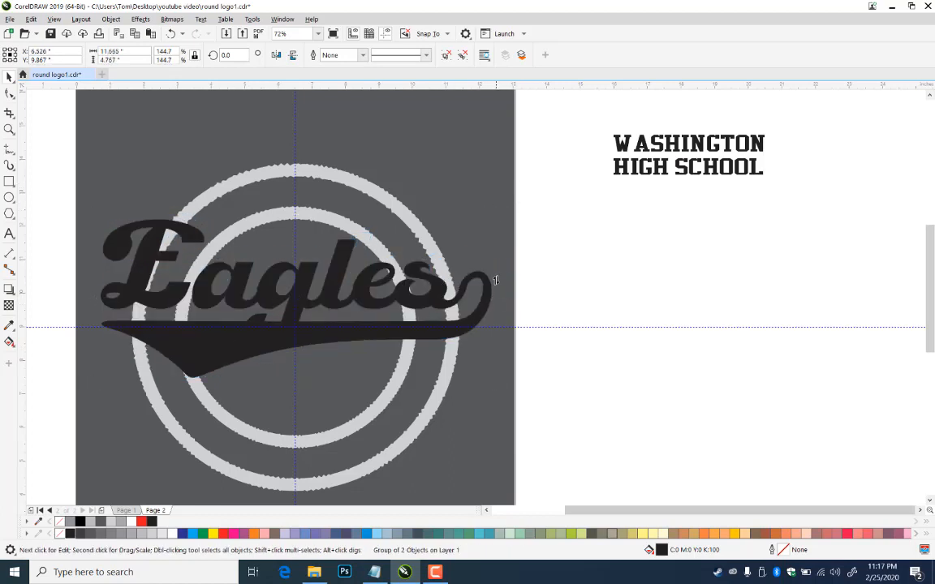
left_click_drag(503, 295, 502, 224)
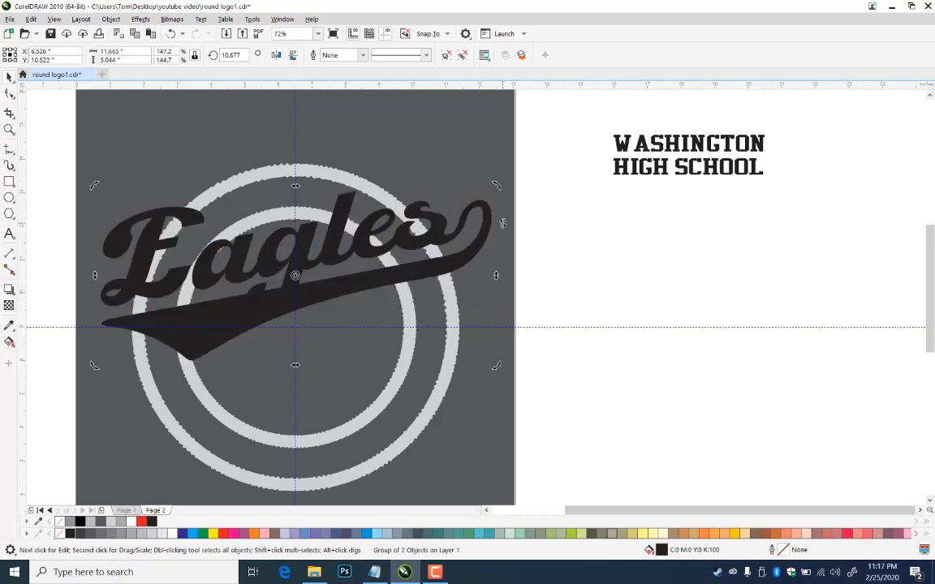
left_click_drag(348, 227, 347, 270)
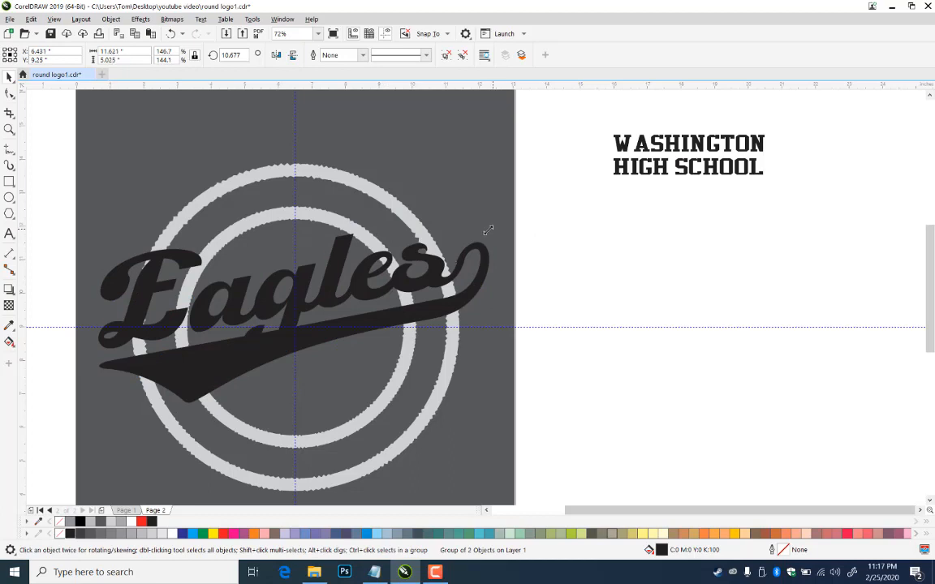
- Shrink the Eagles group to about 11.4 inches wide, lower it slightly across the rings, and save the document
left_click_drag(493, 231, 485, 234)
left_click_drag(367, 296, 365, 311)
left_click(719, 270)
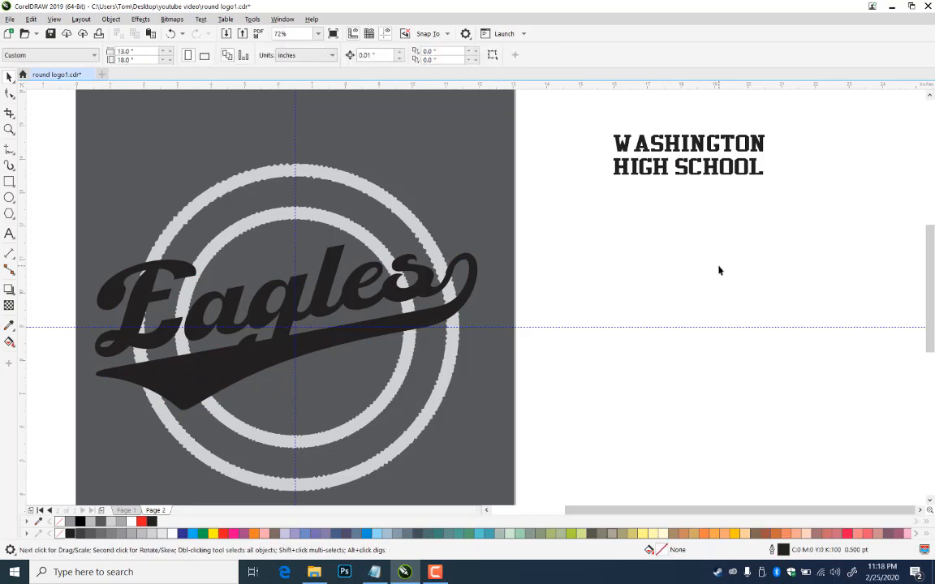
key("ctrl+s")
- Fill the grouped Eagles lettering and swoosh with white
left_click(241, 377)
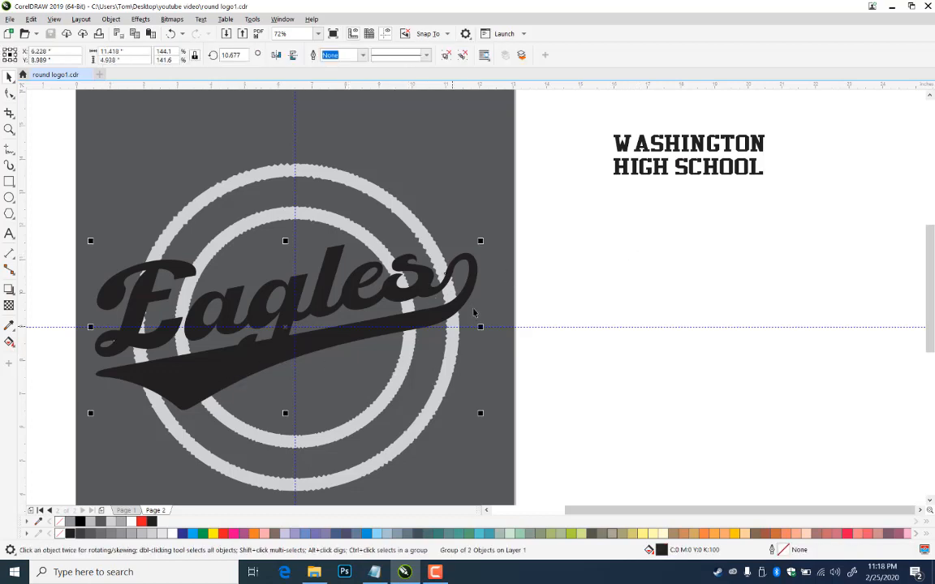
left_click(637, 271)
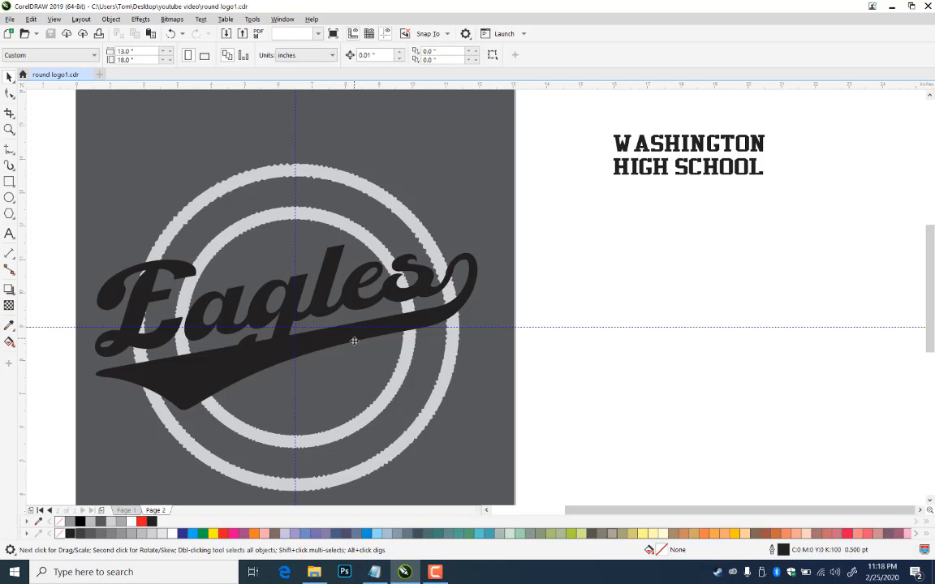
left_click(352, 337)
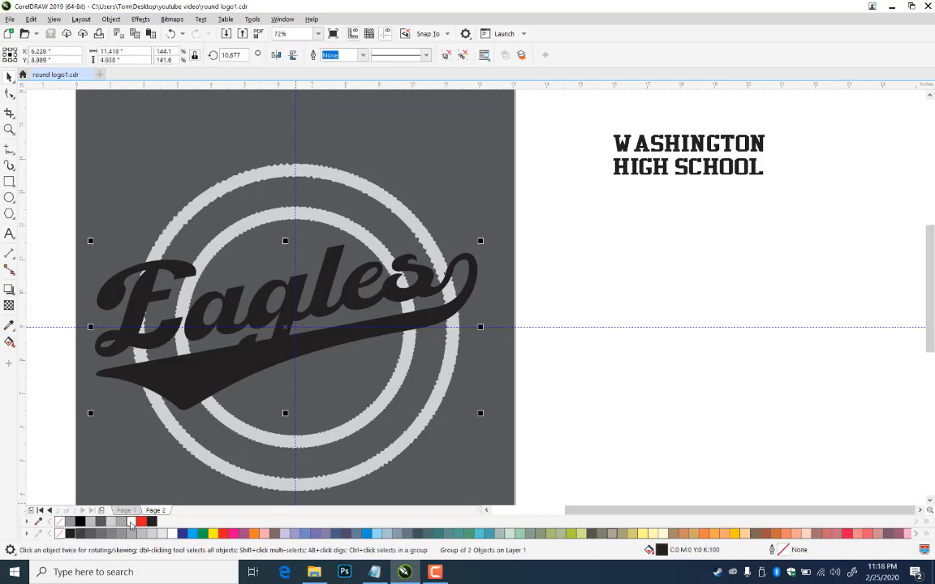
left_click(130, 521)
left_click(622, 271)
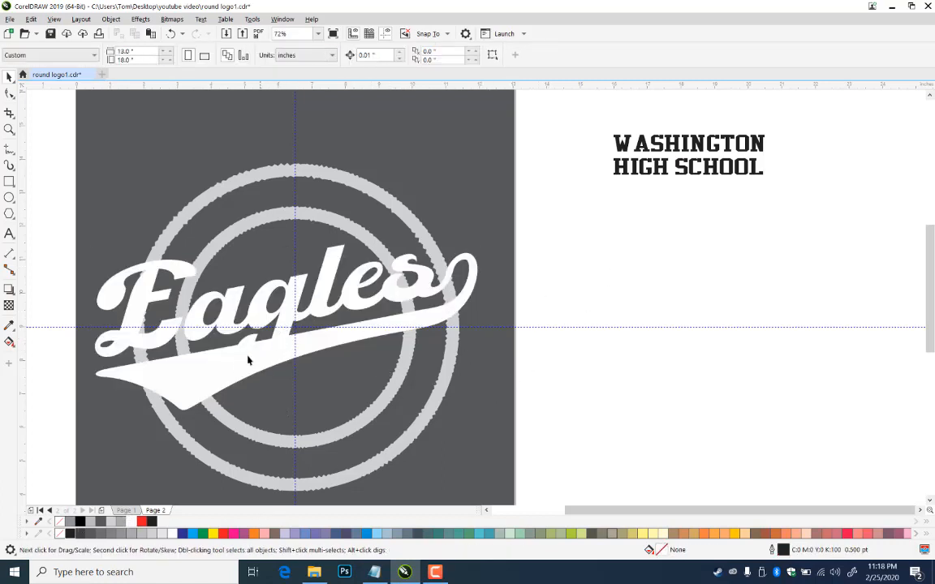
- Enlarge both WASHINGTON HIGH SCHOOL lines proportionally to about 7.6 inches wide, and move them closer to the page
left_click_drag(645, 201, 593, 188)
left_click(773, 162)
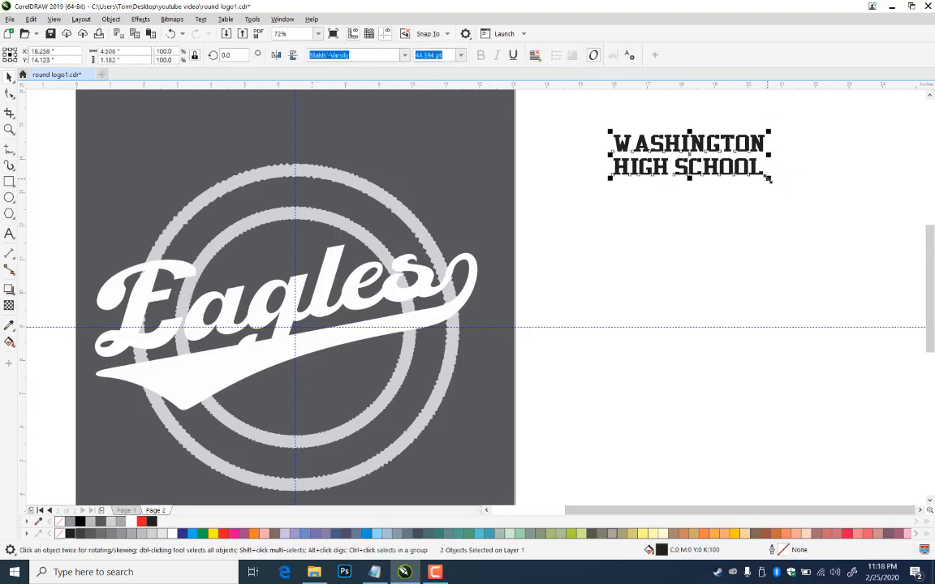
left_click_drag(768, 178, 869, 261)
left_click_drag(806, 209, 737, 220)
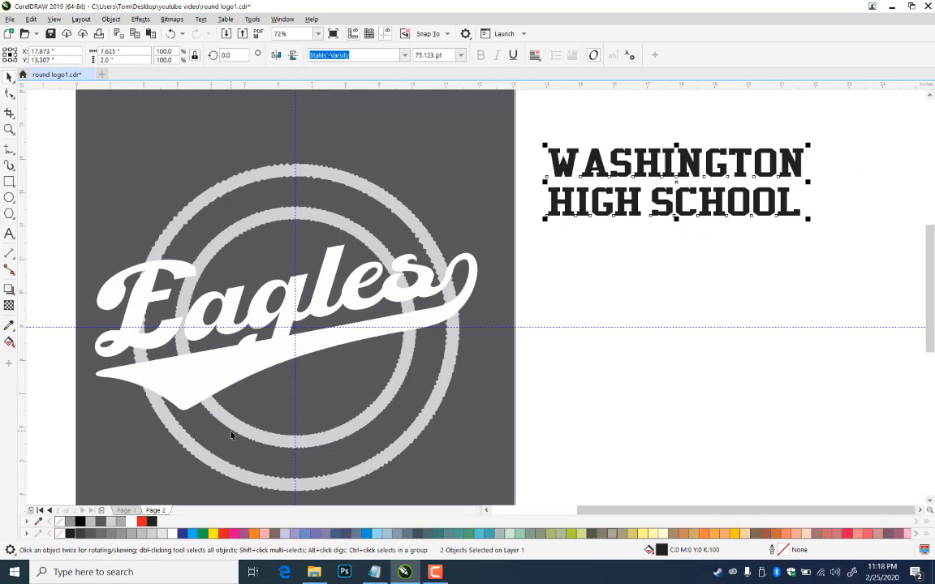
- Ungroup the white Eagles lettering and swoosh into separate objects
left_click_drag(232, 435, 332, 423)
left_click(680, 377)
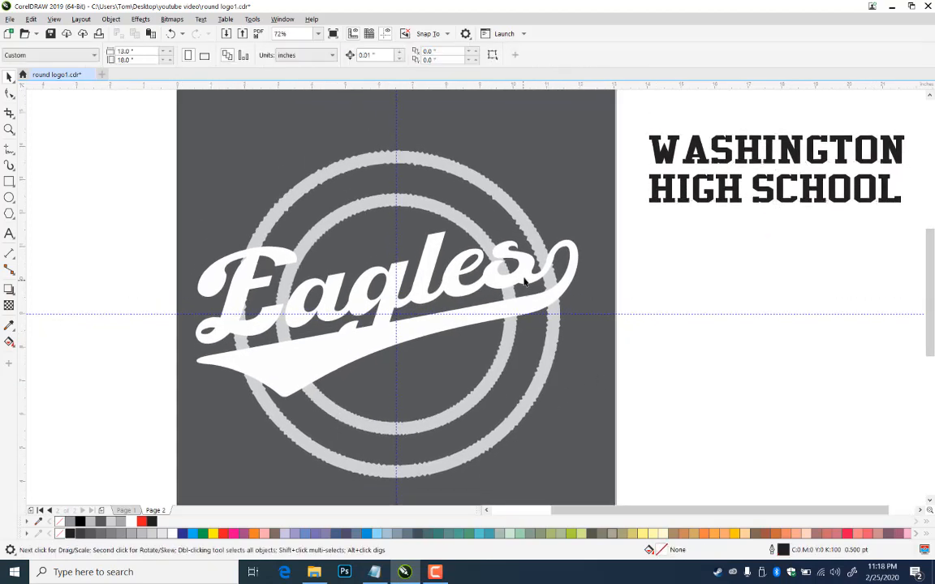
left_click(9, 129)
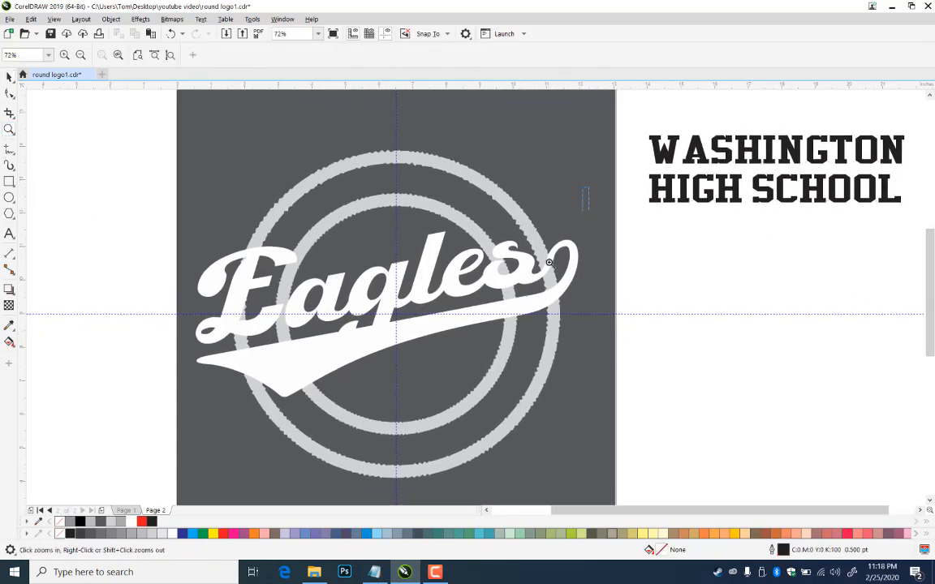
left_click_drag(548, 262, 170, 435)
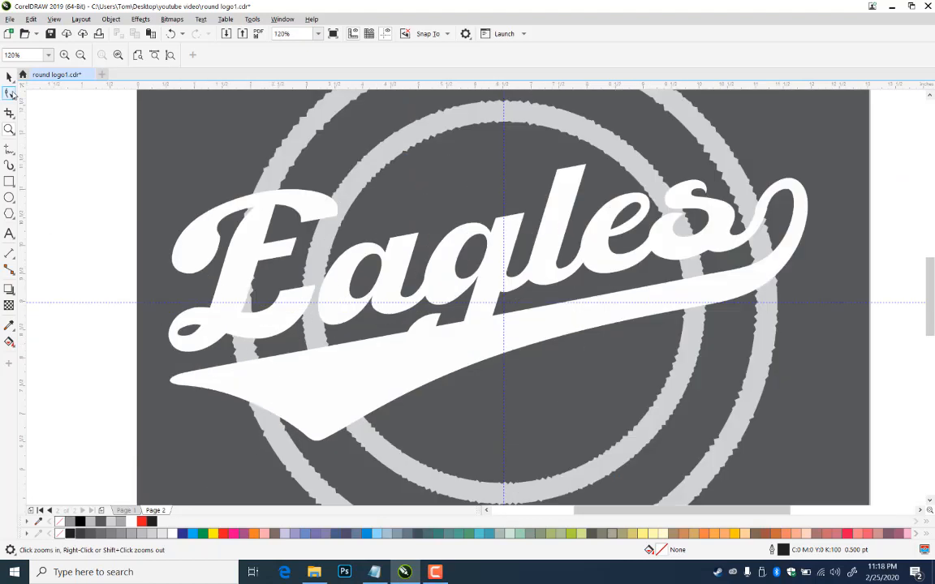
left_click(9, 76)
left_click(274, 328)
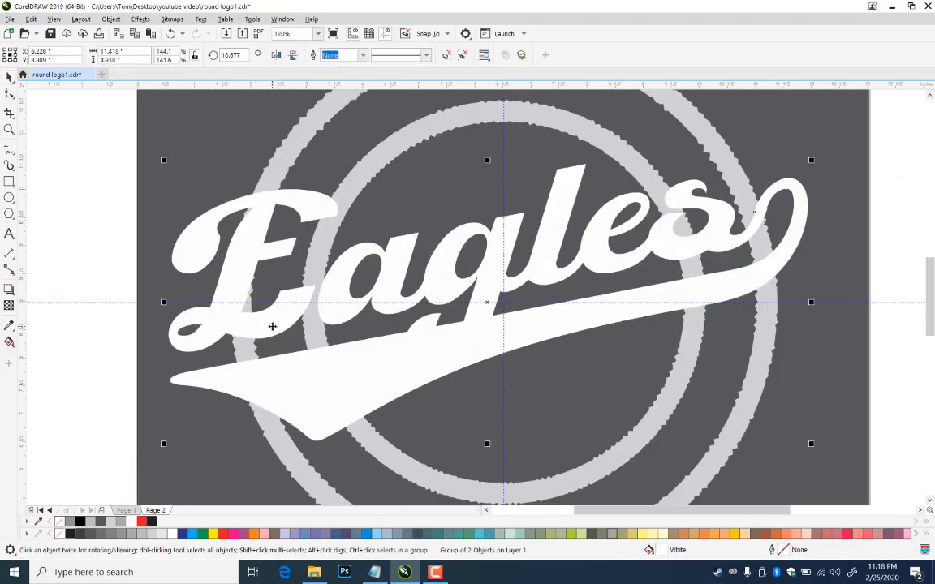
key("ctrl+u")
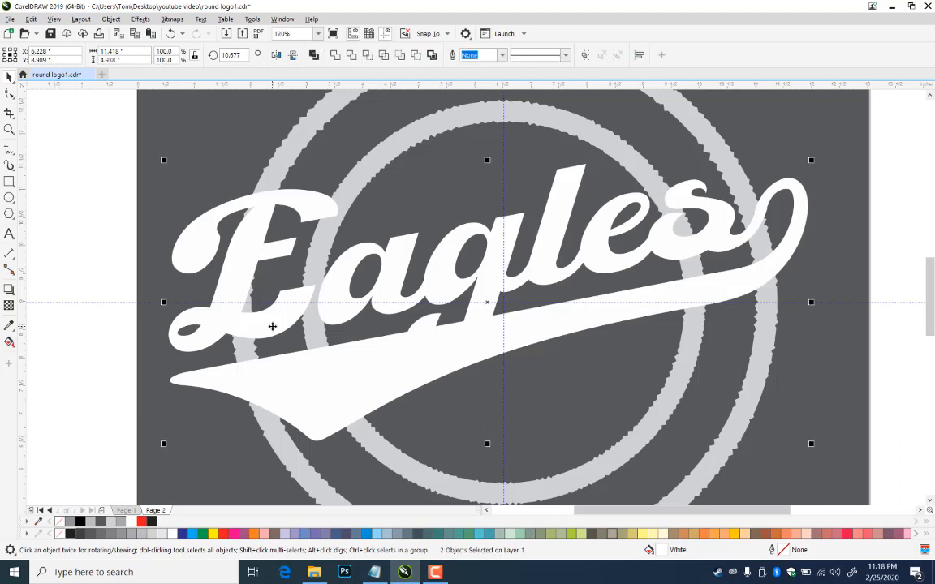
- Give both the Eagles lettering and the swoosh a 16 pt black outline, placed behind the fill and scaling with the object
left_click(93, 146)
left_click(307, 214)
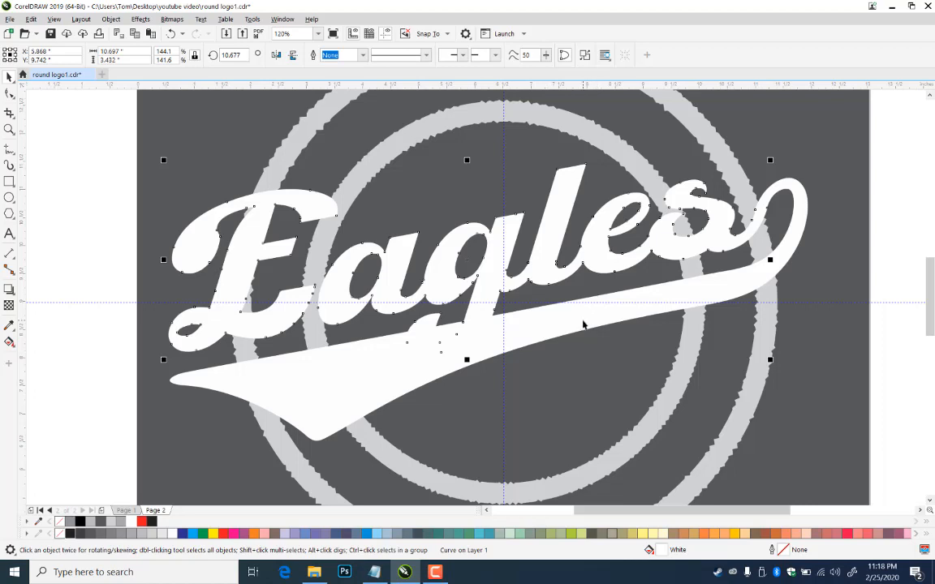
left_click(578, 324, "shift")
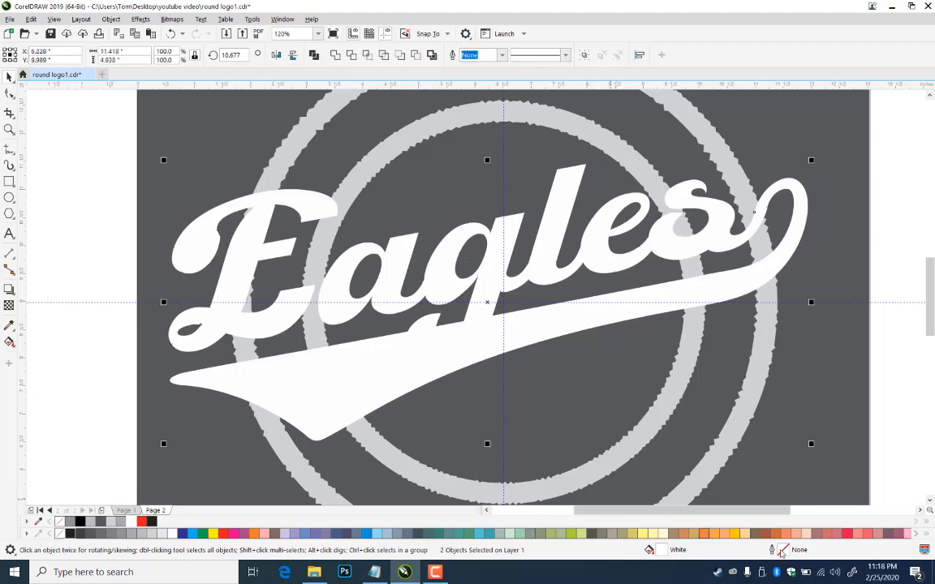
double_click(782, 551)
left_click(395, 228)
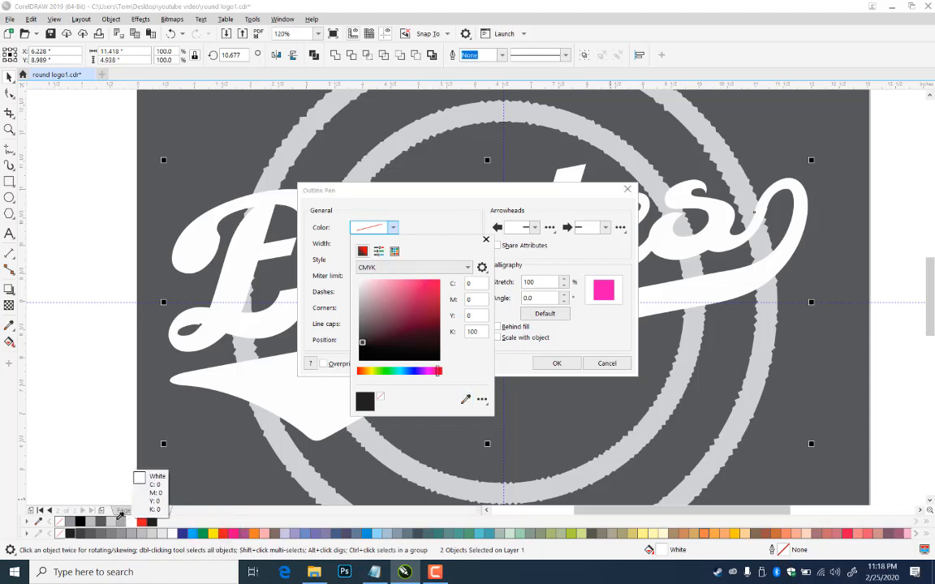
left_click(79, 522)
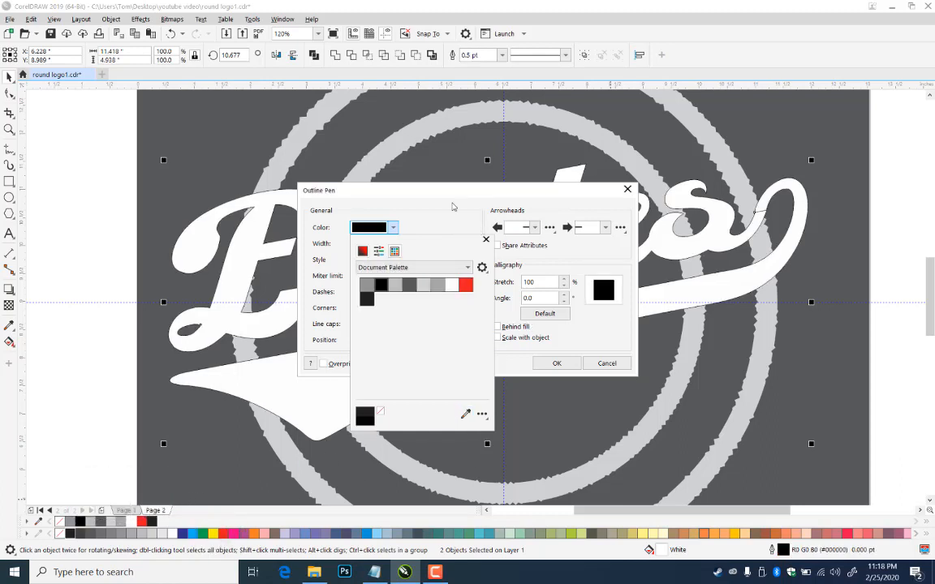
left_click(453, 207)
left_click(393, 243)
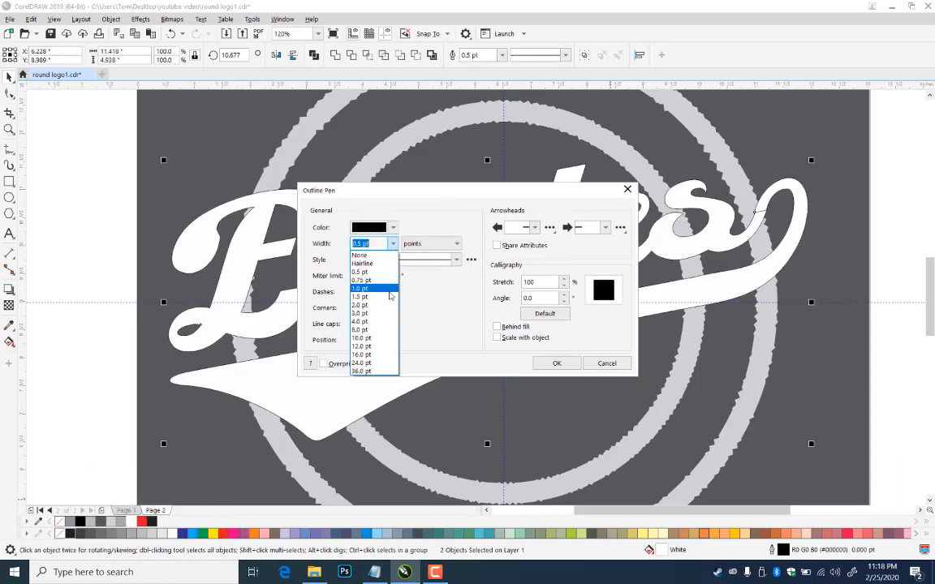
left_click(357, 354)
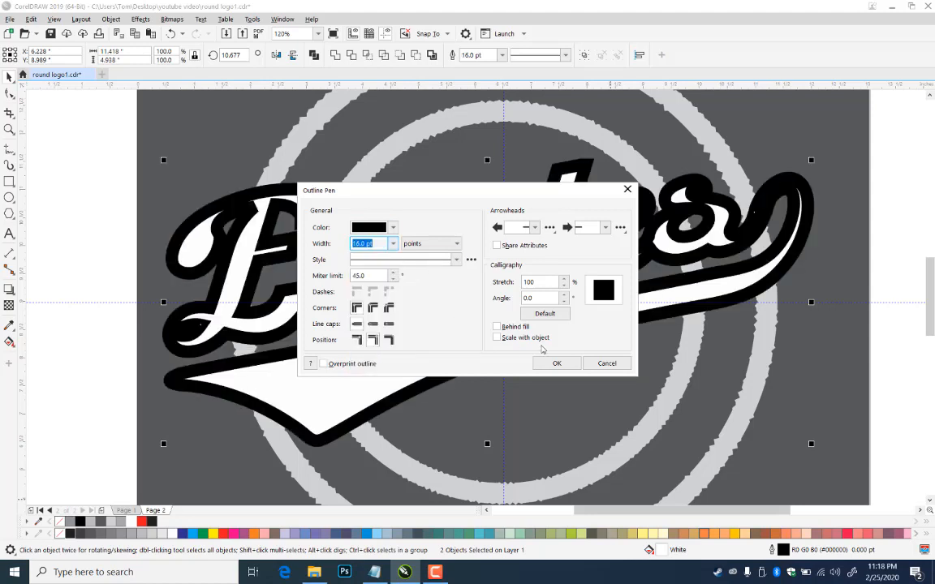
left_click(496, 326)
left_click(496, 337)
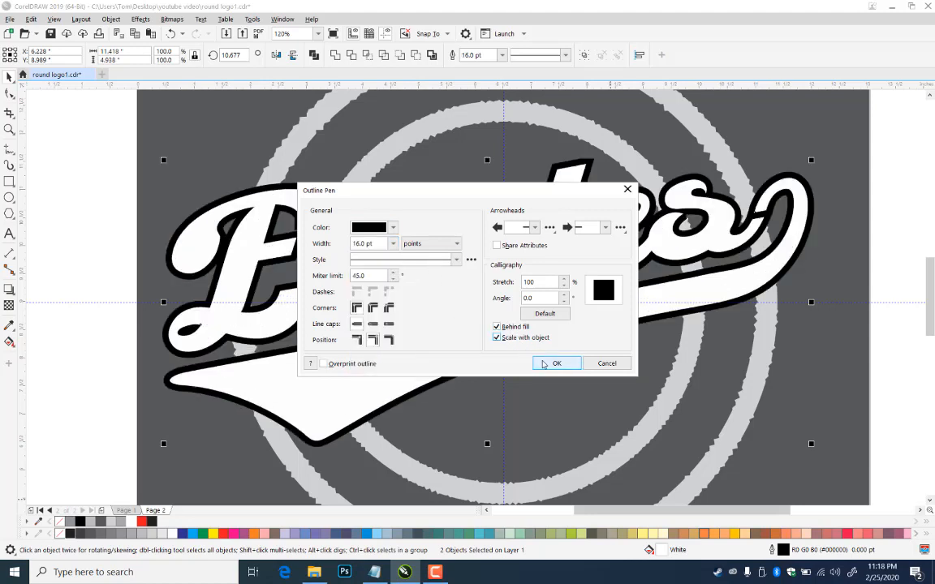
left_click(555, 364)
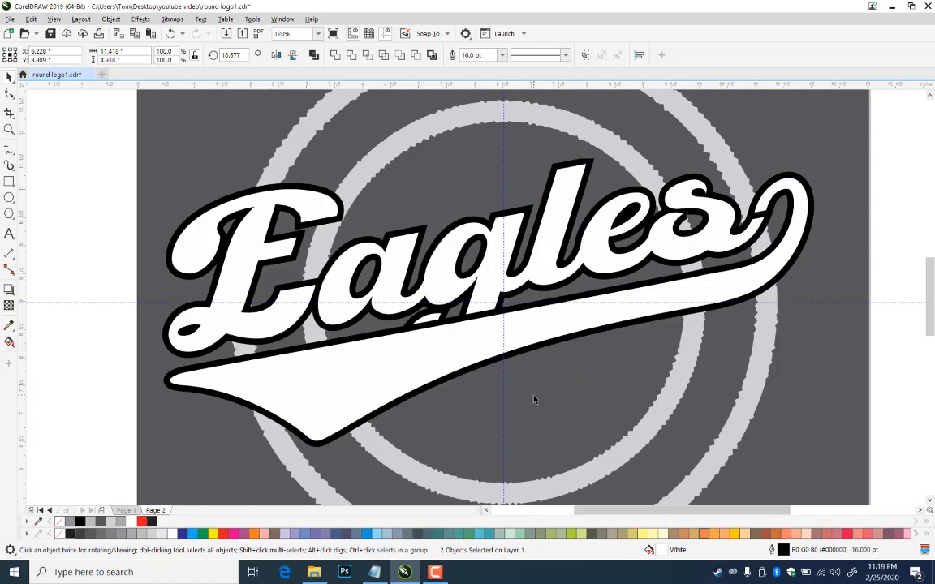
- Bring the Eagles lettering in front of the swoosh, and save the document
left_click(125, 169)
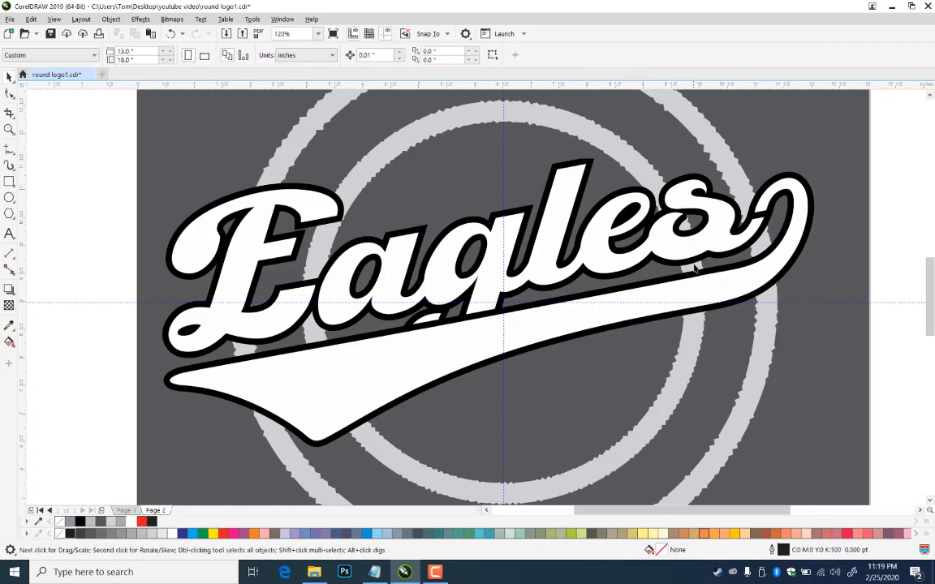
left_click(753, 235)
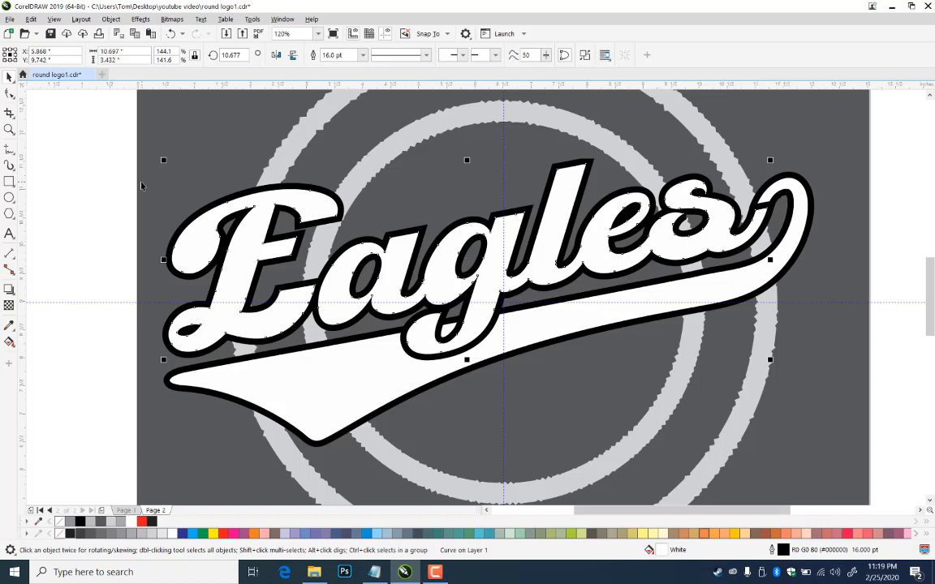
left_click(88, 184)
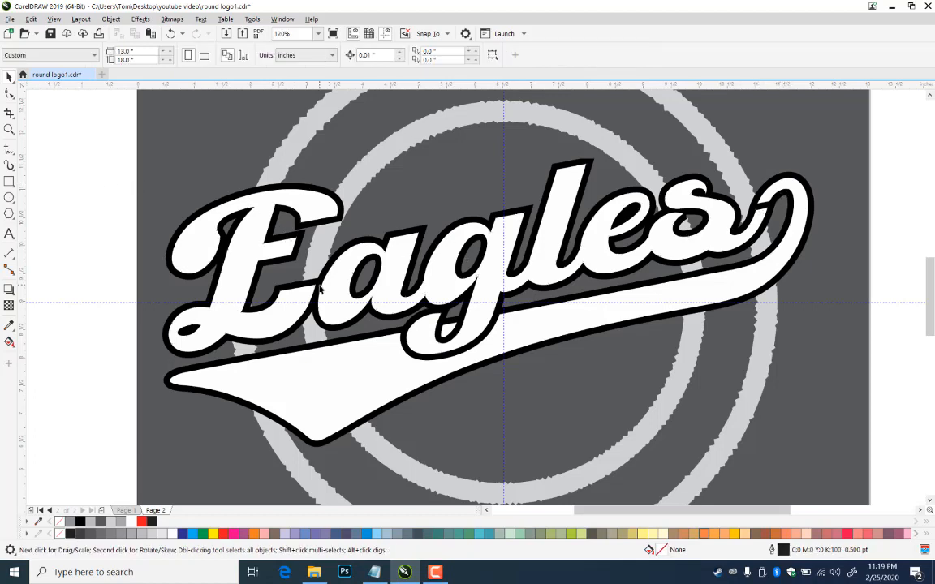
left_click(314, 243)
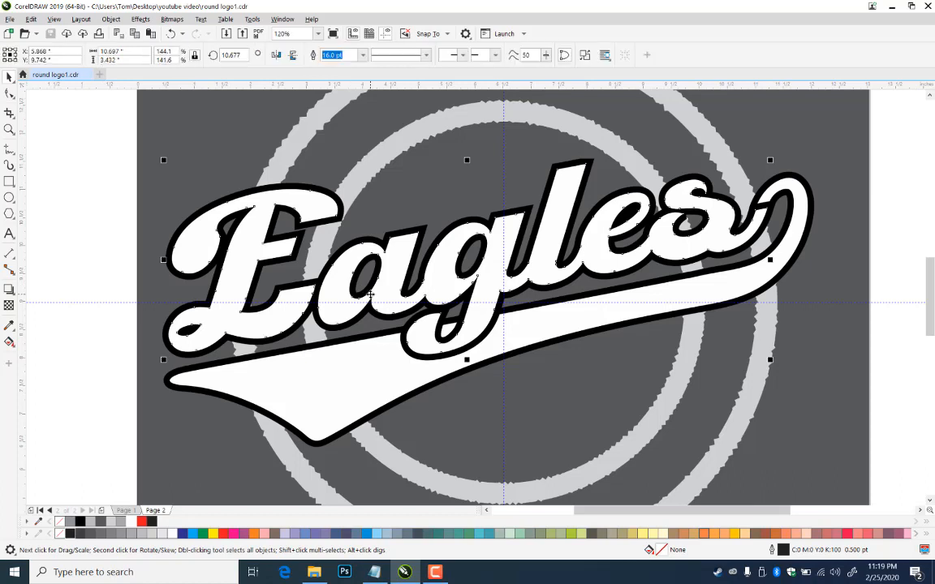
- Extrude the Eagles lettering downward and slightly toward the s, and set the extrusion type to Back Parallel
left_click(13, 294)
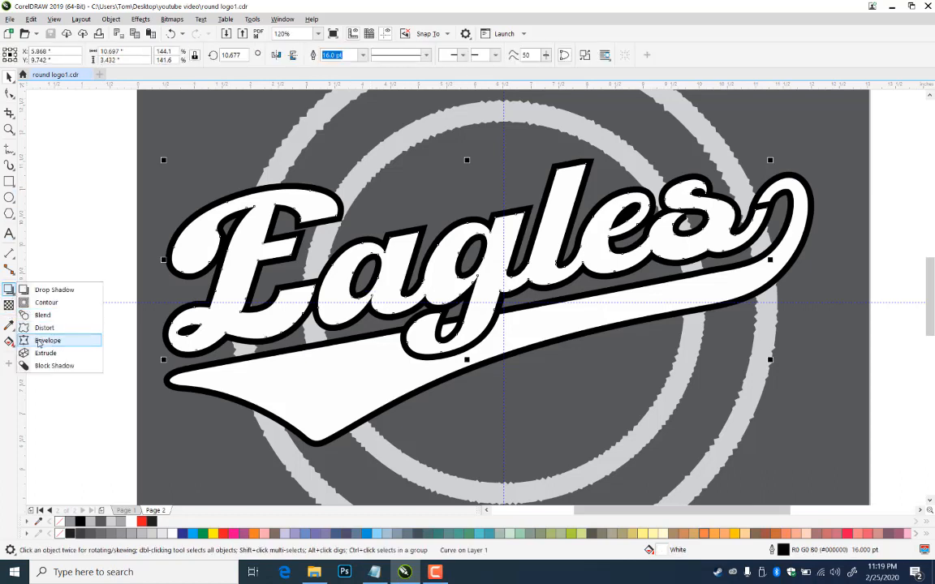
left_click(49, 319)
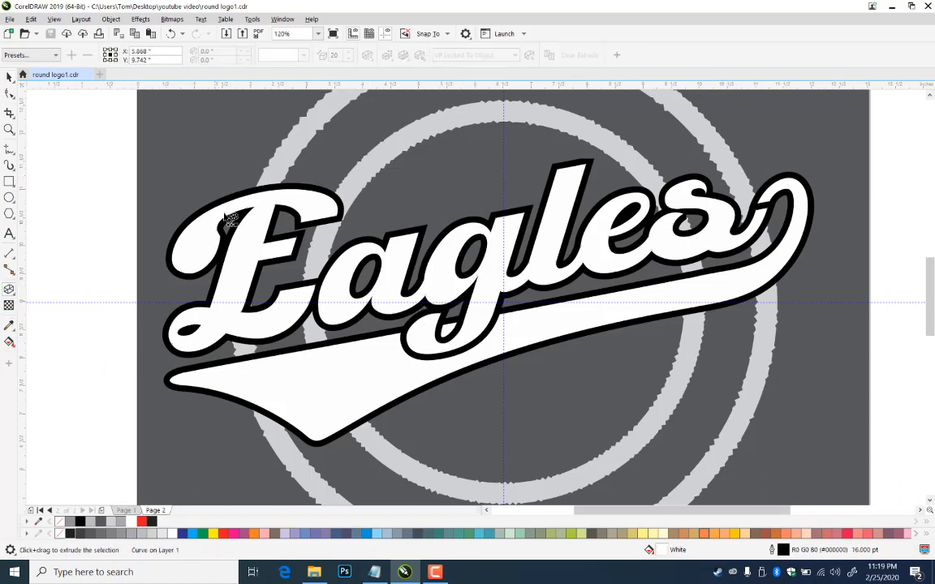
left_click_drag(466, 261, 531, 439)
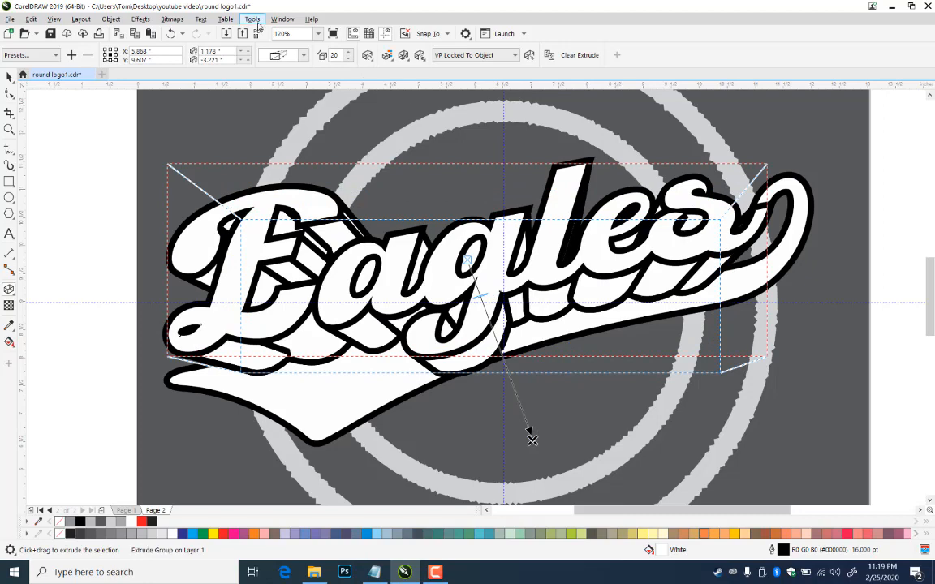
left_click(286, 22)
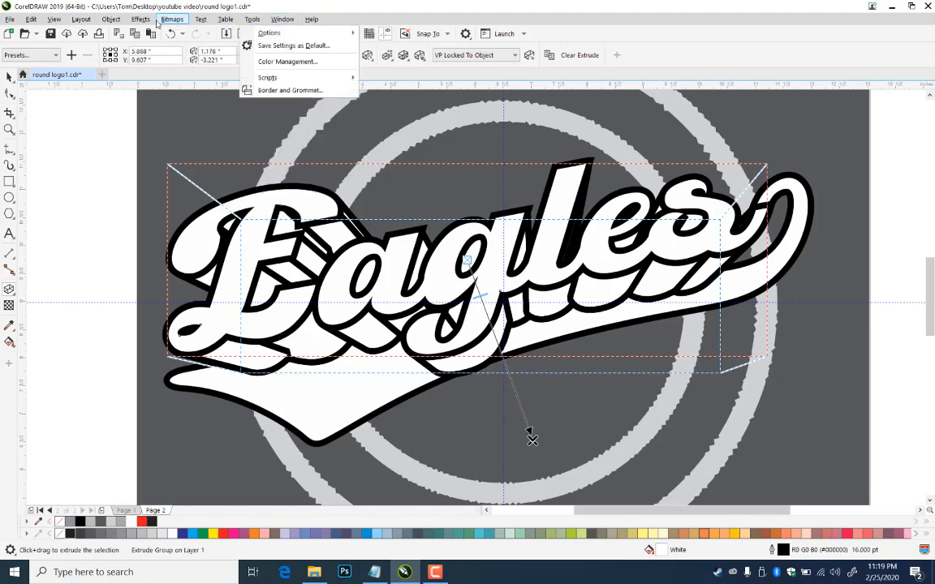
mouse_move(141, 19)
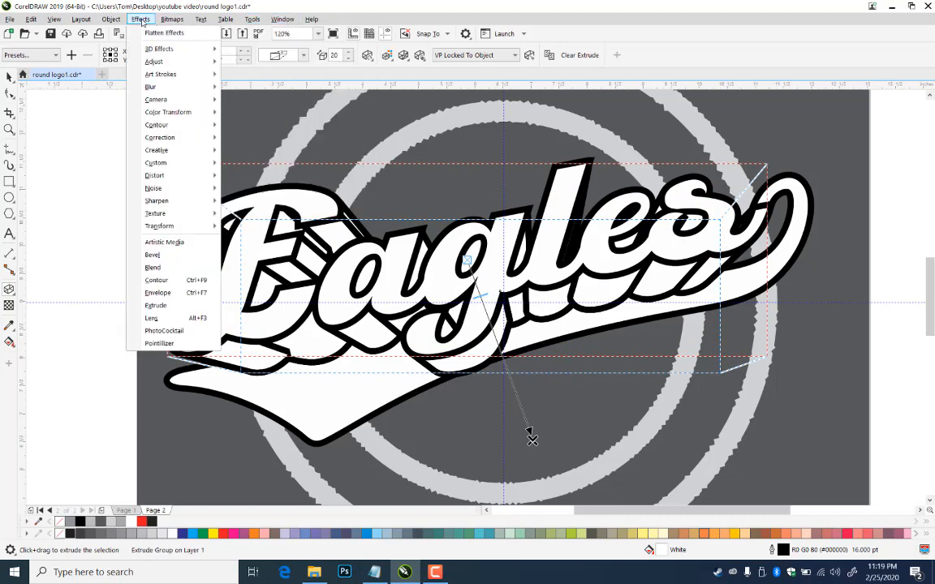
left_click(155, 305)
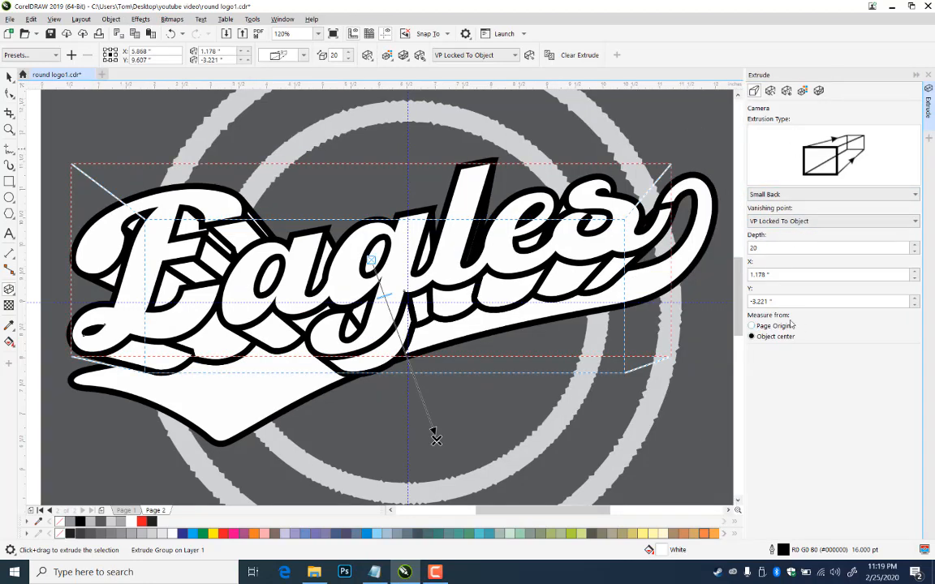
left_click(800, 195)
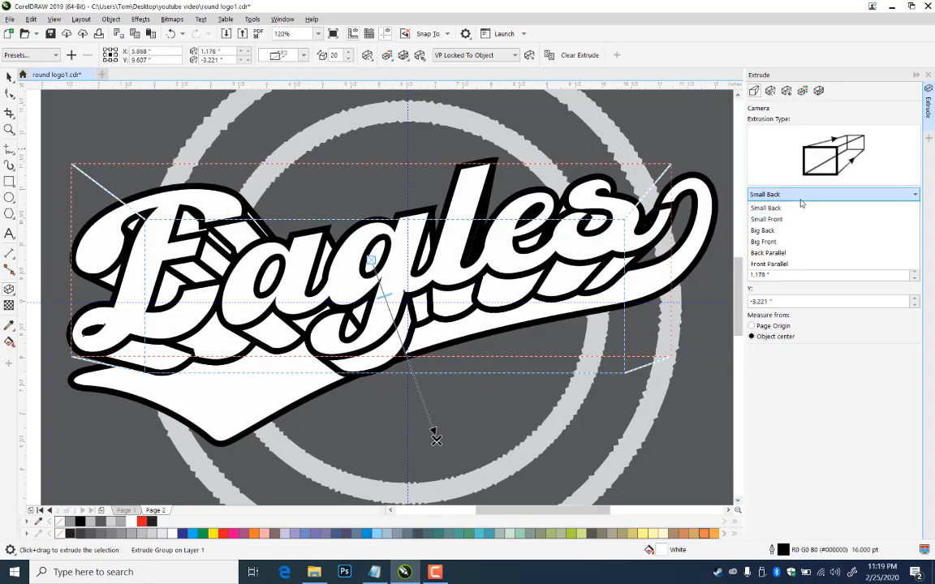
left_click(786, 252)
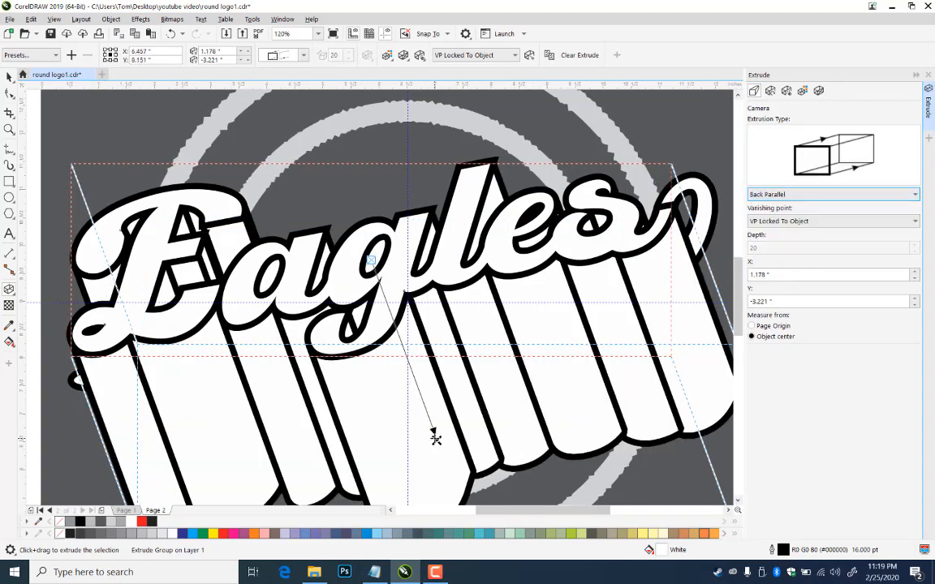
- Shorten the lettering's extrusion to a shallow offset of about 0.17 inch horizontally and -0.2 inch vertically
left_click_drag(436, 439, 380, 270)
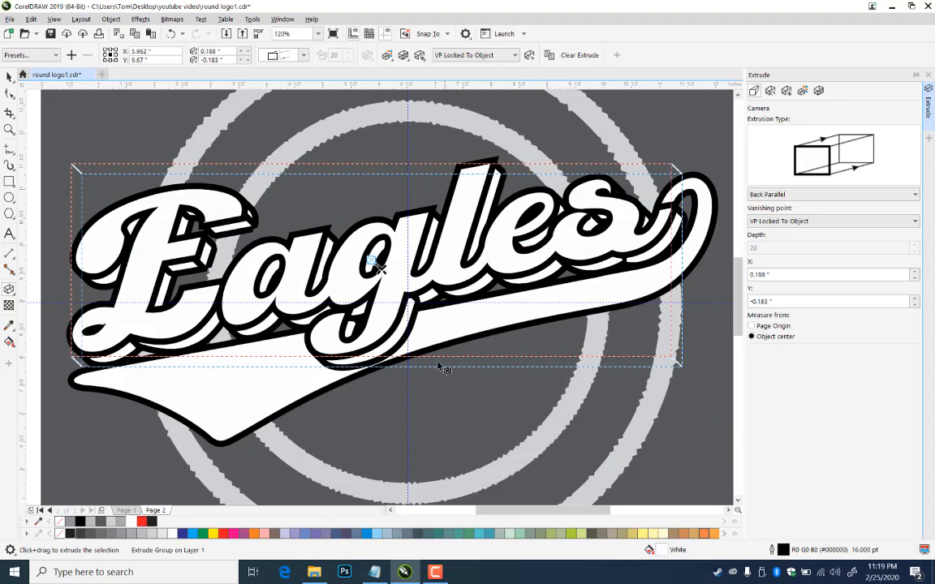
left_click_drag(382, 270, 378, 267)
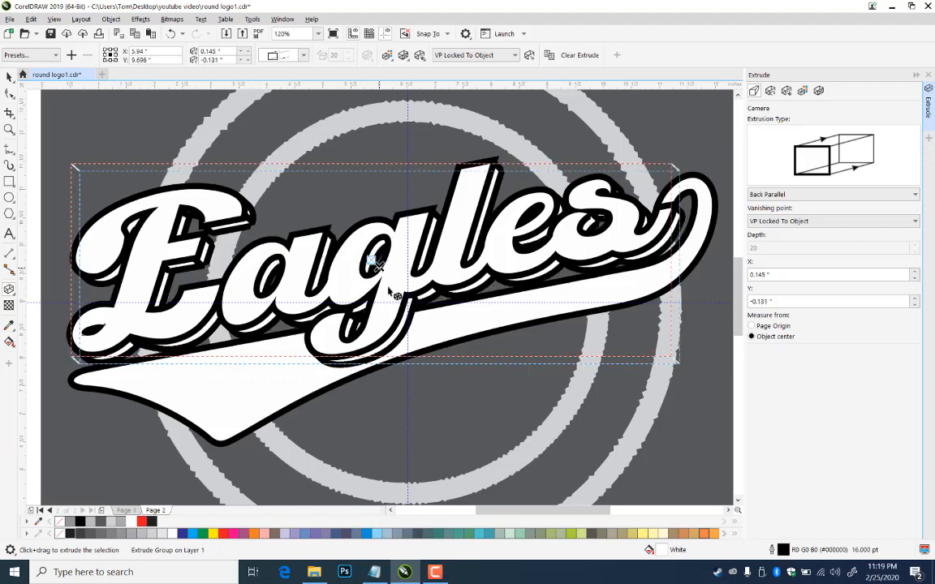
left_click_drag(378, 267, 379, 270)
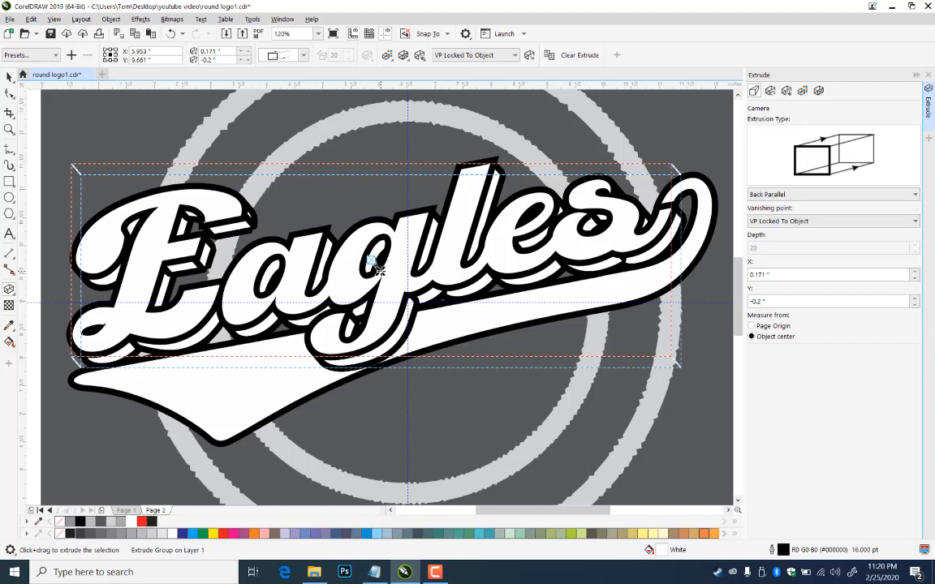
- Copy the extrude effect from the Eagles lettering onto the swoosh
left_click(694, 257)
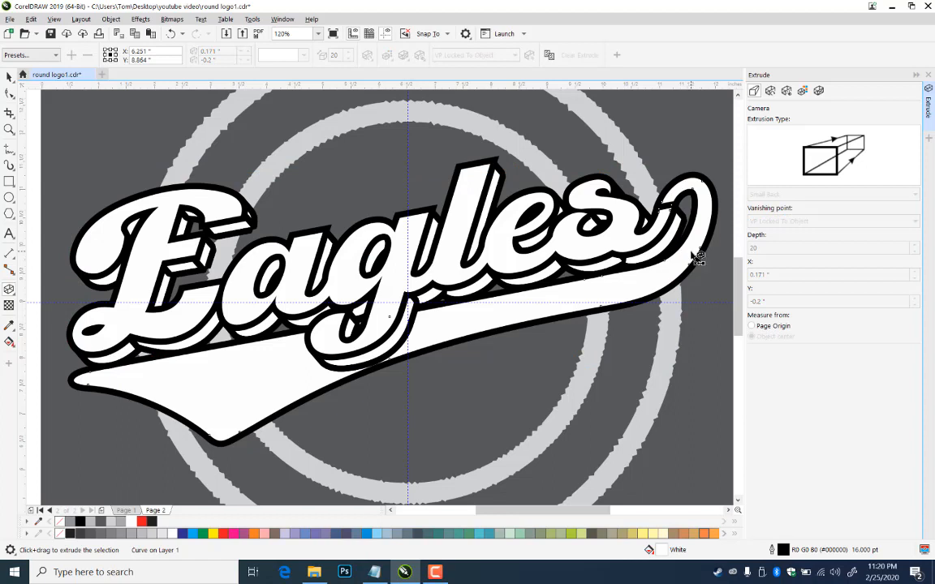
left_click(8, 77)
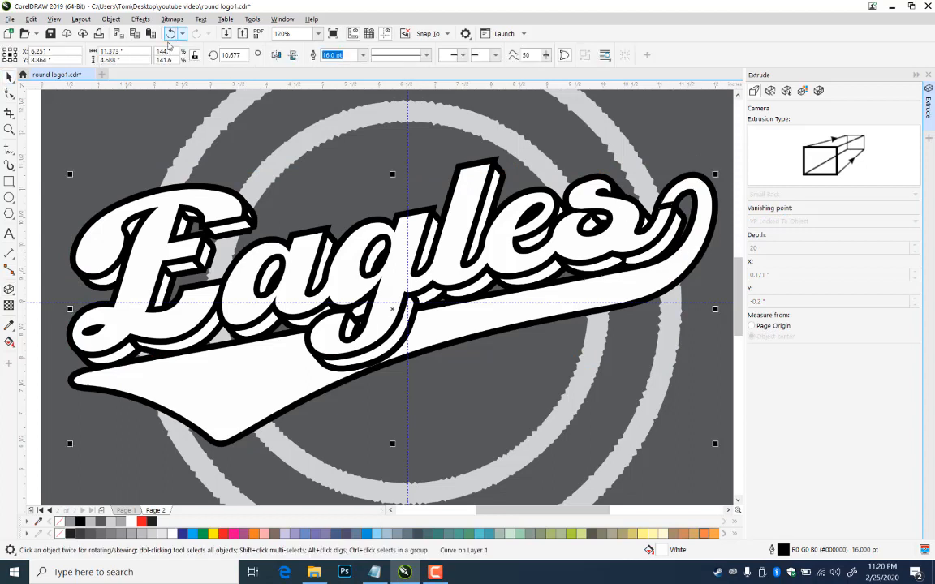
left_click(140, 18)
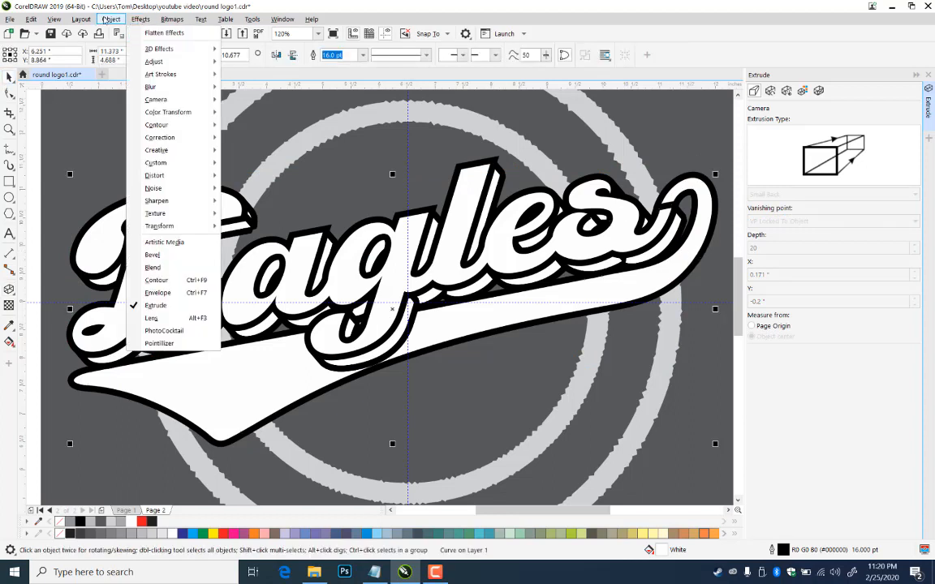
mouse_move(110, 18)
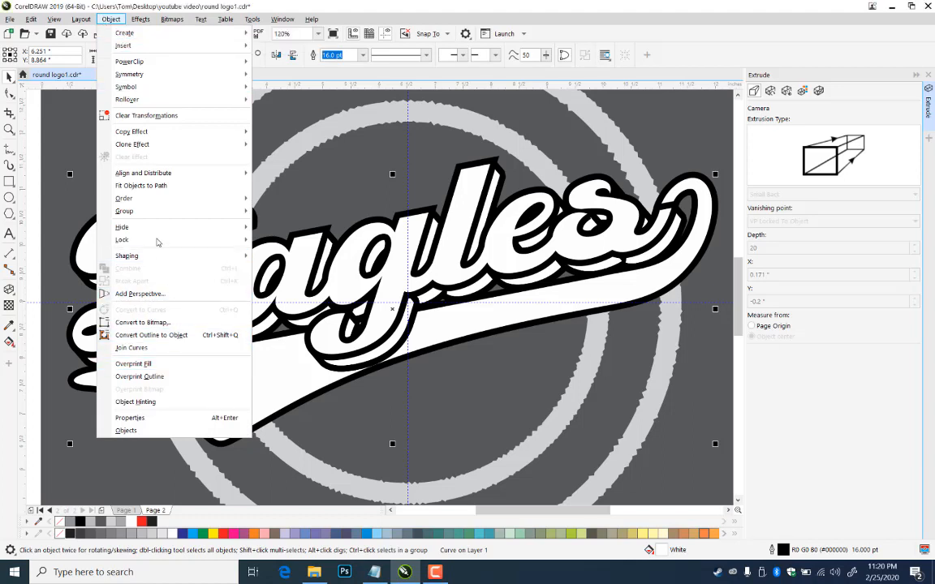
mouse_move(162, 133)
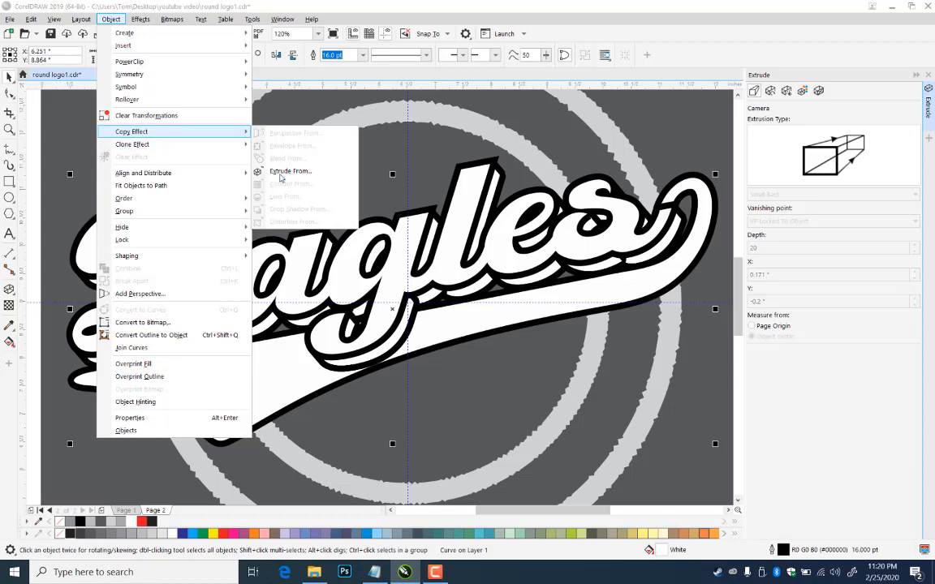
left_click(294, 171)
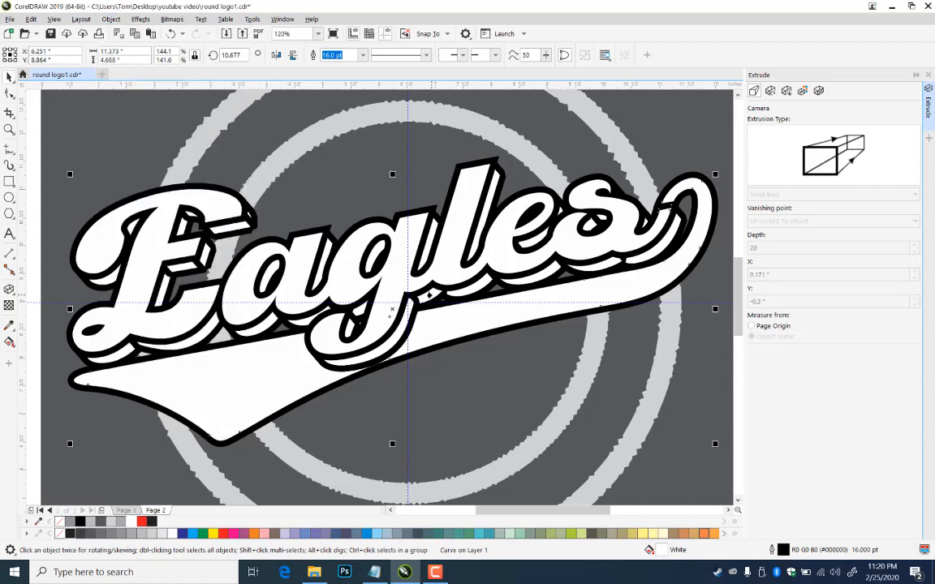
left_click(62, 393)
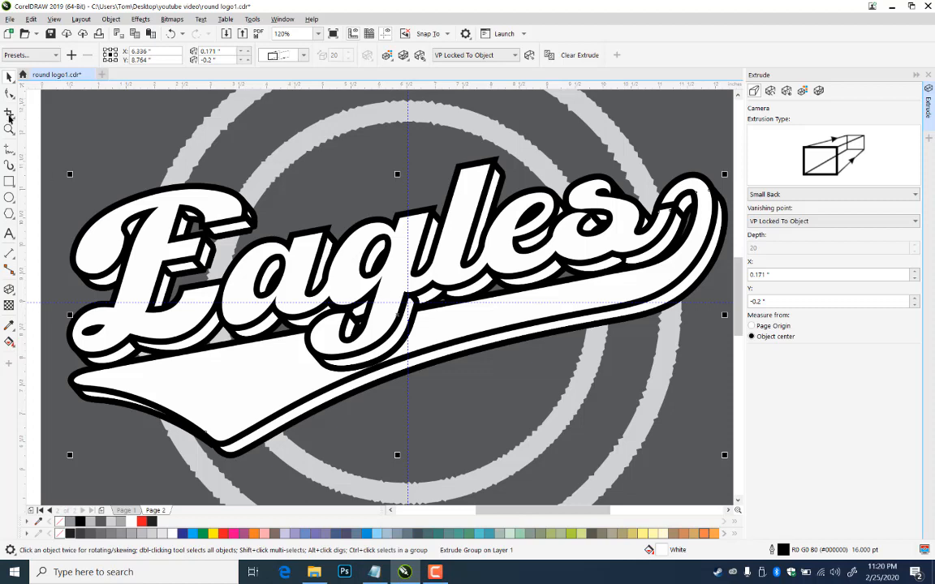
- Give the Eagles lettering's 16 pt outline round corners and round line caps
key("Escape")
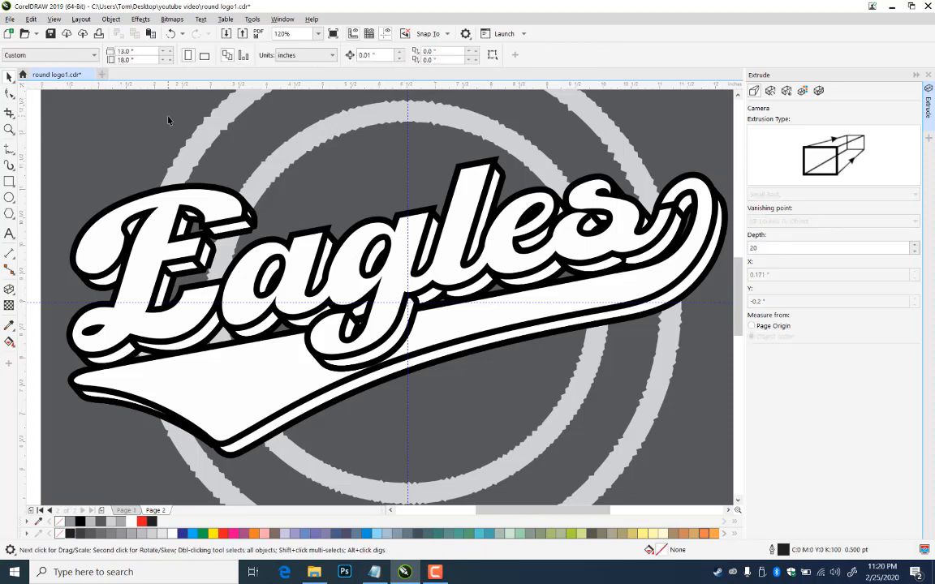
left_click(434, 305)
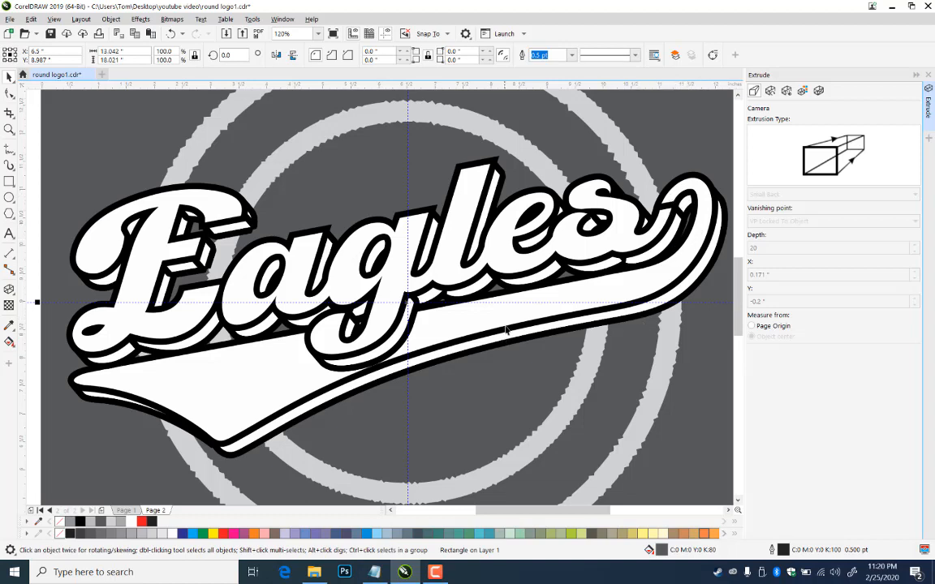
left_click(496, 164)
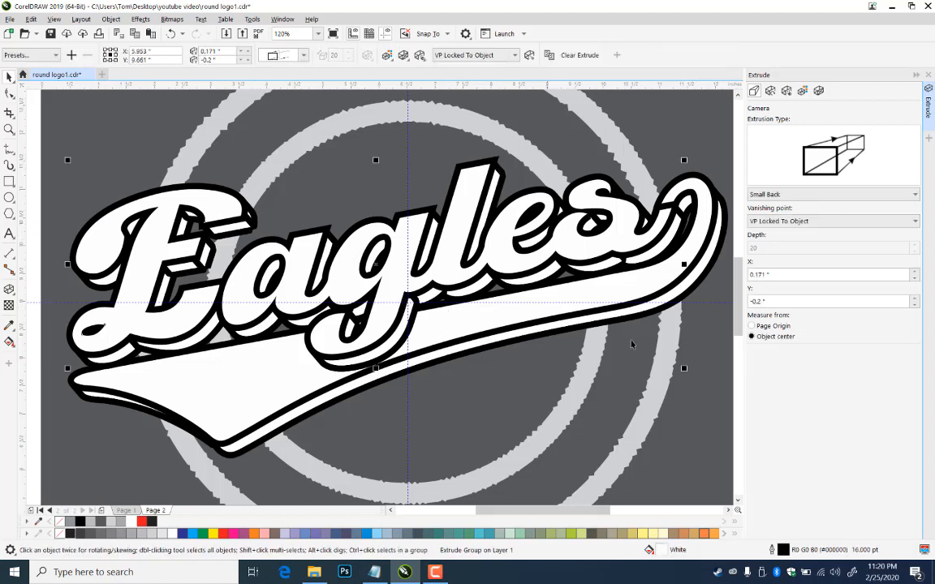
double_click(783, 550)
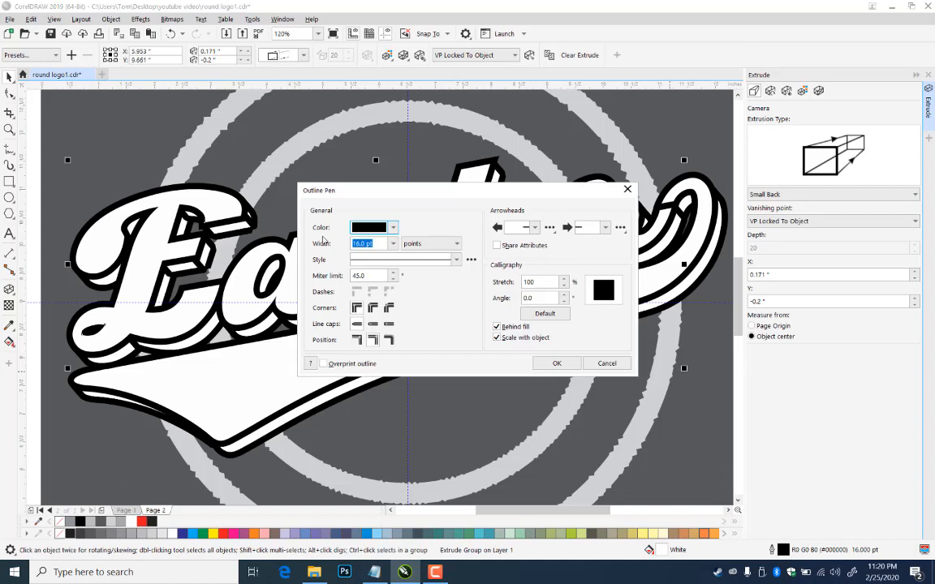
left_click(372, 307)
left_click(373, 324)
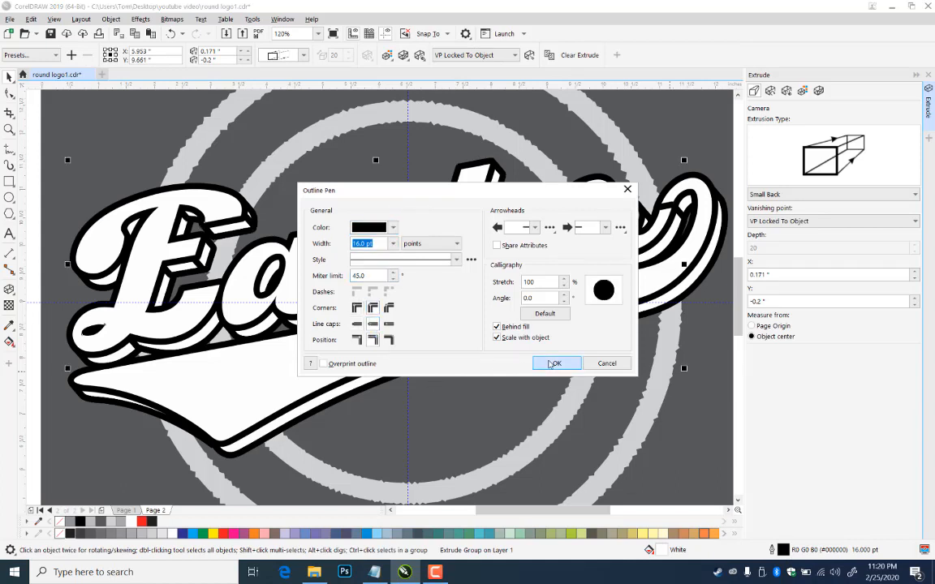
left_click(555, 363)
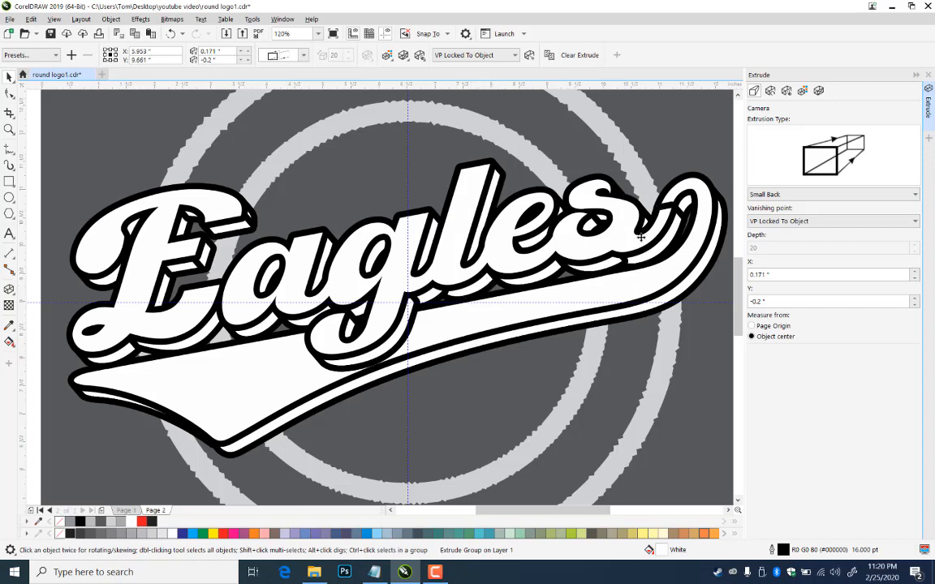
- Apply round corners and round line caps to the swoosh's outline, and save the document
left_click(719, 226)
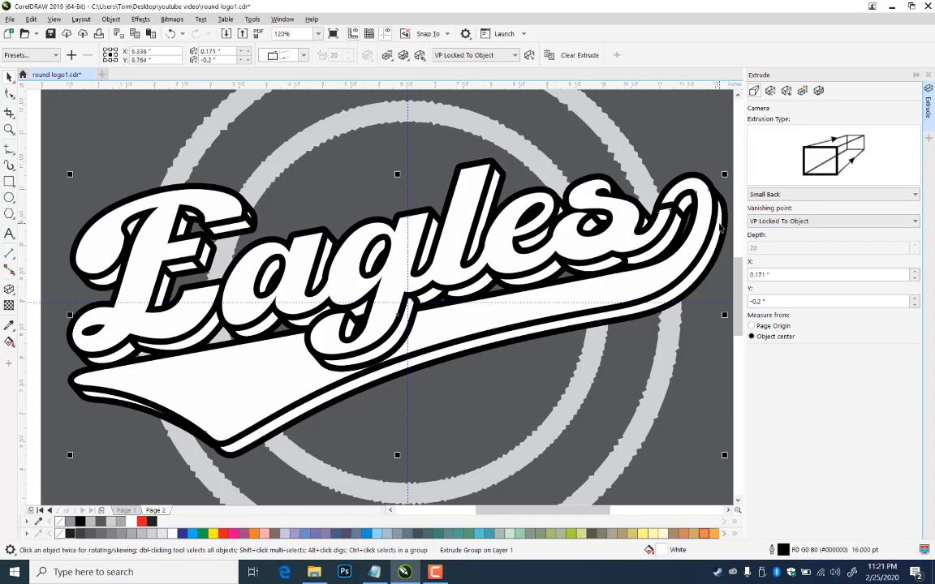
double_click(783, 550)
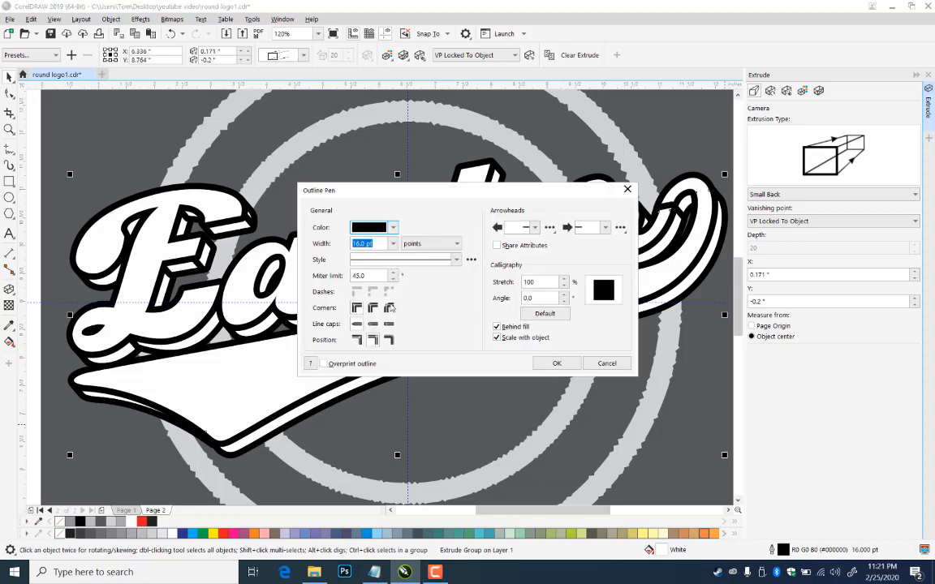
left_click(557, 362)
left_click(625, 229)
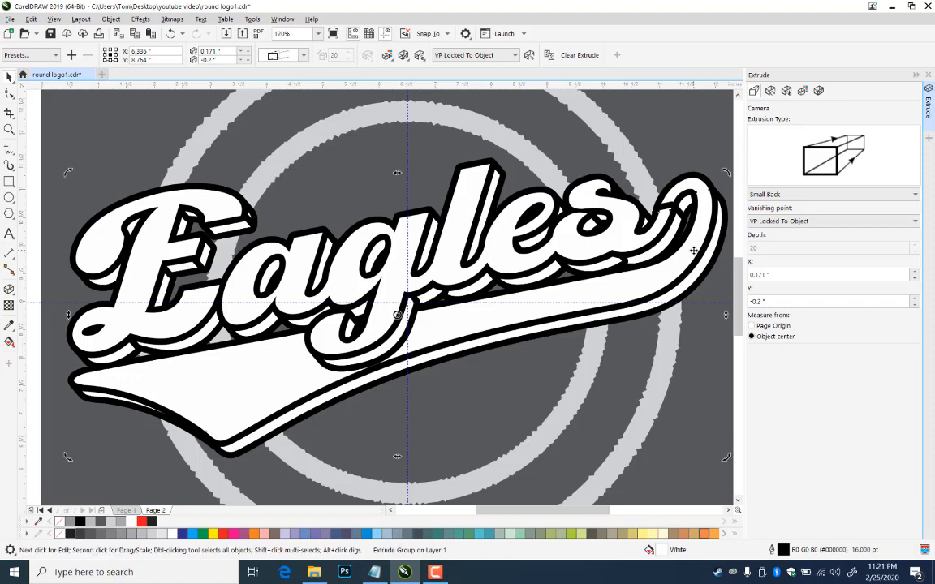
double_click(783, 550)
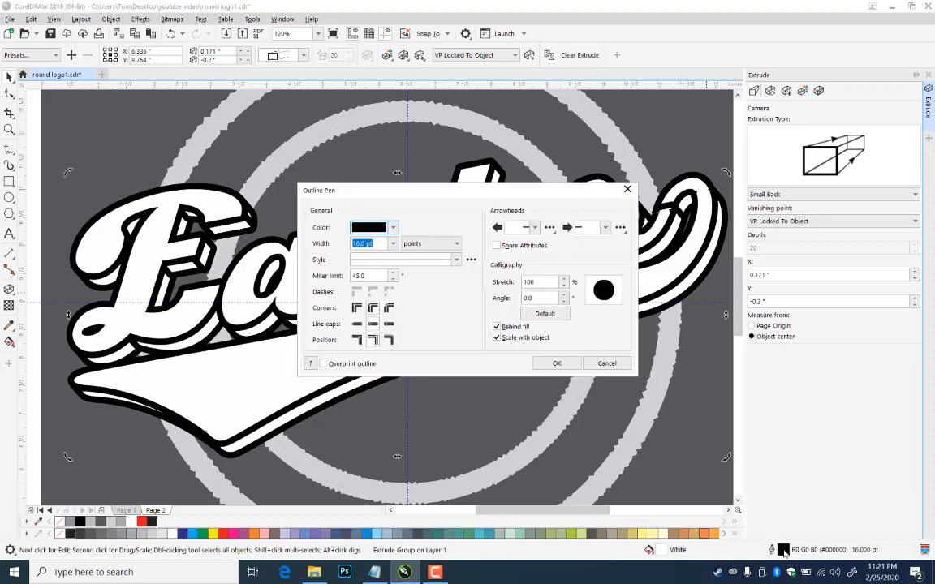
left_click(568, 368)
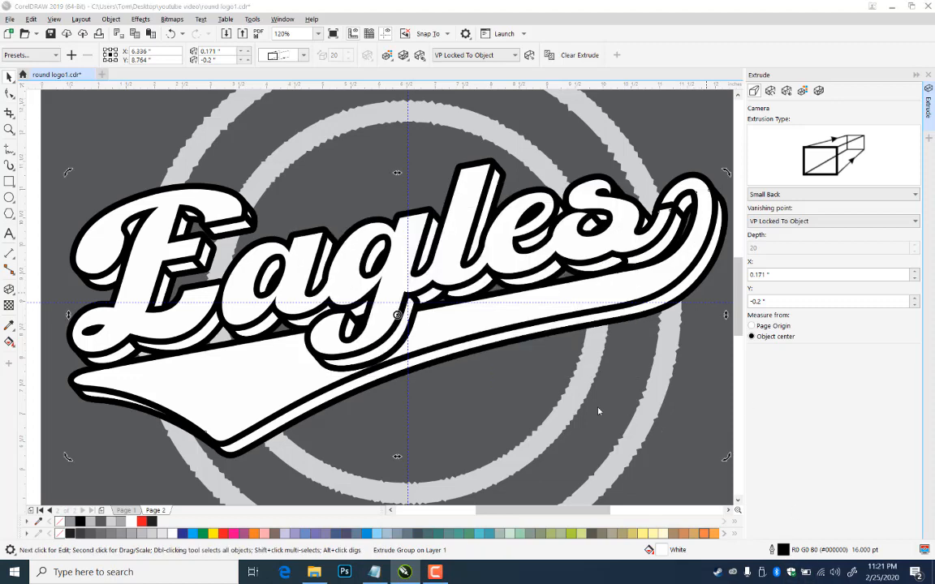
key("ctrl+s")
- Break apart the extrude groups of the Eagles lettering and the swoosh so their extrusions become separate objects
left_click(632, 449)
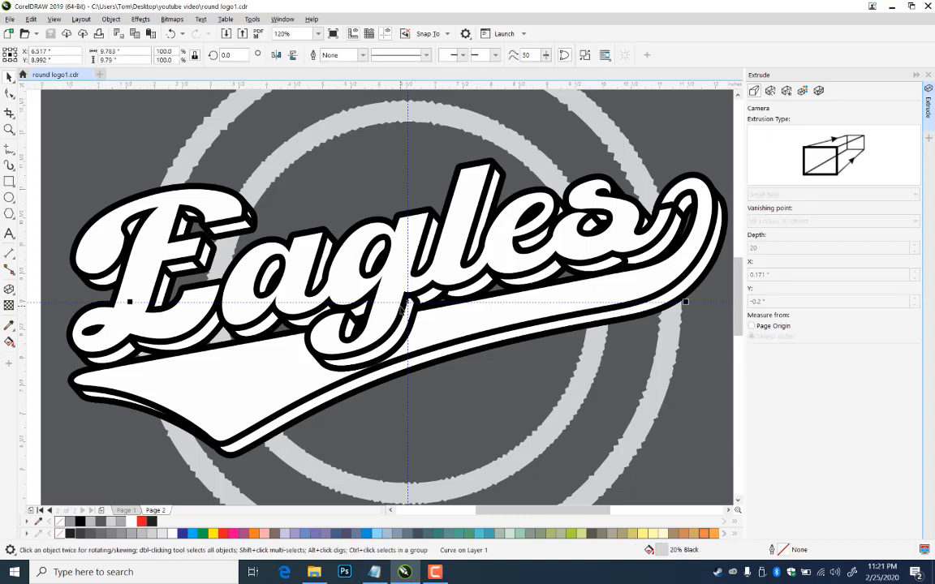
left_click(467, 376)
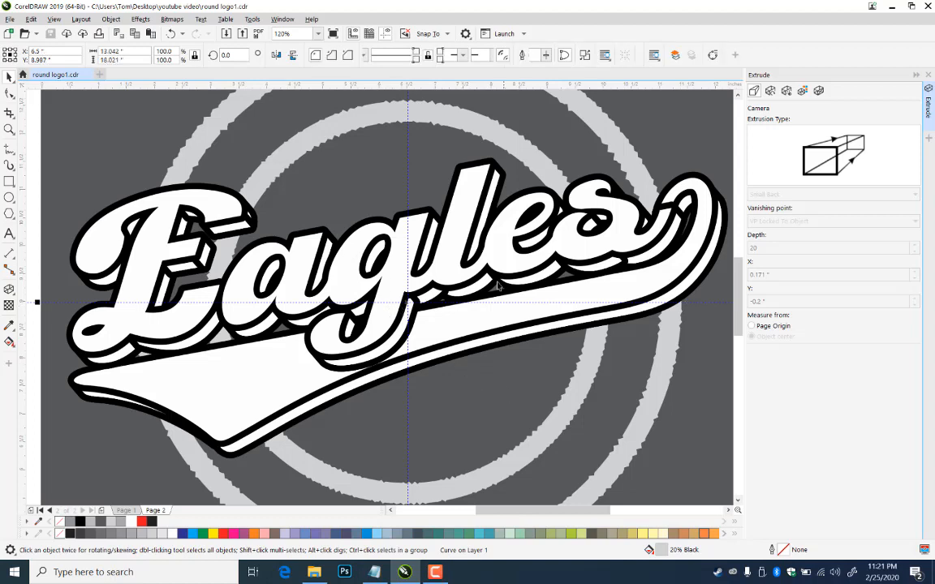
left_click(483, 286)
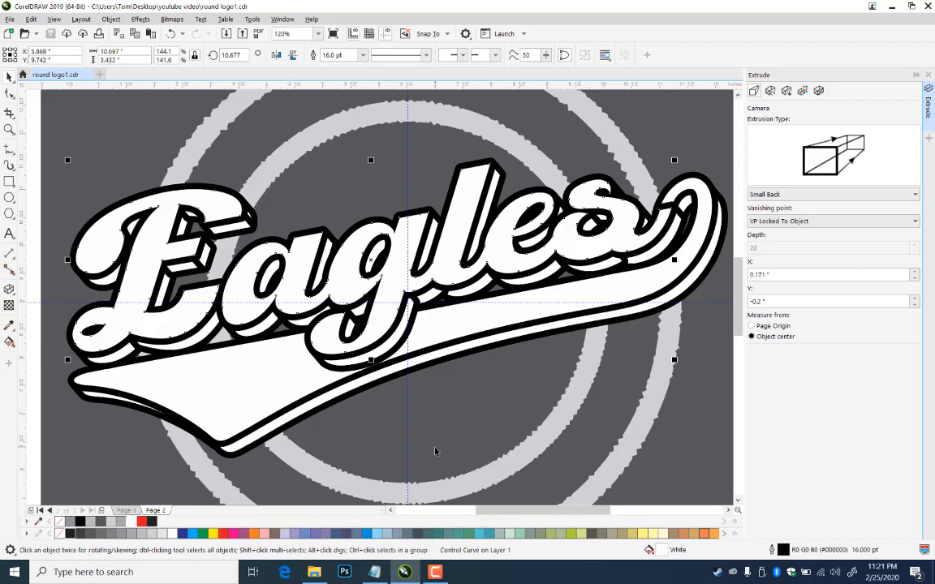
left_click(484, 287)
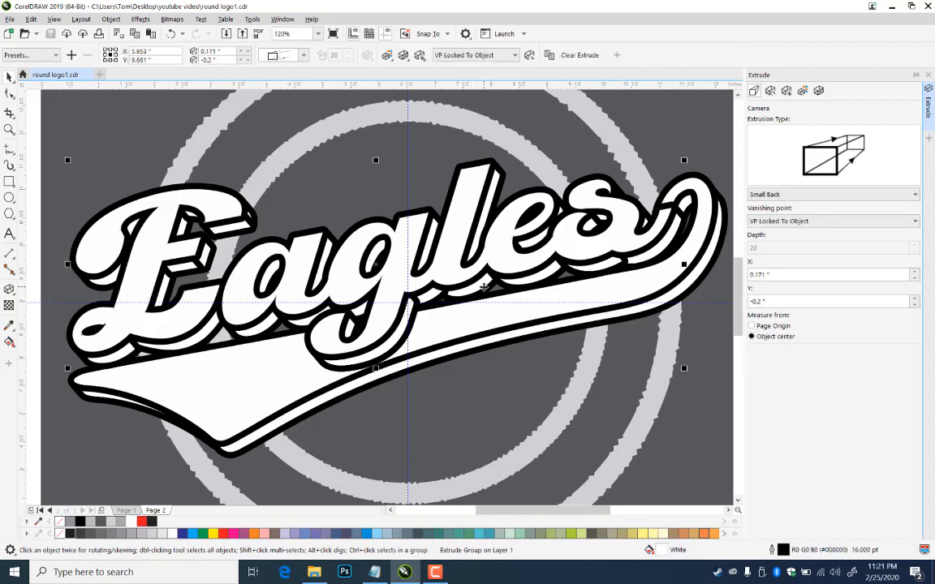
key("ctrl+k")
left_click(511, 362)
left_click(505, 339)
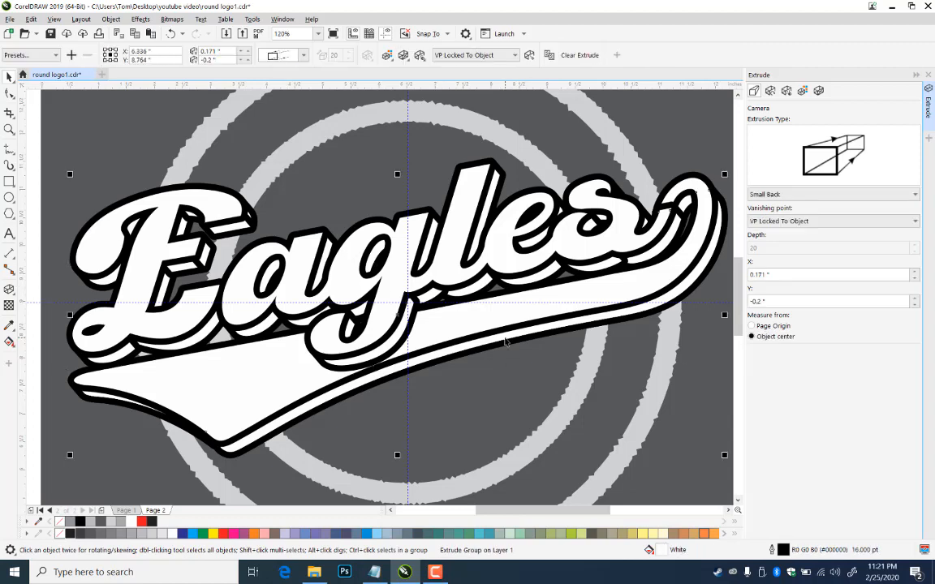
key("ctrl+k")
left_click(519, 361)
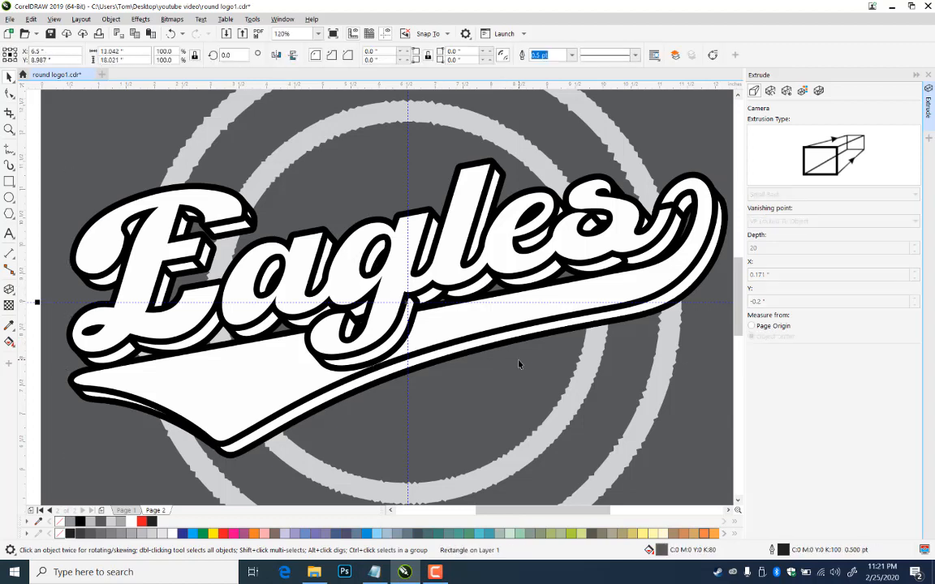
- Give the lettering's extrusion a 50% Black fill with no outline, and fill the background rectangle with 90% Black
left_click(489, 288)
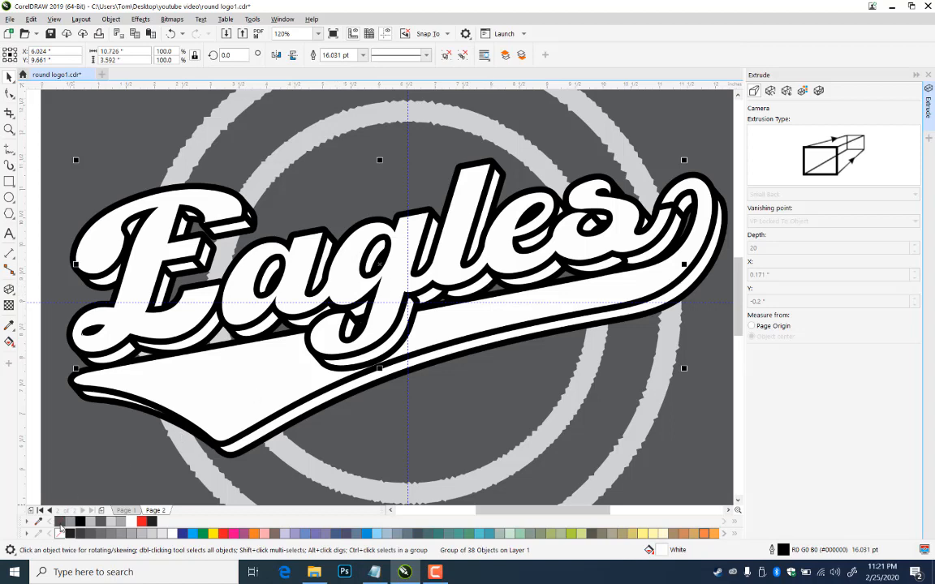
right_click(60, 523)
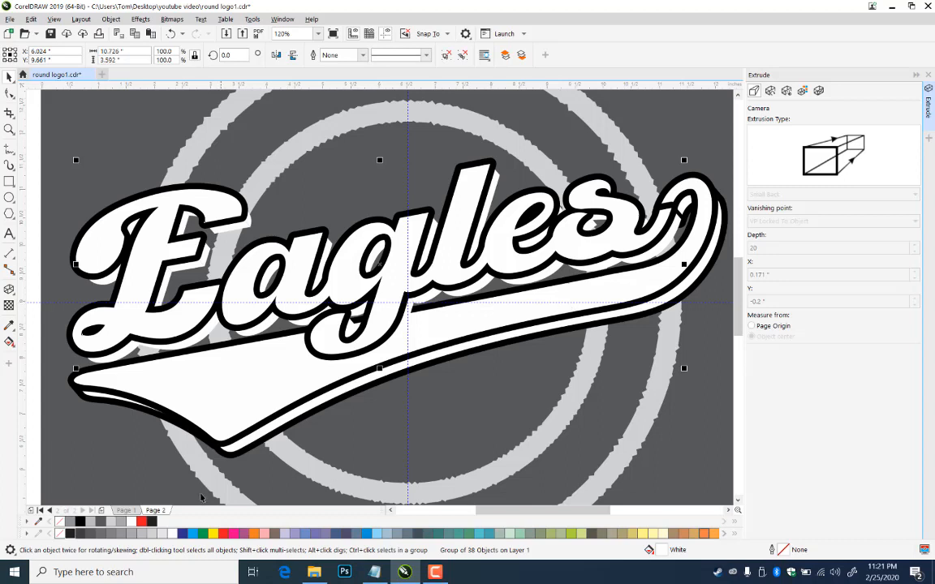
left_click(118, 536)
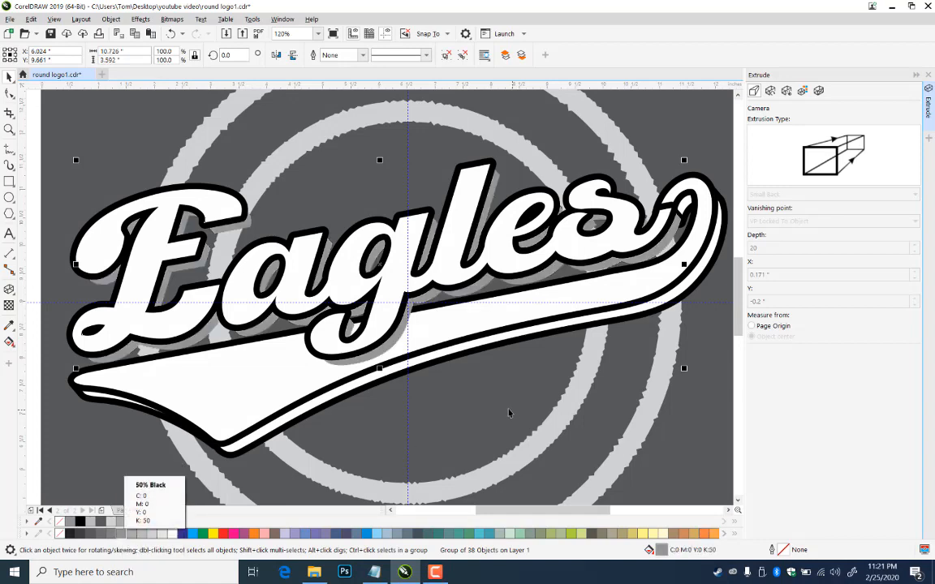
left_click(446, 369)
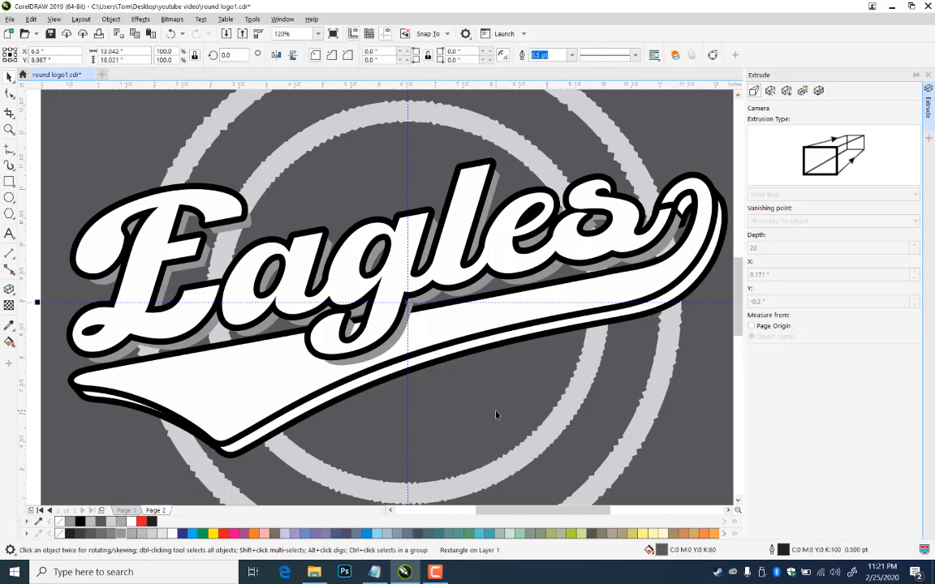
left_click(82, 534)
- Fill the swoosh's extrusion with 50% Black and remove its outline
left_click(419, 340)
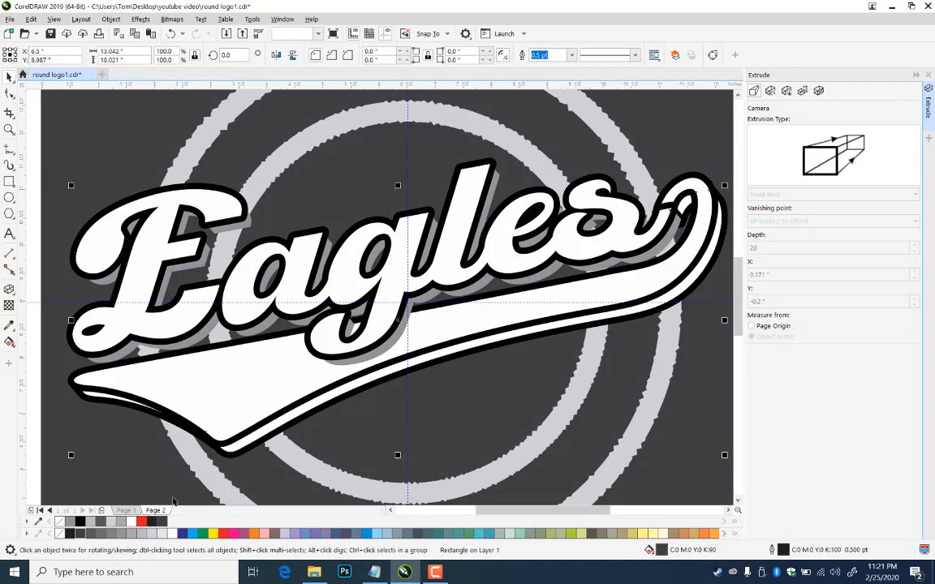
left_click(122, 522)
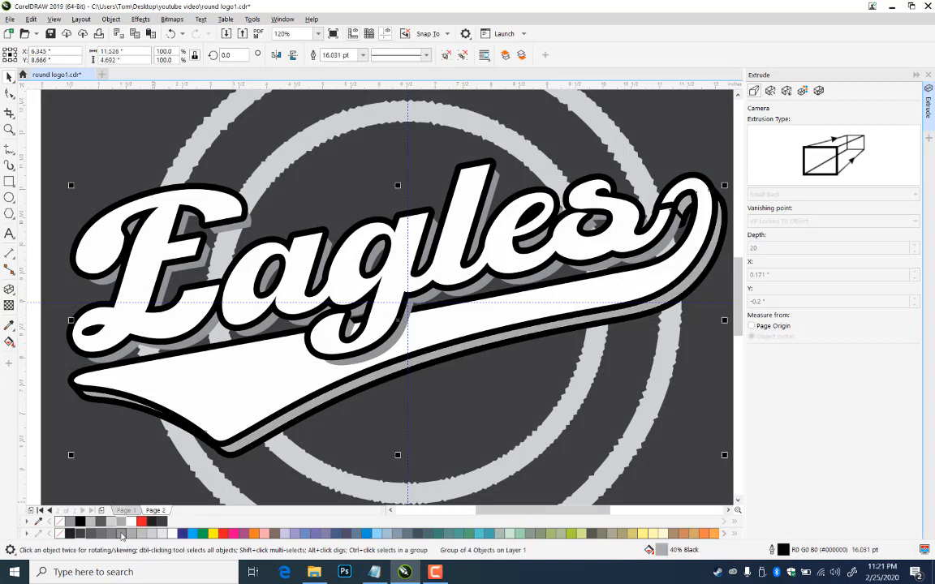
left_click(122, 535)
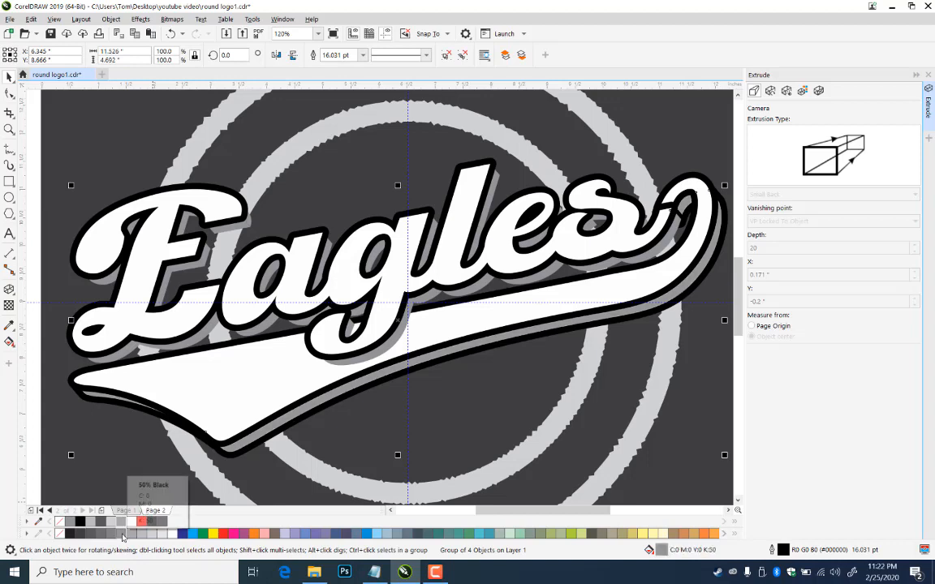
right_click(61, 534)
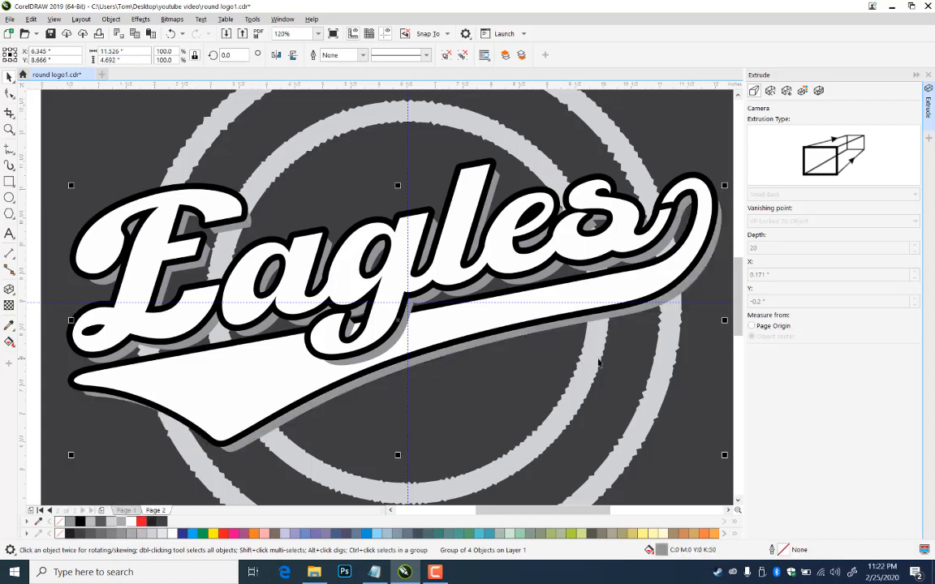
left_click(634, 373)
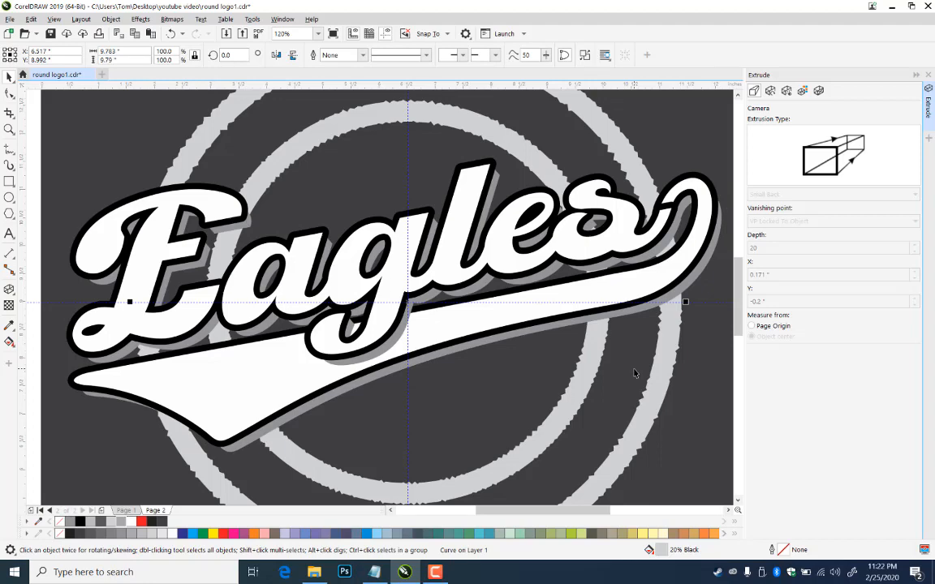
- Add a node to the swoosh's upper edge near the g and bend that edge down behind the g's tail
left_click(511, 290)
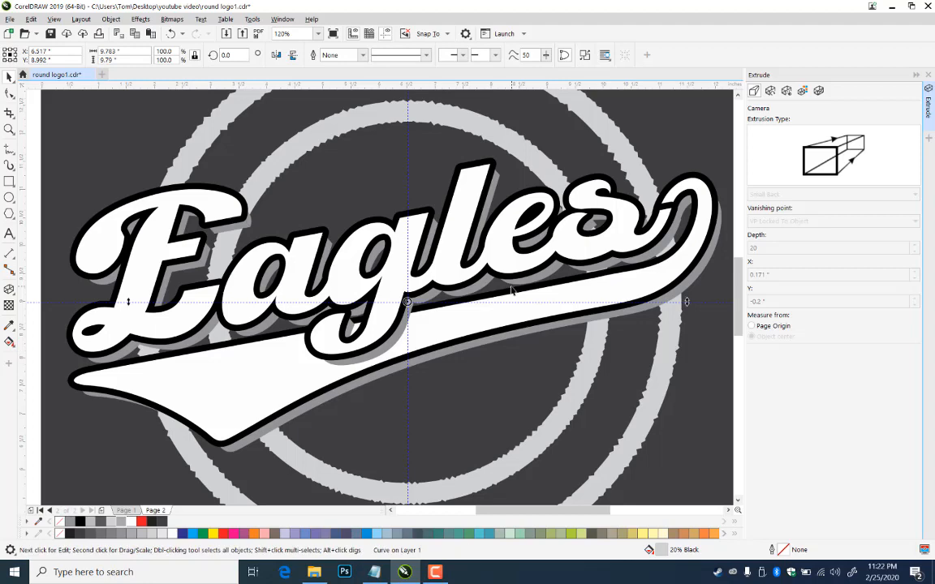
left_click(492, 321)
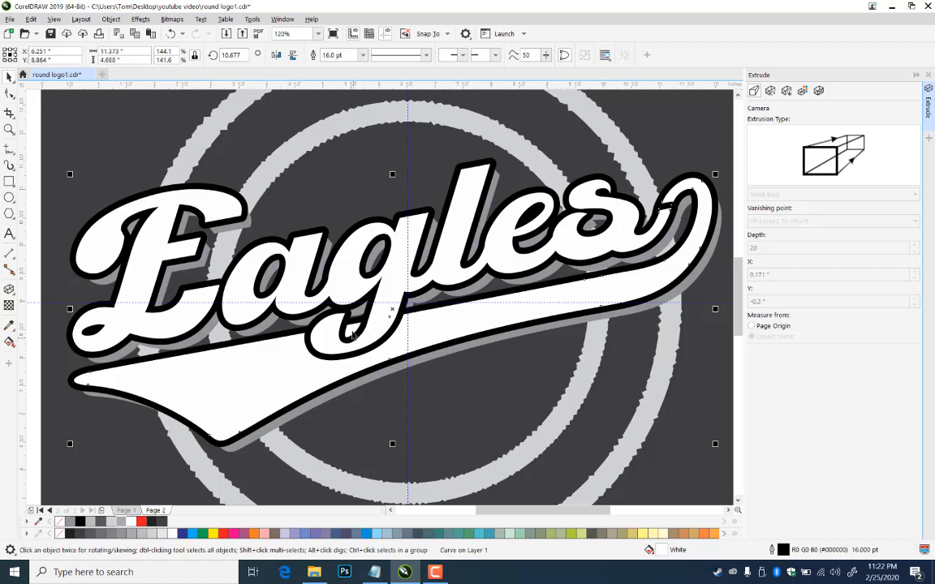
left_click(440, 331)
left_click(435, 324, "alt")
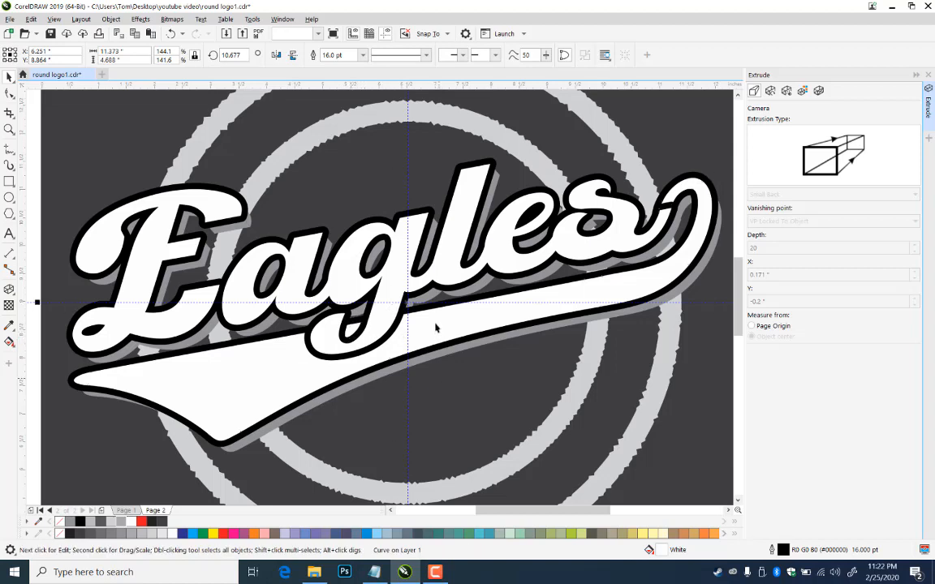
left_click(436, 324, "alt")
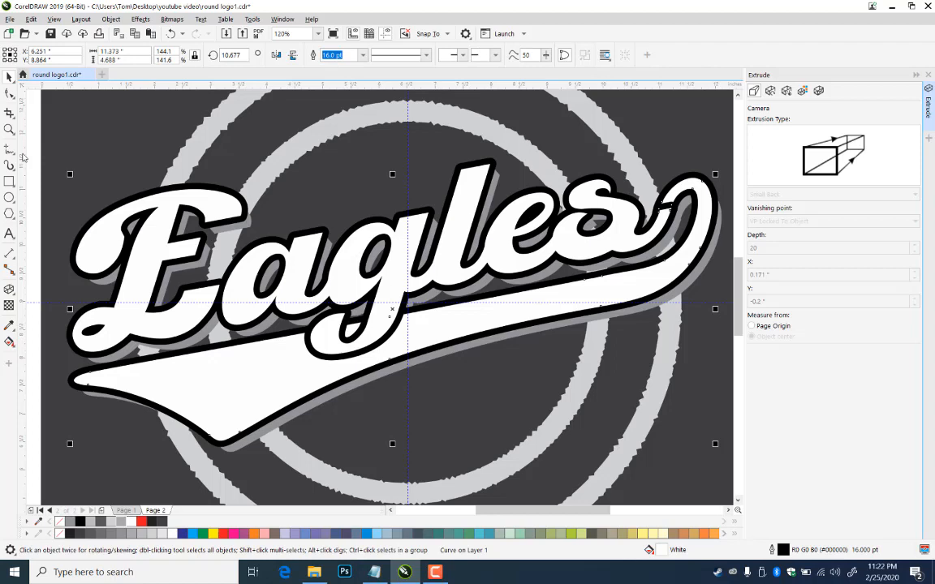
left_click(10, 93)
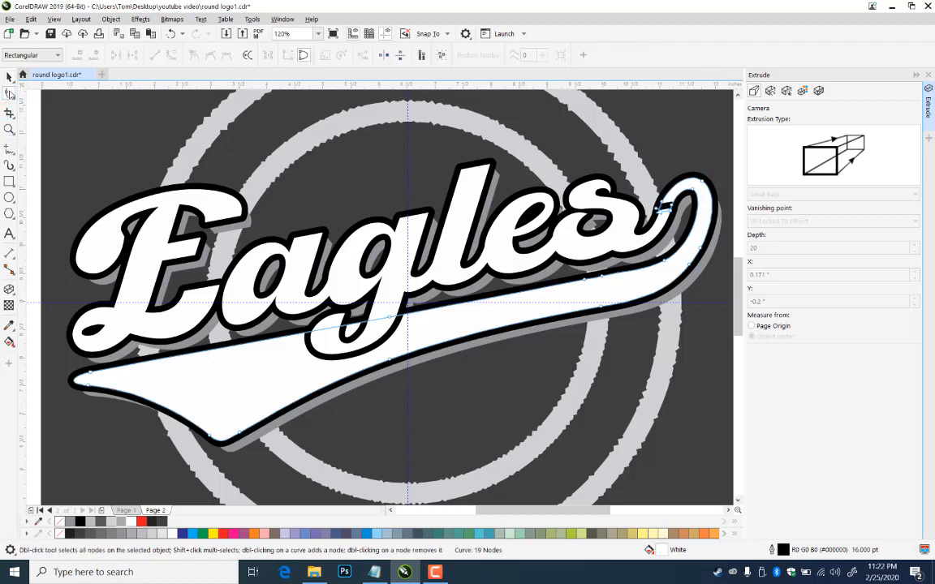
double_click(328, 327)
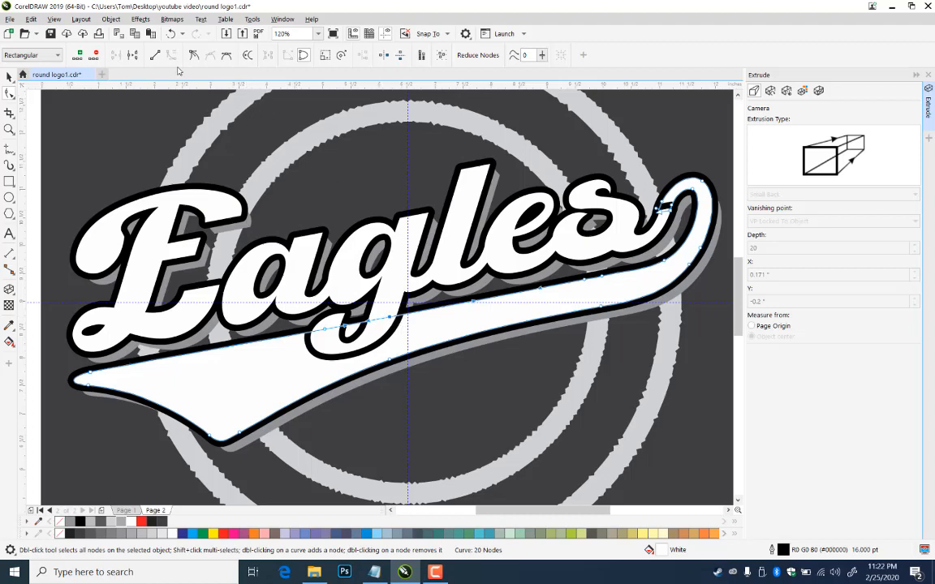
left_click(363, 327)
left_click_drag(362, 327, 324, 327)
left_click_drag(341, 326, 350, 353)
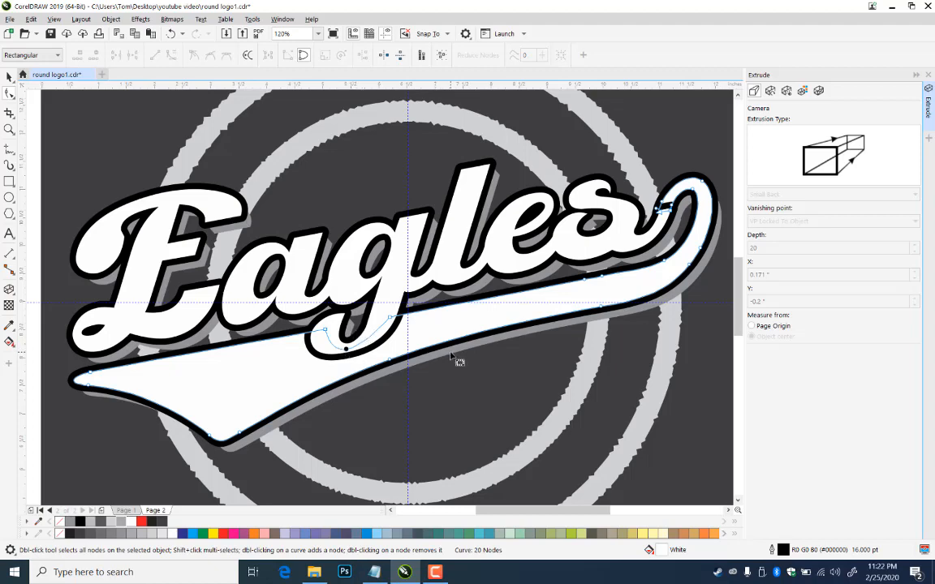
left_click(9, 75)
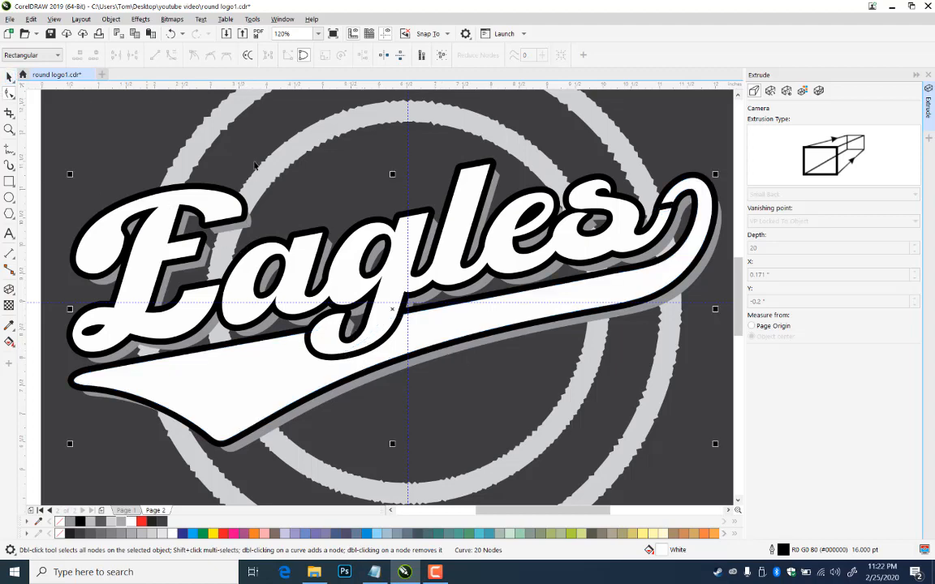
left_click(500, 361)
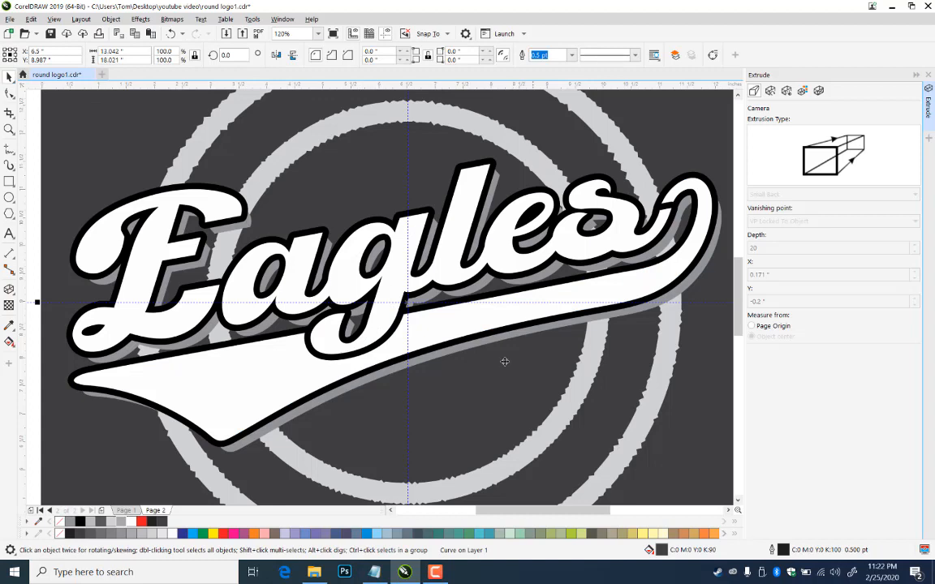
- Set the outline colour of the lettering and swoosh extrusions to the 50% grey sampled from their fill
left_click(676, 299)
left_click(655, 255, "shift")
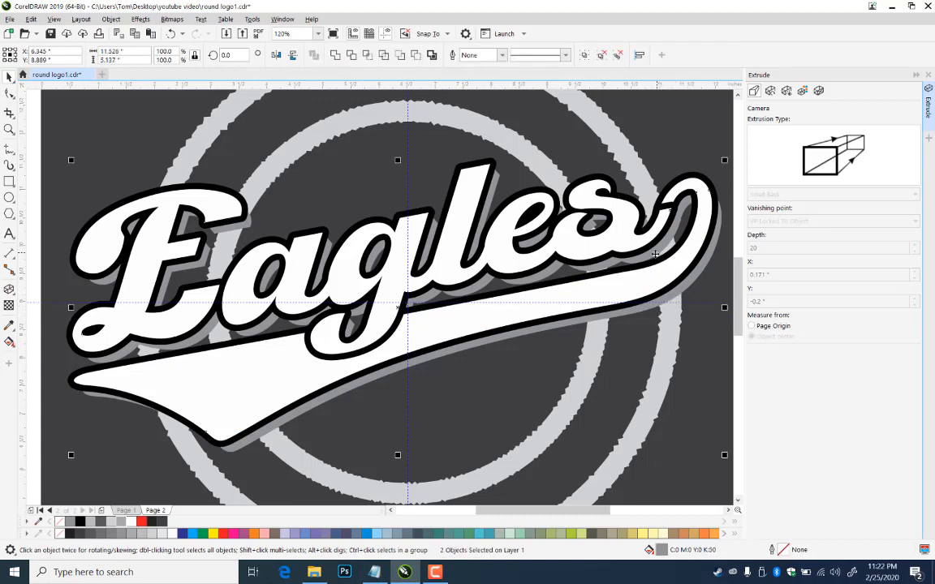
double_click(786, 551)
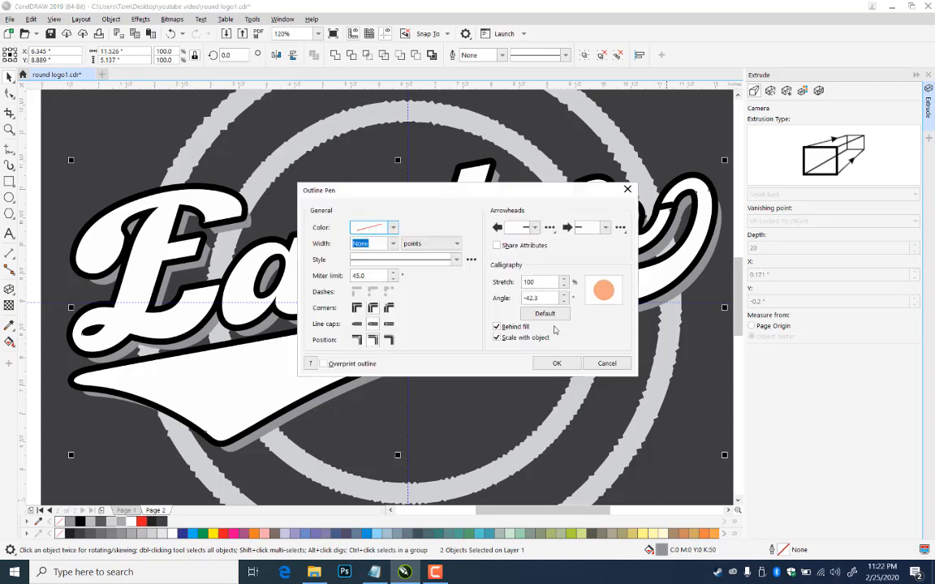
left_click(392, 228)
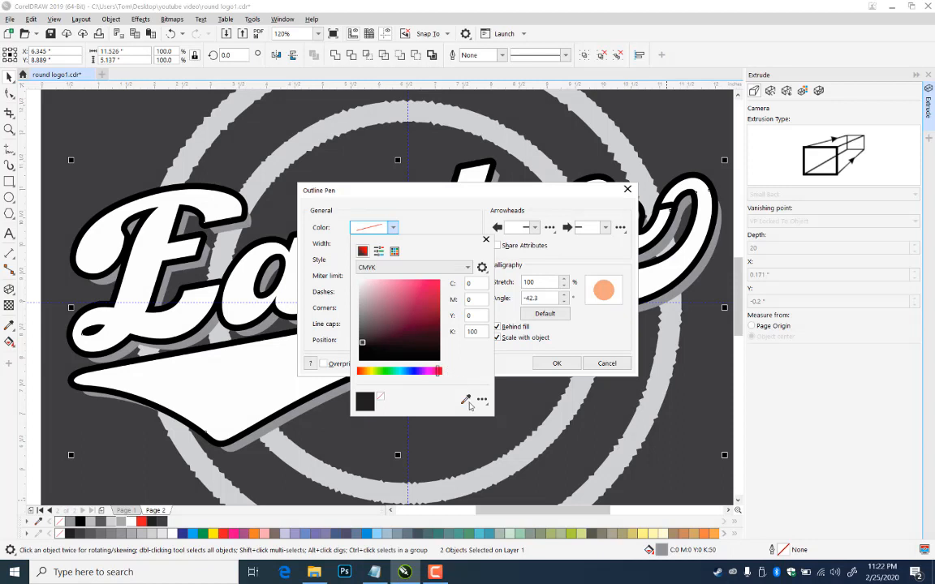
left_click(466, 399)
left_click(336, 407)
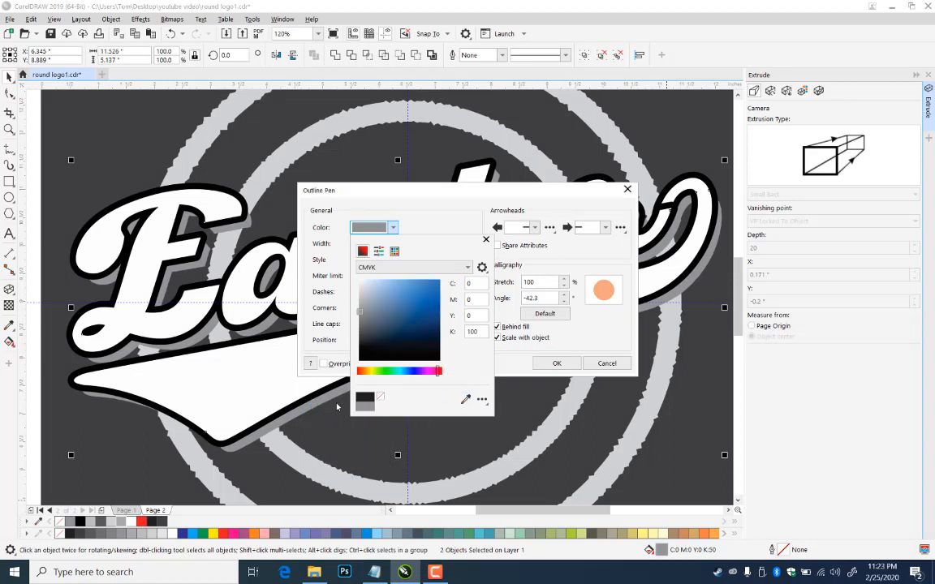
left_click(394, 251)
left_click(393, 228)
- Make the outline of both extrusions 8 pt wide with round corners
left_click(391, 243)
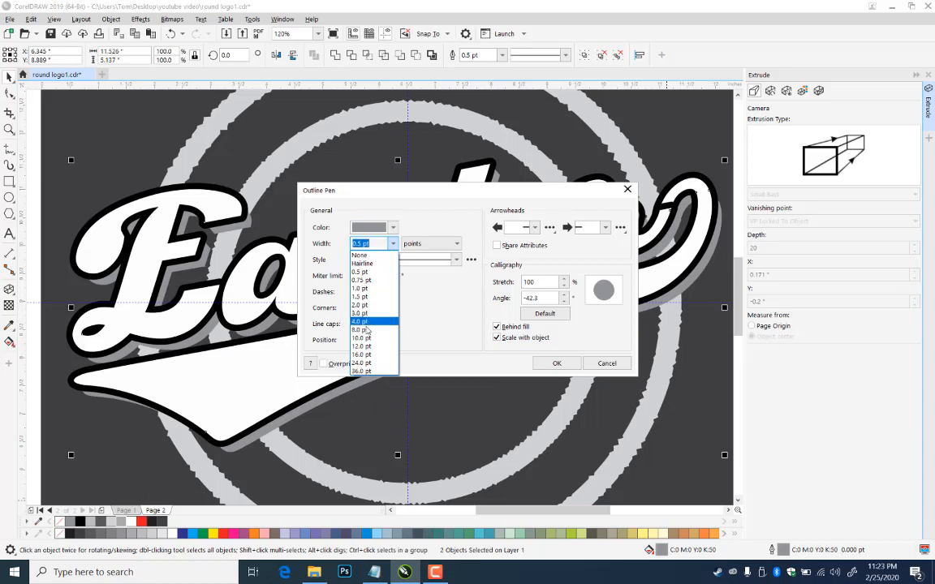
left_click(361, 329)
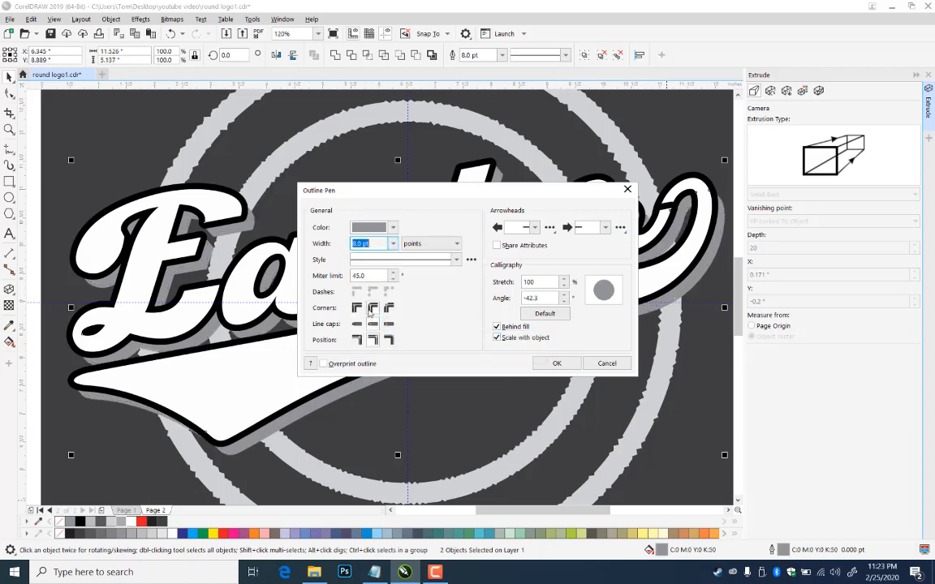
left_click(372, 308)
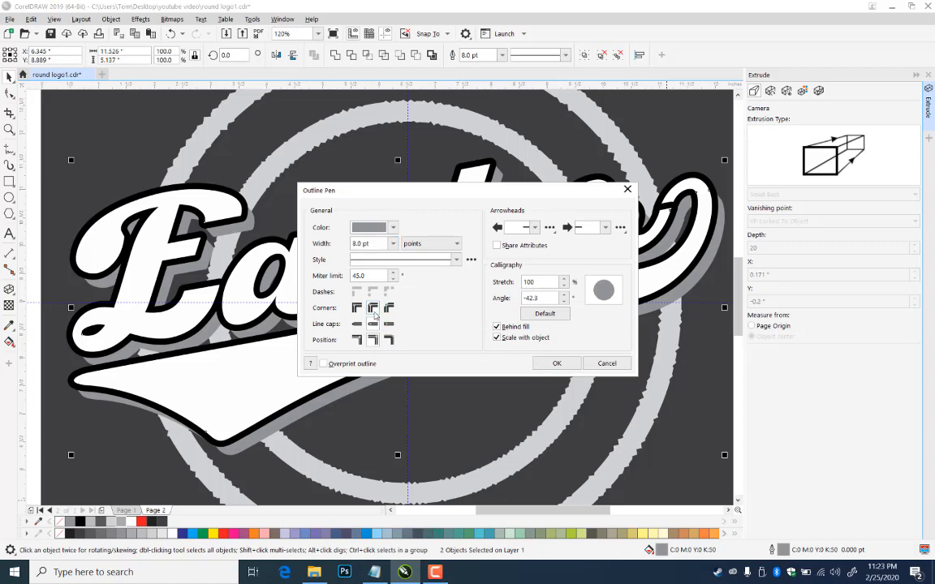
left_click(554, 364)
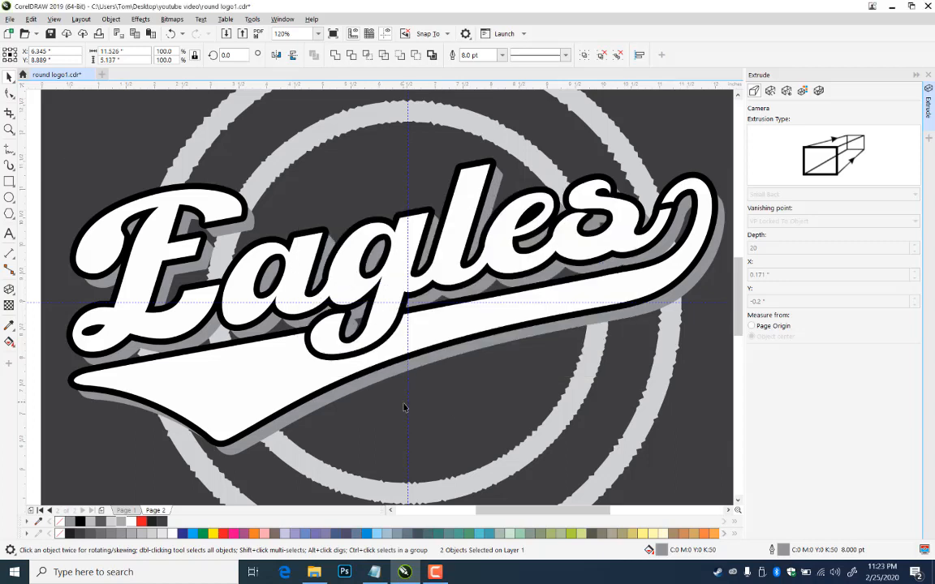
left_click(404, 407)
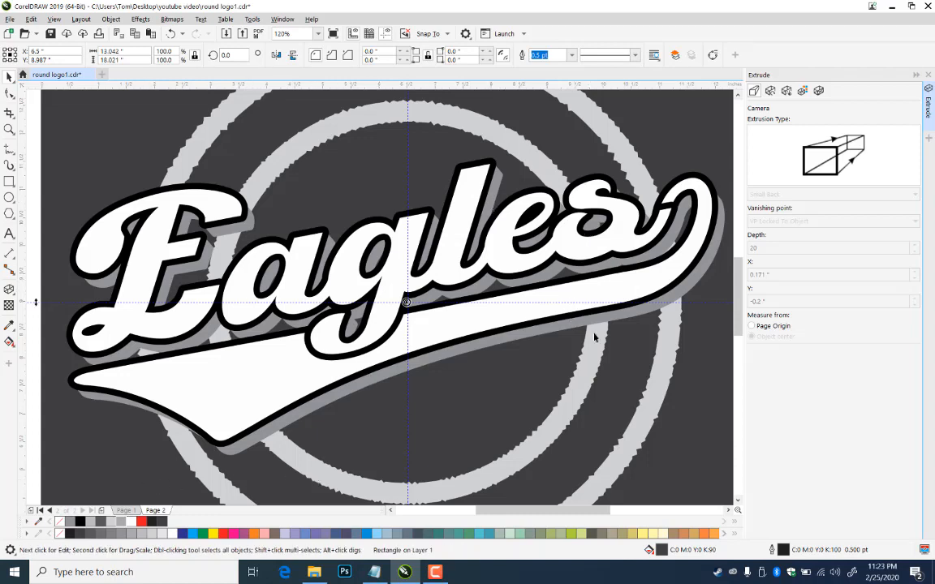
- Place a copy of the swoosh in front of the lettering and remove the copy's outline
left_click(662, 276)
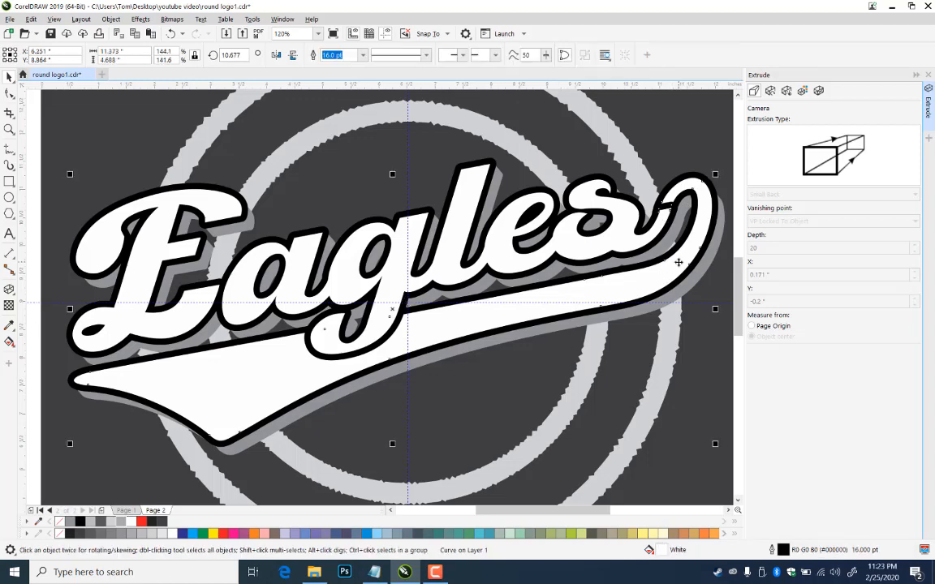
key("shift+Page_Up")
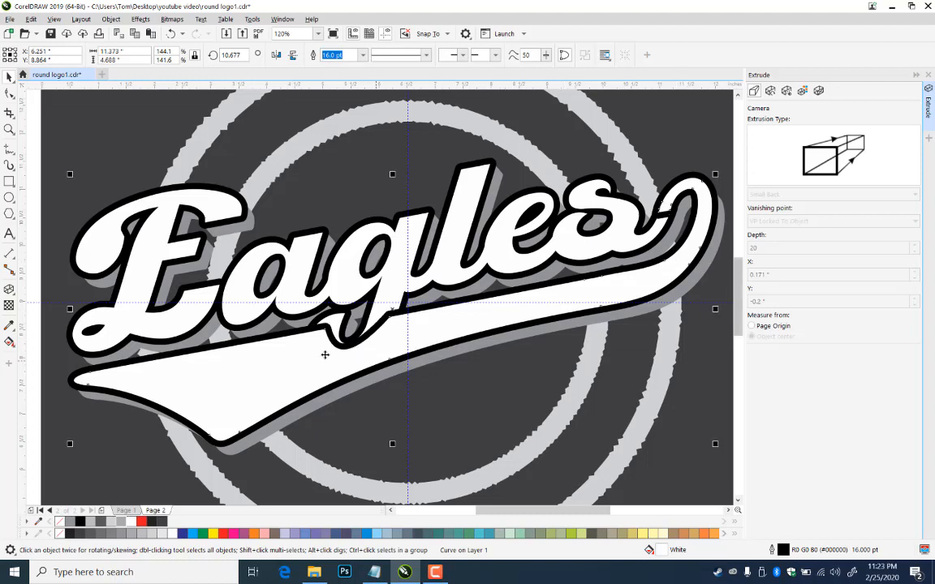
right_click(60, 522)
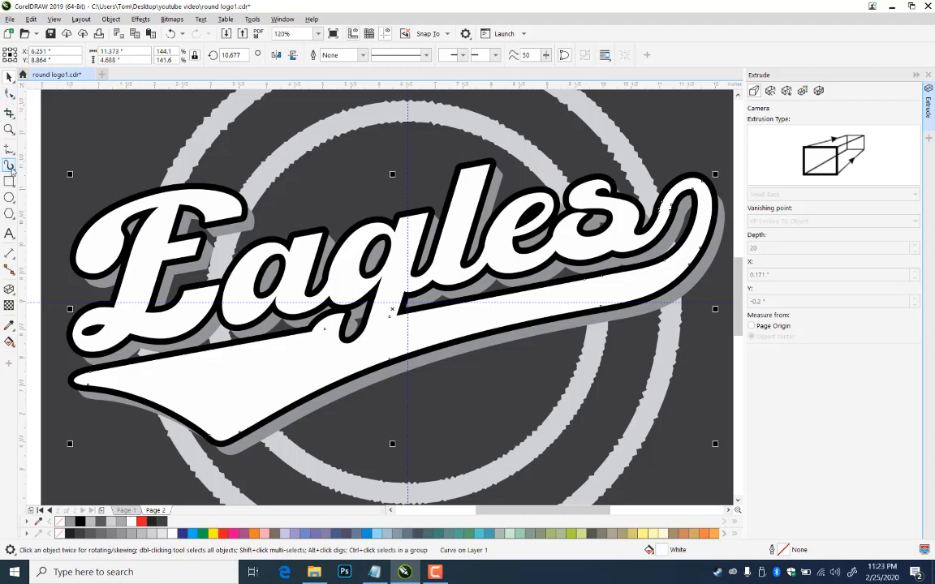
- Draw a closed straight-sided shape about 10.65 by 5.76 inches around all but the swoosh's curled end, and trim the front swoosh copy with it
left_click(9, 149)
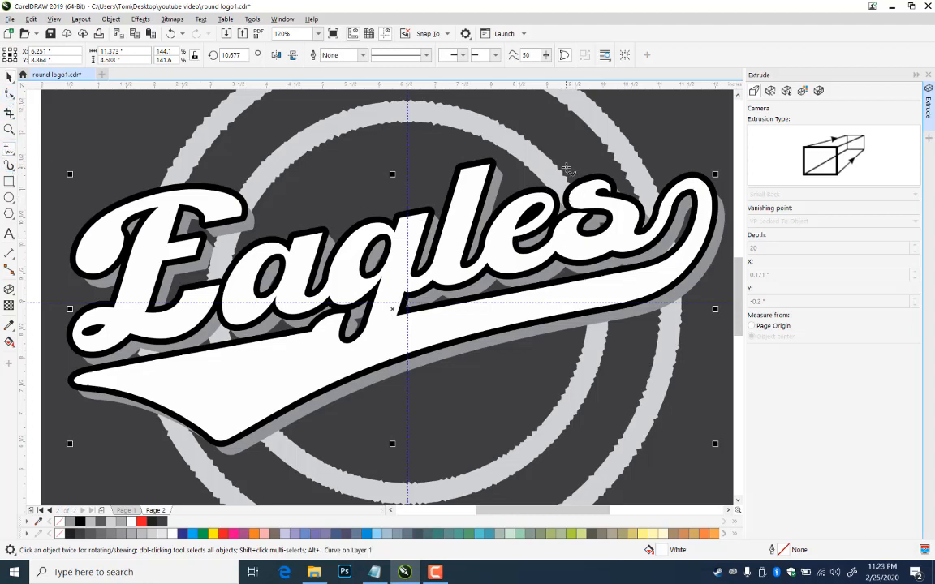
double_click(653, 382)
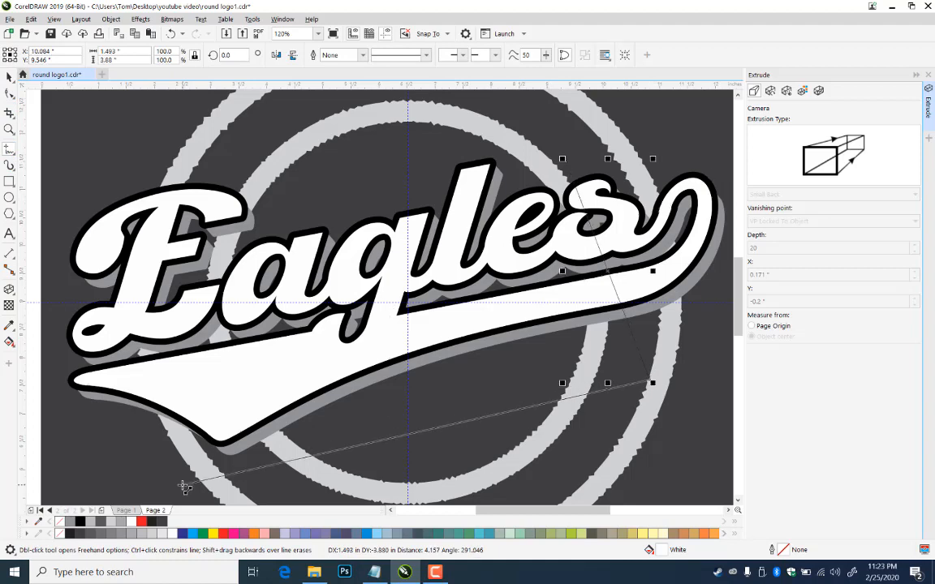
left_click(54, 390)
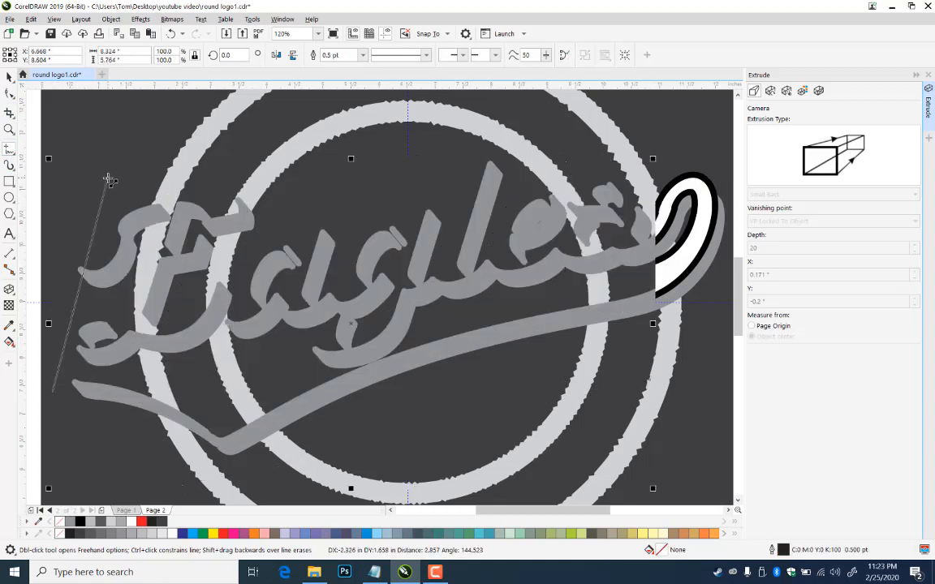
left_click(109, 180)
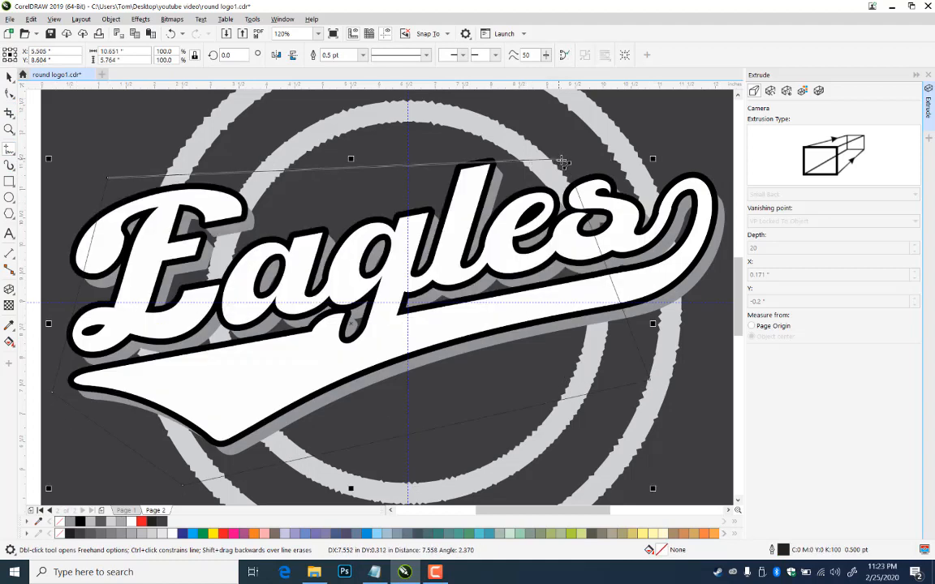
double_click(566, 164)
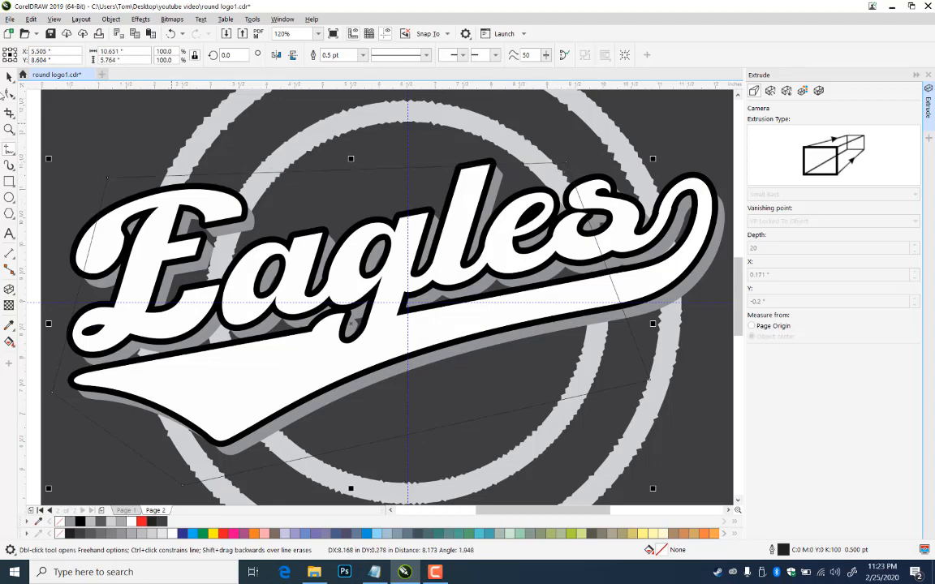
left_click(649, 286, "shift")
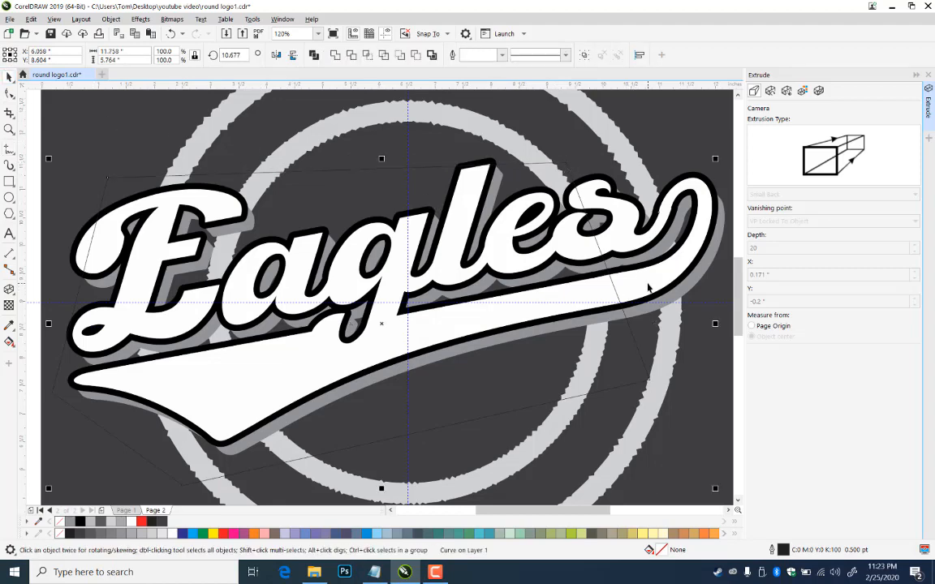
left_click(351, 56)
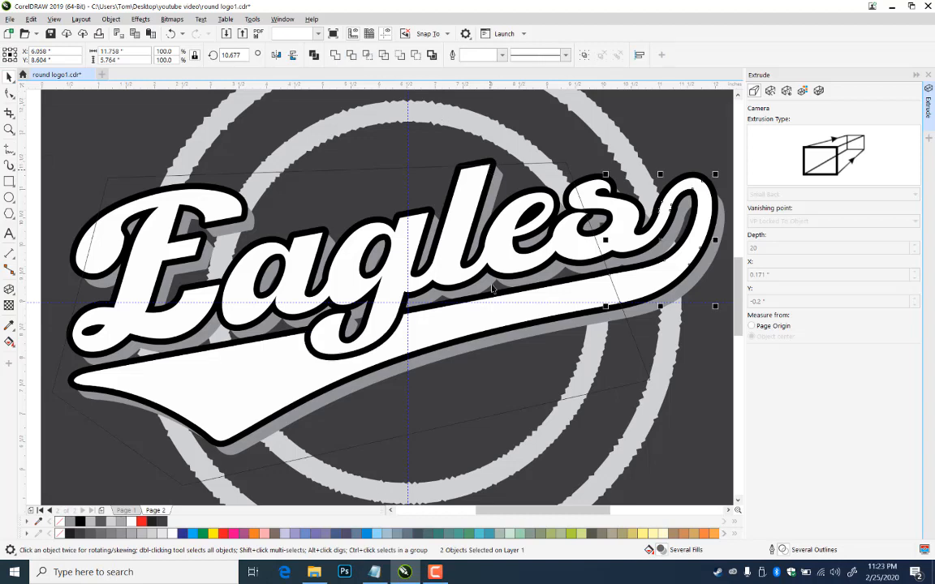
- Delete the straight-sided cutting shape around the lettering and save the drawing
left_click(605, 162)
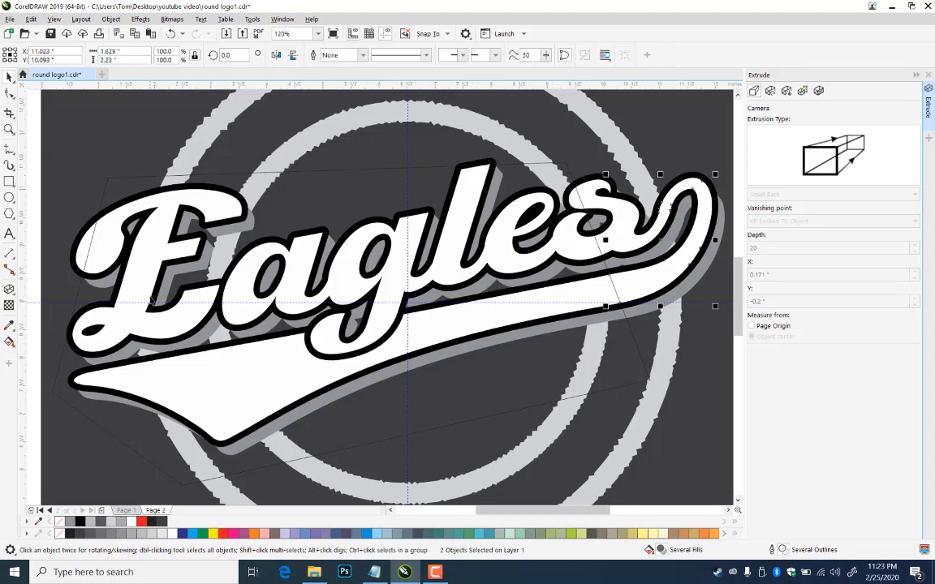
left_click(568, 170)
key("Delete")
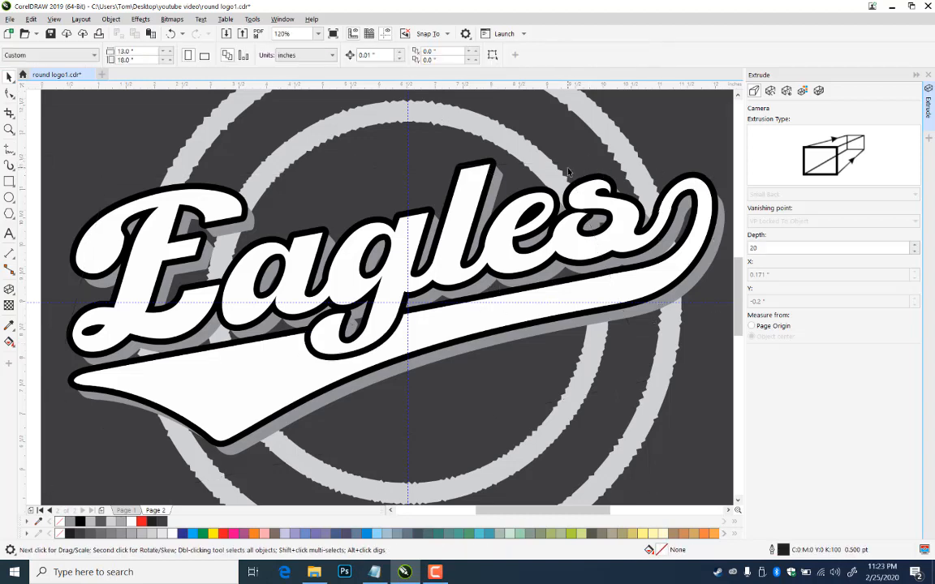
left_click(50, 33)
- Weld copies of the Eagles lettering and the swoosh into one white curve with no outline
left_click(9, 131)
right_click(393, 297)
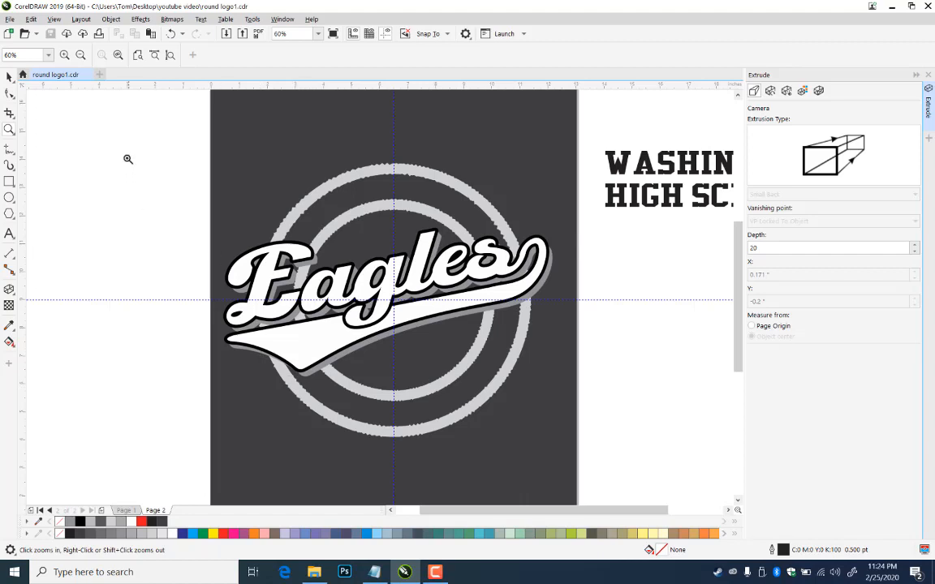
left_click_drag(202, 189, 629, 391)
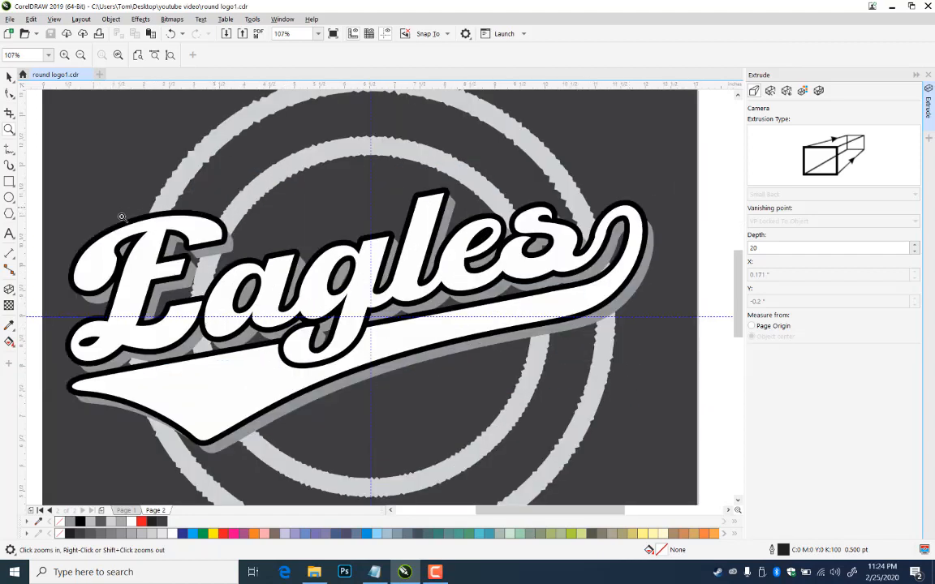
left_click(9, 76)
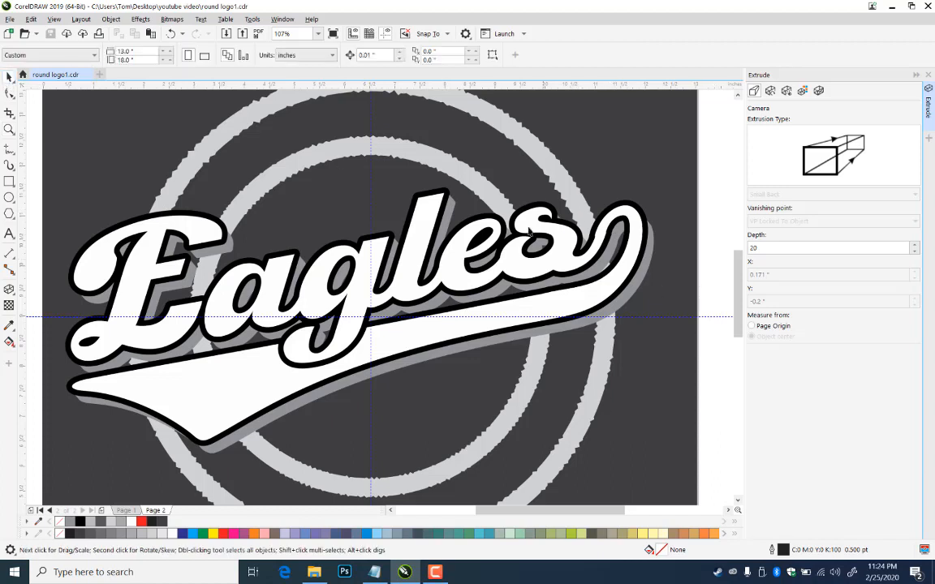
left_click(197, 225)
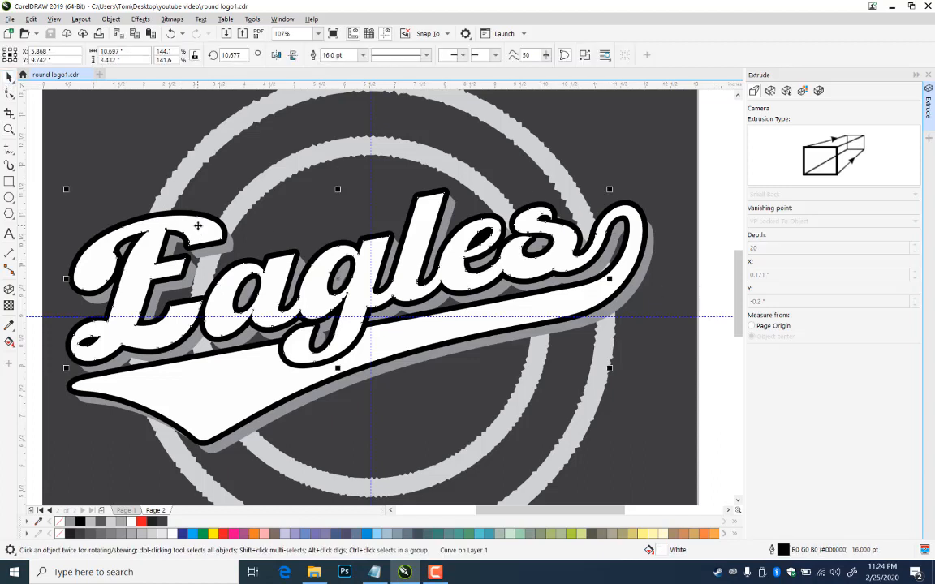
left_click(254, 379, "shift")
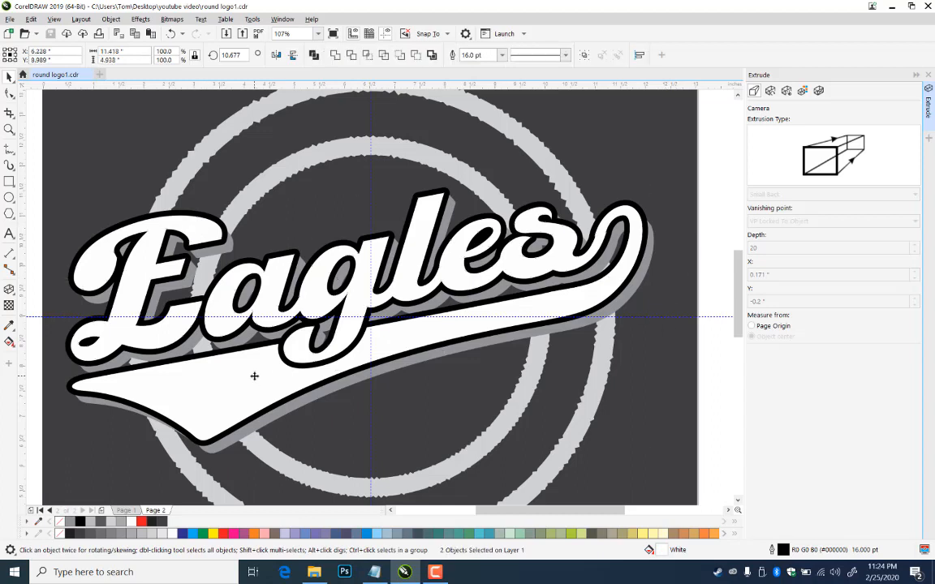
key("c")
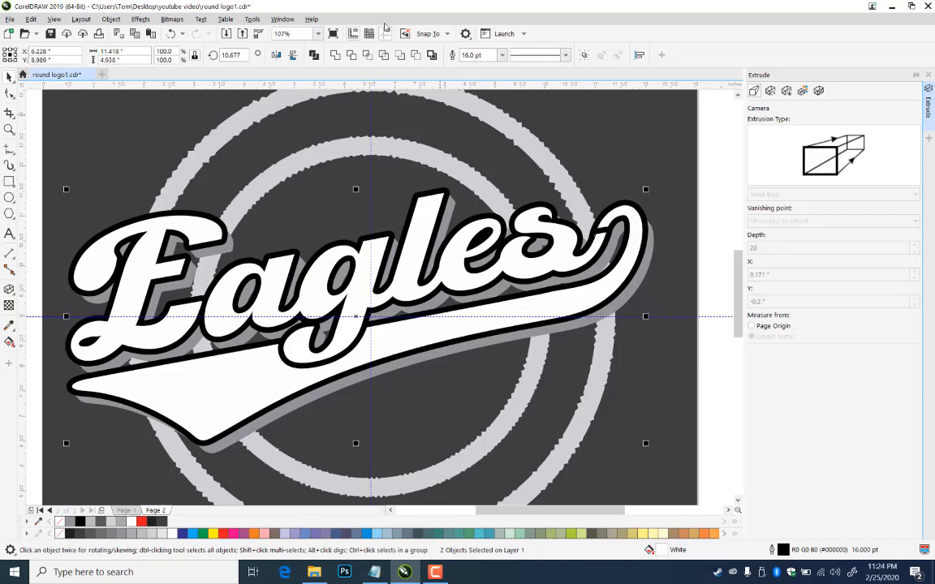
key("ctrl+l")
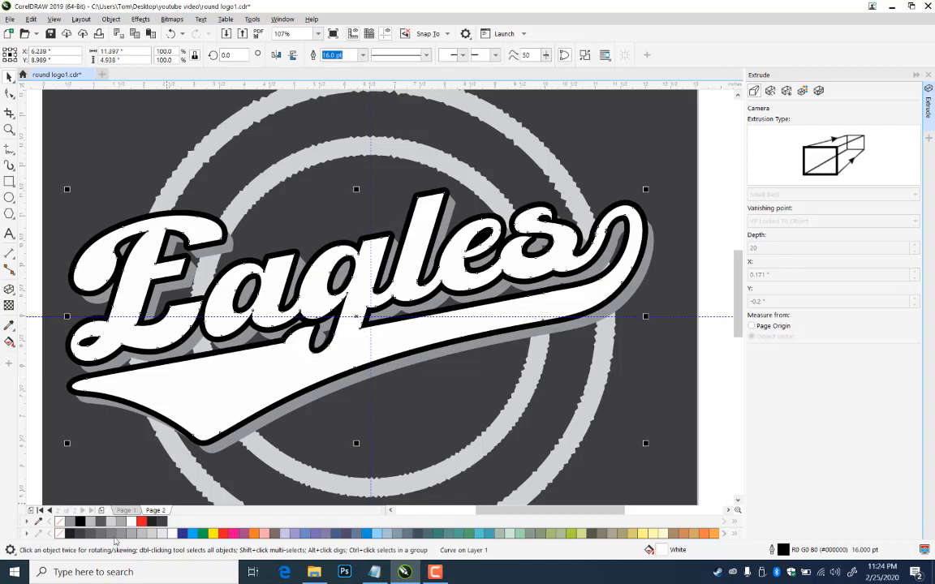
right_click(60, 523)
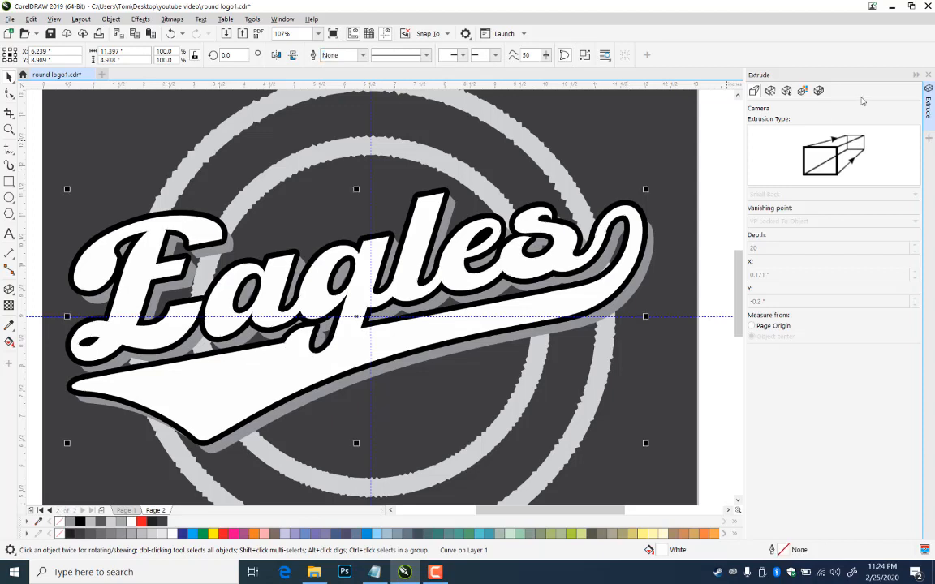
- Save the drawing and apply a one-step outside contour with a 0.21-inch offset to the welded Eagles and swoosh curve
left_click(140, 19)
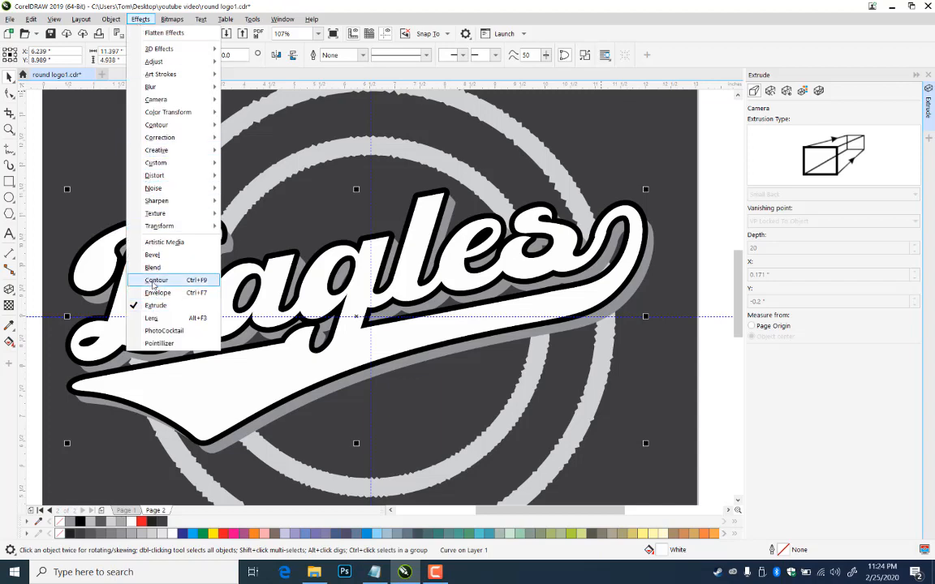
left_click(156, 280)
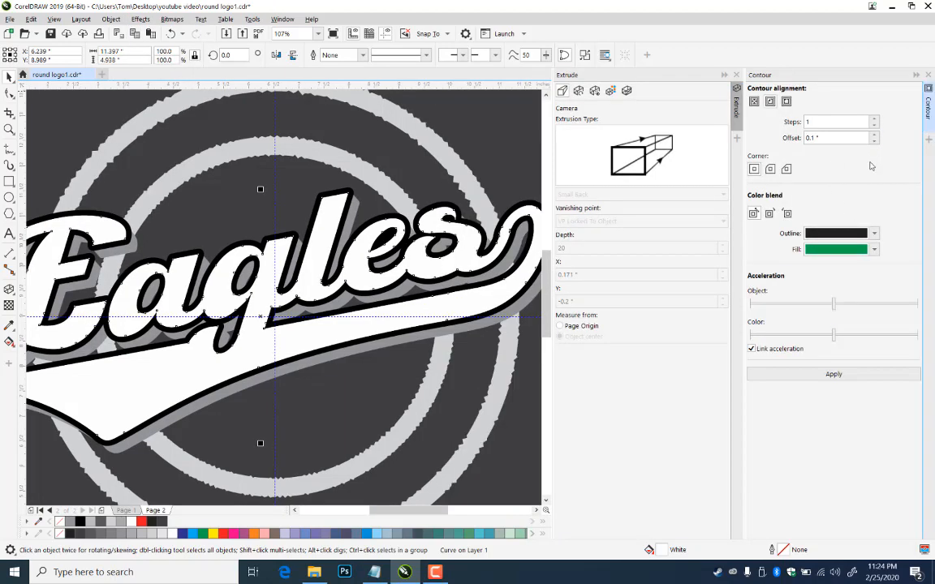
left_click(786, 102)
left_click(875, 136)
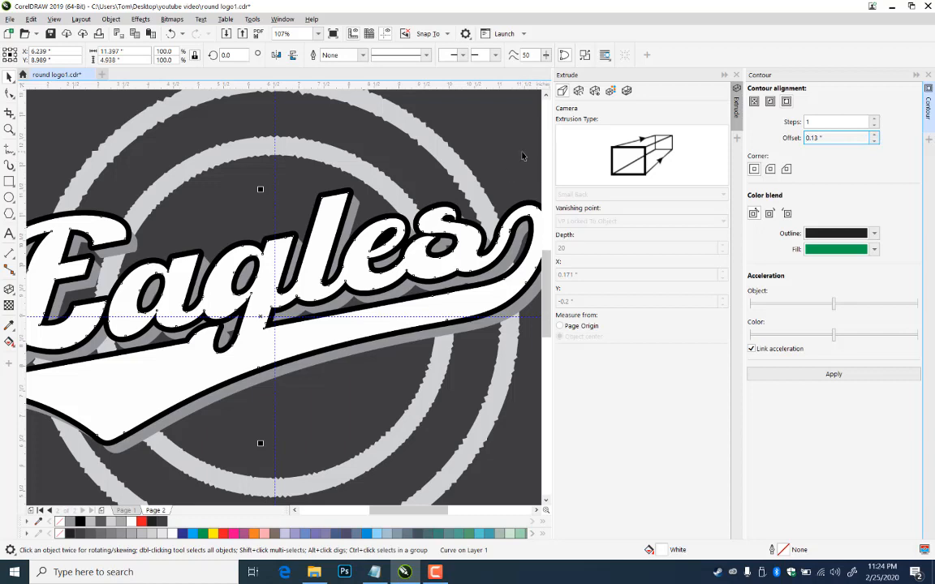
left_click(522, 156)
key("ctrl+s")
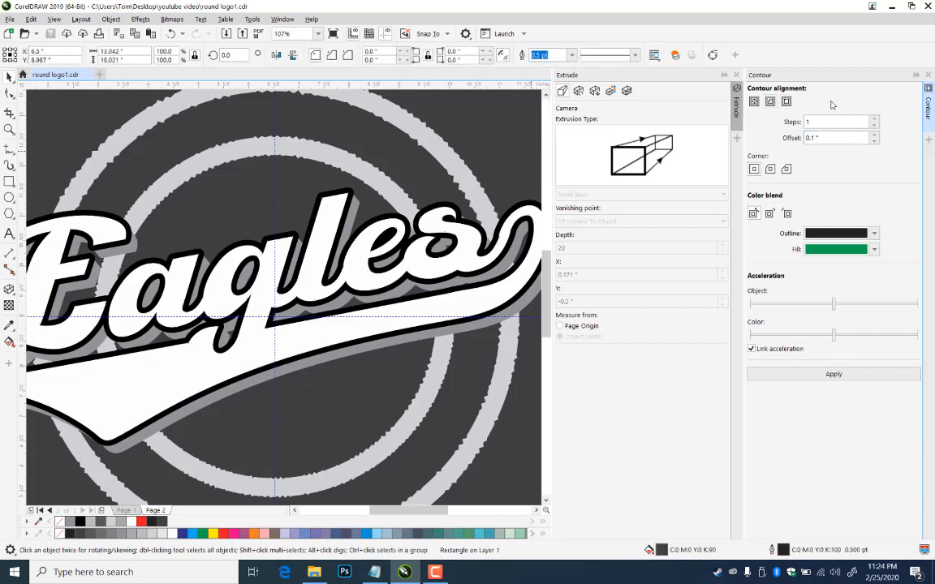
left_click(421, 233)
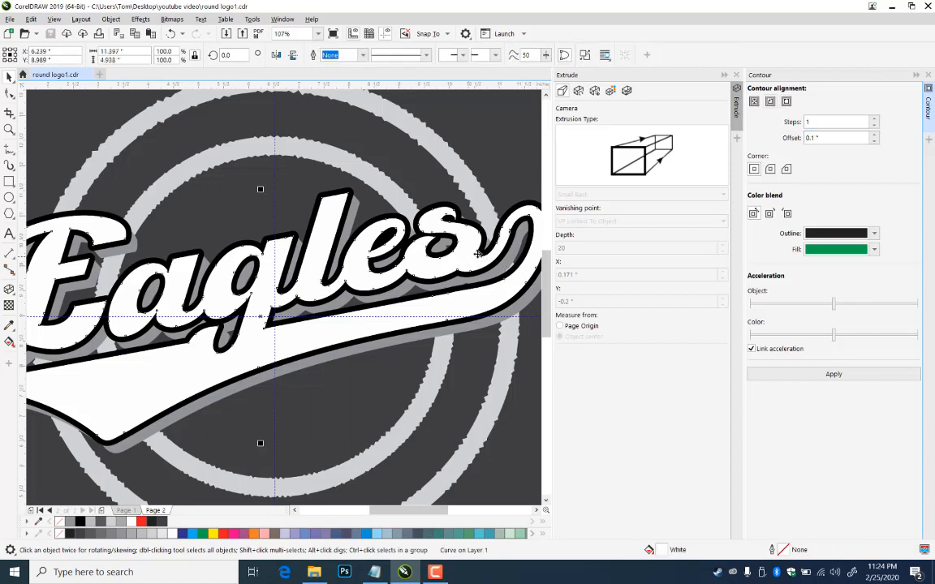
left_click(876, 135)
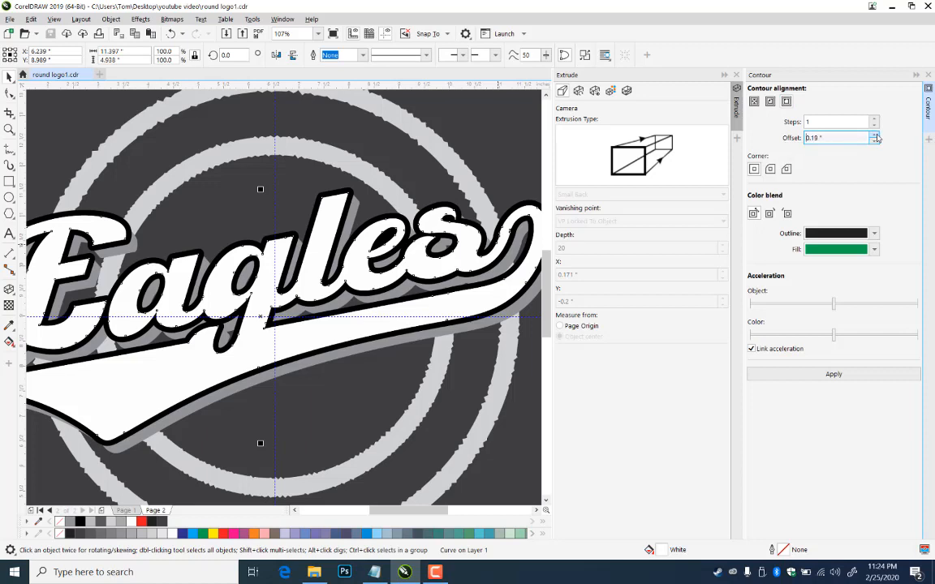
left_click(833, 374)
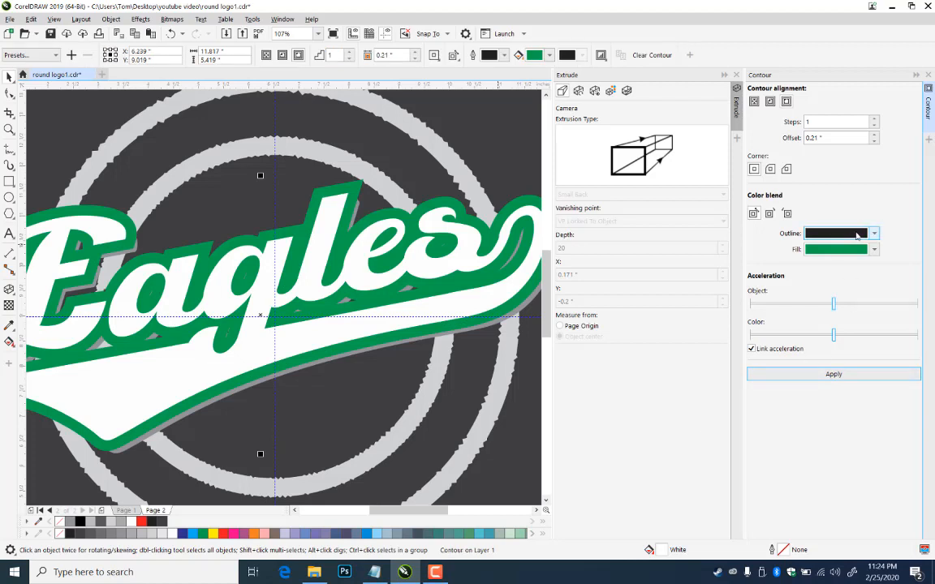
- Set the lettering's contour offset to 0.32 inch and give the contour rounded corners
left_click(875, 138)
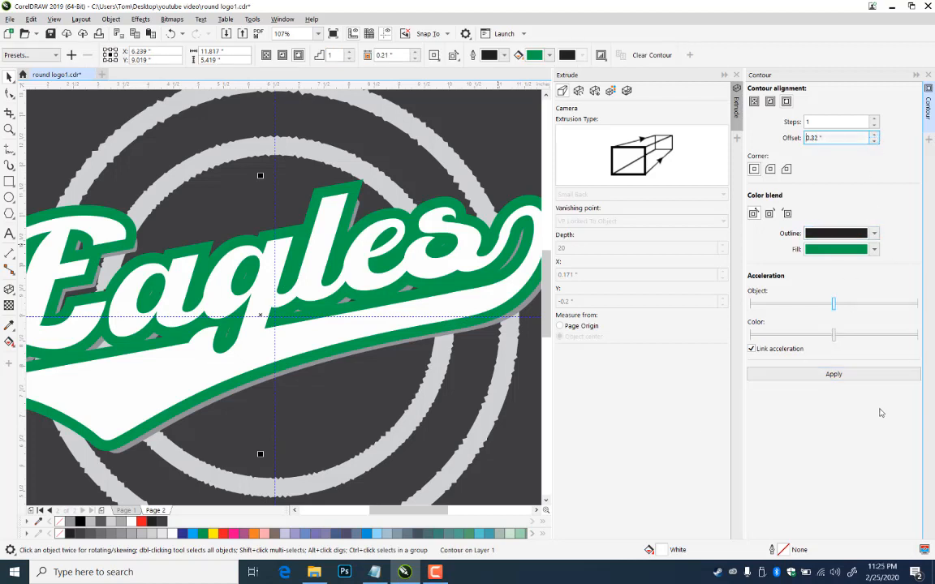
left_click(868, 375)
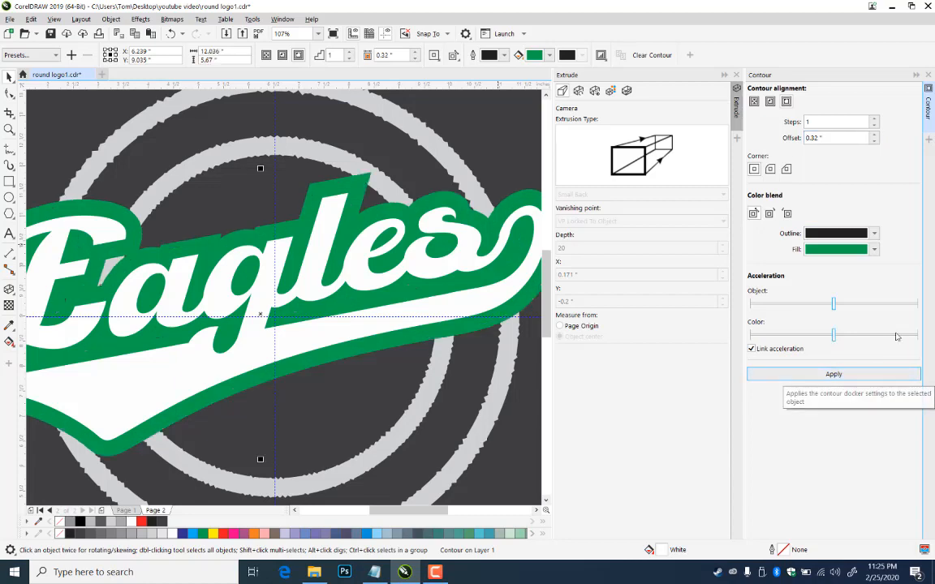
left_click_drag(213, 330, 322, 315)
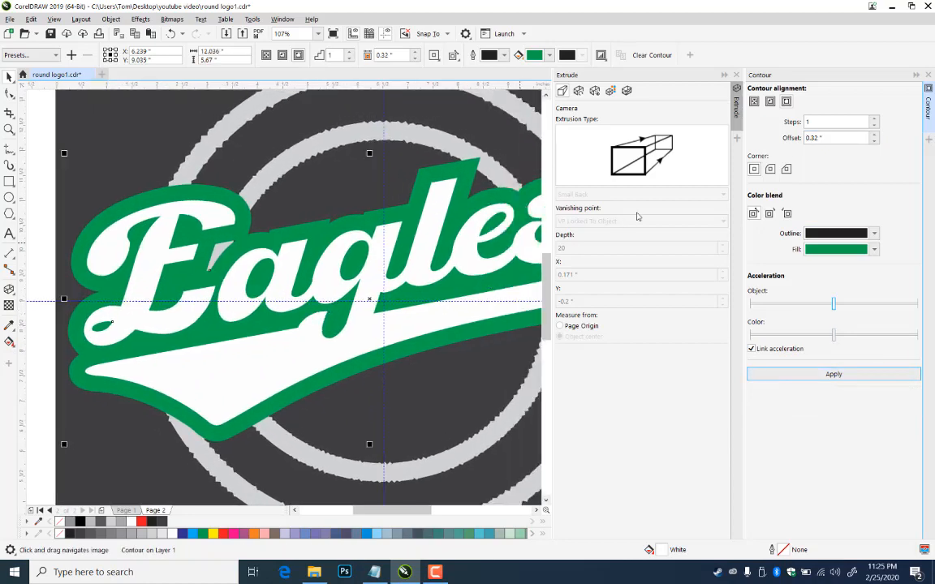
left_click(768, 169)
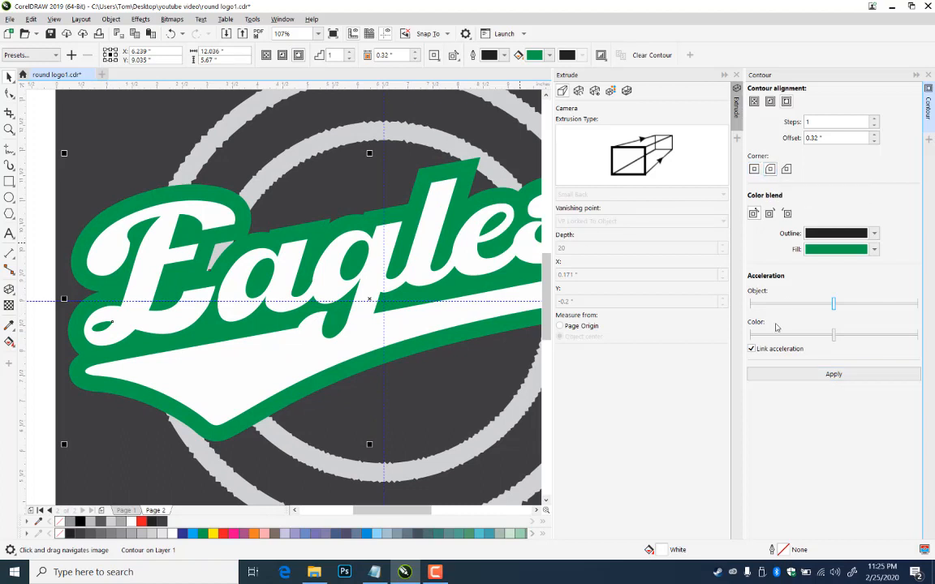
left_click(833, 374)
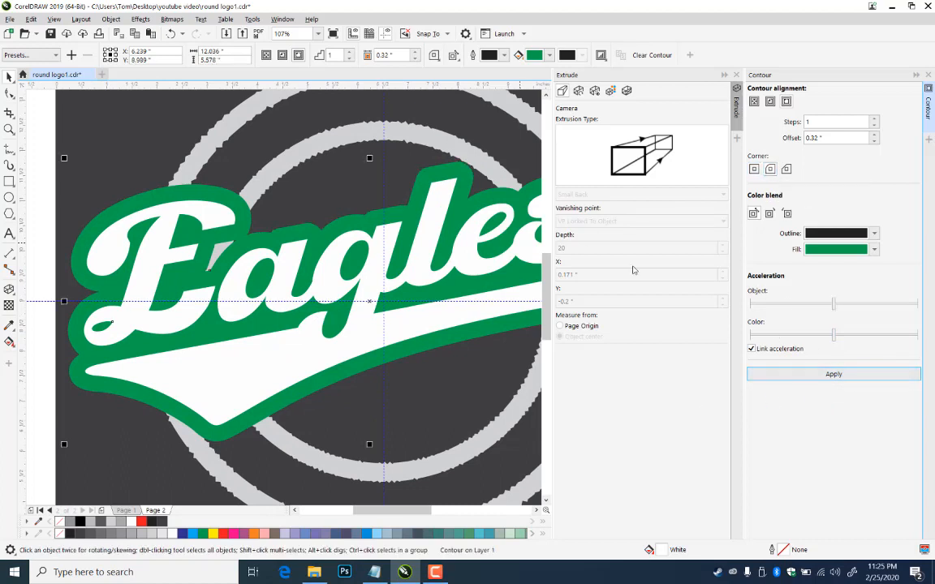
- Try a 0.4-inch offset on the rounded contour, and set it back to 0.32 inch
left_click(875, 135)
left_click(875, 135)
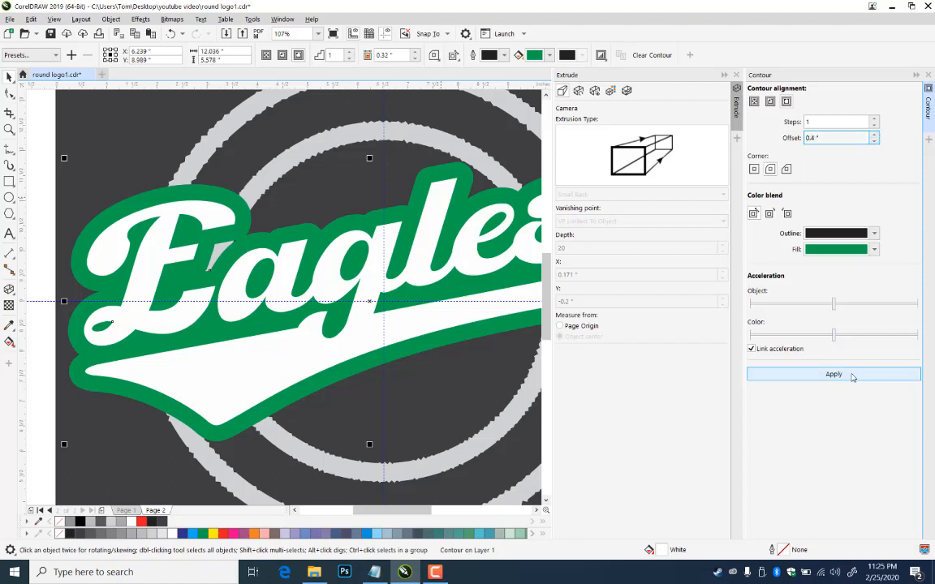
left_click(772, 374)
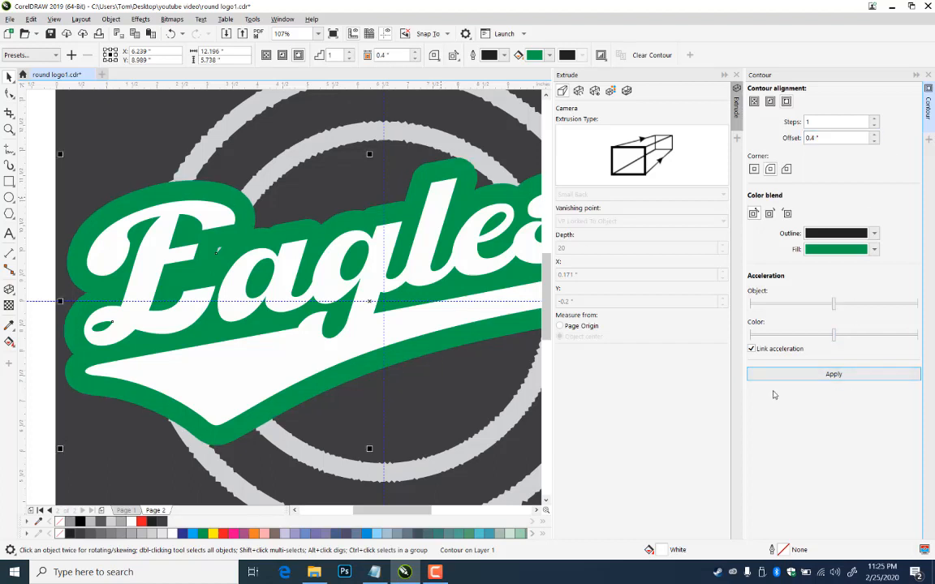
left_click(874, 141)
left_click(874, 141)
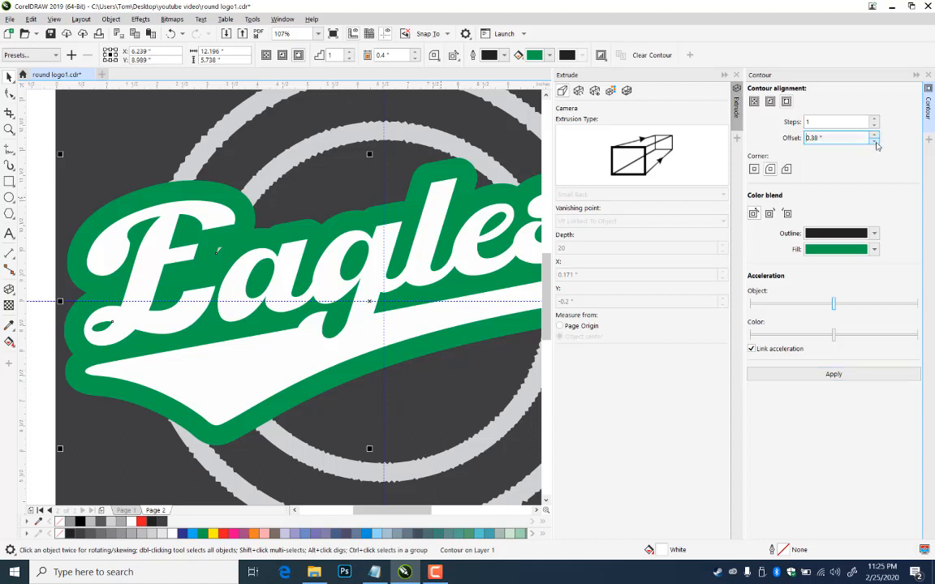
left_click(875, 142)
left_click(862, 376)
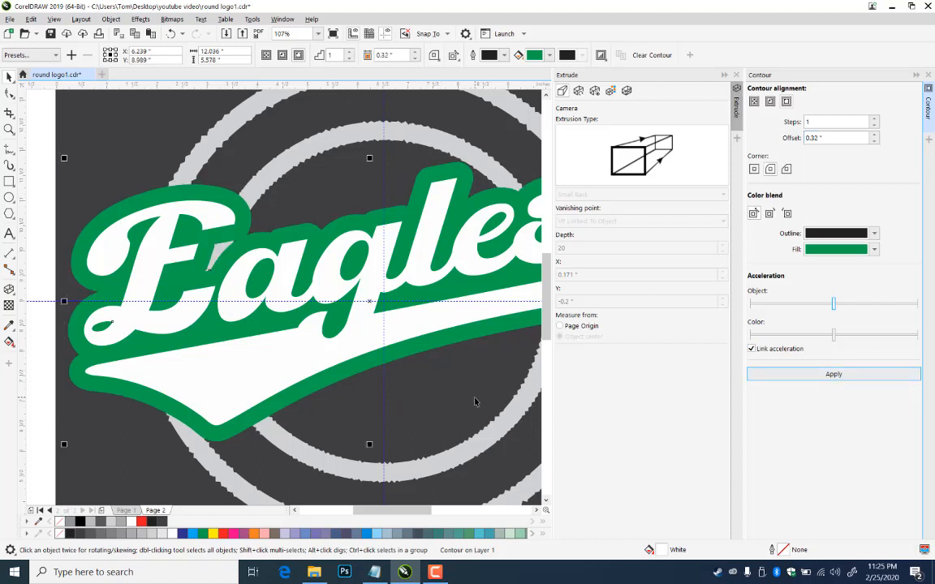
- Break the contour apart from the welded curve and place both pieces behind the lettering, just in front of the dark background
key("ctrl+k")
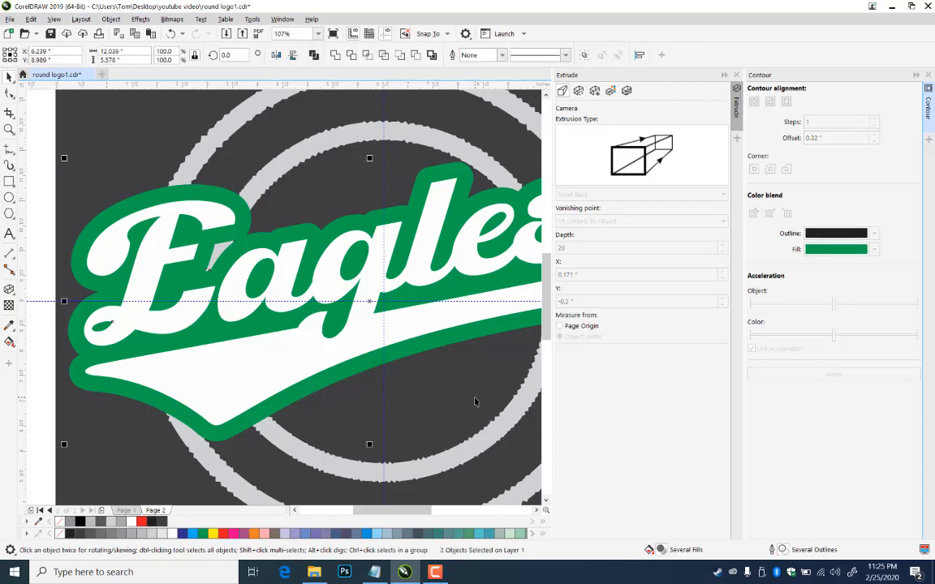
key("shift+Page_Down")
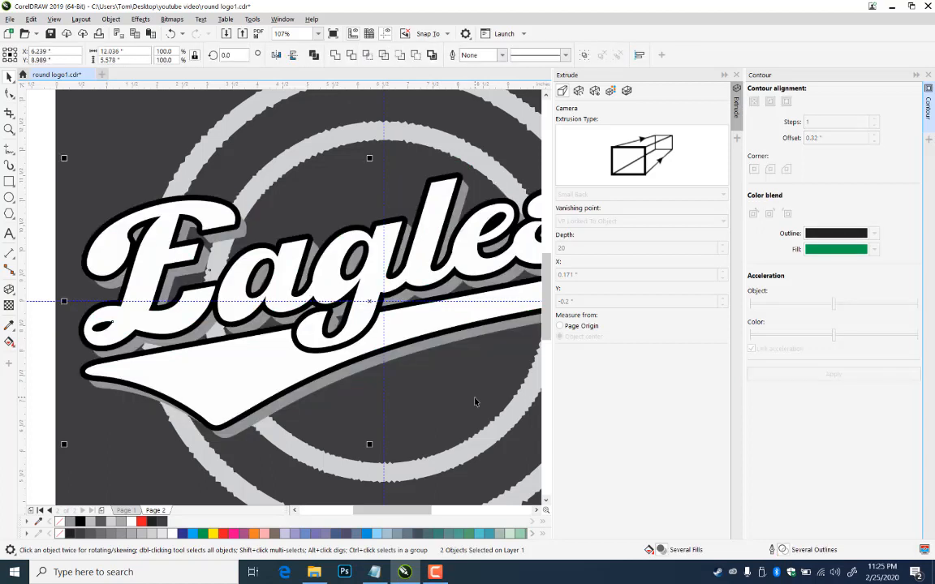
key("ctrl+Page_Up")
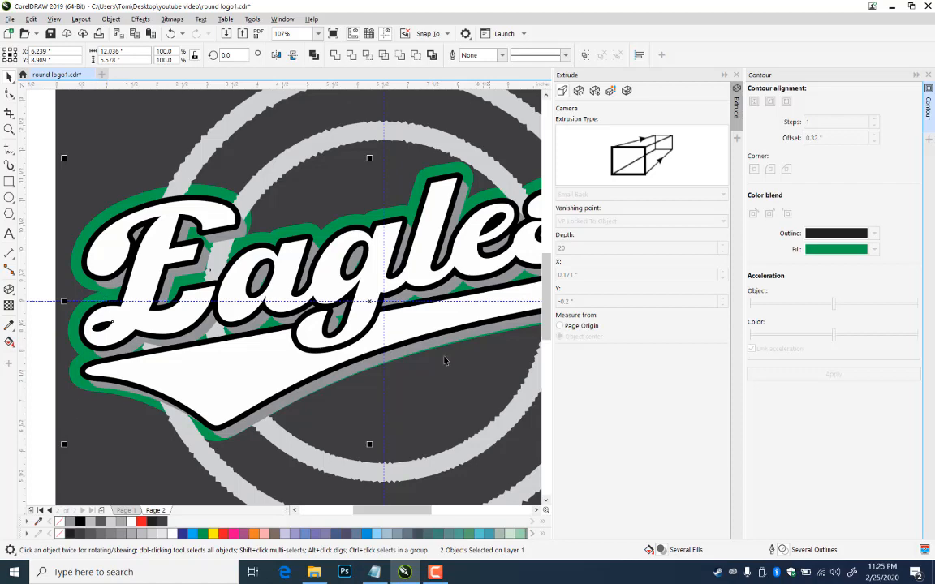
- Place a copy of the green contour shape behind the lettering, centred at about X 6.277, Y 8.775 inches
left_click_drag(484, 386, 284, 313)
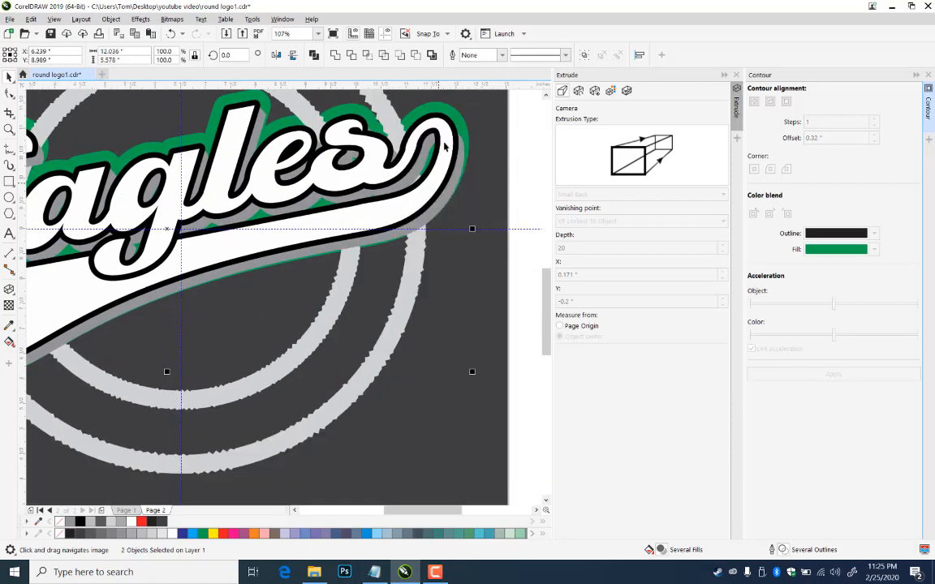
key("space")
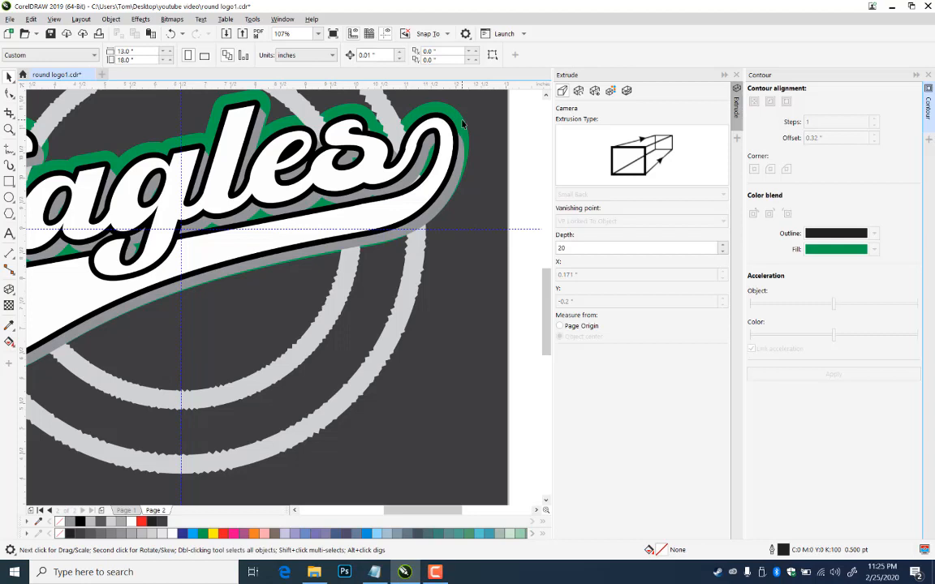
left_click(416, 112)
left_click_drag(462, 120, 464, 131)
key("shift+Page_Up")
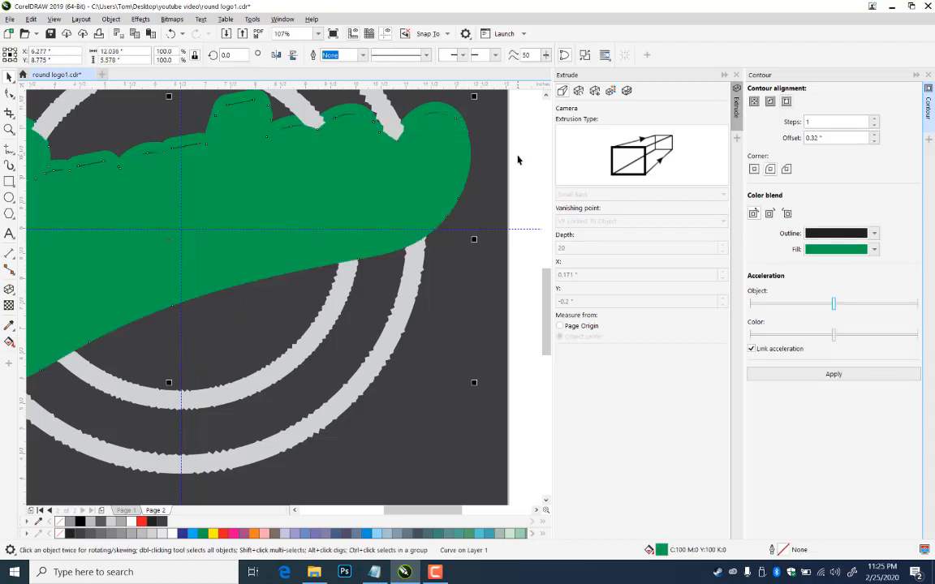
key("ctrl+z")
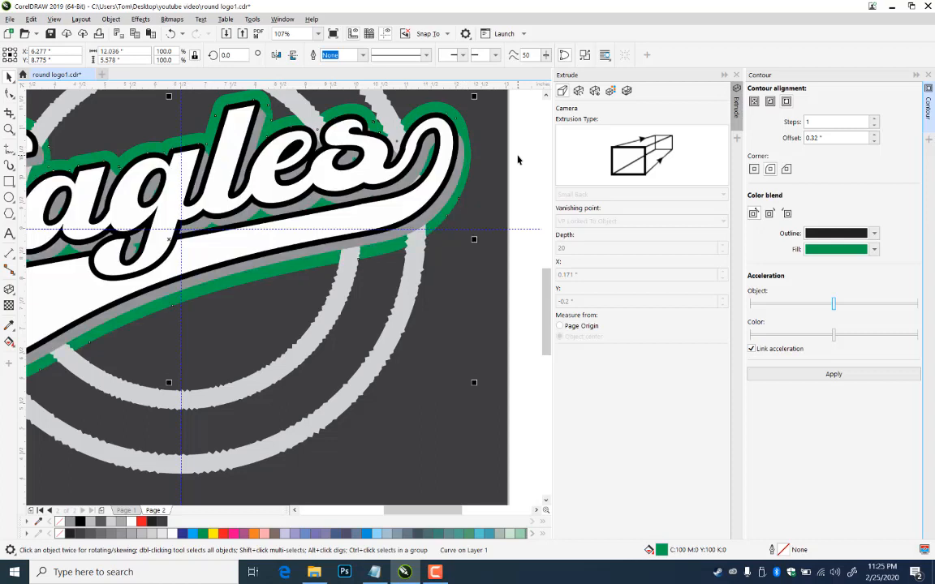
- Nudge the copied green contour shape to X 6.317, Y 8.795 inches so it borders the grey extrusion
key("Up")
key("Right")
key("Right")
key("Up")
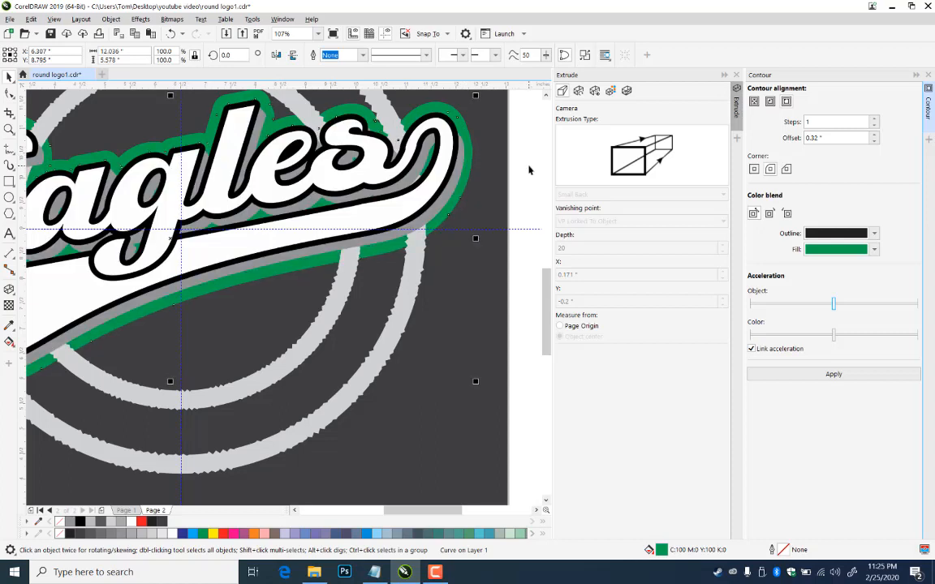
key("Up")
key("Up")
key("Up")
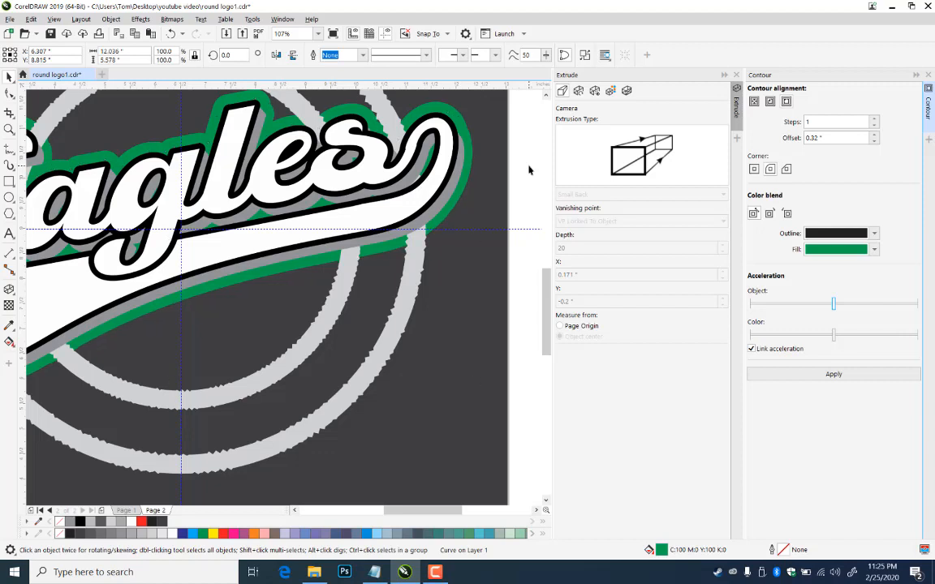
key("Right")
key("Down")
key("Down")
key("Down")
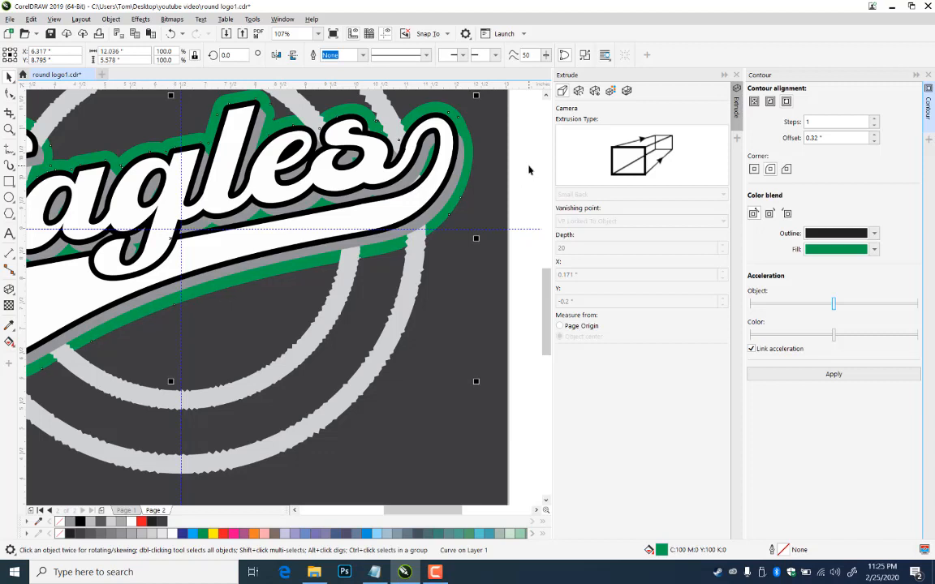
- Trim the outer grey ring with the original green contour shape
left_click(9, 129)
right_click(145, 292)
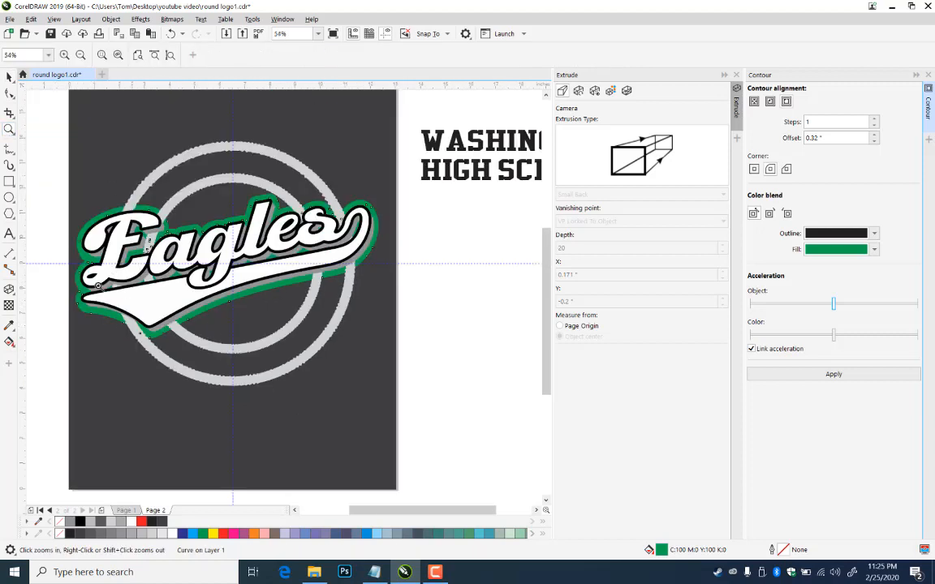
left_click_drag(93, 173, 411, 381)
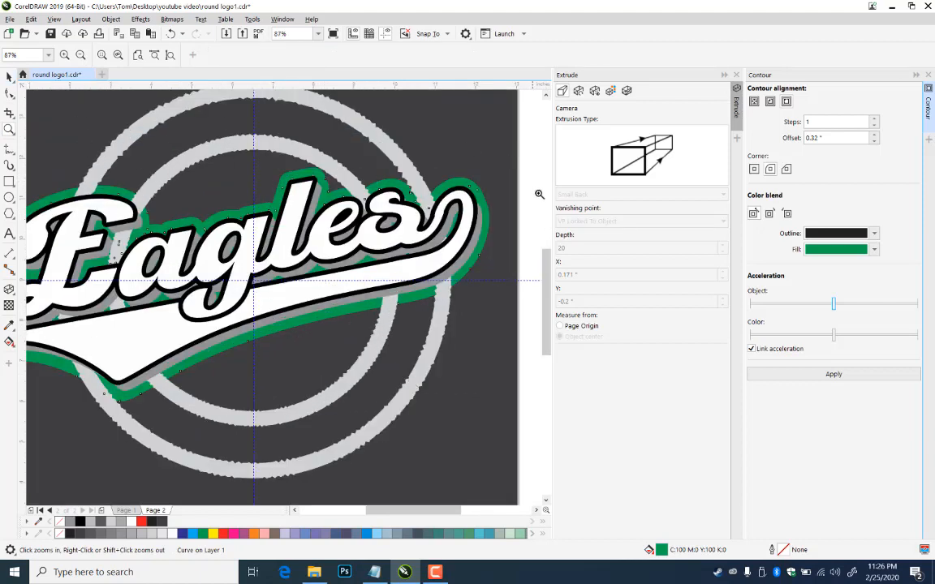
left_click(9, 75)
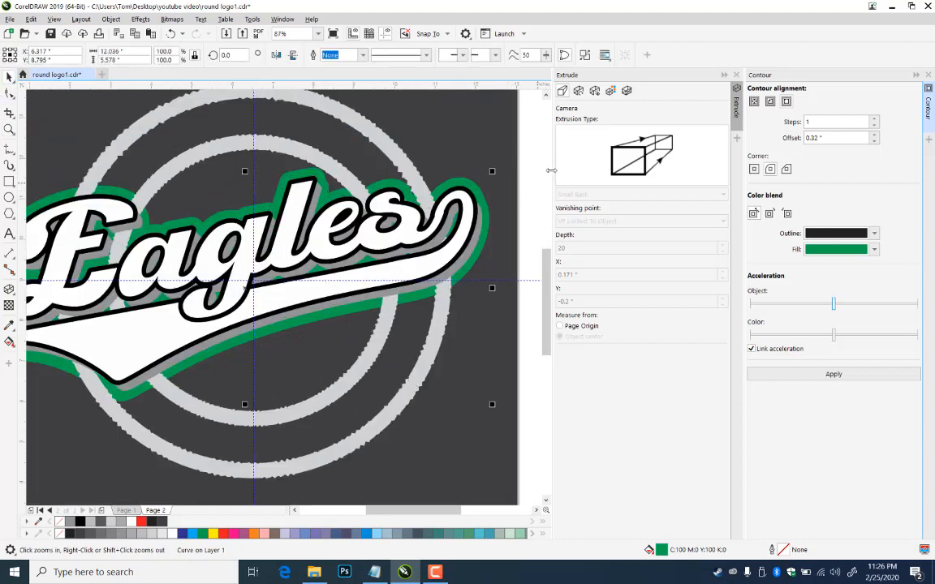
left_click(473, 188)
left_click(472, 186)
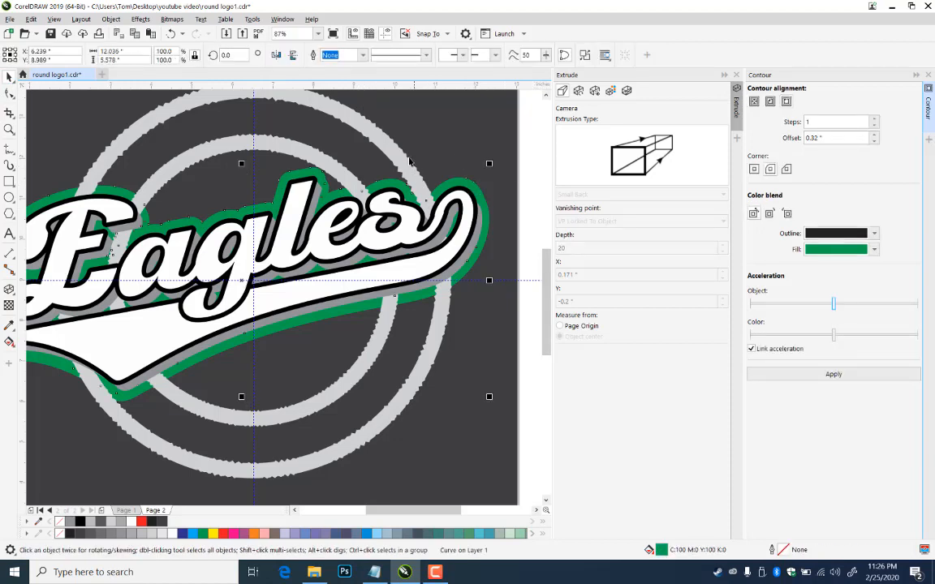
left_click(380, 143, "shift")
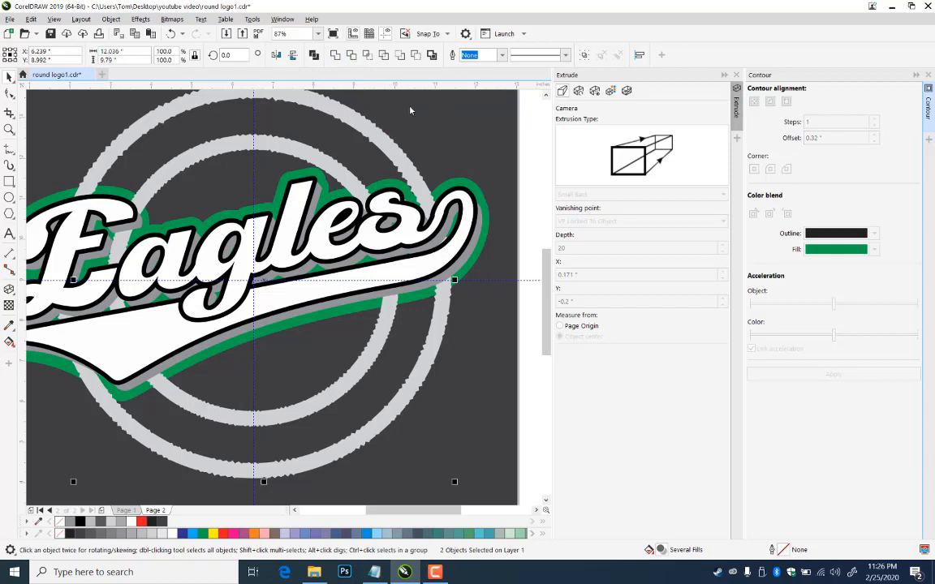
left_click(483, 239)
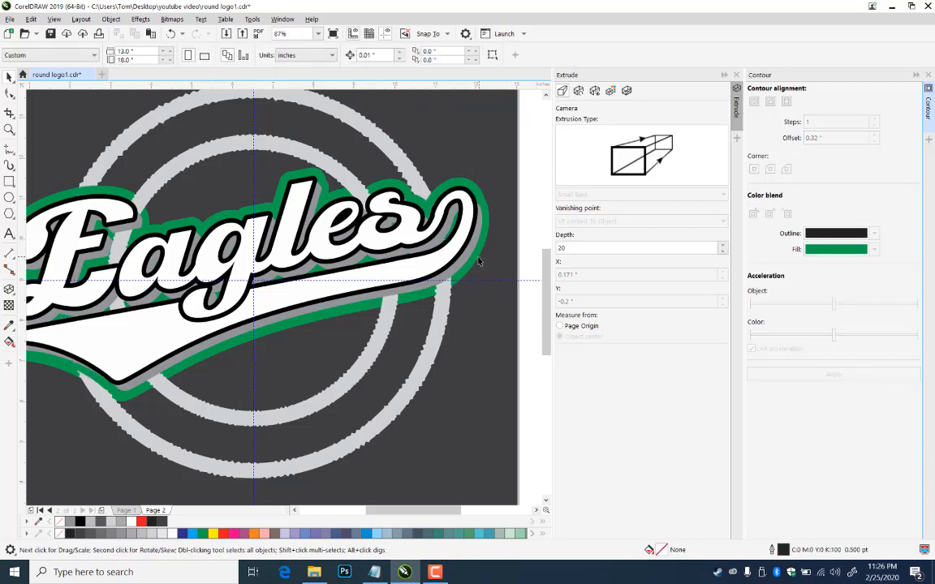
- Trim the outer grey ring with the offset copy of the green contour shape
left_click(434, 345)
left_click(443, 256, "shift")
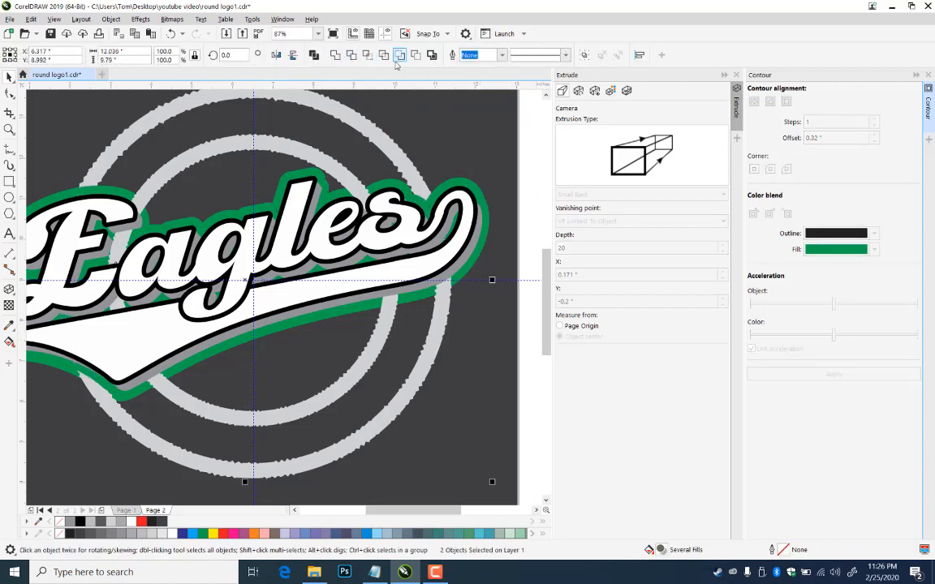
left_click(351, 55)
left_click(528, 181)
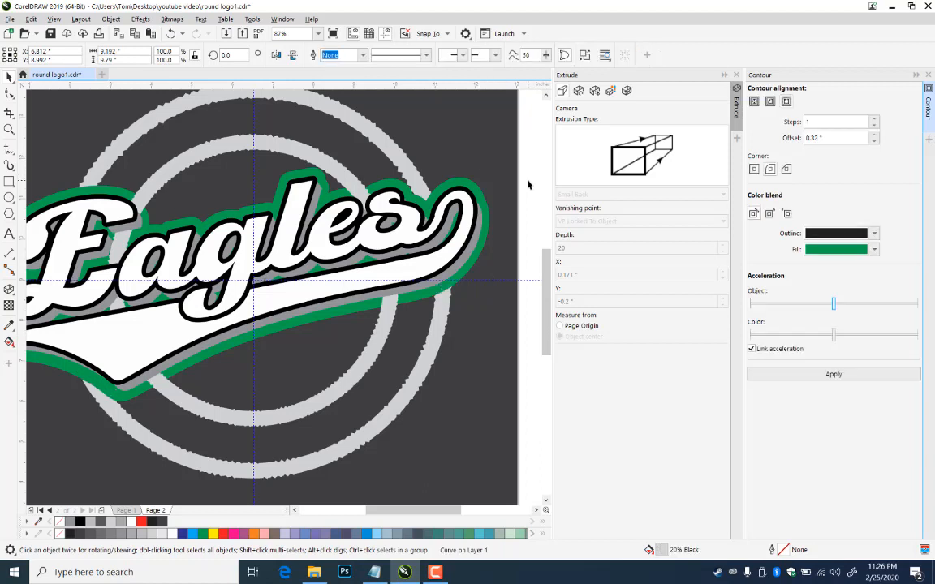
- Trim the inner grey ring with both green contour shapes behind the Eagles lettering
left_click(386, 324)
left_click(361, 269, "shift")
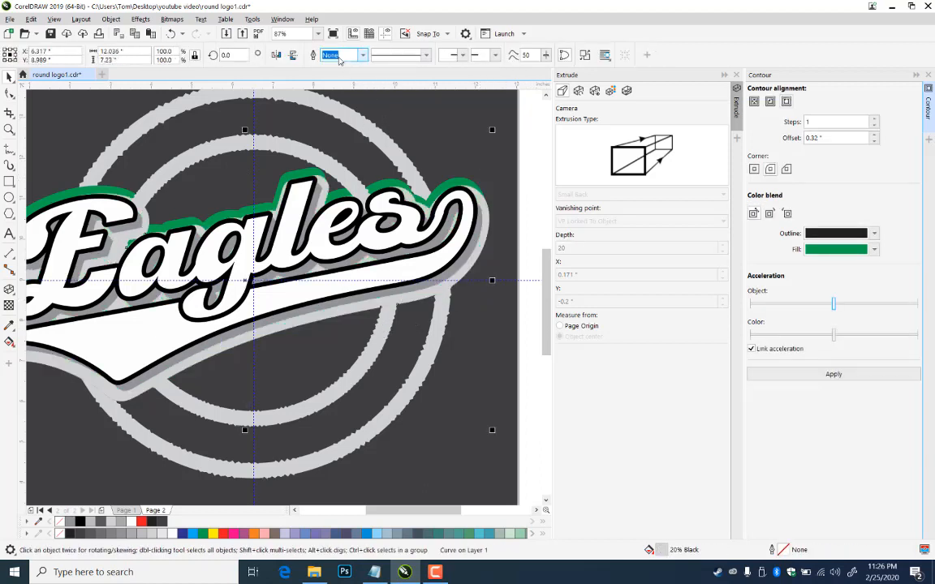
left_click(351, 55)
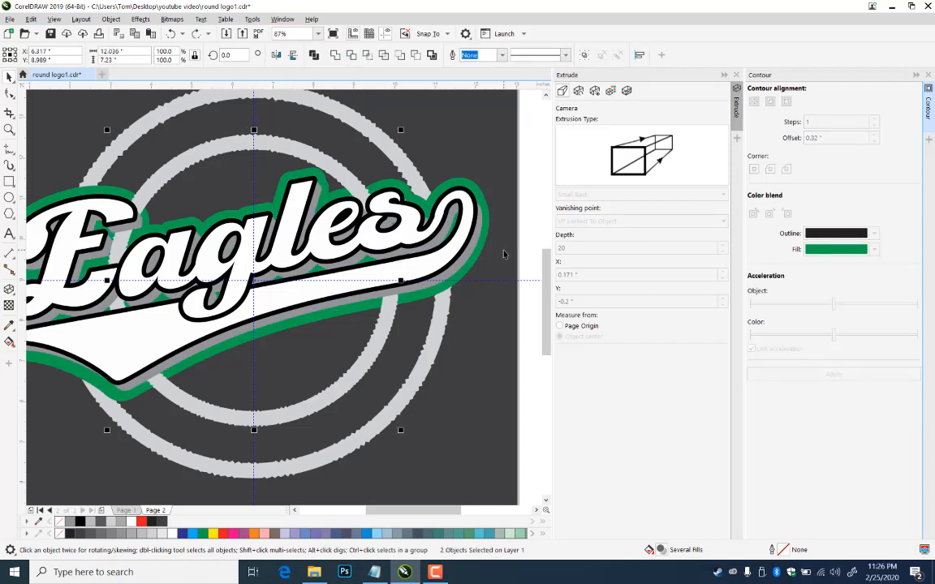
left_click(538, 173)
left_click(391, 183)
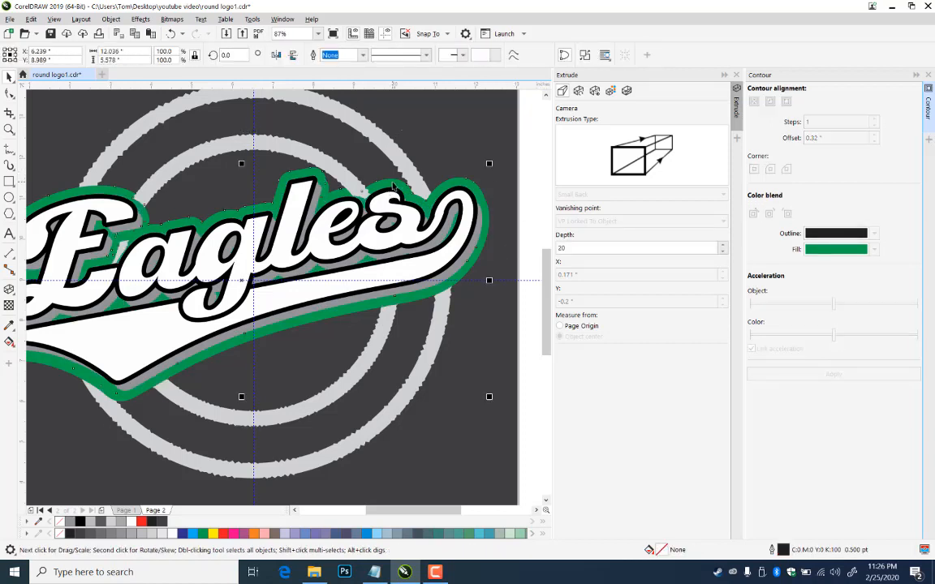
left_click(345, 169, "shift")
left_click(391, 135)
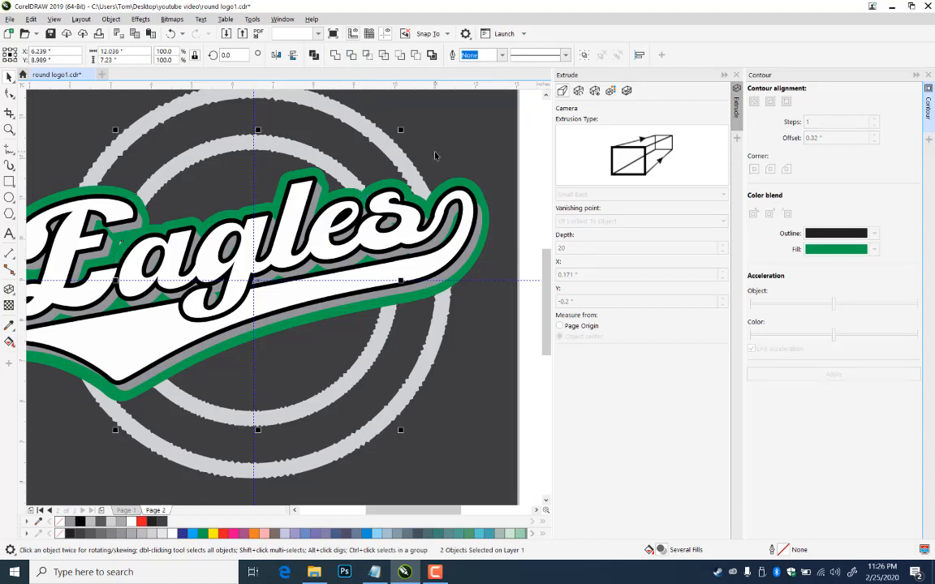
- Delete both green contour shapes from behind the Eagles lettering
left_click(471, 265)
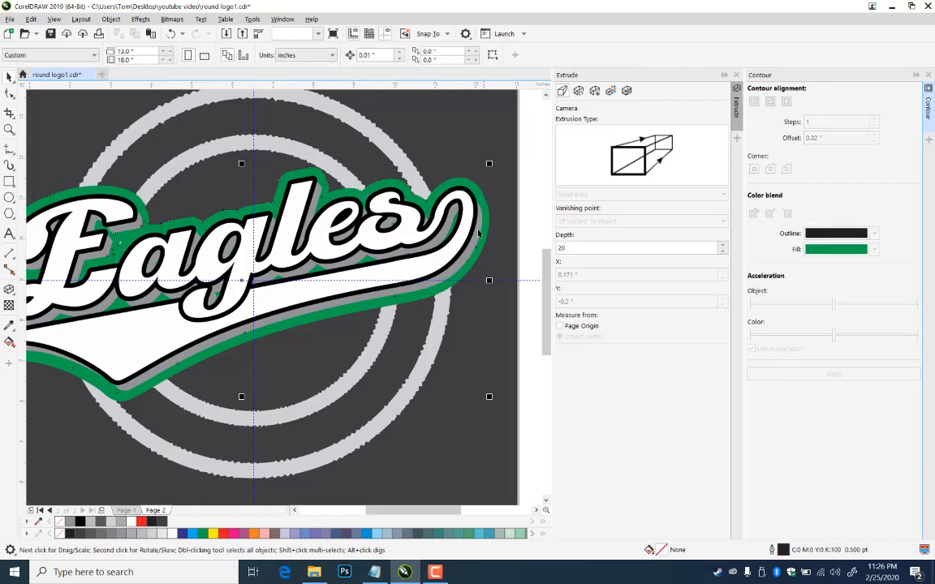
left_click(473, 266, "shift")
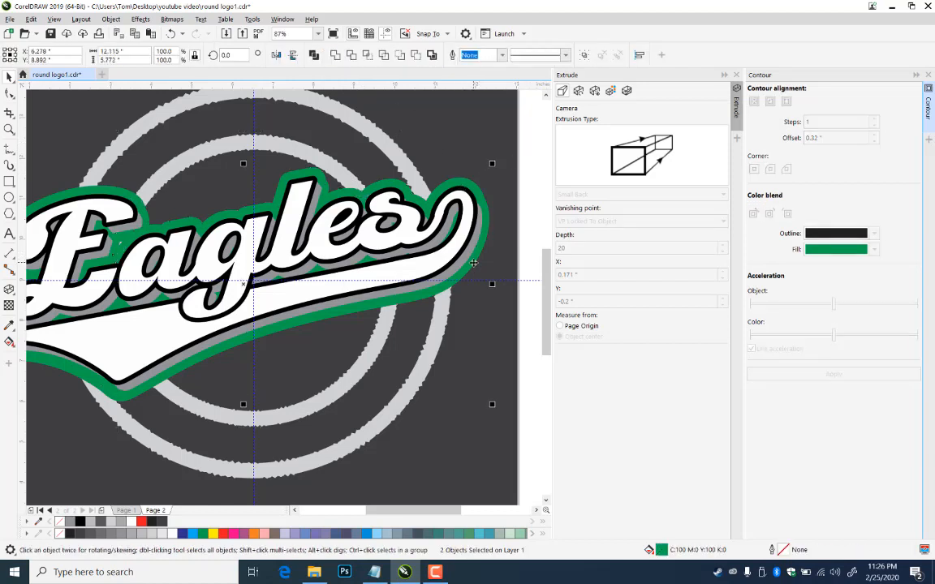
key("Delete")
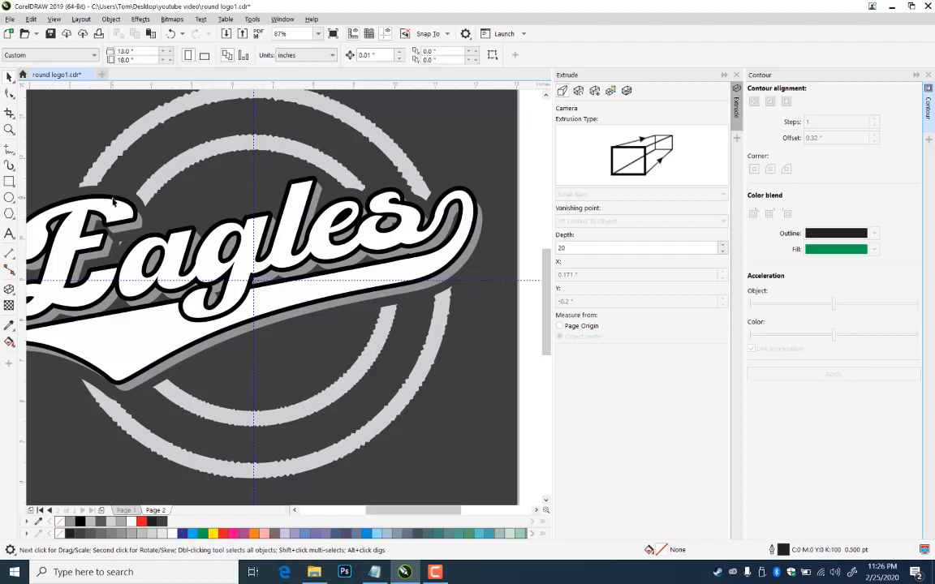
- Save the logo drawing with the trimmed rings
left_click_drag(114, 202, 266, 190)
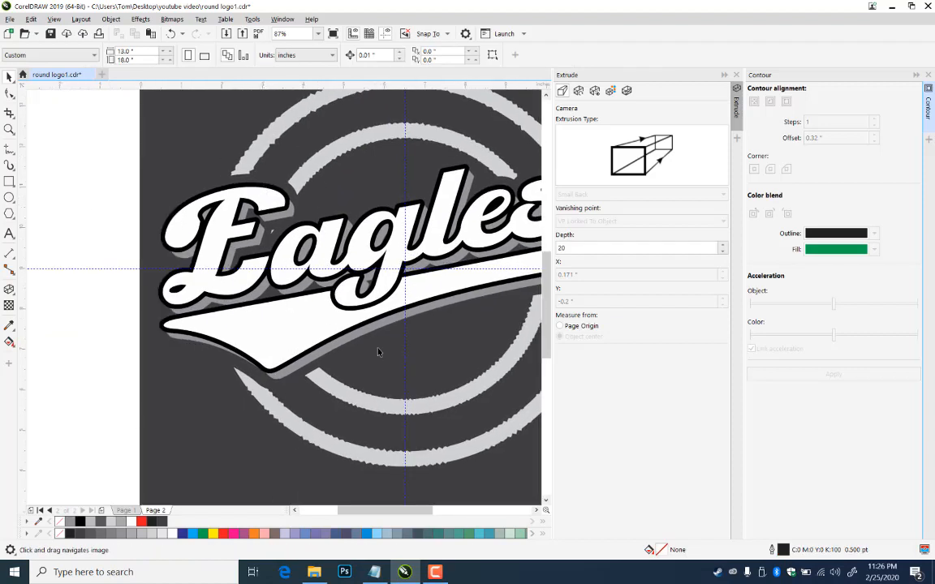
left_click(9, 129)
right_click(160, 143)
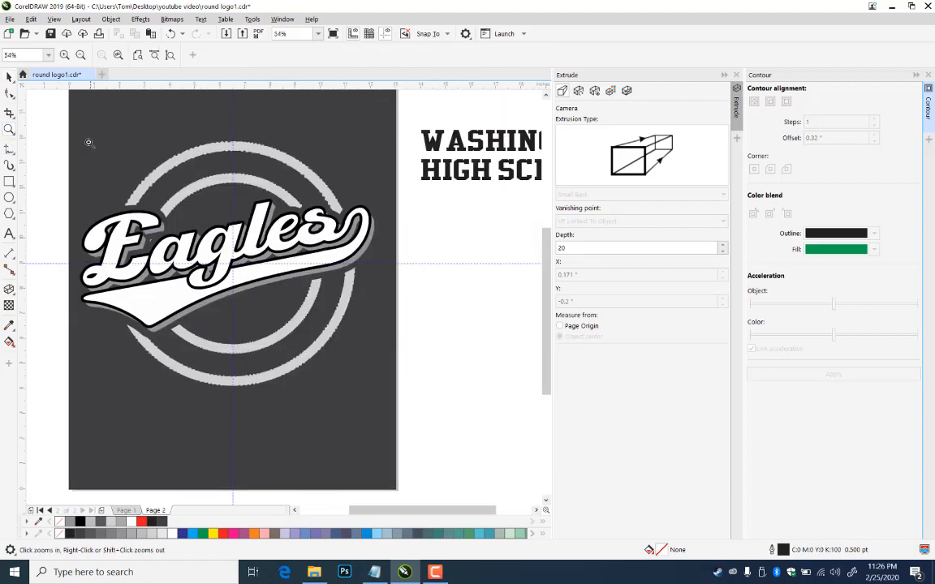
left_click_drag(57, 108, 411, 420)
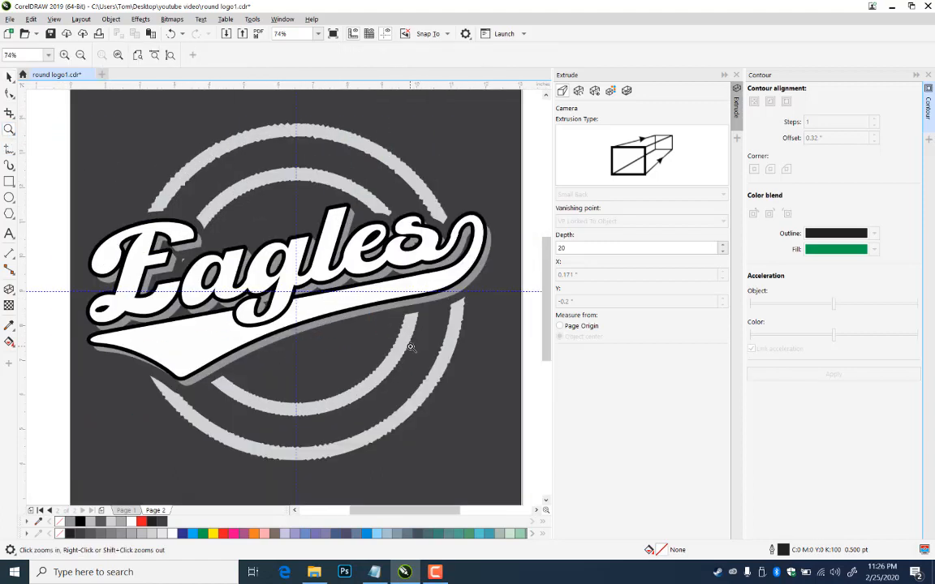
key("ctrl+s")
key("space")
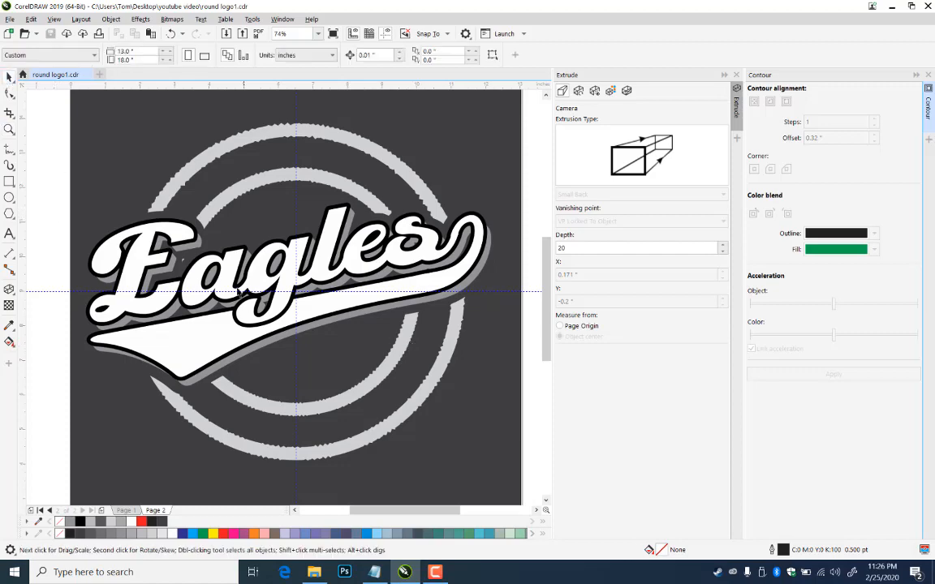
- Fill the background rectangle with solid black
left_click_drag(208, 242, 240, 186)
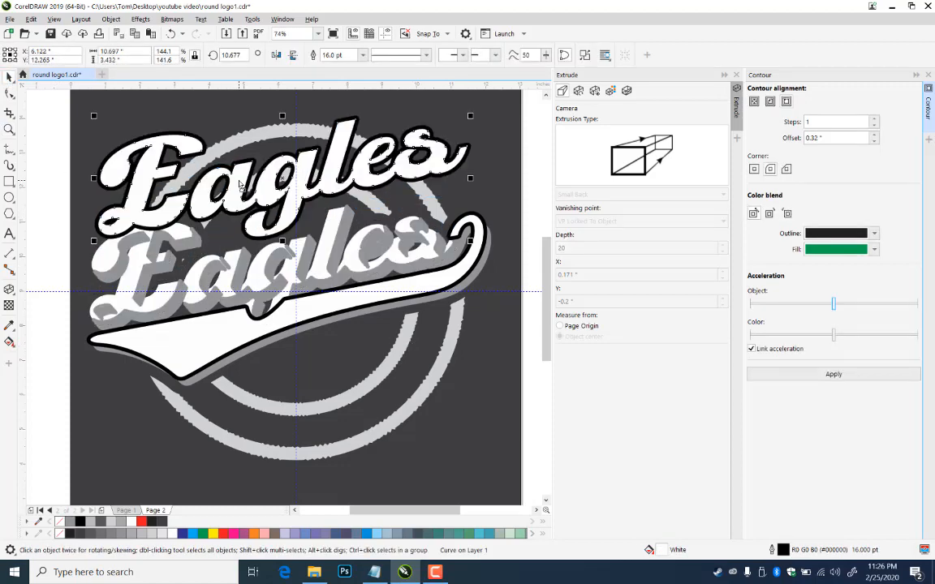
key("ctrl+z")
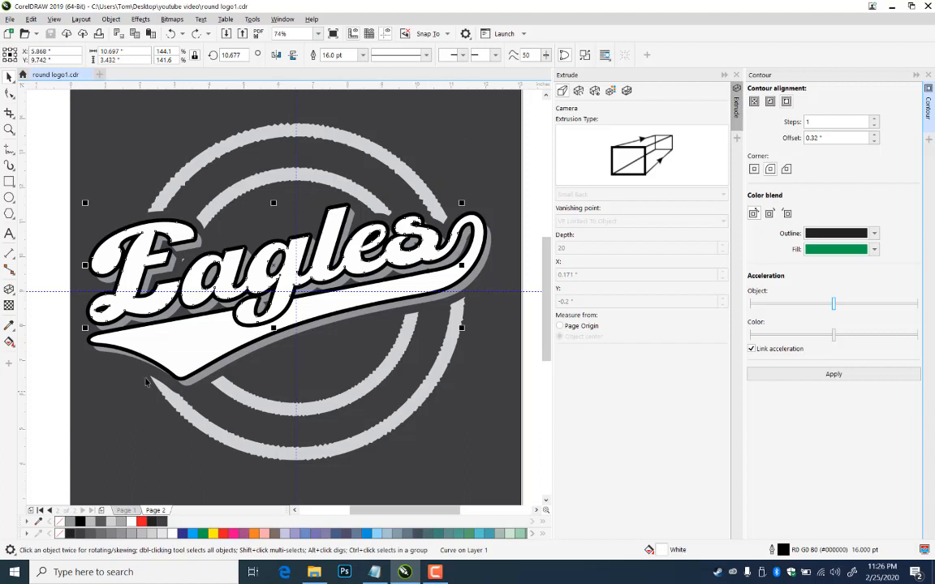
left_click(58, 397)
left_click(110, 483)
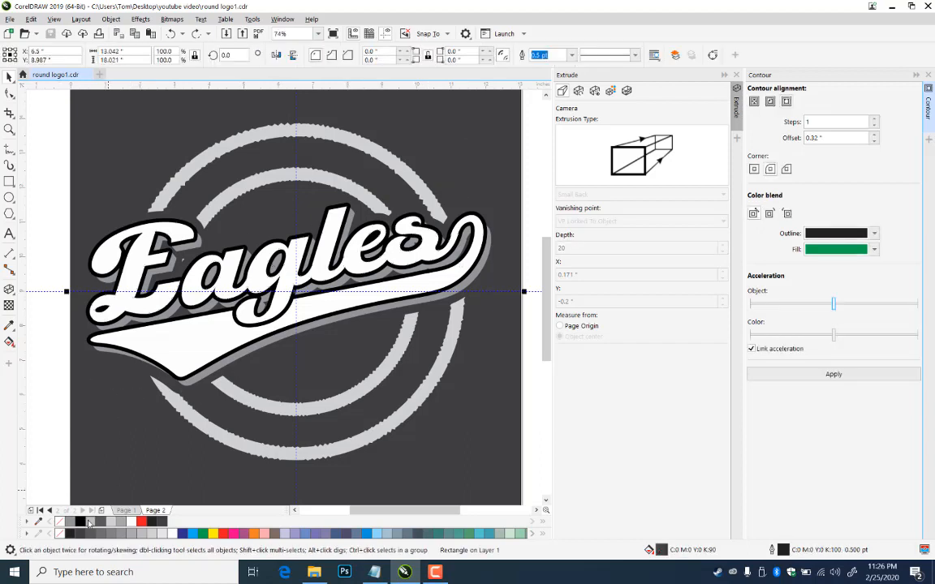
left_click(80, 521)
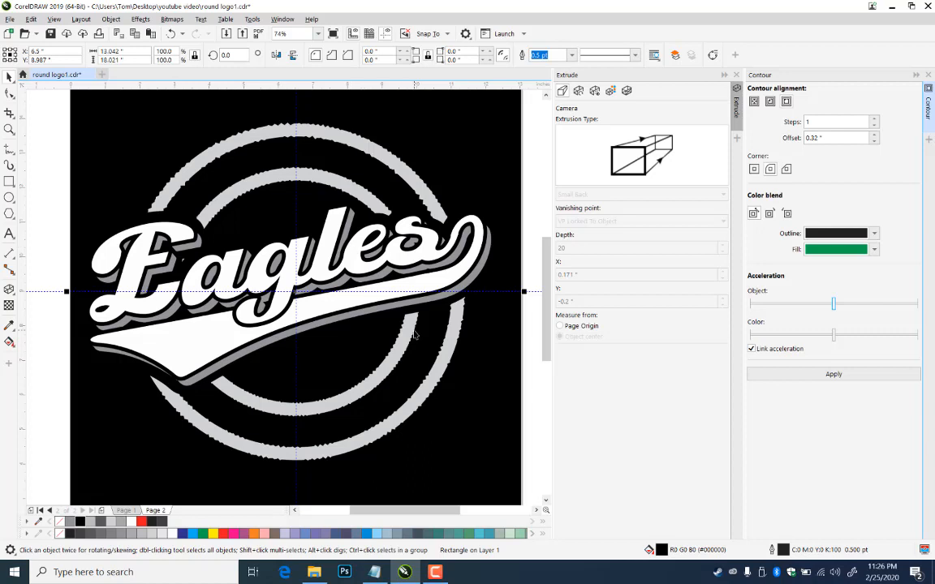
- Recolour the two roughened rings to 50% Black
left_click(395, 369)
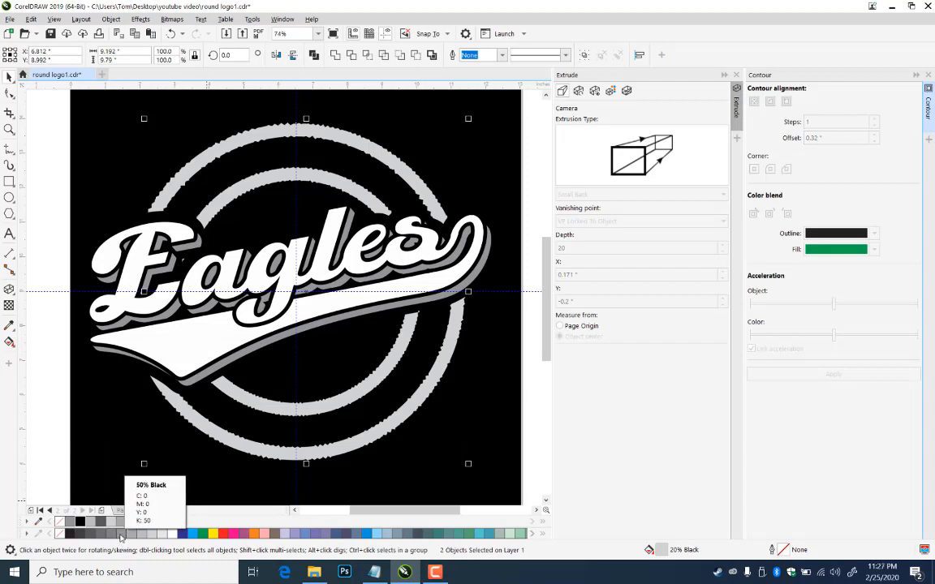
left_click(120, 533)
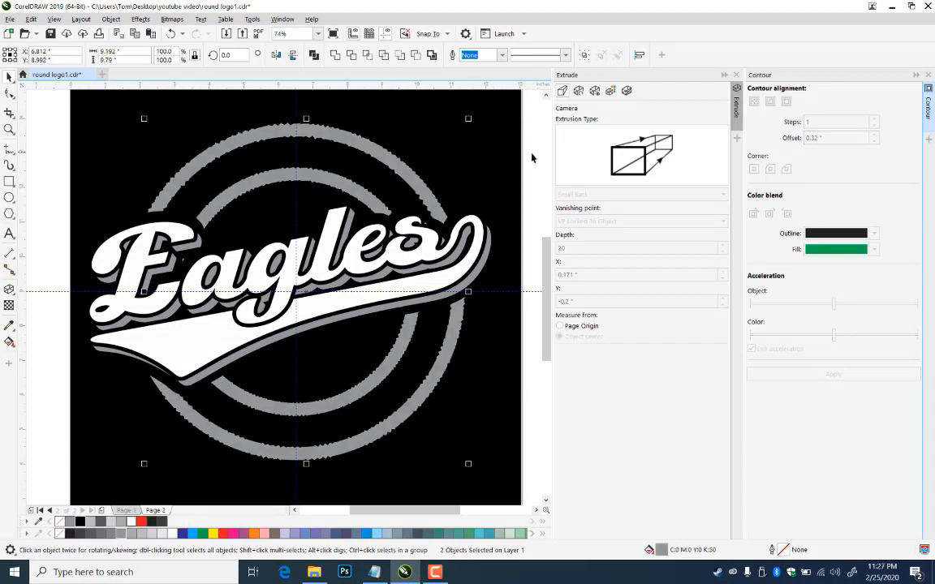
left_click(530, 198)
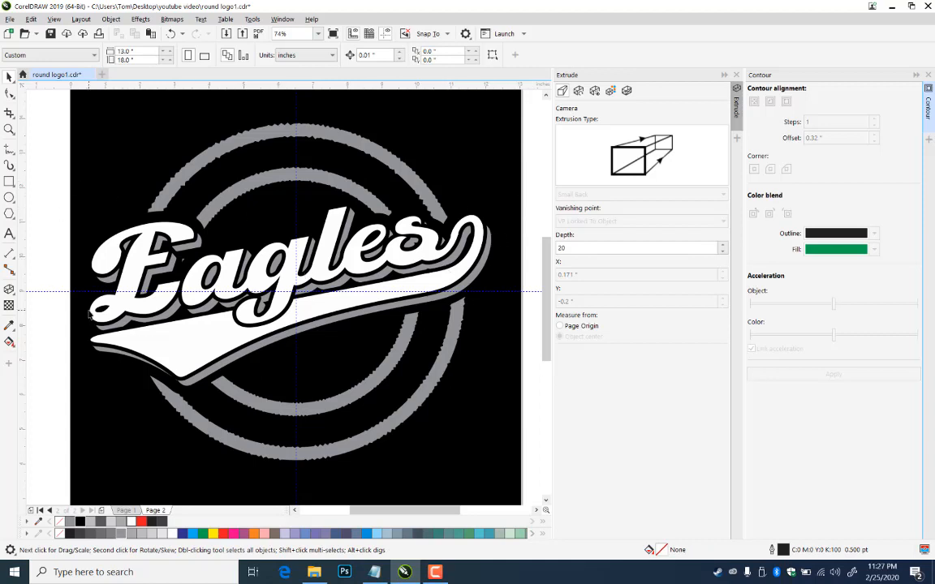
- Save the recoloured logo drawing
left_click_drag(89, 313, 147, 343)
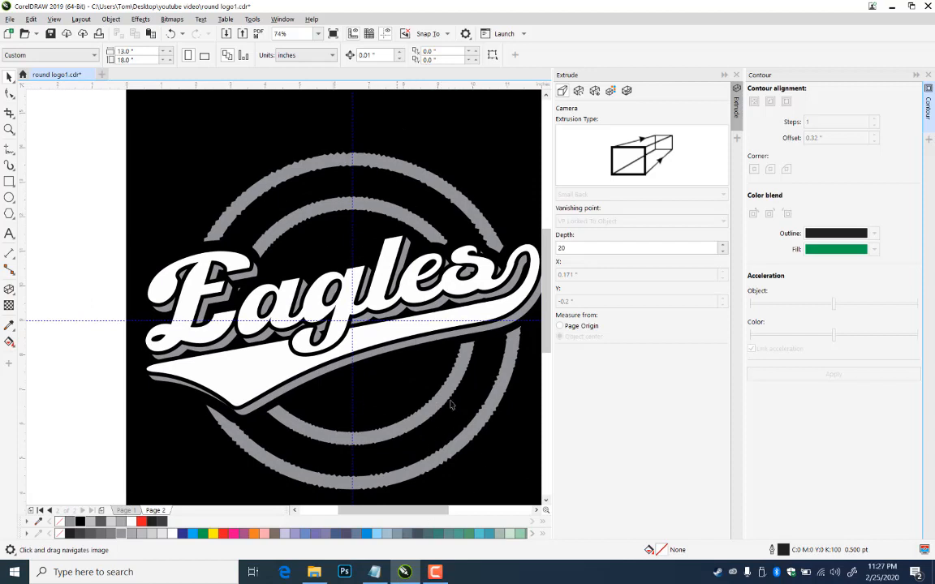
left_click(9, 130)
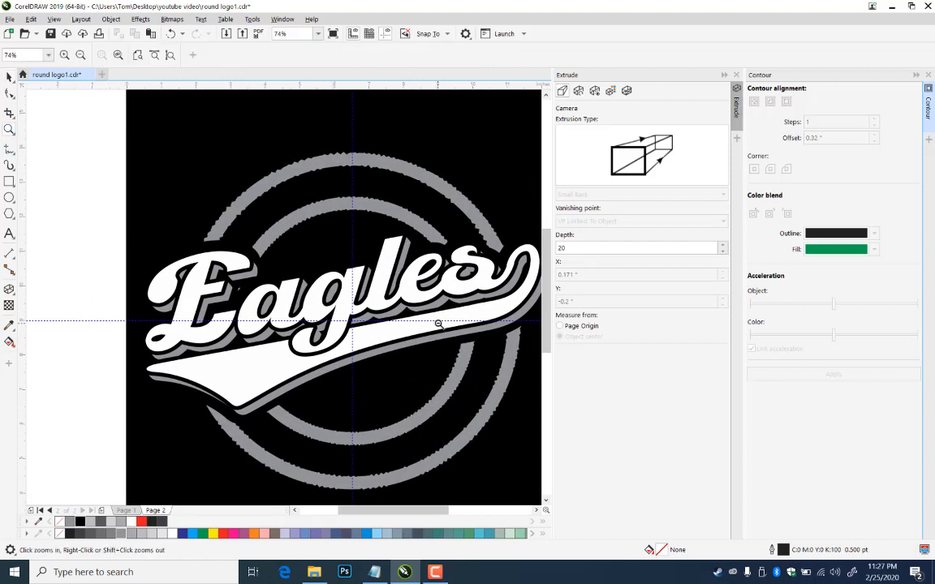
right_click(446, 349)
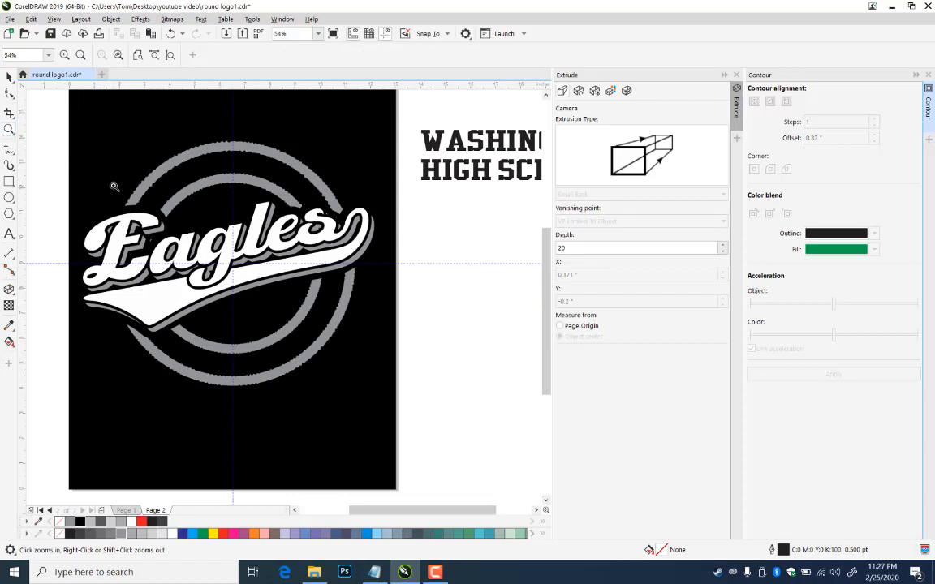
left_click_drag(99, 165, 284, 361)
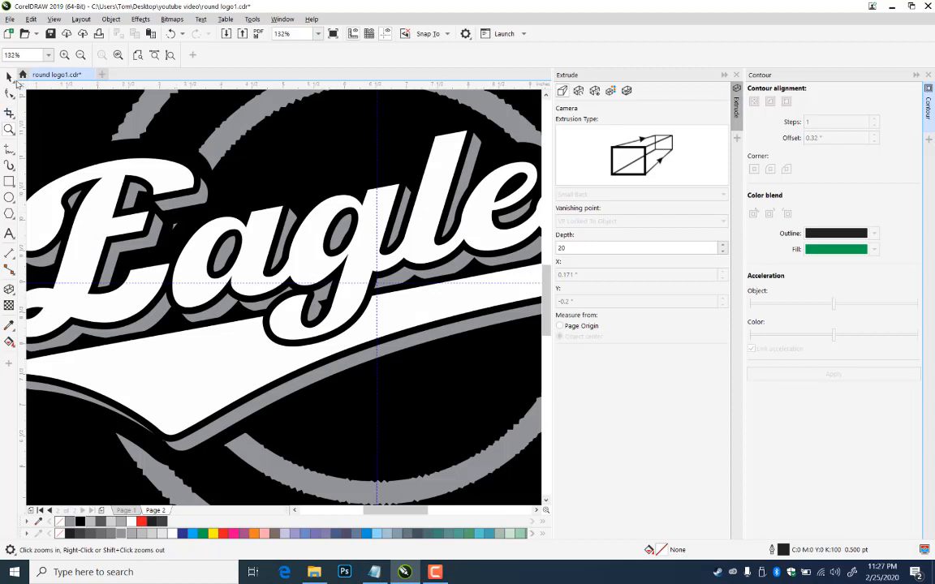
left_click(9, 76)
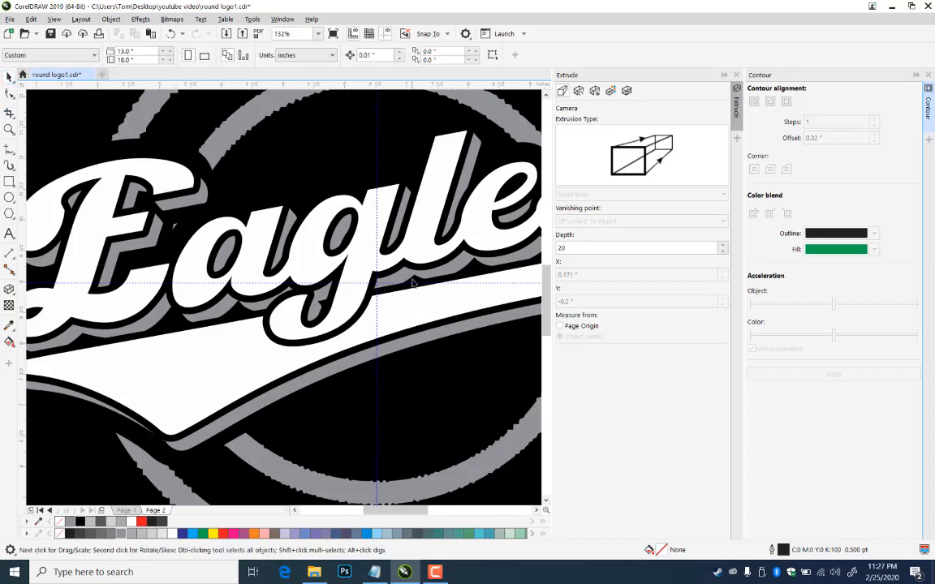
left_click(100, 219)
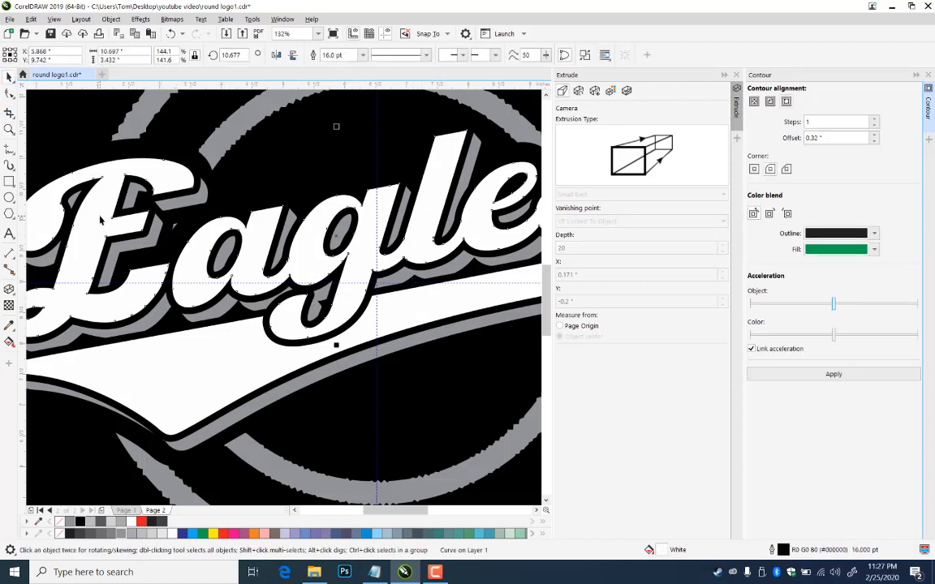
key("ctrl+s")
- Try a one-step inside contour with a 0.08-inch offset on the outlined Eagles lettering
left_click(158, 172)
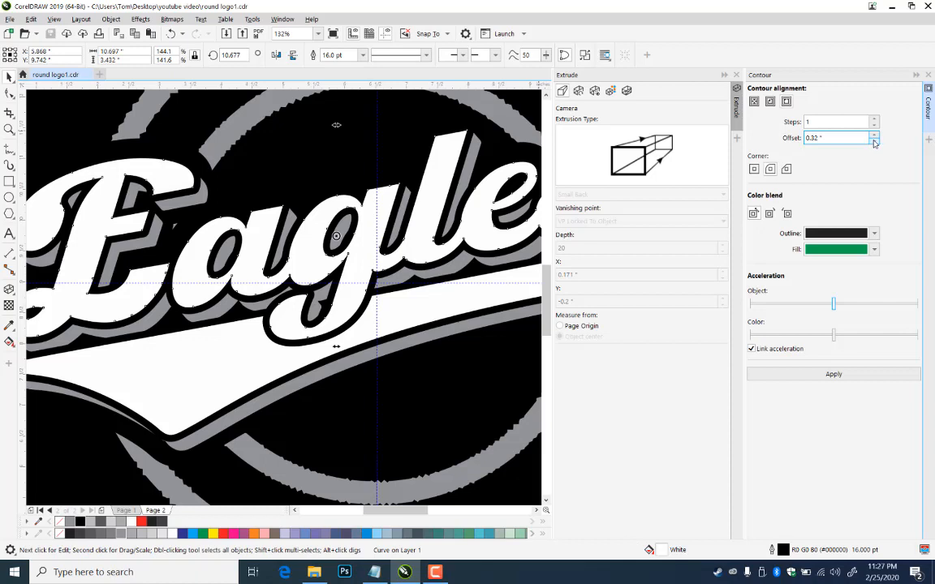
left_click(874, 141)
left_click(874, 141)
left_click(873, 142)
left_click(874, 141)
left_click(874, 141)
left_click(874, 141)
left_click(874, 141)
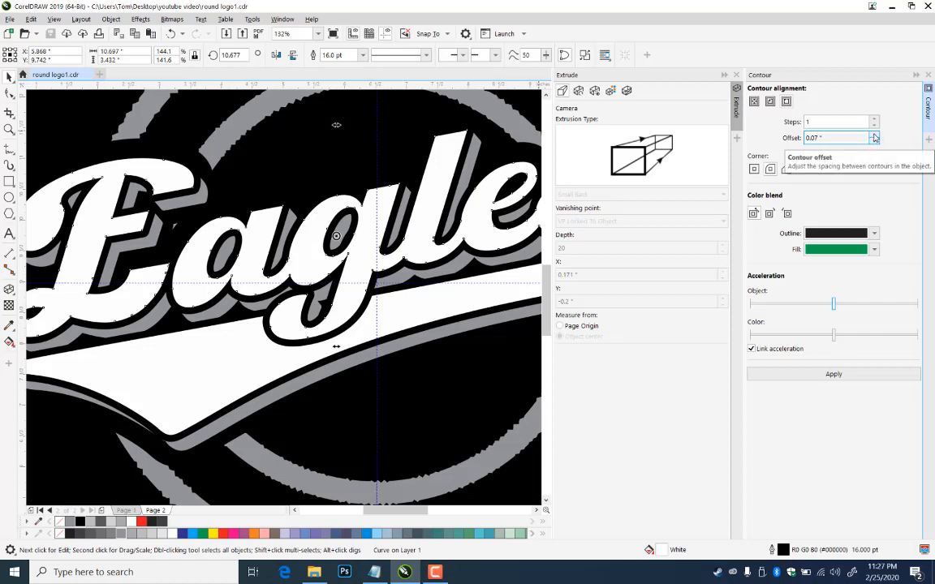
left_click(874, 136)
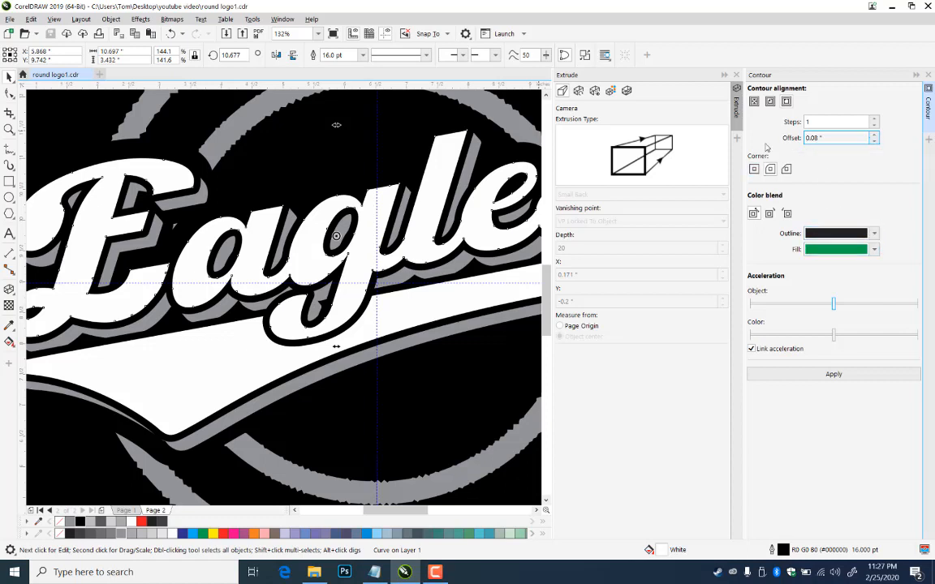
left_click(771, 102)
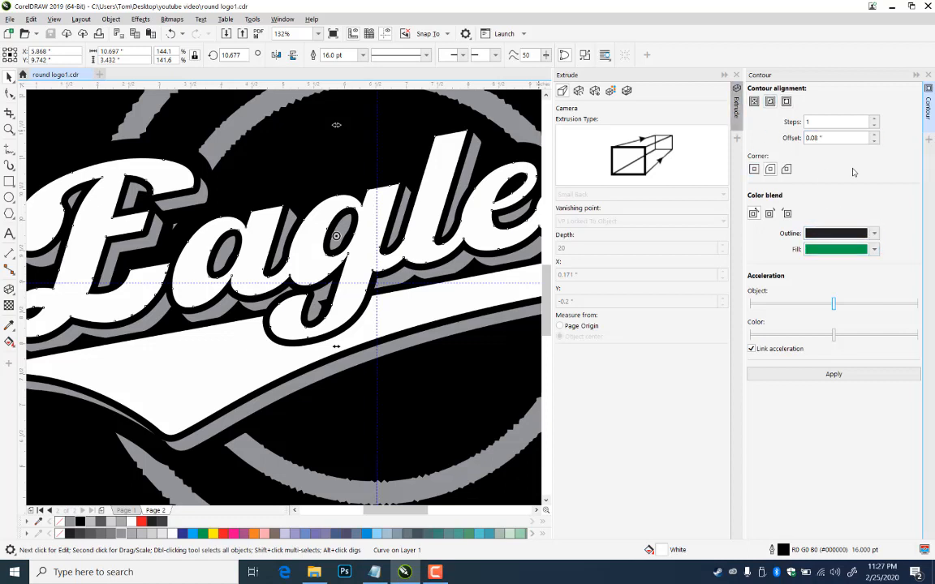
left_click(873, 373)
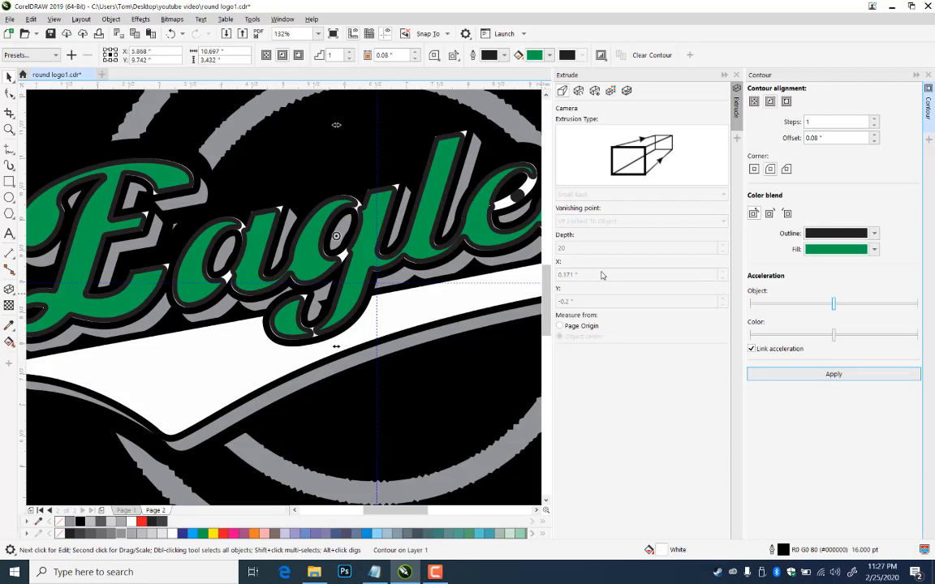
key("ctrl+z")
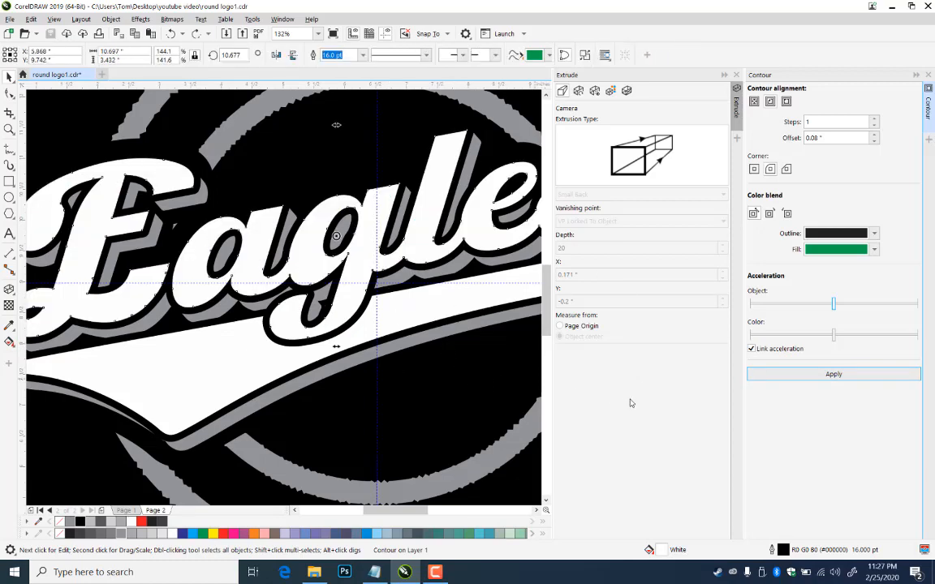
- Duplicate the Eagles lettering in place and remove the outline from the copy
left_click(378, 273)
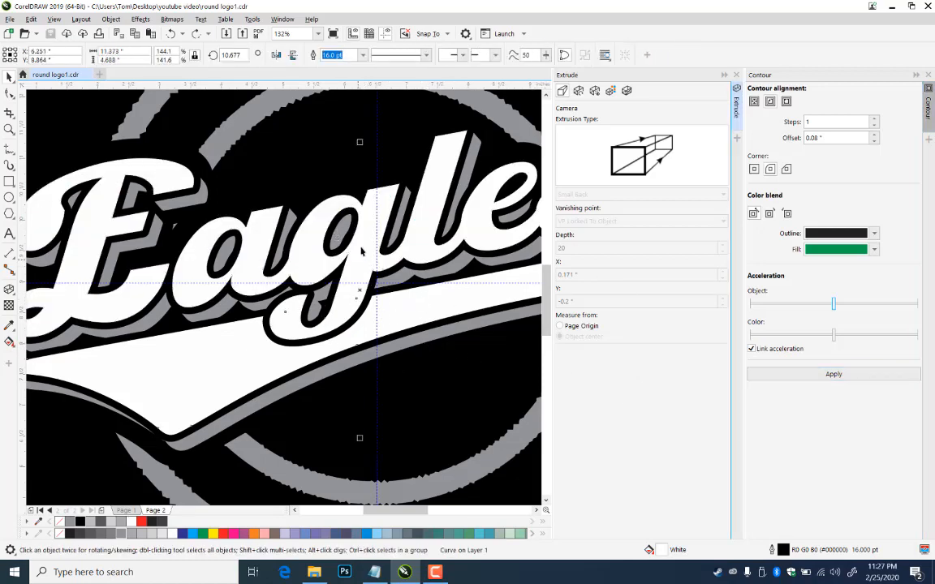
key("ctrl+k")
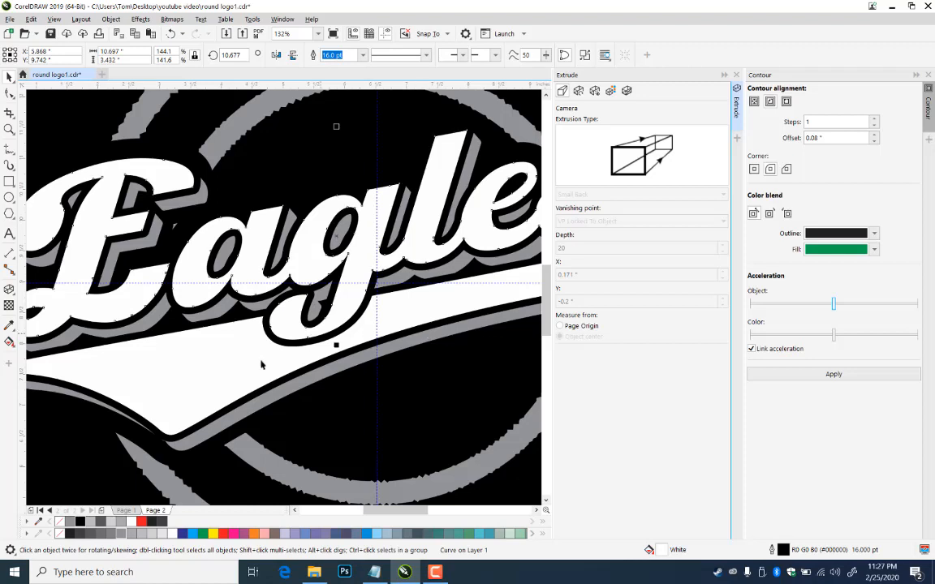
right_click(59, 522)
- Apply a one-step green inside contour with a 0.03-inch offset to the Eagles lettering without an outline
left_click(833, 374)
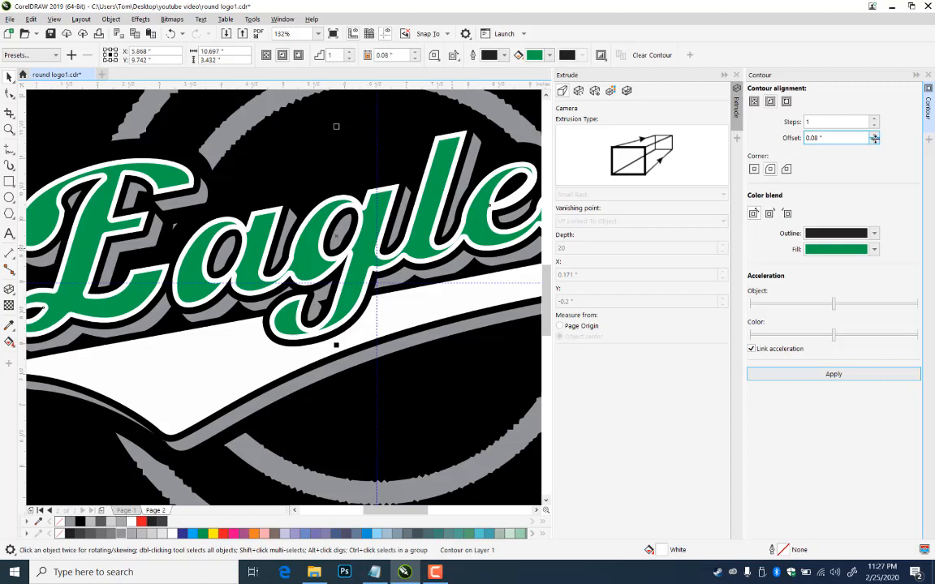
left_click(874, 141)
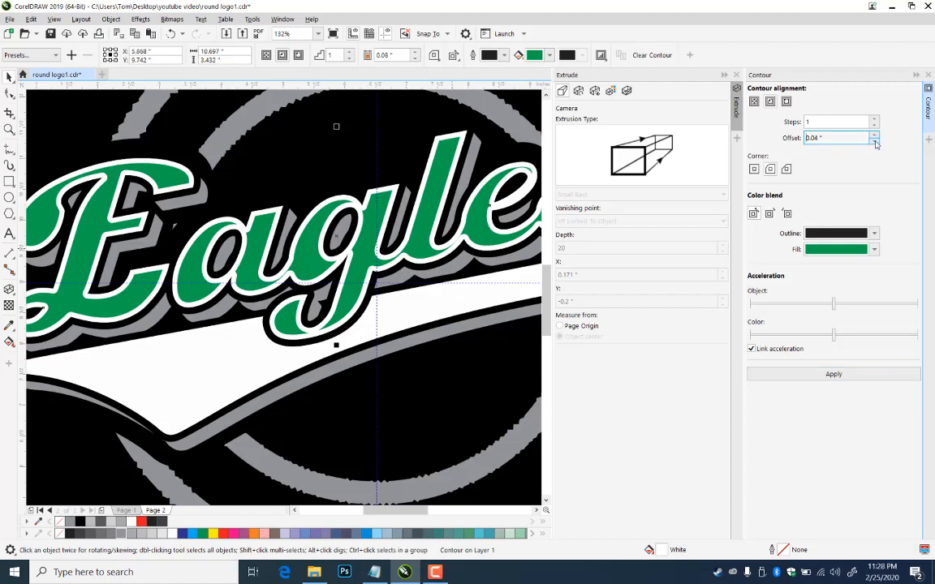
left_click(874, 141)
left_click(860, 374)
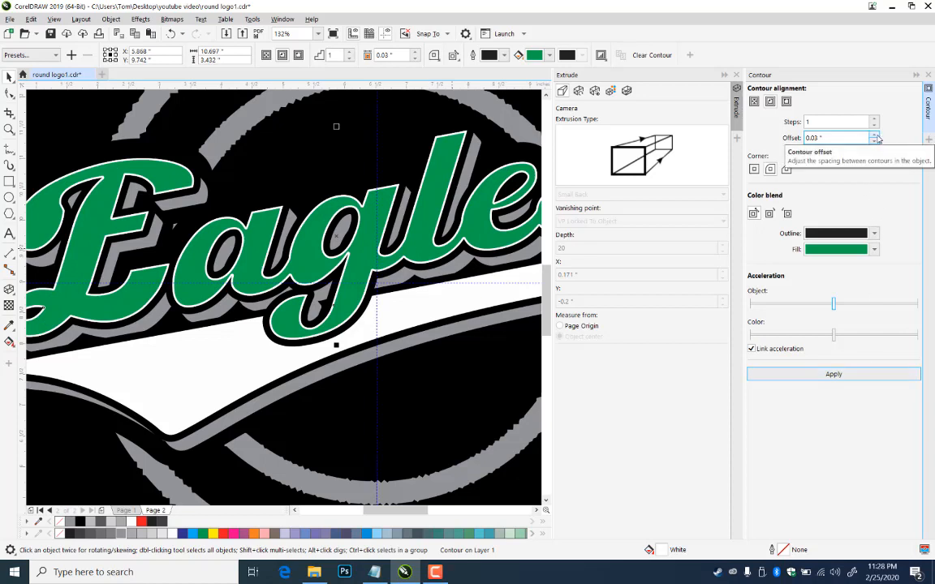
- Increase the Eagles lettering's inside contour offset to 0.05 inch and break the contour apart into separate objects
left_click(874, 135)
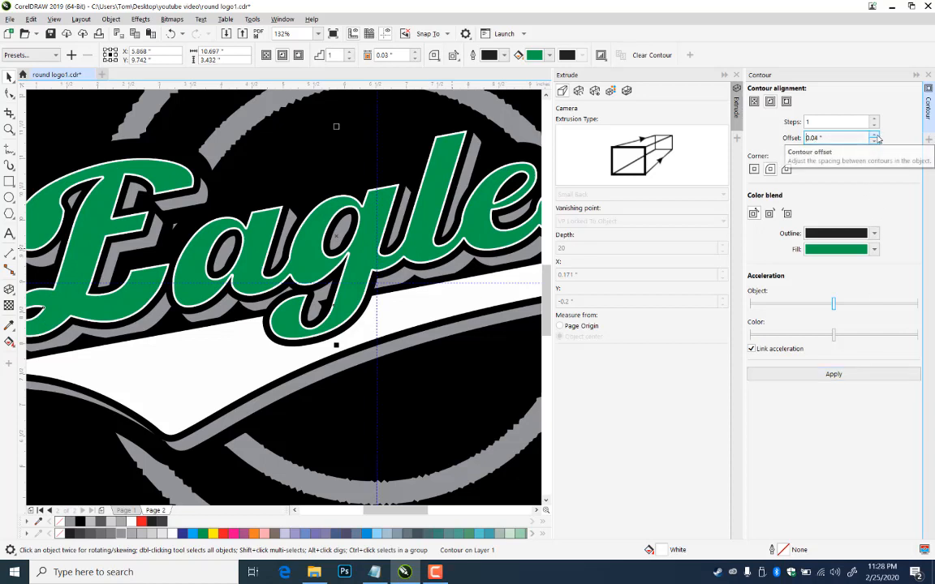
left_click(874, 376)
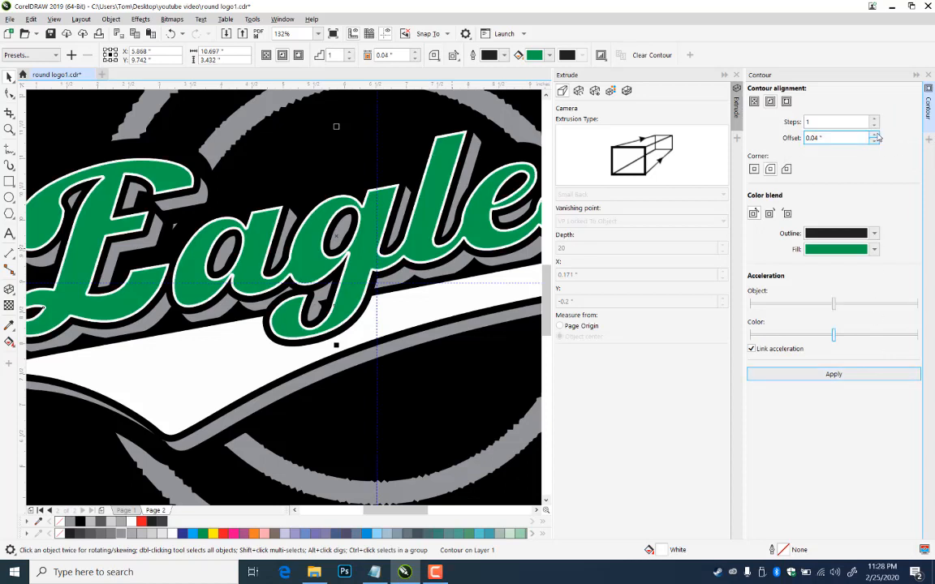
left_click(876, 134)
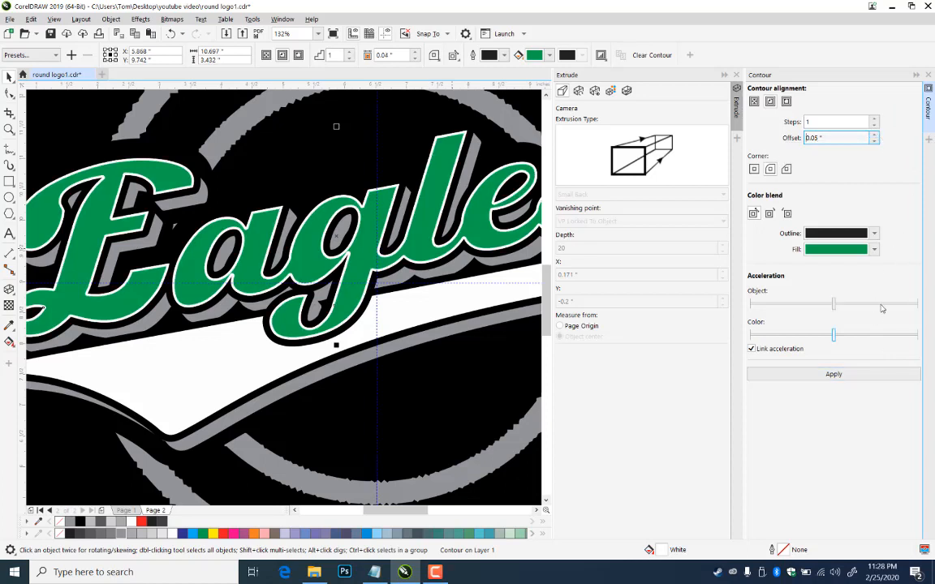
left_click(876, 375)
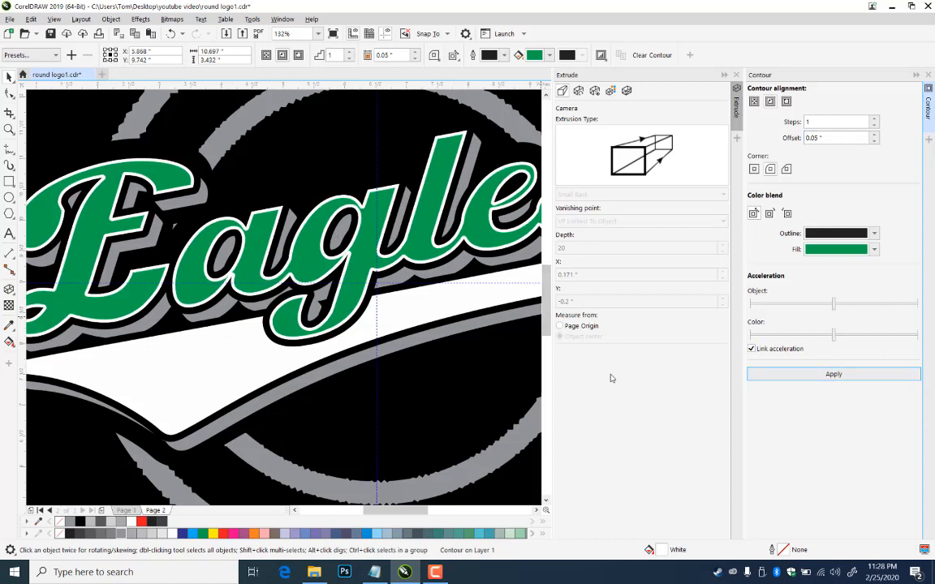
key("ctrl+k")
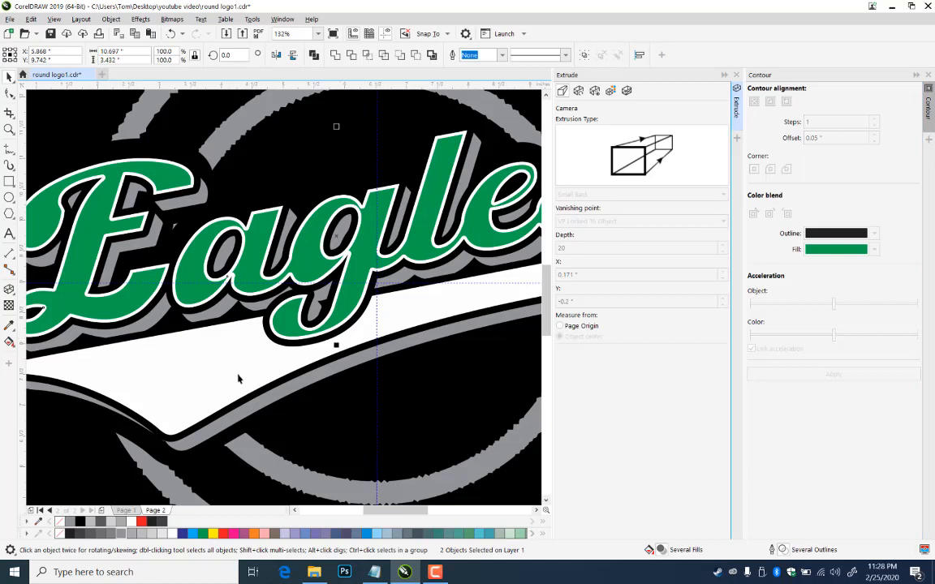
- Remove the black outline from the white swoosh and apply a one-step green inside contour with a 0.05-inch offset
left_click(216, 384)
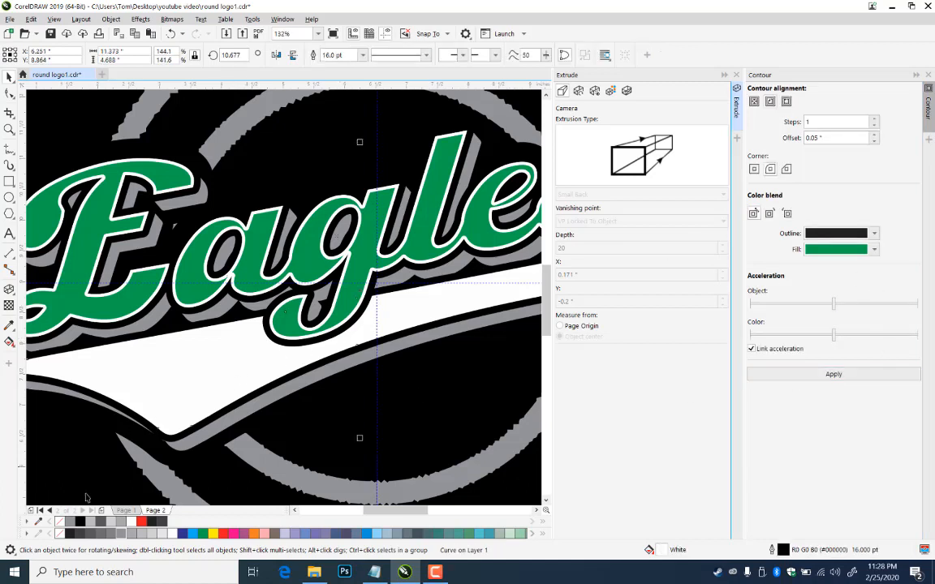
right_click(61, 529)
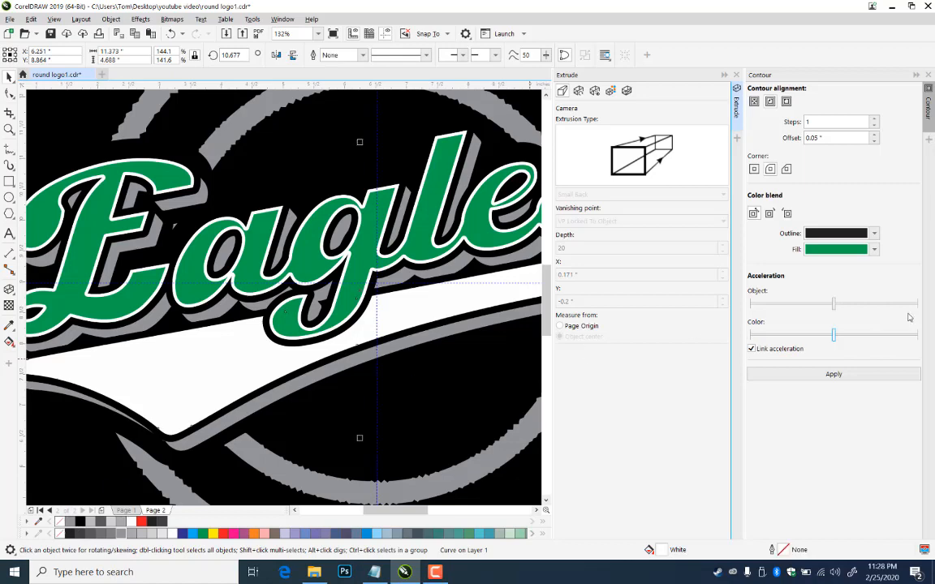
left_click(836, 378)
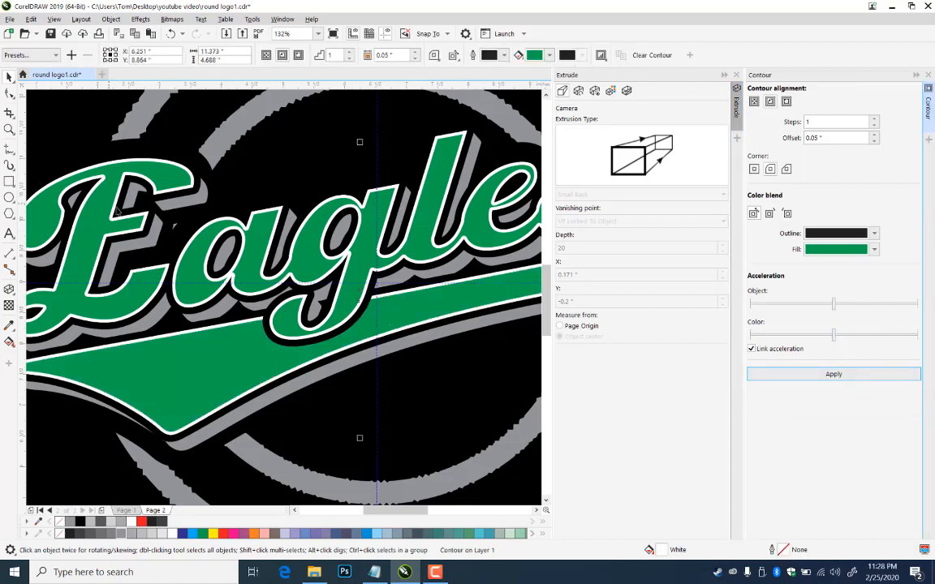
left_click(9, 130)
right_click(310, 235)
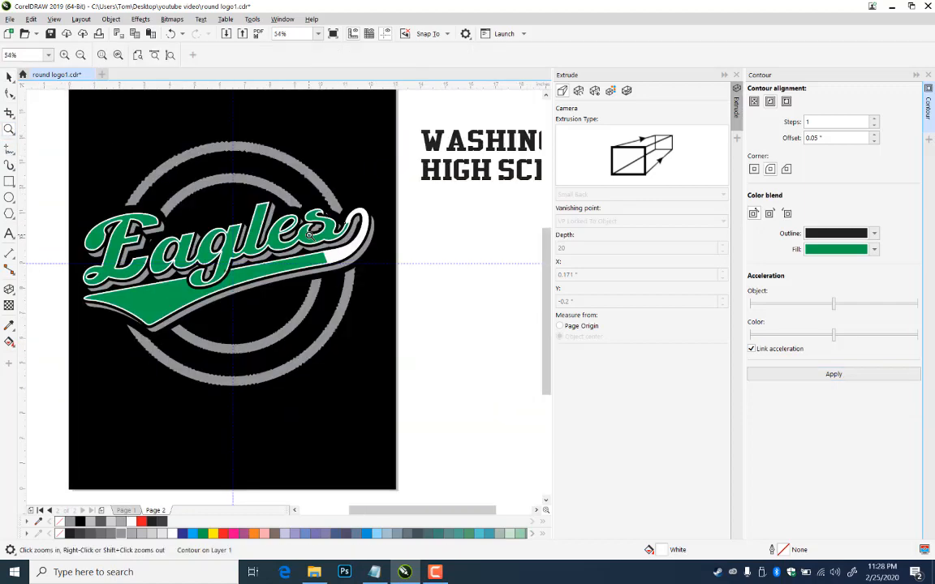
left_click_drag(62, 160, 428, 362)
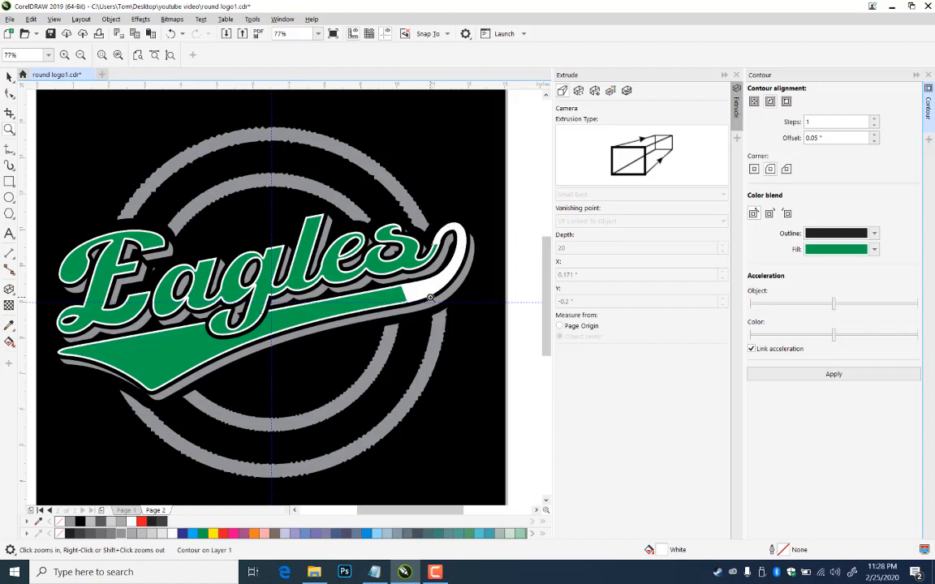
left_click(9, 76)
left_click(517, 200)
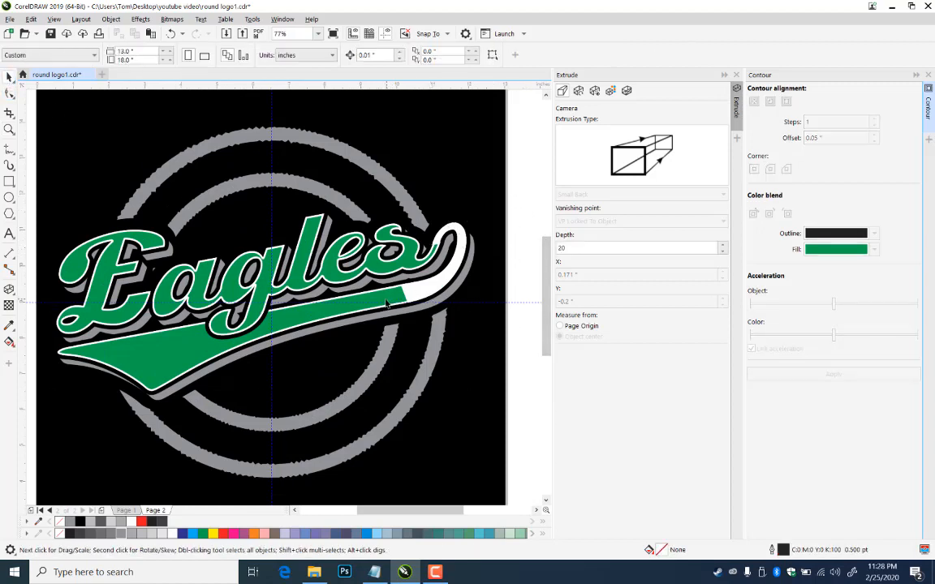
- Nudge the separated green inner shape of the Eagles lettering 0.03 inch to the right and 0.04 inch down
left_click(301, 262)
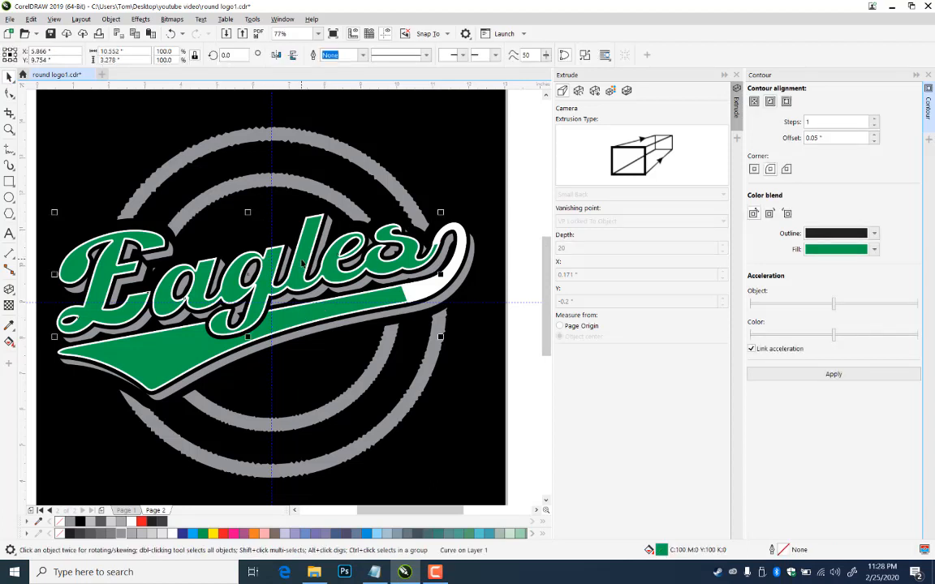
key("Right")
key("Right")
key("Right")
key("Down")
key("Down")
key("Down")
key("Down")
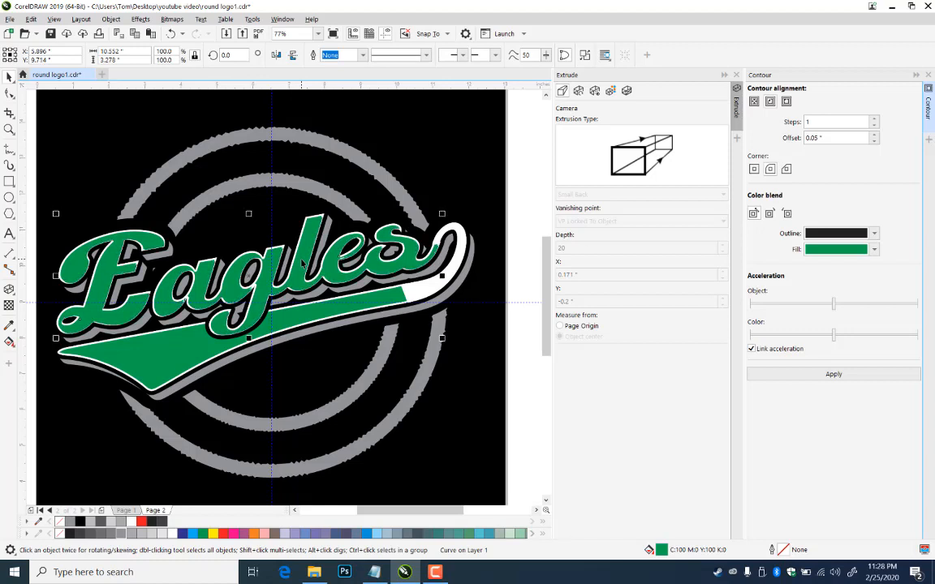
- Fill the inner Eagles lettering shape with white and nudge it 0.01 inch right and 0.01 inch up
left_click(172, 533)
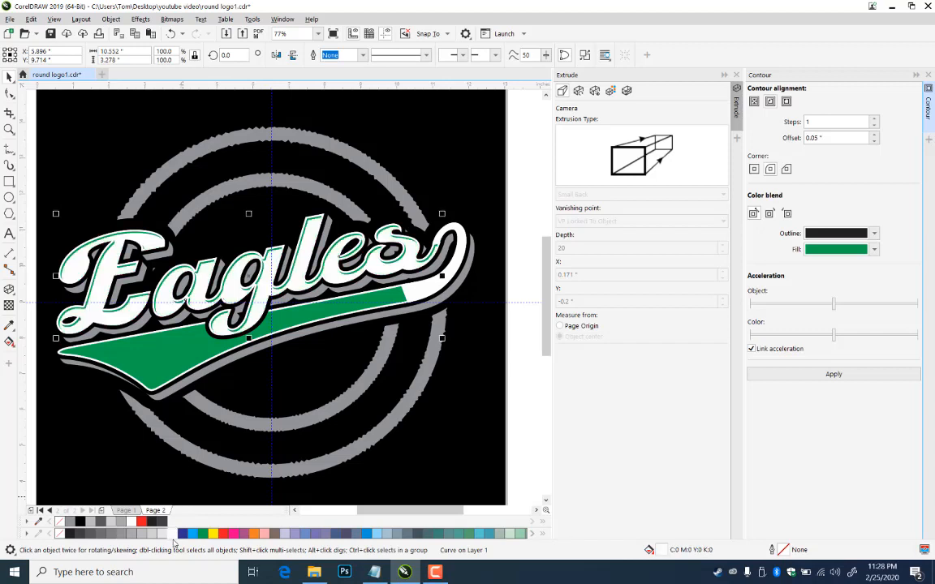
key("Right")
key("Up")
key("Up")
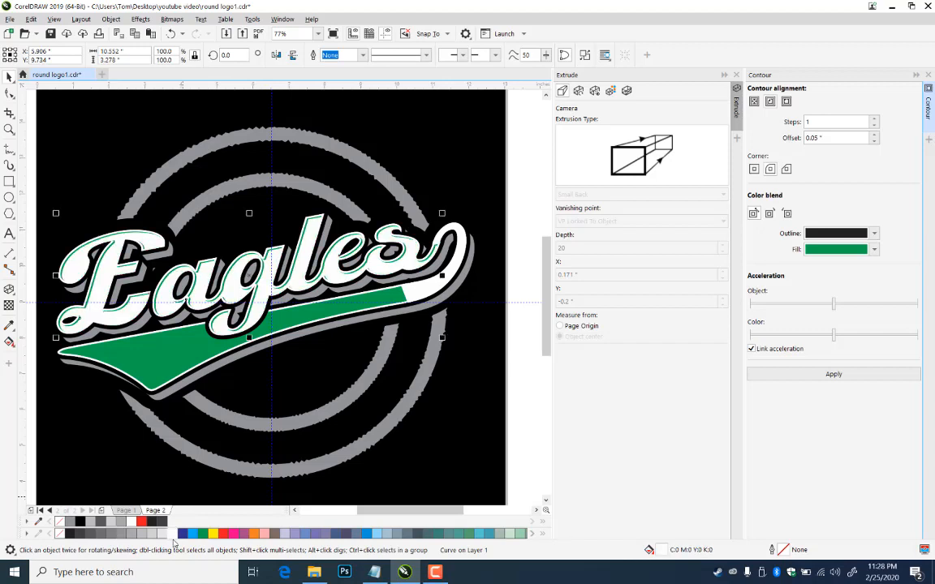
key("Down")
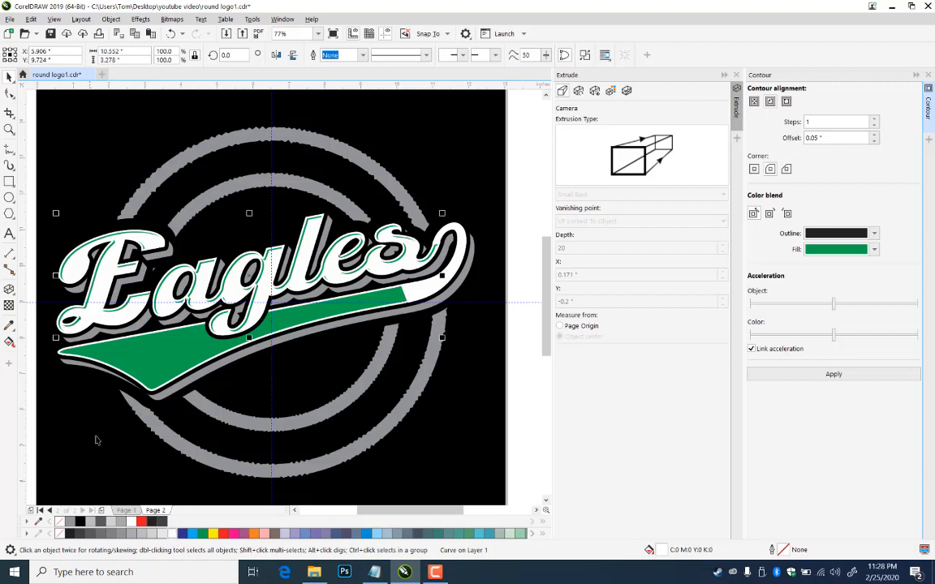
- Try deleting the swoosh's white tail piece and shifting the swoosh contour slightly right and down, undoing both attempts
left_click(339, 314)
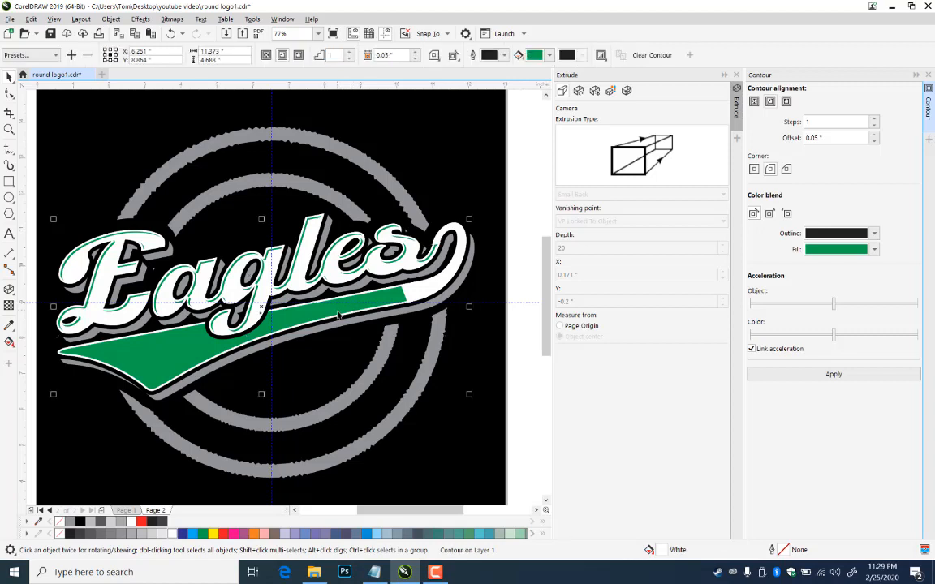
left_click(439, 286)
key("Delete")
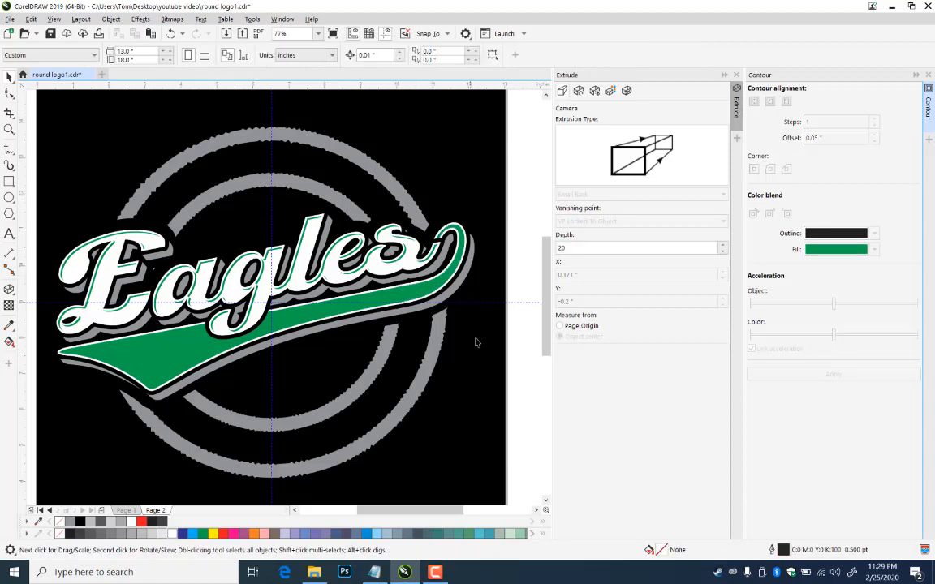
key("ctrl+z")
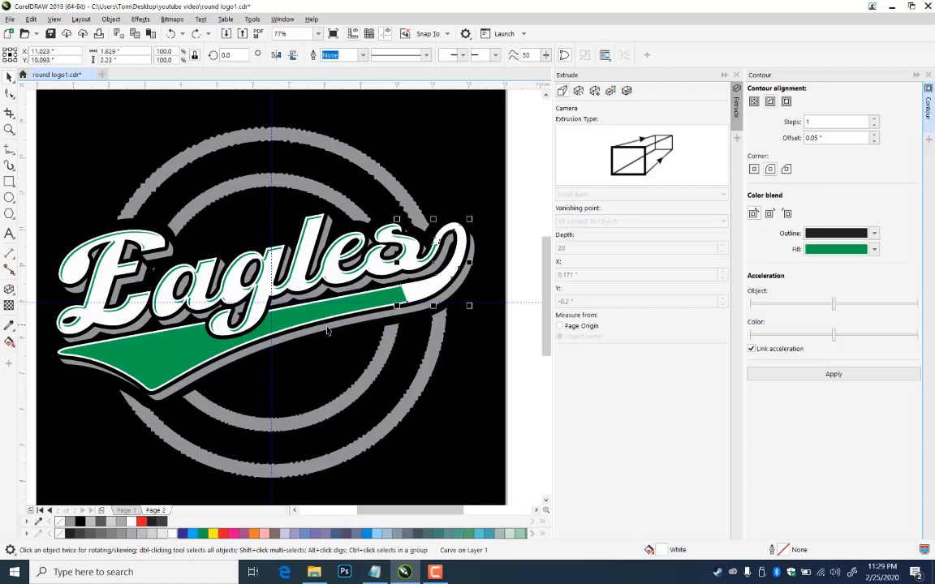
key("Escape")
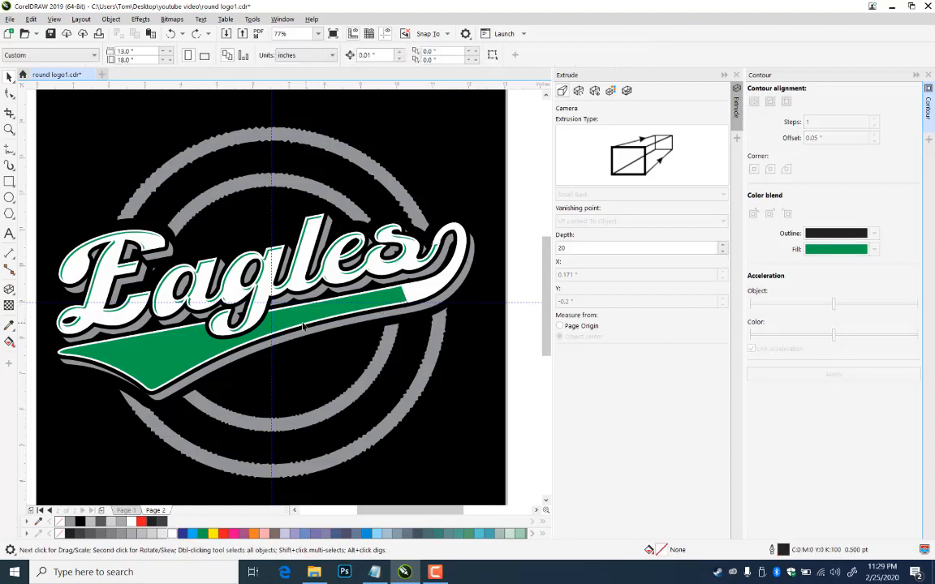
left_click(291, 318)
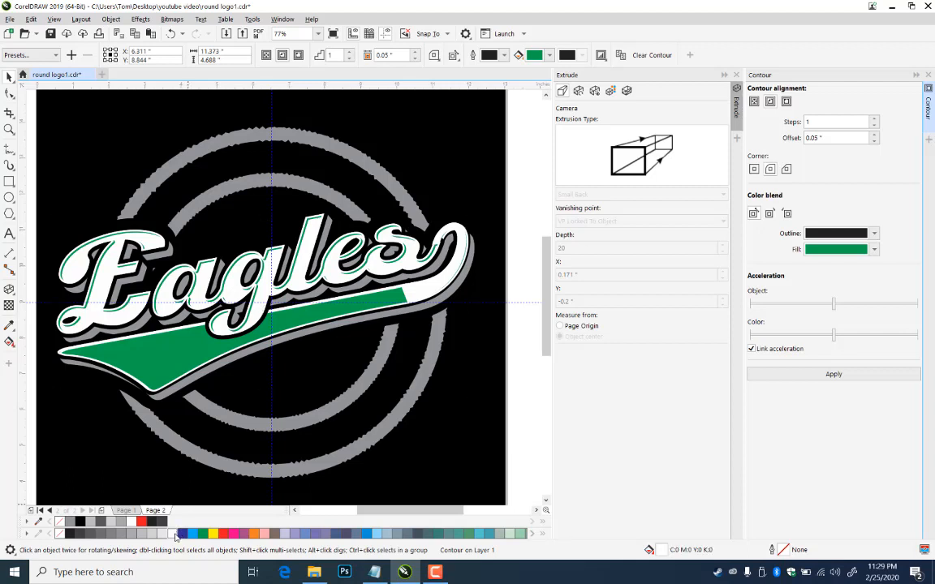
key("ctrl+z")
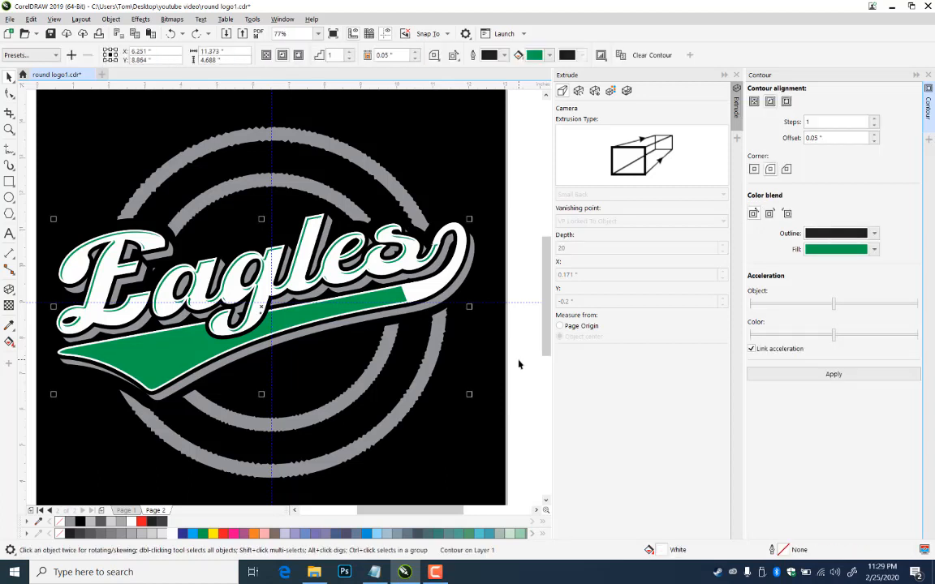
- Select the swoosh contour and zoom in on the white tail piece beside the final letter of Eagles
key("Tab")
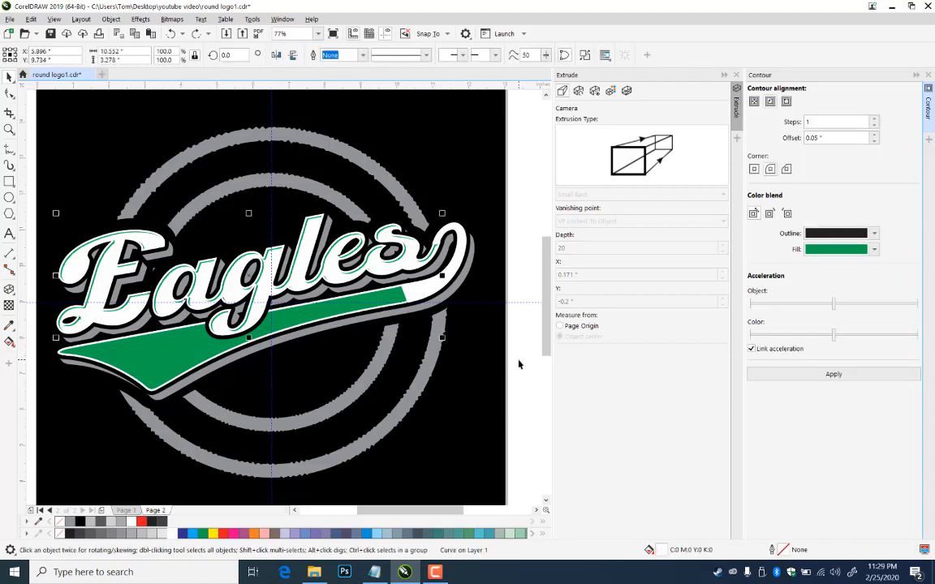
key("Tab")
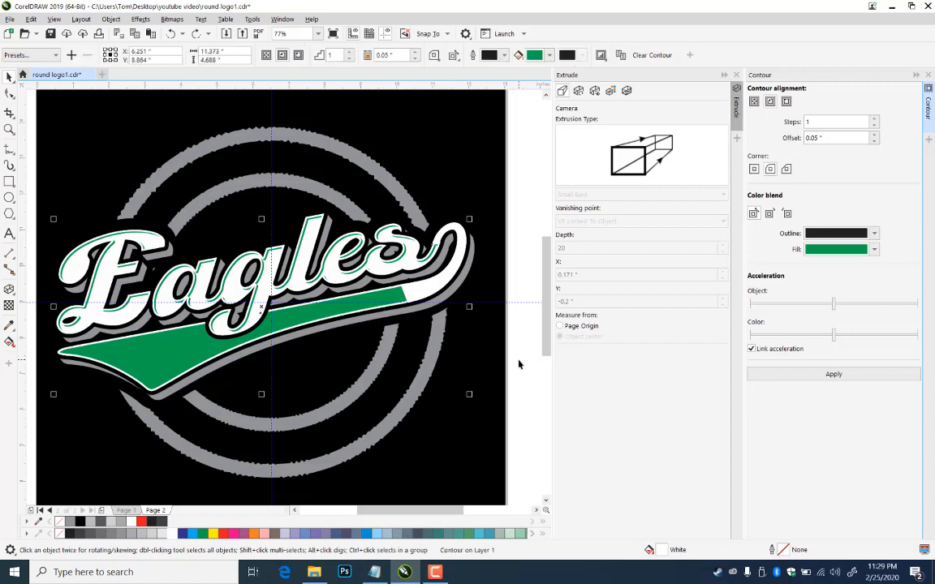
left_click(9, 131)
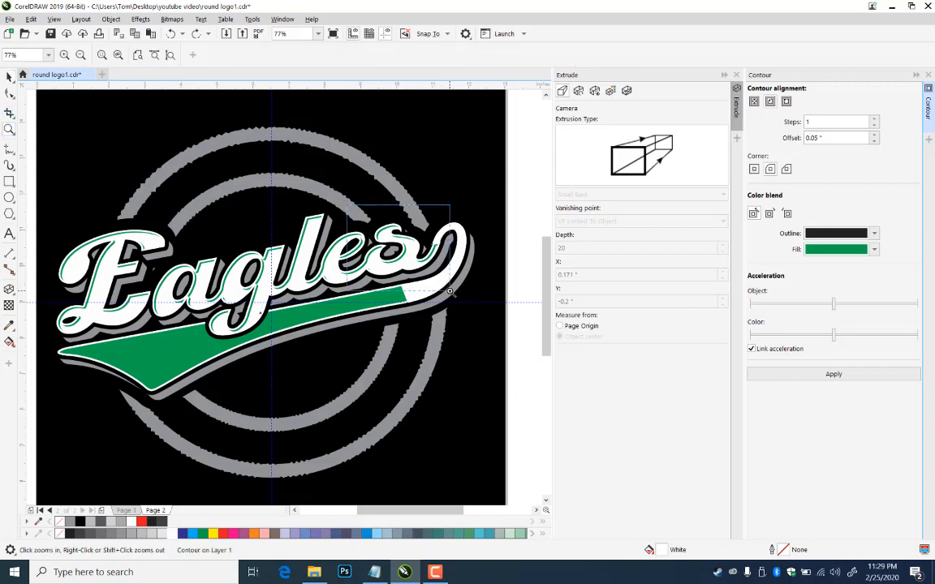
- Examine the joint between the final s of the Eagles lettering and the swoosh's tail
left_click_drag(375, 217, 480, 303)
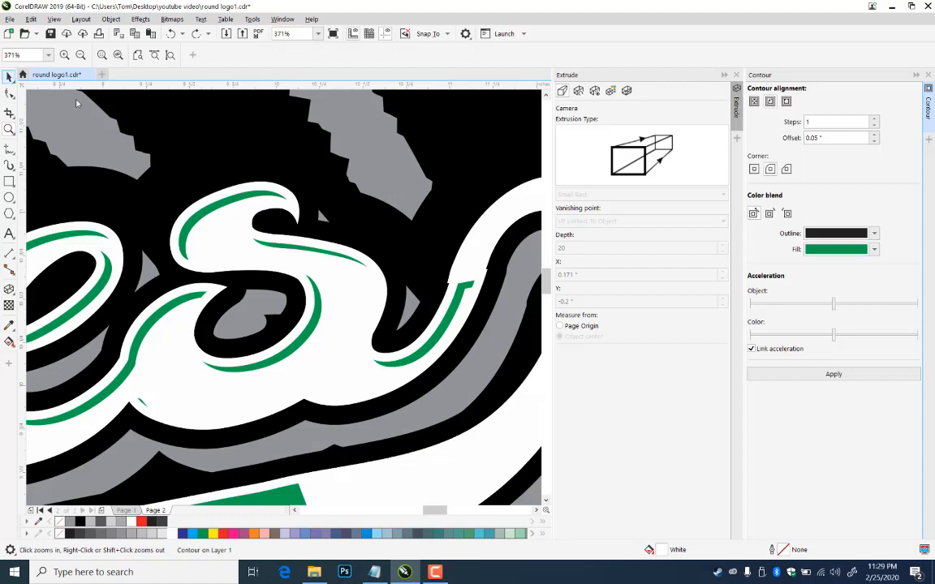
key("space")
left_click(310, 375)
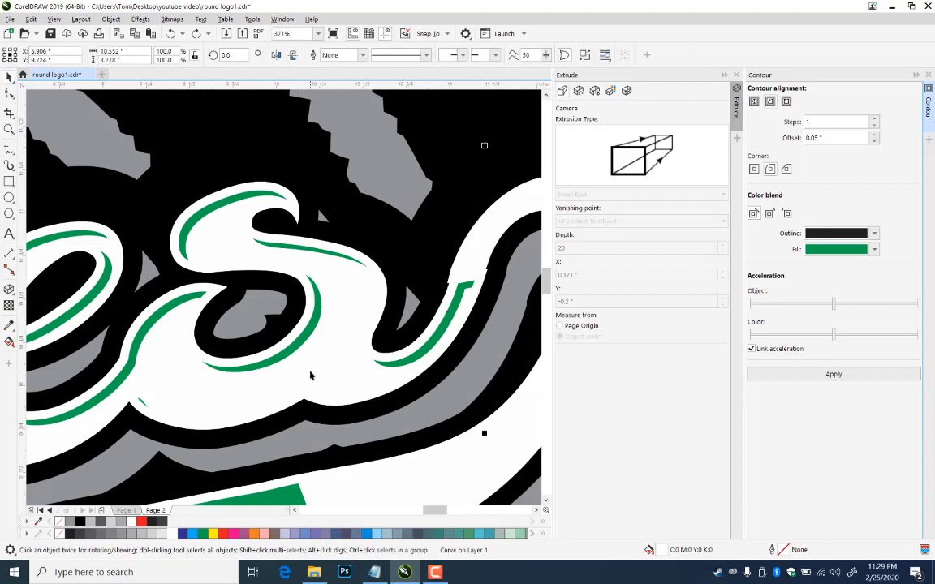
left_click_drag(310, 375, 327, 414)
left_click(301, 342, "shift")
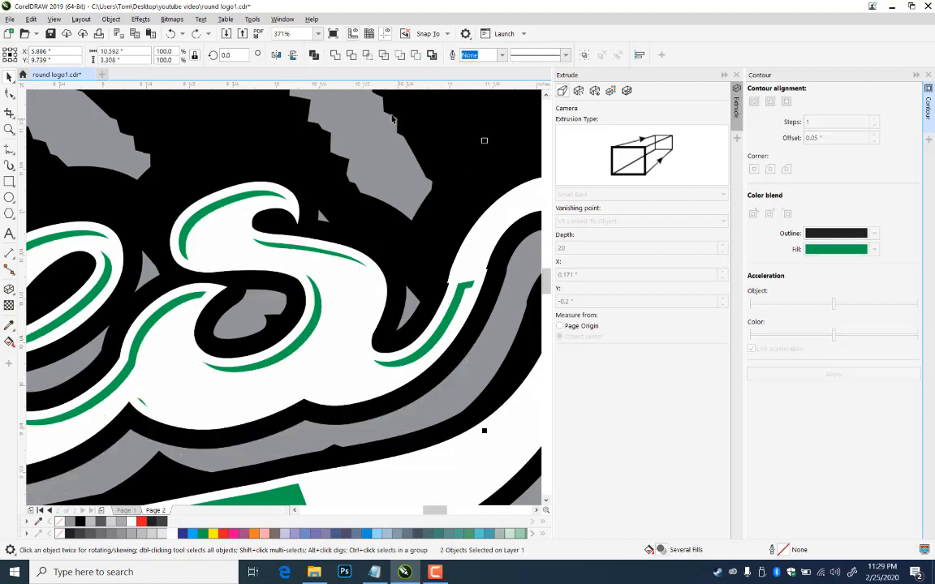
left_click(452, 373)
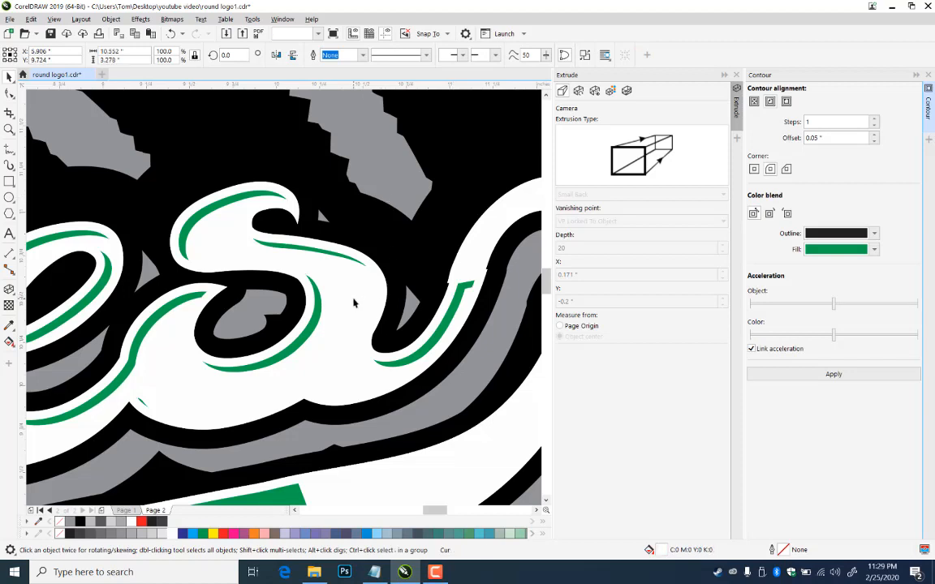
key("Escape")
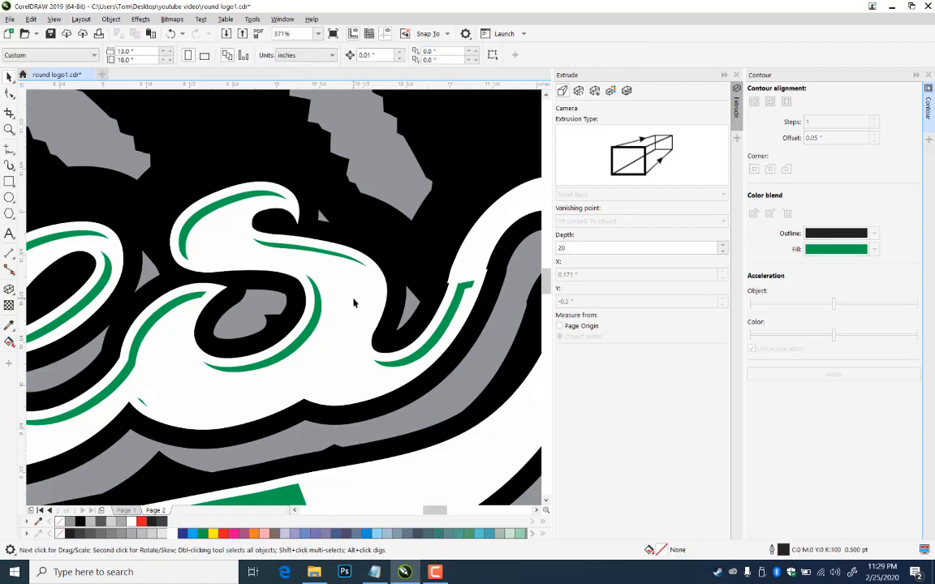
- Nudge the nodes at the swoosh's tail end beside the s to the right in 0.01-inch increments
left_click(481, 266)
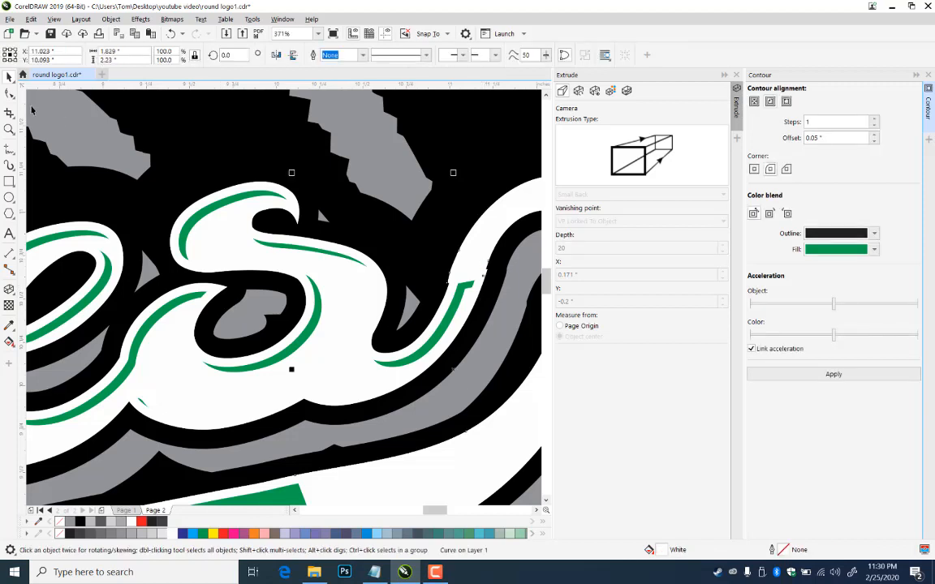
left_click(10, 93)
left_click_drag(431, 242, 506, 304)
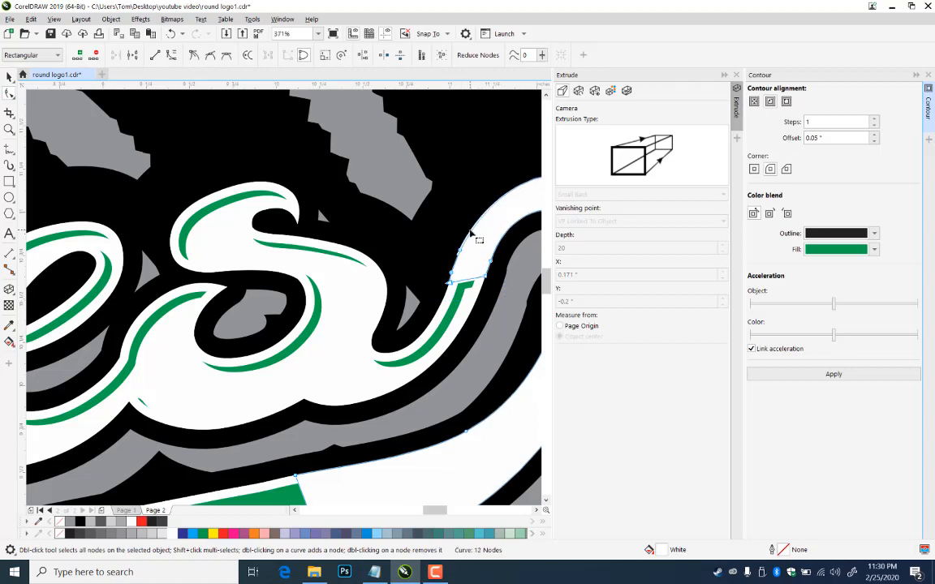
key("ctrl+z")
left_click_drag(490, 302, 501, 309)
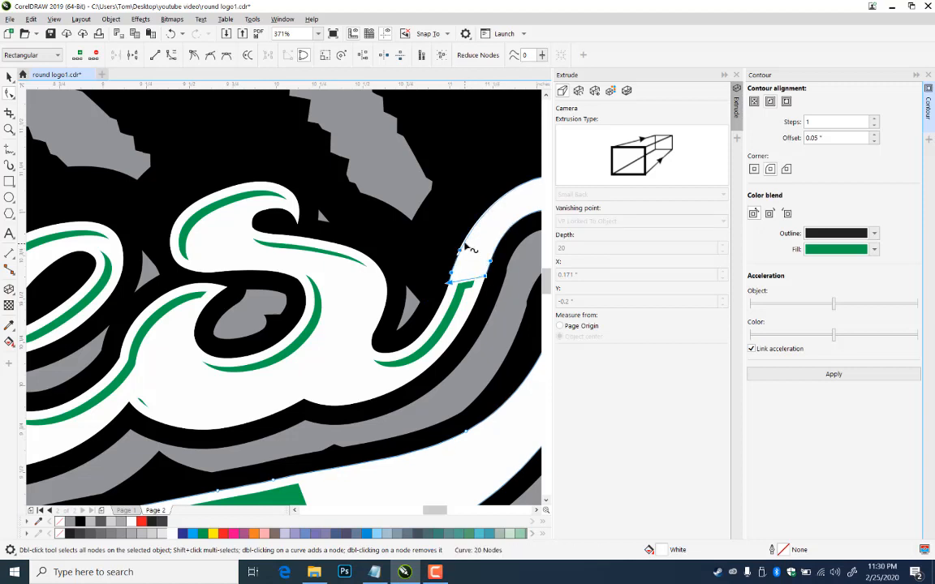
left_click(444, 258)
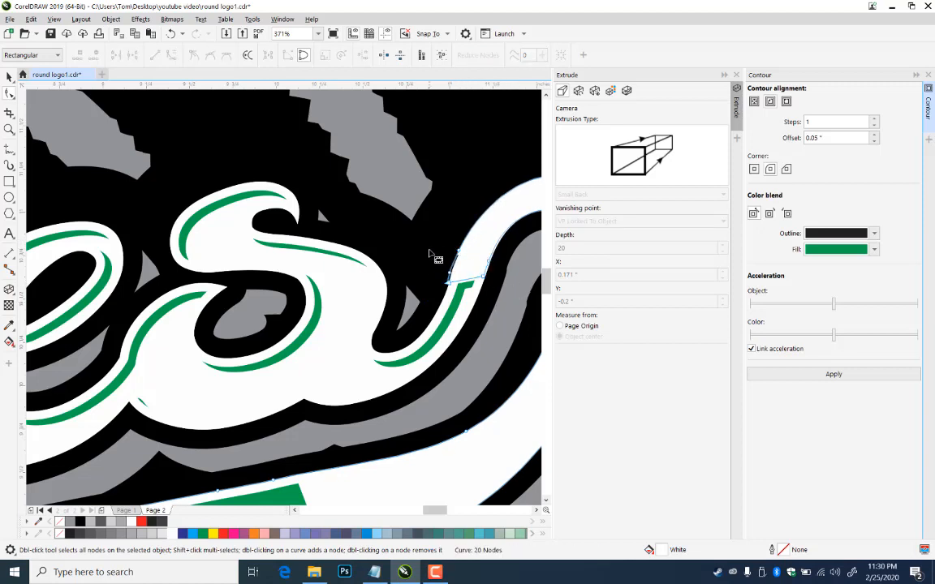
left_click_drag(387, 224, 505, 301)
key("Right")
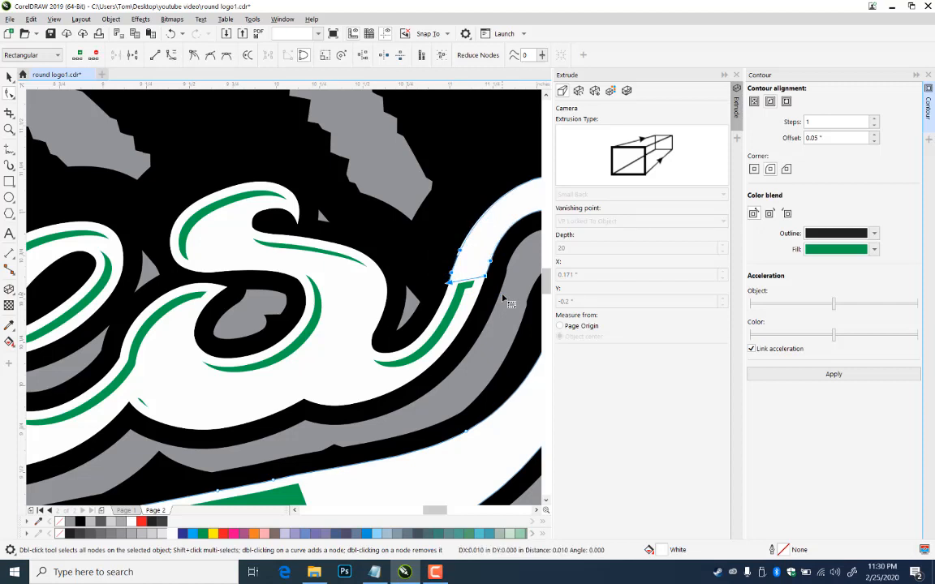
left_click(467, 241)
left_click_drag(389, 218, 498, 307)
key("Right")
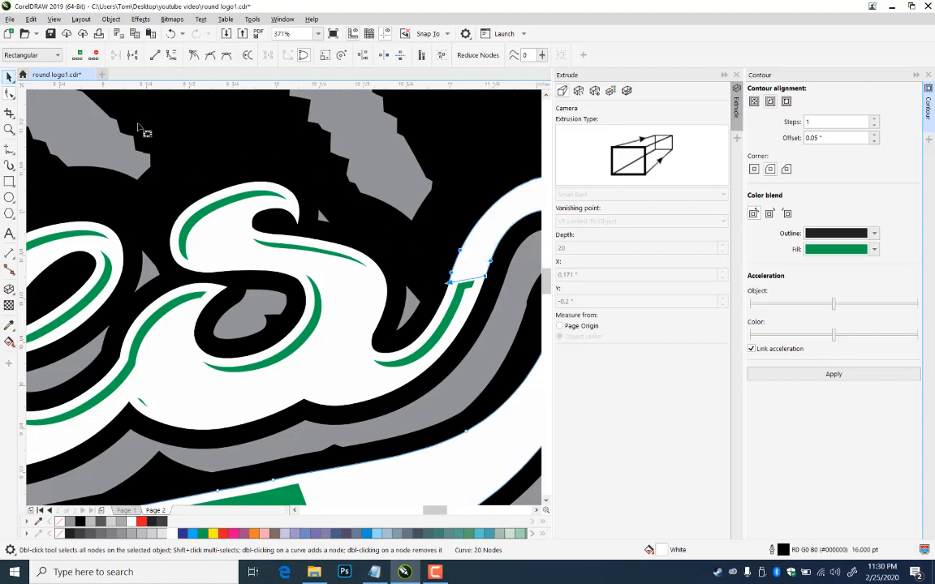
left_click(463, 181)
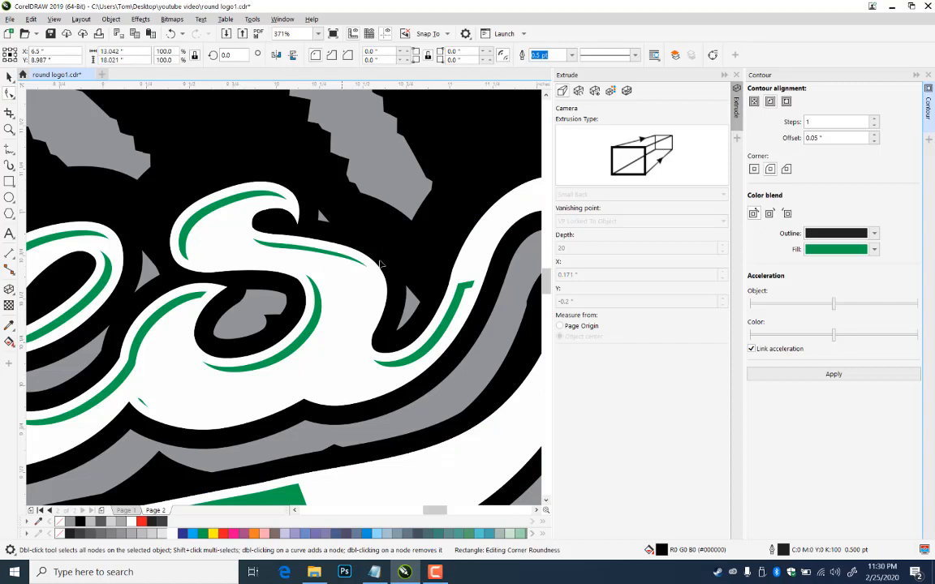
- Undo the recent edits back to plain white shapes, removing the green contours from the swoosh and the lettering
key("z")
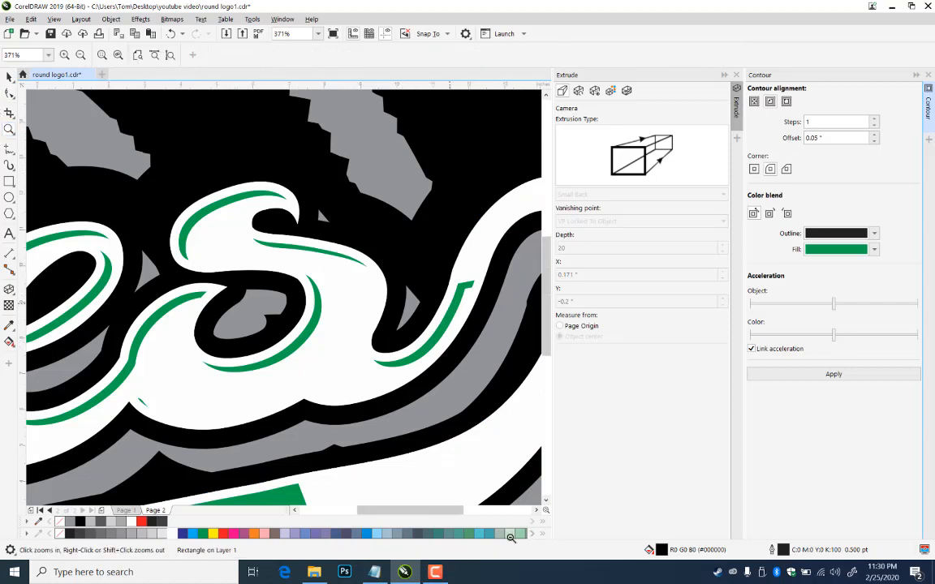
key("F4")
left_click(9, 75)
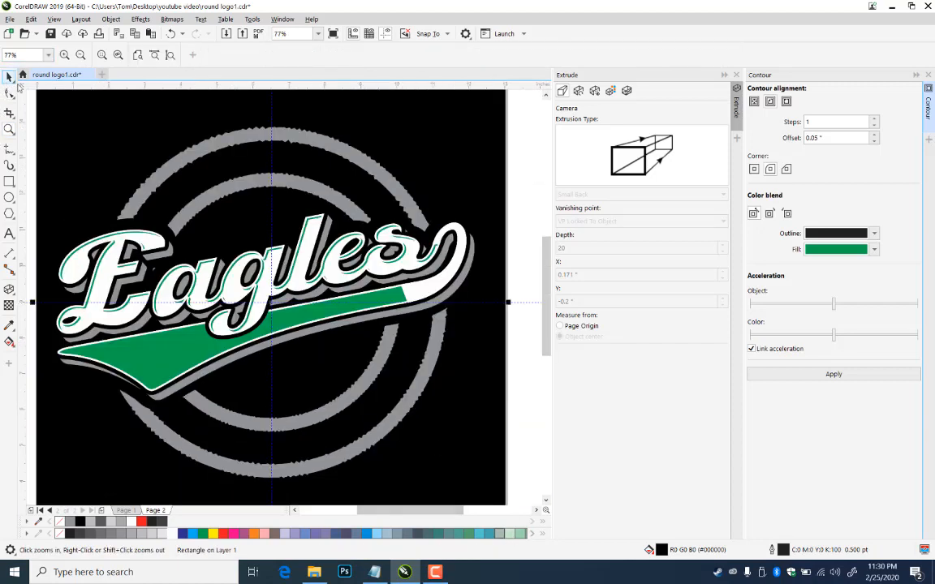
left_click(198, 357)
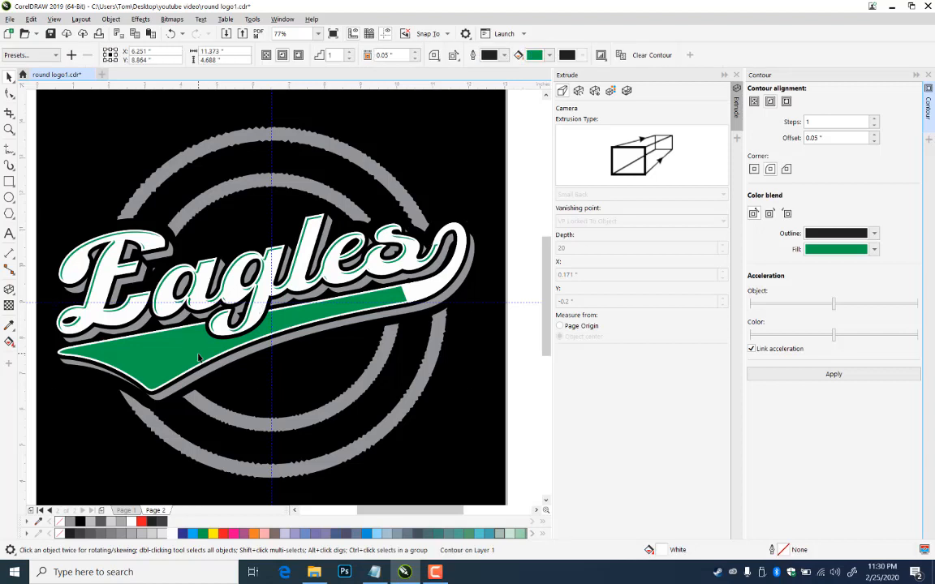
key("ctrl+a")
left_click(535, 381)
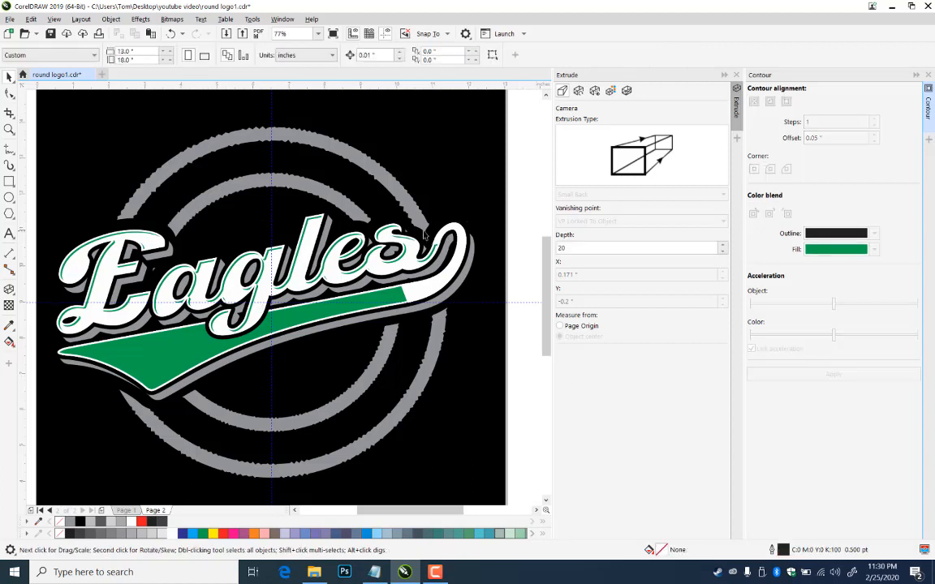
left_click(357, 303)
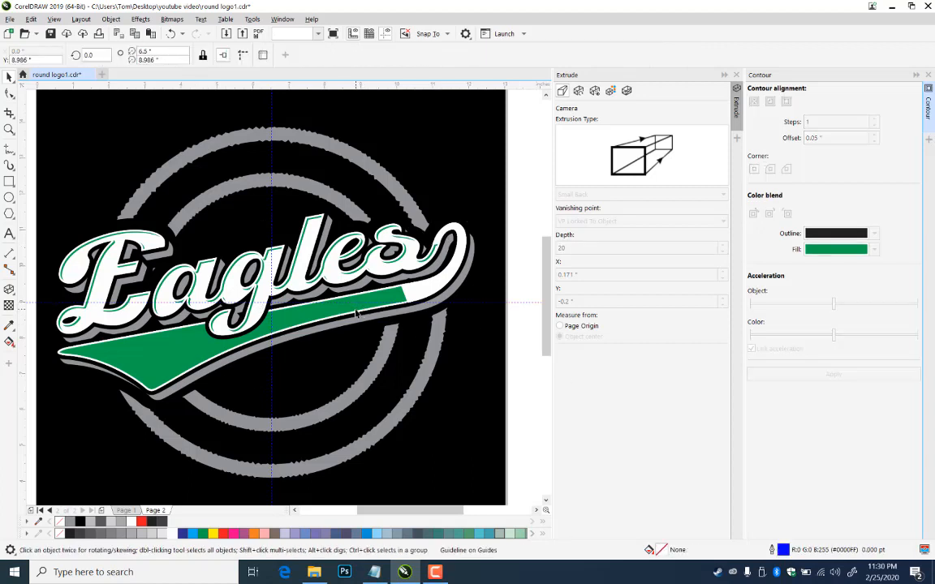
left_click(357, 312)
key("ctrl+z")
left_click(513, 349)
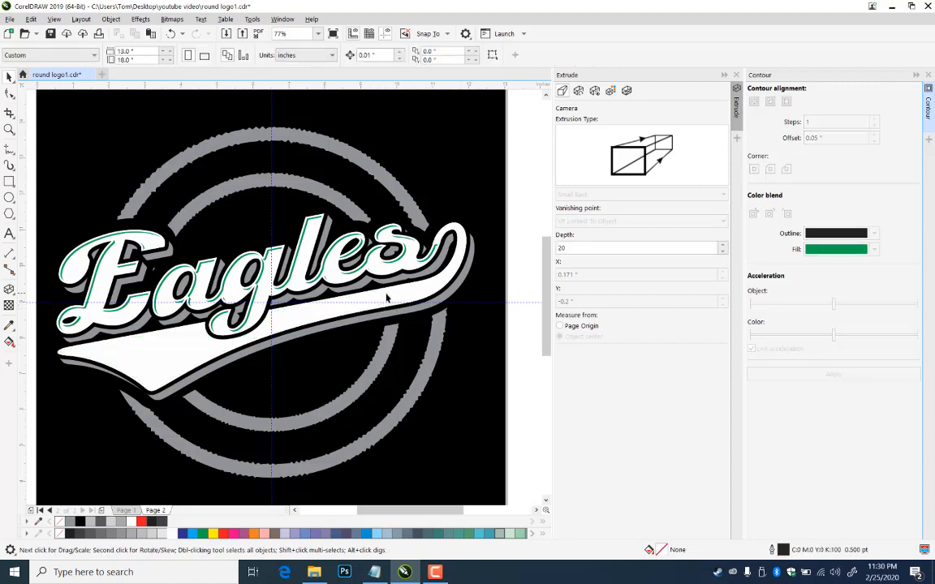
left_click(386, 298)
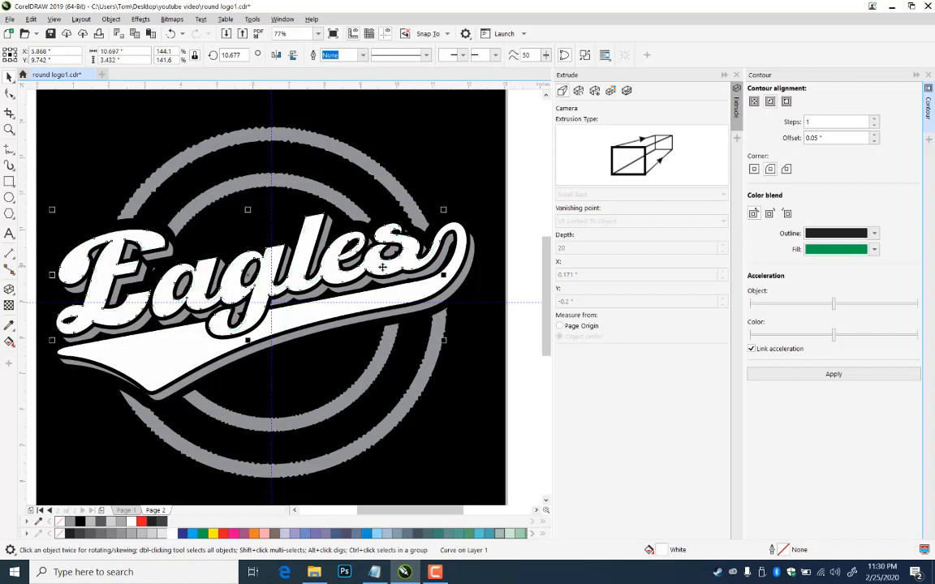
left_click(457, 269)
- Try welding the white swoosh and the Eagles lettering into one curve
left_click(343, 313)
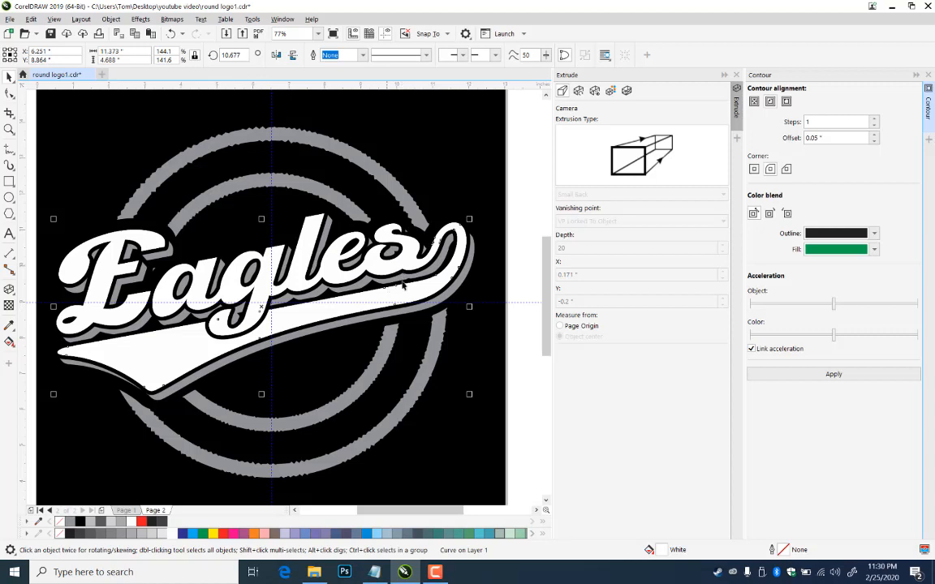
left_click_drag(341, 311, 354, 333)
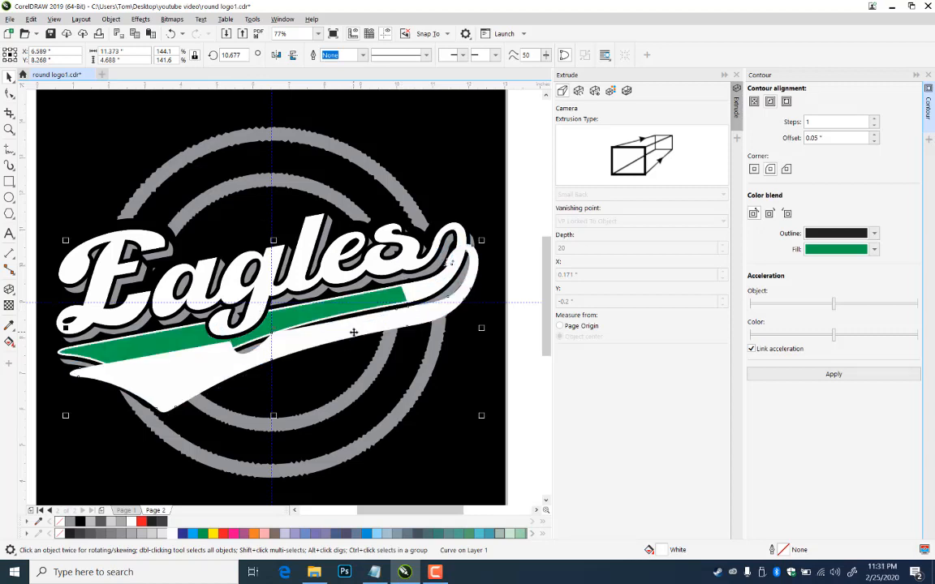
key("ctrl+z")
left_click(381, 269, "shift")
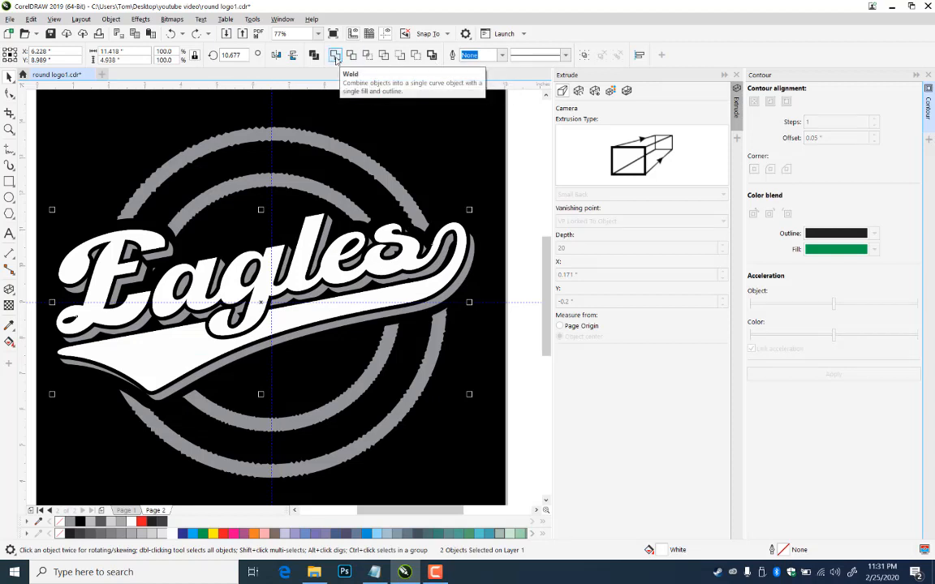
left_click(336, 59)
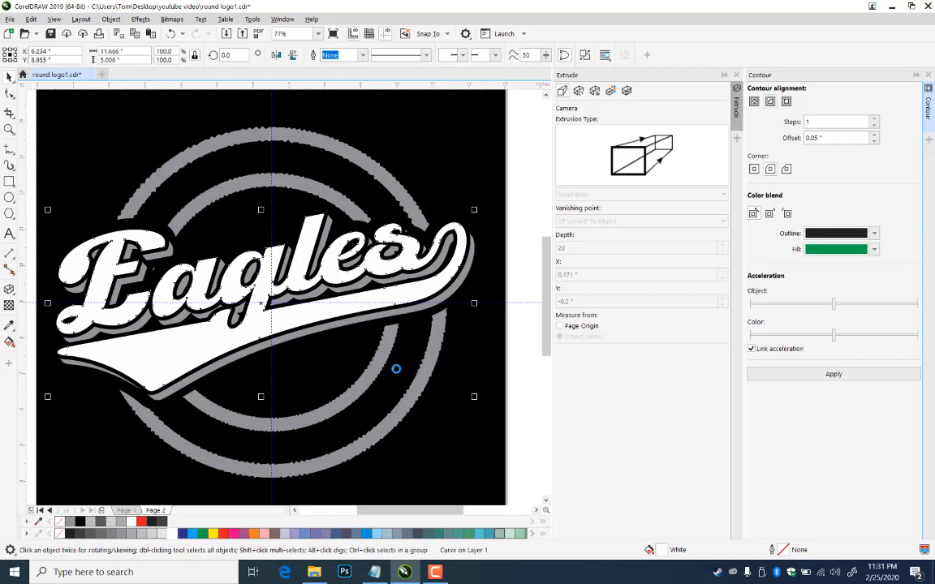
left_click(338, 341)
- Draw a closed four-sided shape about 2.6 by 2.3 inches around the tail of the g where it crosses the swoosh
left_click(9, 149)
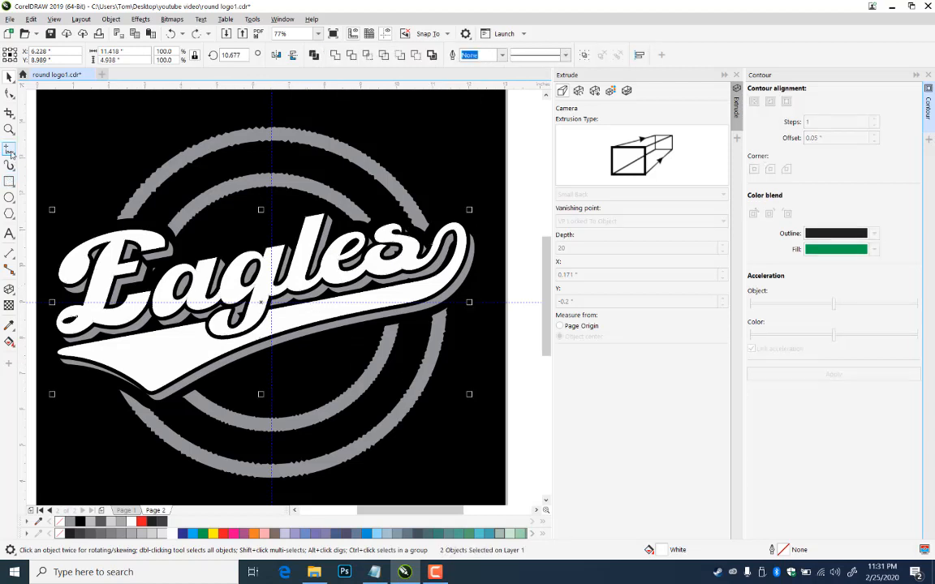
left_click(197, 318)
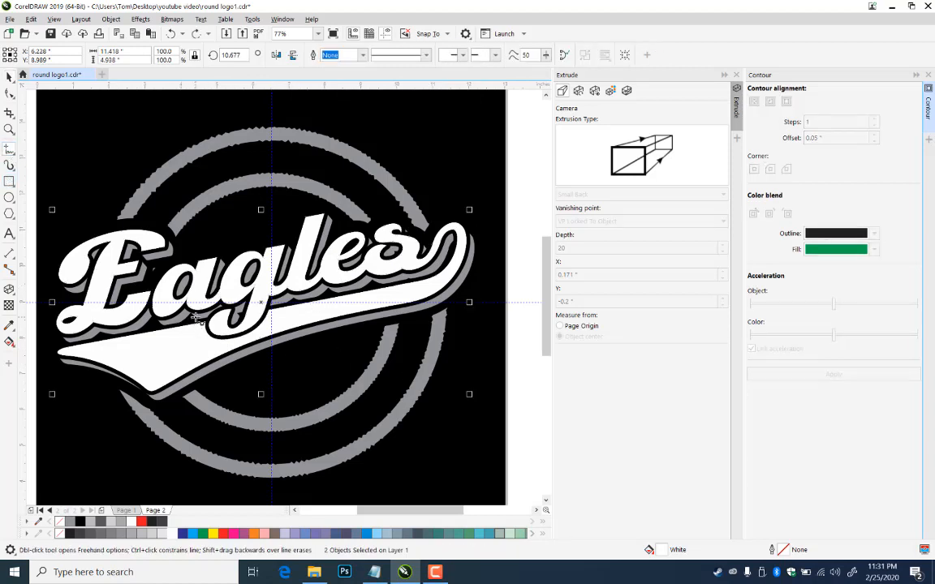
double_click(290, 299)
double_click(273, 369)
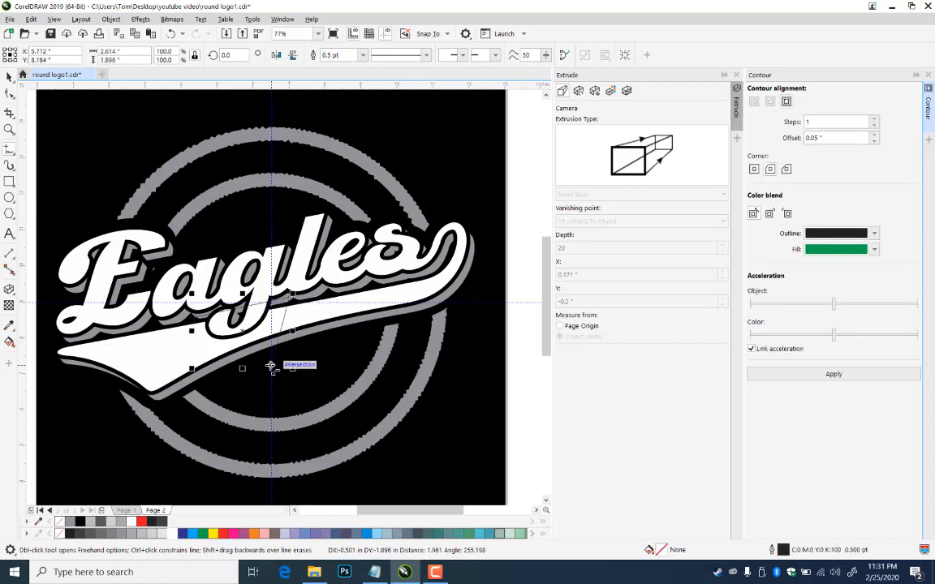
left_click(223, 383)
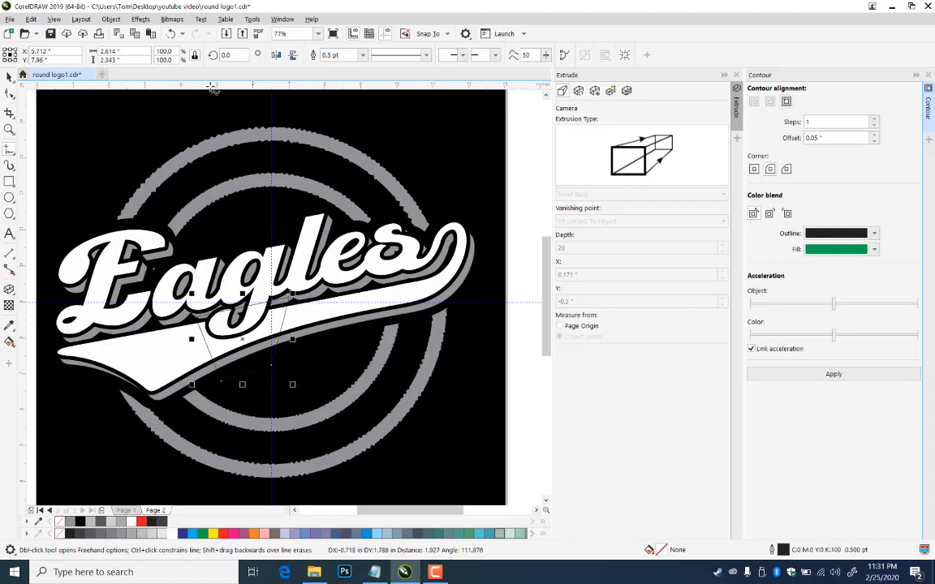
- Trim the white Eagles lettering with the four-sided shape over the g's tail and delete that shape
key("space")
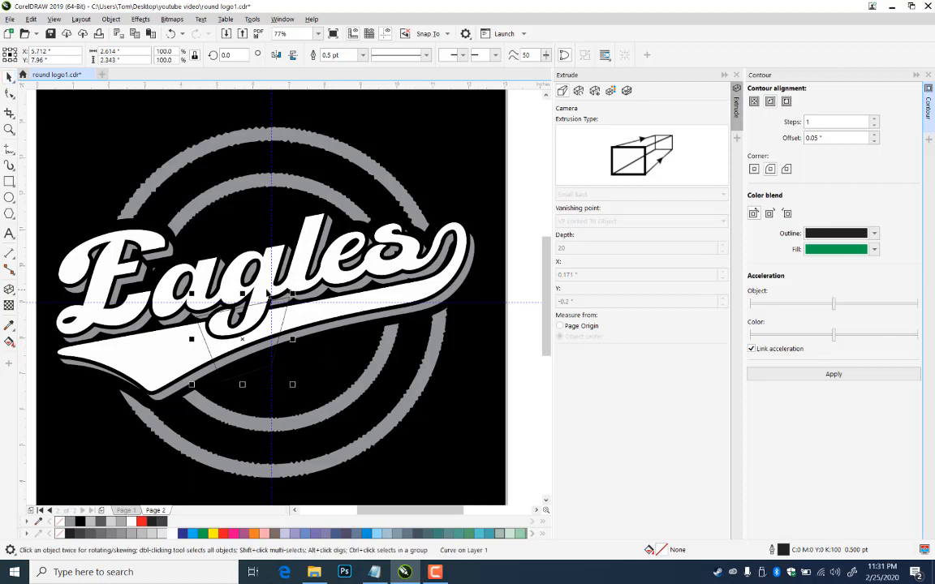
left_click(219, 347, "shift")
left_click(351, 55)
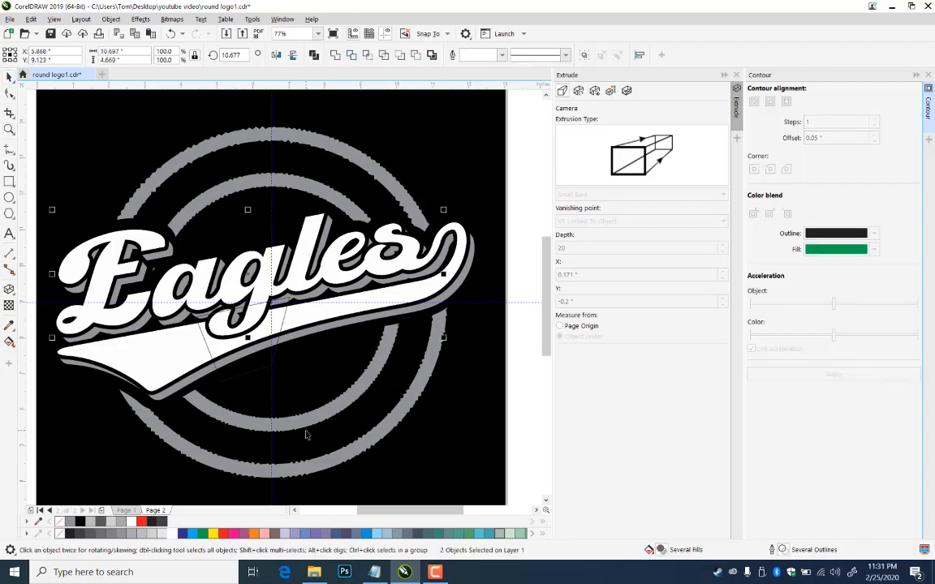
left_click(281, 331)
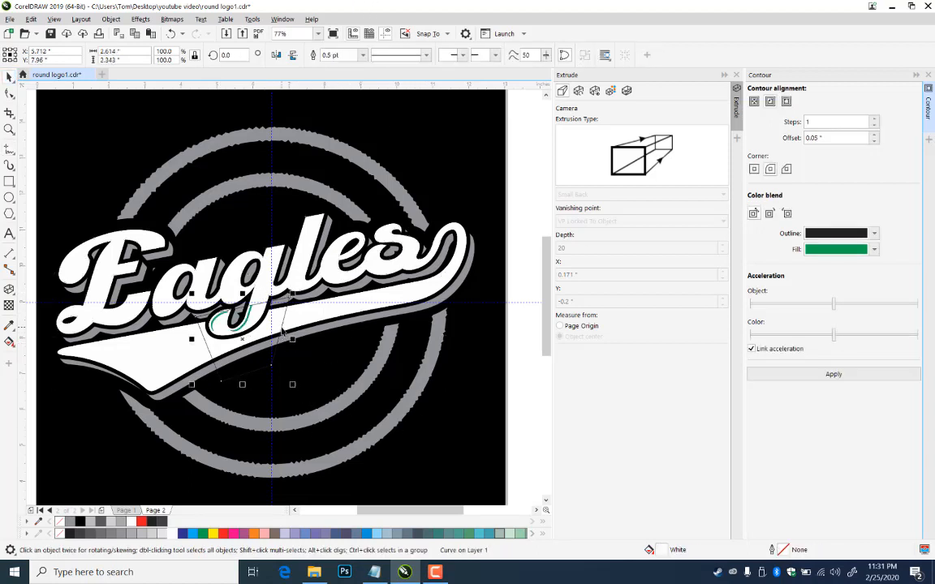
key("Delete")
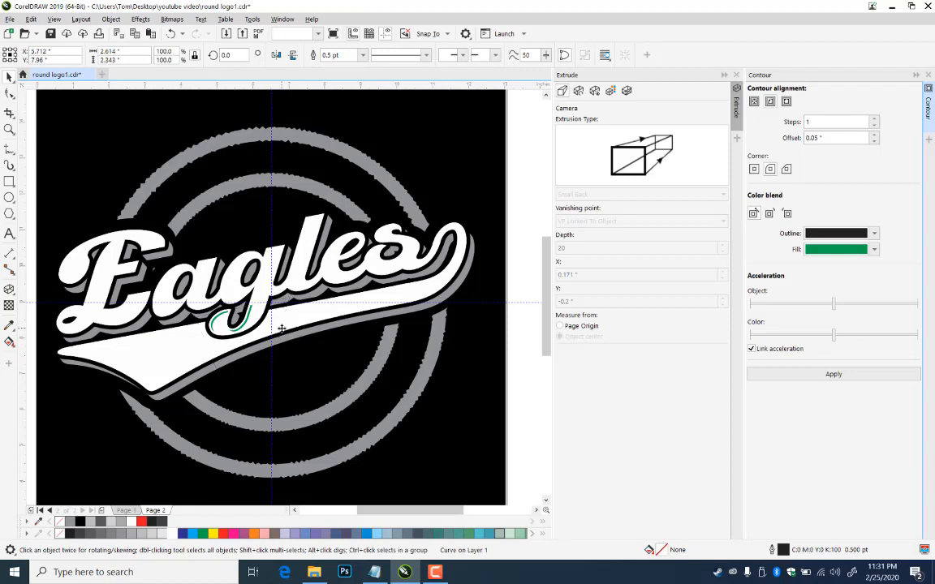
- Weld the white swoosh and trimmed Eagles lettering into one curve and apply a one-step green inside contour with a 0.05-inch offset
left_click(294, 317)
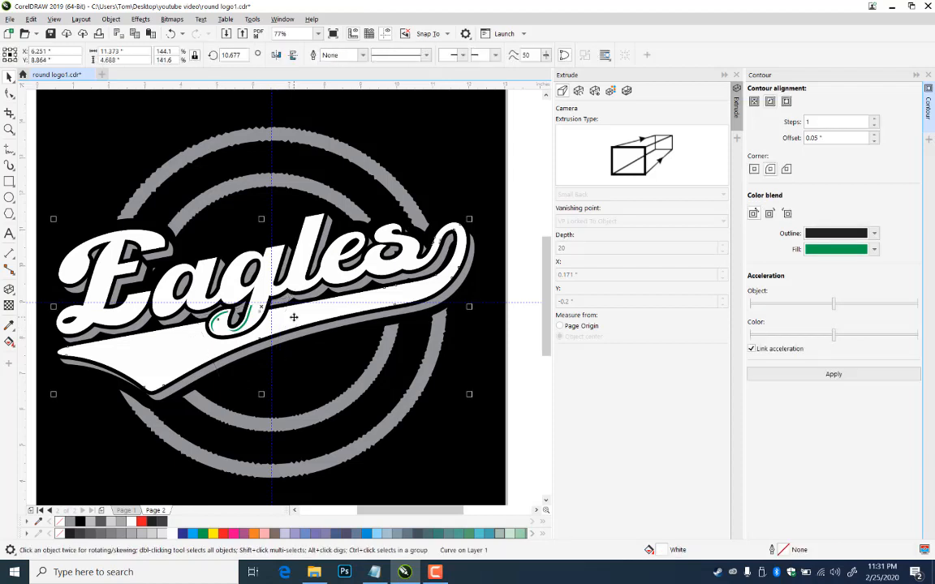
left_click_drag(294, 317, 314, 387)
key("ctrl+z")
key("space")
left_click(365, 243, "shift")
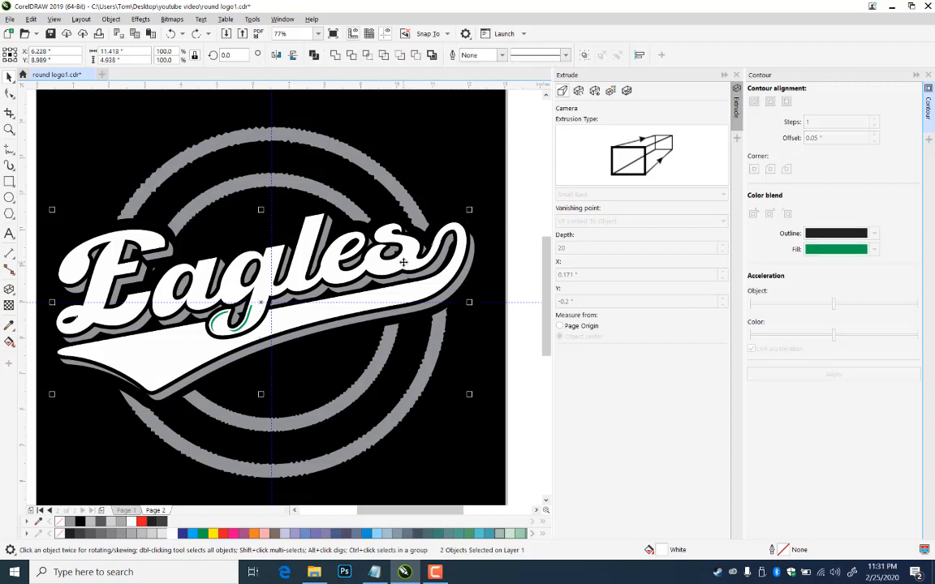
left_click(335, 58)
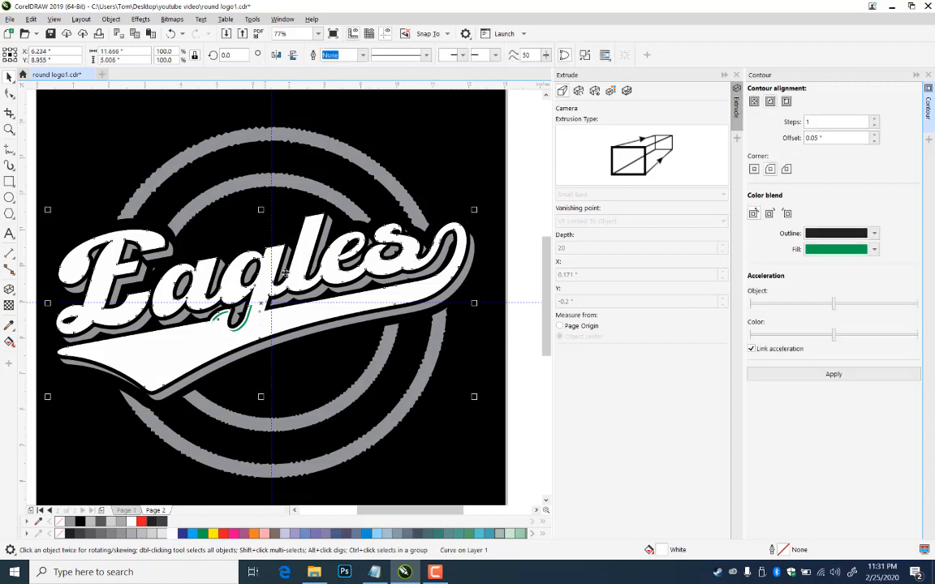
left_click(833, 374)
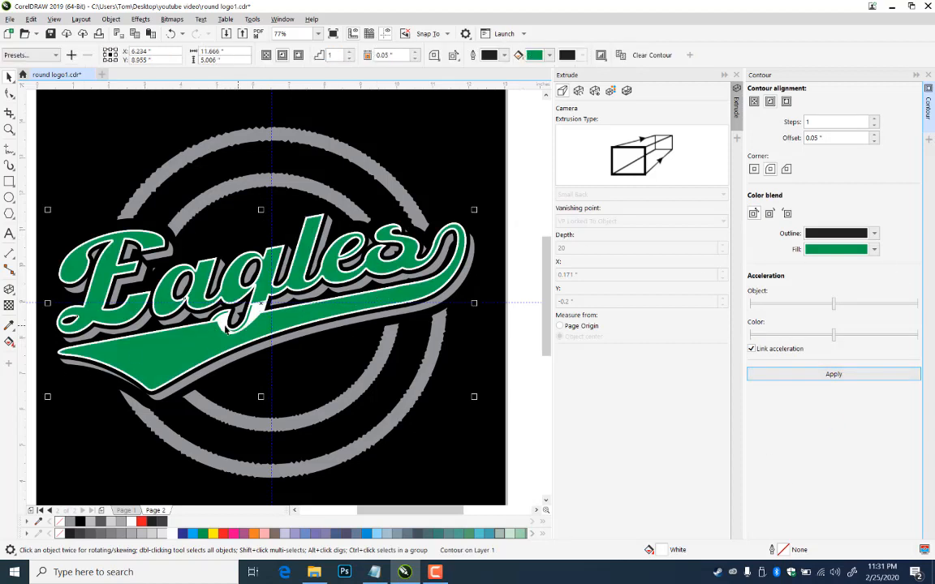
left_click(378, 335)
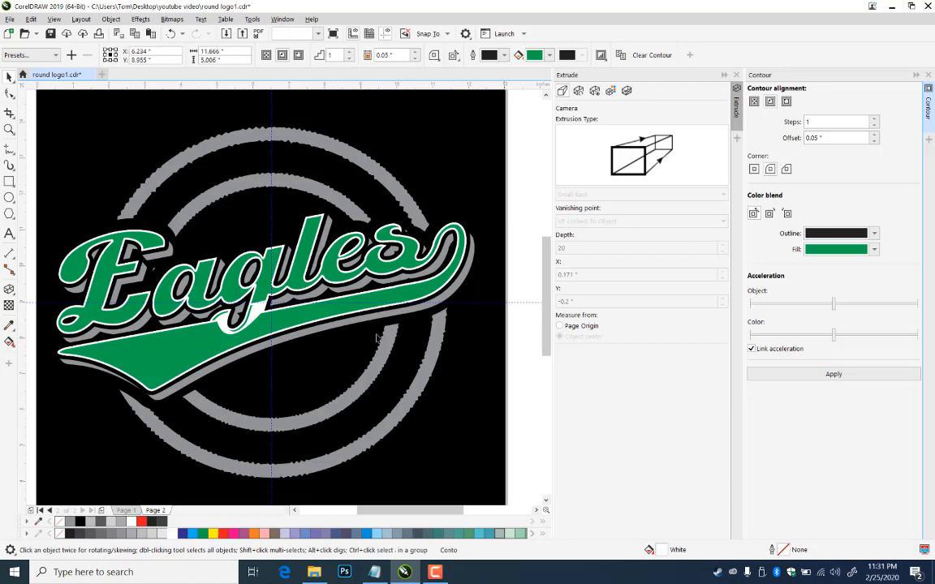
left_click(330, 313)
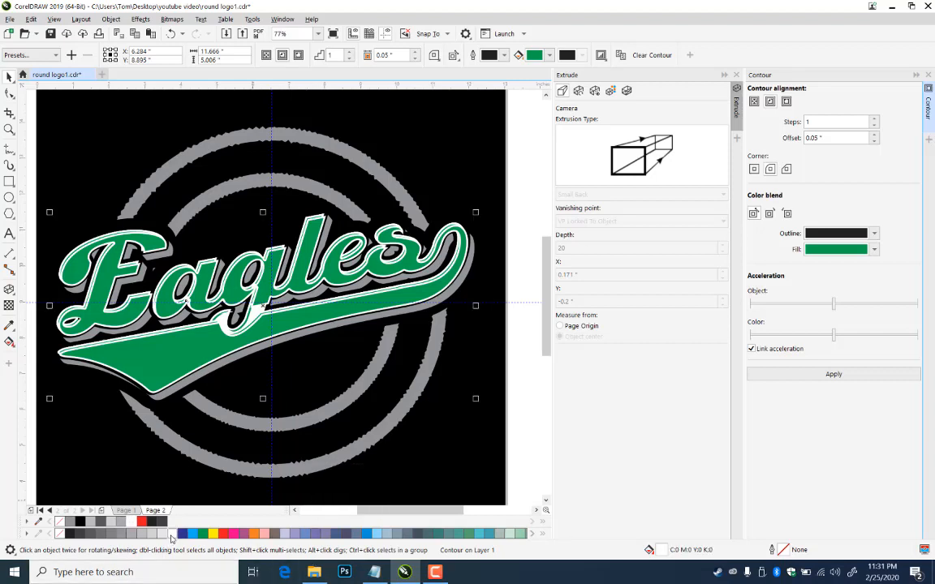
key("Up")
key("Up")
key("Up")
key("Up")
key("Left")
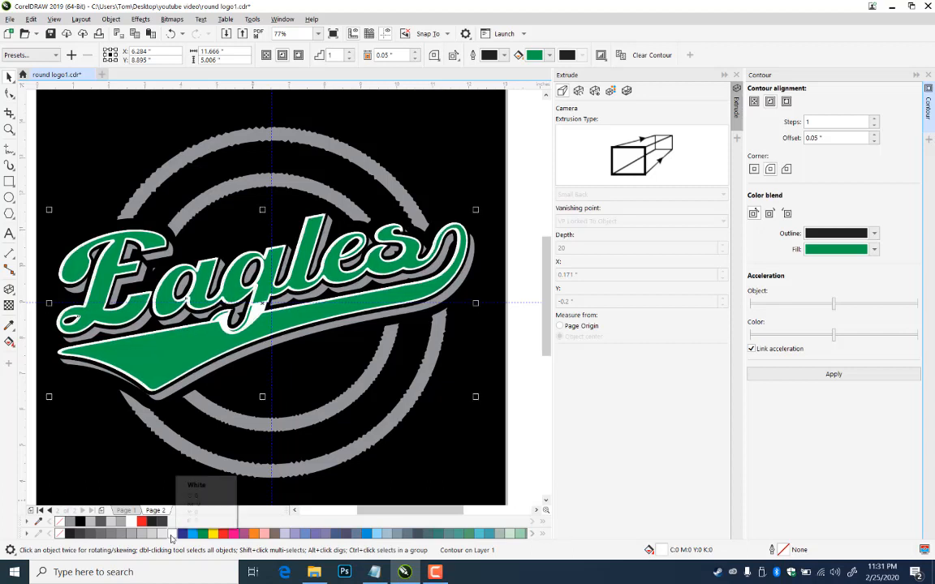
key("Escape")
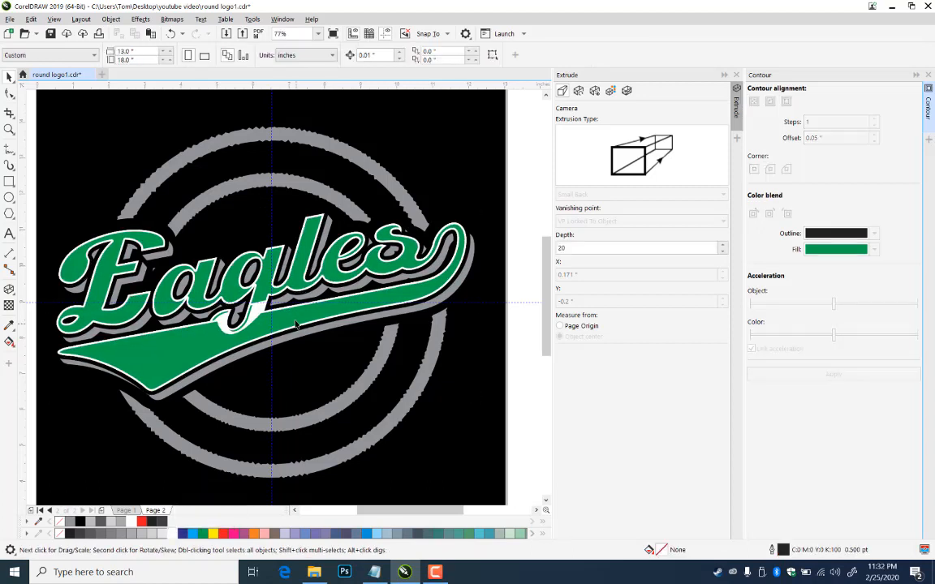
- Break the green inside contour apart from the white lettering-and-swoosh curve and select the green shape
left_click(295, 323)
key("ctrl+k")
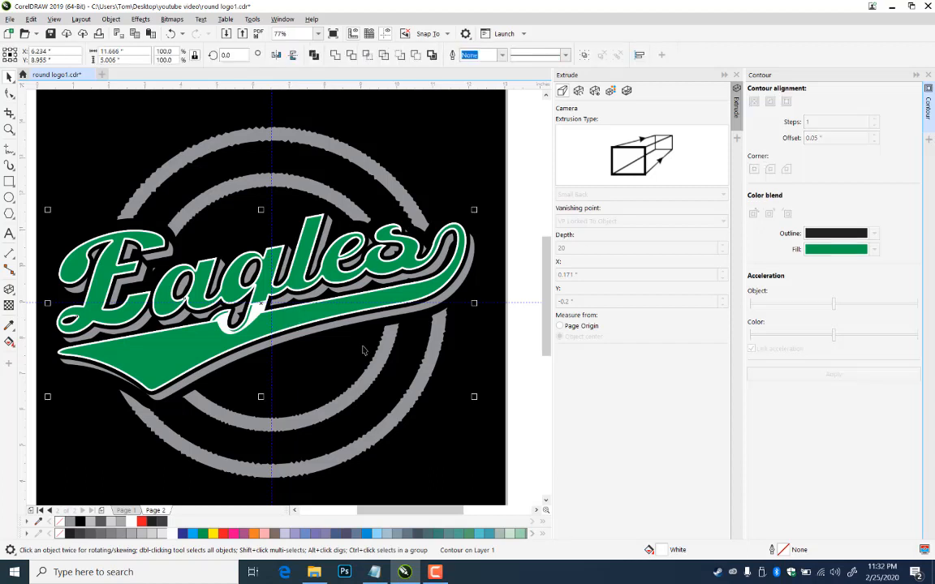
left_click(362, 351)
left_click(317, 321)
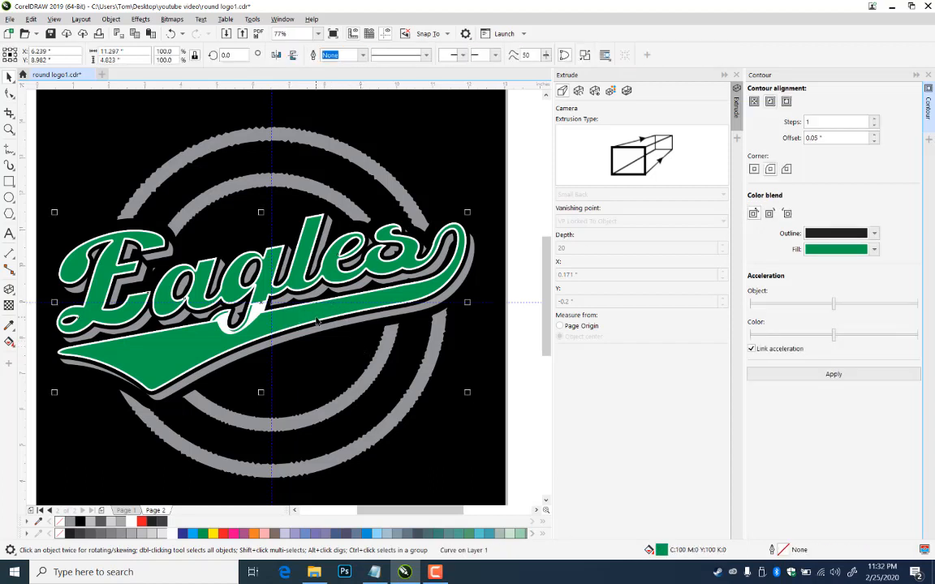
- Duplicate the green inside shape, offset the copy 0.05 inch to the right and 0.06 inch down, and fill it white
key("Right")
key("Right")
key("Right")
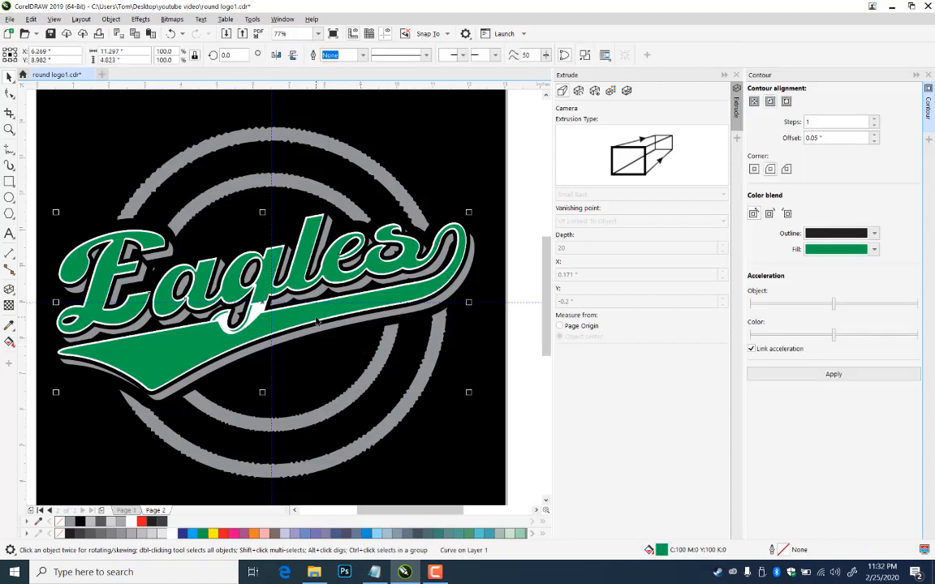
key("Right")
key("Right")
key("Down")
key("Down")
key("Down")
key("Down")
key("Down")
key("Down")
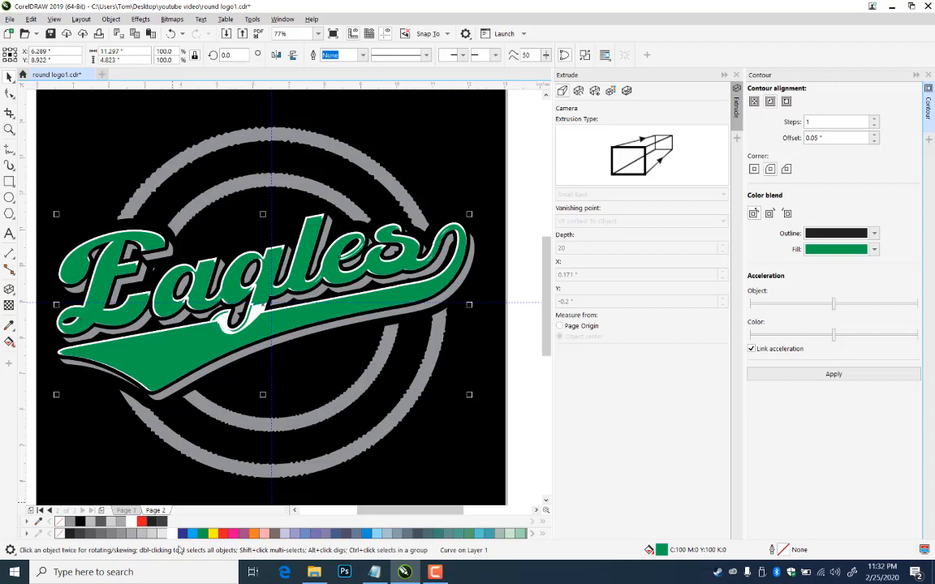
left_click(173, 535)
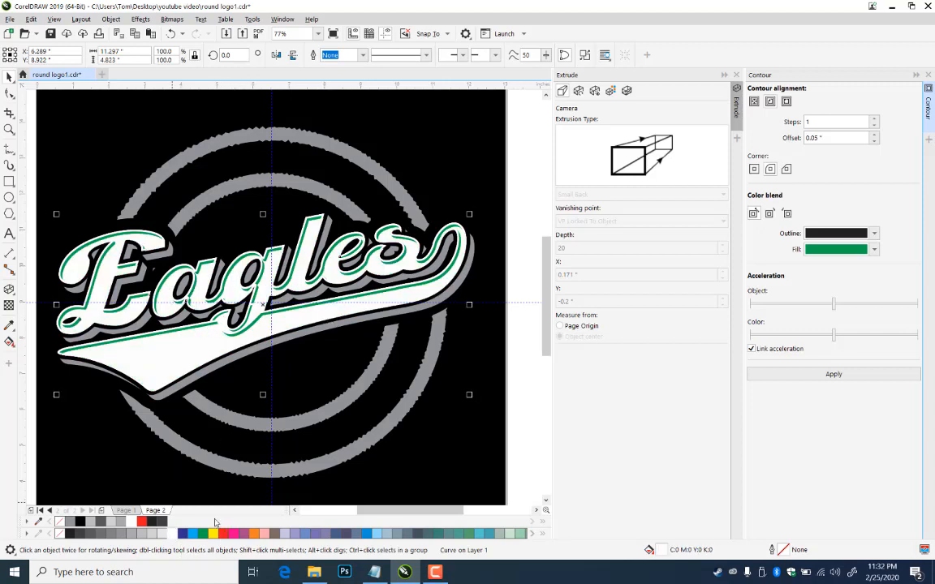
- Nudge the white copy 0.02 inch to the left and trim the green inside shape with it
key("Left")
key("Up")
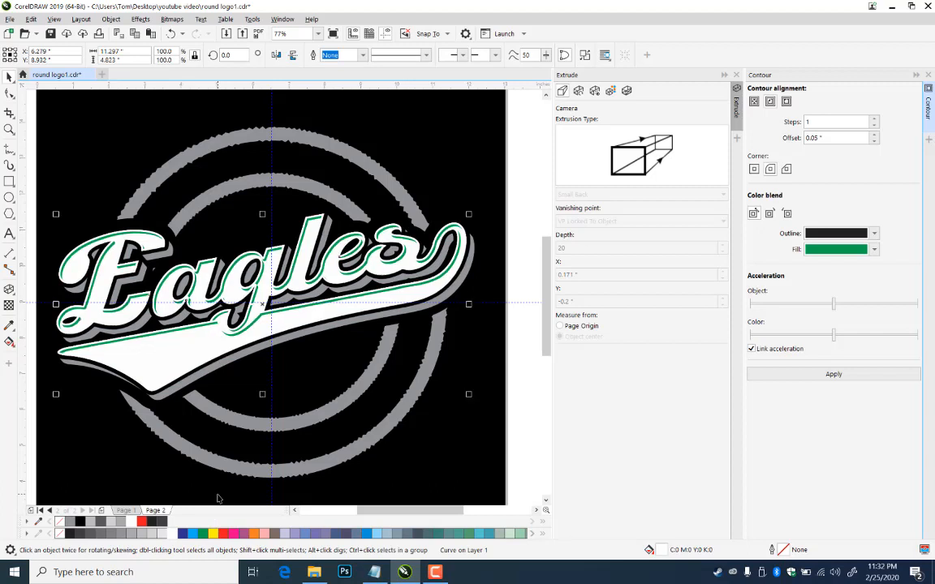
key("Left")
key("Up")
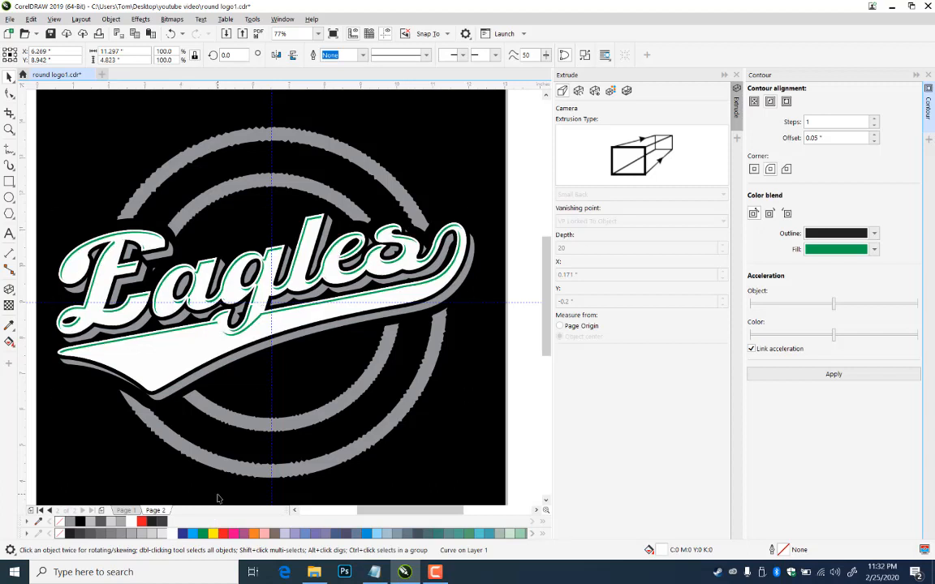
key("Up")
key("Down")
key("Down")
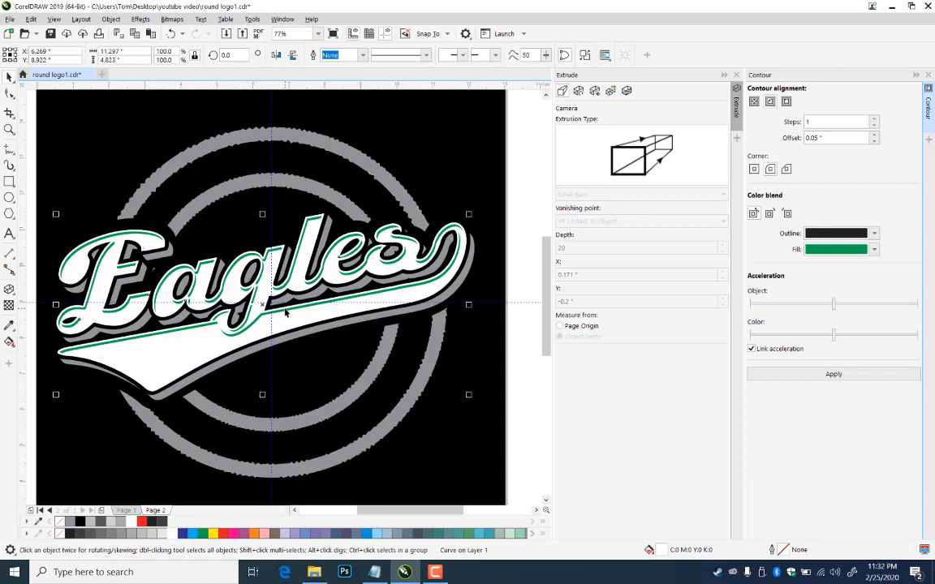
left_click(284, 313, "shift")
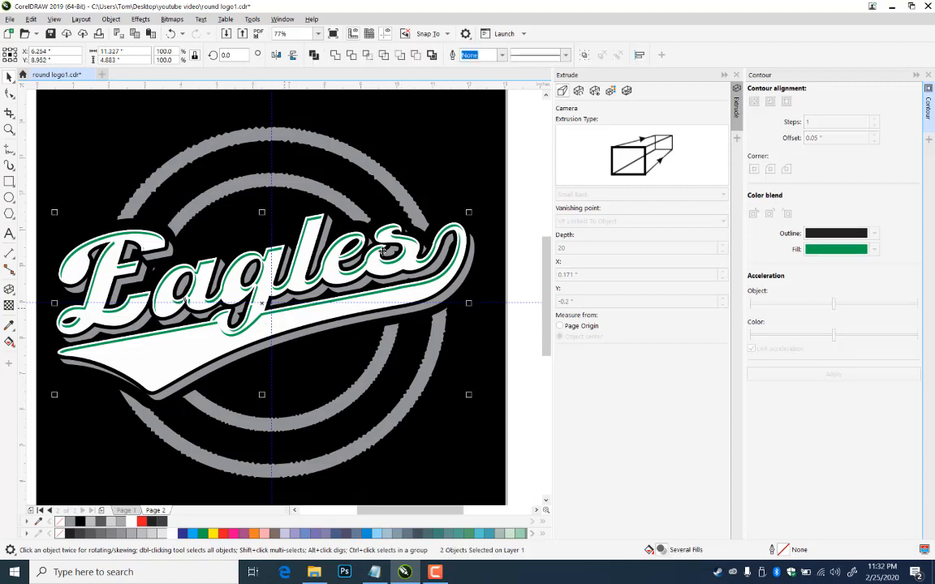
left_click(351, 55)
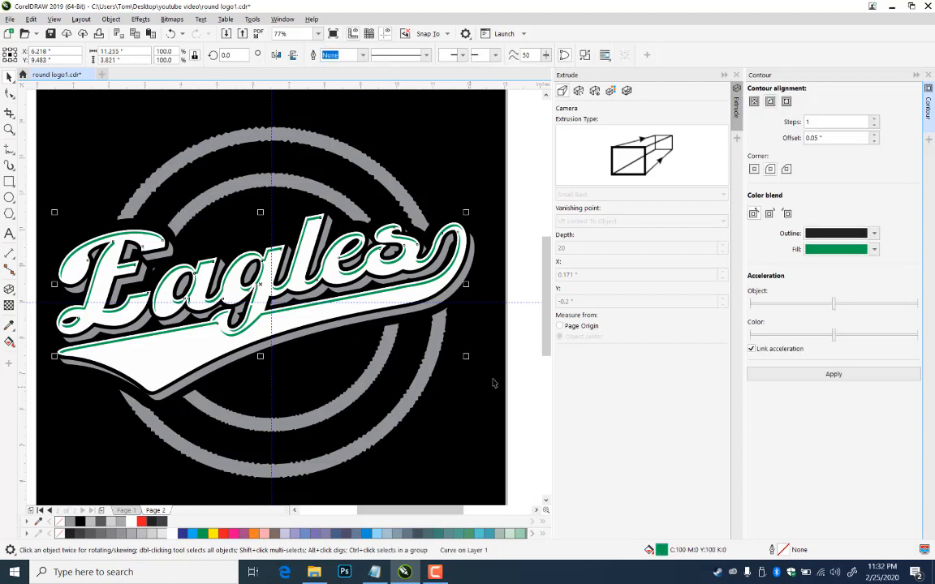
- Break apart the offset white copy used for trimming and delete its pieces
left_click(465, 259)
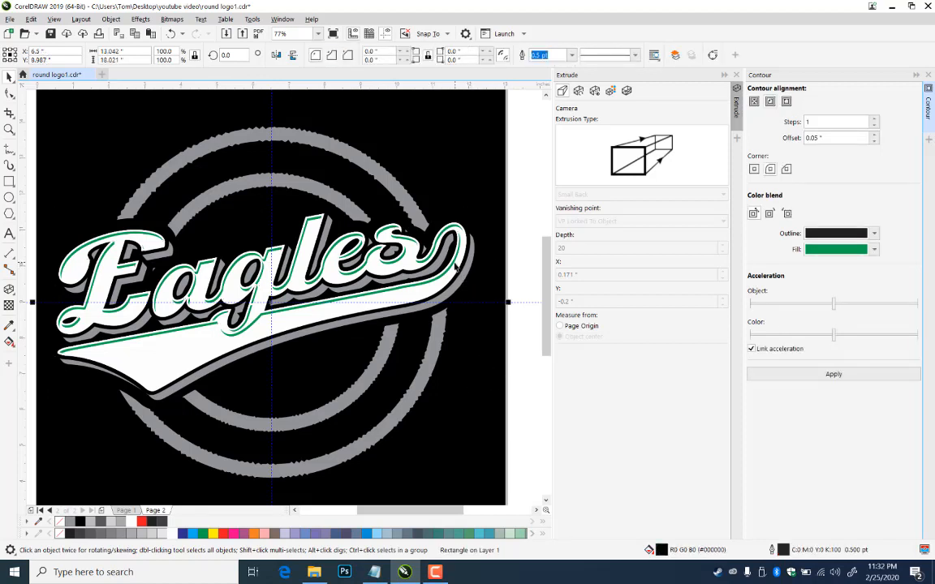
left_click(455, 265)
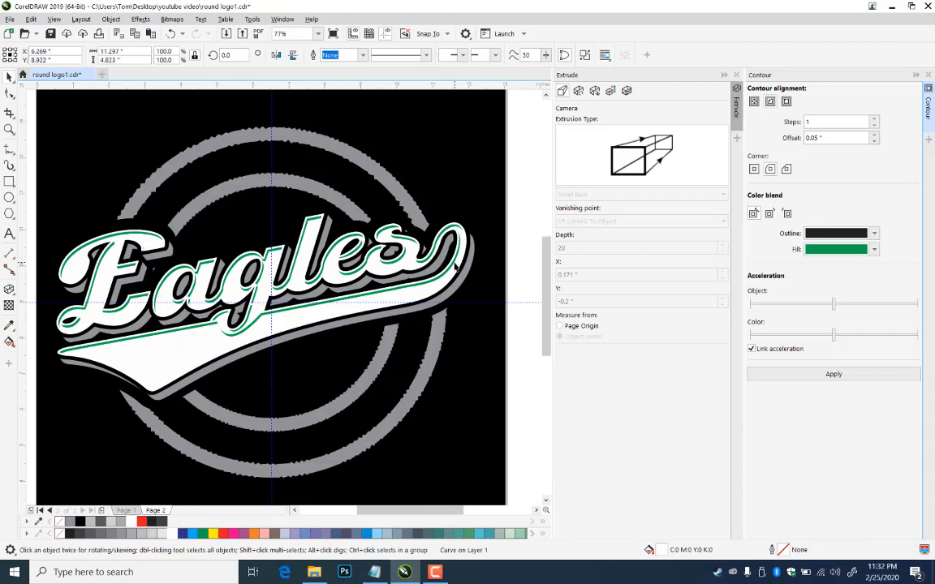
key("ctrl+k")
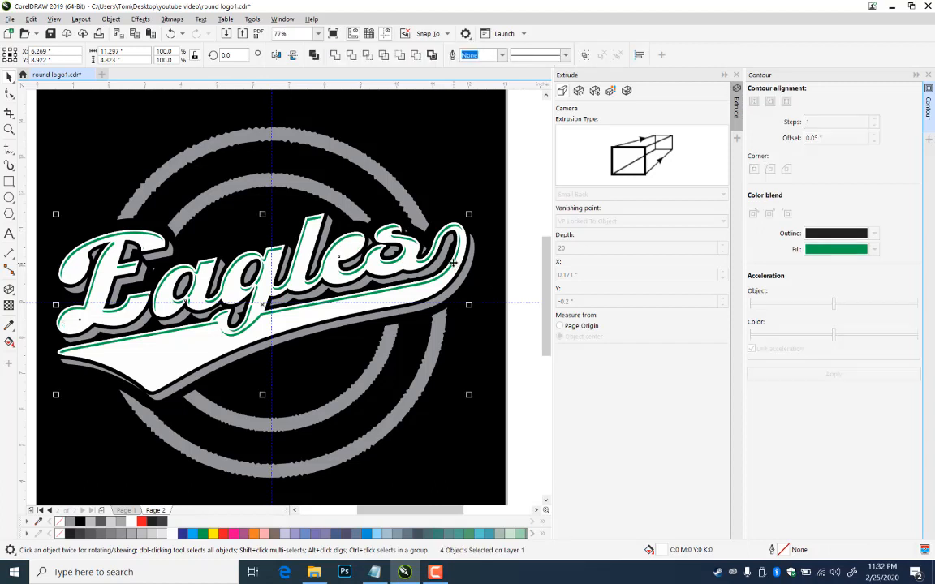
left_click(456, 262, "shift")
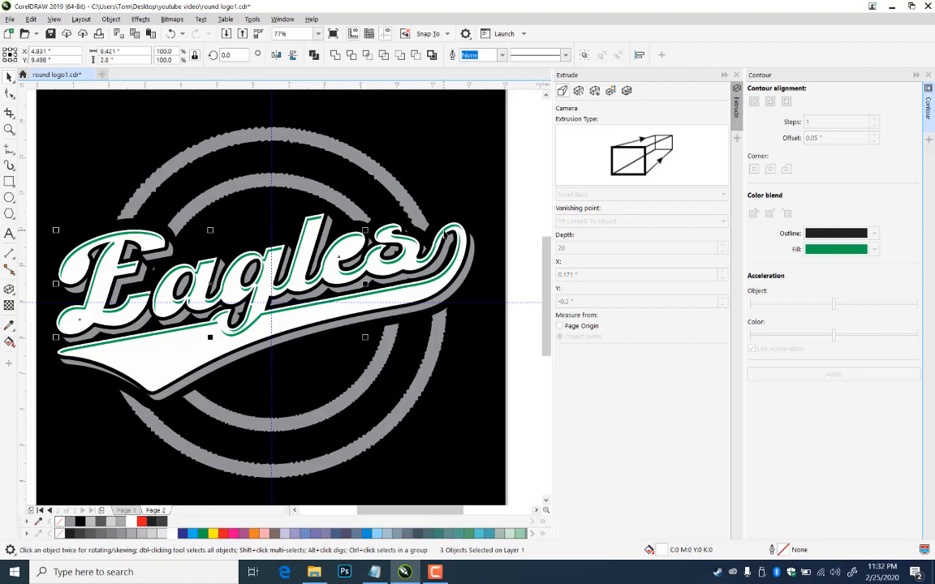
left_click(444, 233, "shift")
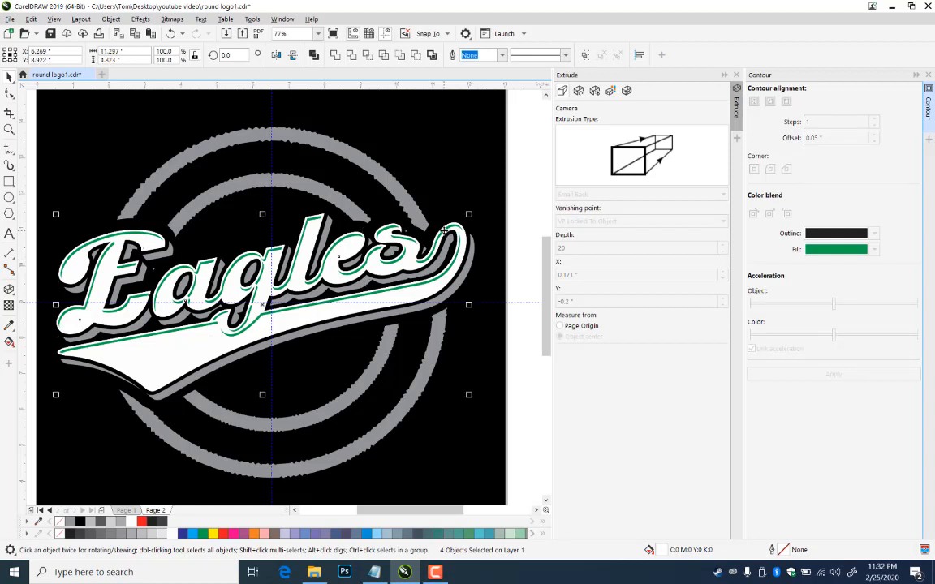
left_click(445, 234, "shift")
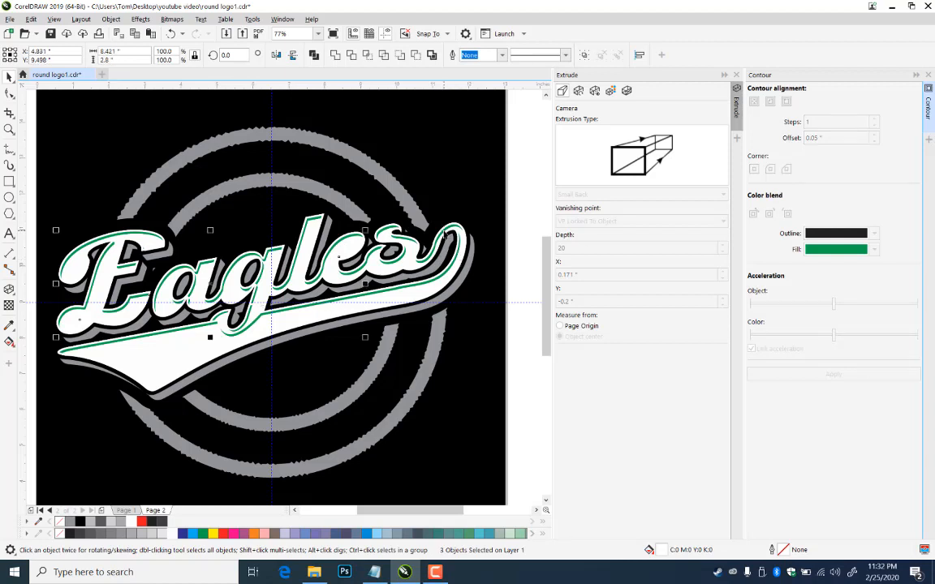
left_click(465, 301)
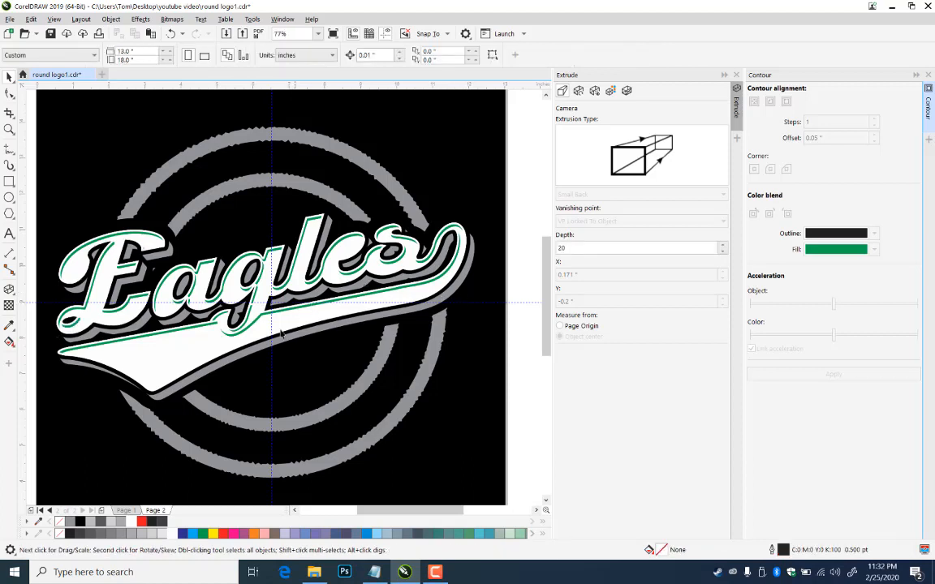
left_click_drag(290, 313, 317, 355)
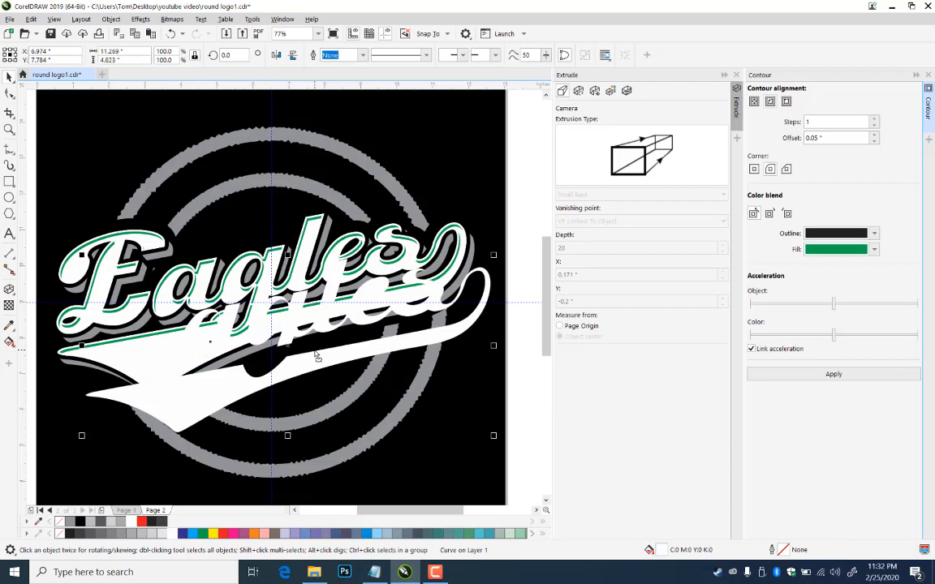
key("ctrl+z")
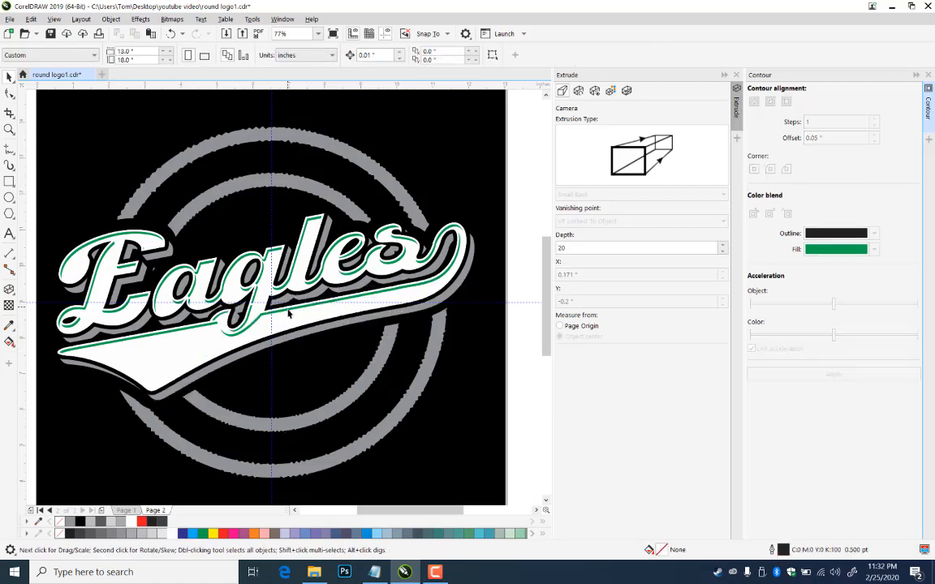
- Mirror the trimmed green highlight curve horizontally so it lies beside the right end of the logo
left_click_drag(288, 314, 295, 329)
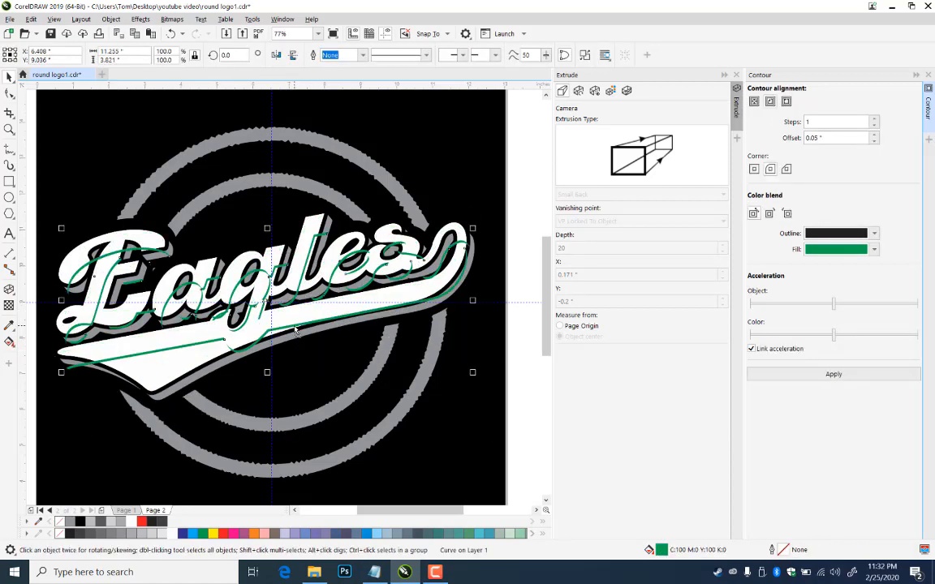
key("ctrl+z")
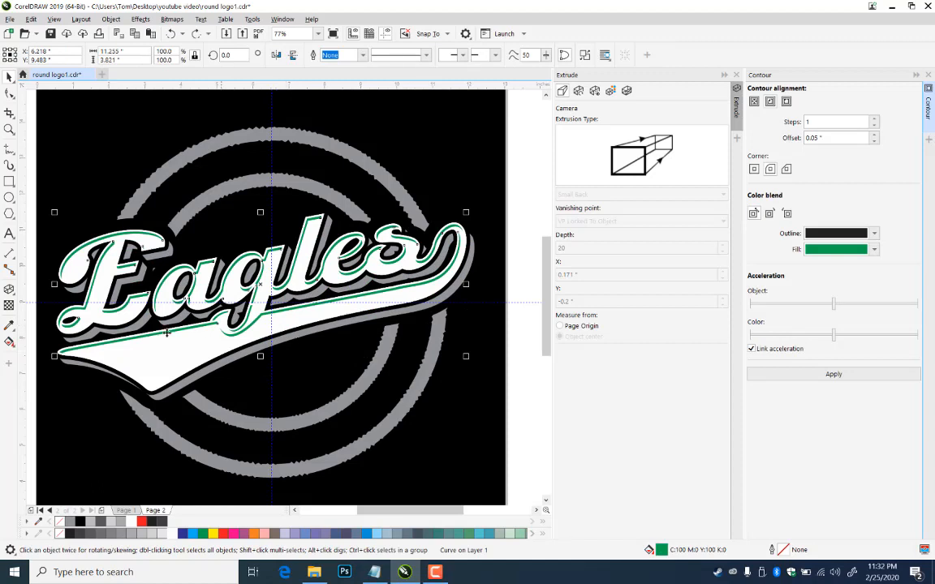
left_click_drag(54, 284, 448, 301)
- Delete the white welded lettering-and-swoosh curve, and break apart the underlying swoosh contour to delete its green shape
left_click(420, 292)
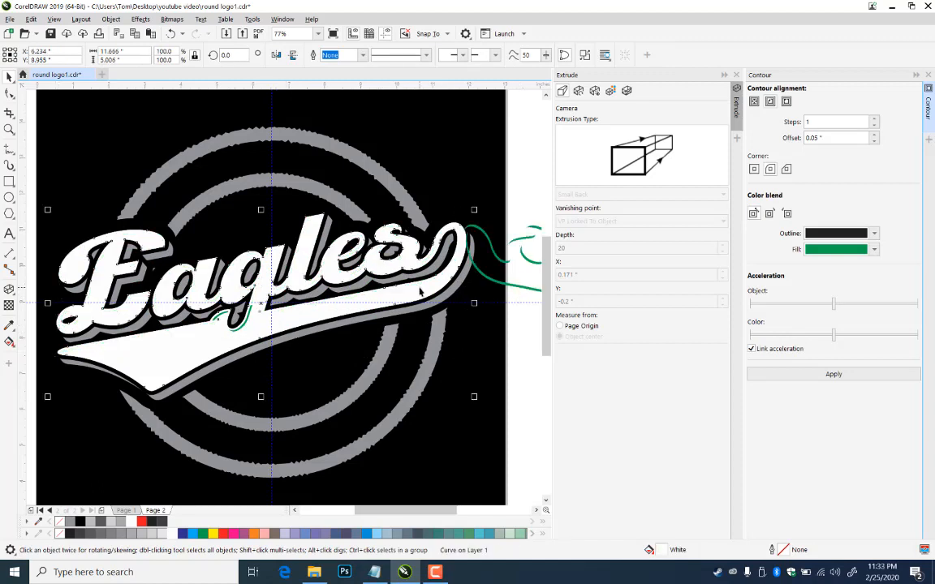
key("Escape")
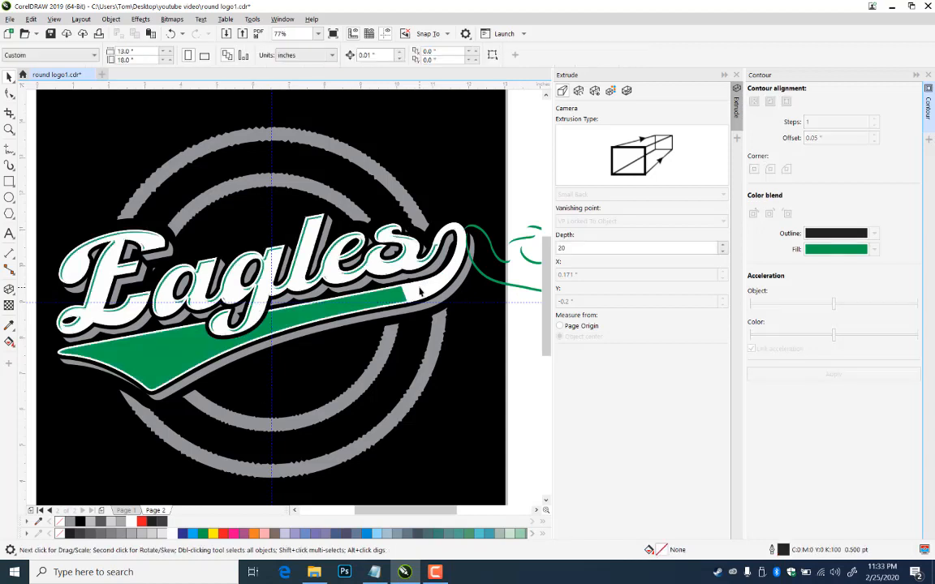
left_click(304, 316)
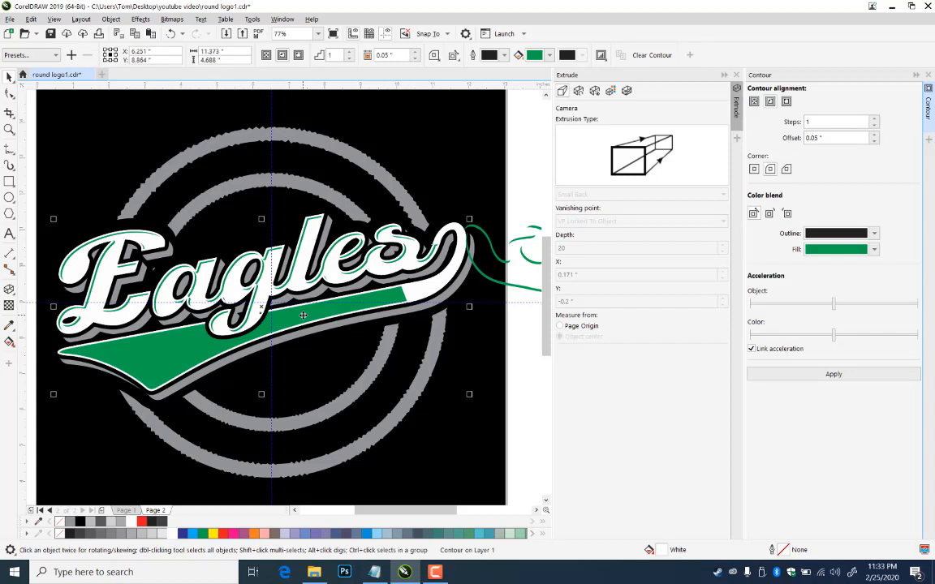
key("ctrl+k")
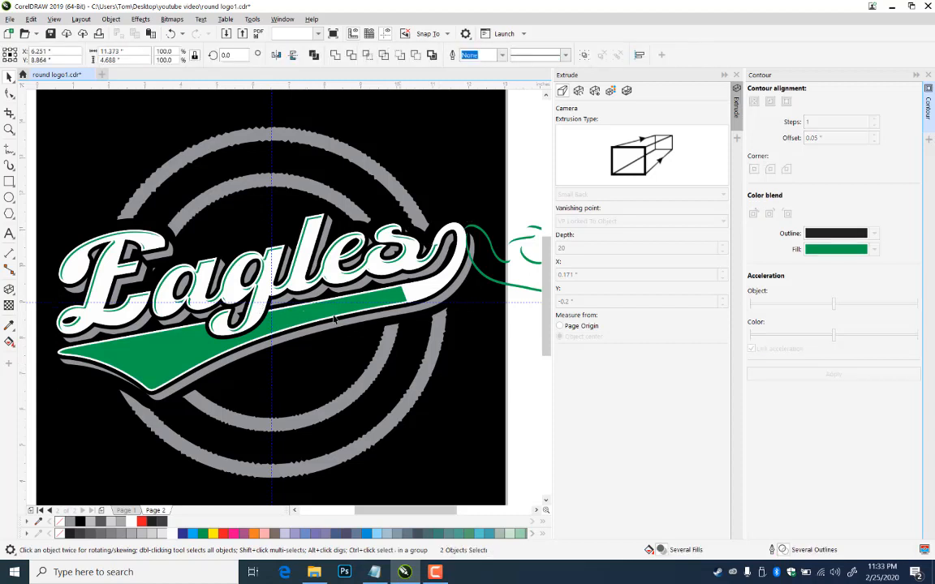
left_click(322, 317)
key("Delete")
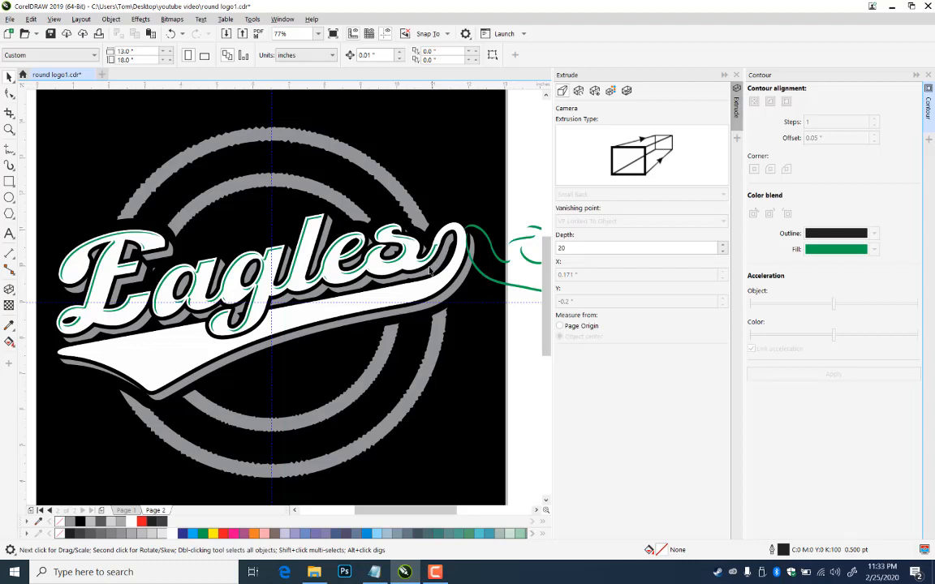
- Delete the nodes of the green highlight piece on the tail of the final s in the Eagles lettering
left_click(390, 233)
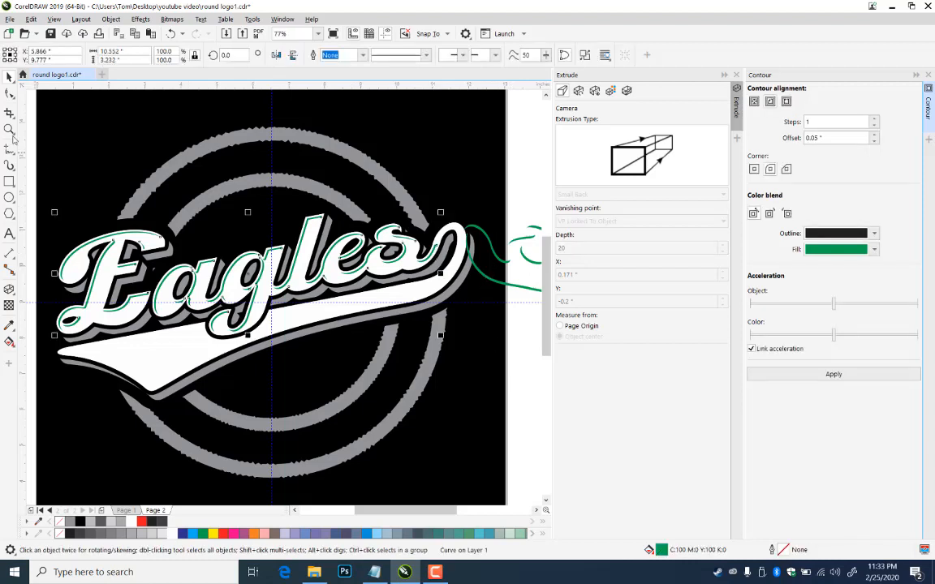
left_click(10, 93)
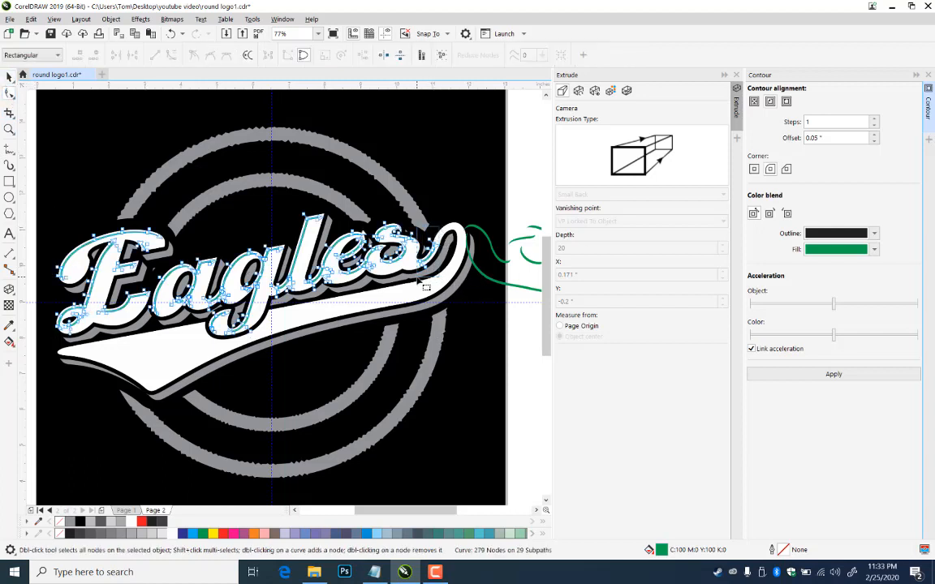
key("ctrl+a")
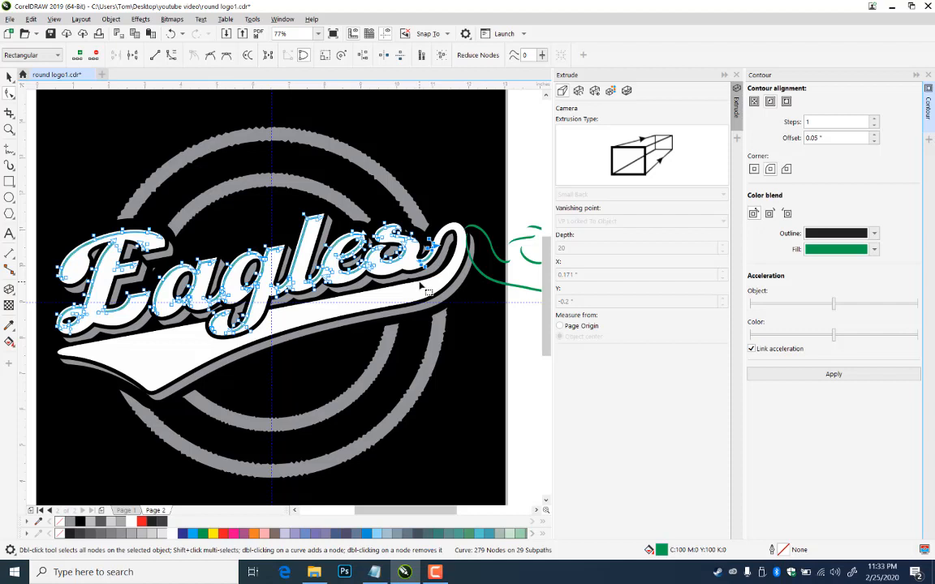
key("Delete")
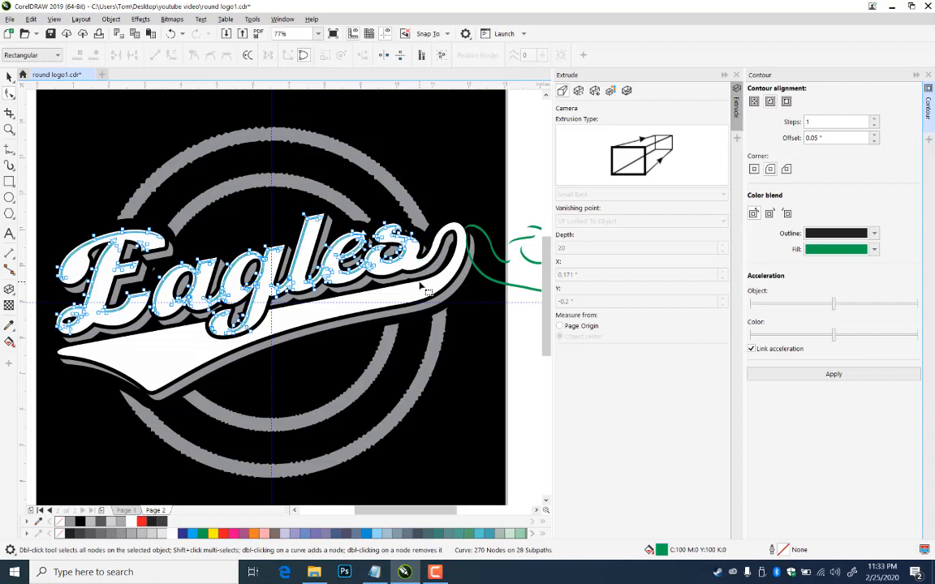
- Mirror the green highlight curve horizontally back over the Eagles lettering and swoosh
left_click(8, 78)
left_click(519, 287)
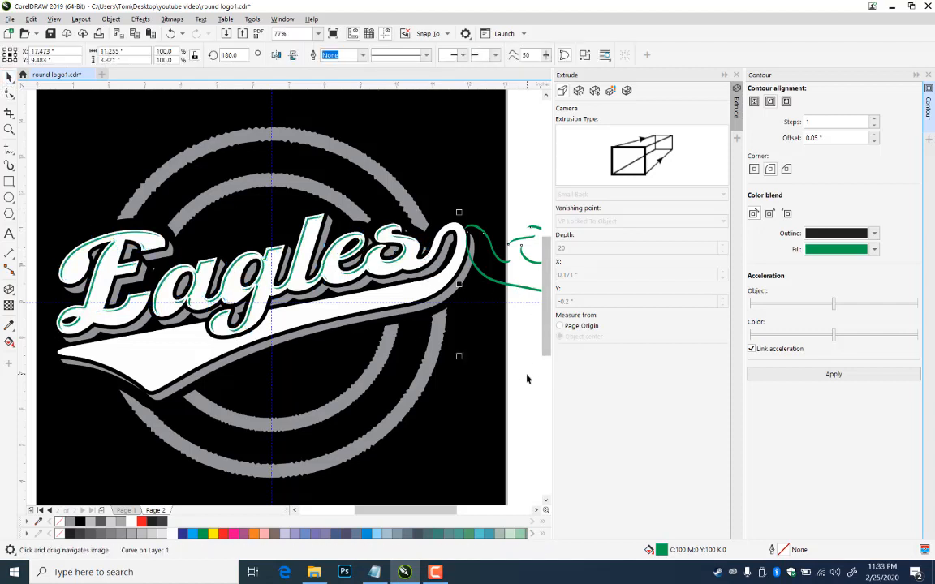
left_click_drag(528, 377, 152, 377)
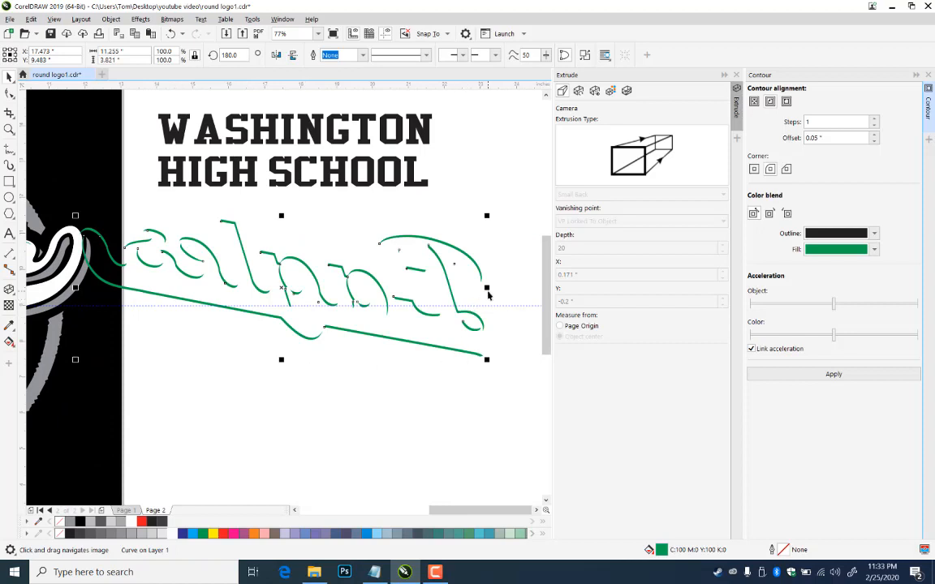
left_click_drag(486, 287, 378, 362)
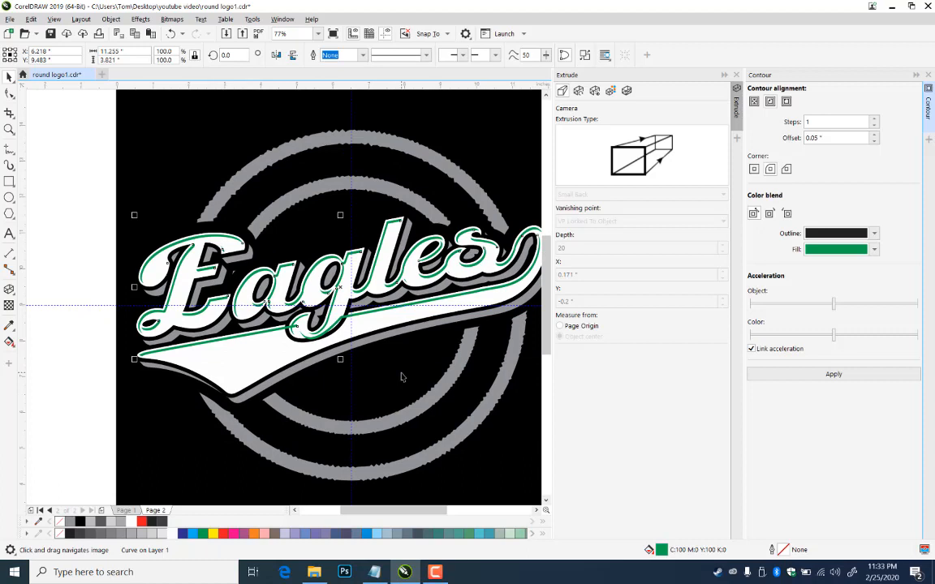
- Break apart the green highlight curve and combine only the lettering pieces, leaving out the swoosh pieces
key("ctrl+a")
left_click_drag(402, 377, 332, 413)
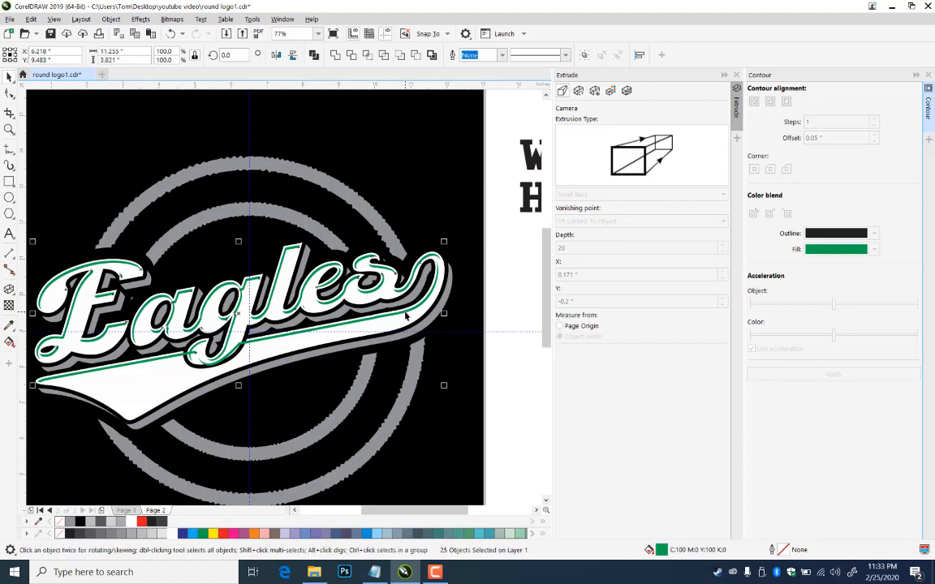
left_click(387, 232, "shift")
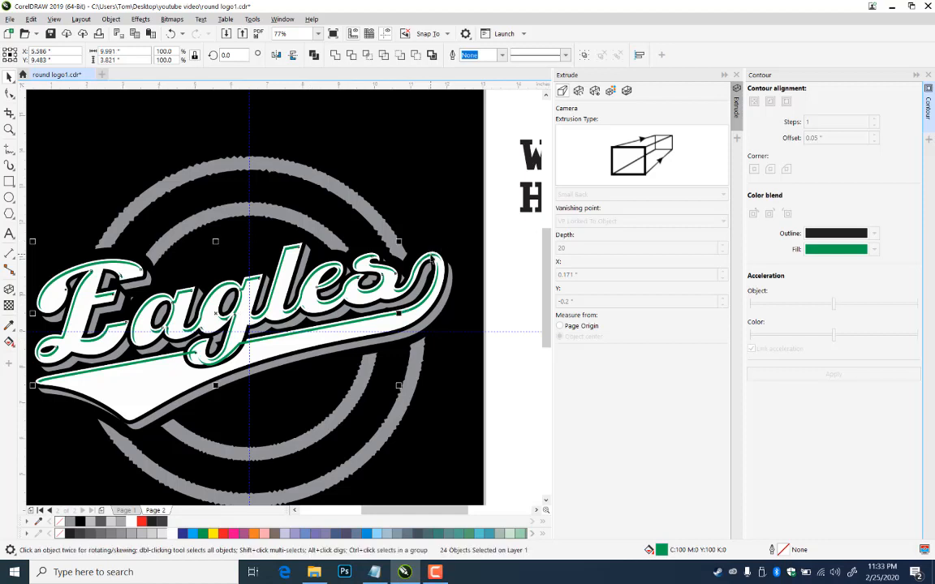
left_click(498, 356)
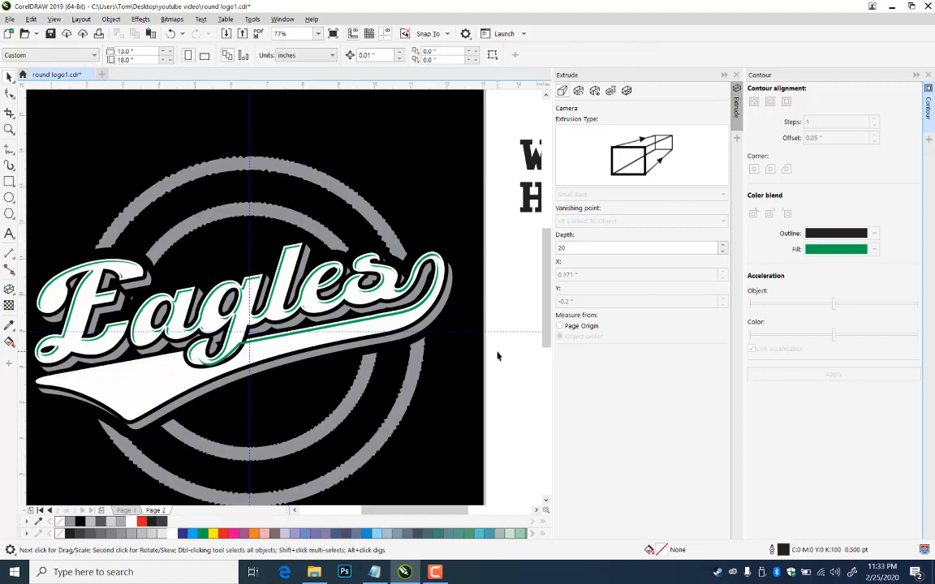
key("ctrl+z")
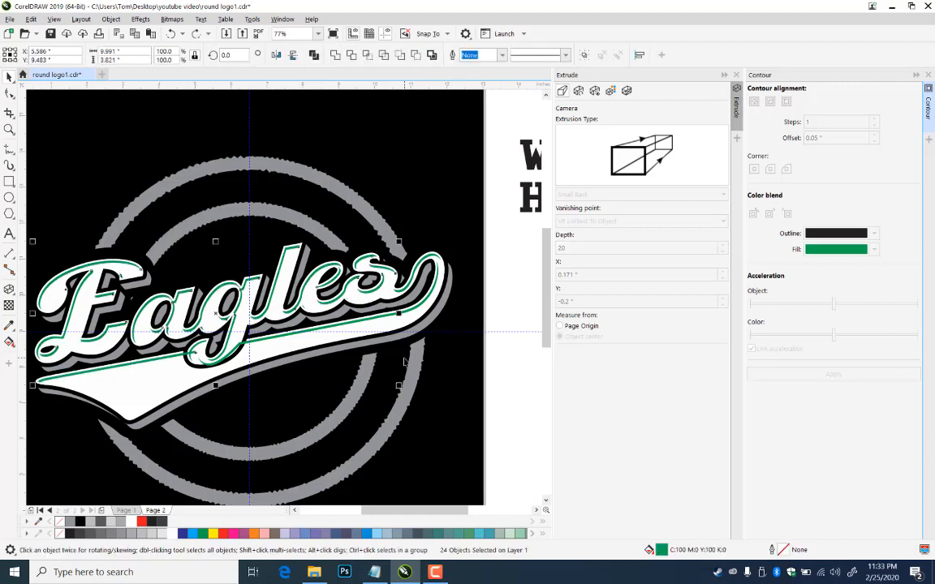
left_click(149, 362, "shift")
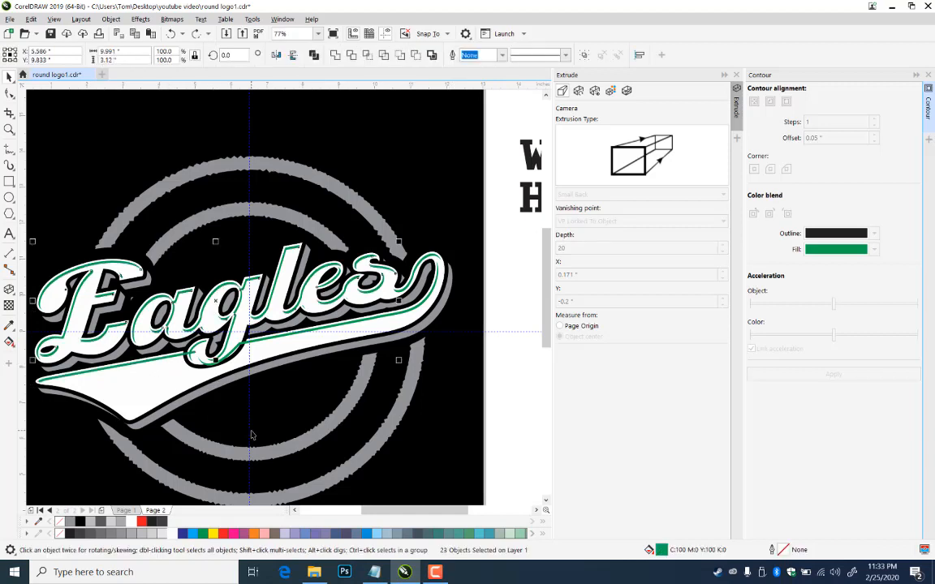
key("Escape")
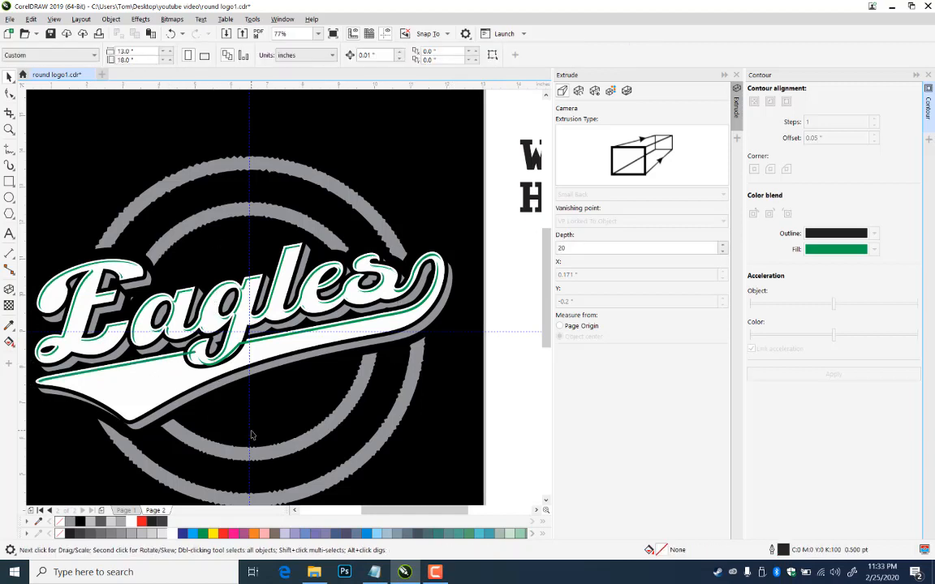
- Group the three green highlight pieces that belong to the swoosh
left_click(180, 360)
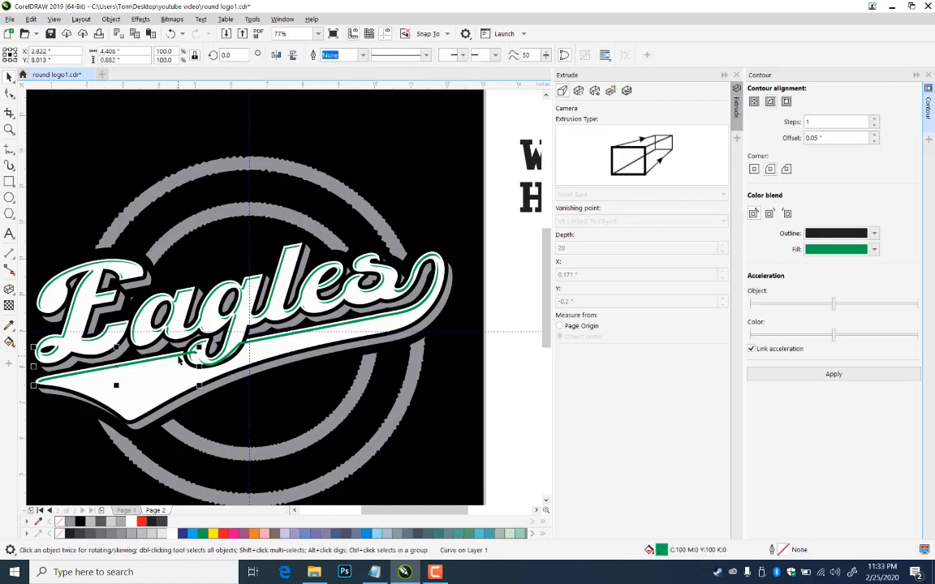
left_click(271, 344, "shift")
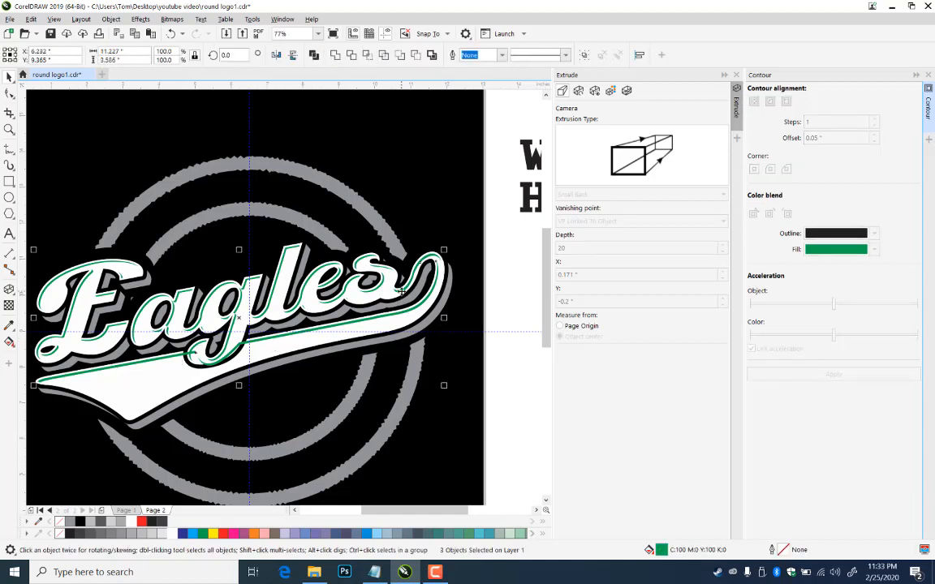
key("ctrl+g")
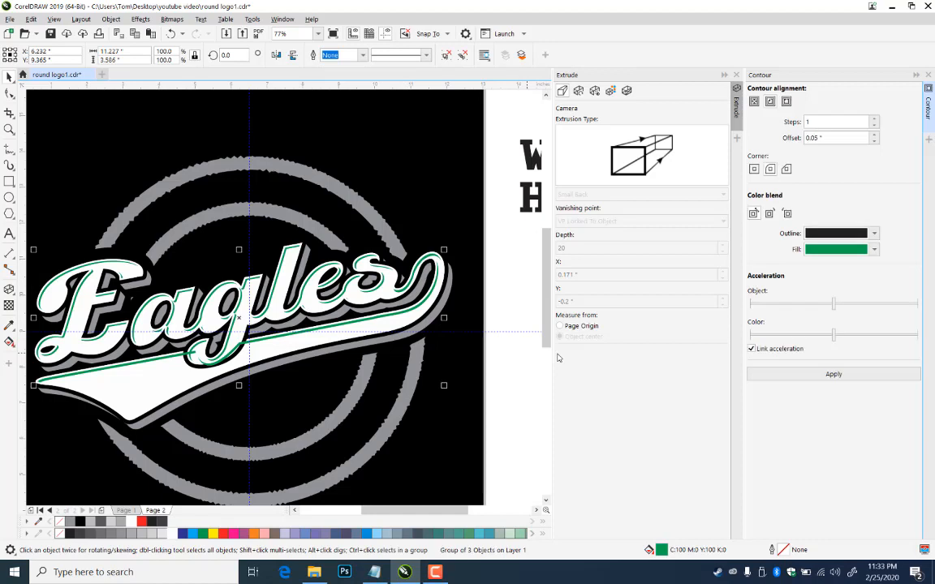
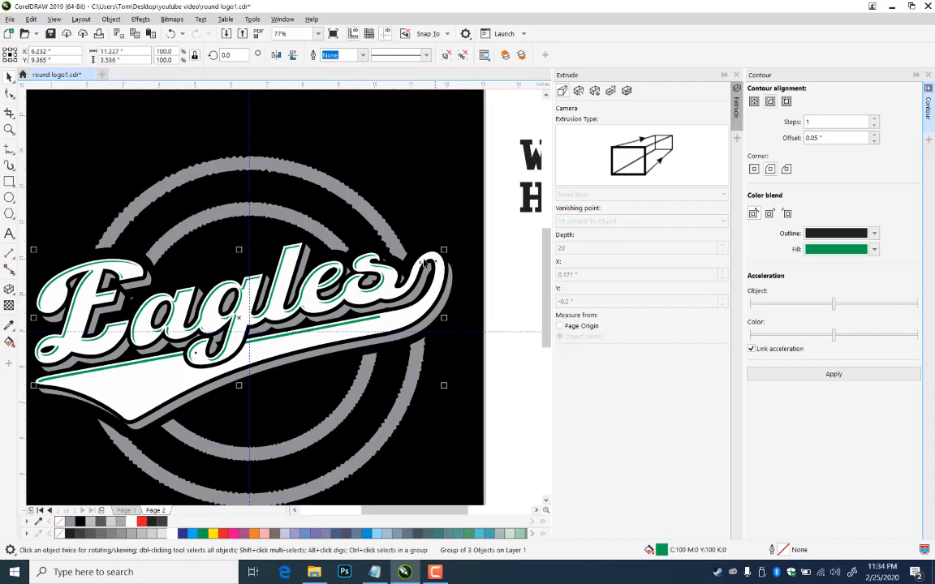
- Draw a rectangle about 10.09 by 4.2 inches over the swoosh, stopping short of its curled end
left_click(532, 384)
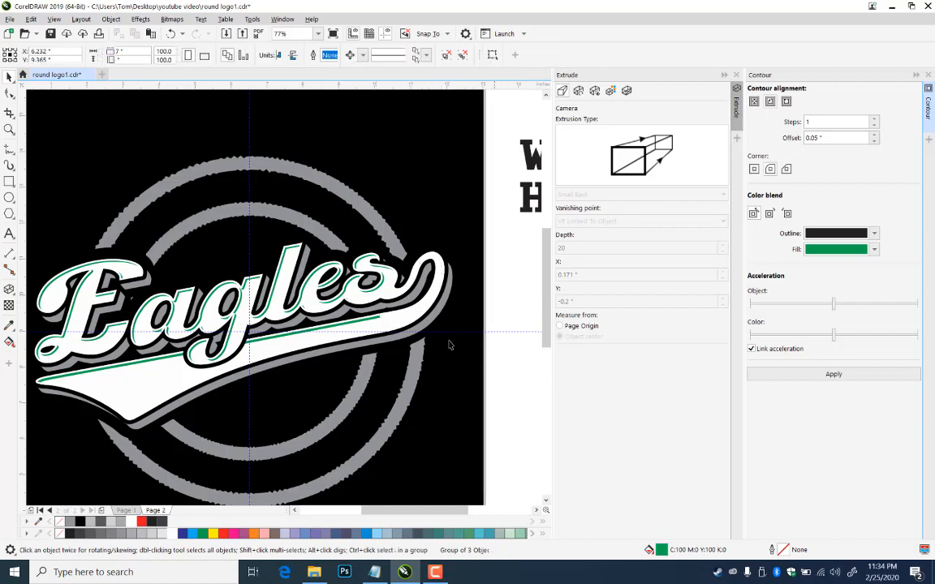
left_click(351, 327)
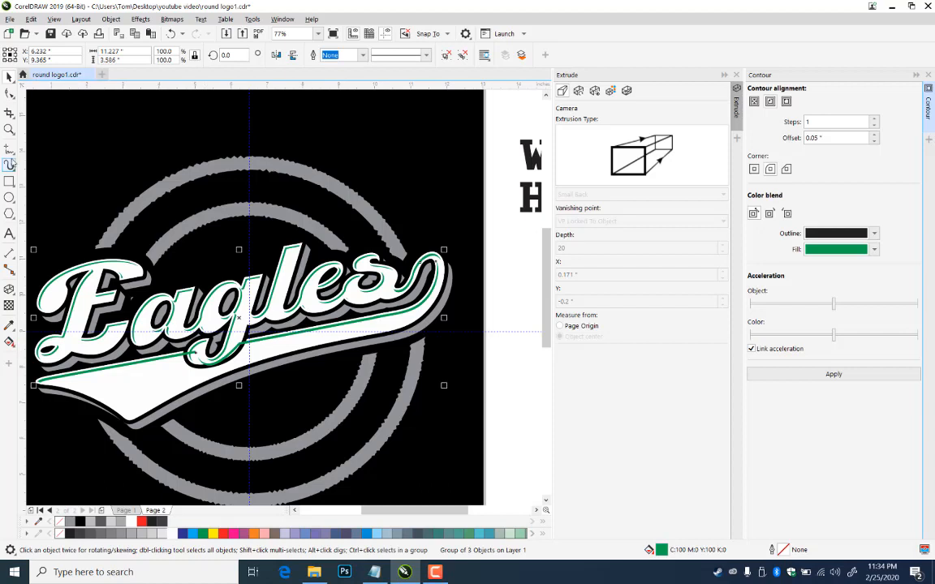
left_click(8, 183)
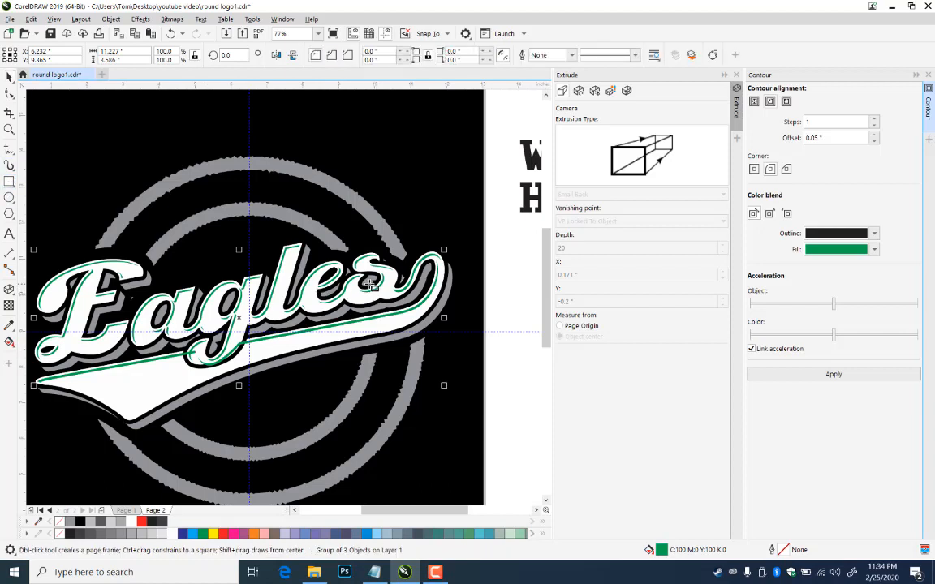
left_click_drag(18, 445, 75, 437)
left_click(8, 75)
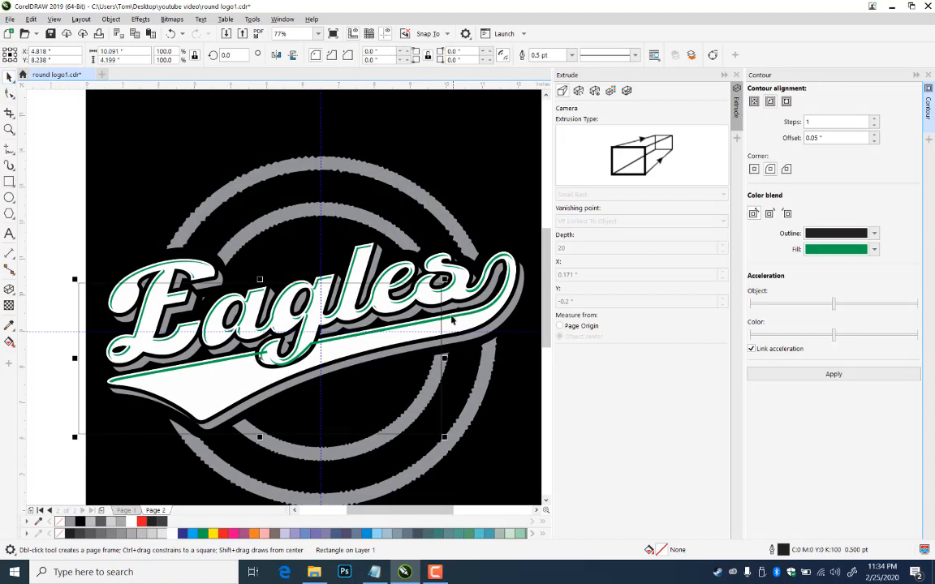
- Trim the swoosh highlight group with the rectangle and delete the rectangle
left_click_drag(444, 279, 516, 249)
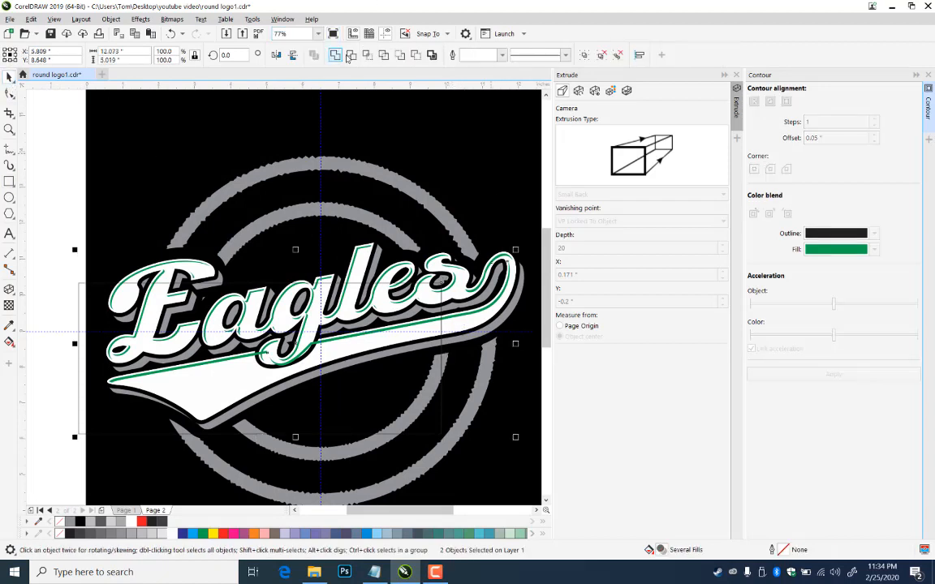
left_click(427, 389)
key("ctrl+g")
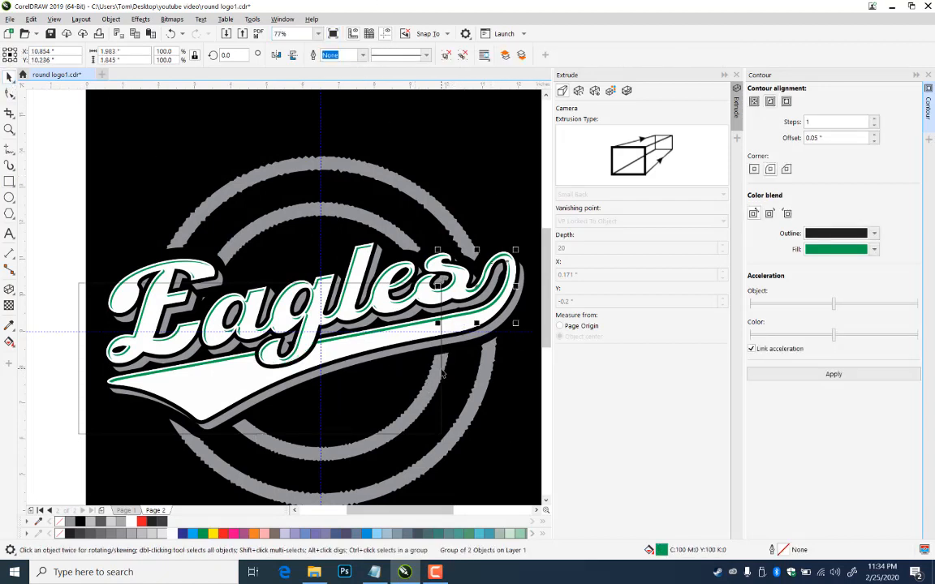
left_click(442, 373)
key("Escape")
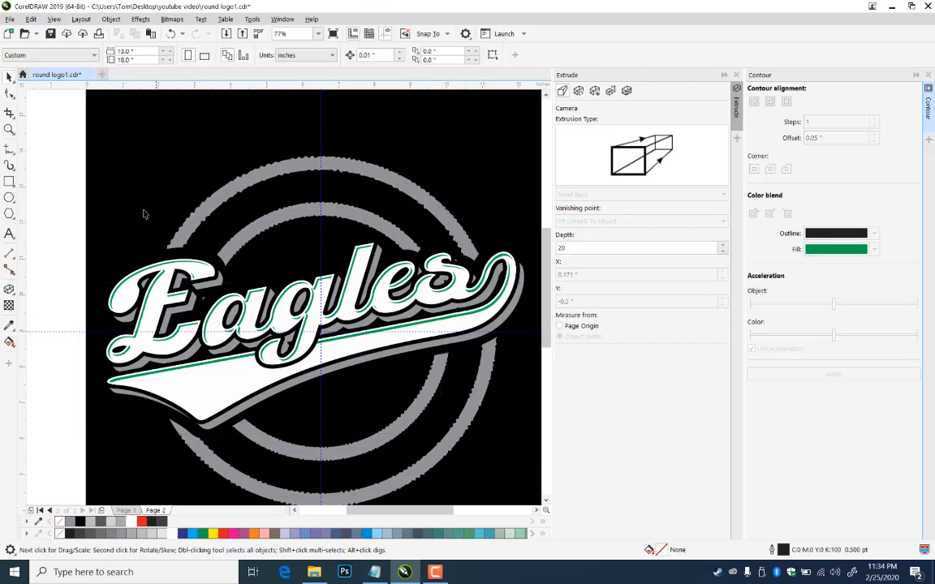
- Fill the green highlight curve on the Eagles lettering with black
left_click(9, 129)
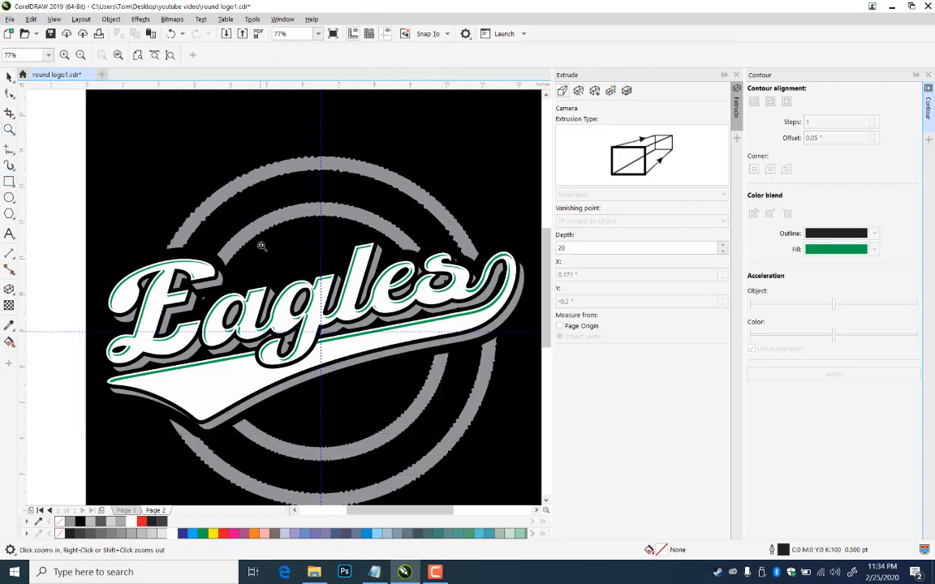
right_click(413, 371)
left_click_drag(47, 157, 398, 354)
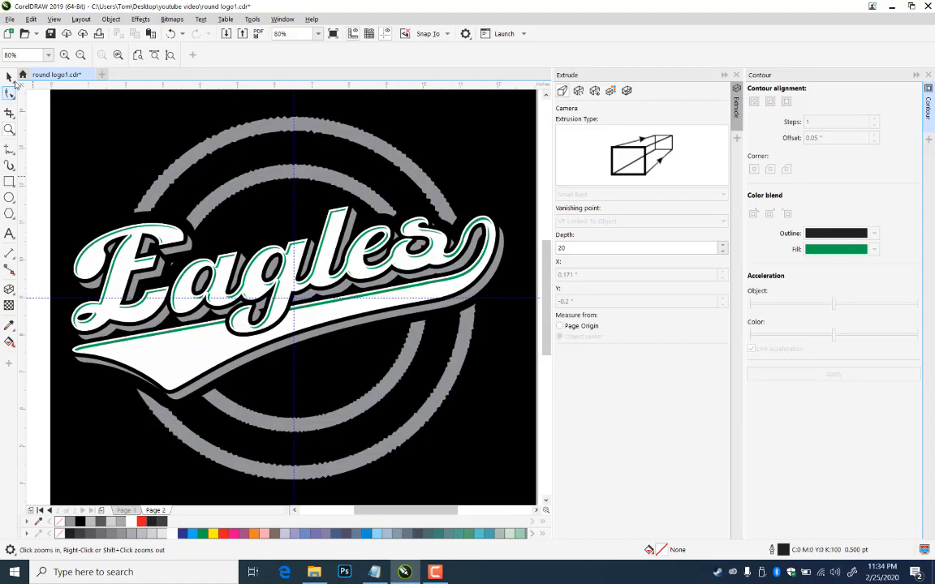
left_click(9, 76)
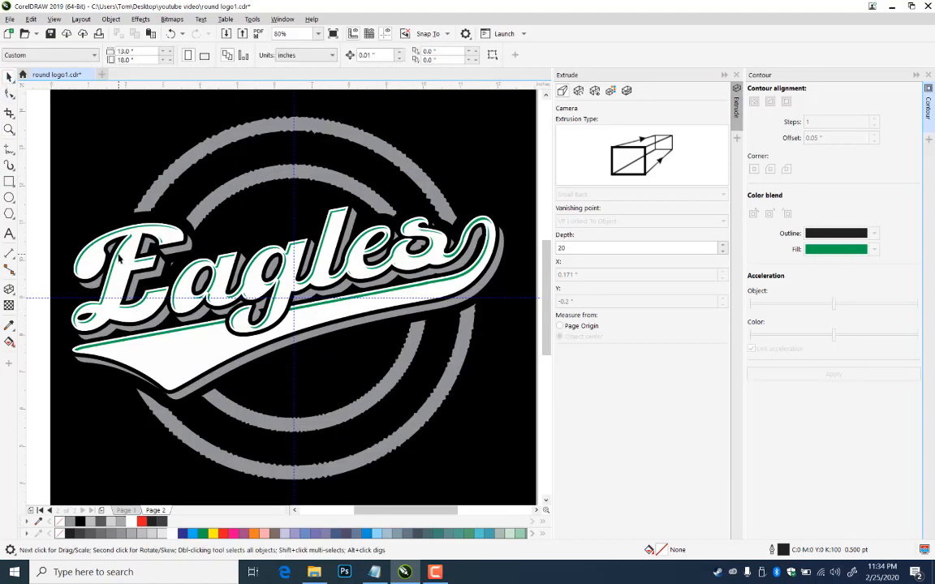
left_click(119, 258)
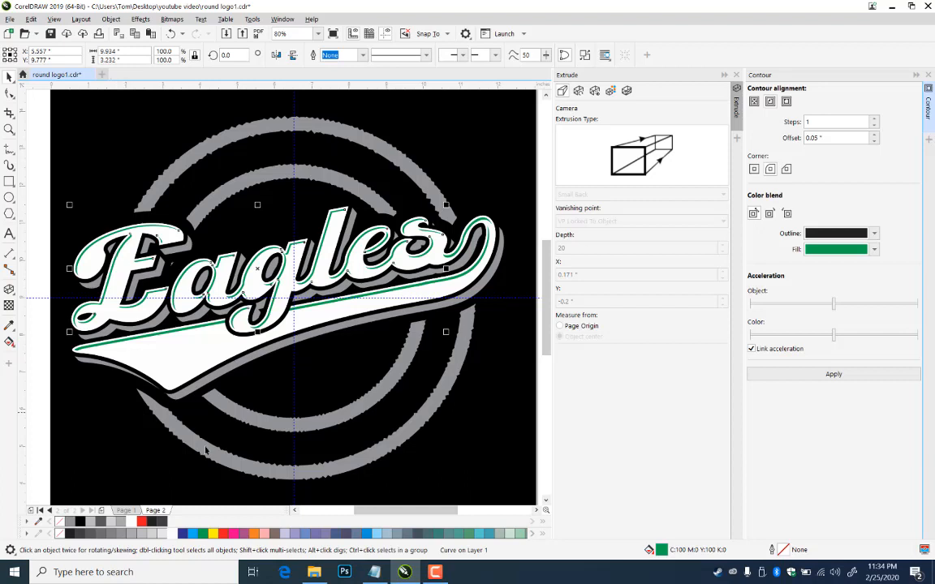
left_click(79, 522)
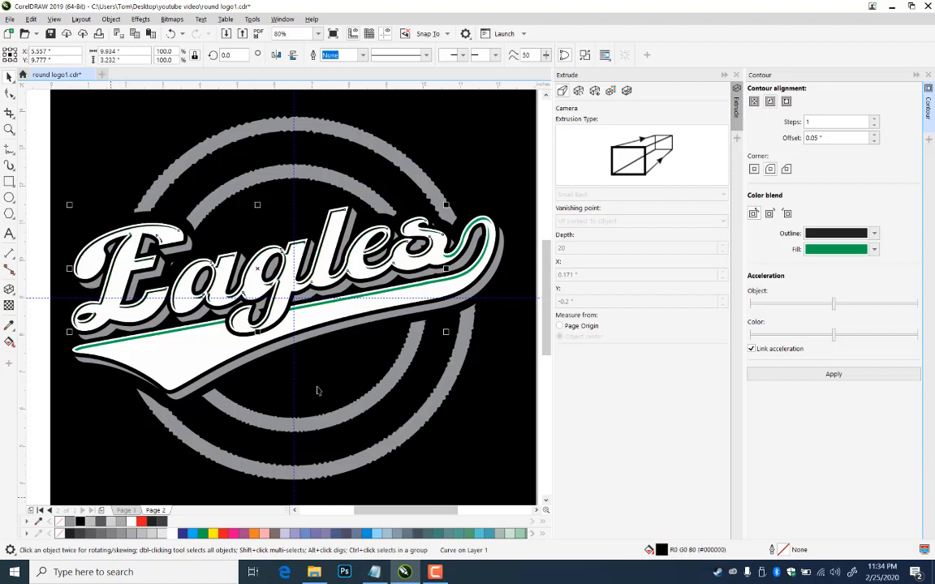
- Fill the long swoosh highlight group and the group at its curled end with black
left_click(385, 297)
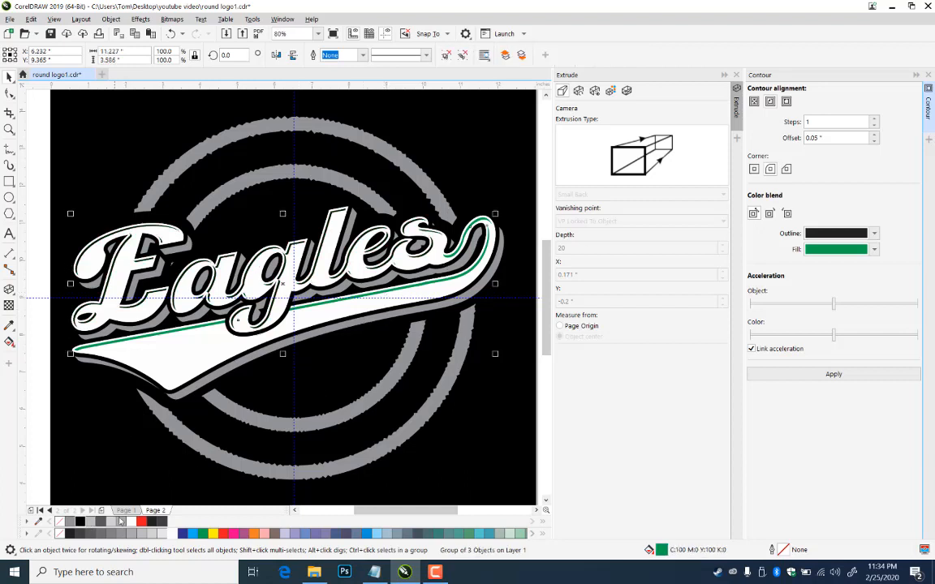
left_click(79, 522)
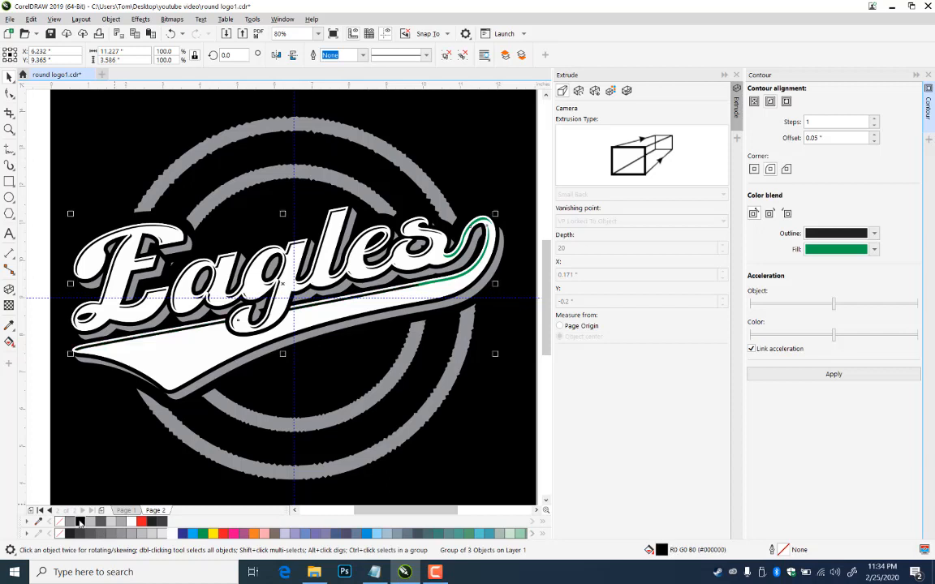
left_click(466, 278, "ctrl")
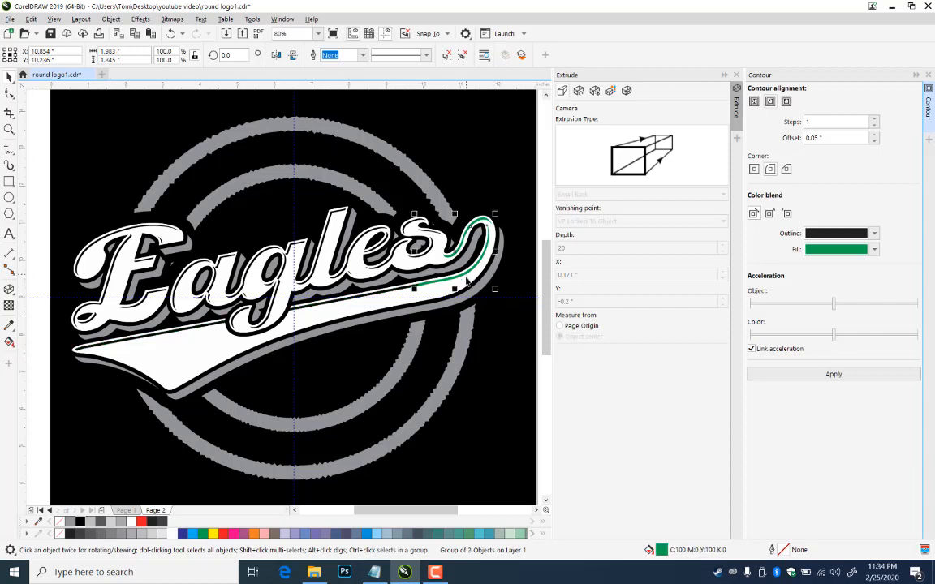
left_click(80, 522)
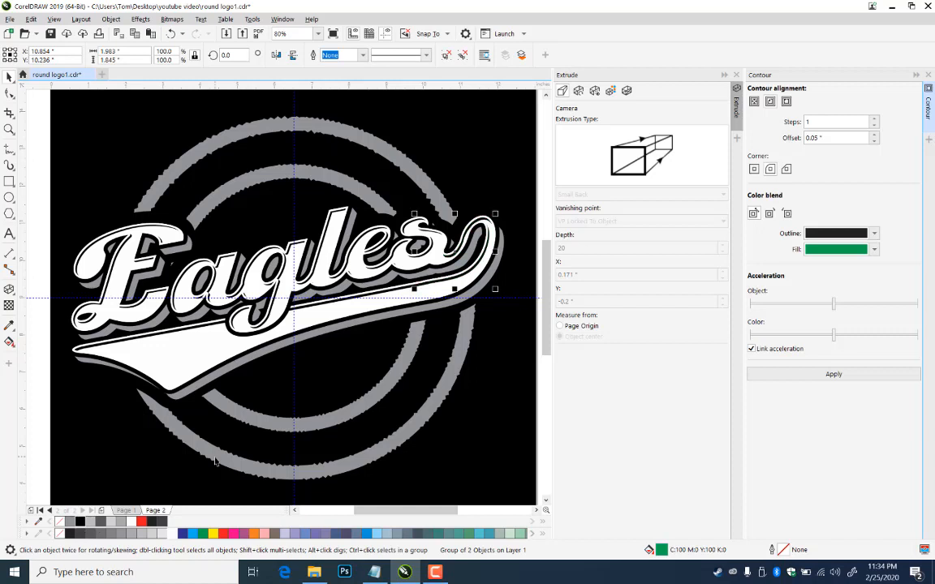
left_click(43, 357)
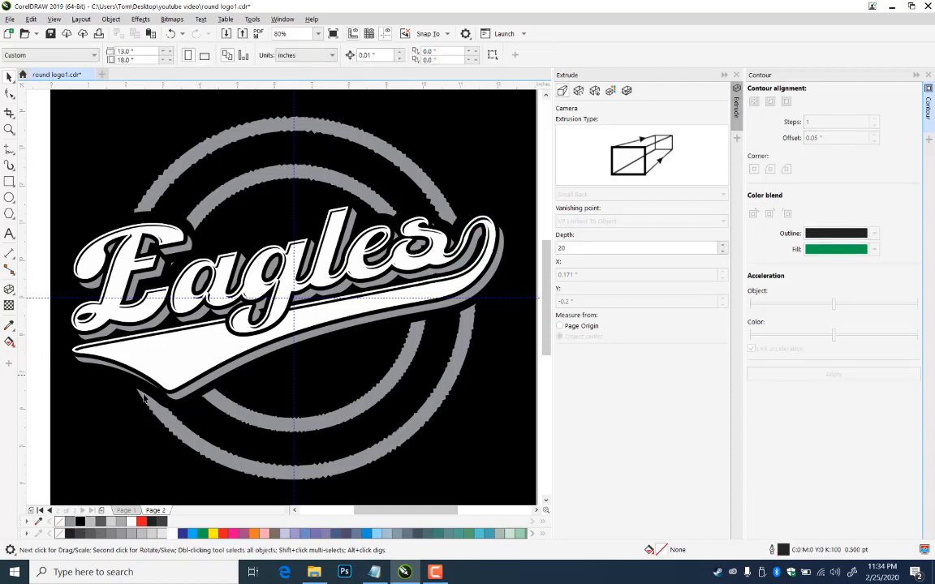
- Save the logo file
left_click(8, 128)
right_click(231, 219)
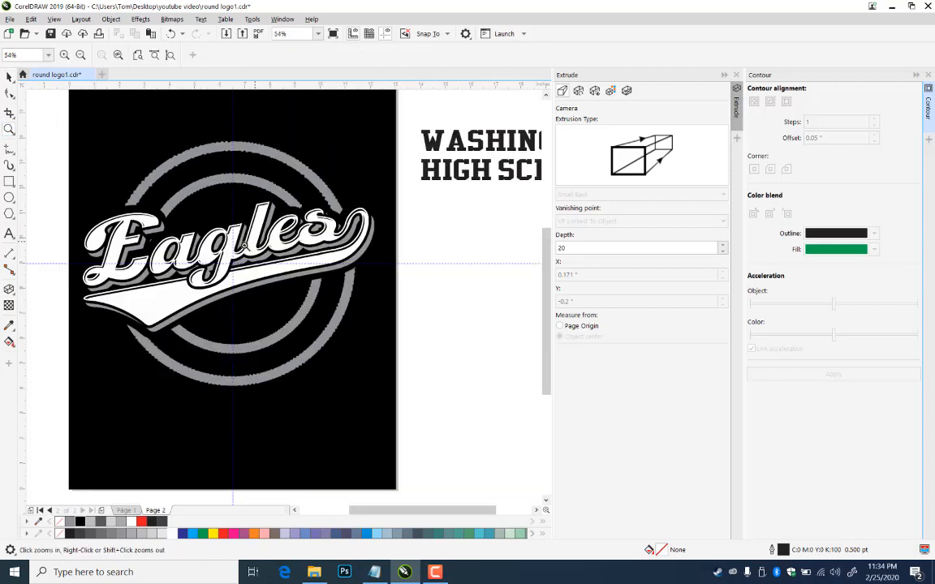
left_click(9, 75)
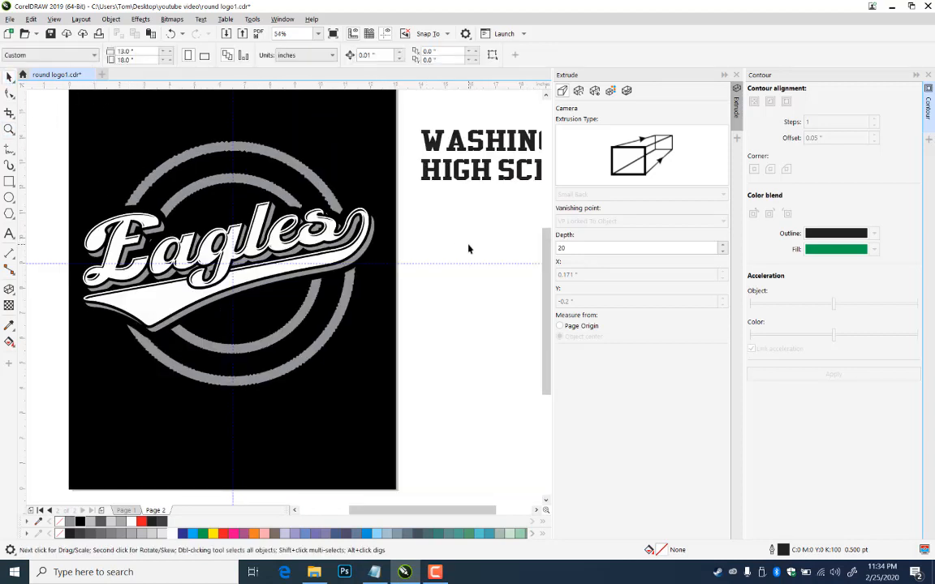
left_click(469, 170)
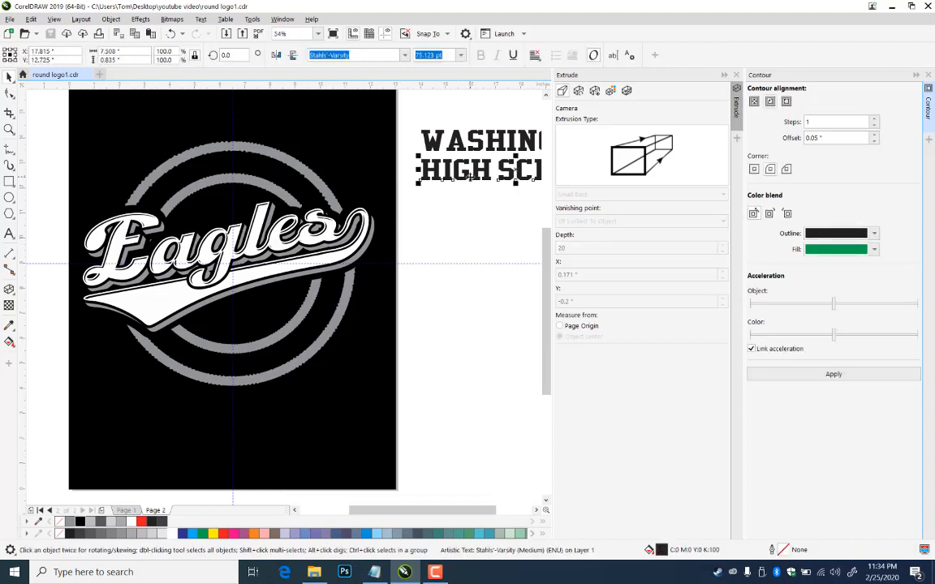
left_click(485, 235)
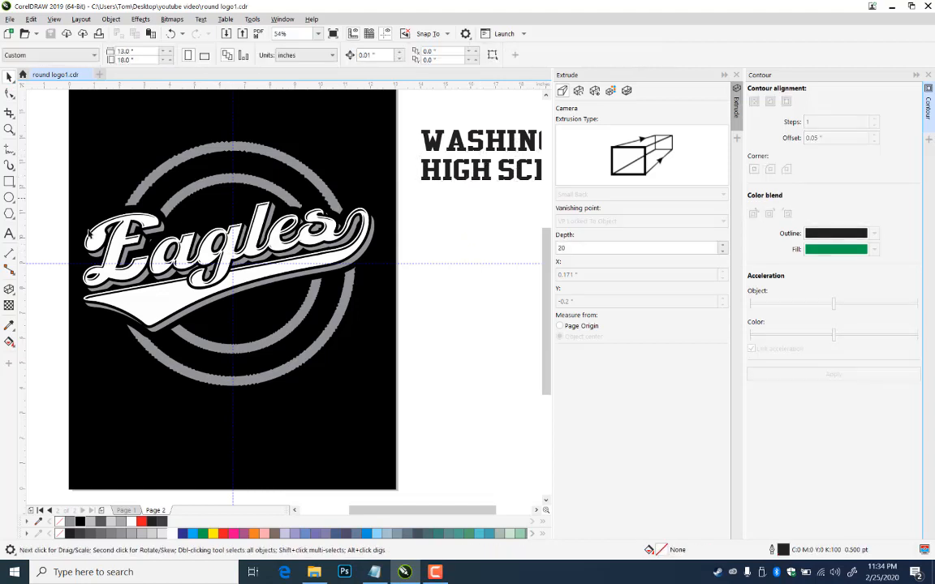
- Draw a circle about 7.46 inches across, centered on the guideline intersection, and give it a magenta outline
left_click(9, 198)
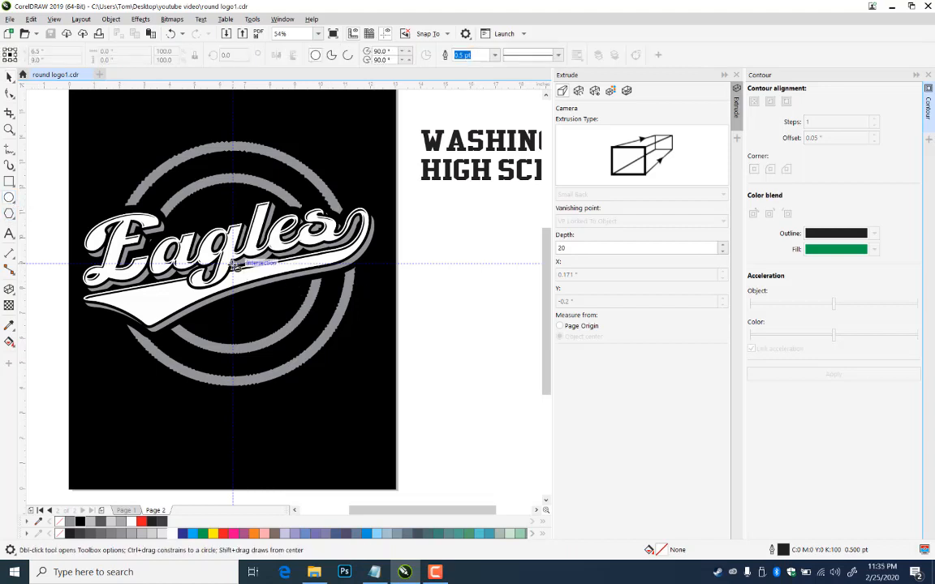
left_click_drag(234, 264, 314, 358)
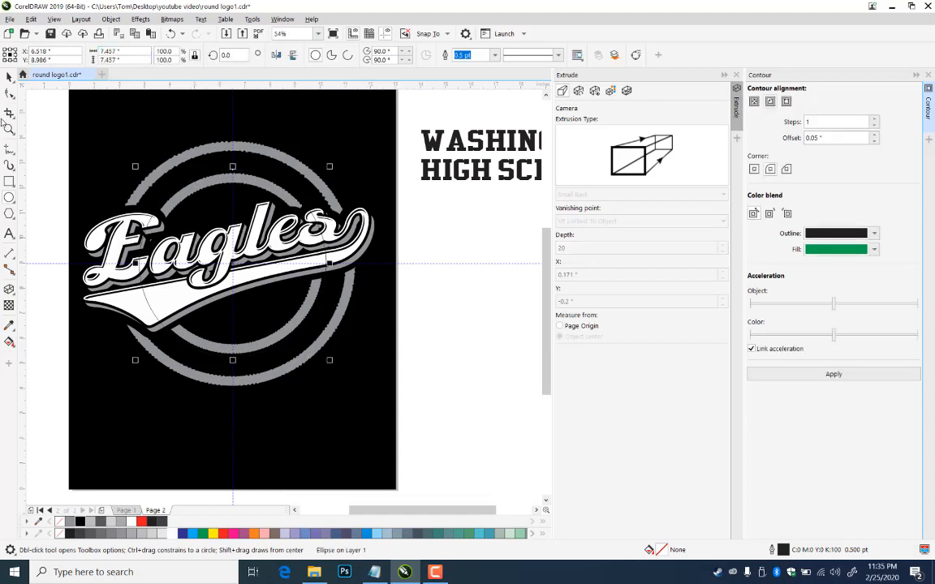
left_click(9, 74)
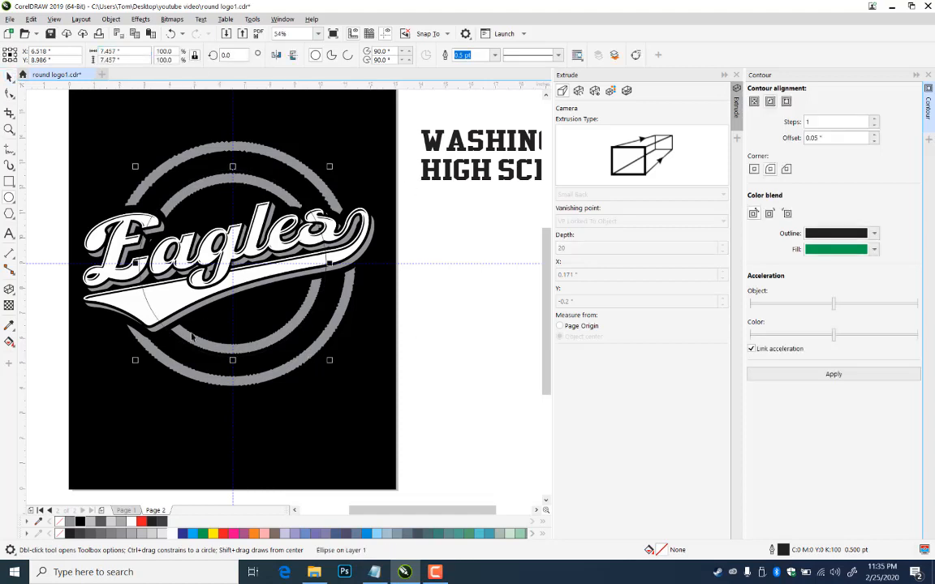
right_click(233, 534)
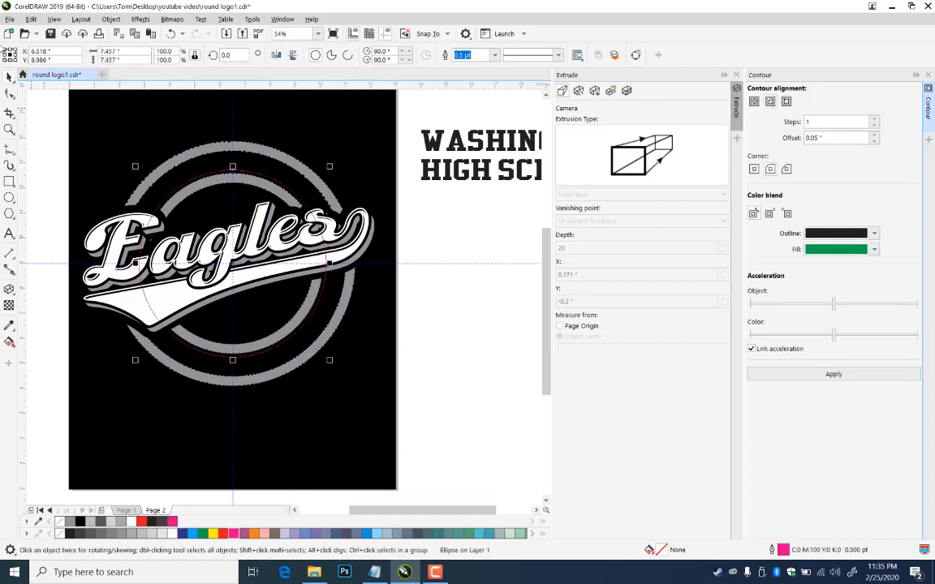
- Scale the WASHINGTON and HIGH SCHOOL text lines together to about 73% of their size
left_click(459, 144)
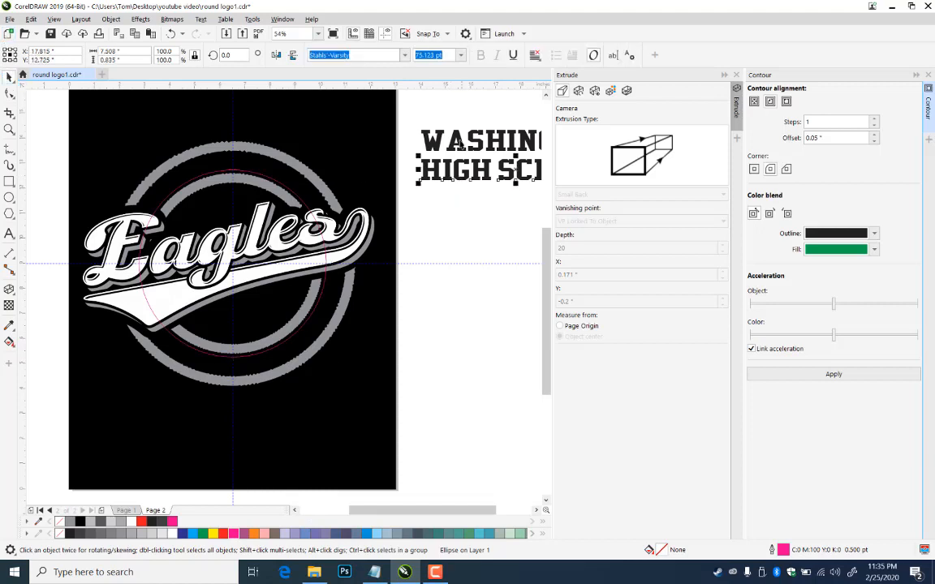
left_click(459, 145, "shift")
left_click_drag(418, 128, 444, 132)
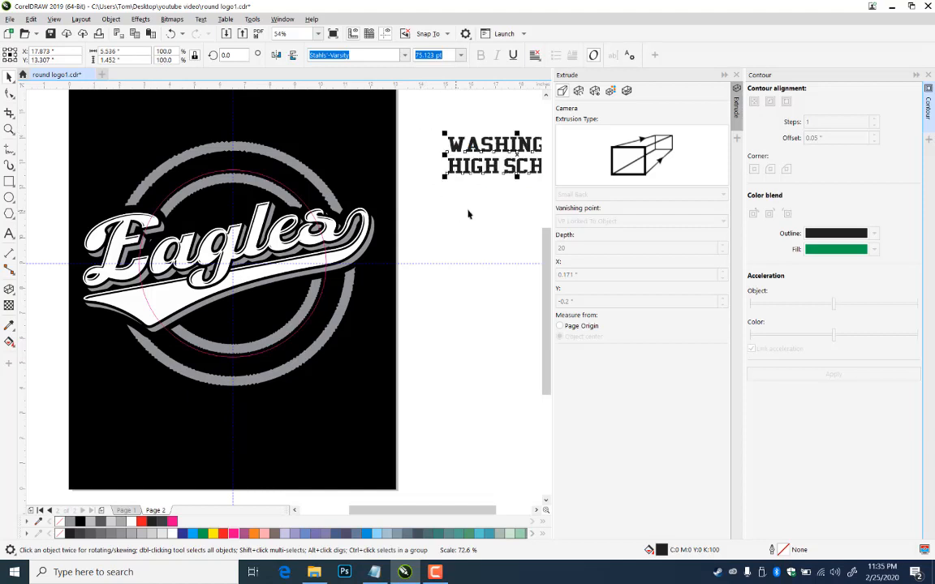
left_click(467, 214)
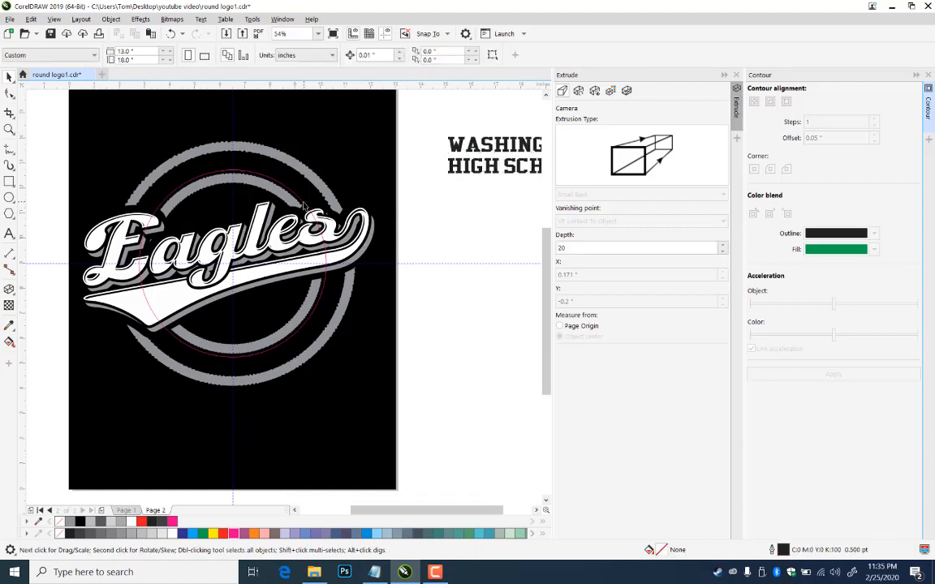
- Move the magenta circle off the black page to the empty area just below the WASHINGTON and HIGH SCHOOL text
left_click_drag(304, 206, 535, 225)
left_click_drag(187, 307, 450, 323)
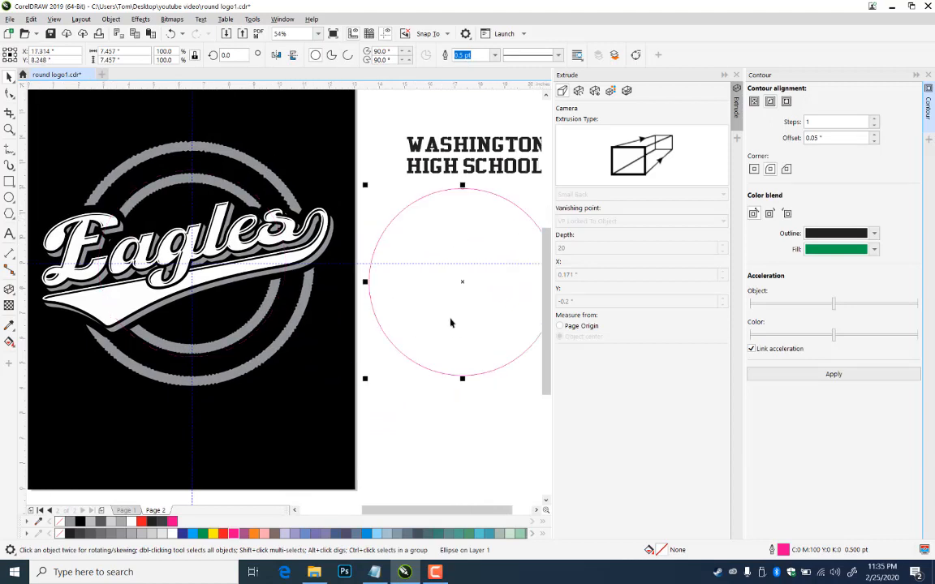
left_click(468, 180)
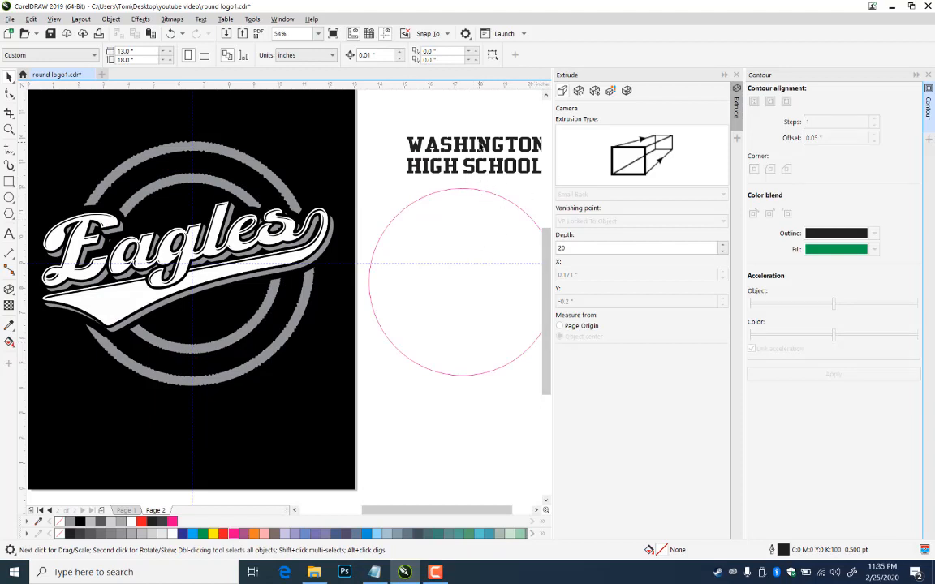
- Save the file and fit the WASHINGTON text to the outside of the magenta circle, centered at its top
left_click(478, 146)
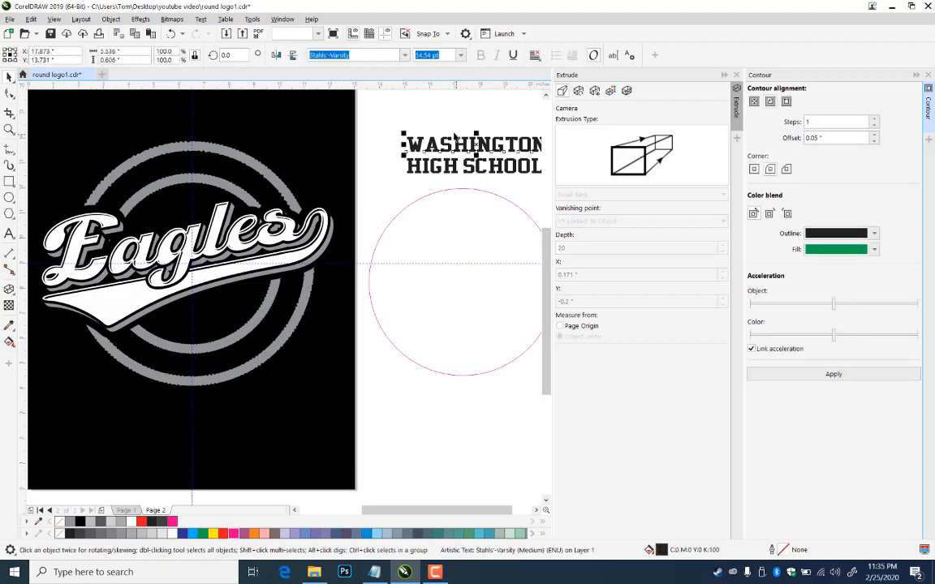
key("ctrl+s")
left_click(200, 18)
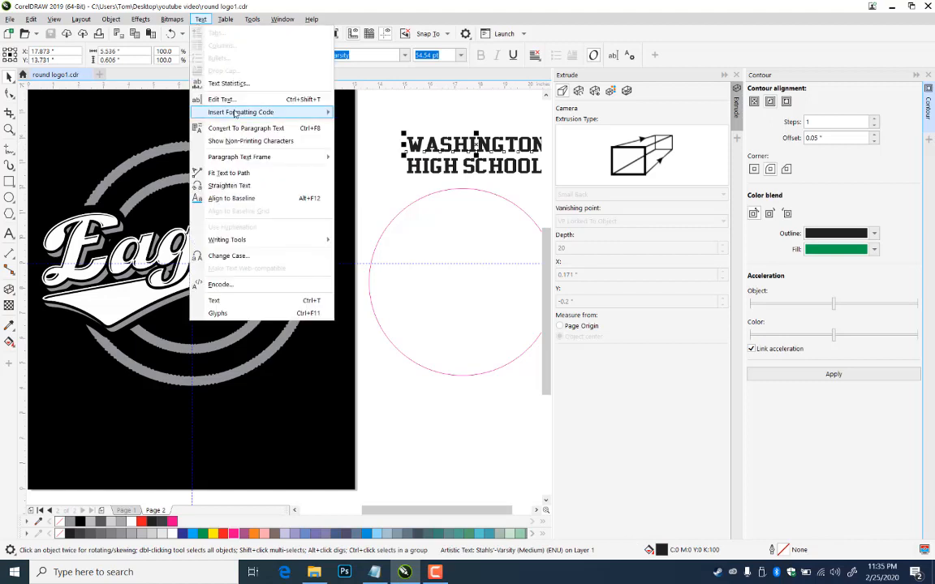
left_click(244, 172)
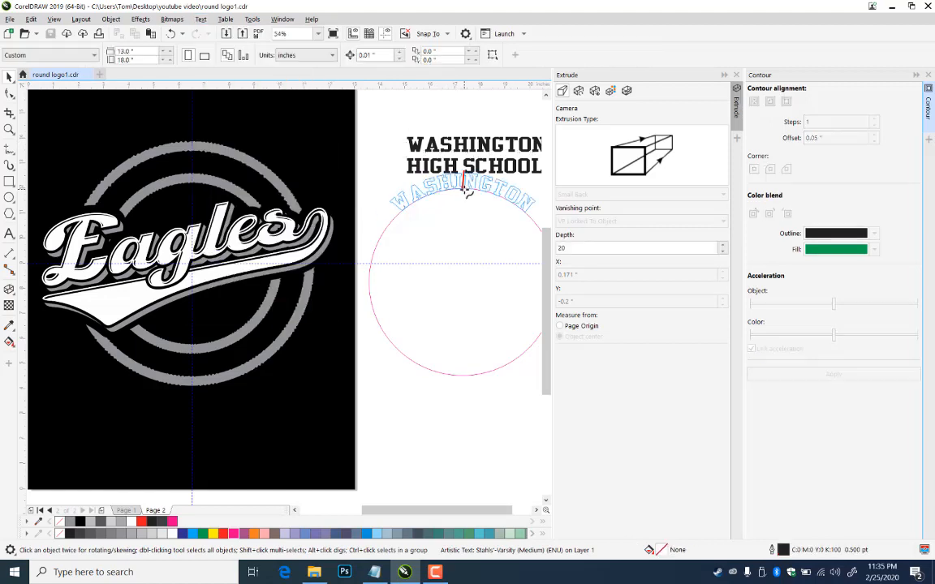
left_click(466, 192)
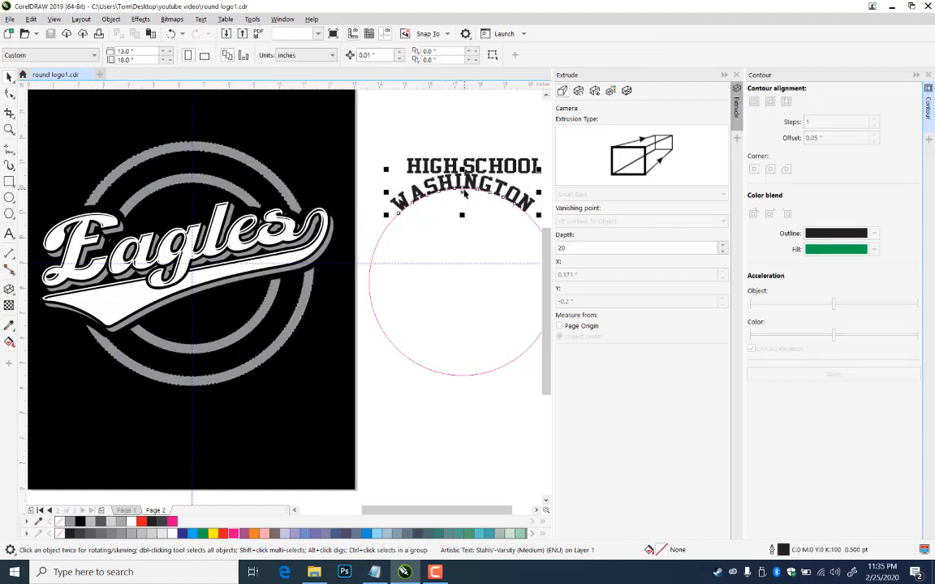
- Fit the HIGH SCHOOL text to the bottom of the circle and mirror it horizontally and vertically so it reads upright outside the circle
left_click(201, 18)
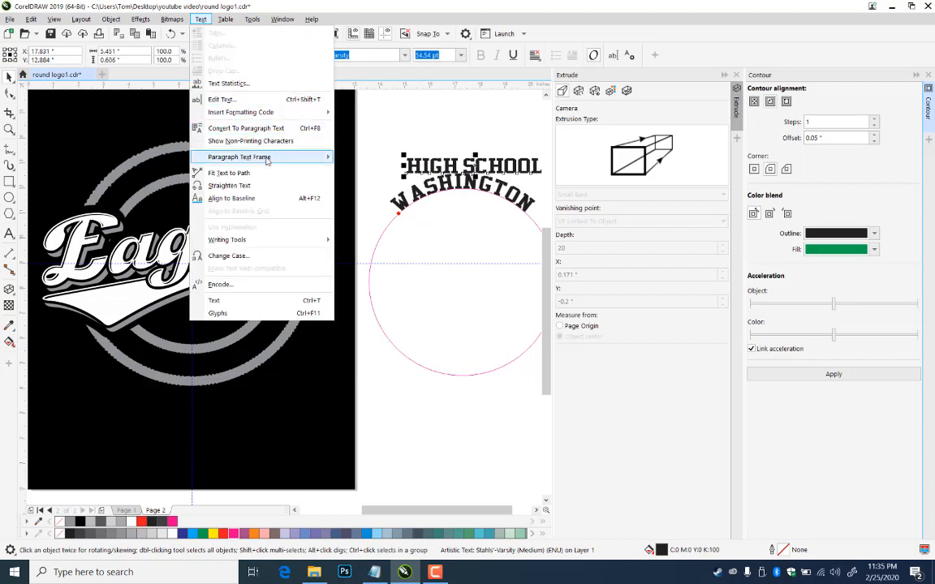
left_click(229, 173)
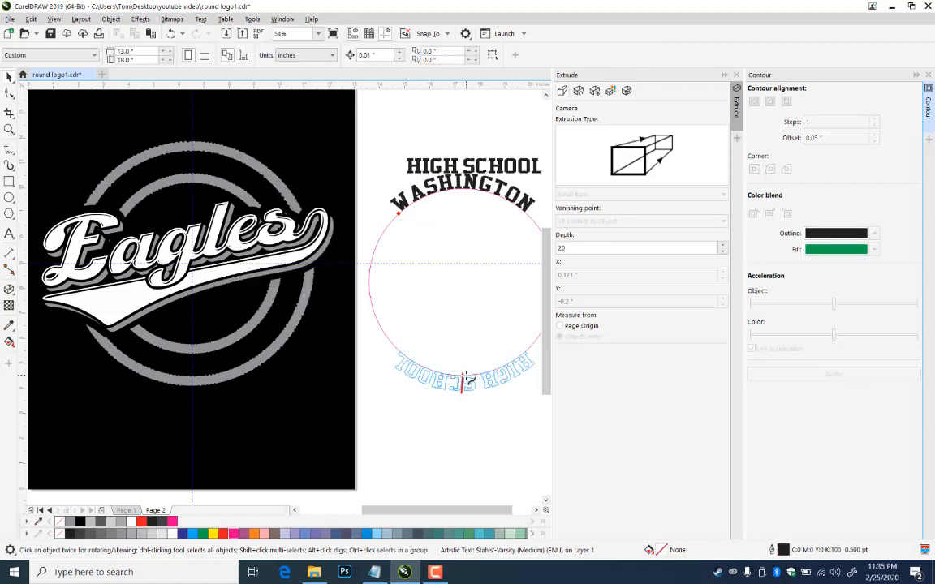
left_click(467, 379)
left_click_drag(486, 428, 408, 437)
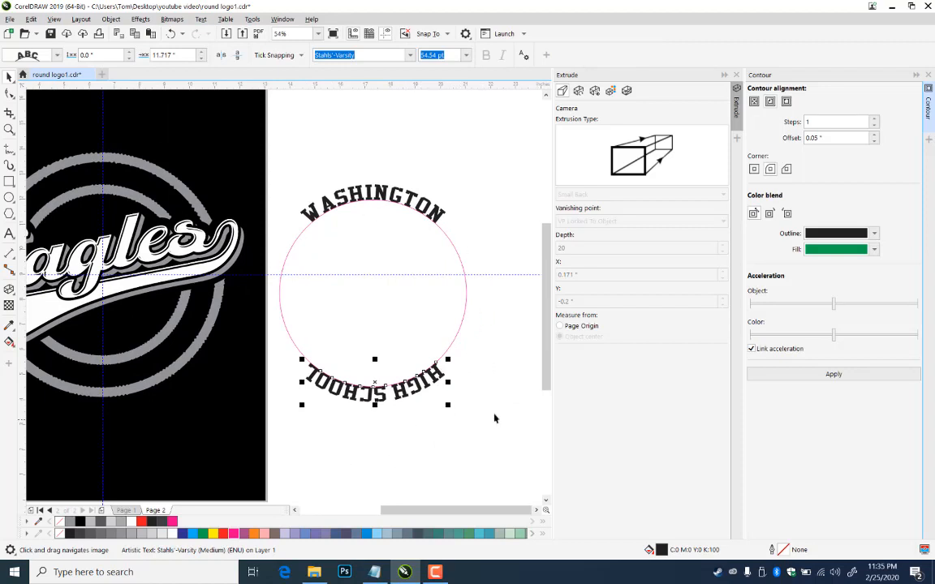
left_click(236, 54)
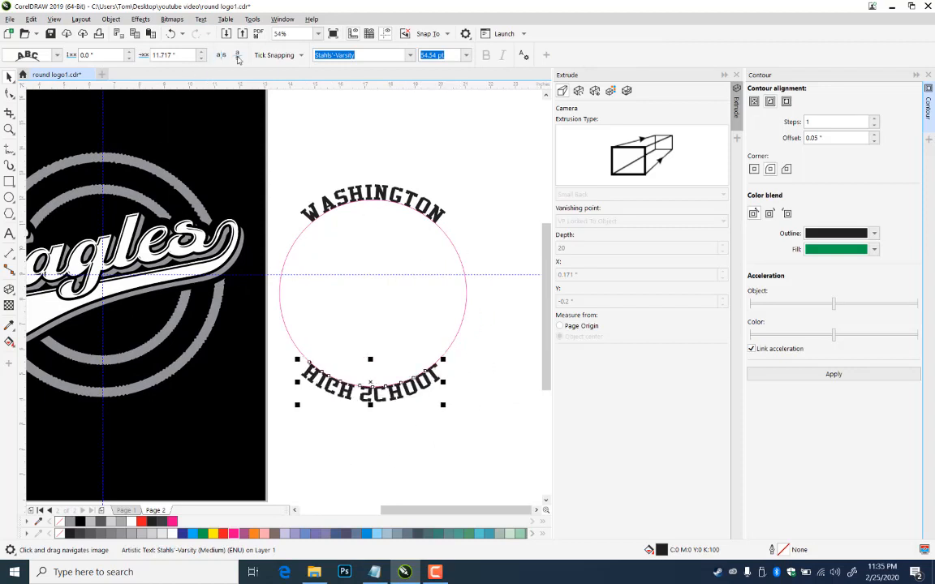
left_click_drag(369, 334, 469, 407)
- Widen the letter spacing of HIGH SCHOOL and shift all its letters counterclockwise along the circle
left_click(10, 94)
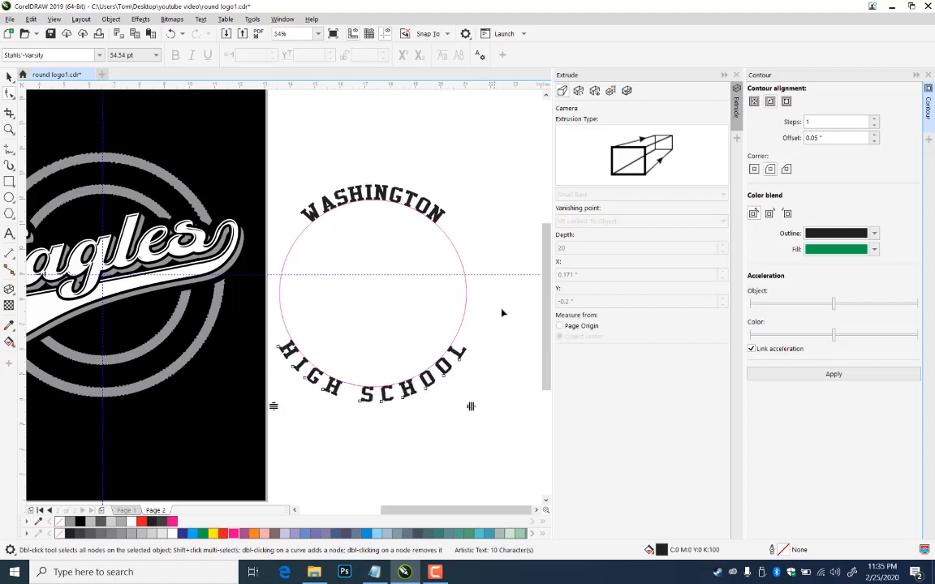
left_click_drag(502, 313, 267, 454)
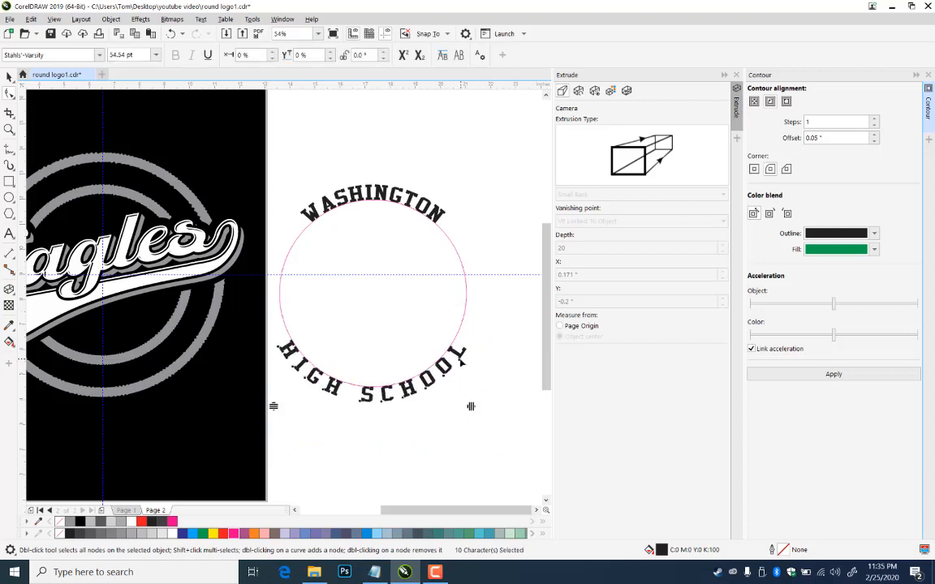
left_click_drag(463, 362, 481, 320)
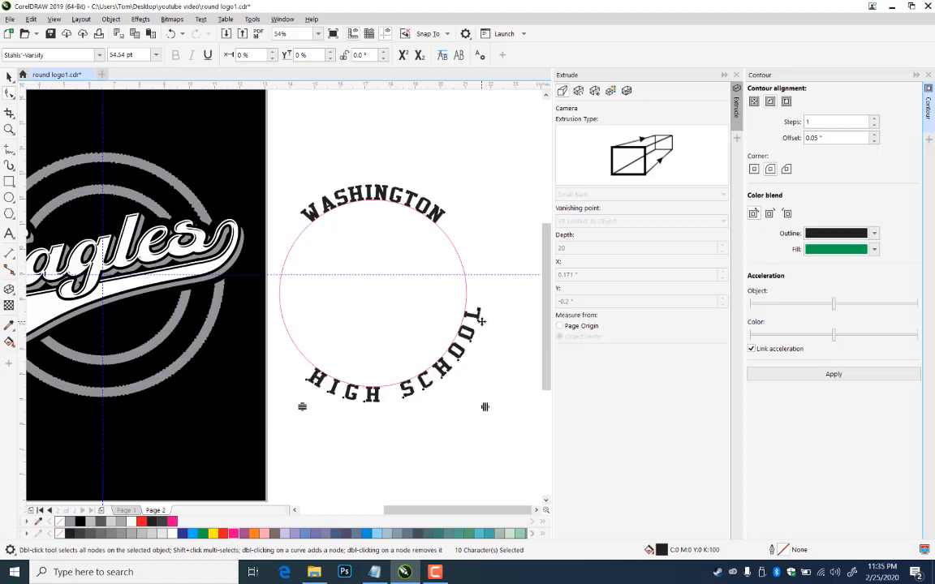
- Widen the letter spacing of WASHINGTON and shift all its letters slightly counterclockwise along the circle
left_click(437, 211)
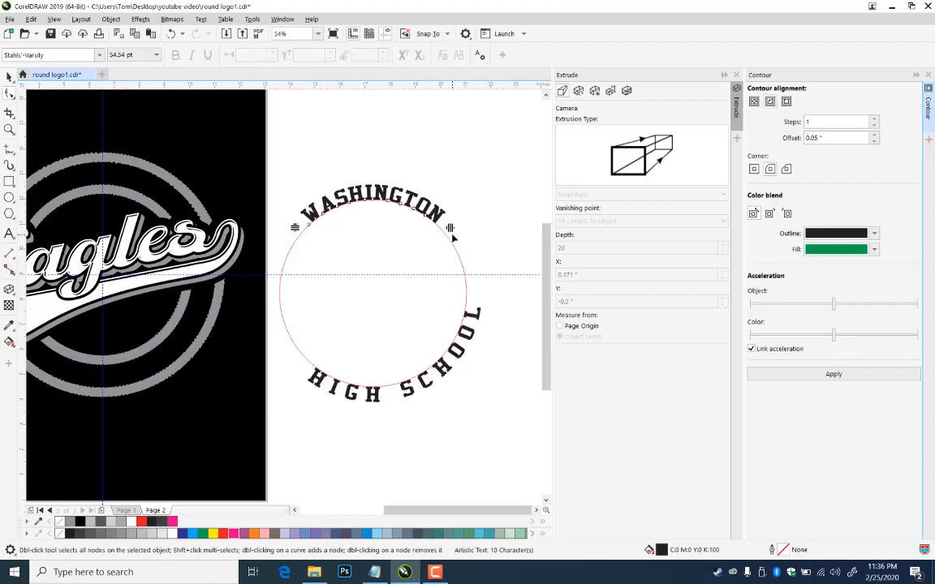
left_click_drag(458, 231, 469, 237)
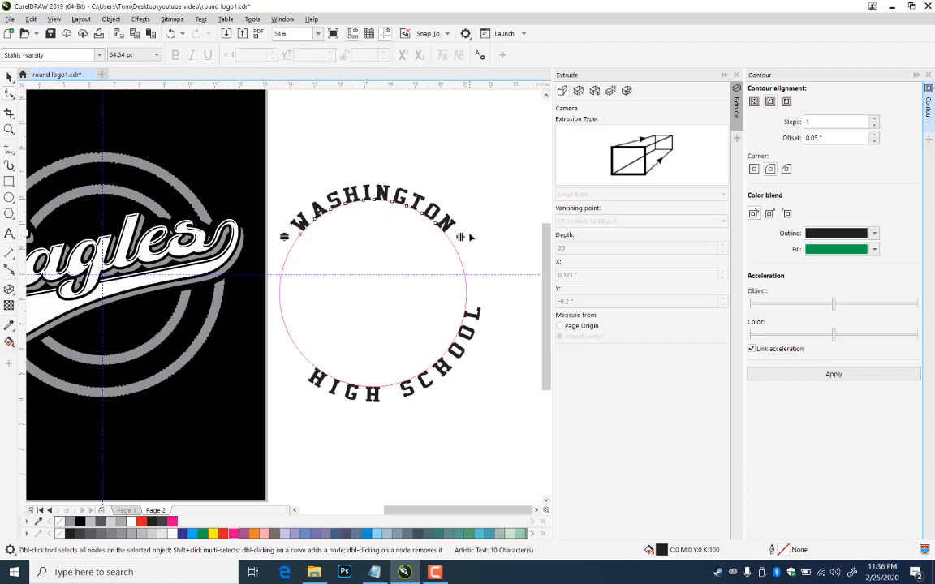
left_click_drag(469, 177, 290, 268)
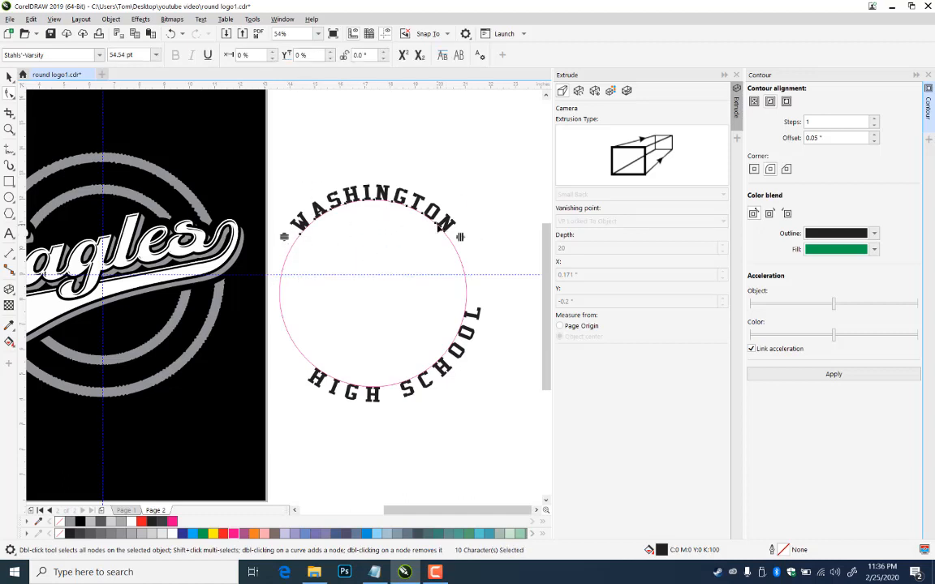
key("Left")
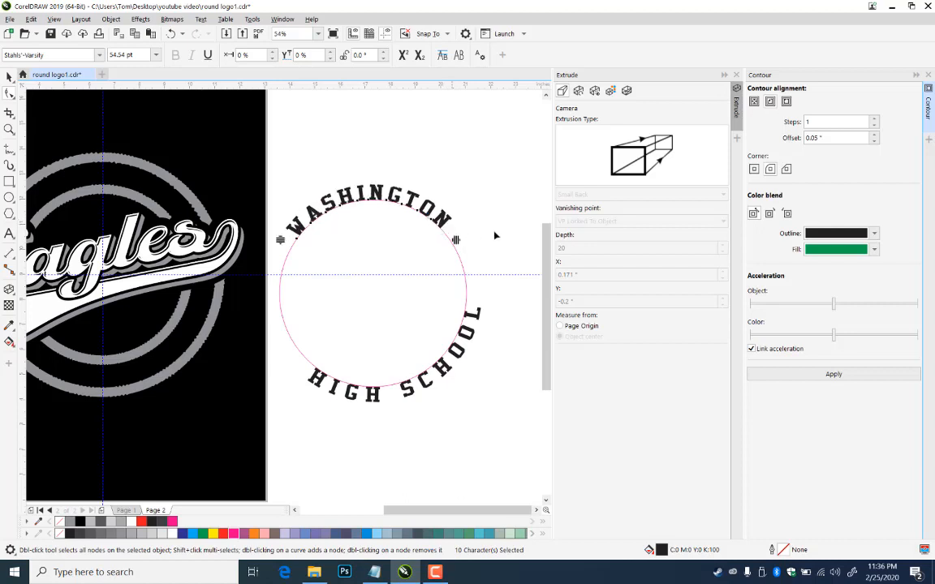
left_click(464, 148)
left_click(9, 76)
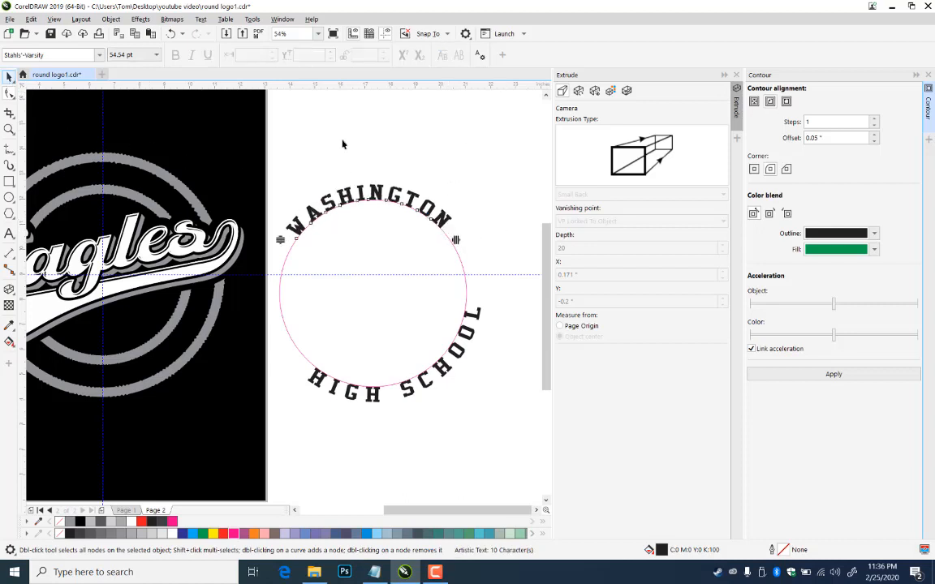
left_click(494, 172)
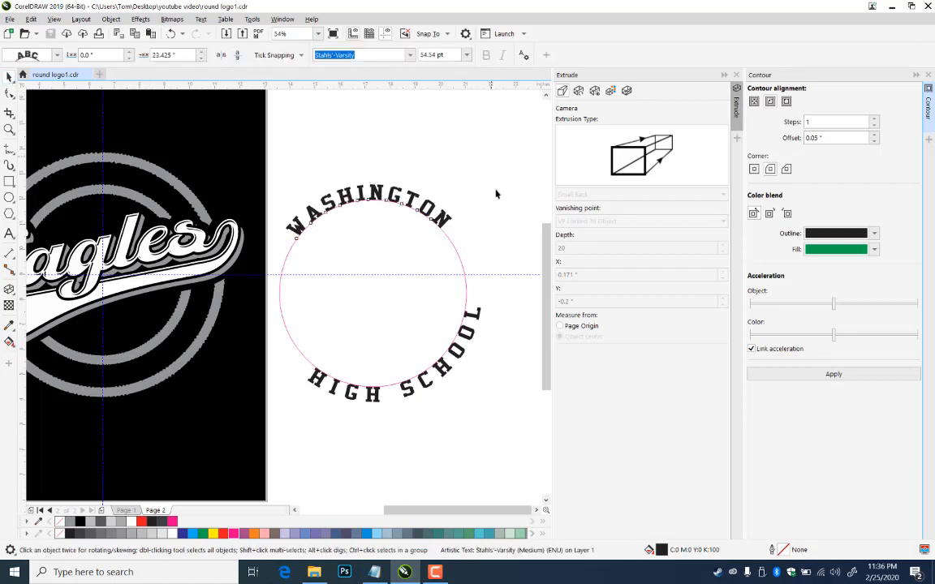
- Align the circle with its attached text to the center of the gray rings, both horizontally and vertically
left_click(459, 256)
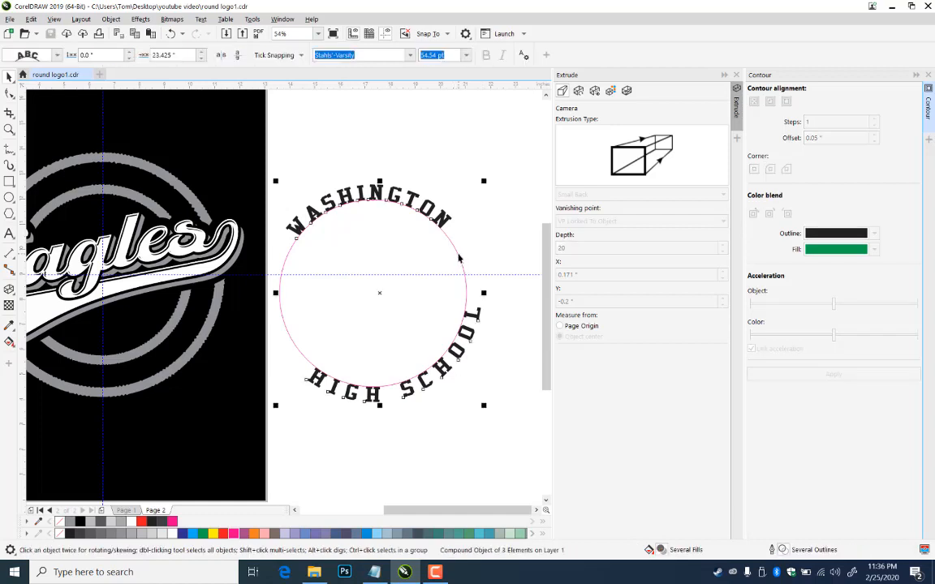
left_click(125, 194, "shift")
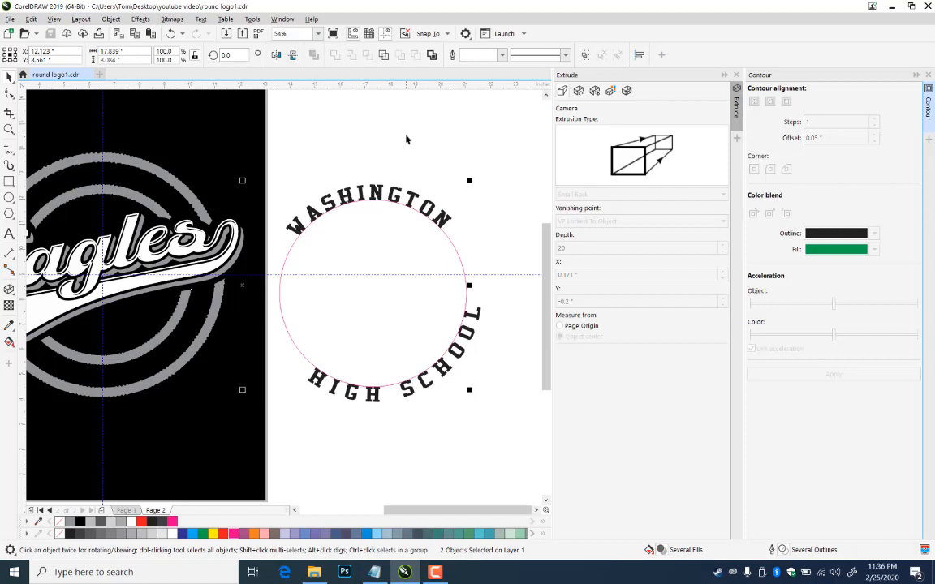
key("c")
key("e")
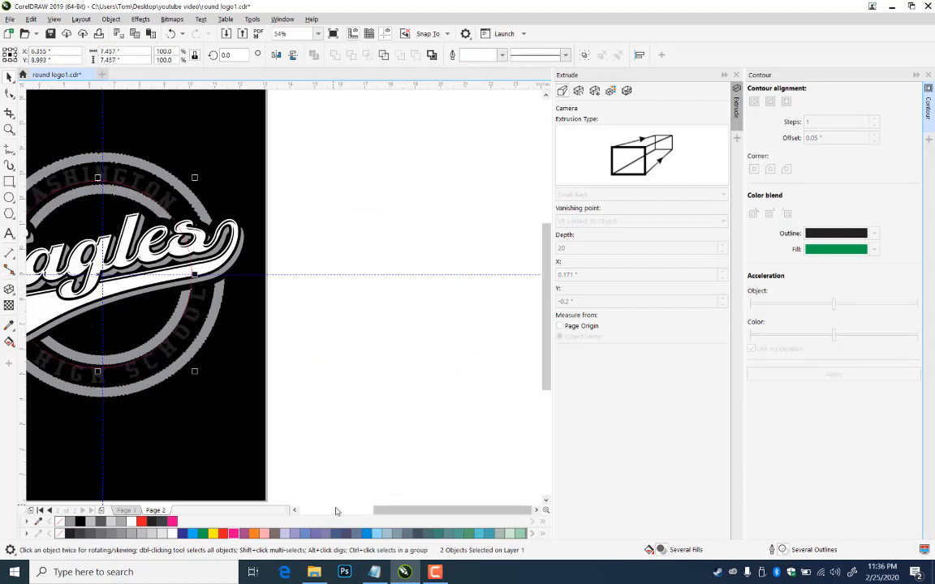
left_click(294, 509)
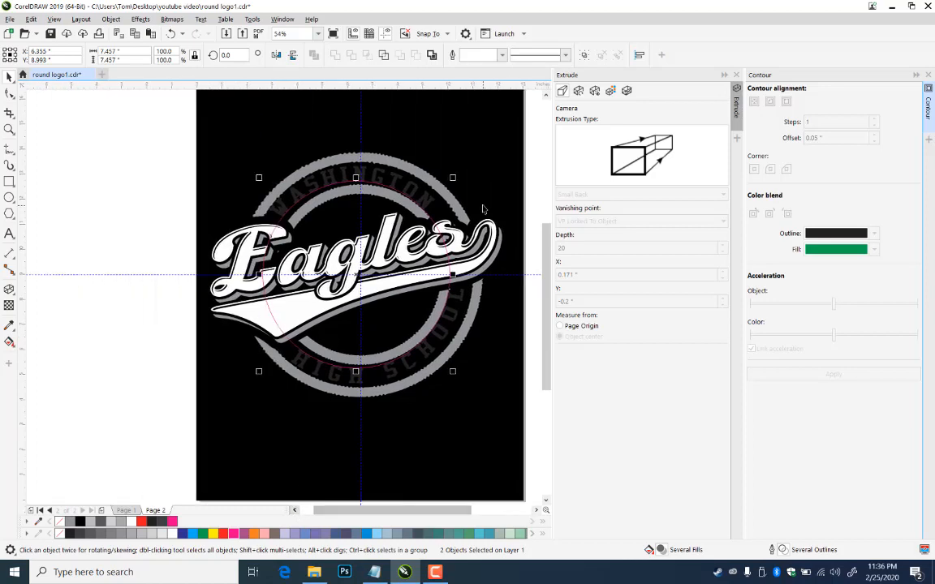
key("Escape")
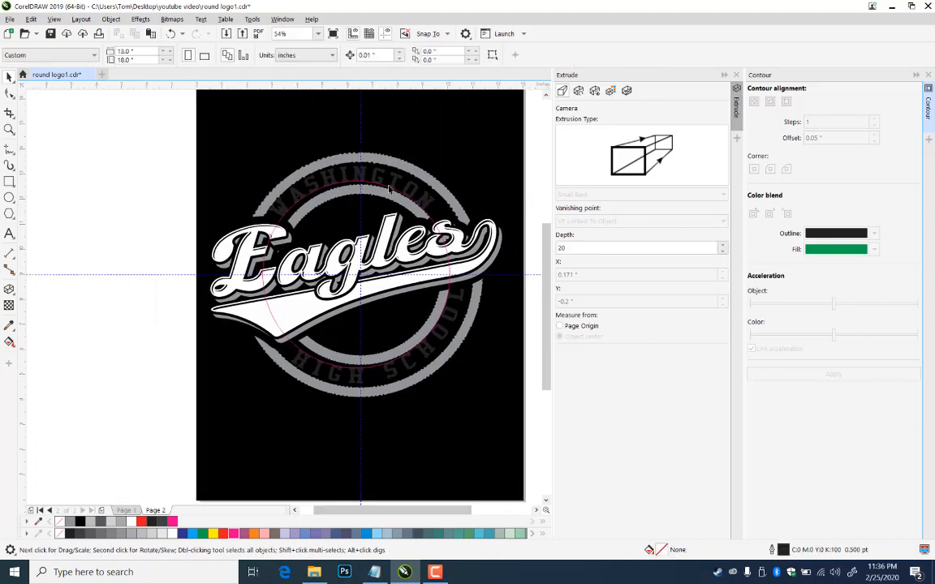
- Shift the text's control circle horizontally so its center sits on the vertical guideline
left_click(340, 187)
left_click(341, 183, "ctrl")
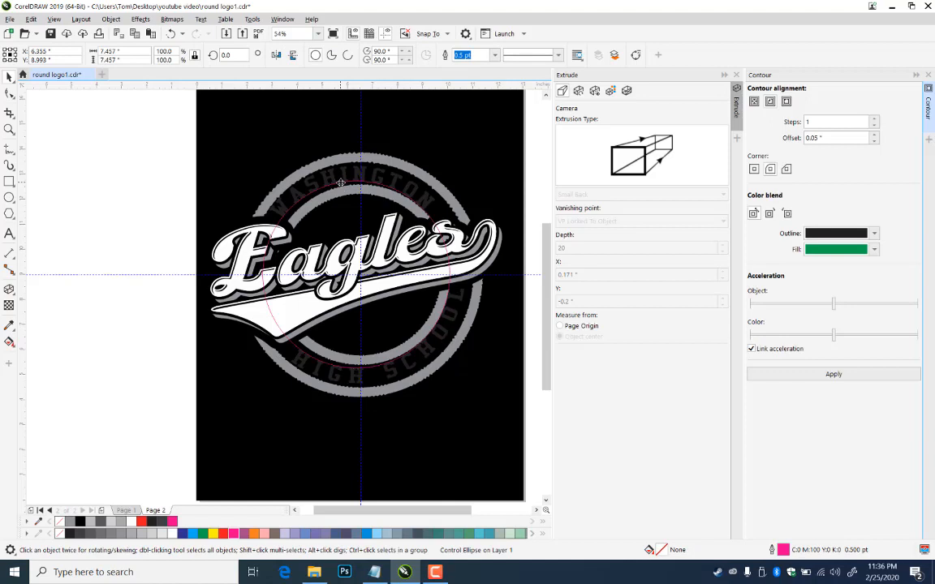
left_click_drag(340, 182, 345, 186)
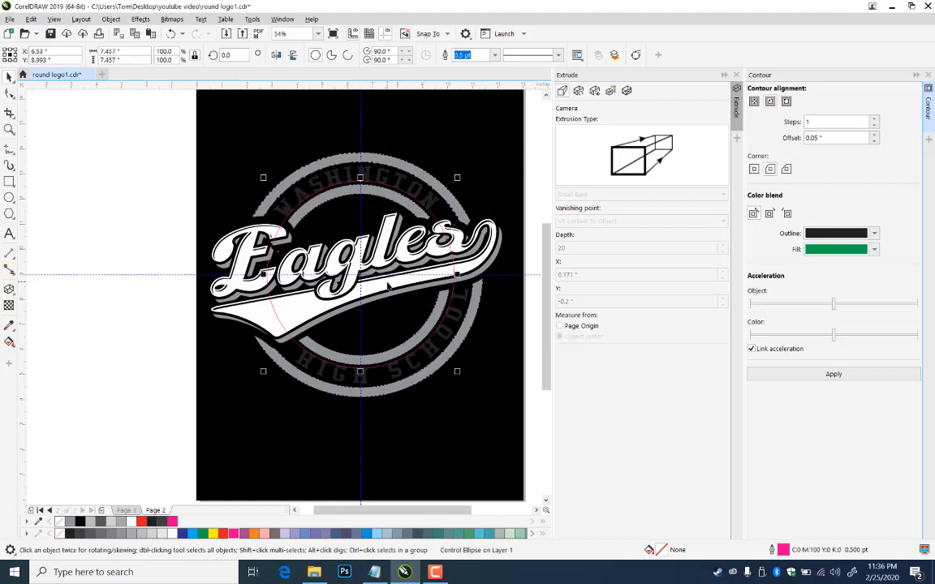
- Fill the WASHINGTON HIGH SCHOOL text and its control circle with white
left_click(323, 163)
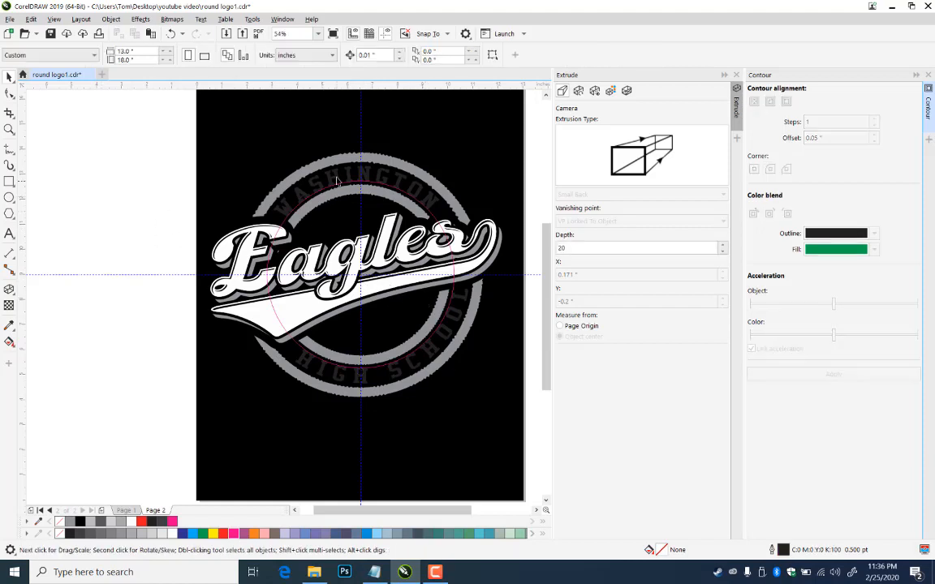
left_click(168, 531)
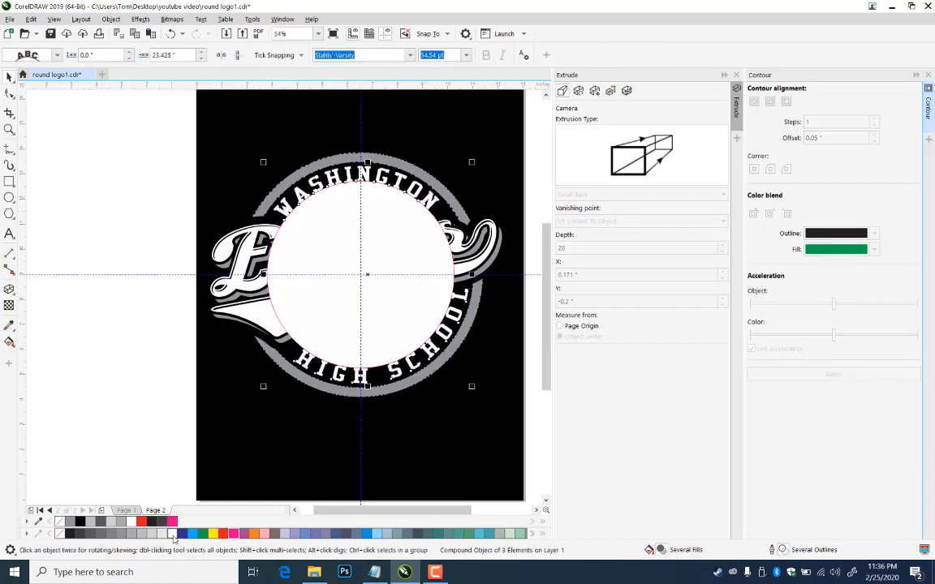
- Remove the white fill and the outline from the text's control circle
left_click(127, 130)
left_click(343, 207)
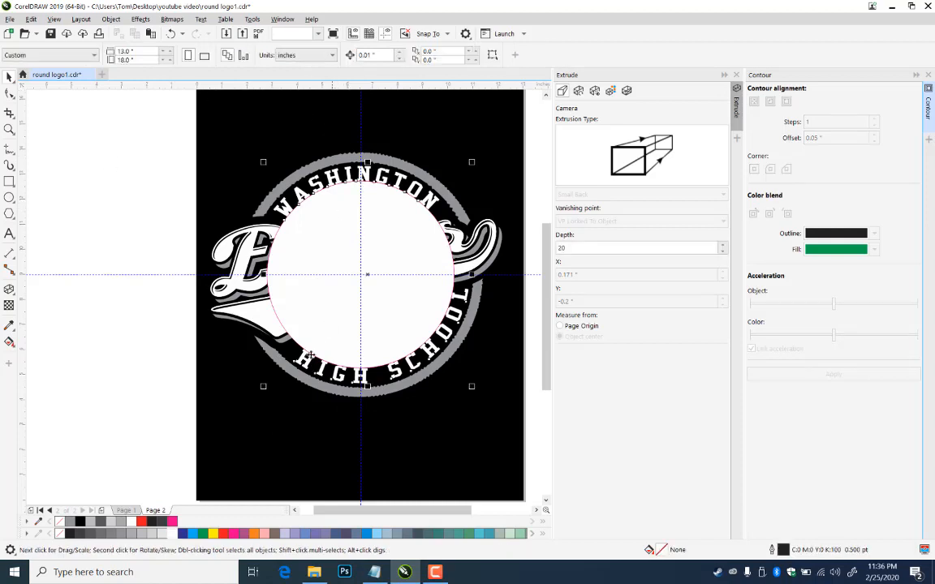
left_click(349, 217)
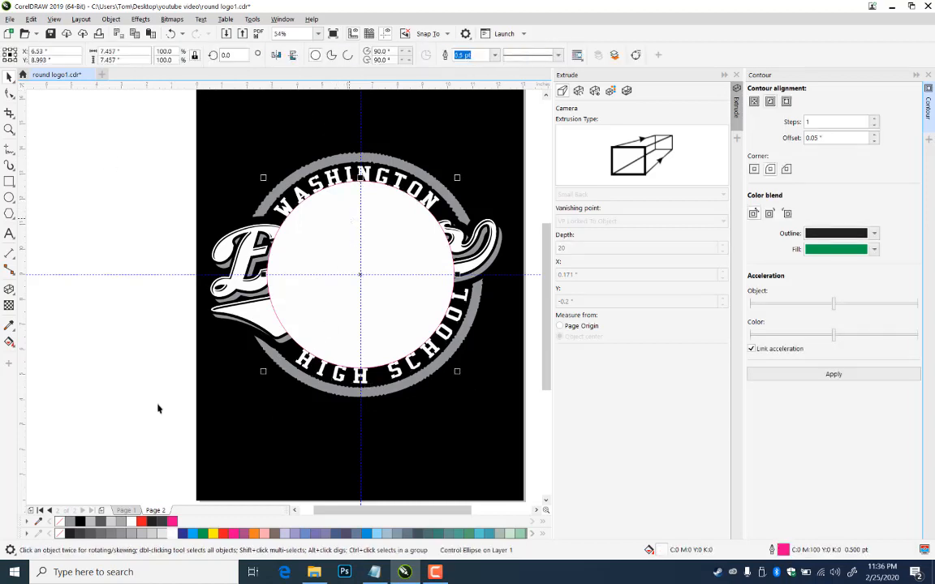
left_click(60, 522)
left_click(113, 213)
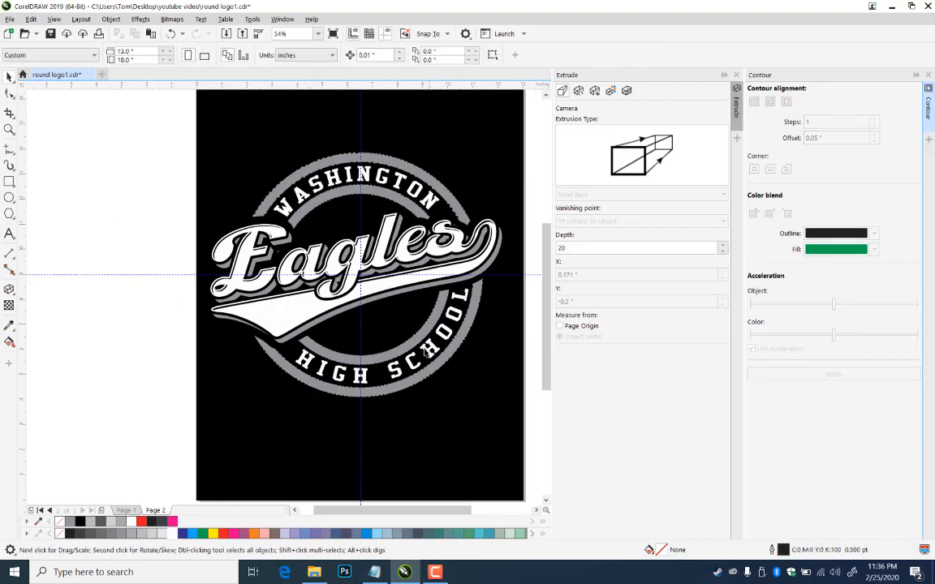
- Shift the letters of HIGH SCHOOL and WASHINGTON slightly clockwise along the circle, and save the drawing
left_click(449, 335)
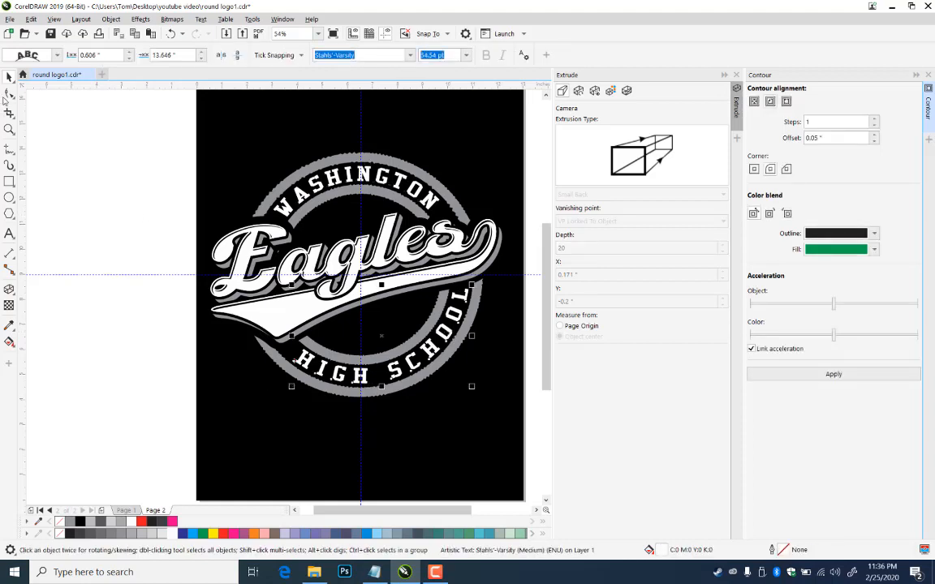
left_click(8, 95)
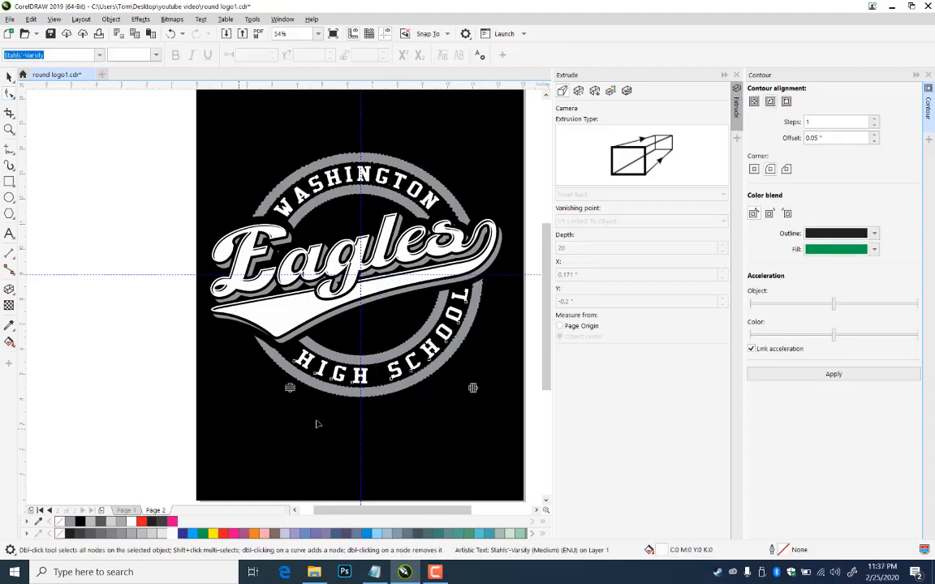
left_click_drag(317, 424, 465, 308)
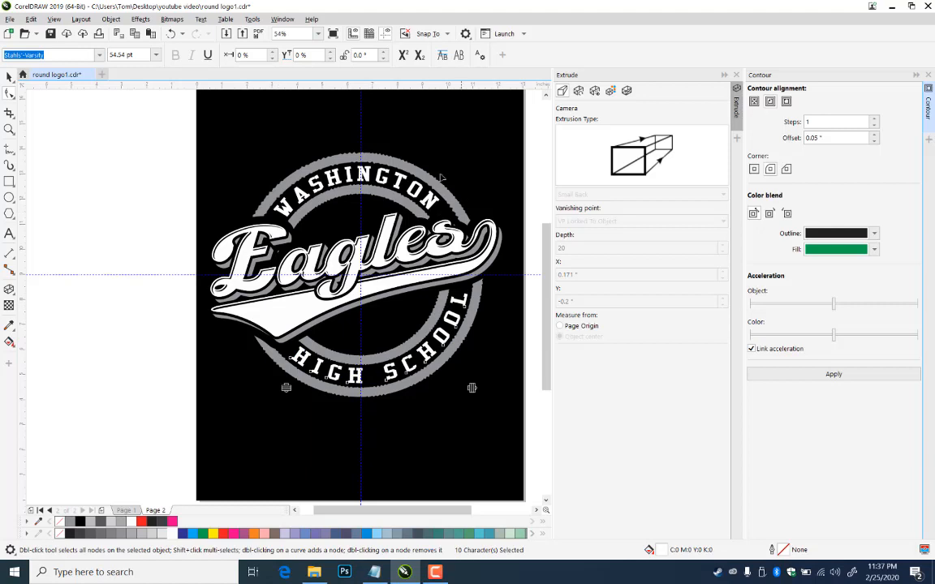
left_click_drag(448, 146, 188, 257)
left_click_drag(421, 202, 422, 204)
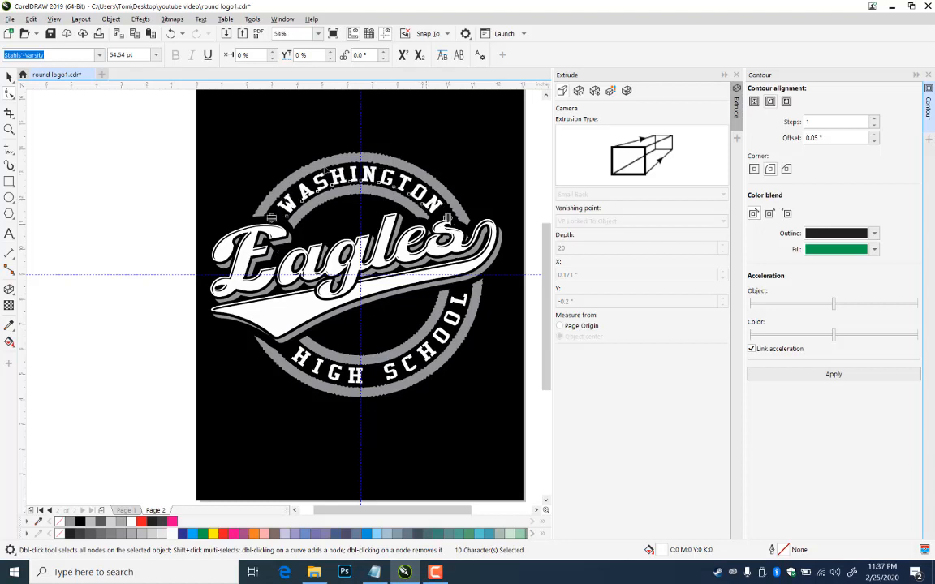
left_click(9, 75)
left_click(171, 222)
key("ctrl+s")
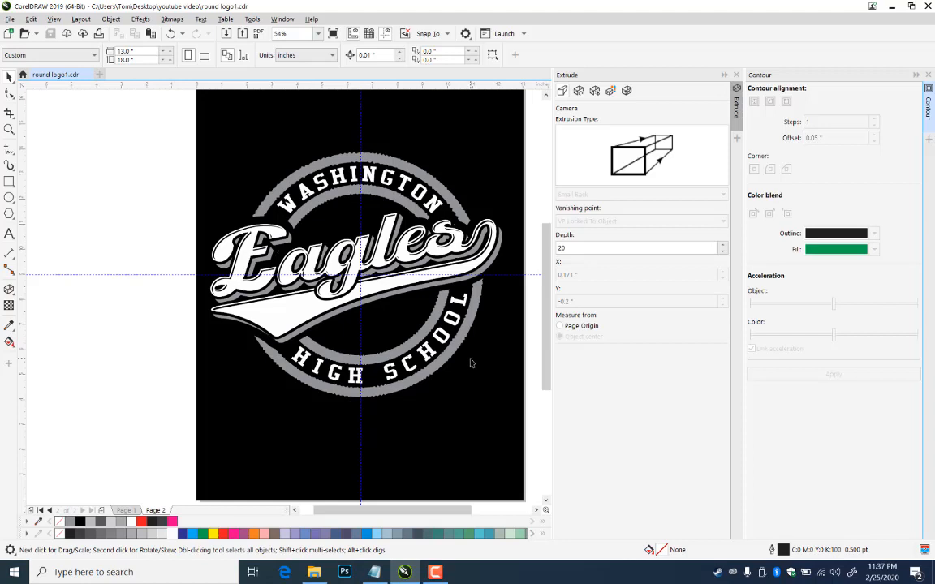
- Fill both the inner and outer gray rings with red
left_click(9, 129)
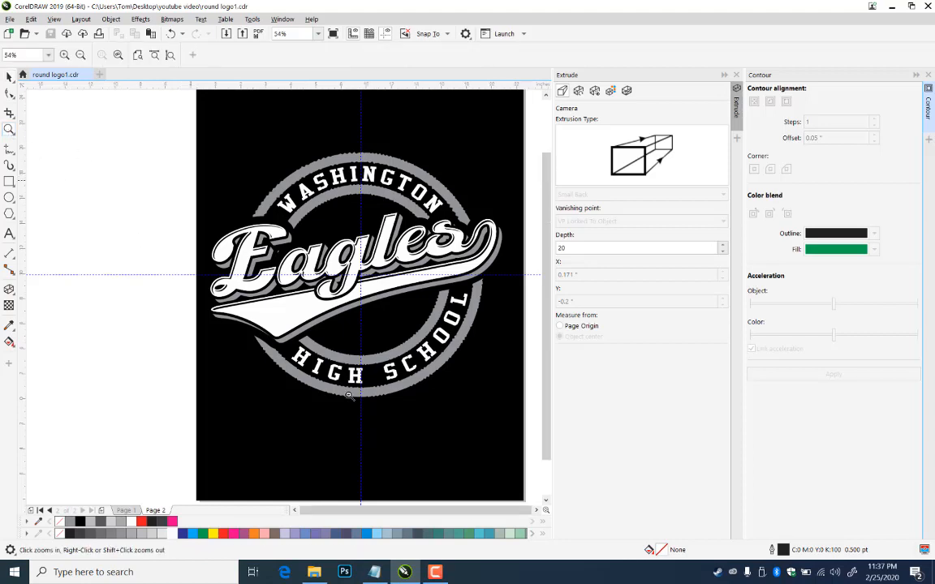
right_click(284, 255)
left_click_drag(213, 195, 433, 367)
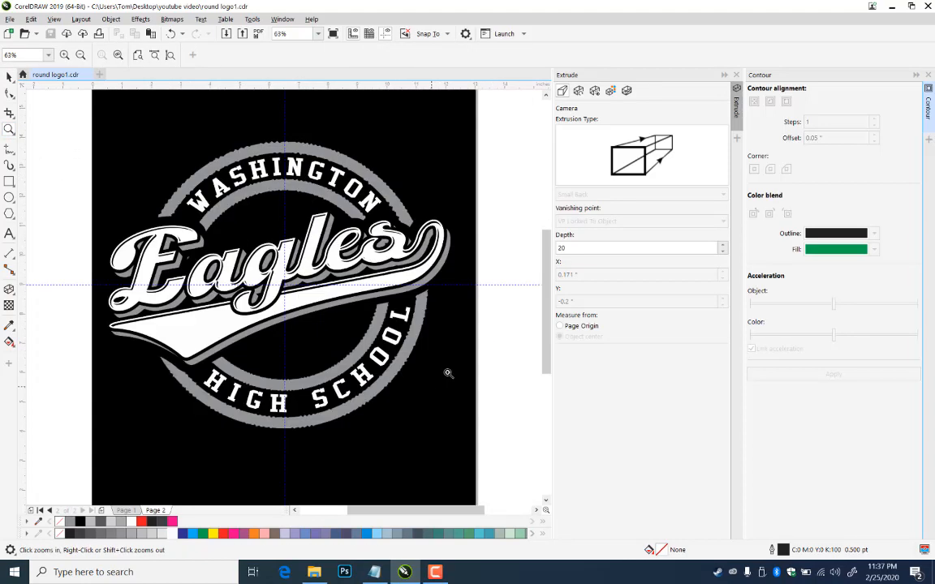
left_click(9, 77)
left_click_drag(157, 236, 250, 244)
left_click(348, 205)
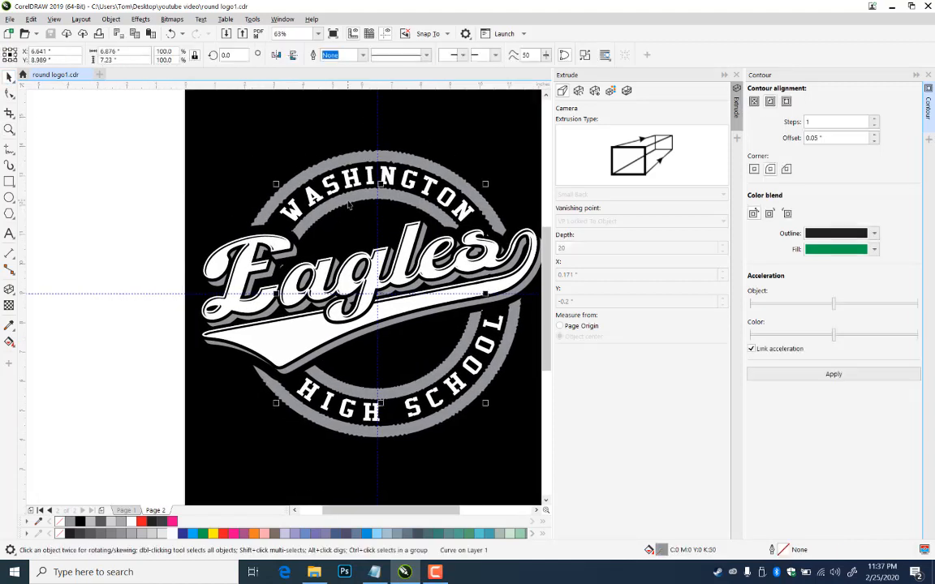
left_click(321, 154, "shift")
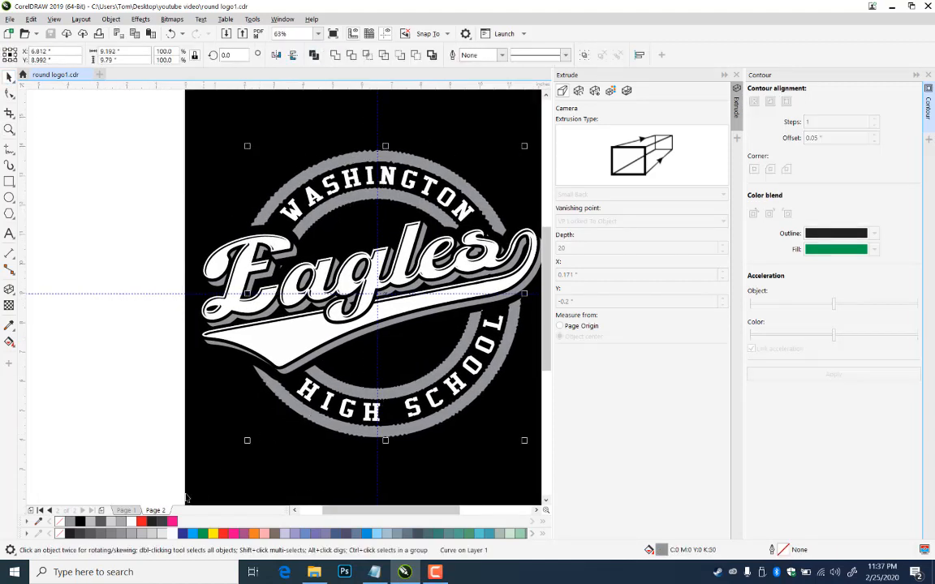
left_click(141, 521)
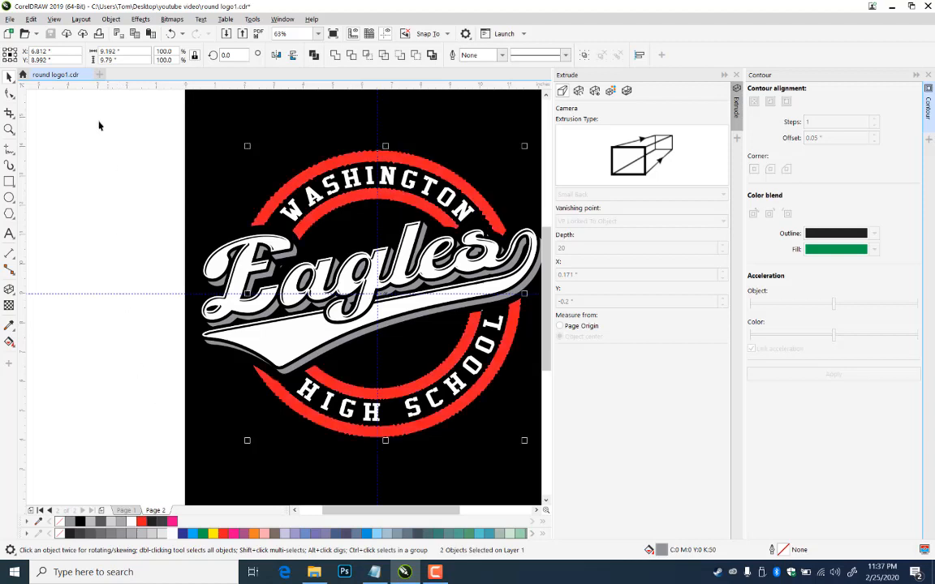
key("Escape")
- Change the fill and outline of the gray shadows behind the Eagles script and its tail to red, and save the drawing
left_click(366, 338)
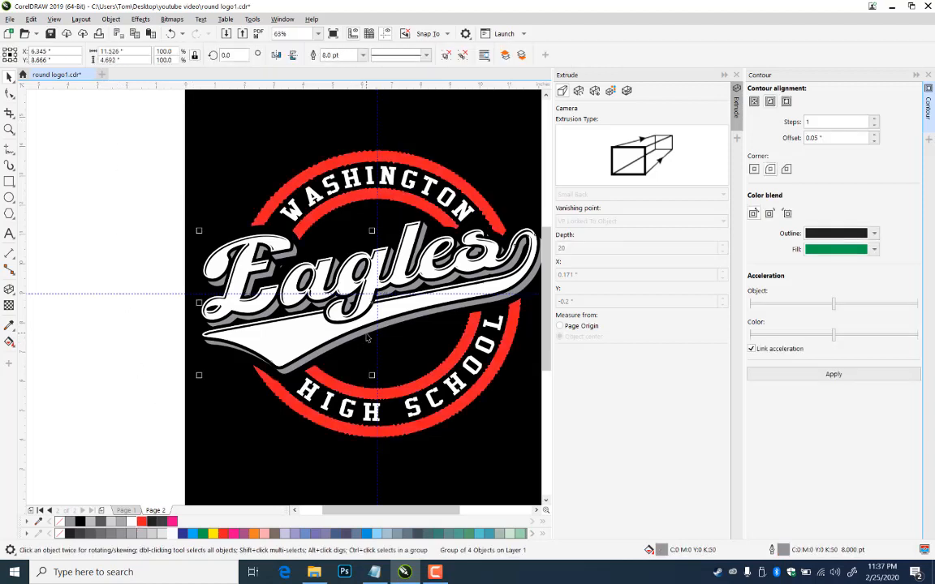
left_click(141, 520)
right_click(142, 521)
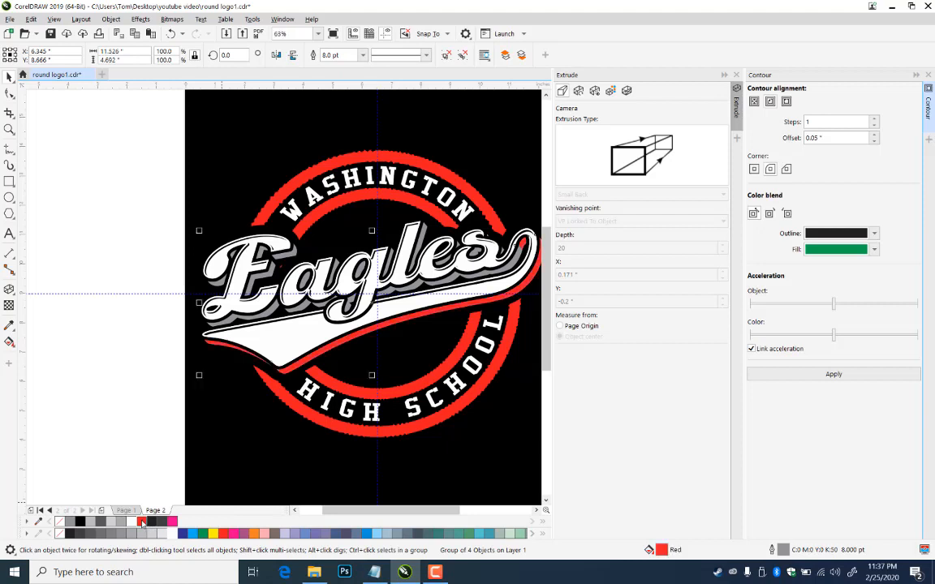
left_click(274, 319)
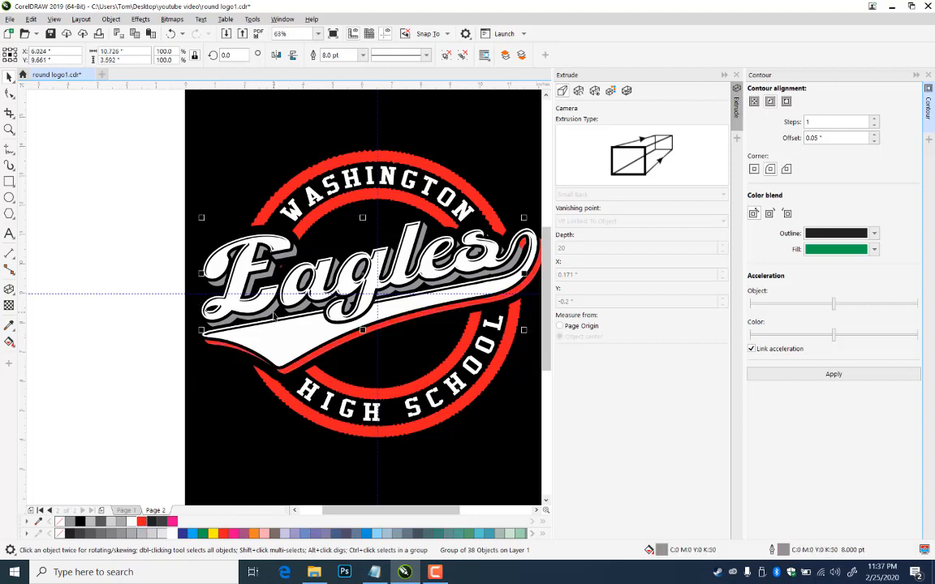
left_click(142, 521)
right_click(141, 521)
left_click(129, 203)
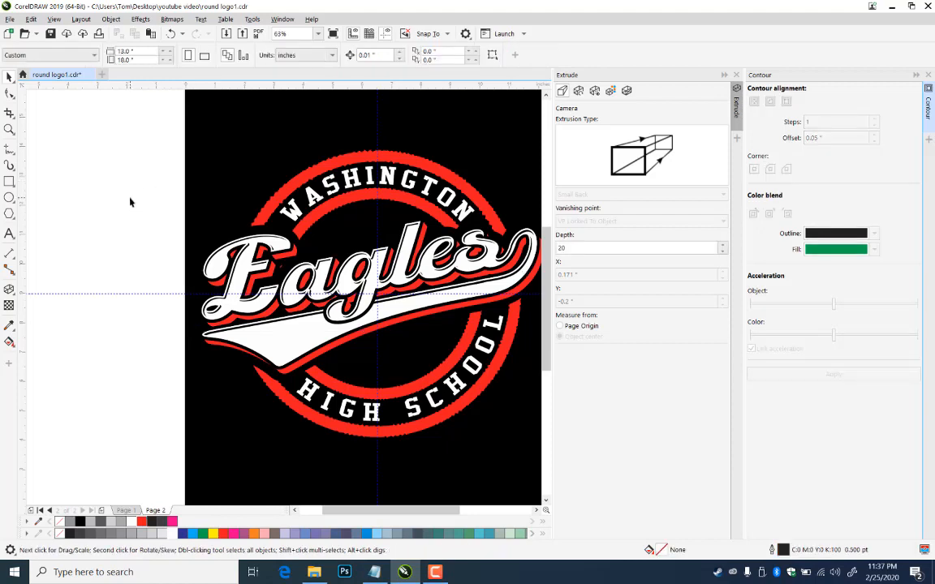
key("ctrl+s")
- Draw a 30-point star about 10.7 inches wide, centered on the guideline intersection, and give it an orange outline
left_click(10, 131)
scroll(281, 281, "down", 3)
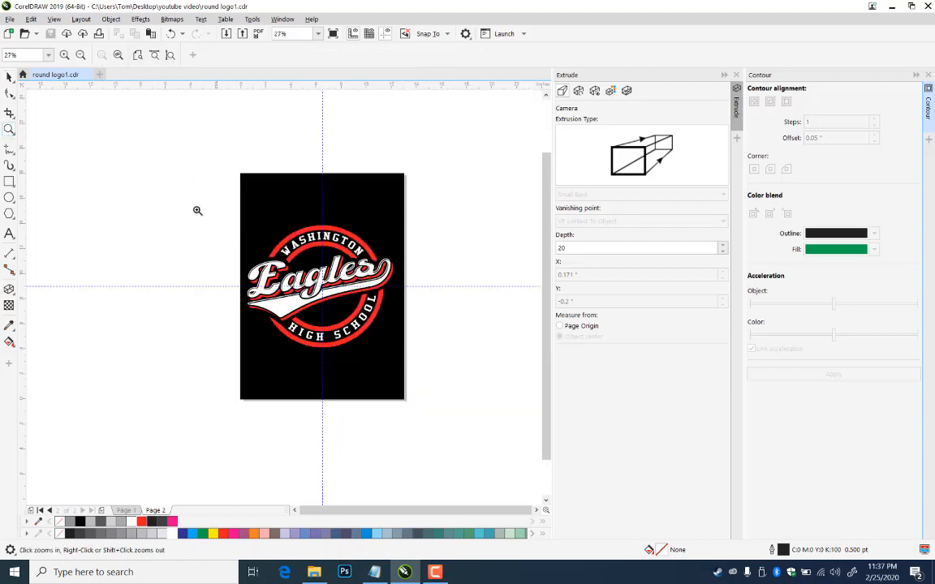
left_click_drag(195, 213, 435, 359)
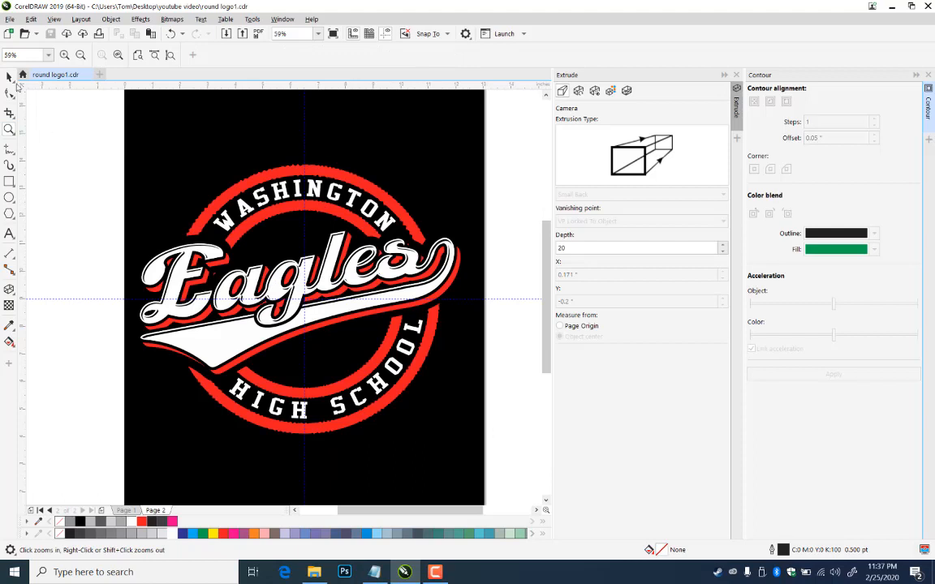
left_click(10, 76)
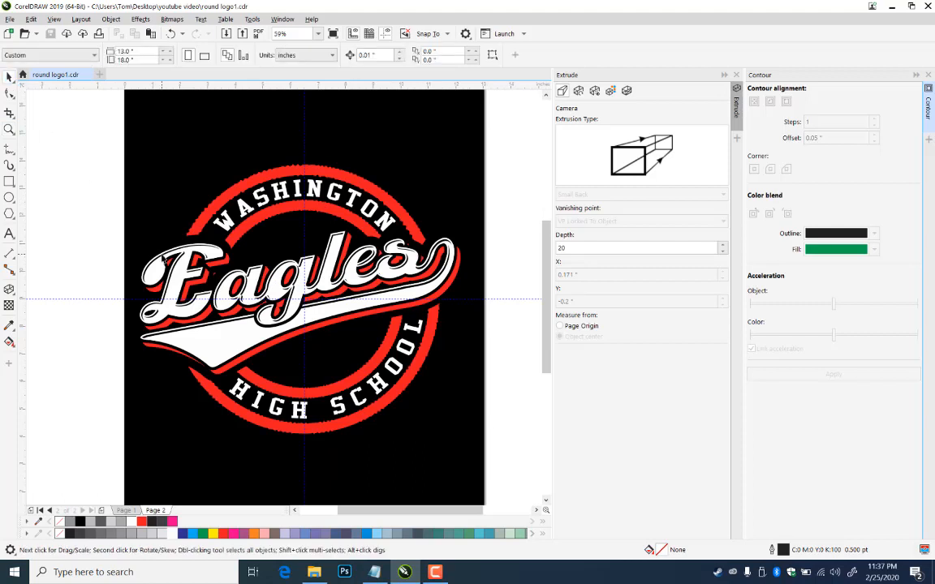
left_click(10, 214)
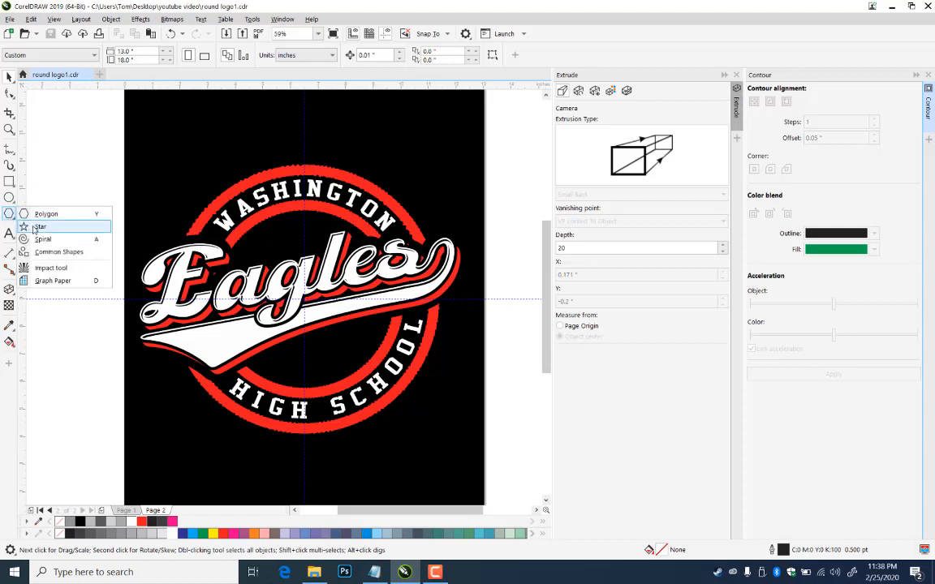
left_click(39, 227)
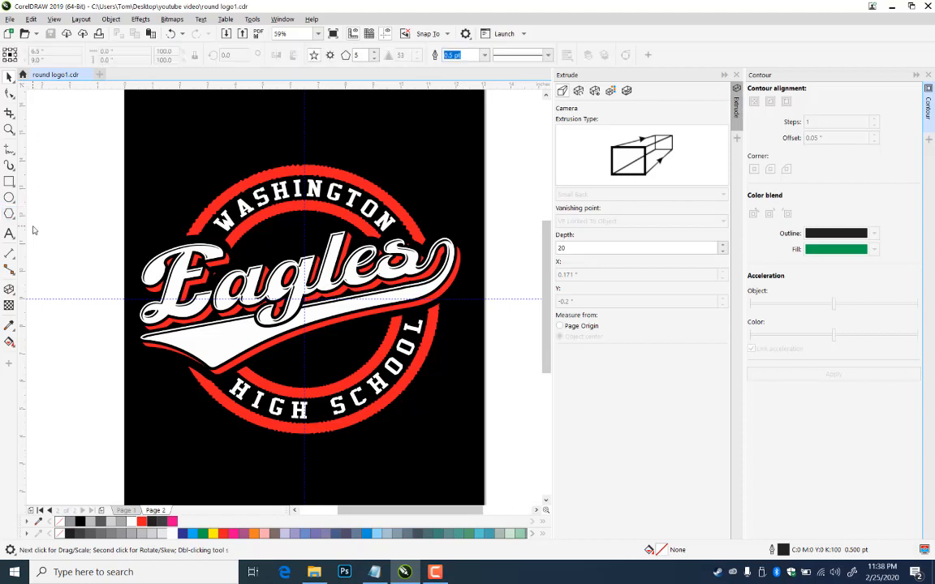
double_click(363, 55)
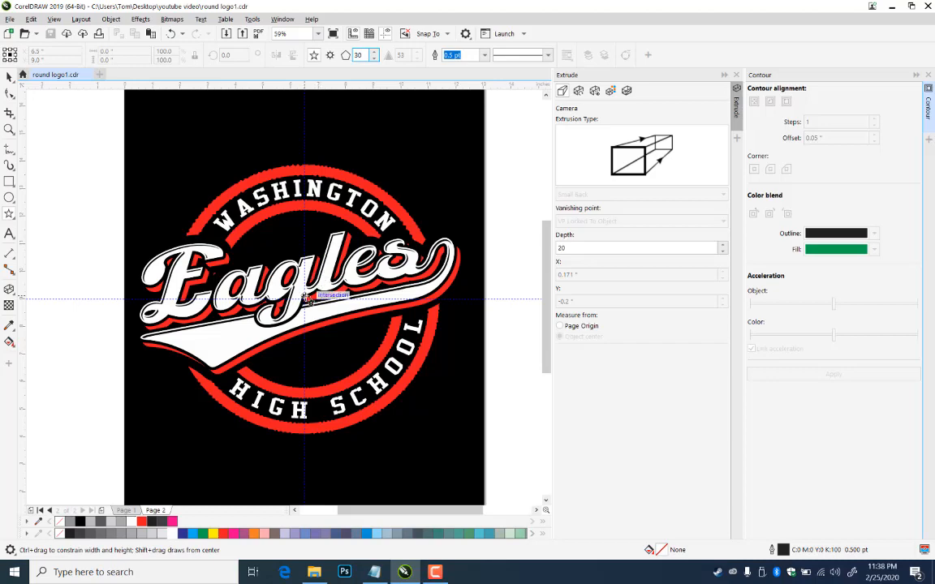
left_click_drag(305, 298, 455, 190)
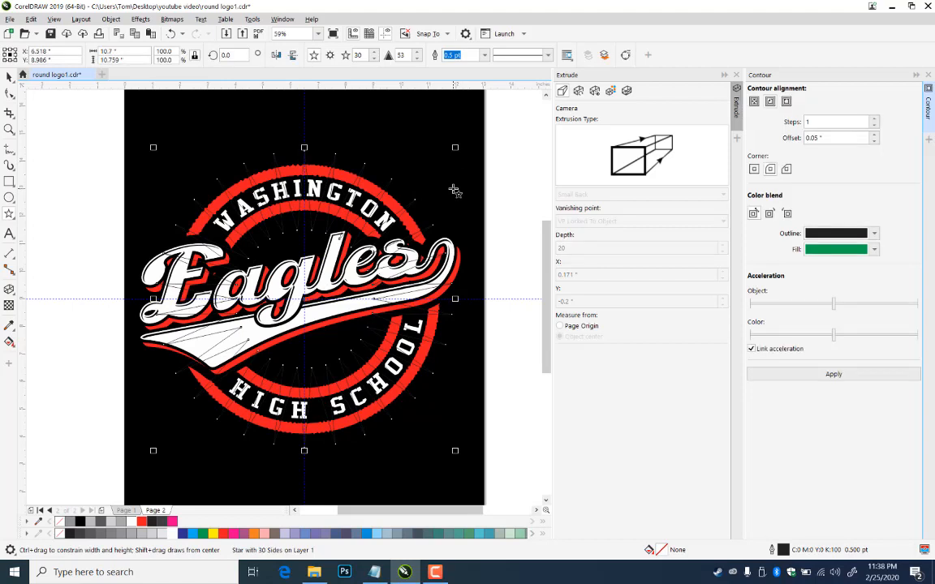
right_click(253, 534)
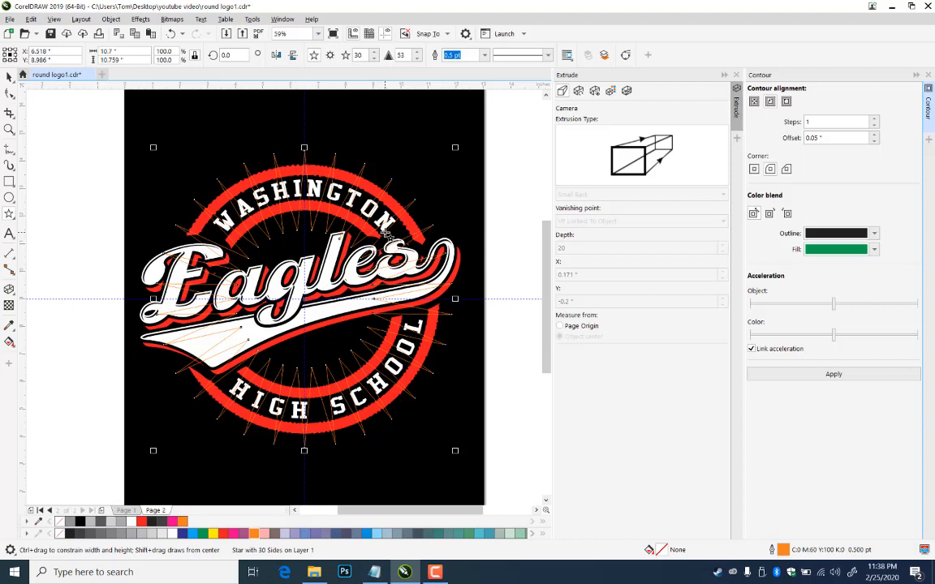
- Set the star to 40 points and pull its inner nodes toward the center to a sharpness of 74
double_click(360, 55)
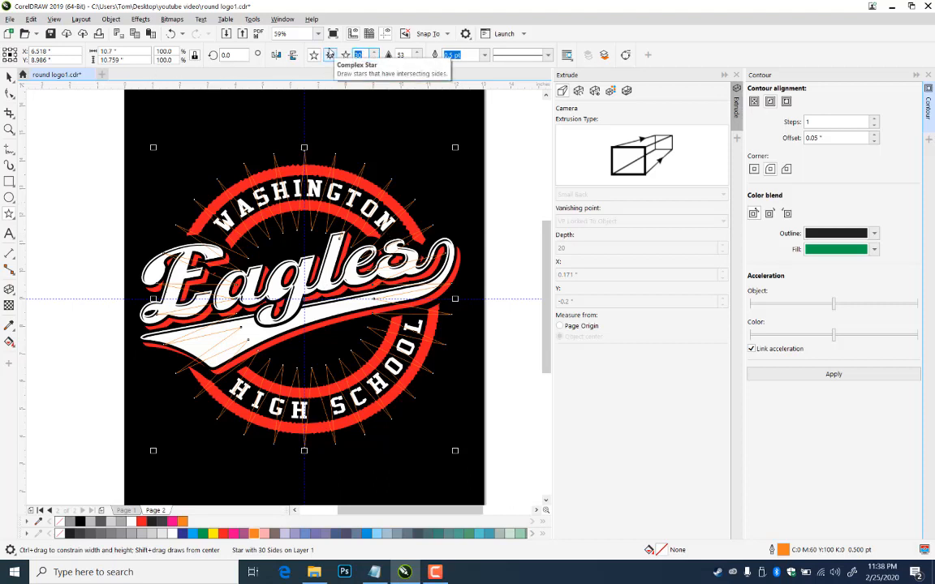
type("40")
key("Return")
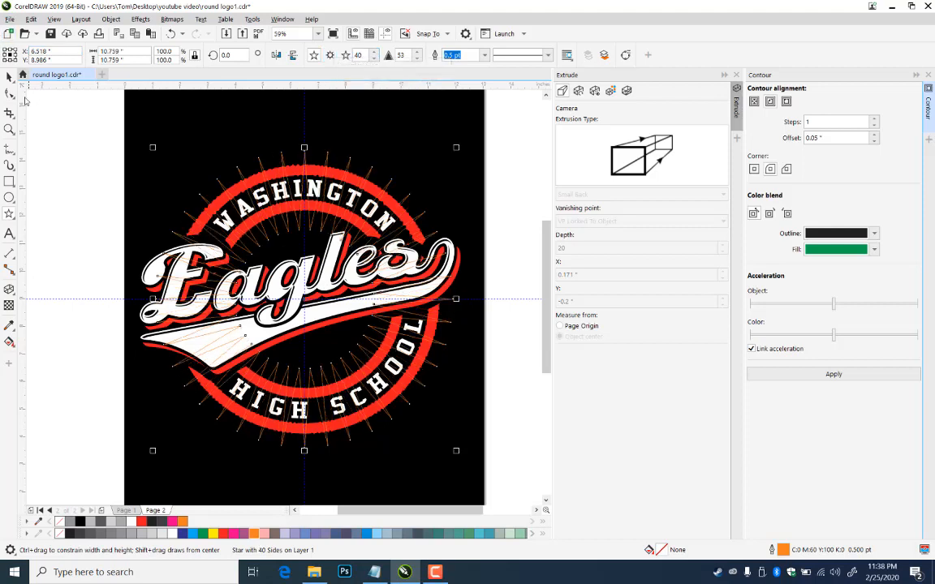
left_click(9, 92)
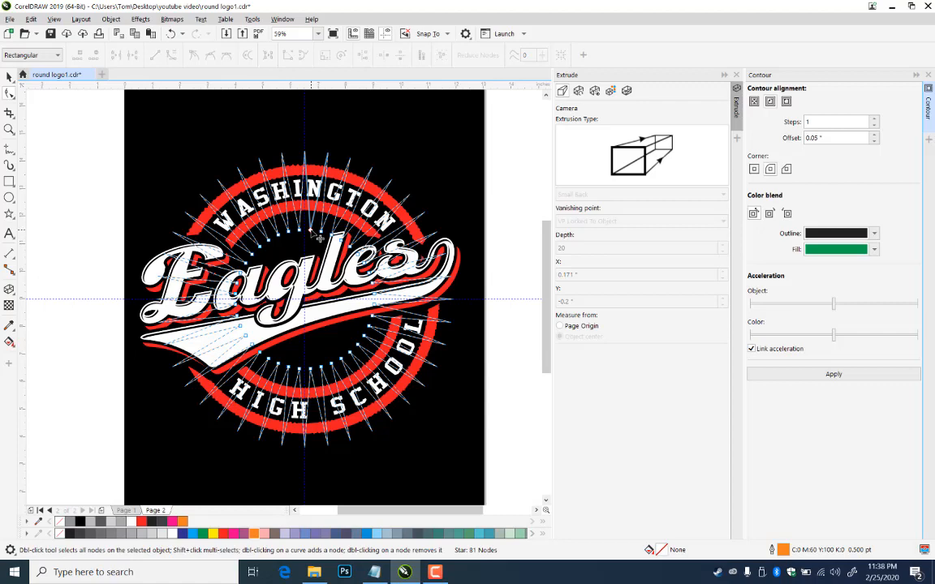
left_click_drag(309, 231, 311, 261)
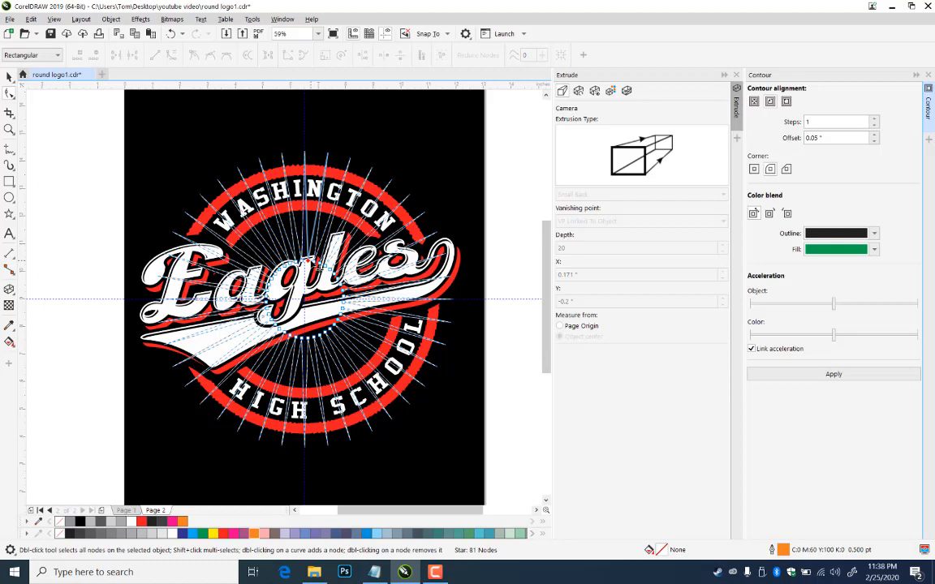
- Enlarge the star from its center to about 11.15 inches and pull its inner nodes further inward to a sharpness of 81
left_click(9, 75)
mouse_move(457, 451)
left_mouse_down()
mouse_move(469, 464)
mouse_move(461, 460)
left_mouse_up()
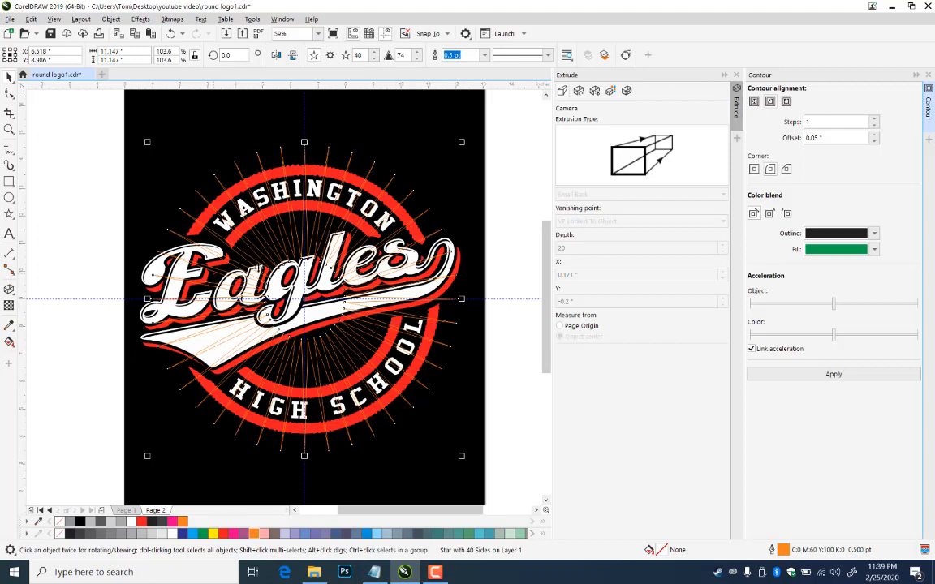
left_click(10, 92)
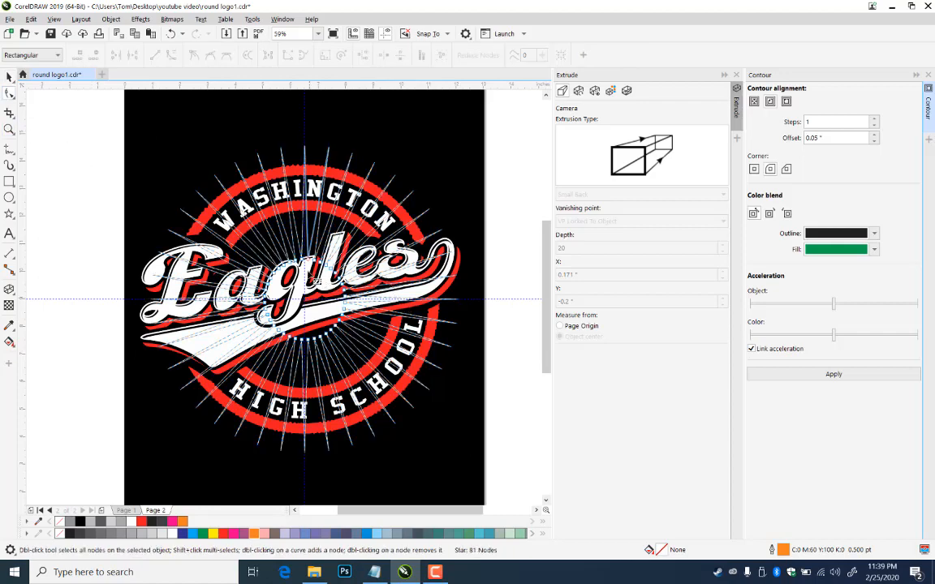
left_click_drag(283, 238, 317, 277)
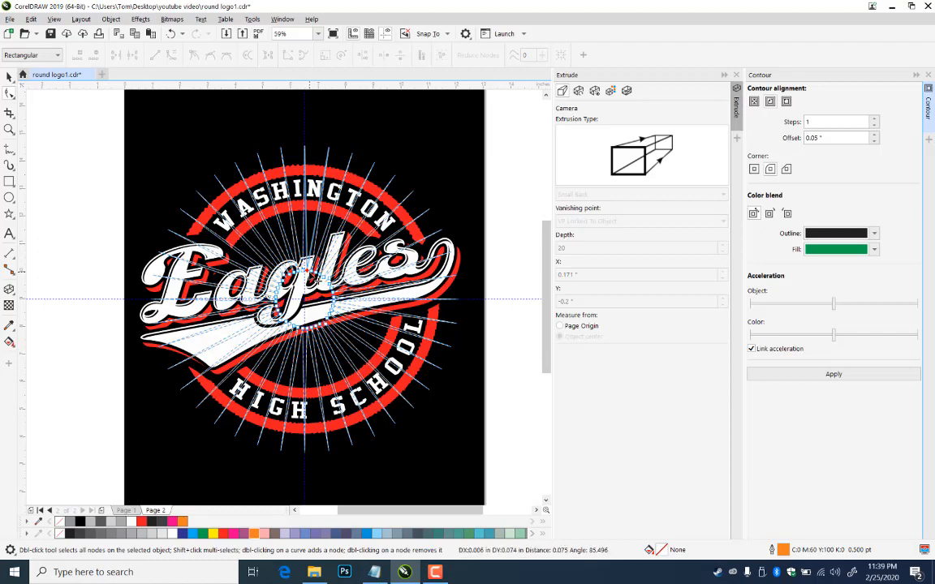
- Fill the star with red, remove its outline, and add the black background to the selection
left_click(8, 77)
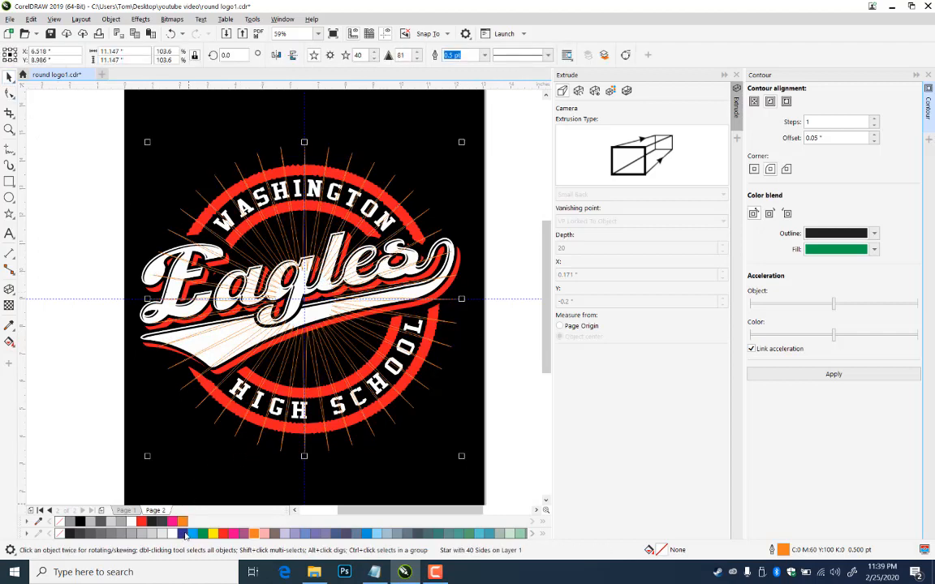
left_click(142, 522)
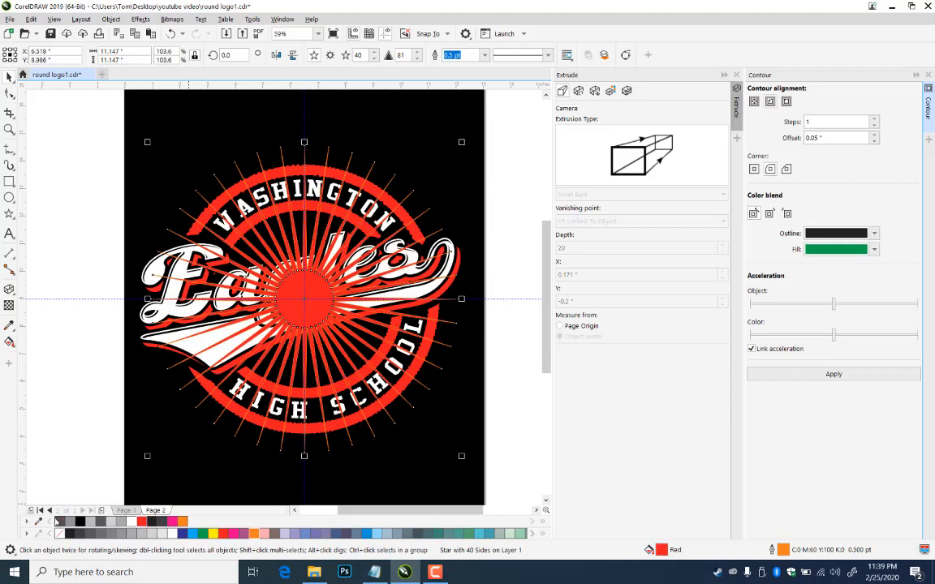
left_click(446, 148)
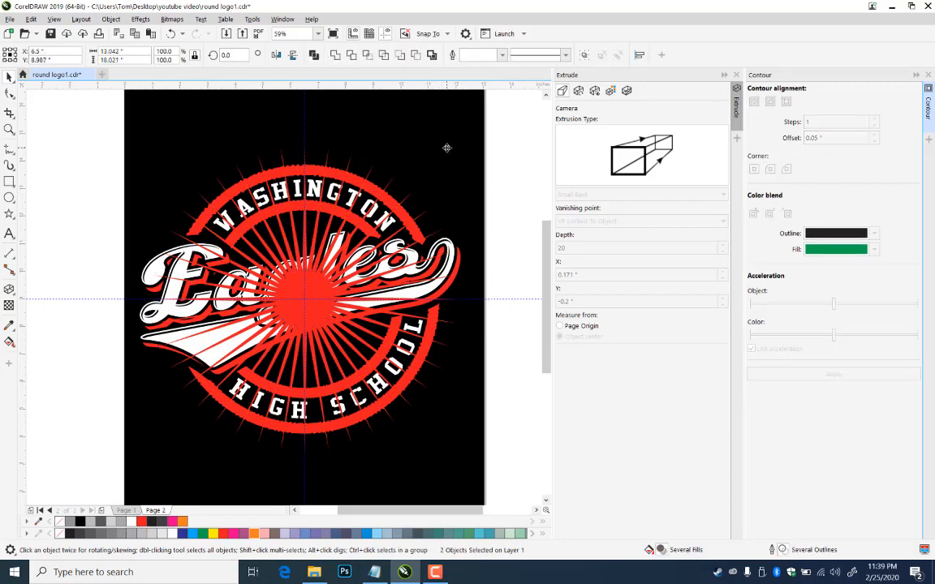
- Place the red star behind the logo lettering, enlarge it from its center to about 11.3 inches, and save the file
left_click(523, 416)
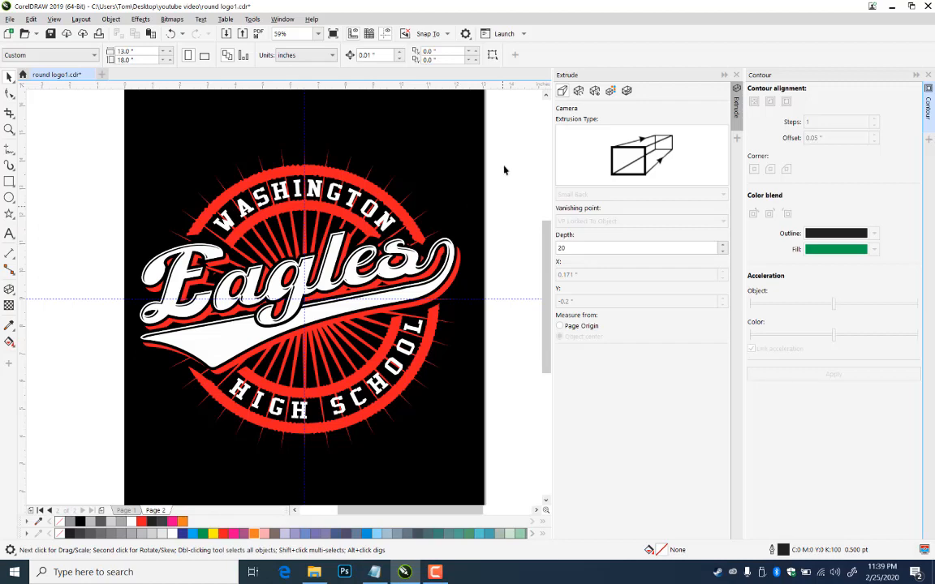
left_click(434, 156)
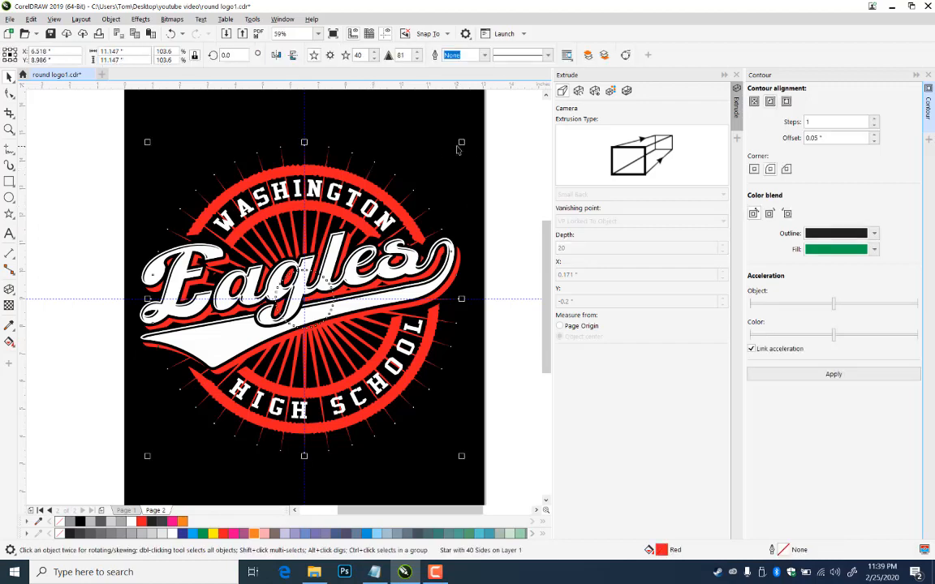
mouse_move(461, 142)
left_mouse_down()
mouse_move(469, 135)
mouse_move(463, 140)
left_mouse_up()
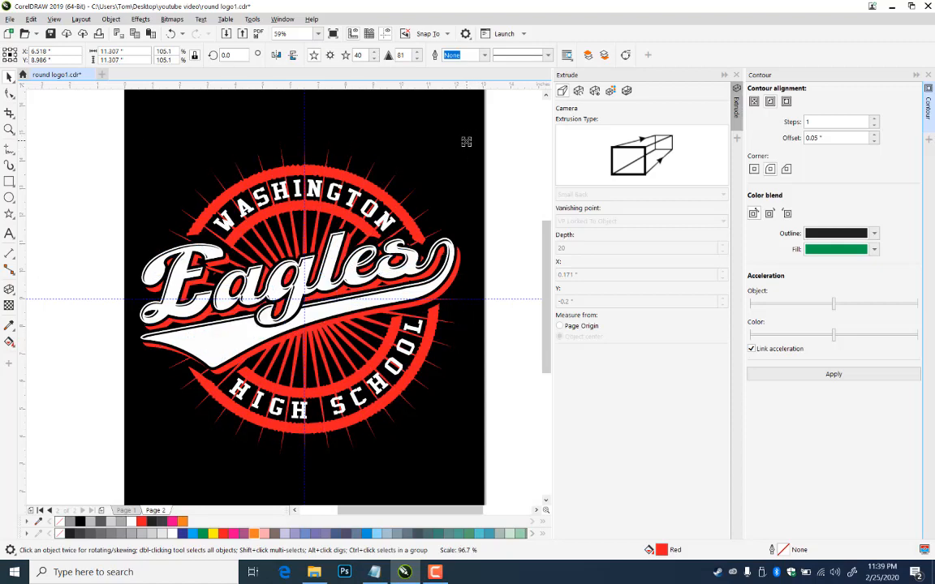
left_click(525, 260)
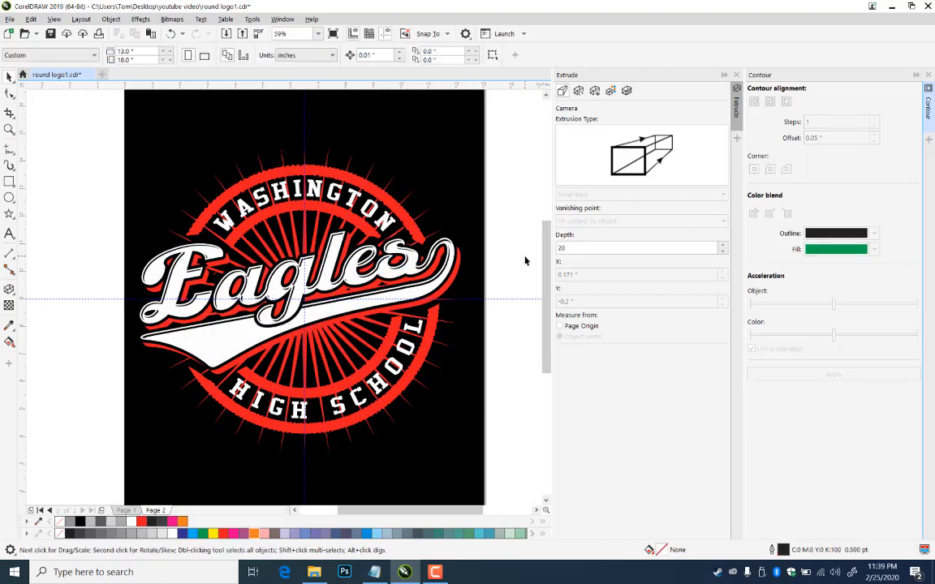
key("ctrl+s")
- Draw a circle about 6.84 inches wide centered on the guideline intersection and add a concentric copy enlarged to about 9.26 inches
left_click(9, 200)
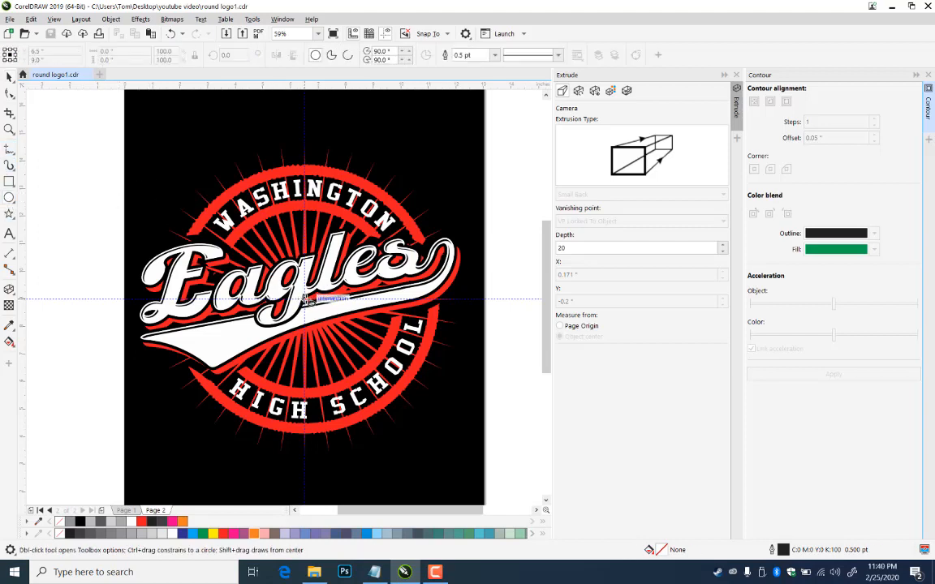
mouse_move(309, 300)
left_mouse_down()
mouse_move(247, 231)
mouse_move(413, 392)
mouse_move(400, 395)
left_mouse_up()
left_click(12, 76)
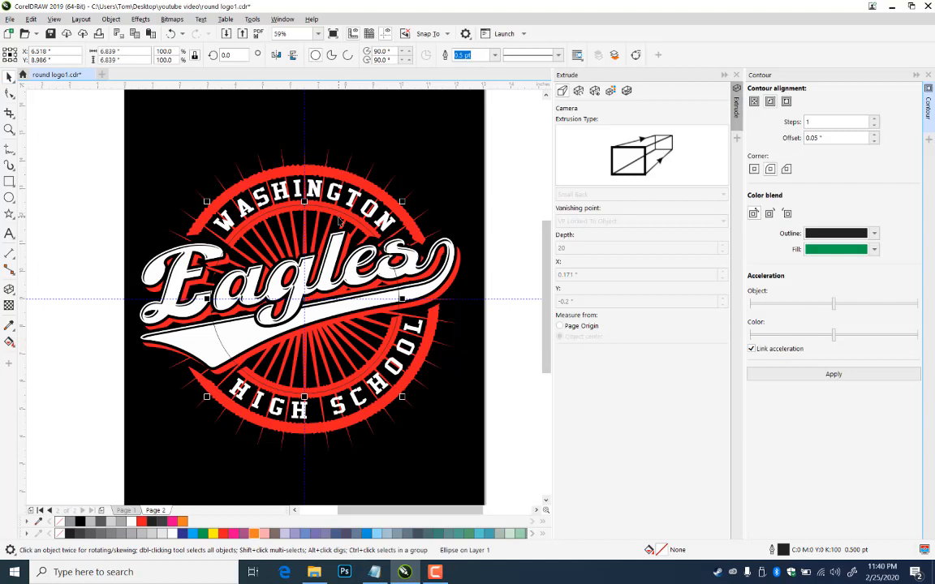
left_click_drag(400, 205, 455, 166)
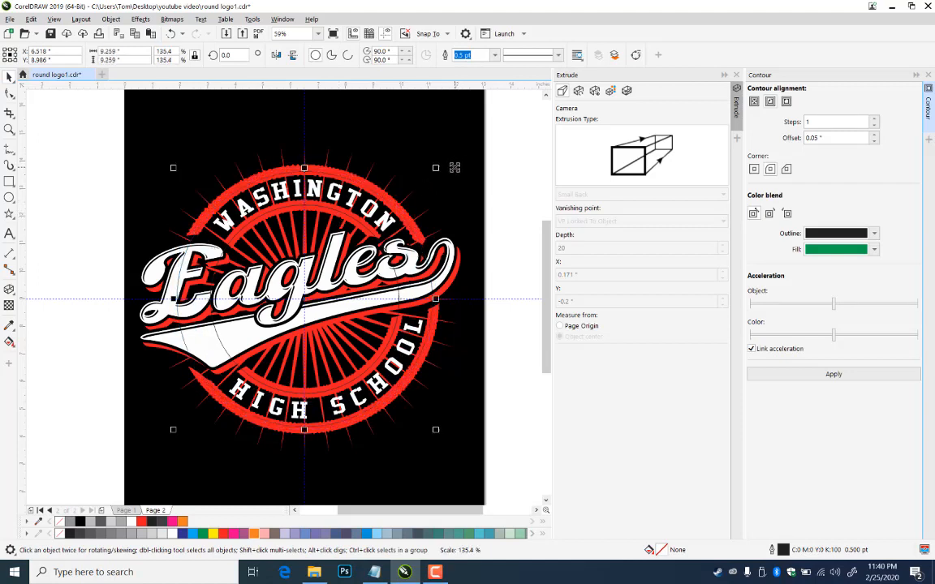
- Combine the two circles into a black ring with holes between them, lying above the rays and behind the school name
left_click(354, 218, "shift")
key("ctrl+l")
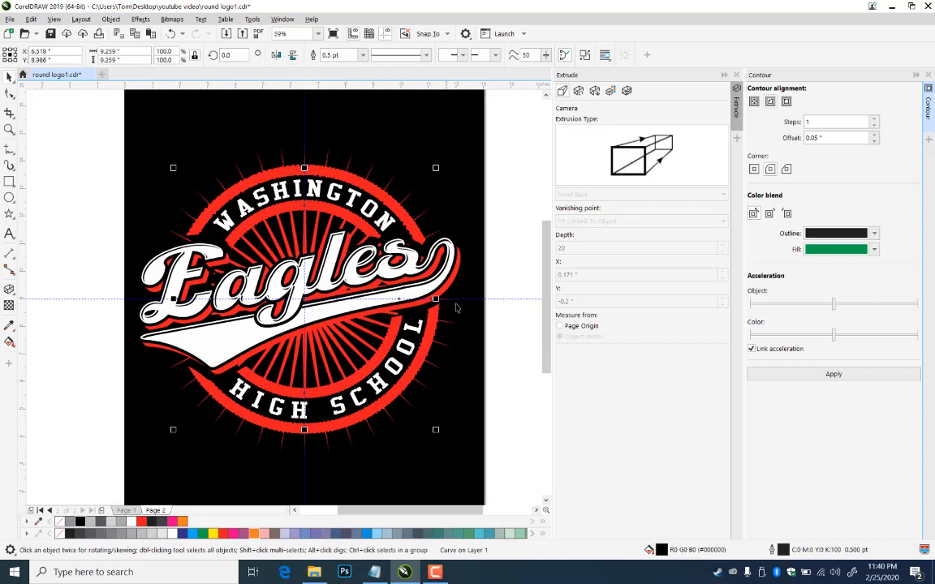
left_click(498, 231)
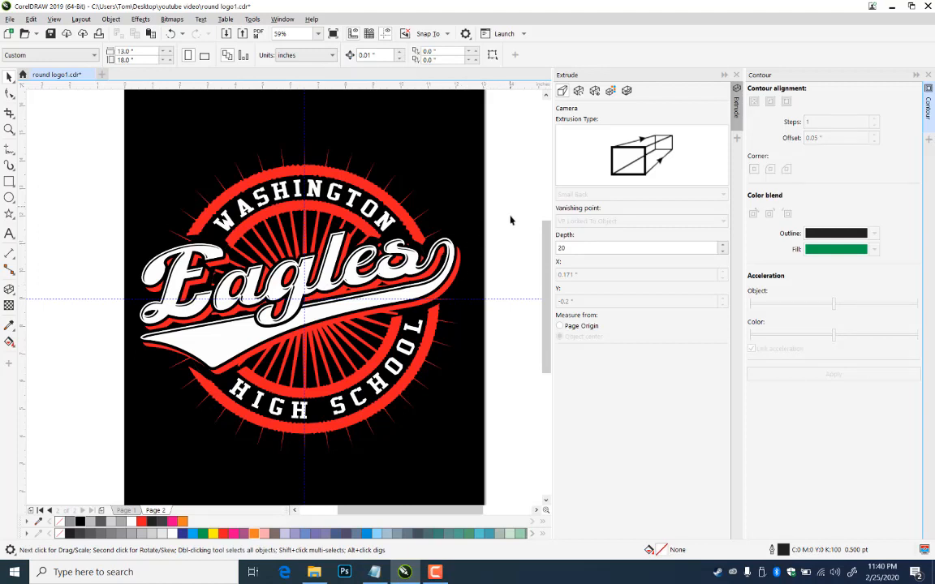
- Group the Eagles lettering and tail objects and choose black from the document palette as the group's outline color
left_click_drag(512, 226, 96, 386)
key("ctrl+g")
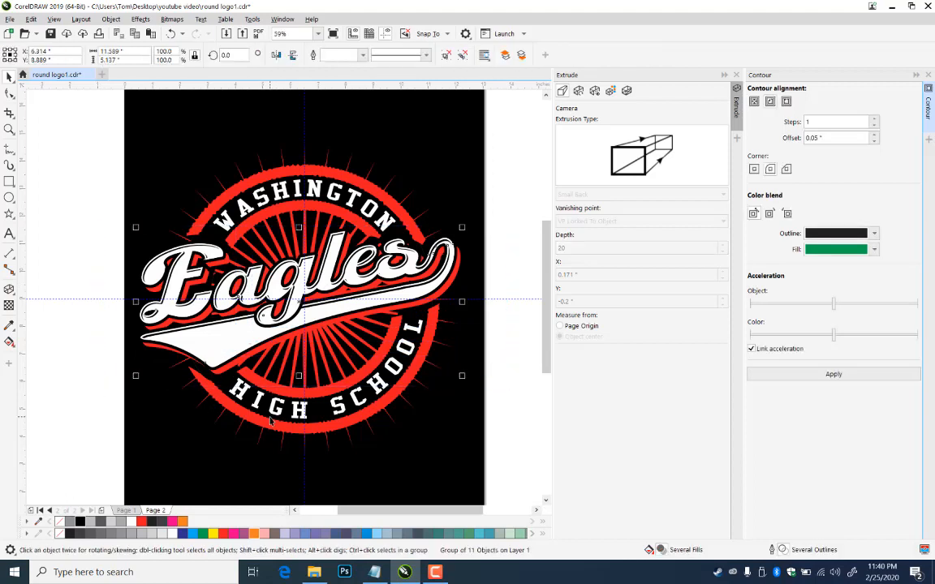
double_click(782, 550)
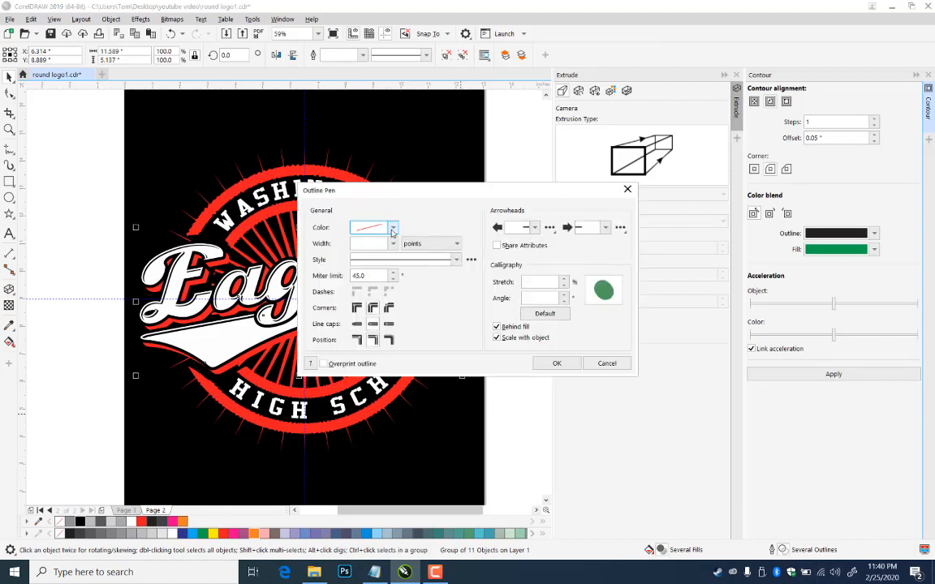
left_click(392, 230)
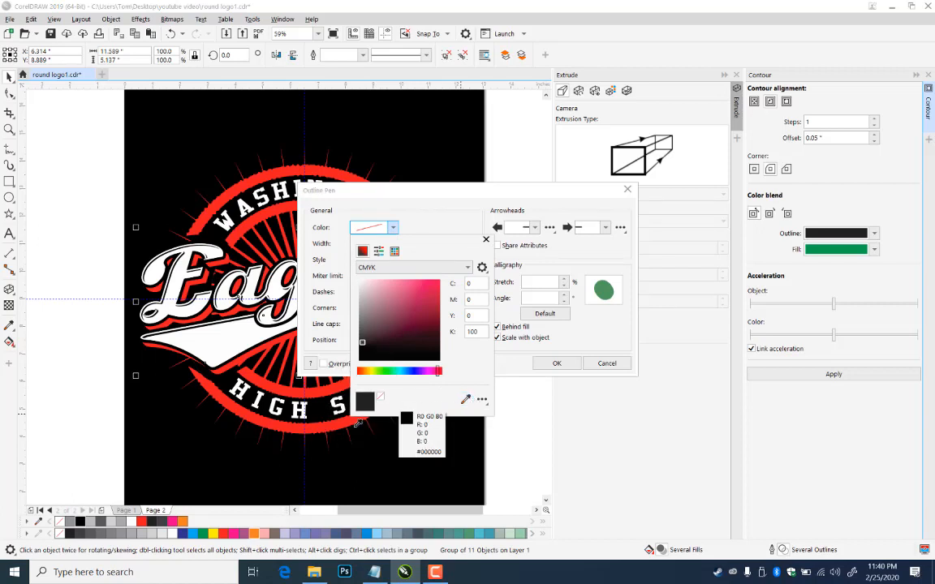
left_click(80, 520)
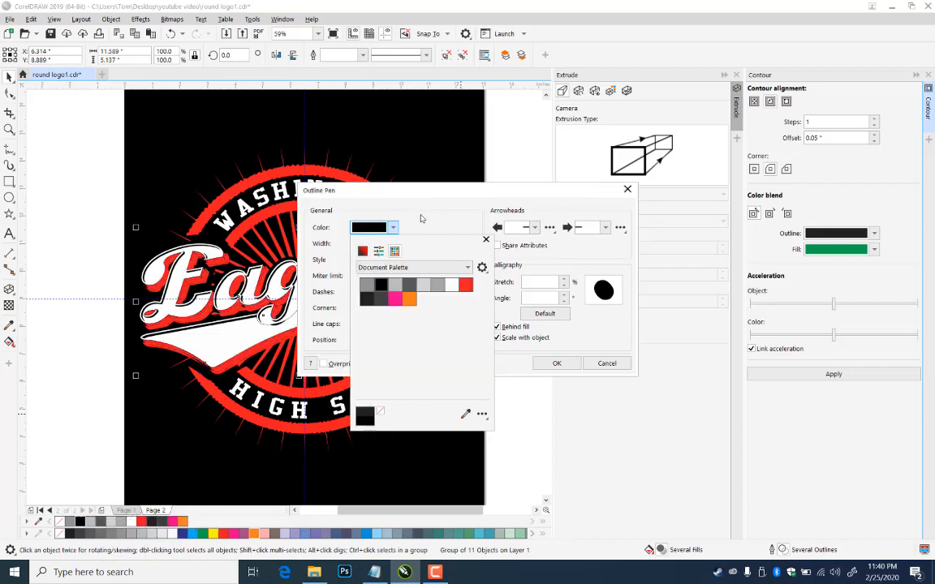
left_click(486, 240)
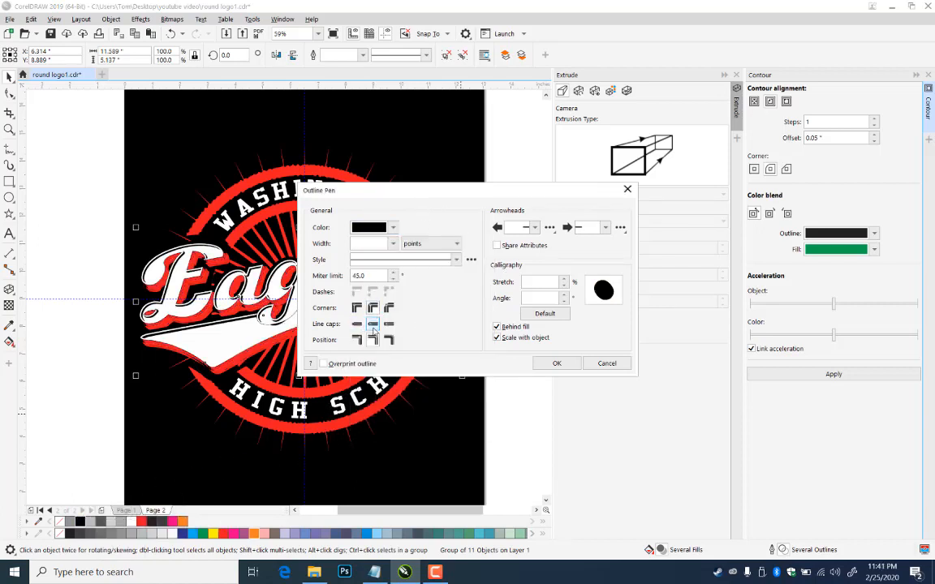
- Apply a 28 pt outline width to the Eagles group and keep this thick outline behind the visible lettering
left_click(393, 245)
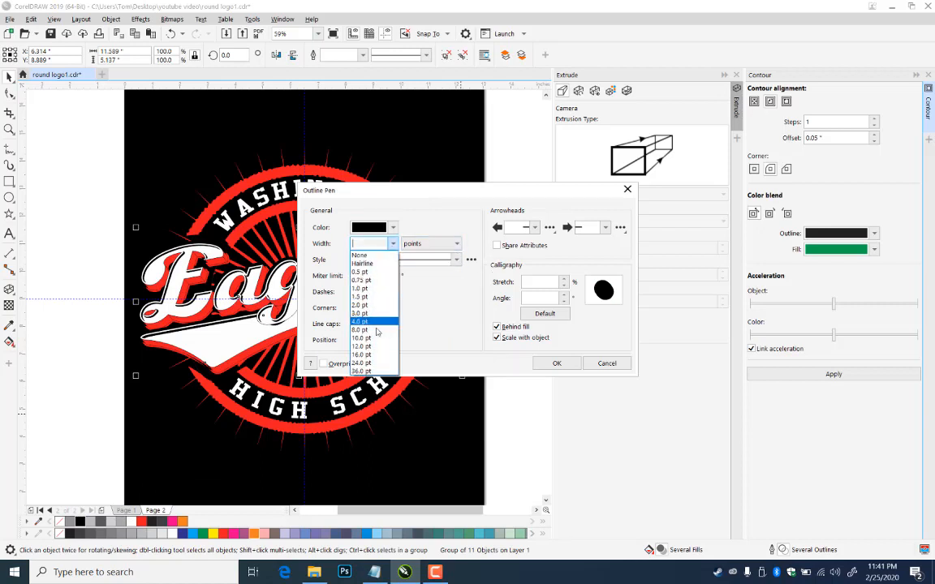
left_click(370, 364)
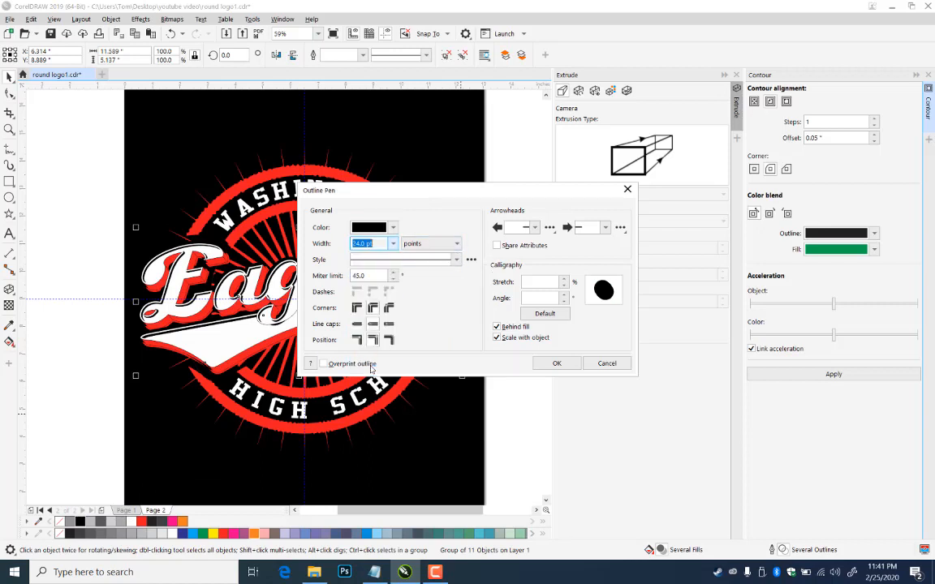
left_click(386, 340)
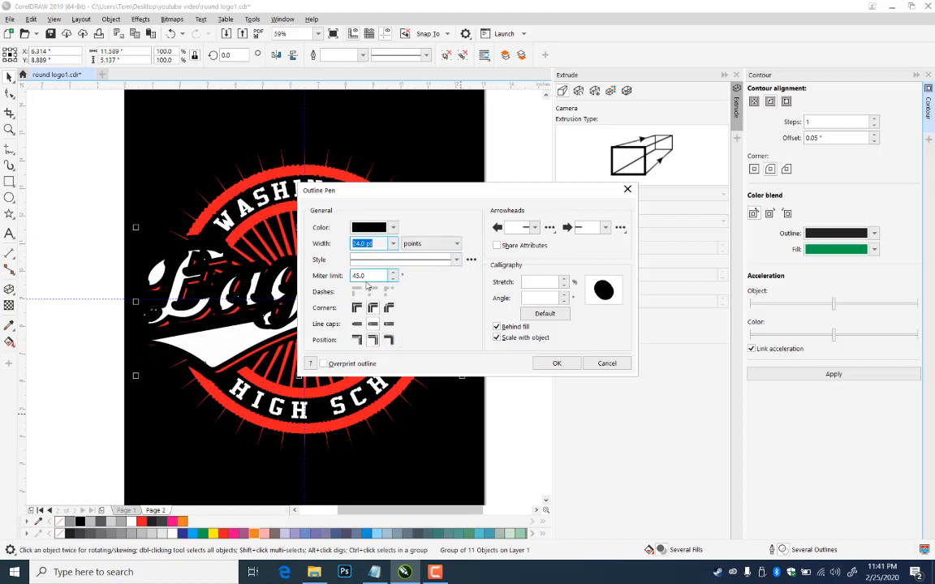
left_click(364, 241)
double_click(363, 242)
type("2")
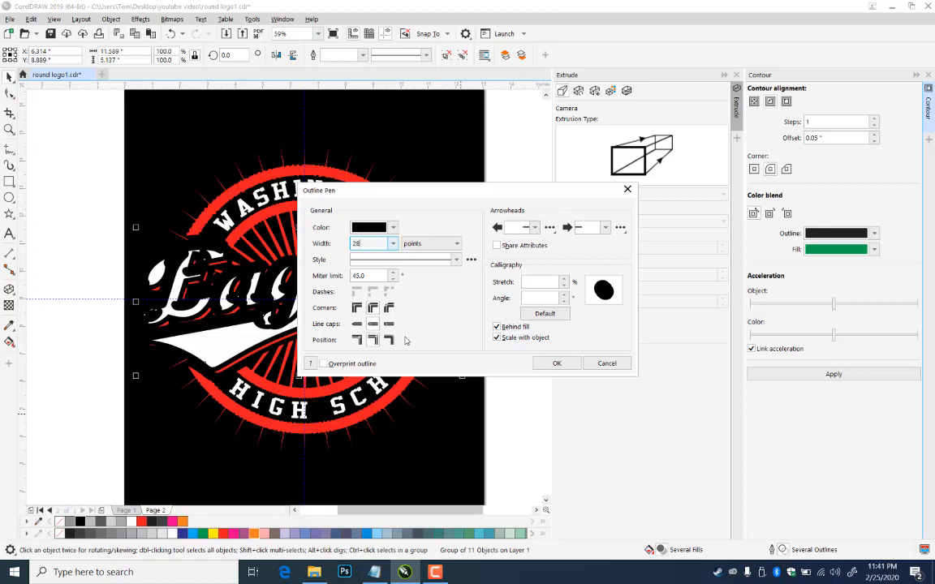
type("8")
left_click(556, 363)
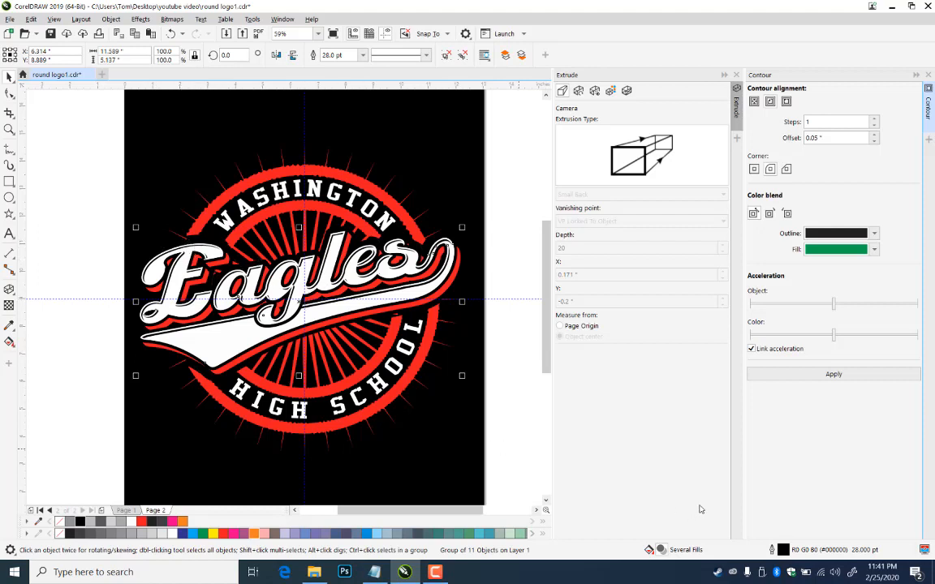
- Widen the black outline behind the Eagles lettering to 36 pt, shift that group down about 0.12 inches, and save the file
double_click(782, 550)
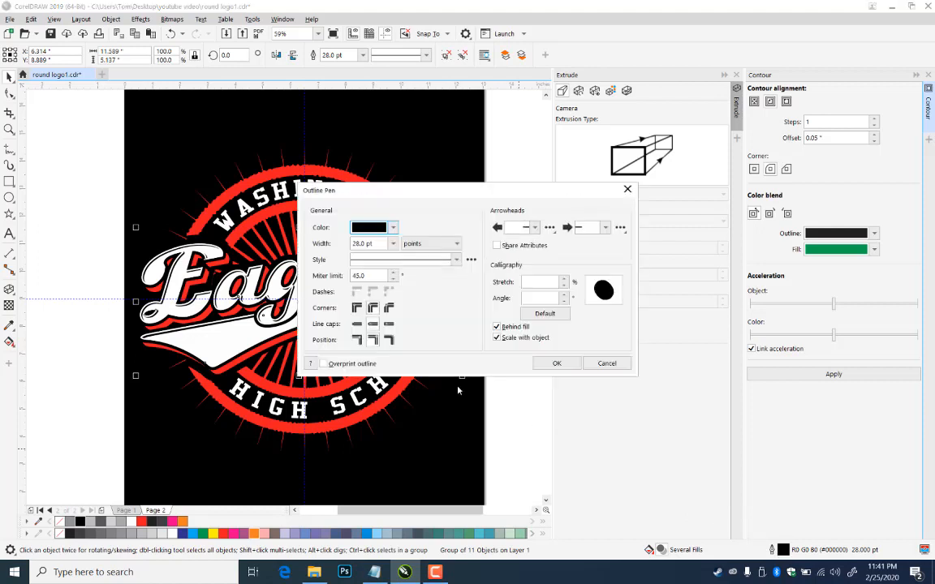
left_click(362, 243)
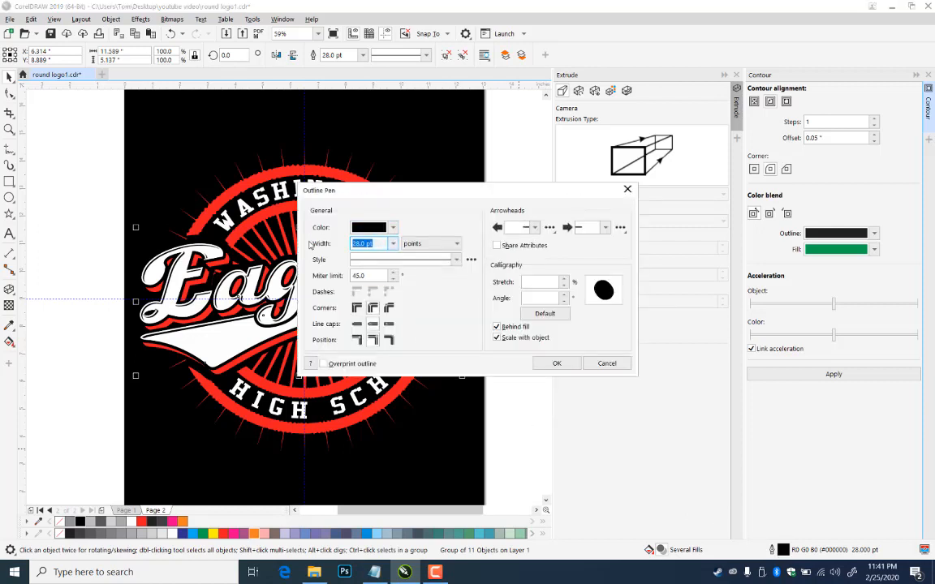
type("36")
left_click(556, 364)
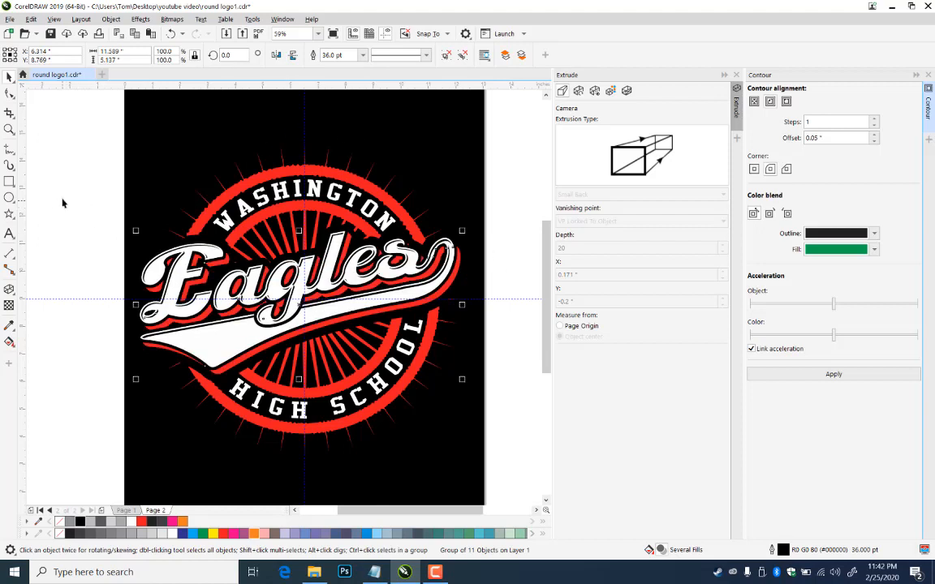
left_click(128, 365)
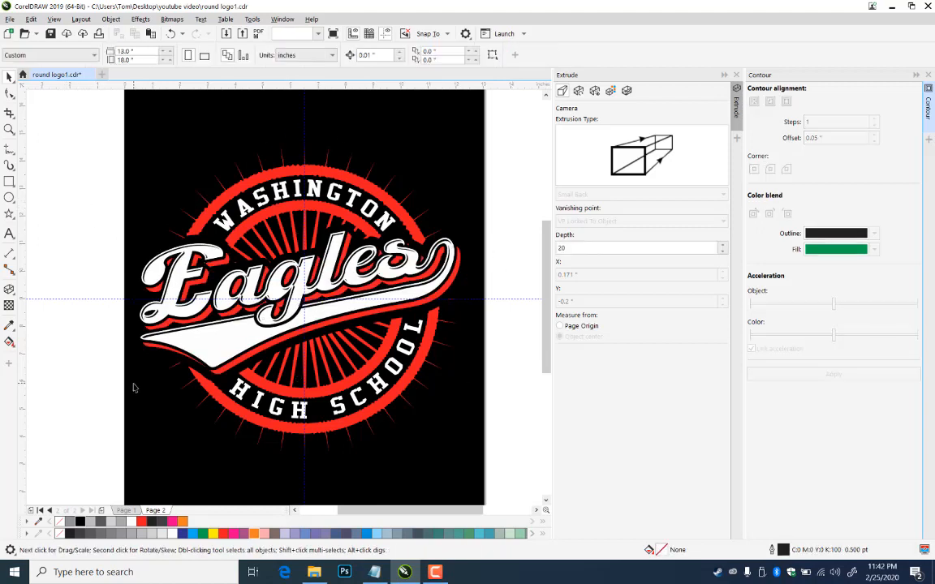
key("ctrl+s")
- Select the inner and outer red rings together and sample black from the artwork as their outline color
left_click(359, 219)
left_click(336, 169, "shift")
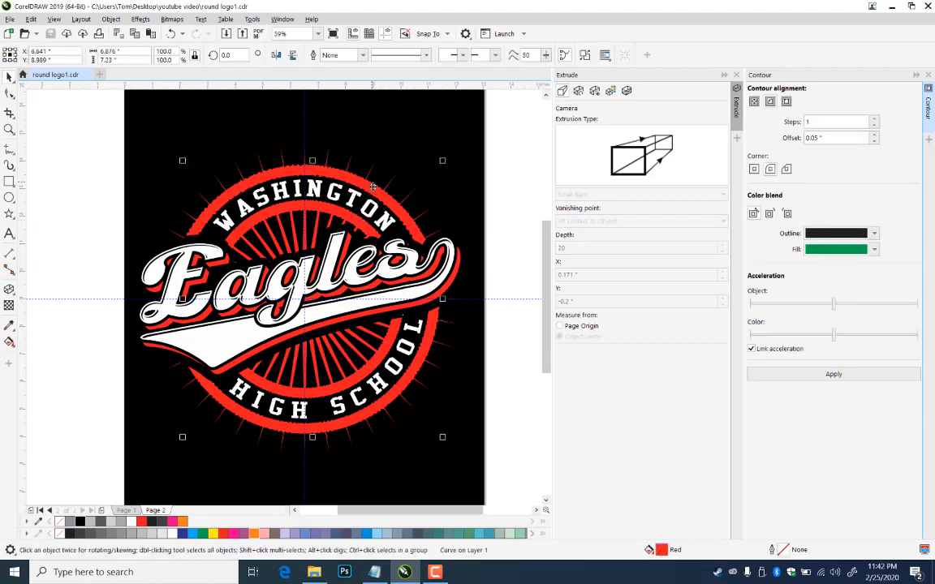
double_click(781, 550)
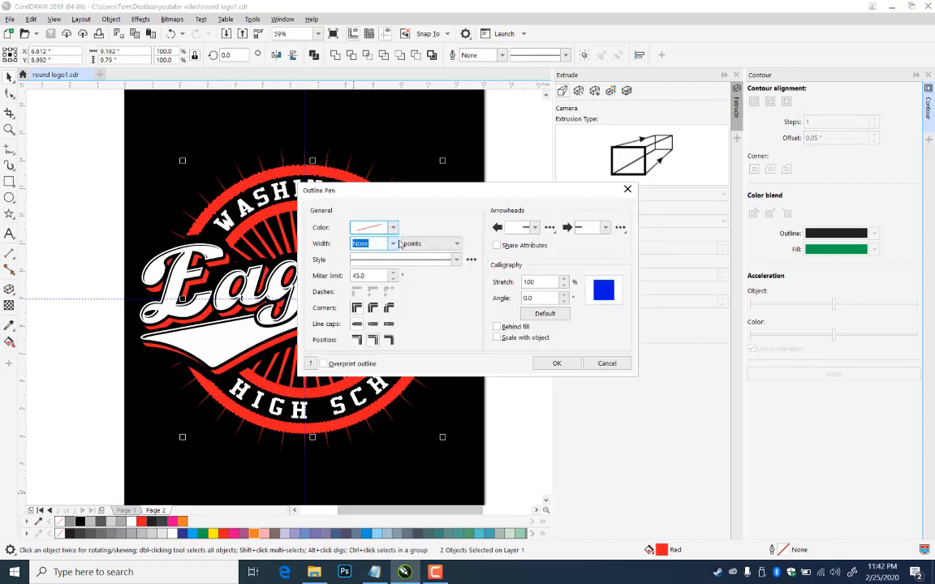
left_click(367, 227)
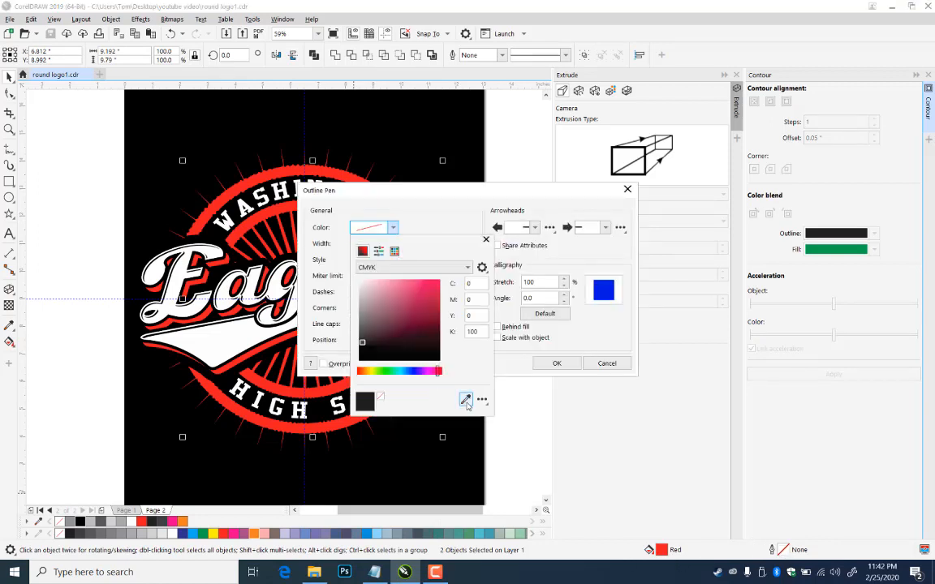
left_click(436, 215)
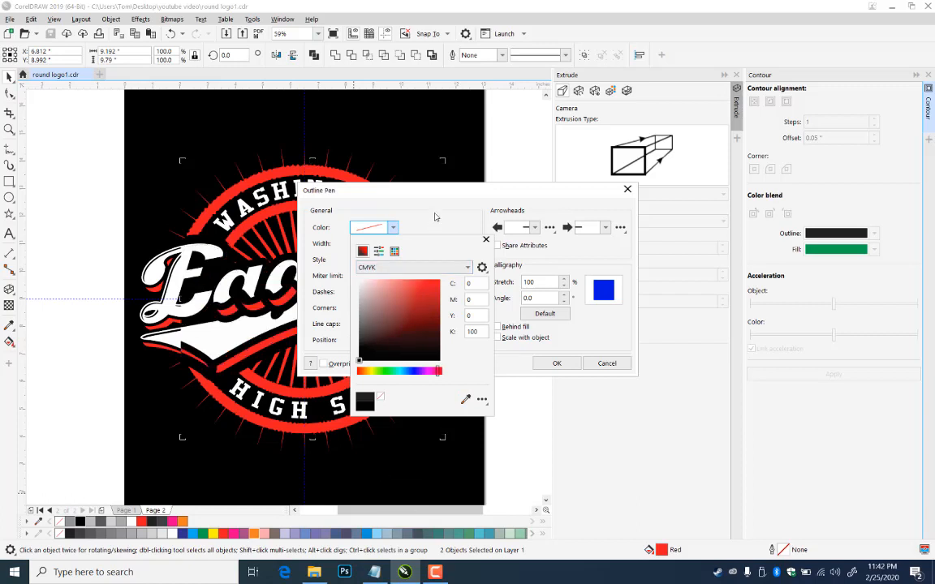
- Give both red rings a 10 pt outline behind the fill that scales with the object, with rounded corners and line caps
left_click(392, 244)
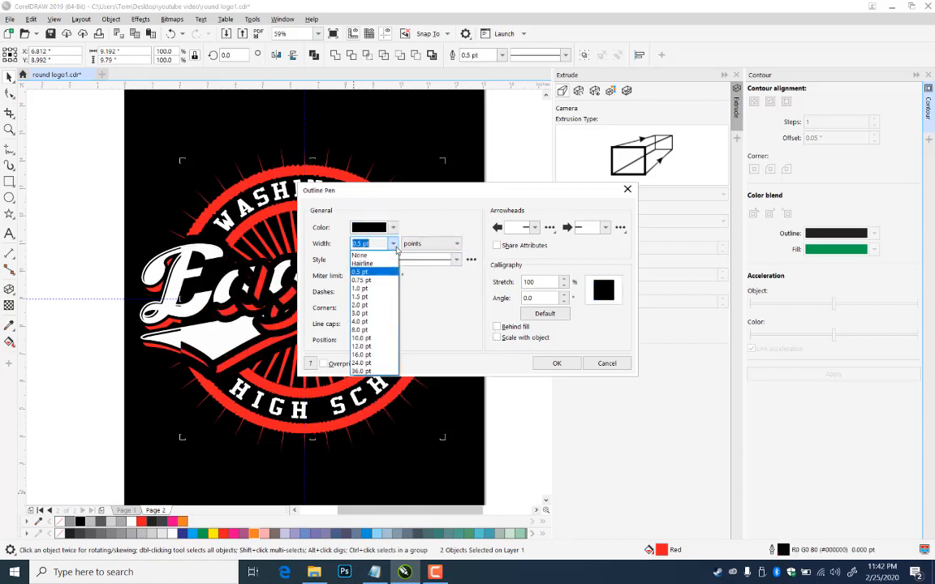
left_click(336, 308)
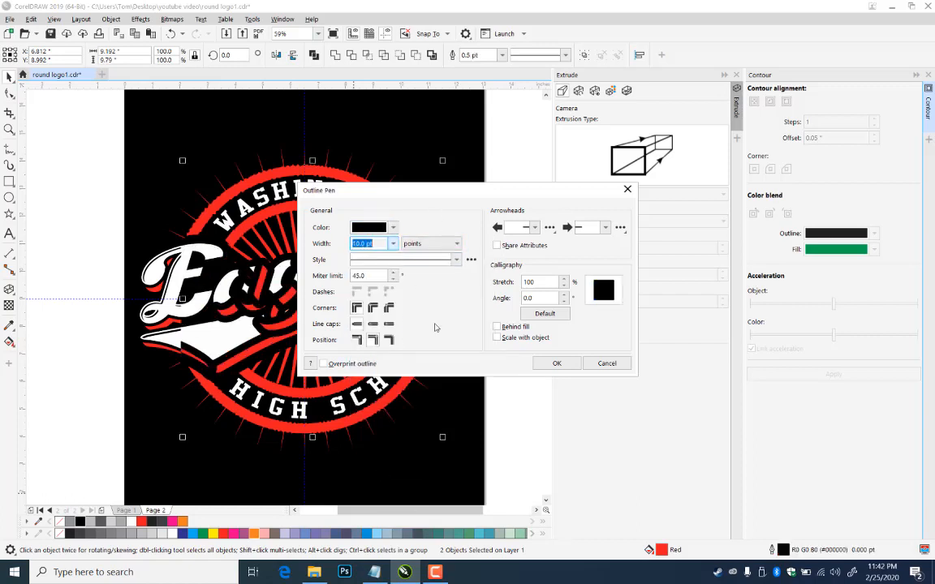
left_click(498, 327)
left_click(497, 338)
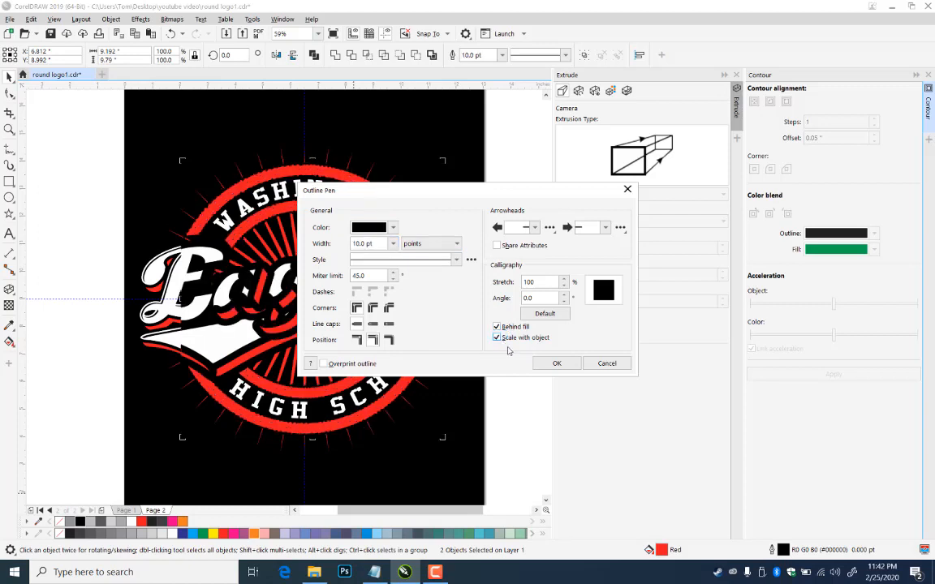
left_click(372, 308)
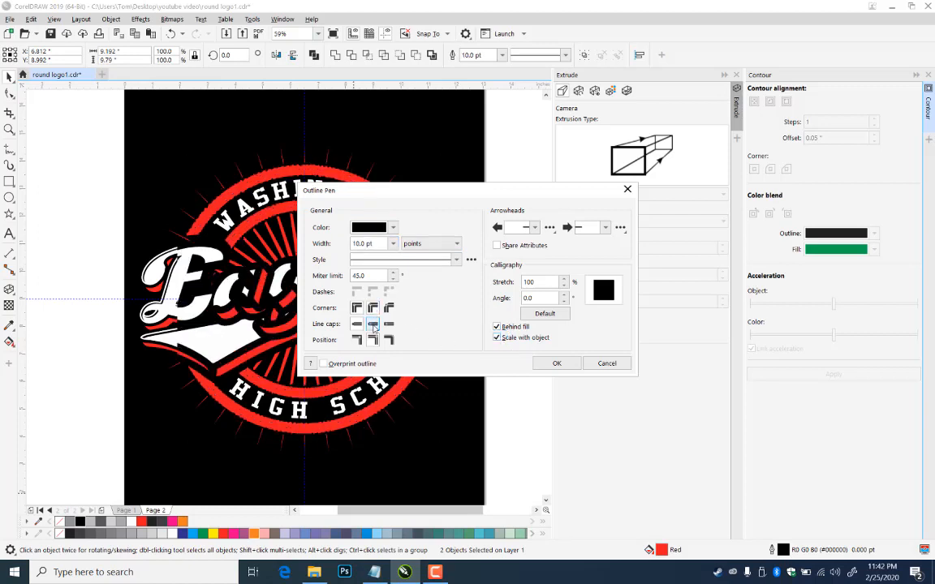
left_click(373, 325)
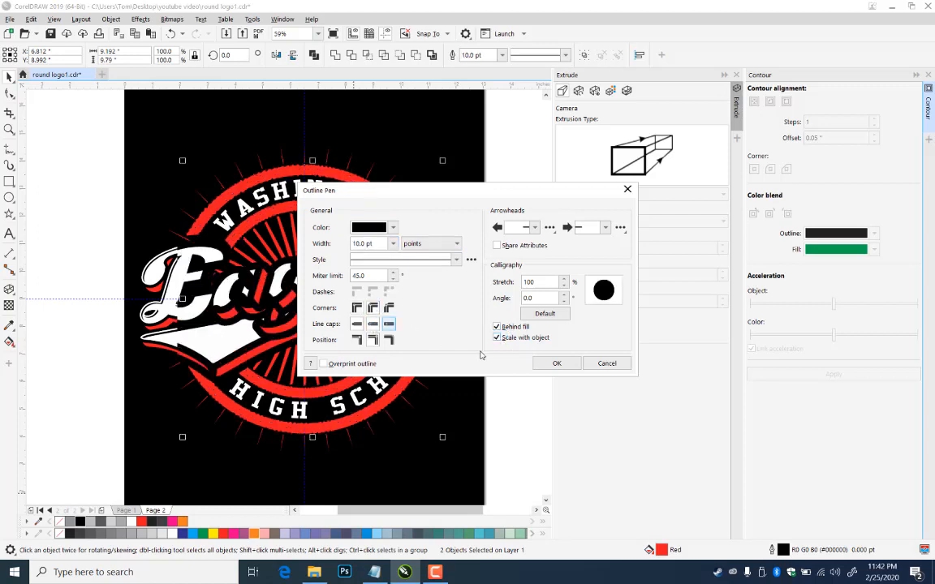
left_click(557, 362)
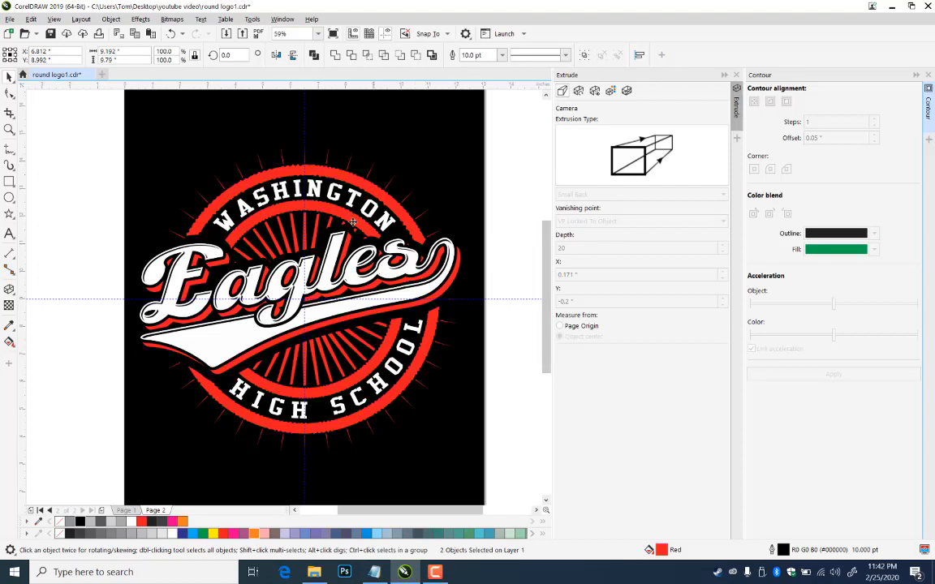
- Try a 14 pt outline width on both red rings and undo it
double_click(785, 550)
left_click(381, 243)
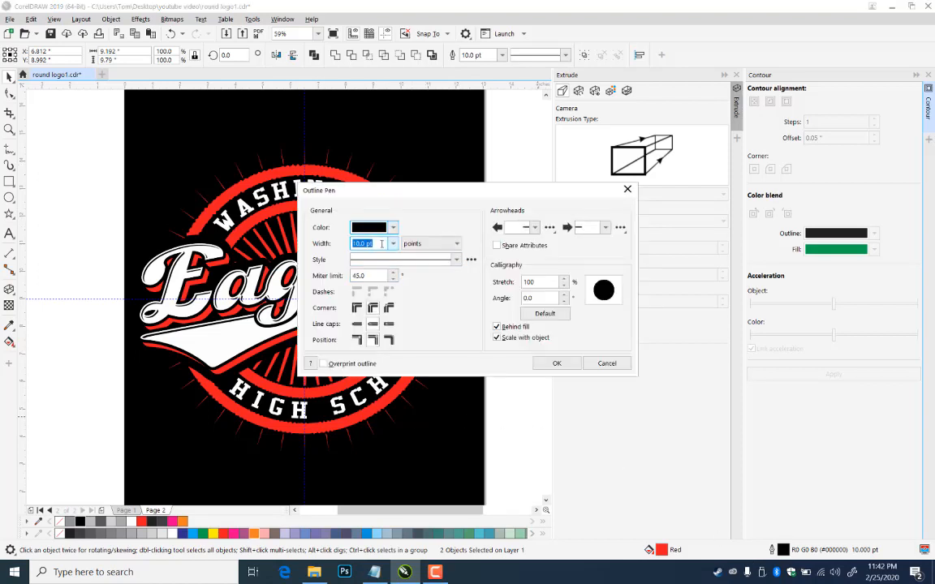
type("1")
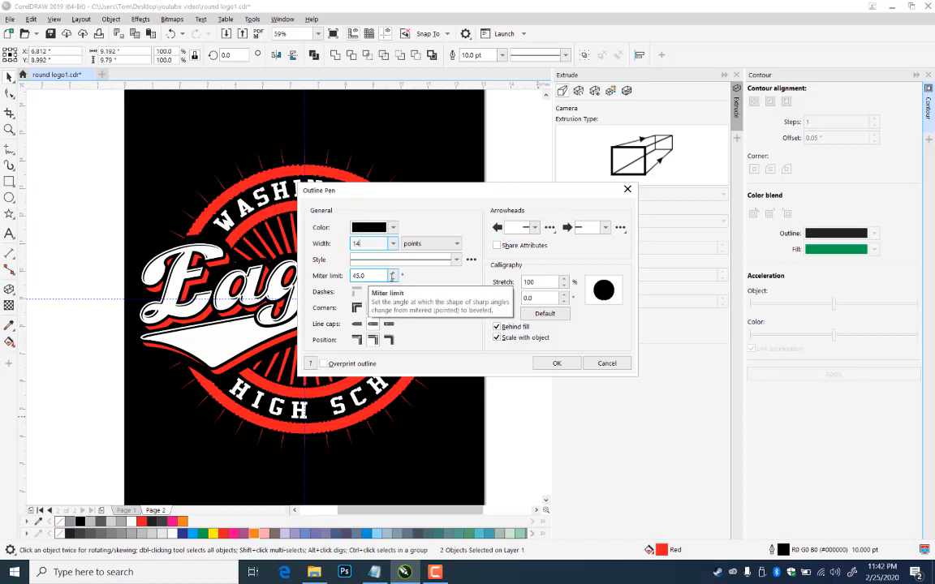
type("4")
key("Return")
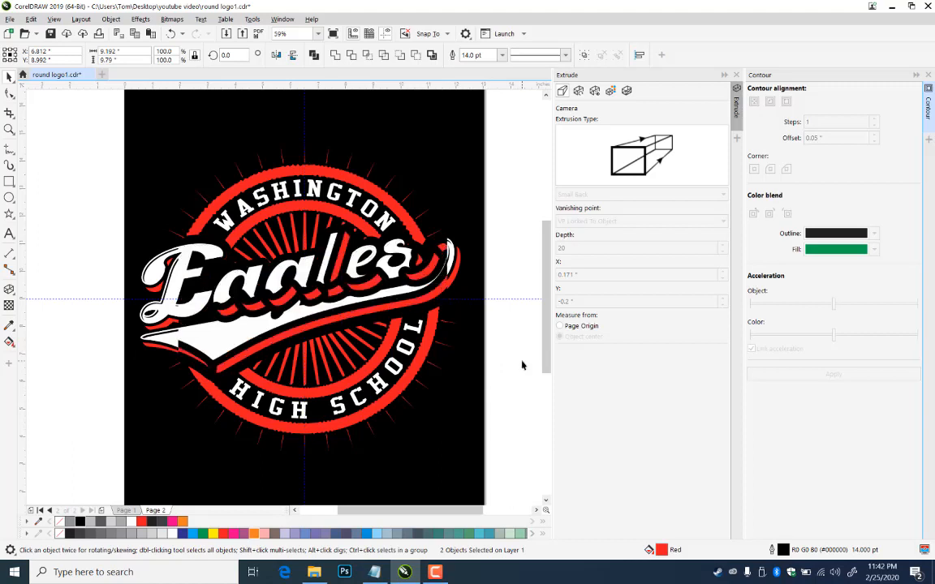
key("ctrl+z")
left_click(320, 348)
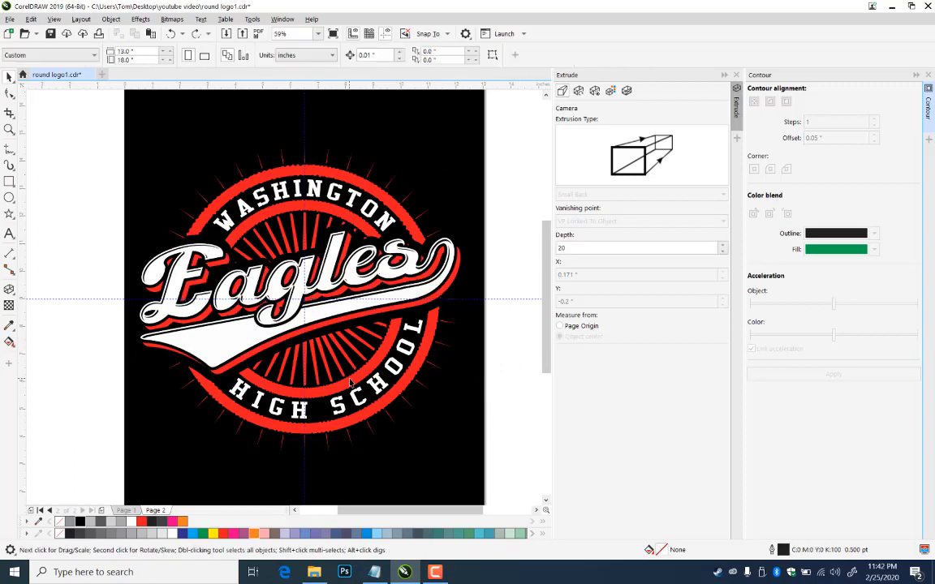
- Widen the black outline of both red rings to 16 pt and save the file
left_click(381, 414)
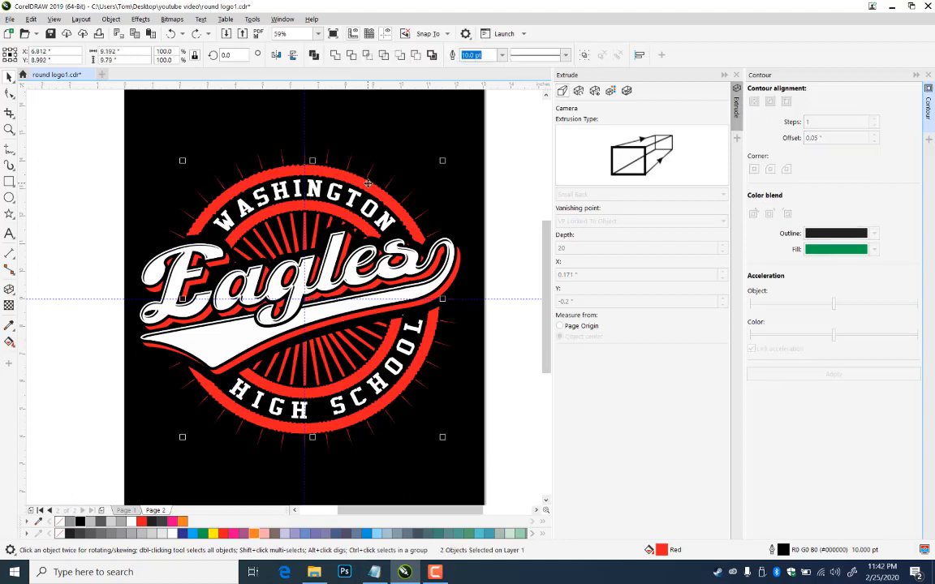
double_click(781, 550)
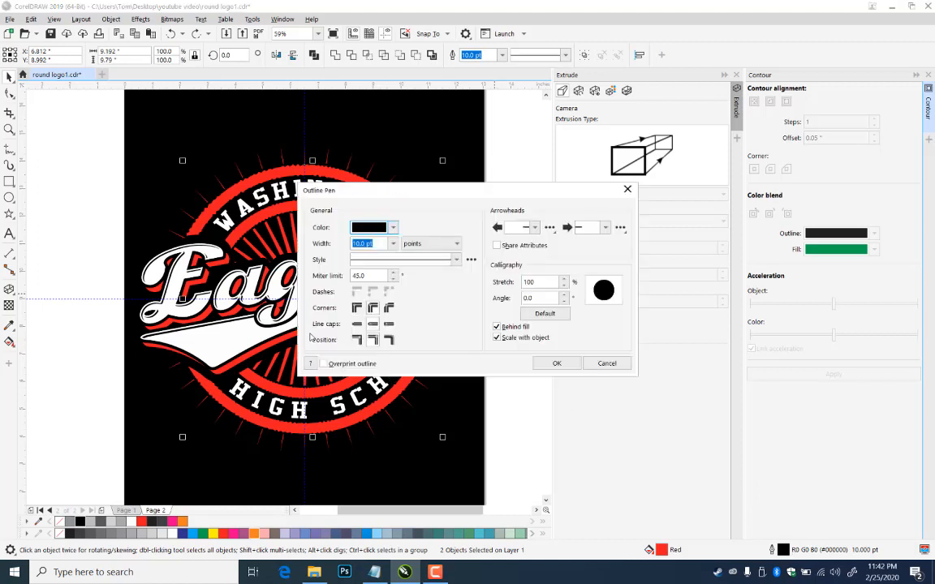
left_click(380, 244)
type("1")
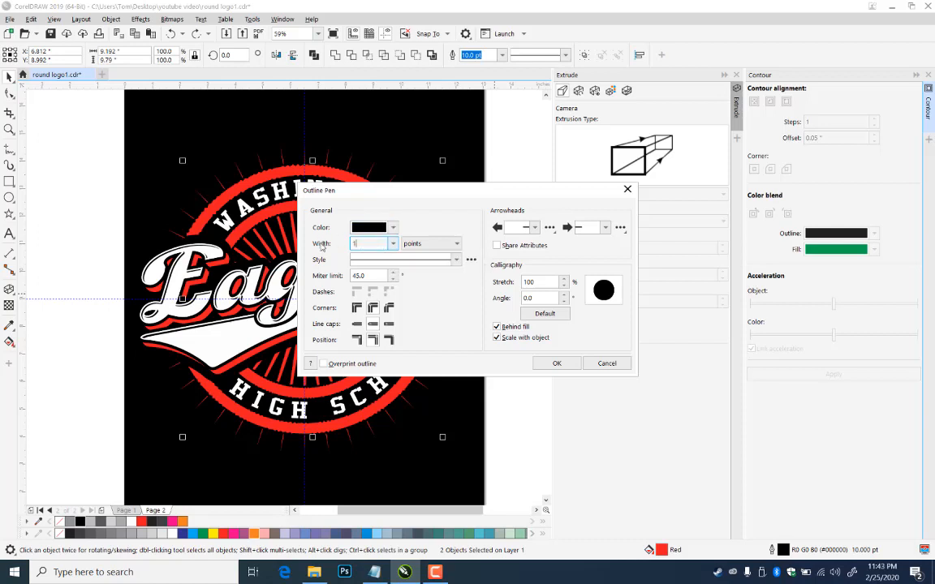
type("6")
left_click(557, 363)
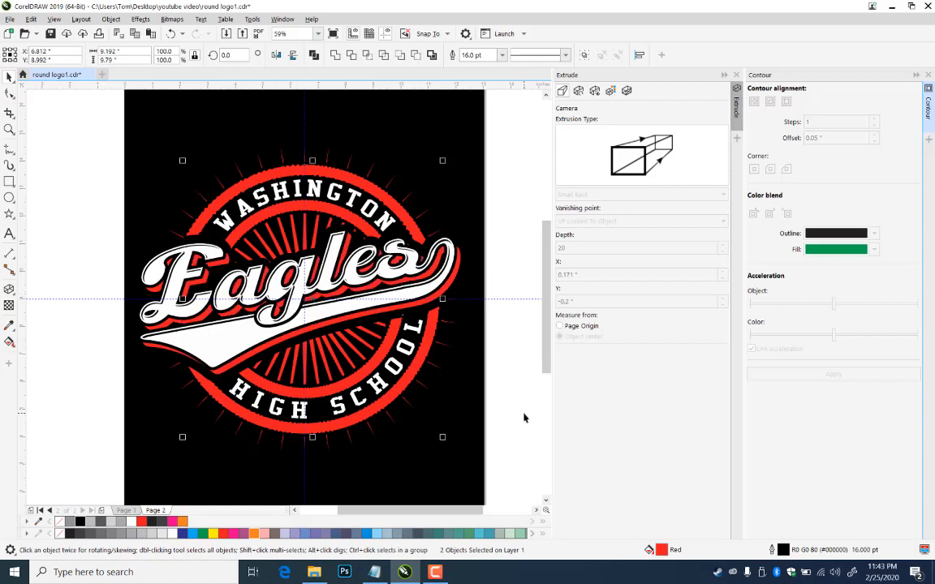
left_click(523, 461)
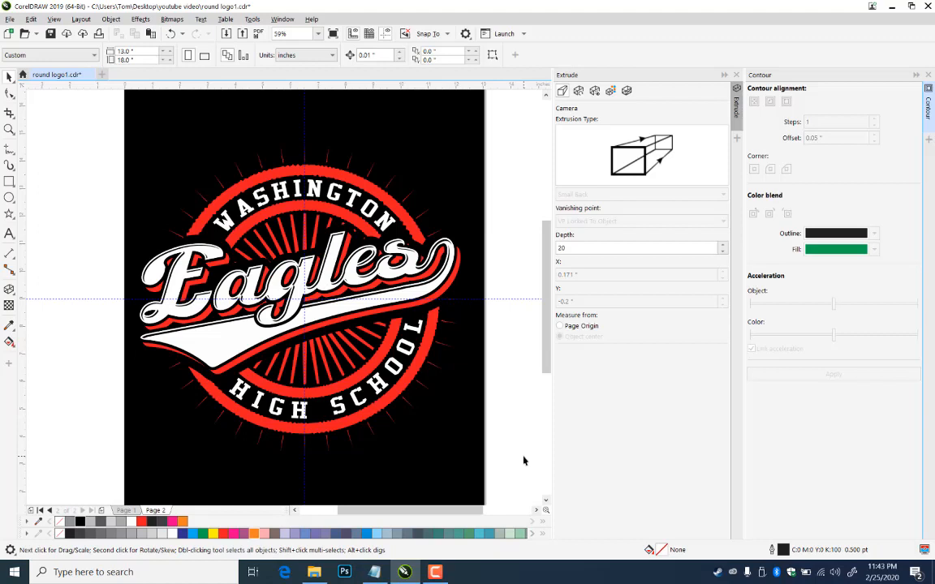
key("ctrl+s")
- Import the 1106 JPG from the abstract-vector-grunge-surface-texture folder in the desktop's vintage bjj folder and place it beside the page
left_click(10, 130)
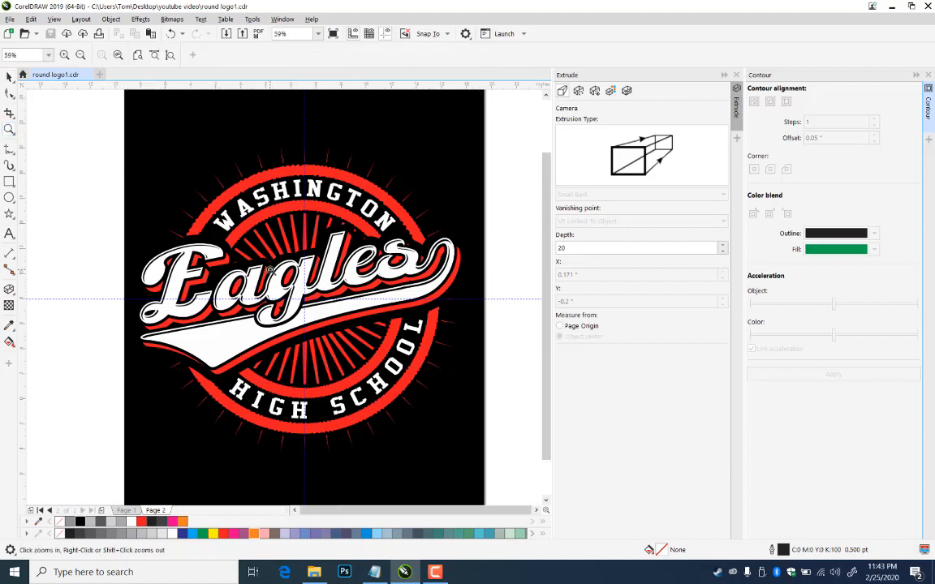
right_click(270, 269)
left_click_drag(188, 172, 462, 409)
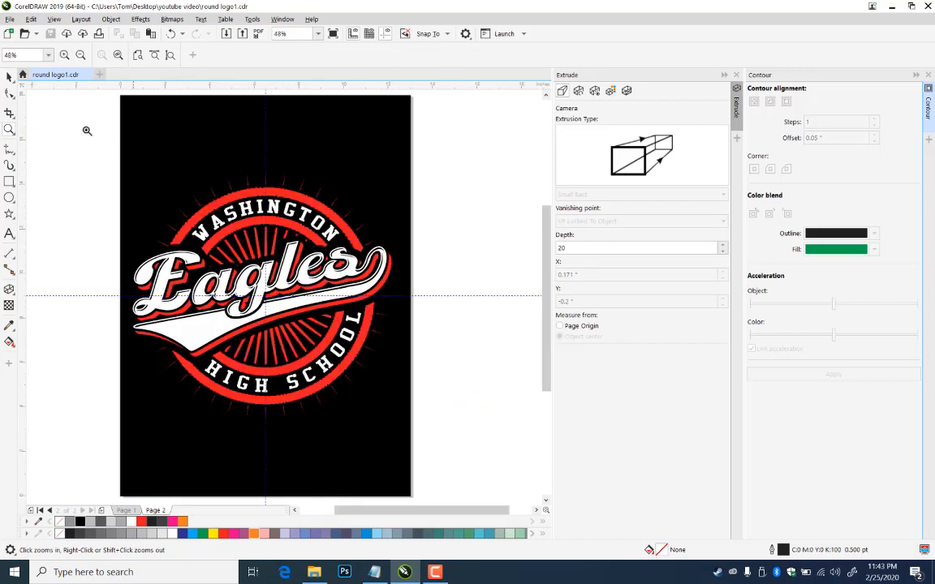
left_click(10, 76)
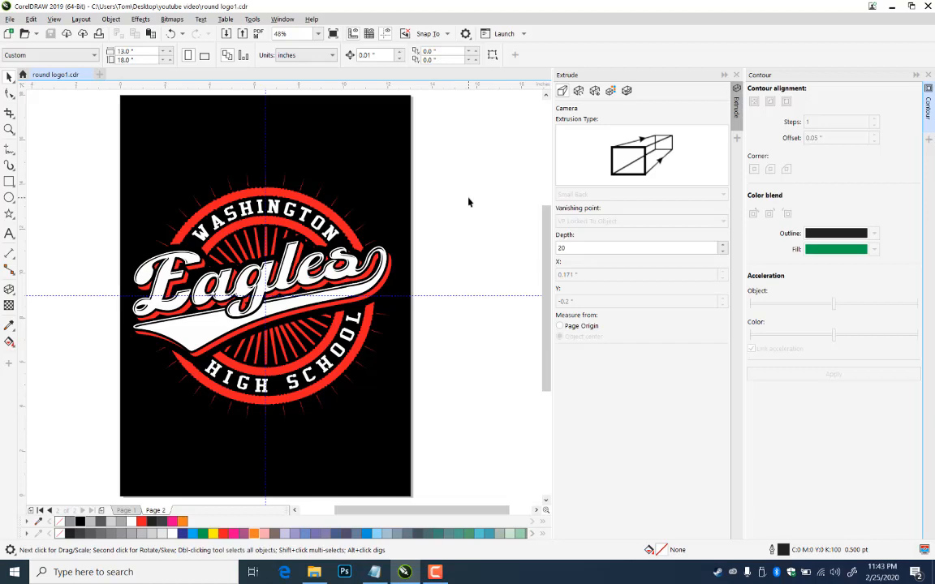
key("ctrl+i")
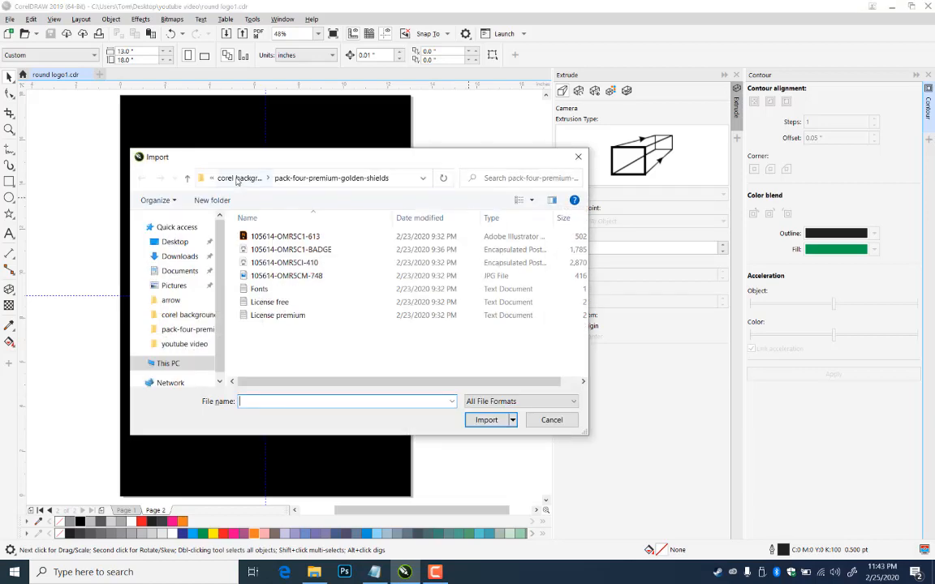
left_click(237, 180)
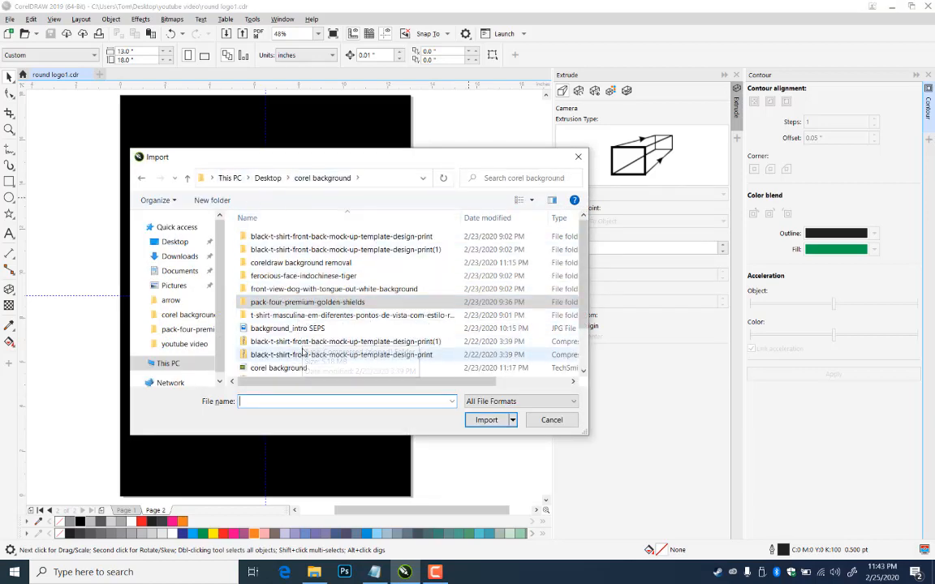
left_click(268, 178)
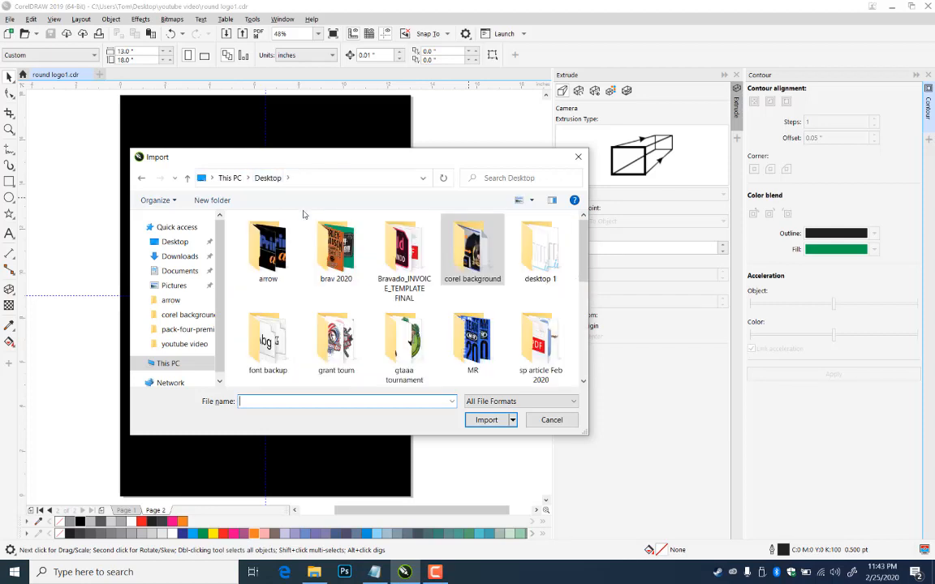
scroll(447, 312, "down", 1)
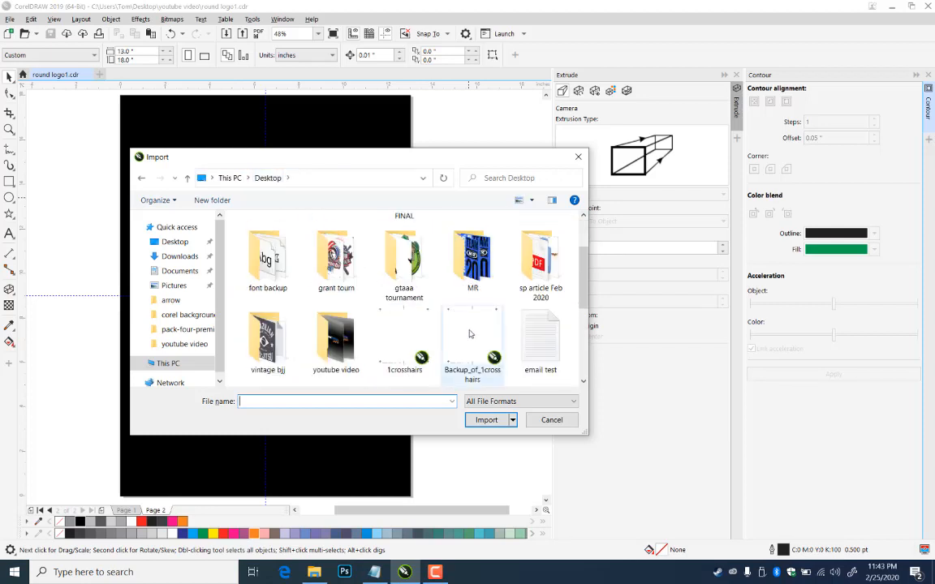
double_click(268, 334)
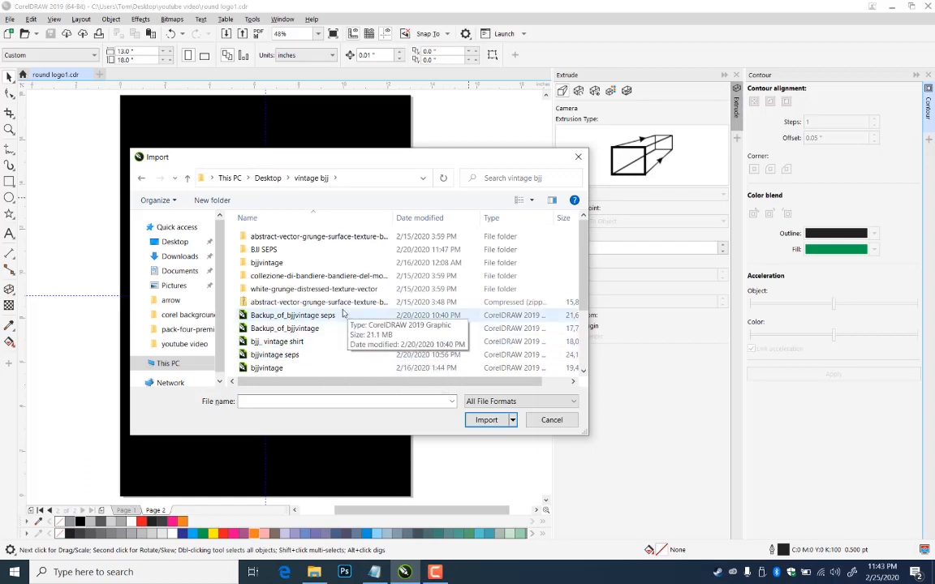
double_click(308, 236)
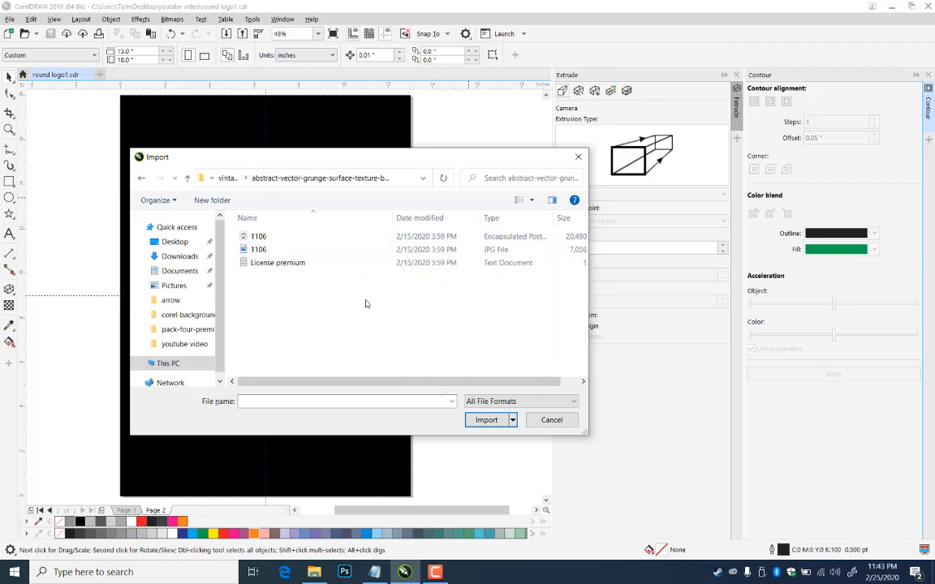
left_click(264, 250)
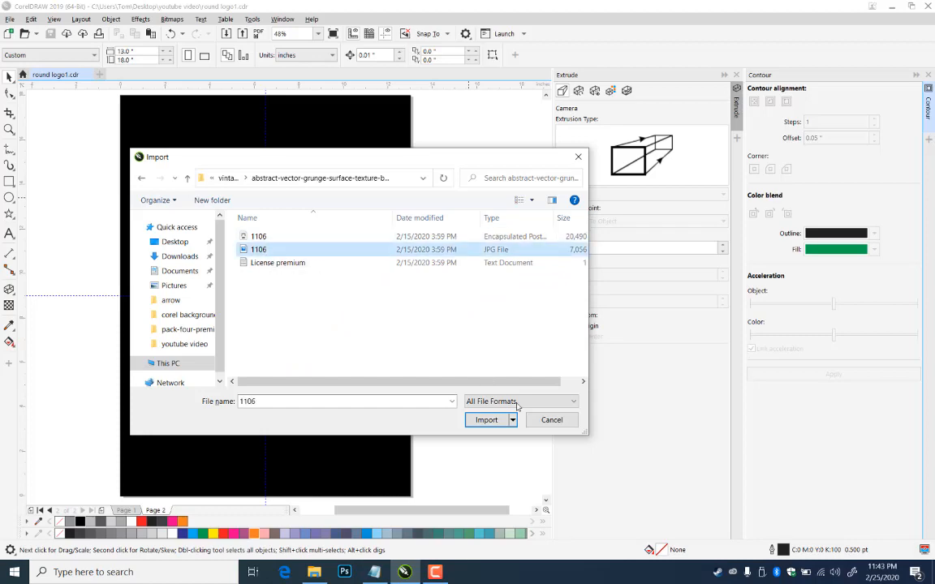
left_click(486, 419)
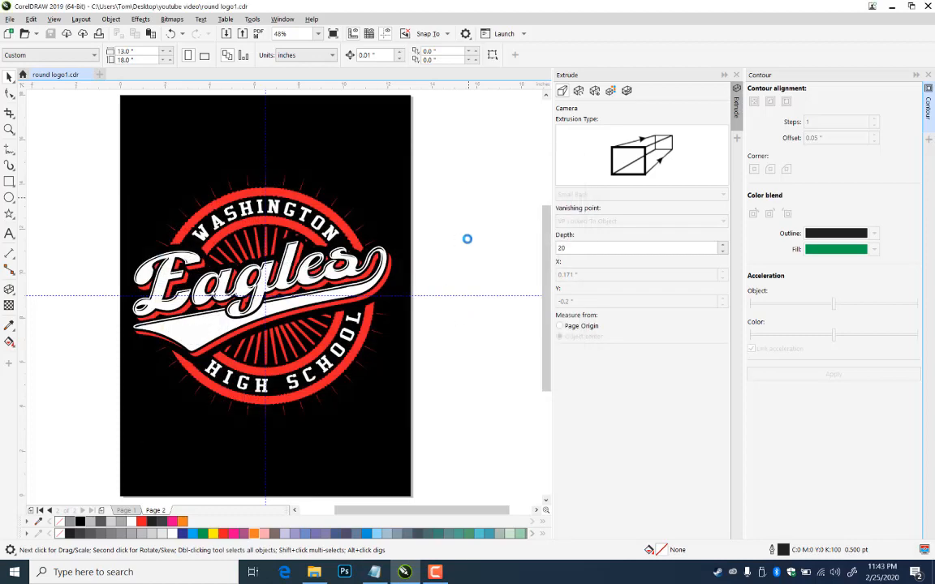
left_click(450, 184)
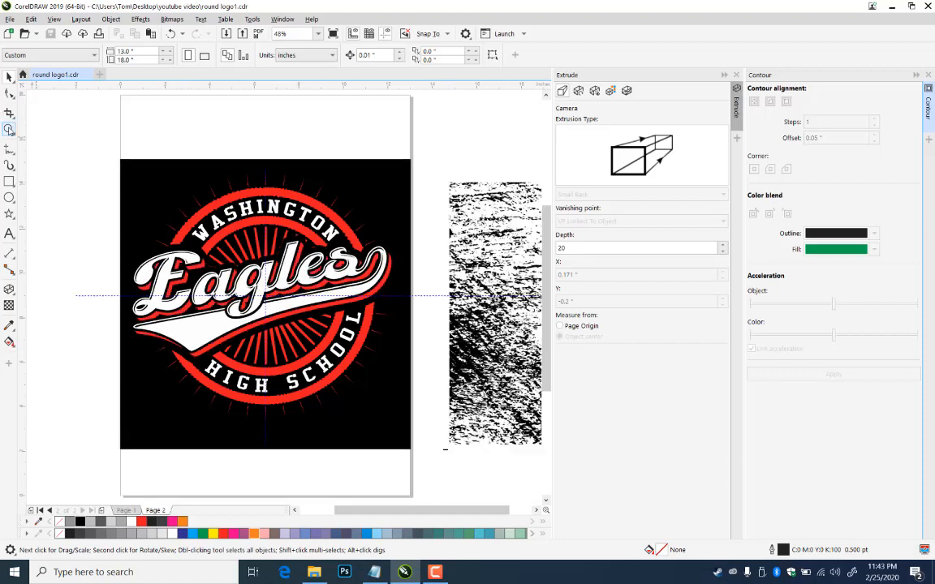
- Save the file and select the imported grunge texture bitmap
key("z")
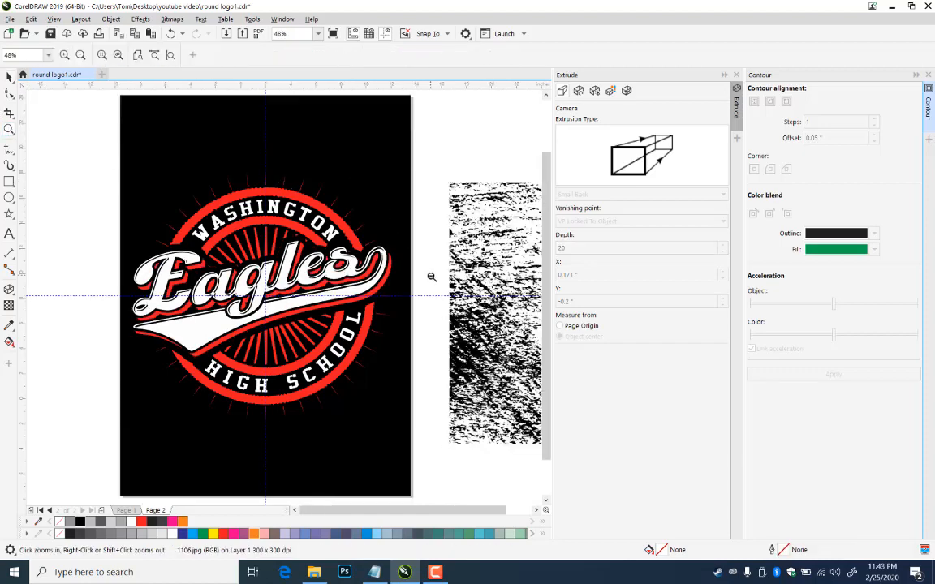
right_click(431, 276)
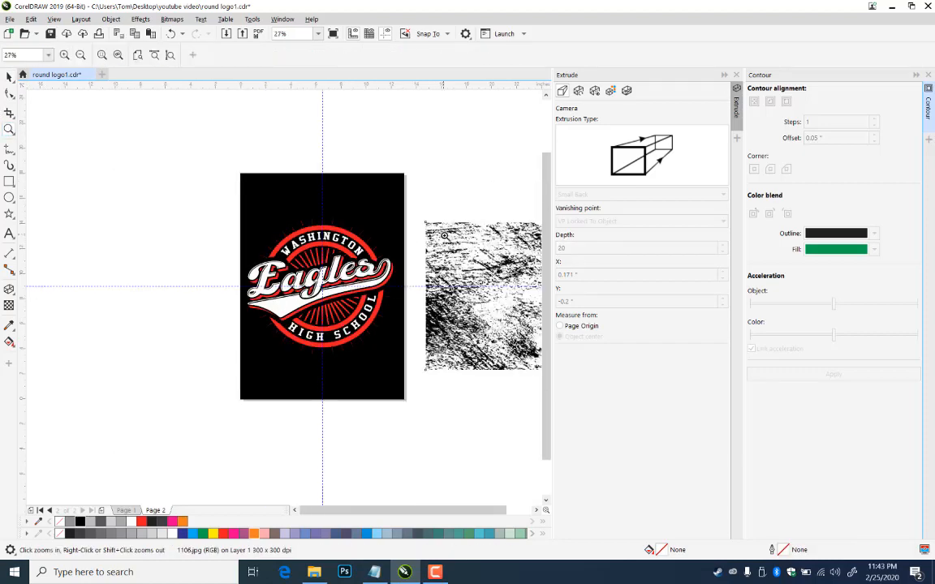
scroll(444, 235, "right", 3)
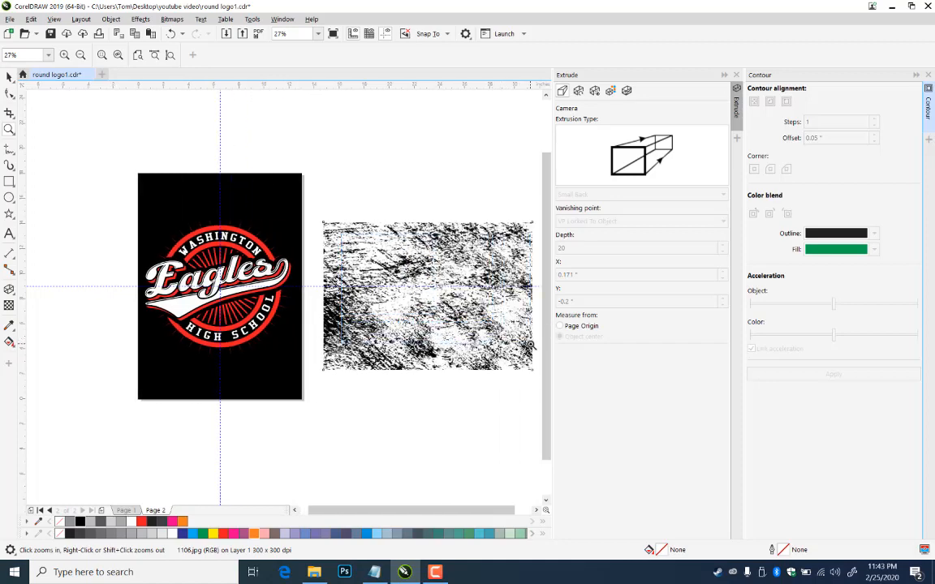
scroll(528, 344, "right", 2)
left_click(474, 340)
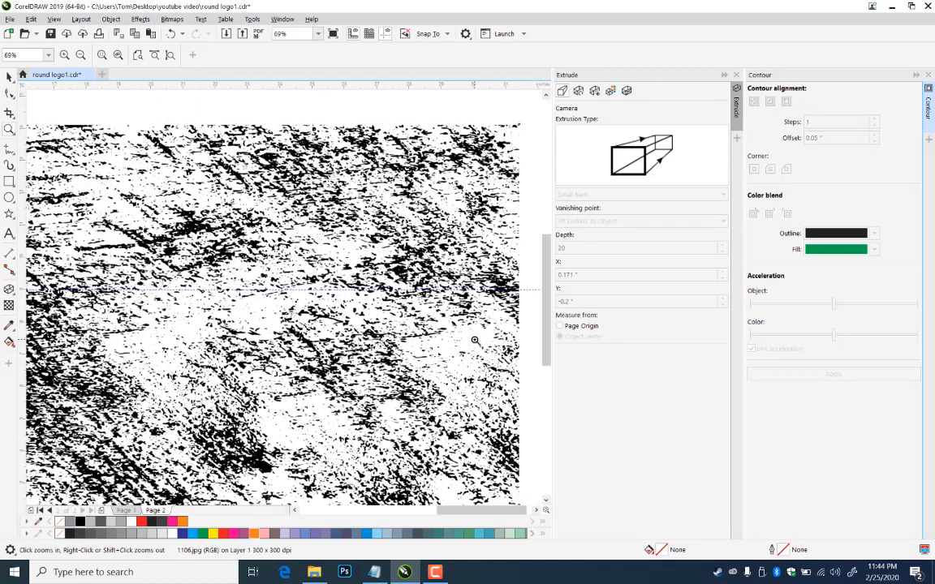
left_click(9, 76)
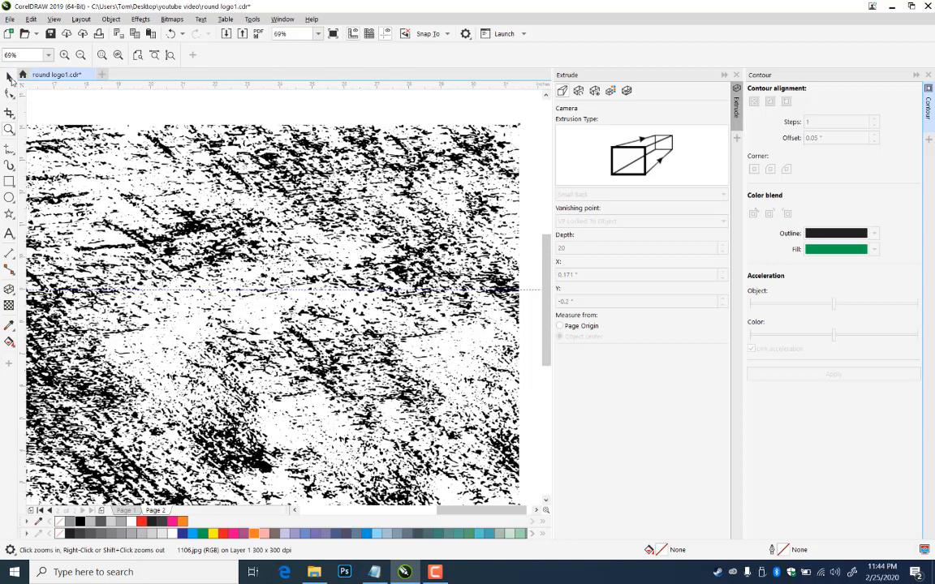
left_click(168, 111)
key("ctrl+s")
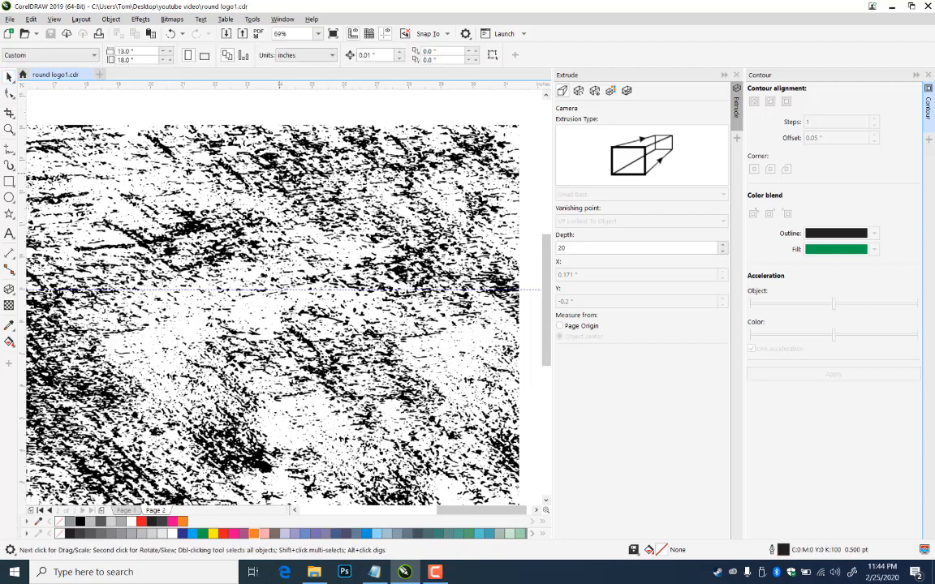
left_click(282, 171)
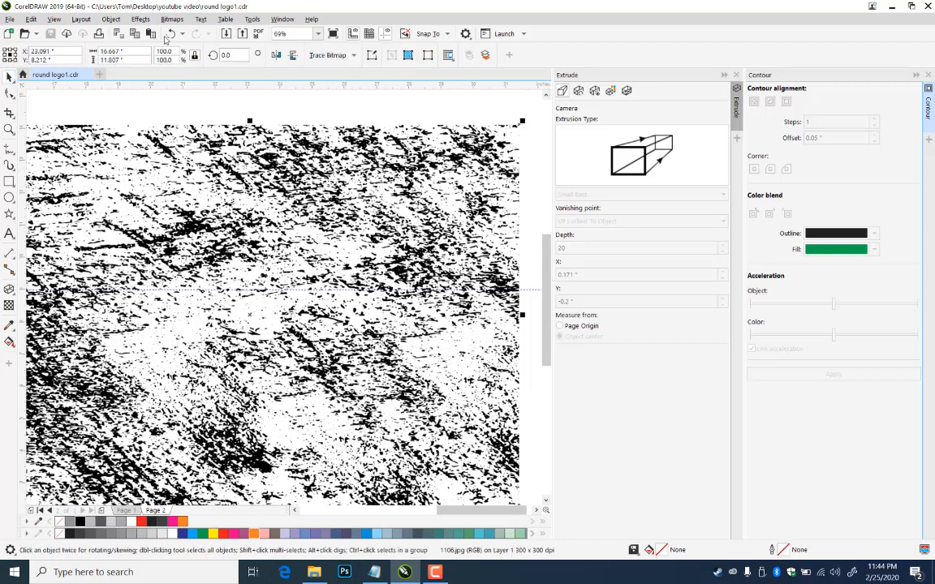
left_click(165, 21)
mouse_move(195, 103)
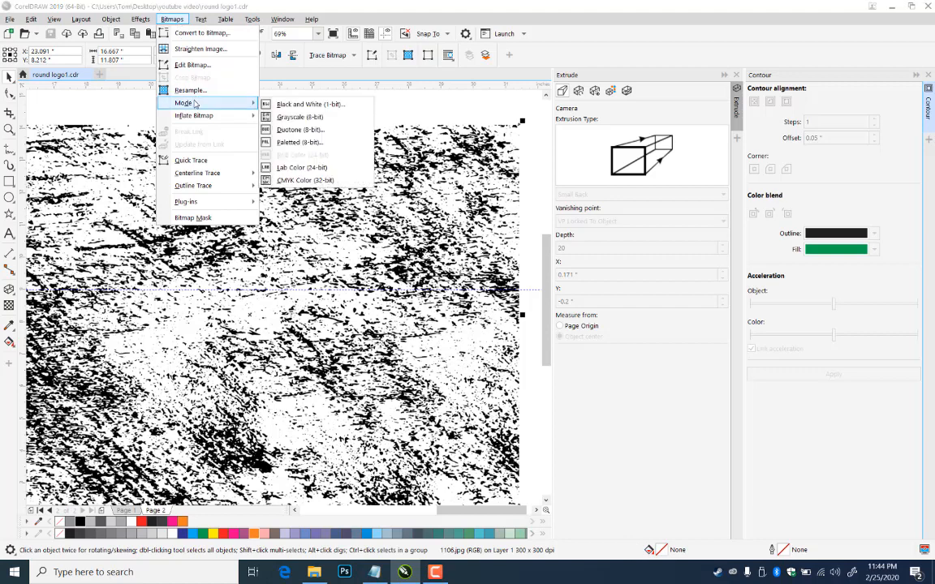
left_click(192, 90)
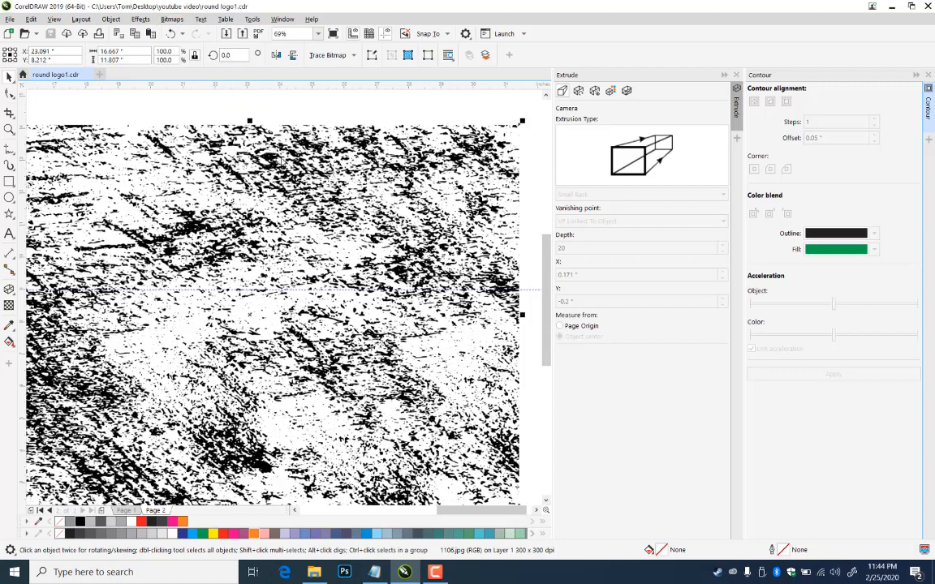
left_click_drag(469, 279, 423, 273)
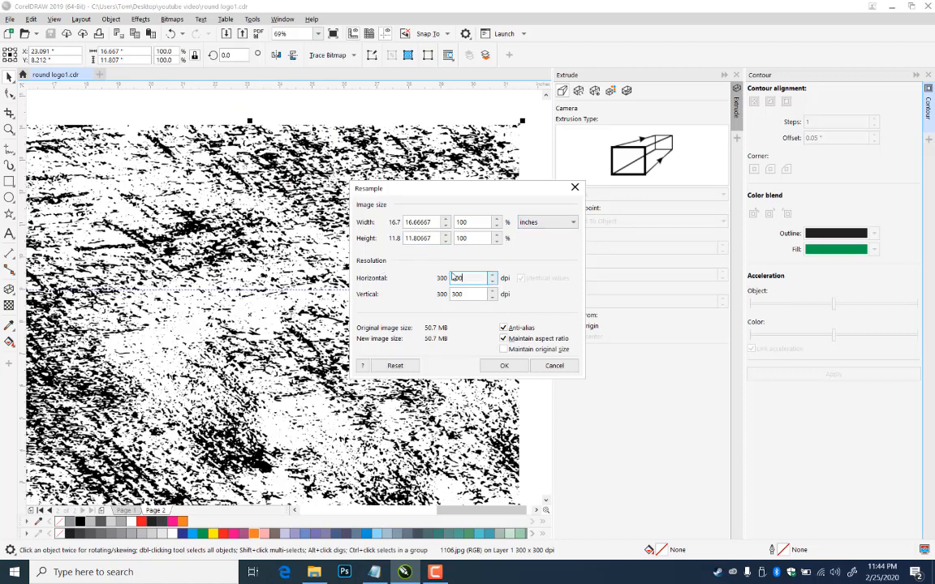
key("Tab")
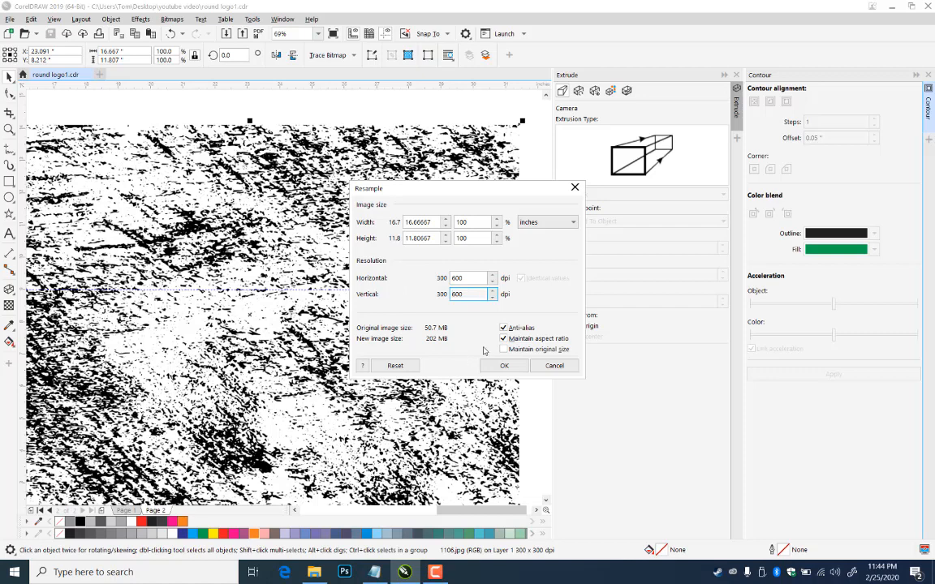
left_click(543, 370)
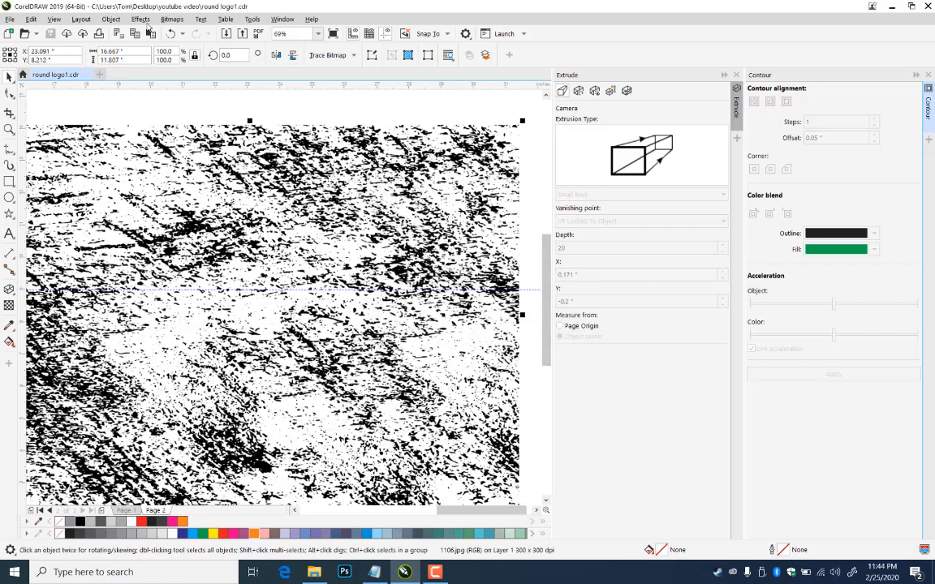
- Convert the selected grunge texture bitmap to 8-bit grayscale mode
left_click(171, 19)
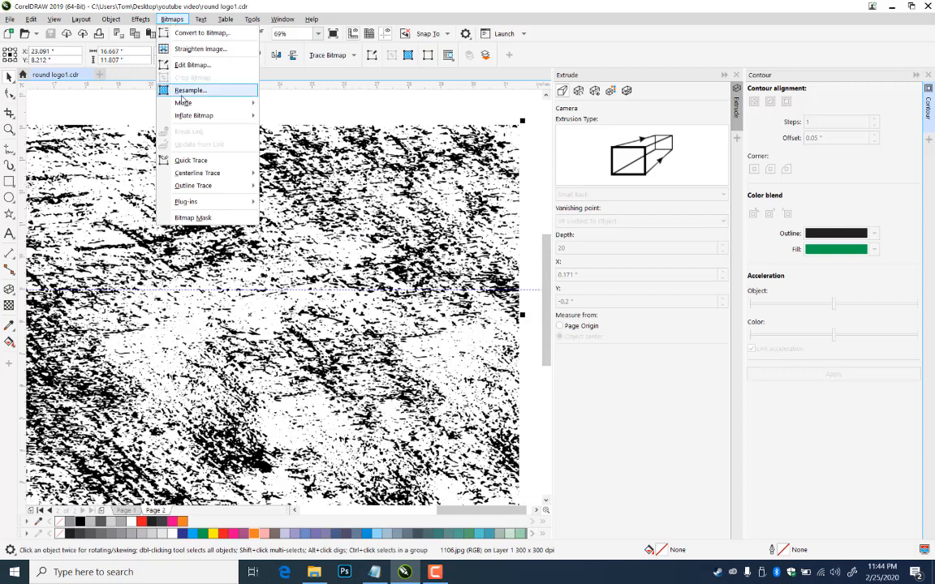
mouse_move(195, 103)
left_click(300, 117)
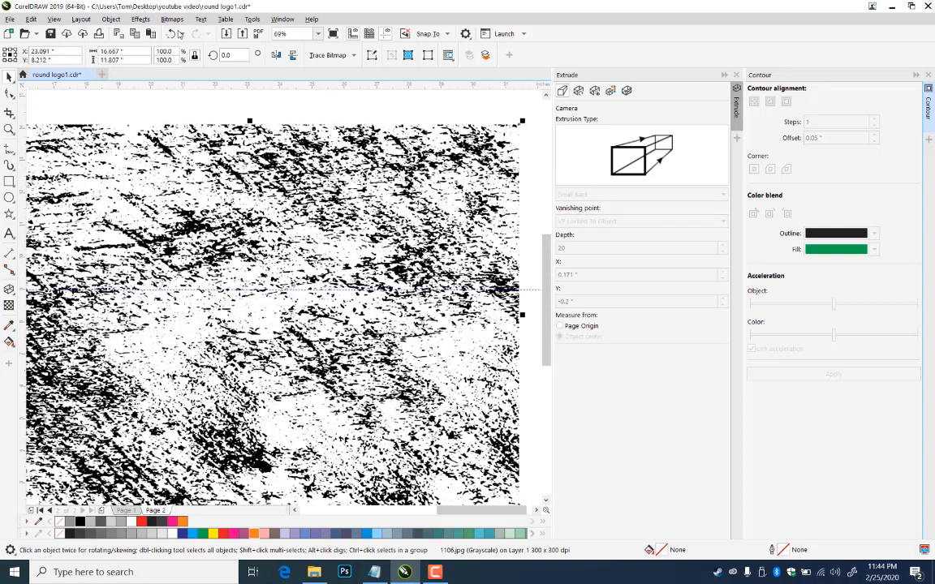
- Resample the grunge texture bitmap to 600 dpi horizontally and vertically
left_click(137, 19)
mouse_move(166, 21)
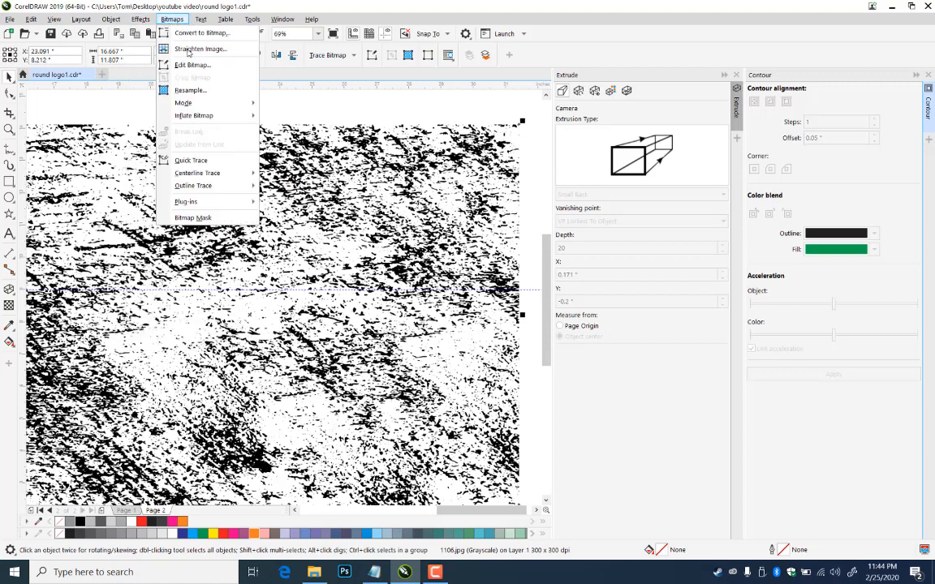
left_click(177, 87)
key("Tab")
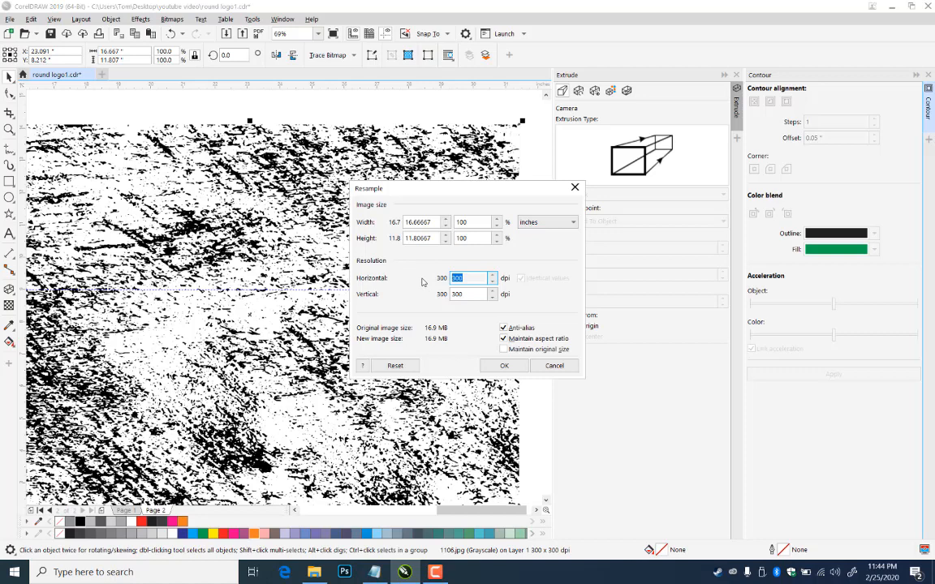
type("5")
left_click_drag(468, 280, 417, 274)
type("600")
left_click(468, 294)
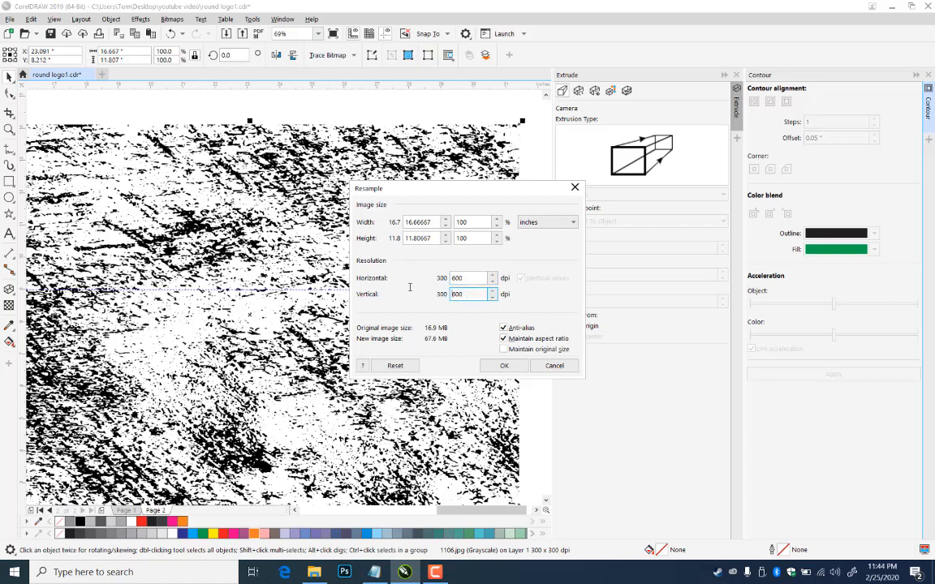
left_click(503, 365)
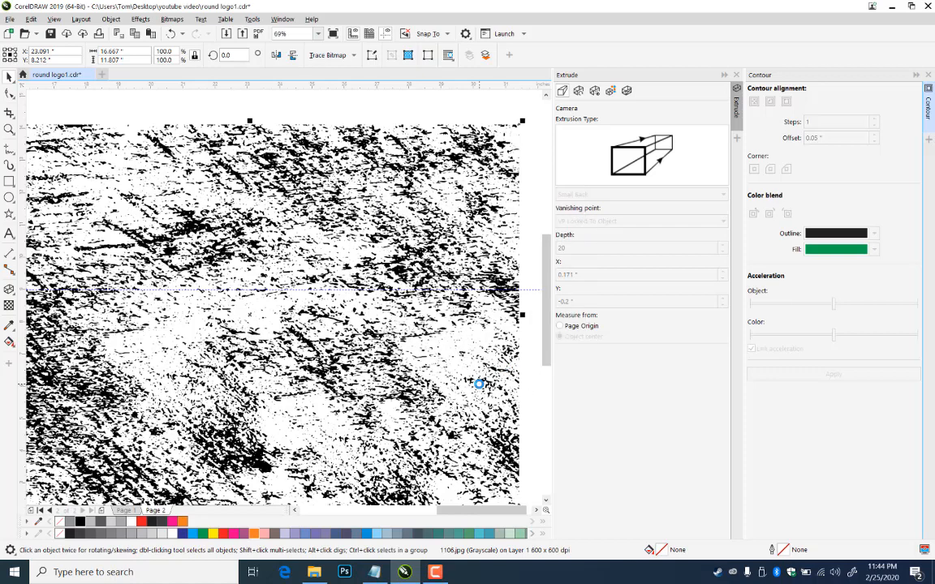
- Reset the grunge texture's tone curve and raise its black endpoint to X 0, Y 108 to turn the black marks gray
left_click(171, 18)
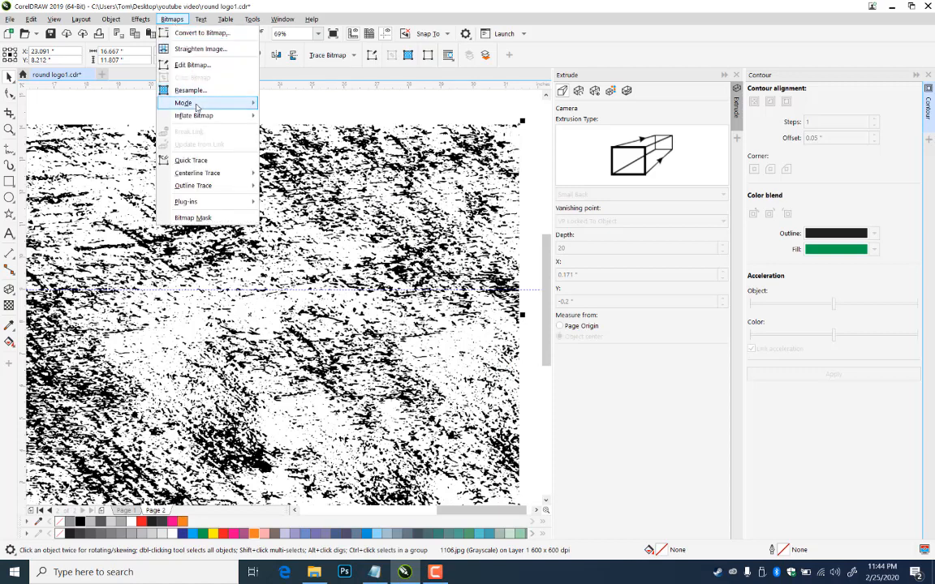
mouse_move(196, 106)
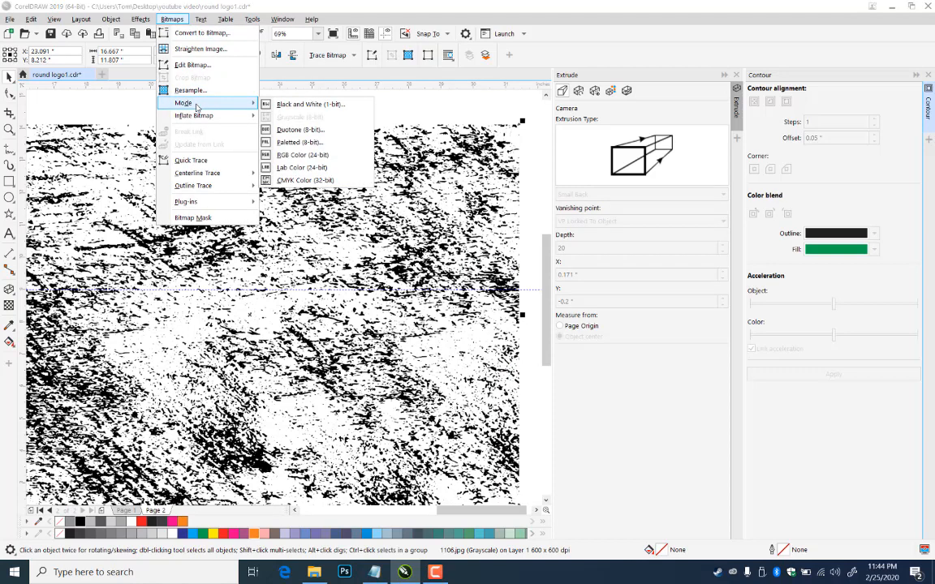
mouse_move(130, 19)
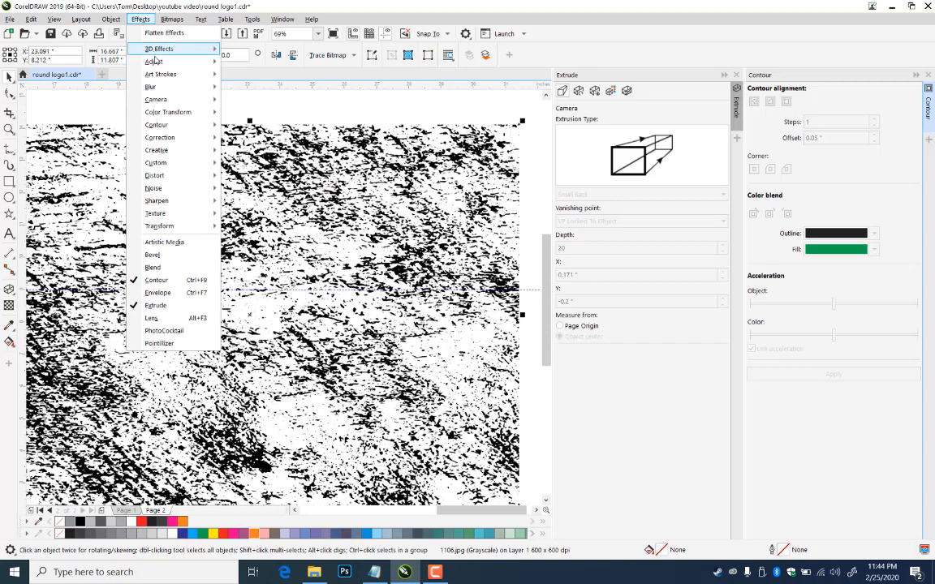
mouse_move(153, 62)
left_click(234, 122)
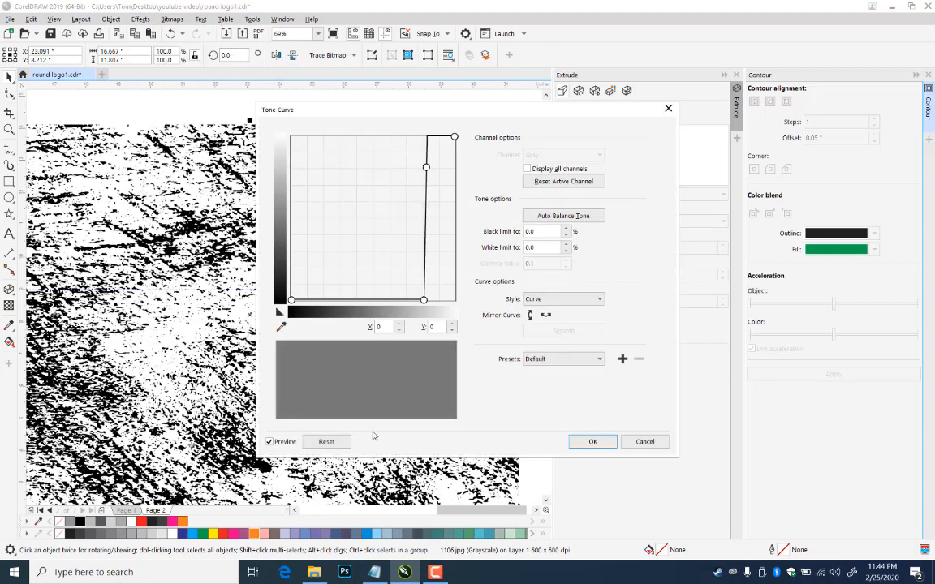
left_click(327, 442)
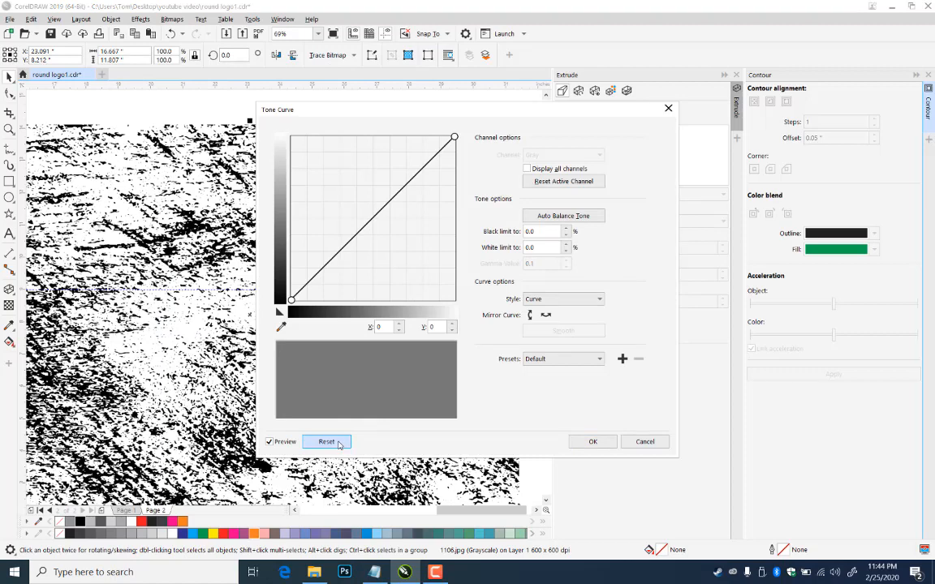
left_click_drag(292, 300, 290, 228)
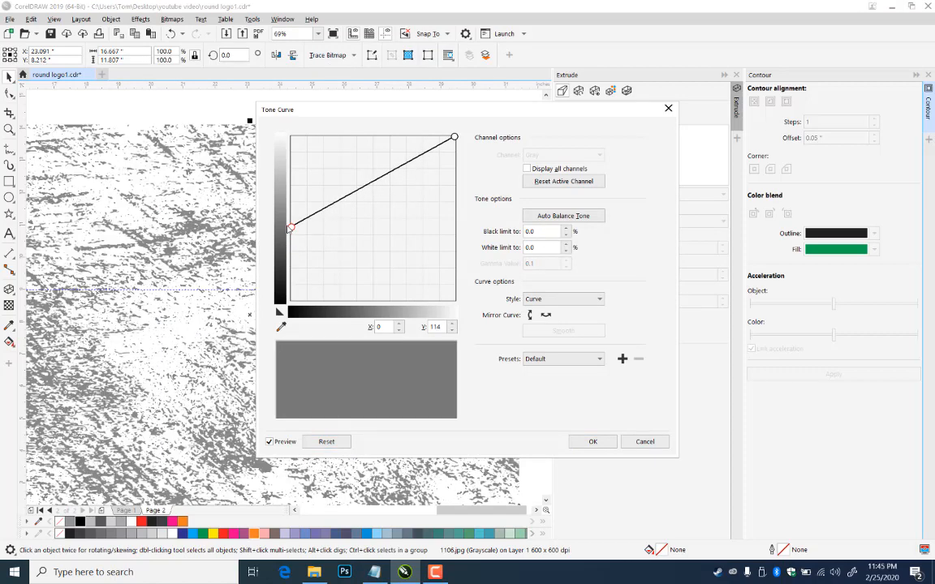
left_click_drag(293, 231, 291, 231)
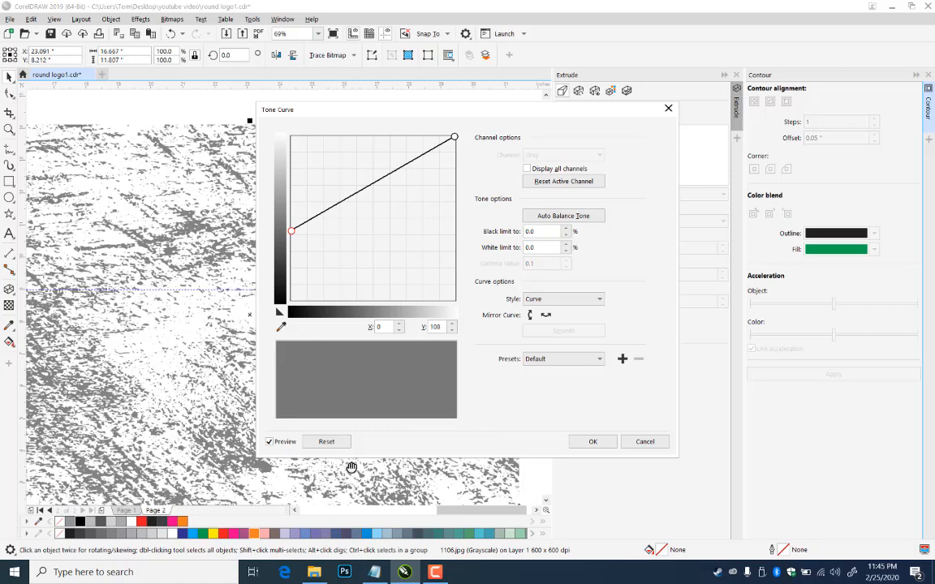
left_click(593, 442)
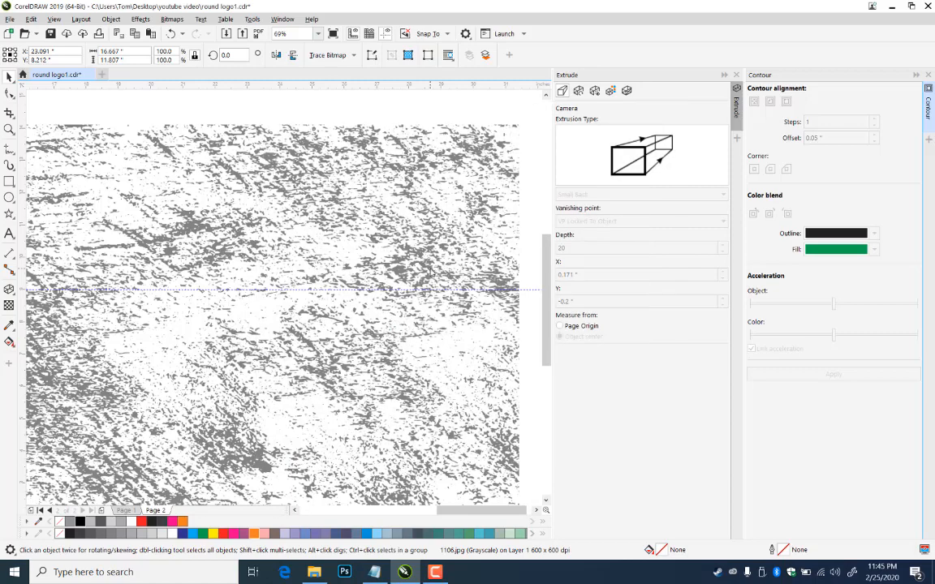
- Try converting the grunge texture to 1-bit black and white with a round halftone screen at 22 degrees and 28 lines per inch
left_click(172, 19)
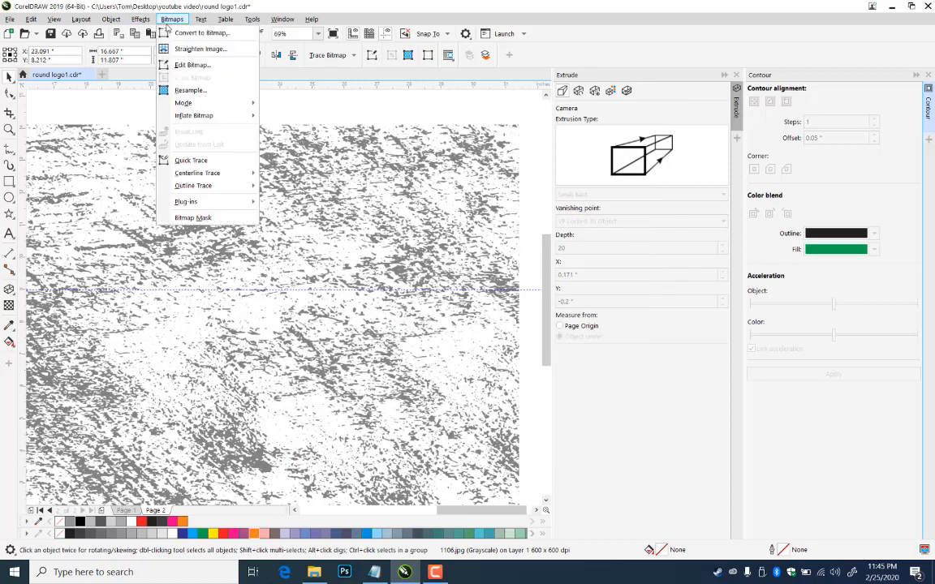
mouse_move(209, 103)
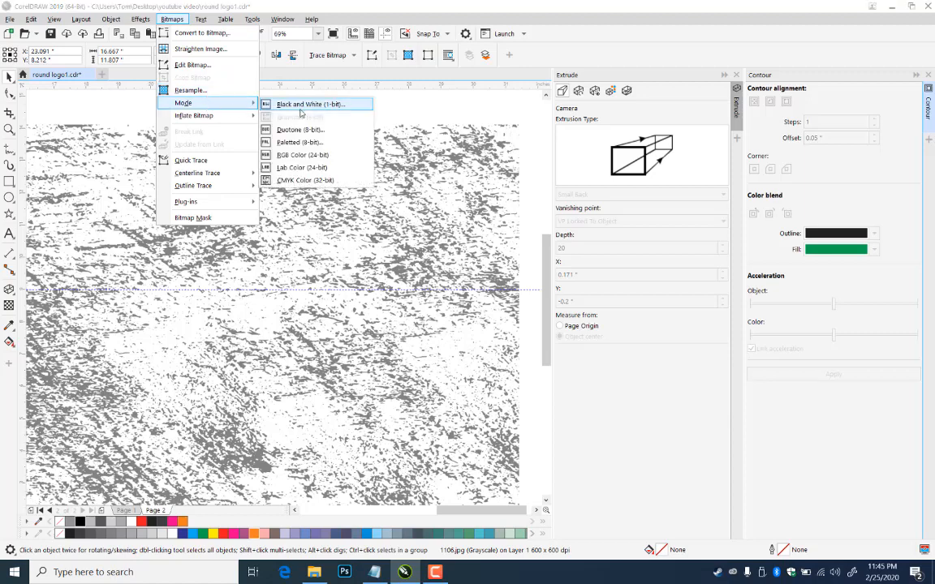
left_click(302, 104)
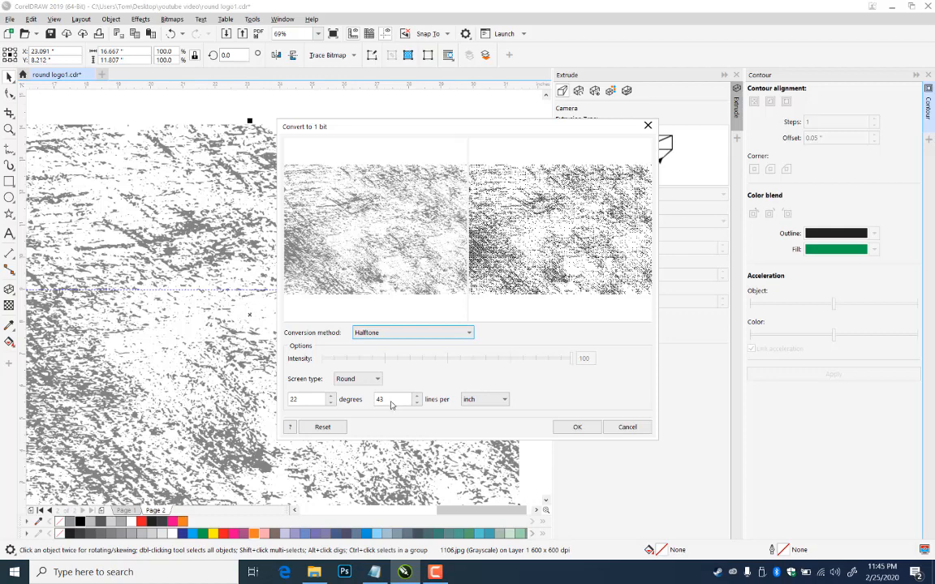
left_click(391, 402)
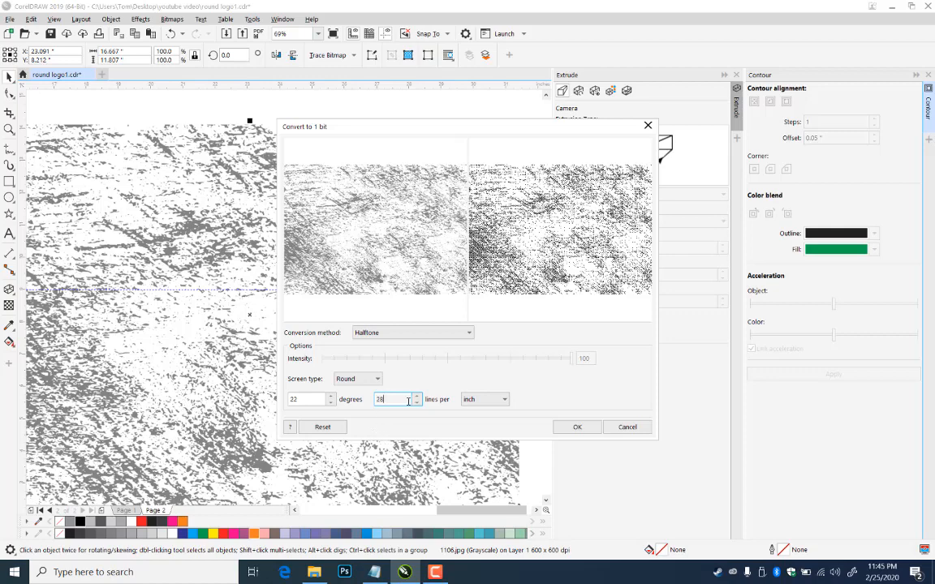
left_click(571, 426)
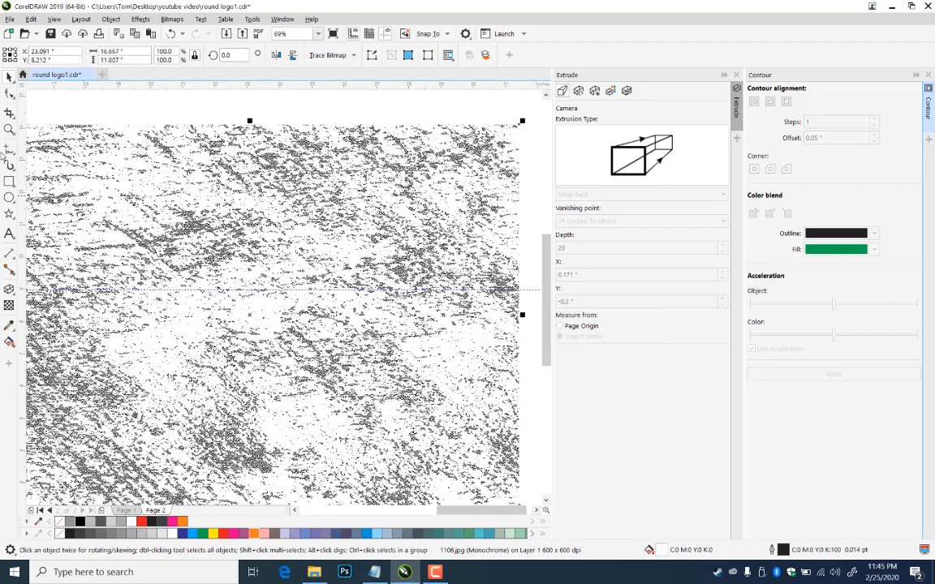
- Compare the texture up close with and without the halftone dots and leave the black-and-white conversion undone
left_click_drag(125, 155, 225, 252)
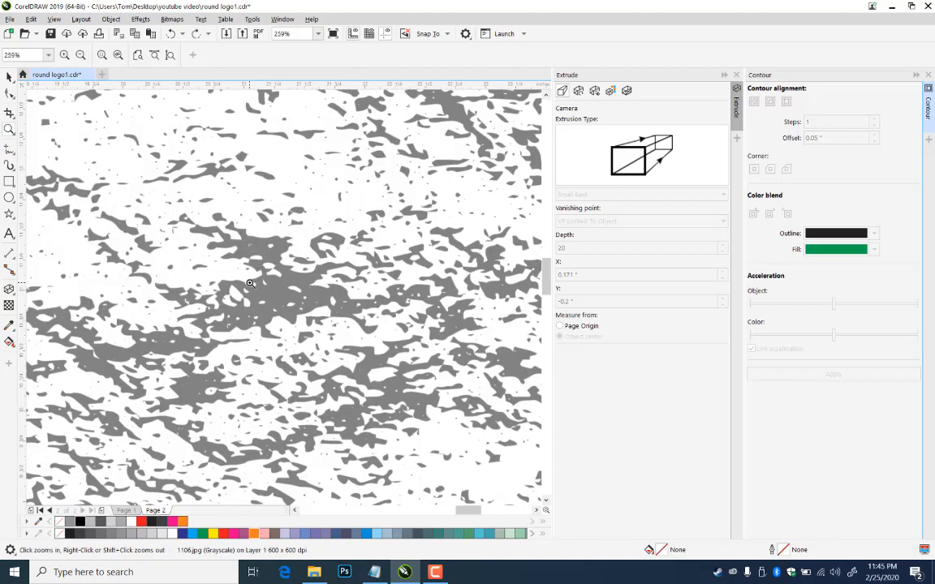
key("ctrl+shift+z")
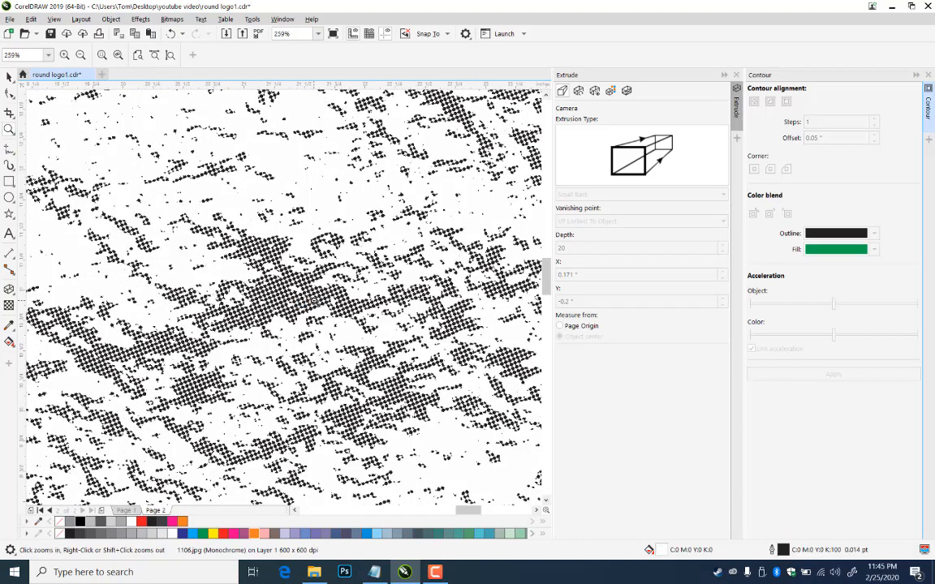
key("ctrl+z")
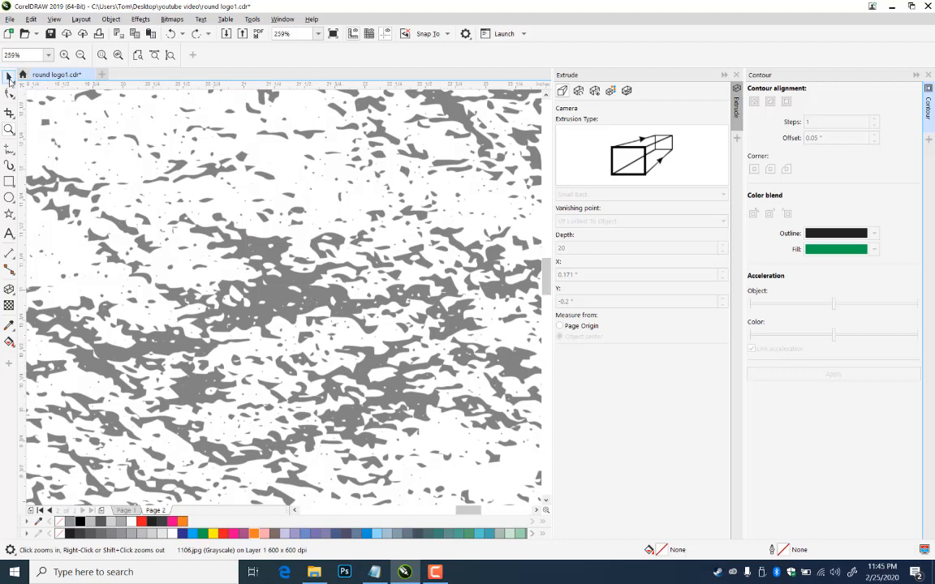
- Convert the grunge texture to 1-bit black and white with a round halftone screen at 22 degrees and 16 lines per inch
key("space")
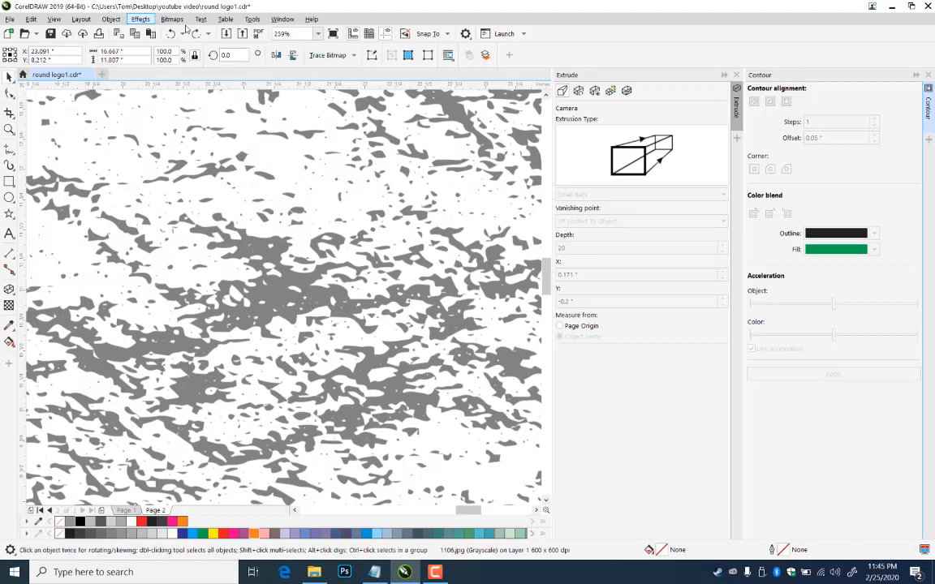
left_click(173, 19)
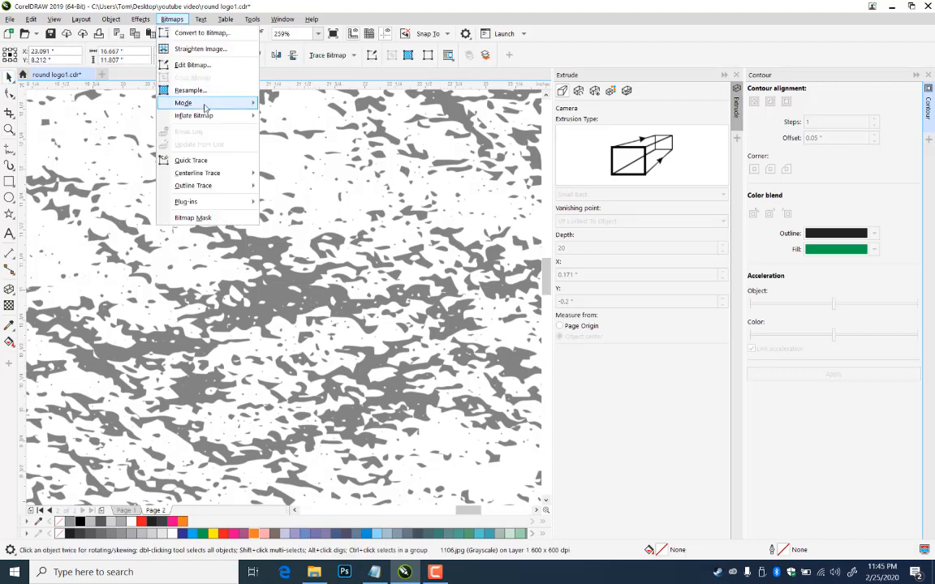
mouse_move(185, 102)
left_click(288, 102)
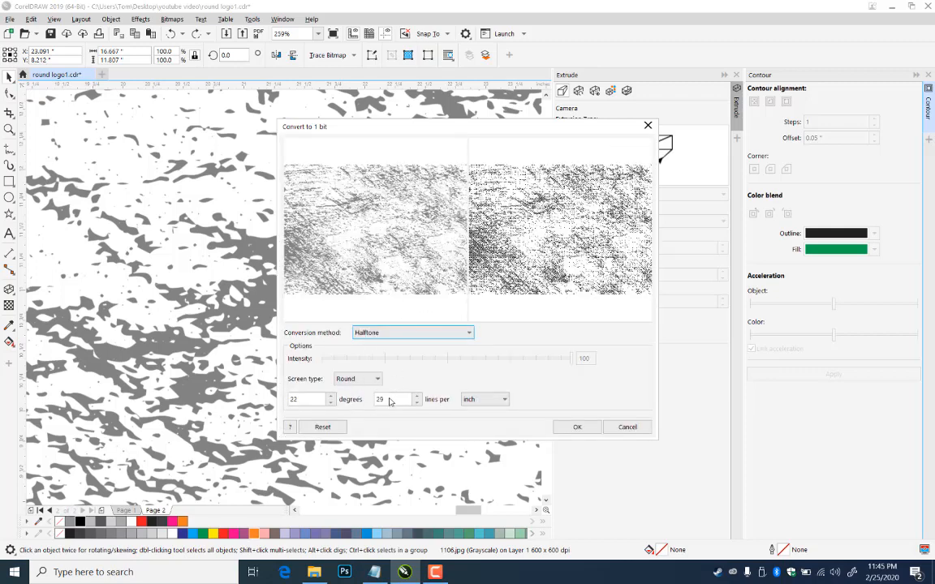
left_click(388, 403)
double_click(387, 400)
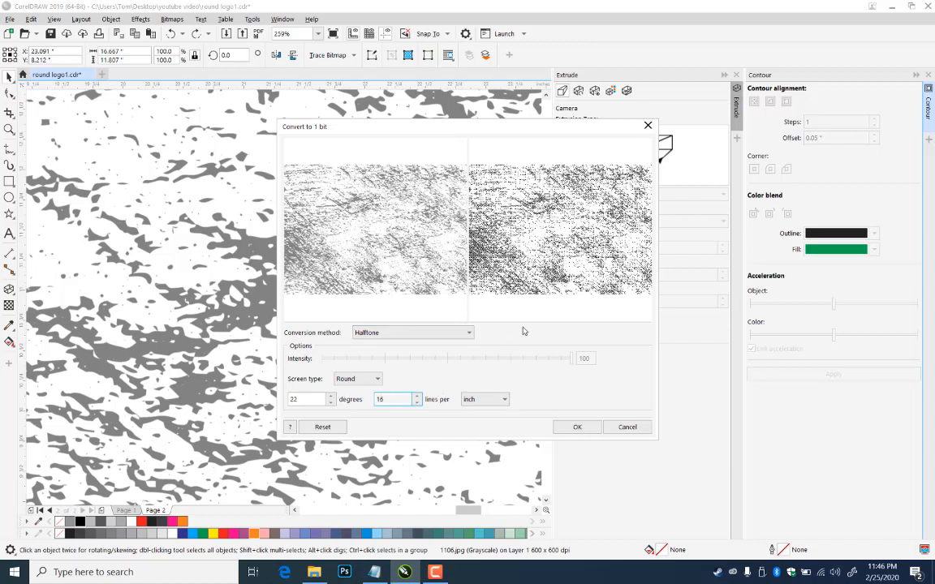
left_click(570, 428)
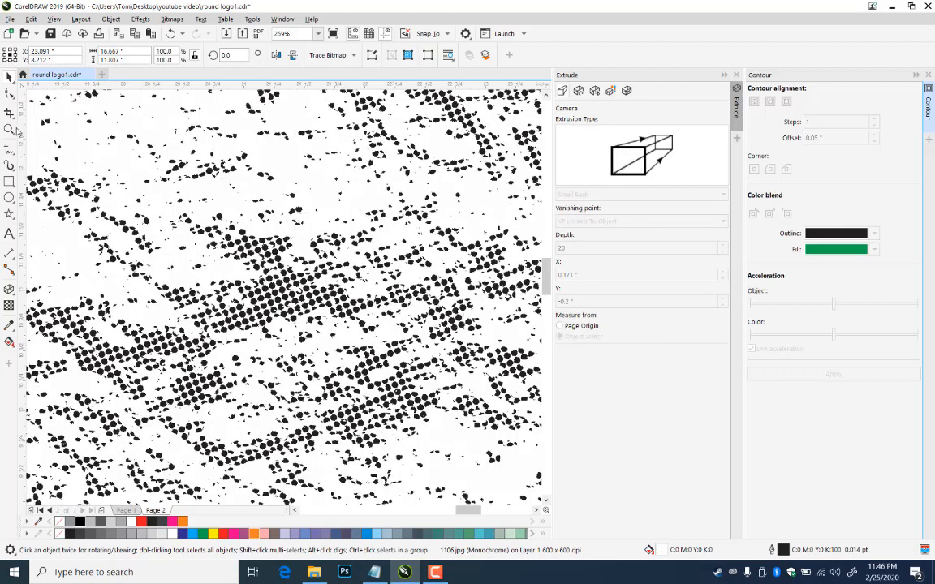
- Select the halftone grunge texture beside the logo, remove its white fill and color its dots red through the outline color
left_click(9, 129)
scroll(246, 229, "down", 3)
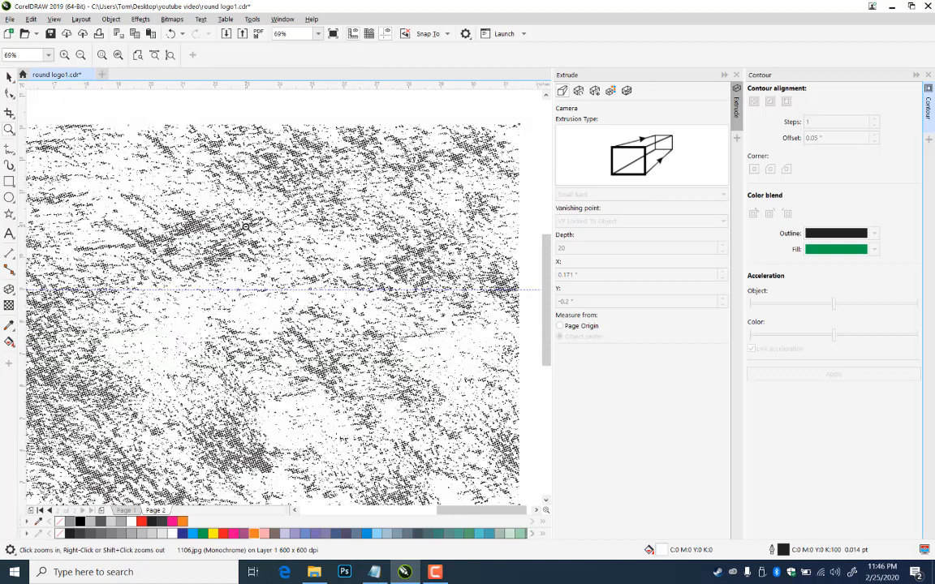
scroll(257, 352, "down", 2)
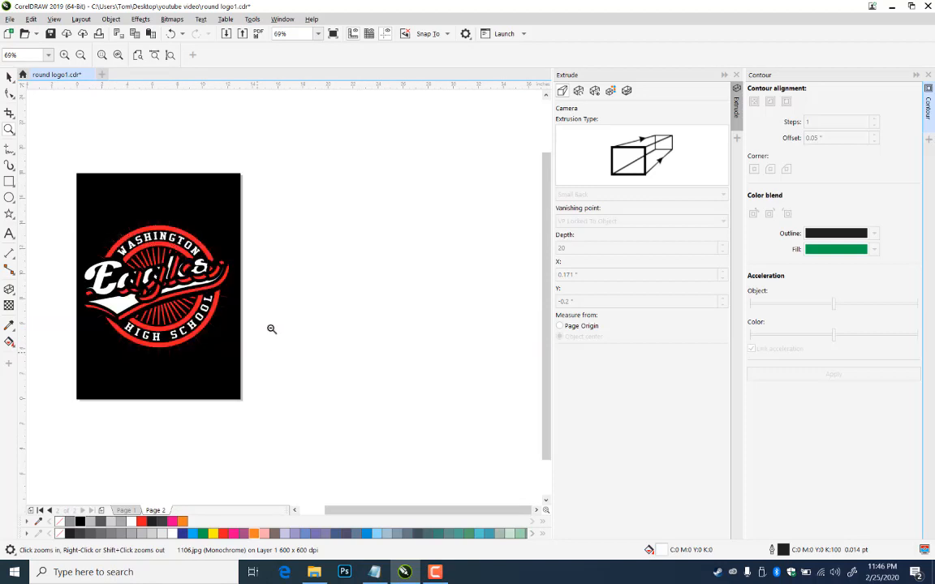
left_click(9, 76)
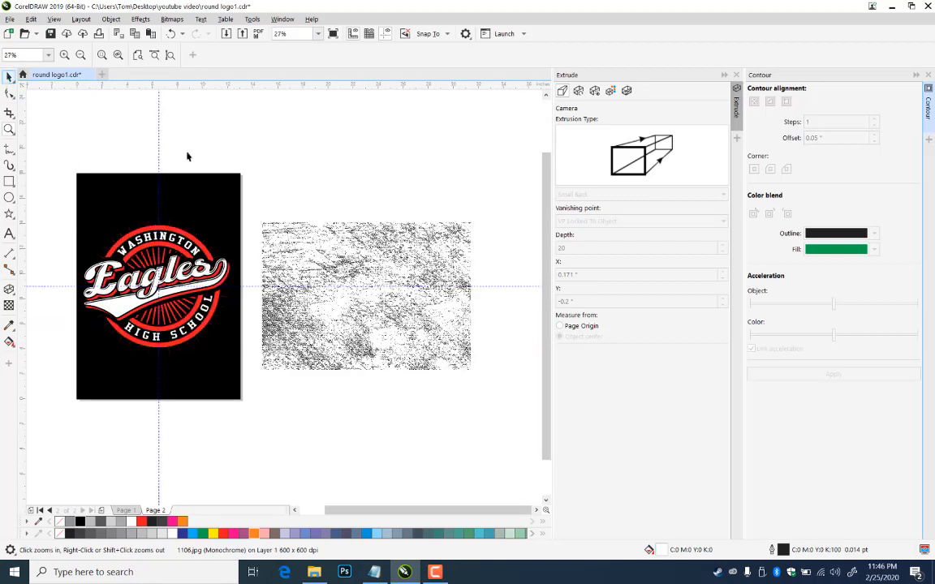
left_click(324, 293)
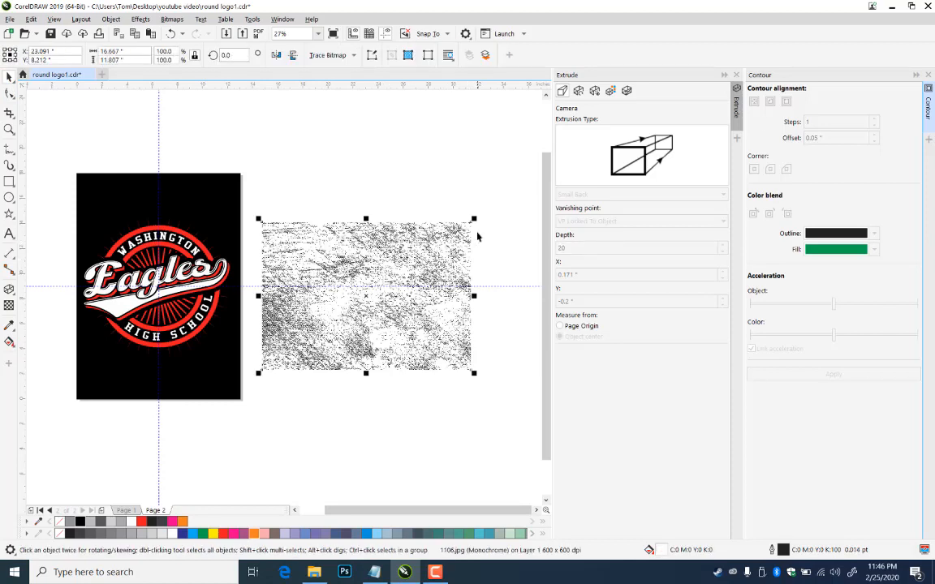
left_click(57, 159)
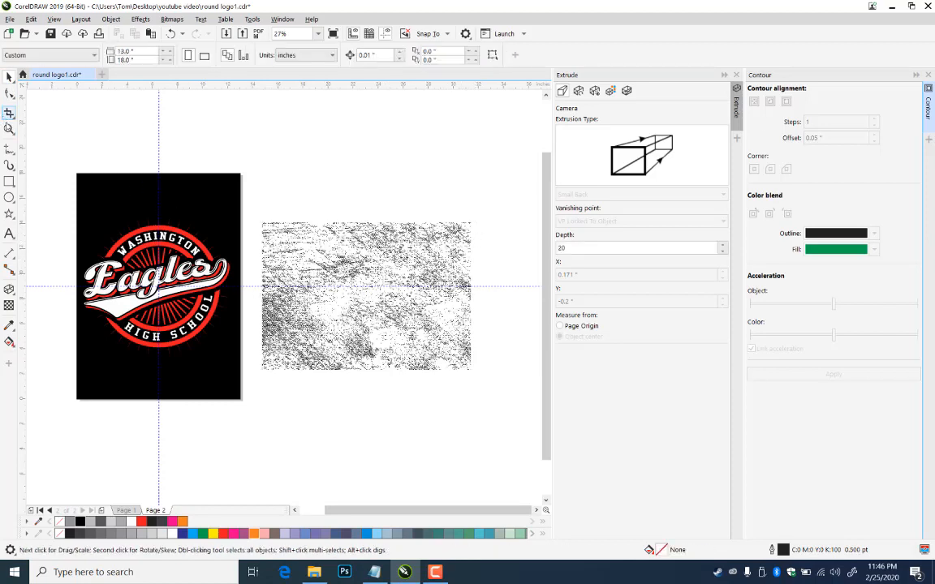
key("z")
left_click_drag(79, 197, 338, 383)
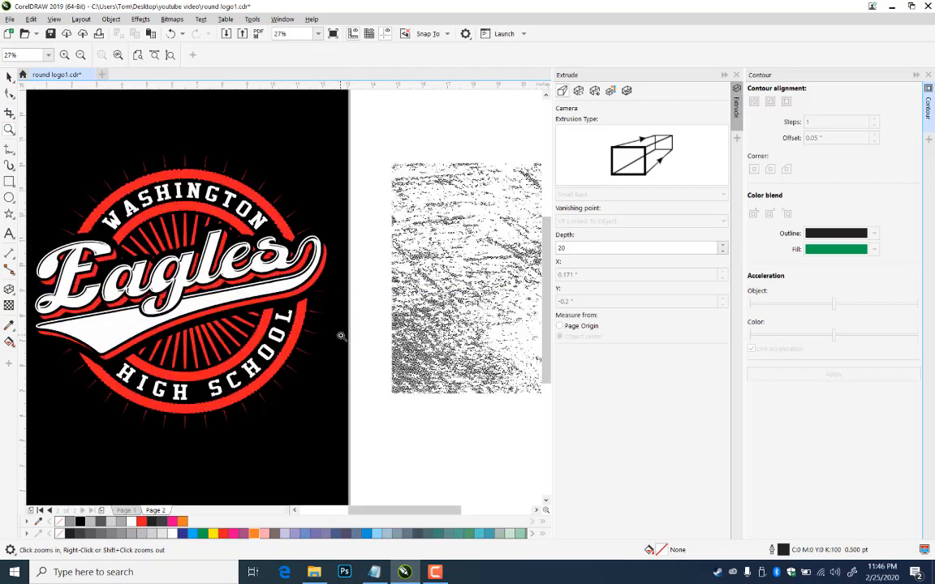
key("space")
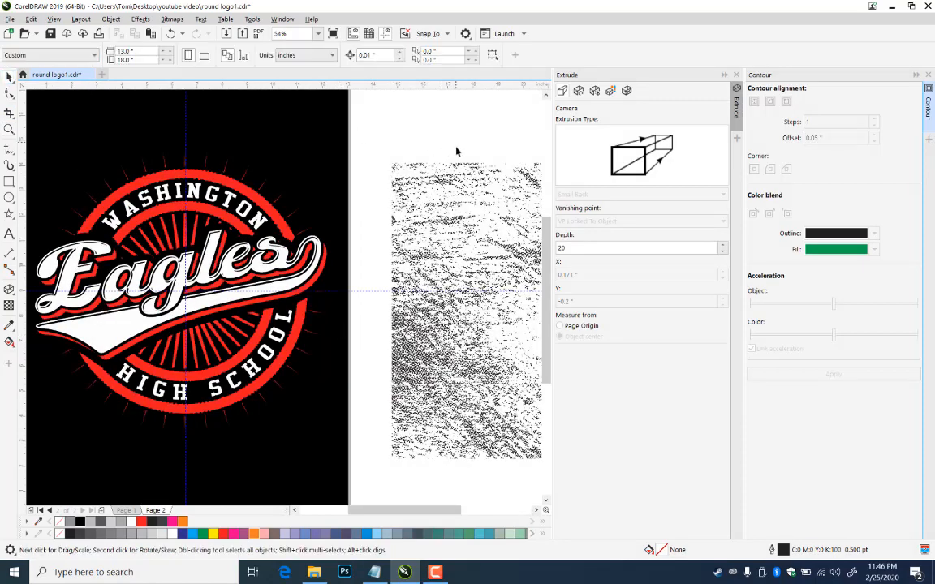
left_click(445, 194)
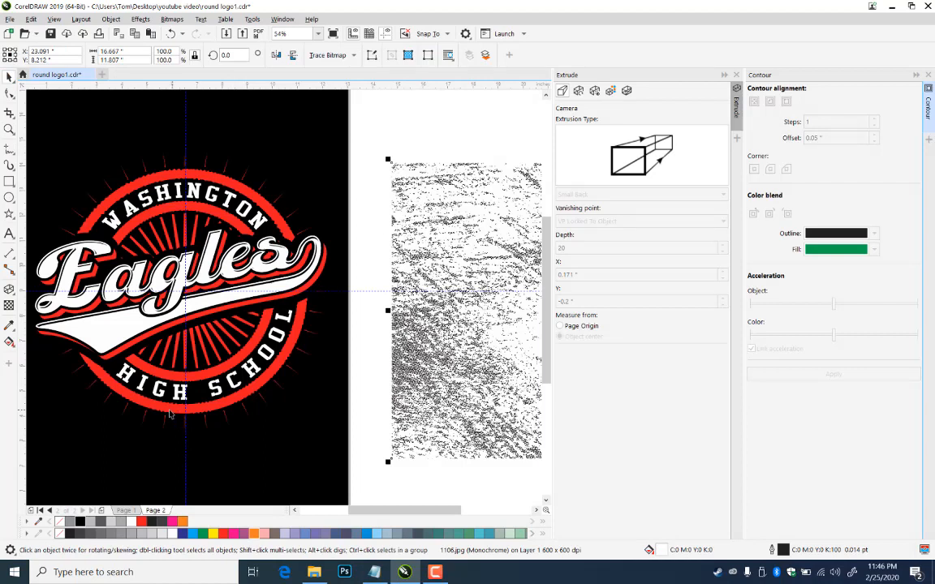
left_click(61, 523)
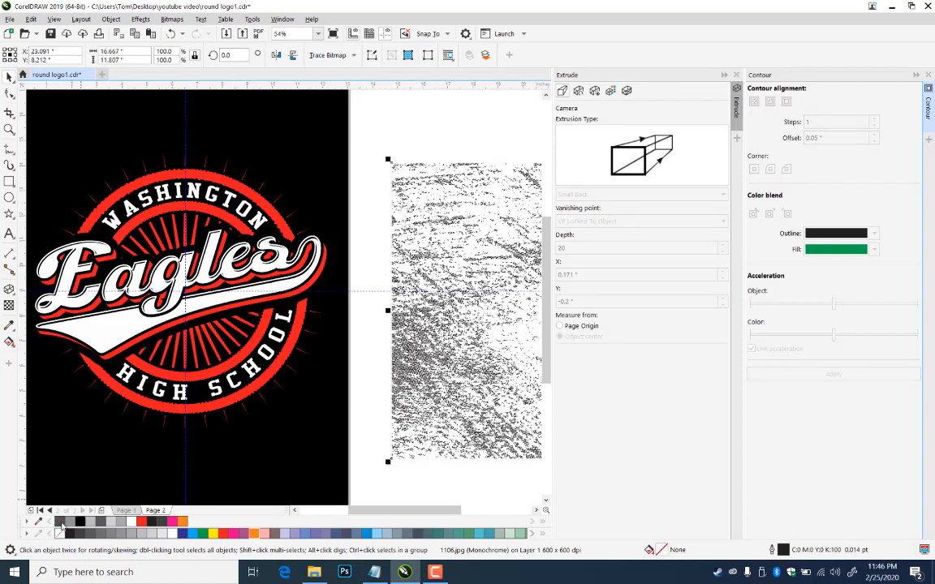
right_click(144, 522)
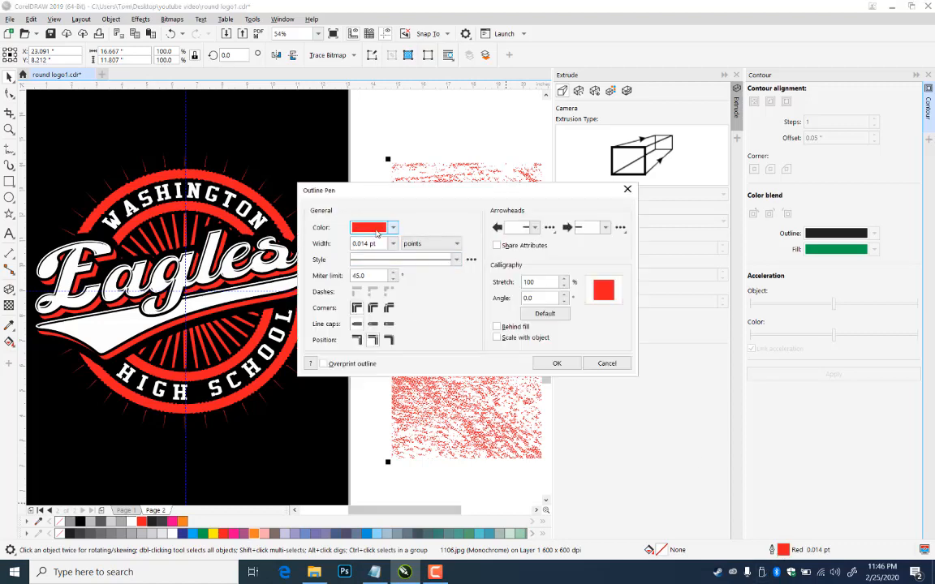
- Recolor the halftone texture's dots dark red (C27 M100 Y100 K35) through its outline color
left_click(376, 232)
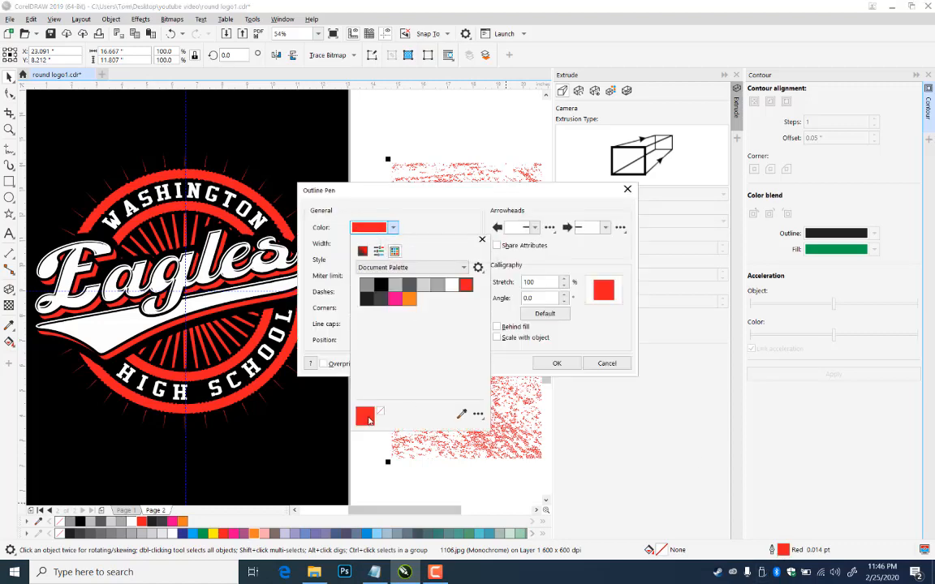
left_click(363, 251)
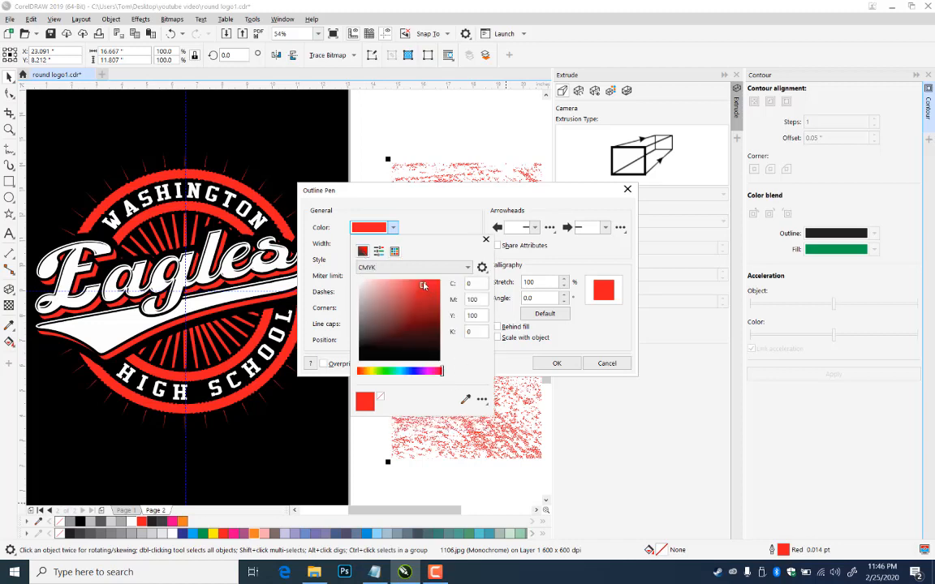
left_click_drag(424, 291, 432, 316)
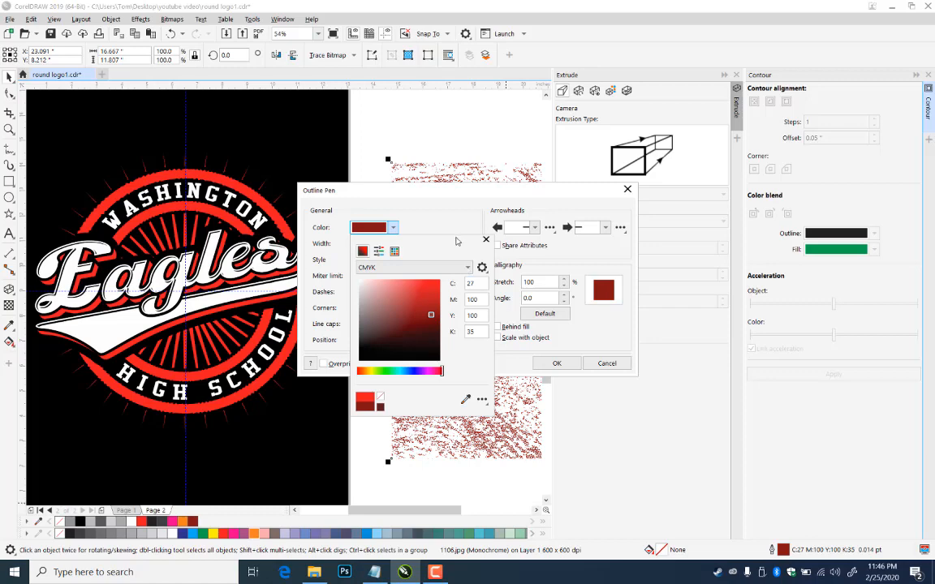
left_click(486, 239)
left_click(556, 363)
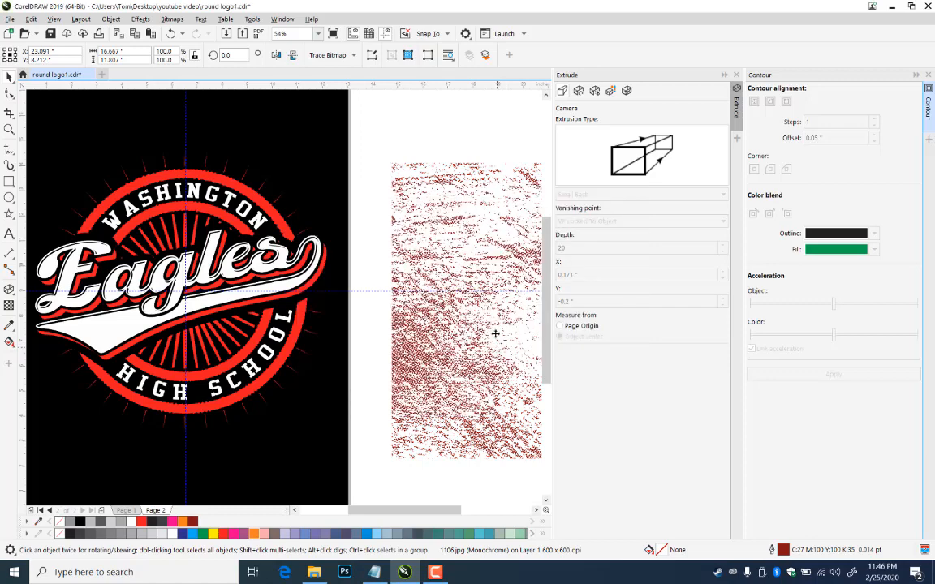
- PowerClip the dark red halftone texture inside the logo's outer red ring and deselect it
left_click(479, 192)
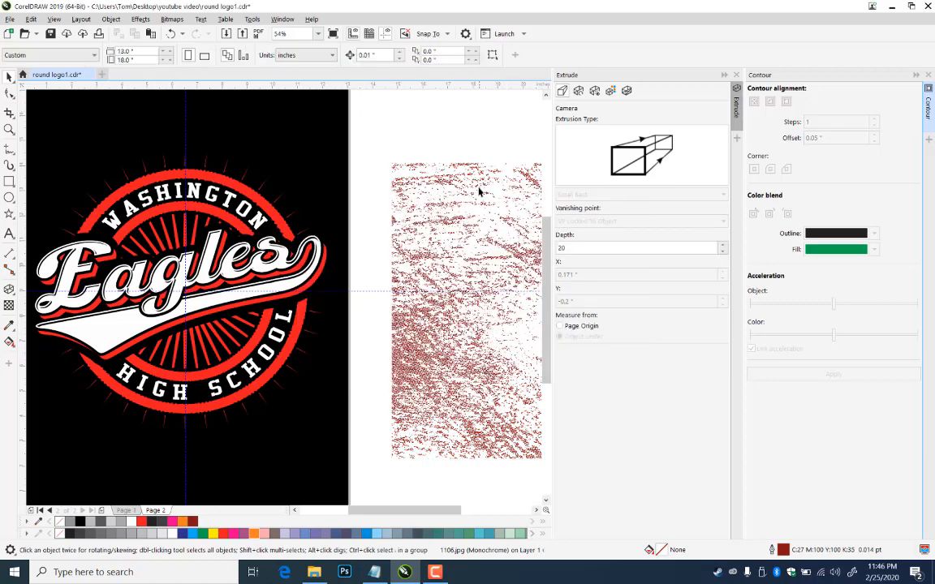
left_click(137, 20)
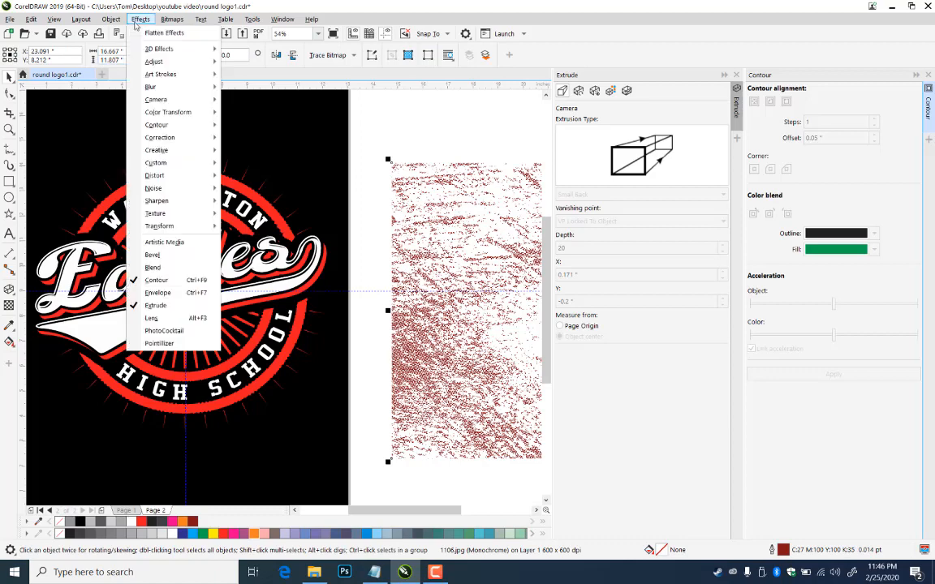
mouse_move(111, 20)
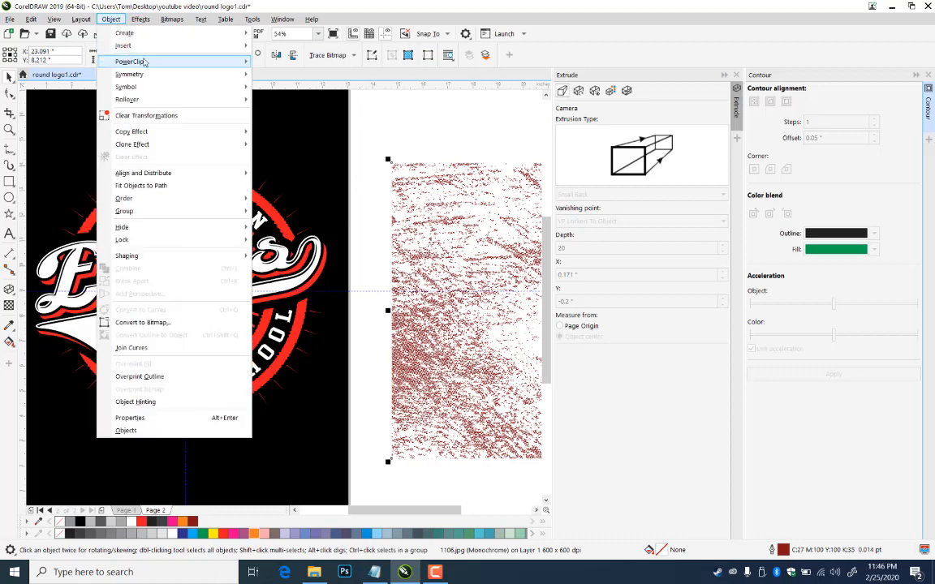
mouse_move(236, 62)
left_click(286, 64)
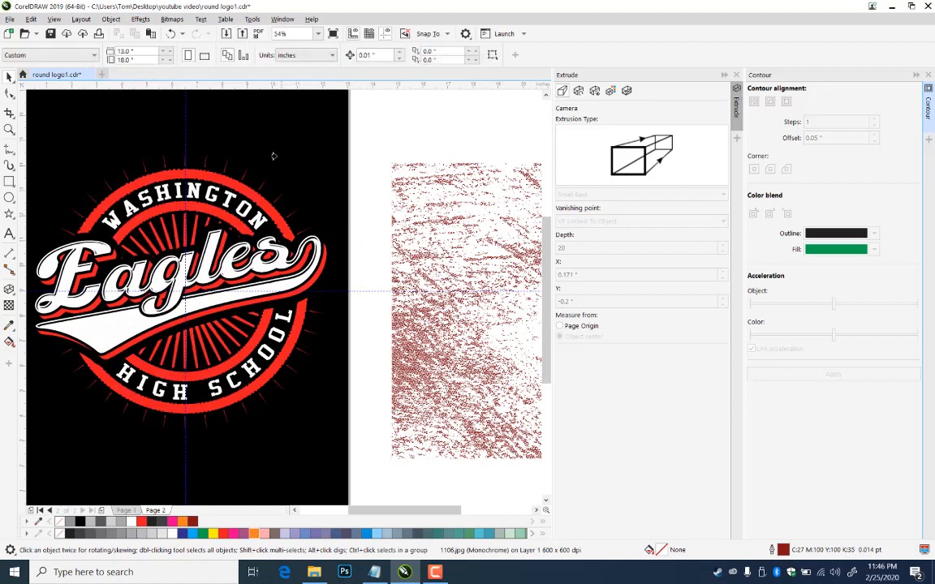
left_click(213, 177)
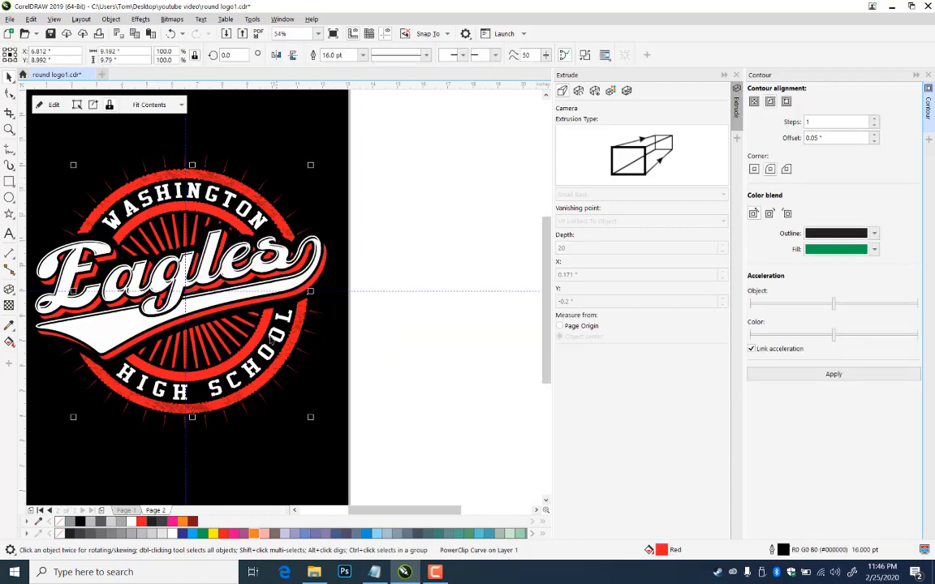
left_click(386, 219)
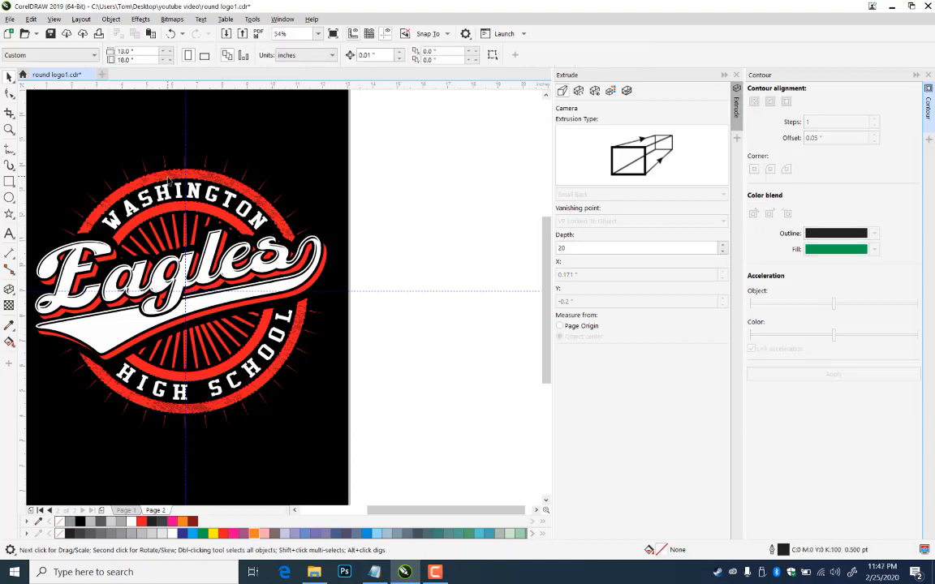
- Copy the outer ring's PowerClip texture into the inner red ring
left_click(164, 213)
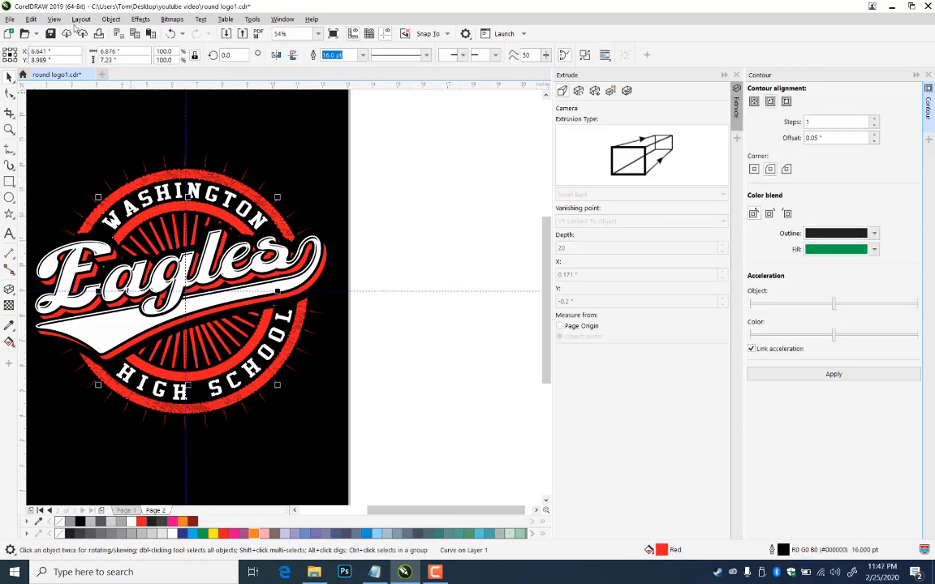
left_click(111, 19)
mouse_move(130, 61)
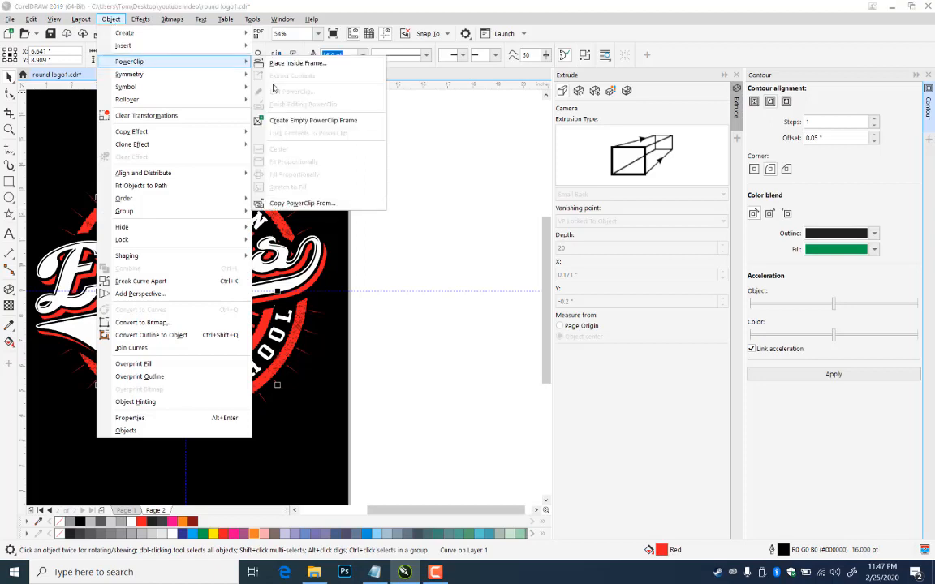
left_click(324, 202)
left_click(209, 176)
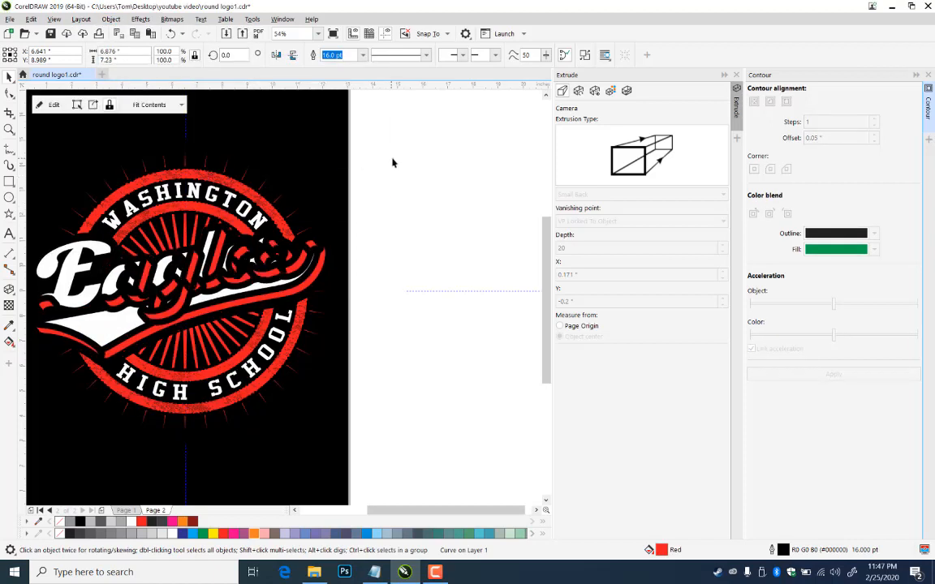
- Copy the outer ring's PowerClip texture into the red 40-sided starburst behind the lettering
left_click(9, 129)
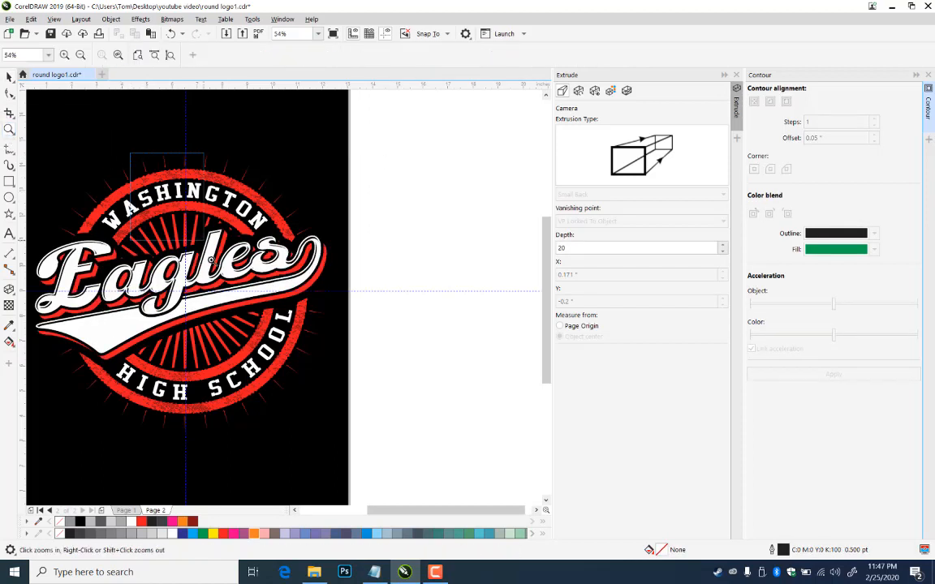
left_click_drag(130, 155, 218, 274)
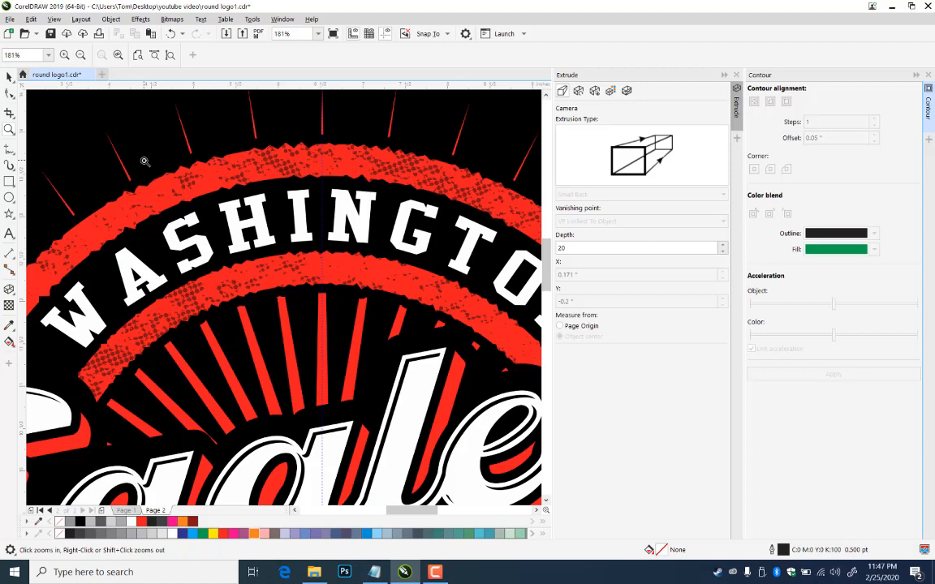
left_click(8, 78)
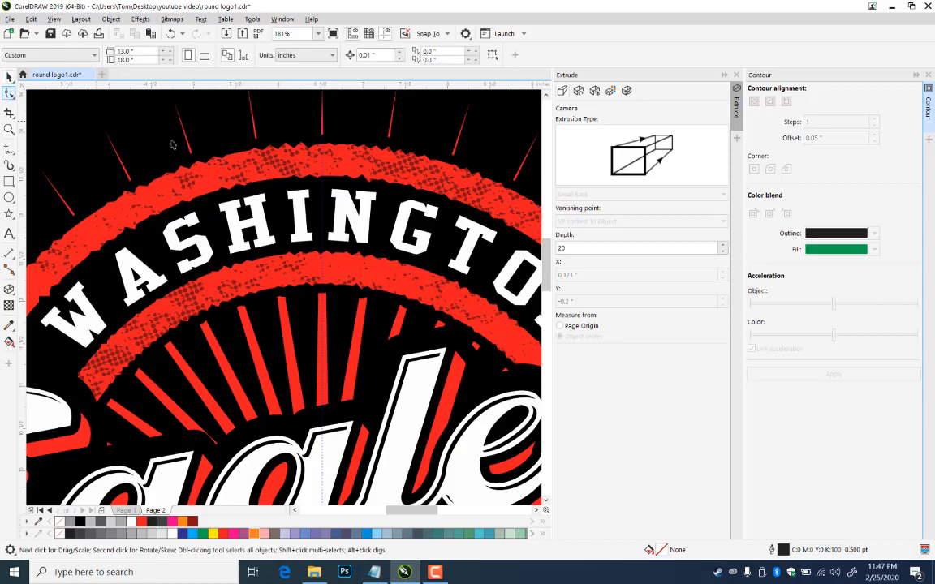
left_click(297, 379)
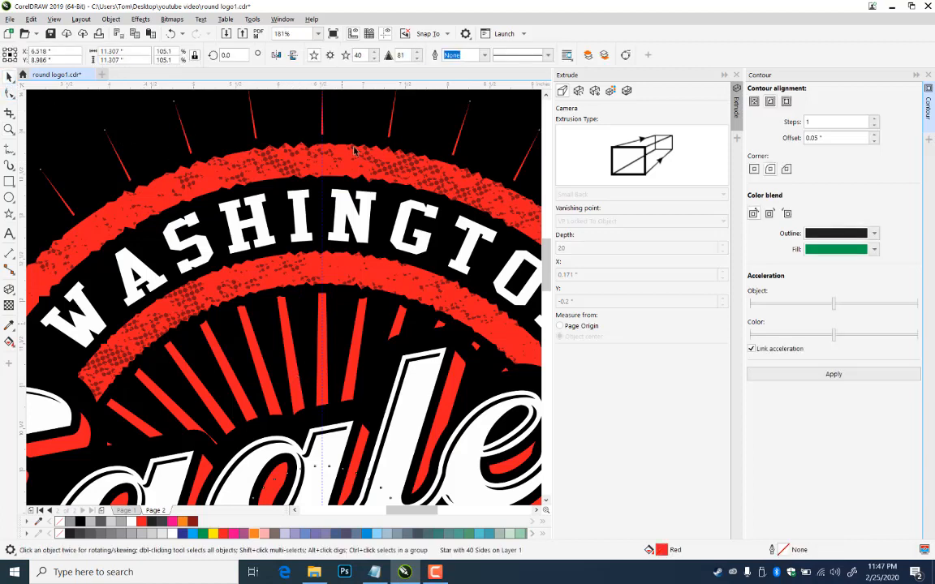
left_click(107, 20)
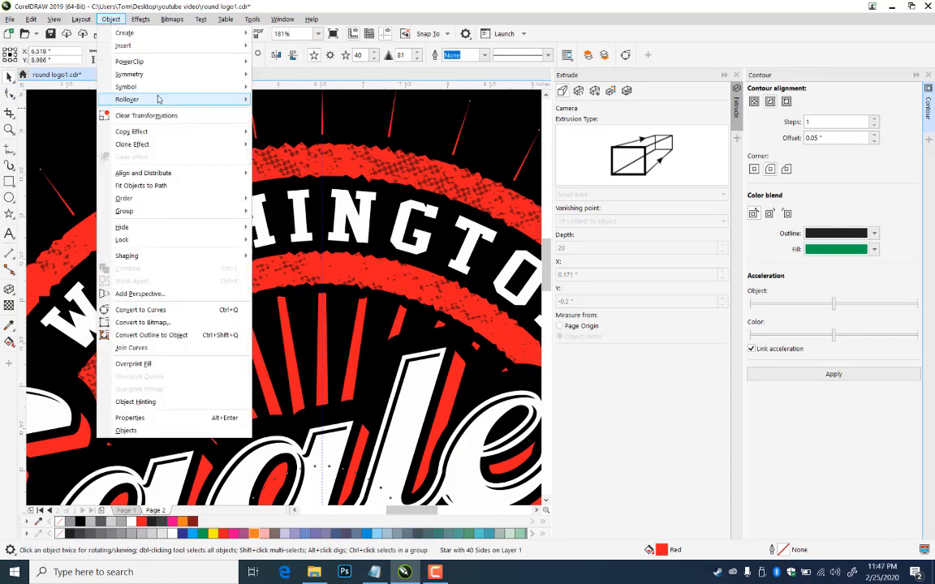
mouse_move(156, 65)
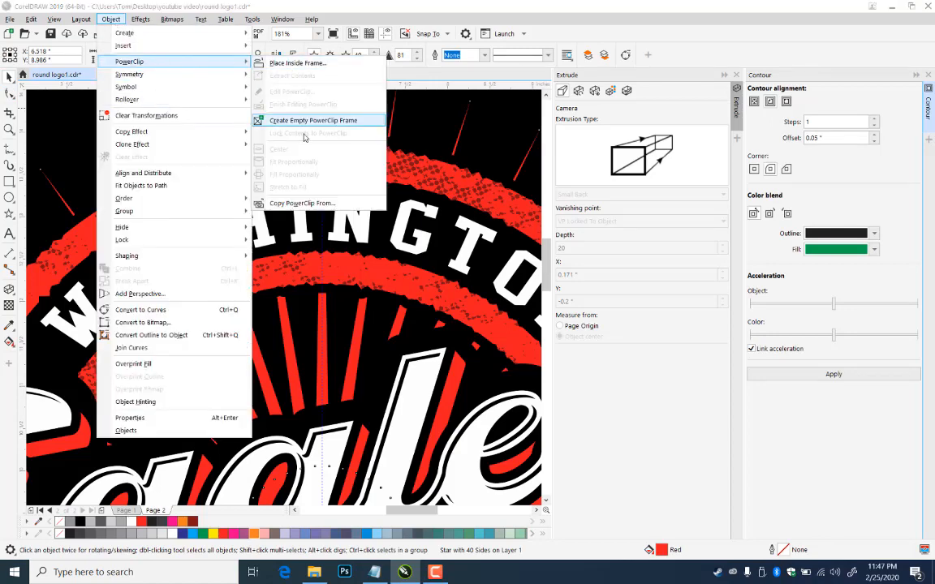
left_click(294, 203)
left_click(353, 168)
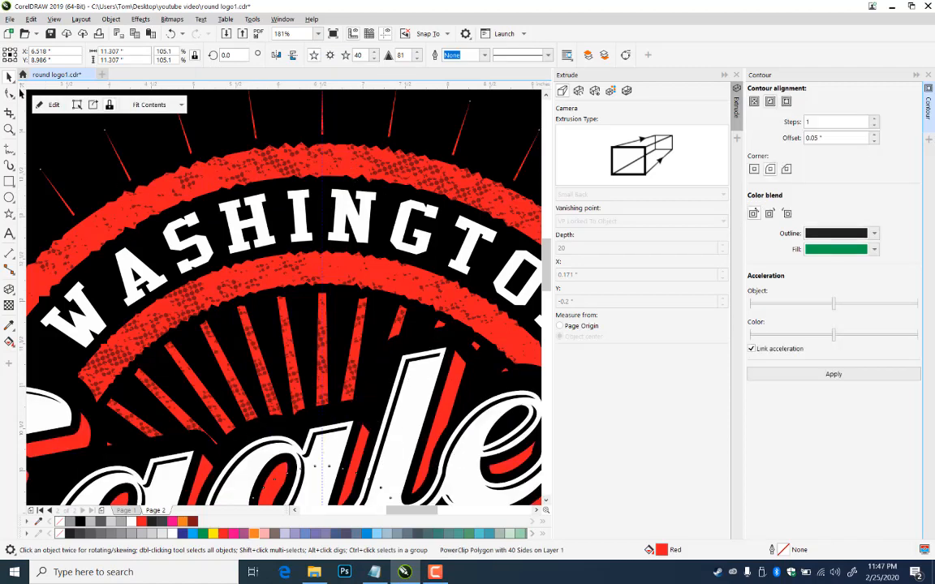
- Examine the halftone distressing on the rings and starburst rays up close and along the logo's edge
left_click(306, 284)
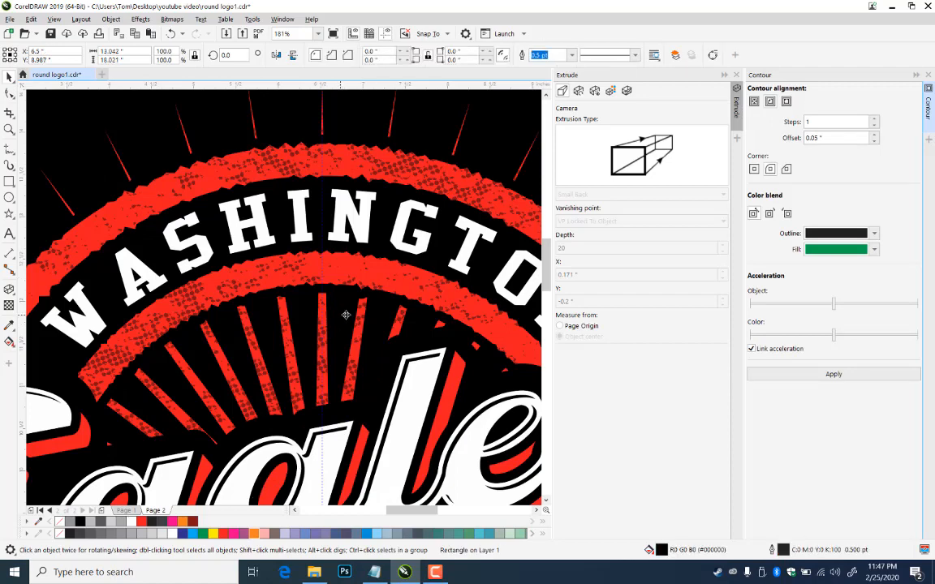
left_click(351, 278)
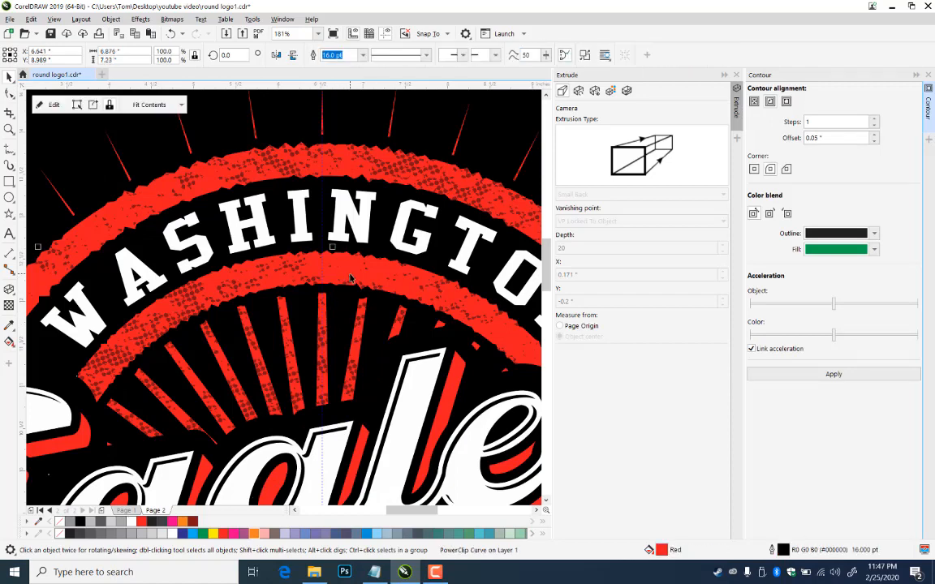
key("Escape")
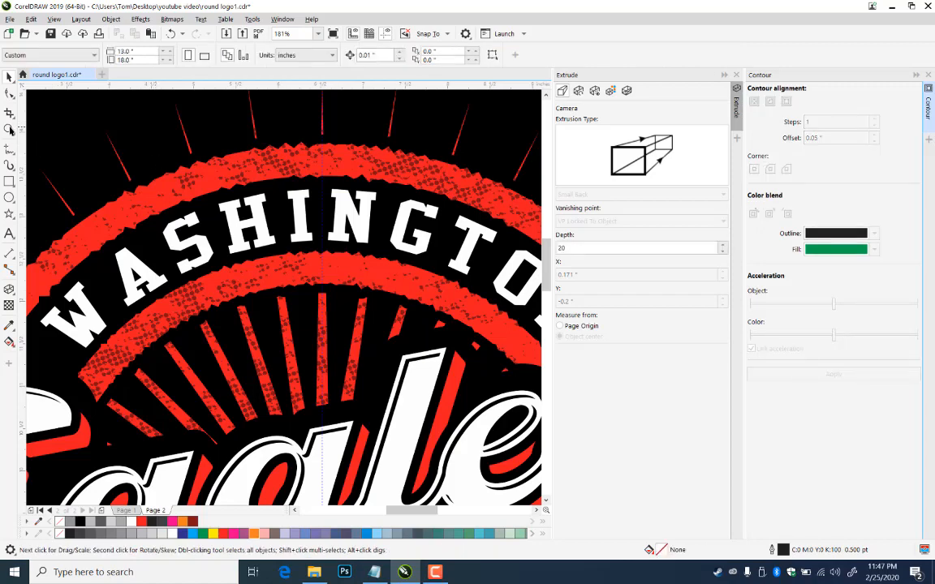
left_click(231, 177)
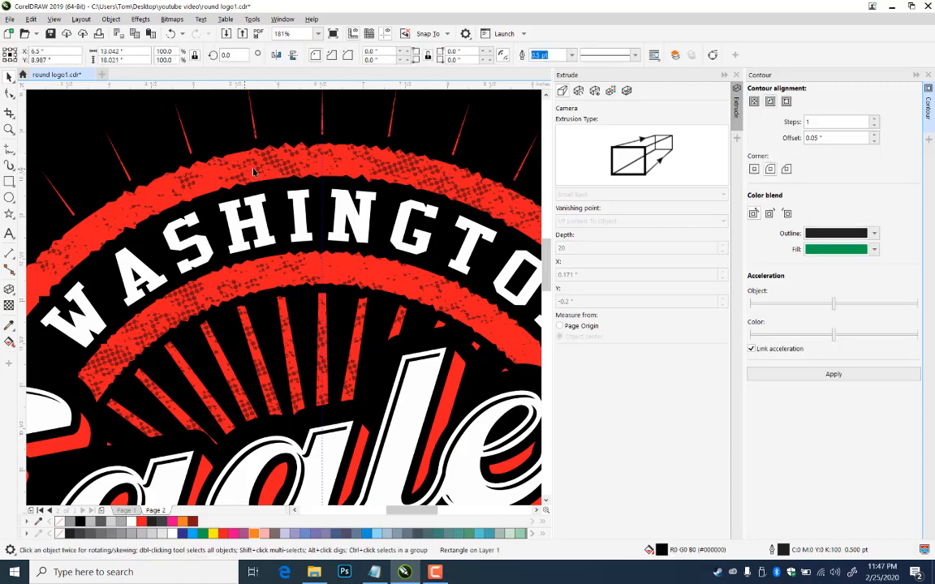
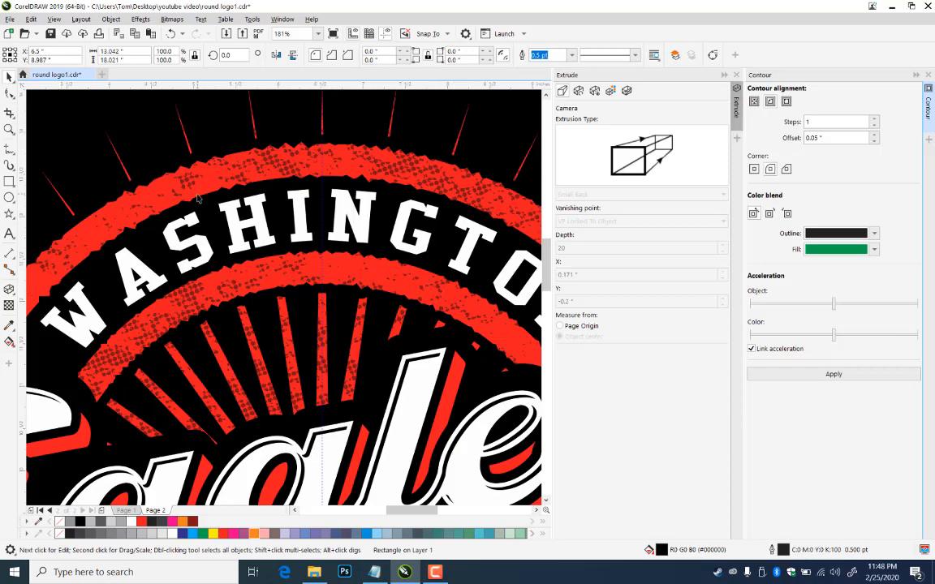
left_click_drag(197, 195, 133, 142)
left_click_drag(397, 282, 164, 280)
scroll(377, 286, "down", 2)
left_click_drag(377, 285, 209, 300)
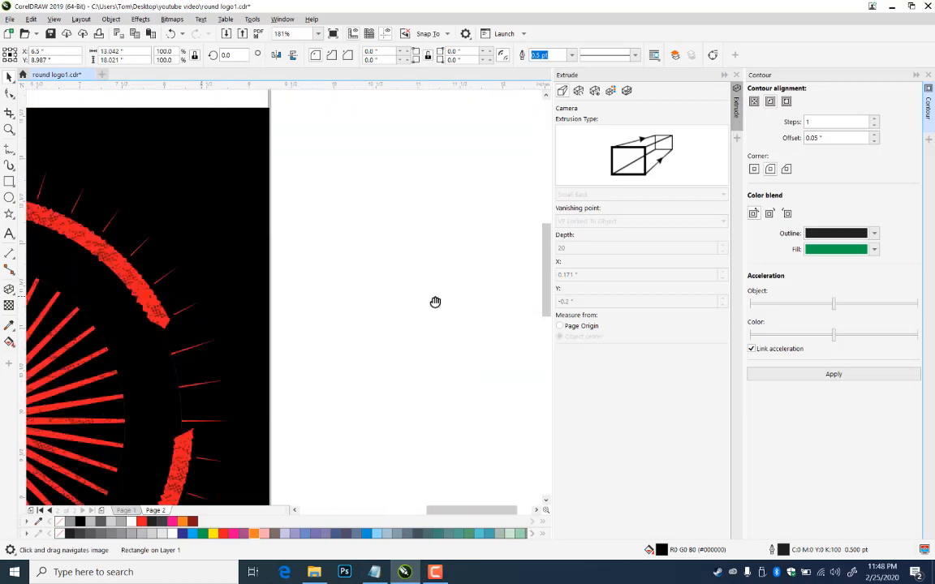
key("space")
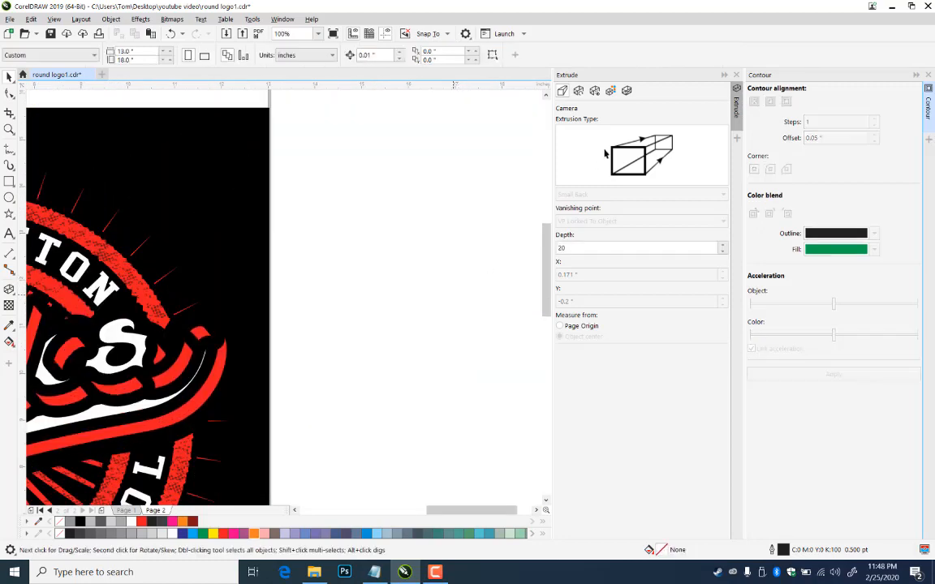
- Close the Extrude and Contour dockers and bring the whole logo into view
left_click(737, 75)
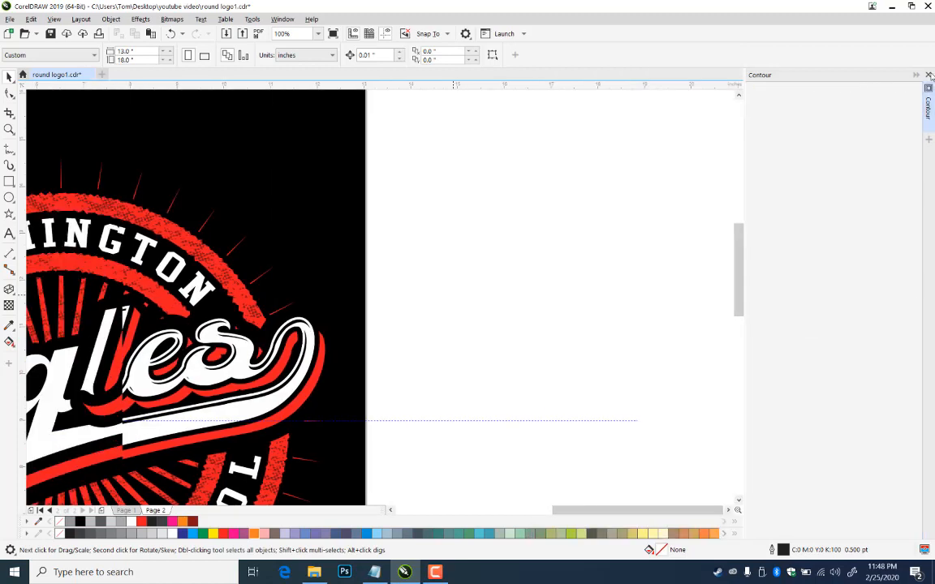
left_click(929, 75)
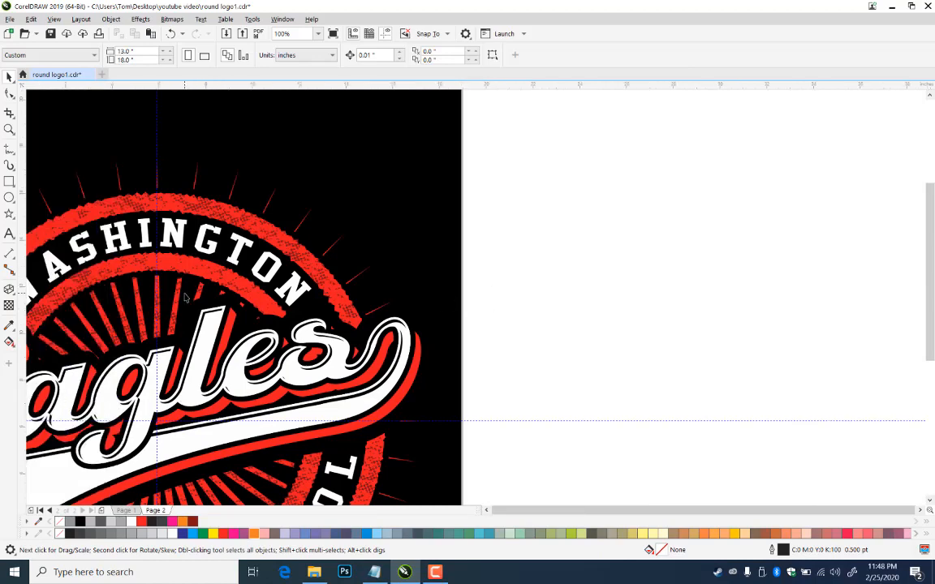
scroll(185, 298, "down", 2)
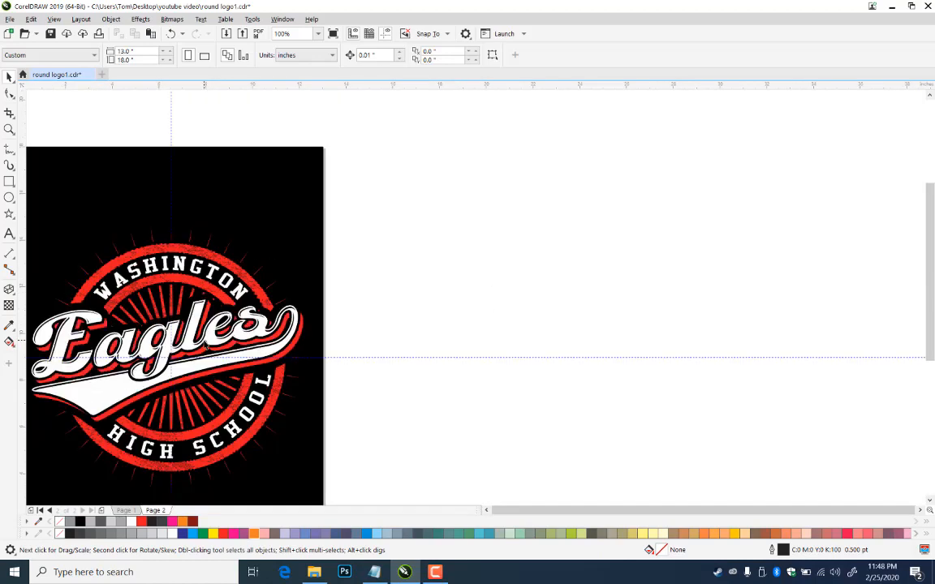
left_click_drag(206, 347, 461, 331)
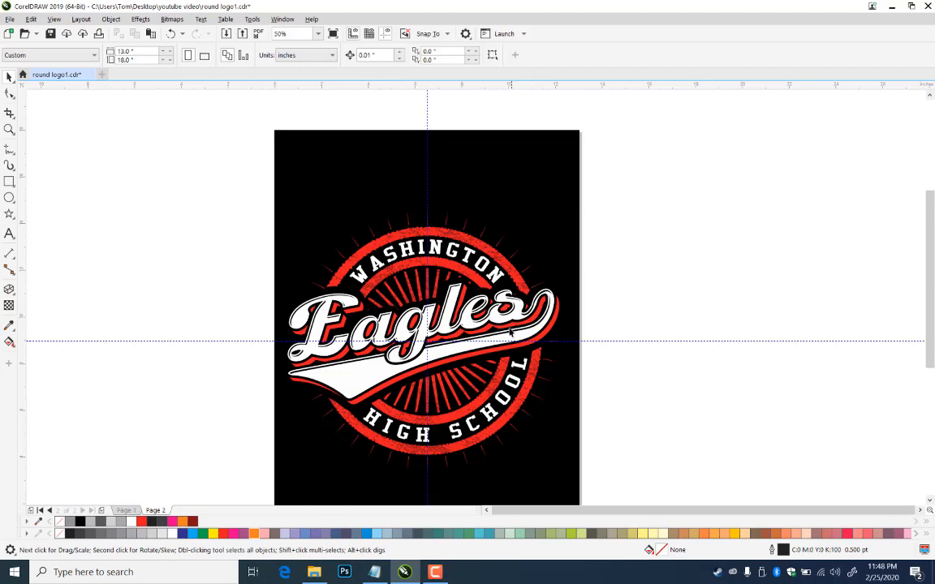
- Examine the Eagles lettering and its red shadow up close, checking how they are grouped
left_click(8, 129)
left_click_drag(258, 234, 584, 439)
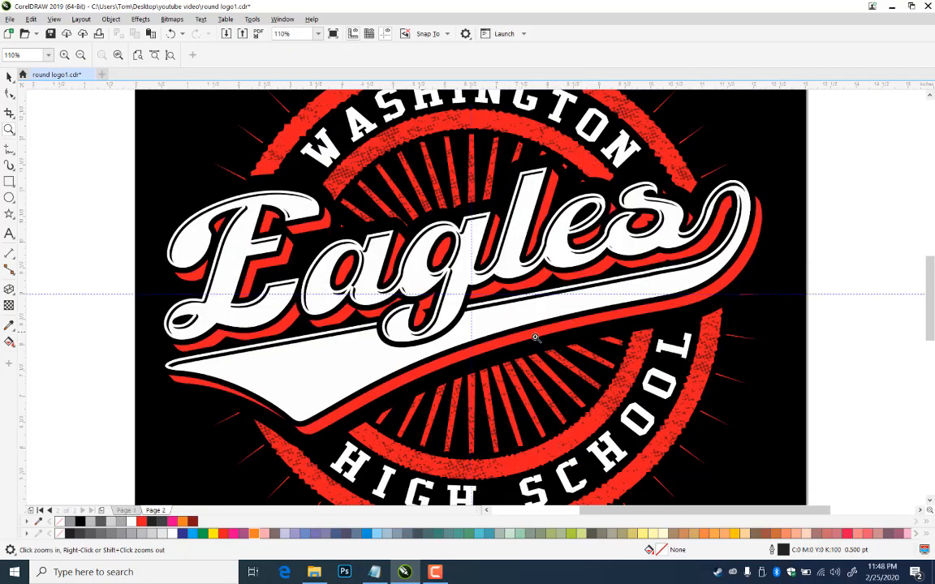
left_click(8, 78)
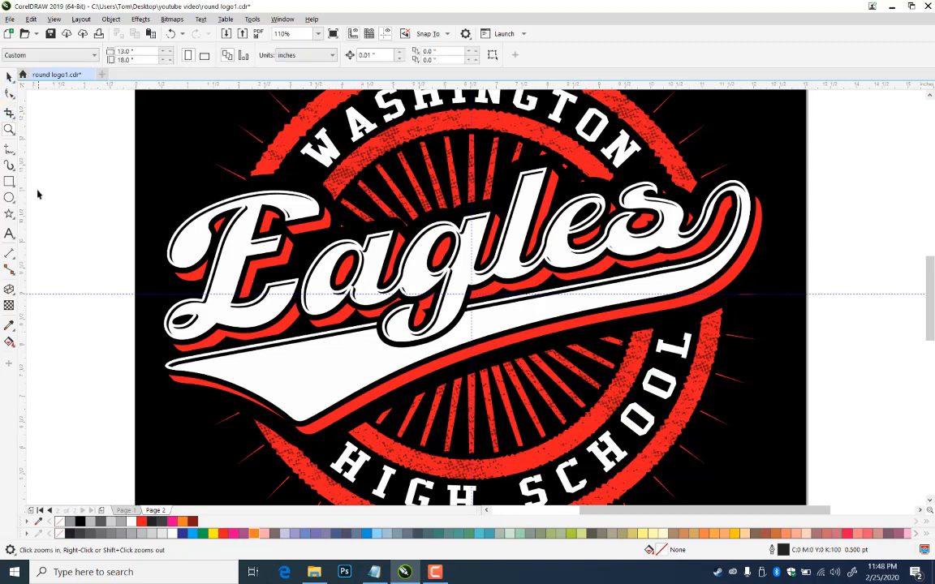
left_click(275, 330)
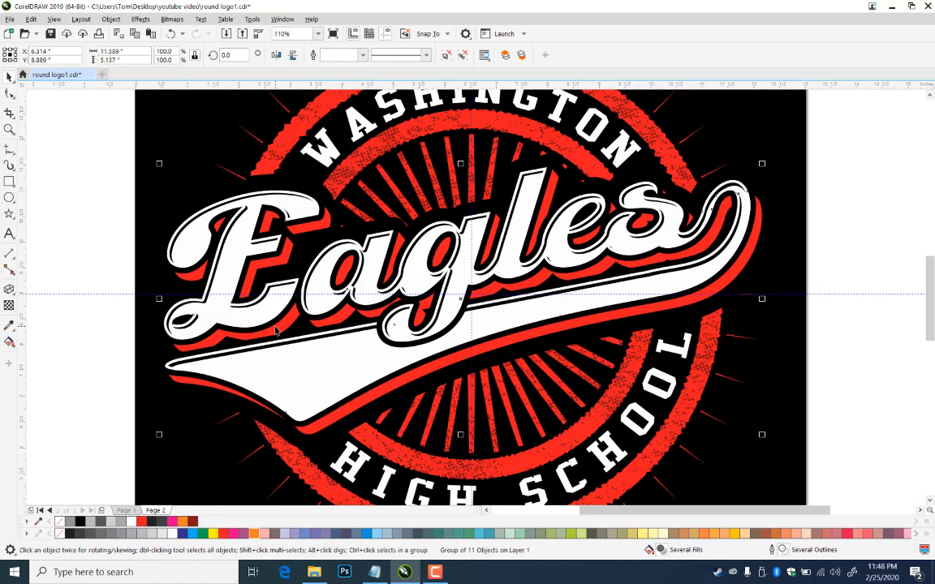
left_click(69, 346)
left_click(353, 409)
left_click(99, 371)
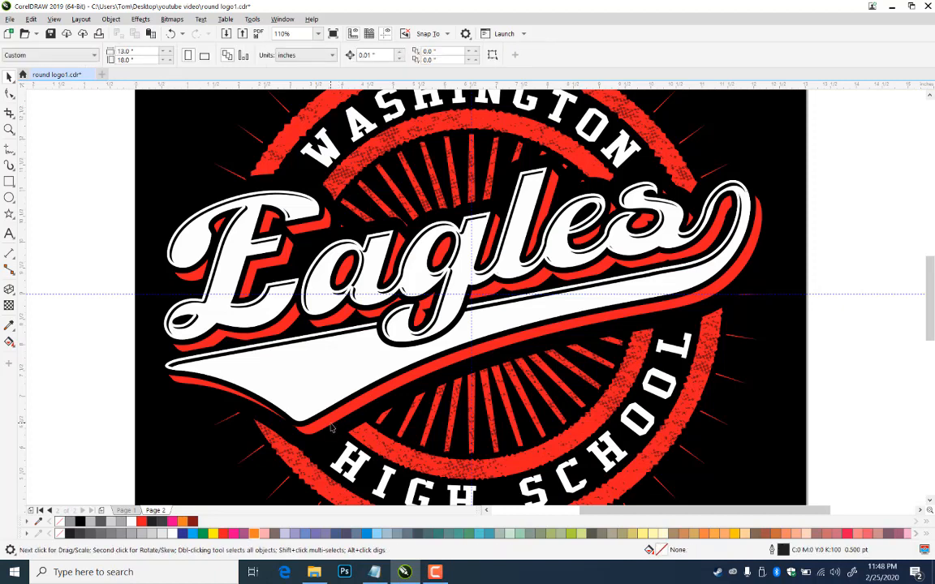
- Place a copy of the Eagles lettering group on the blank area beside the page and ungroup it
left_click(331, 428)
left_click(92, 391)
left_click(324, 428)
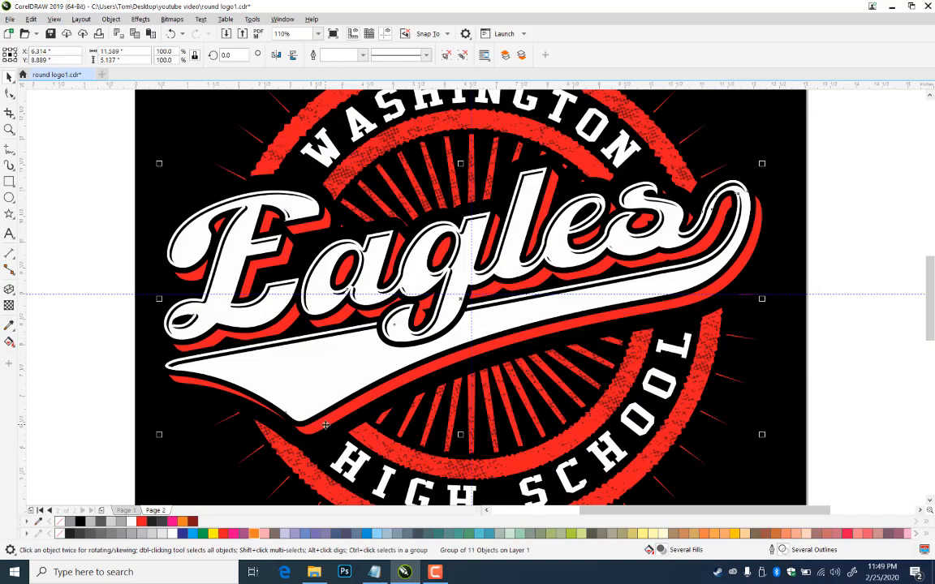
left_click_drag(324, 425, 545, 374)
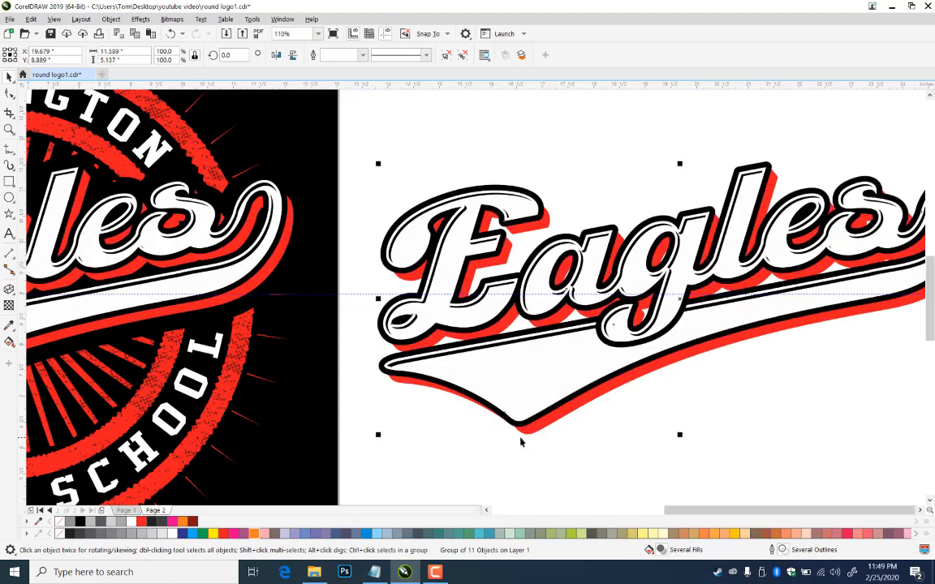
left_click_drag(737, 428, 624, 440)
left_click(643, 424)
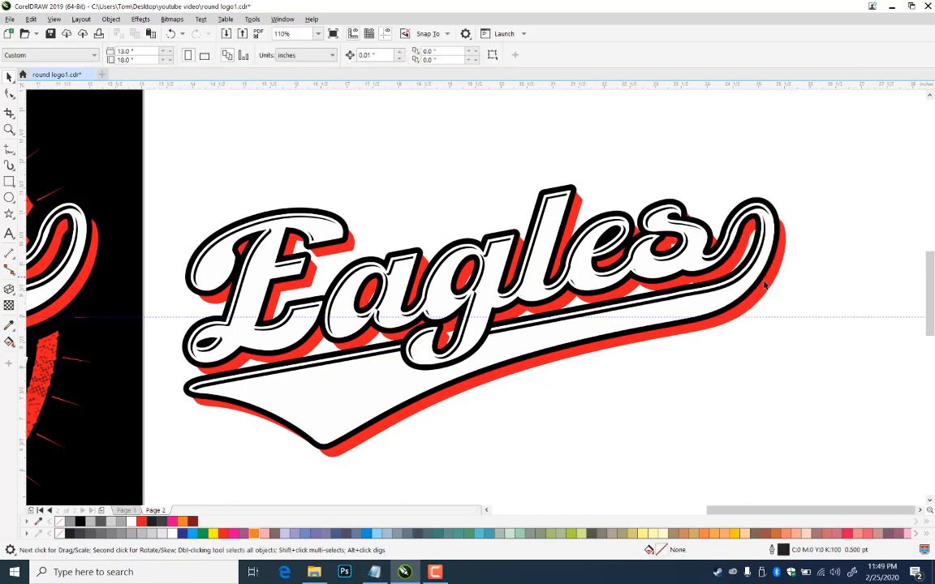
left_click(764, 288)
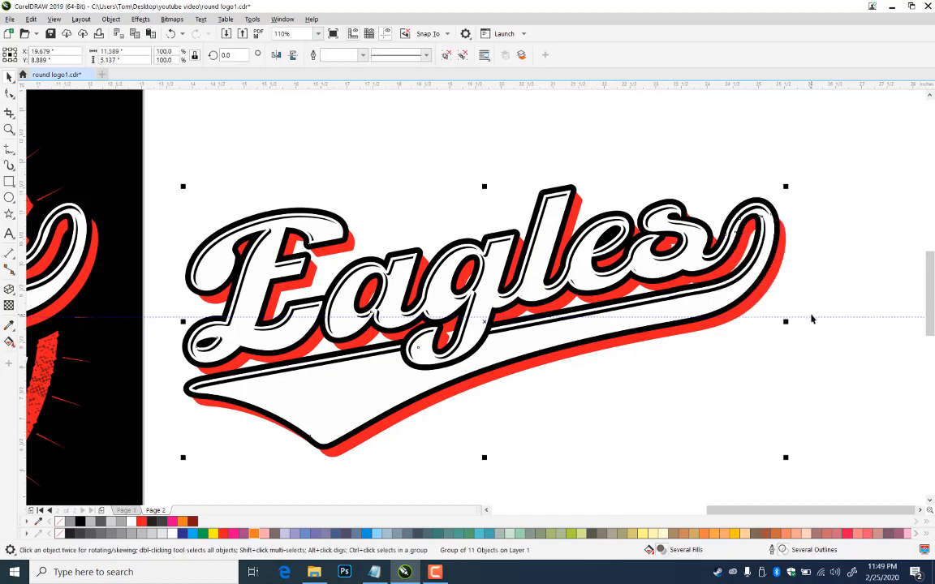
key("ctrl+u")
left_click(812, 319)
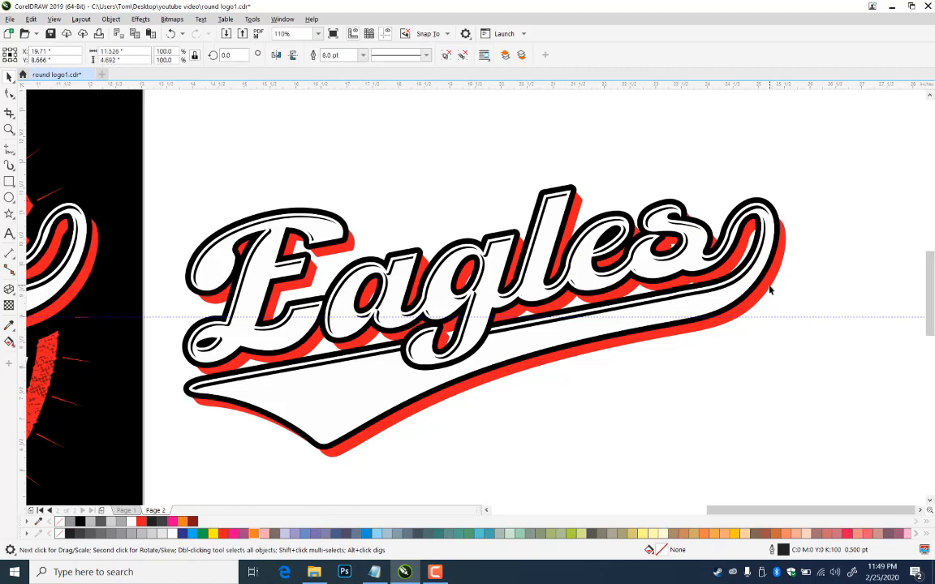
- Try moving the red tail shadow away from the copied lettering, and undo the move
left_click(771, 292)
left_click_drag(771, 292, 795, 313)
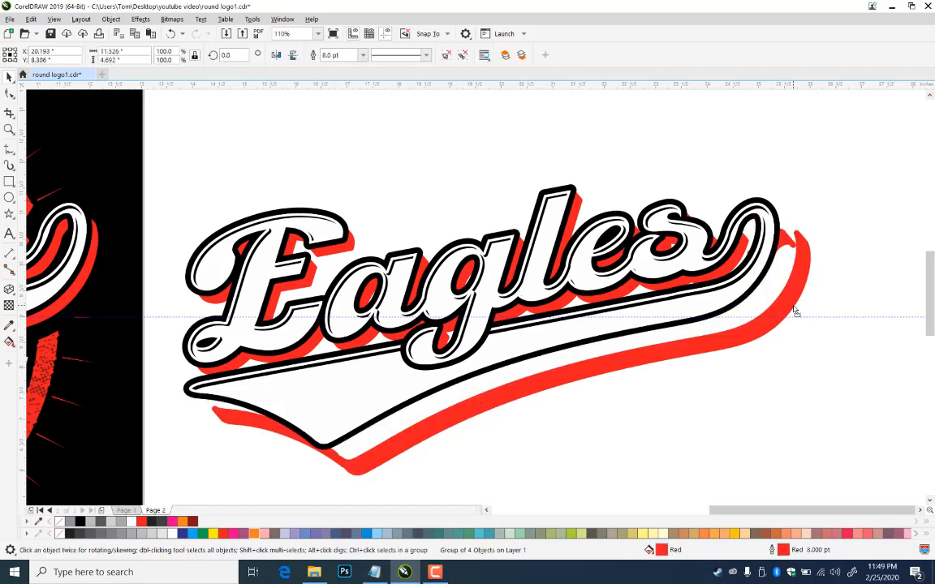
key("ctrl+z")
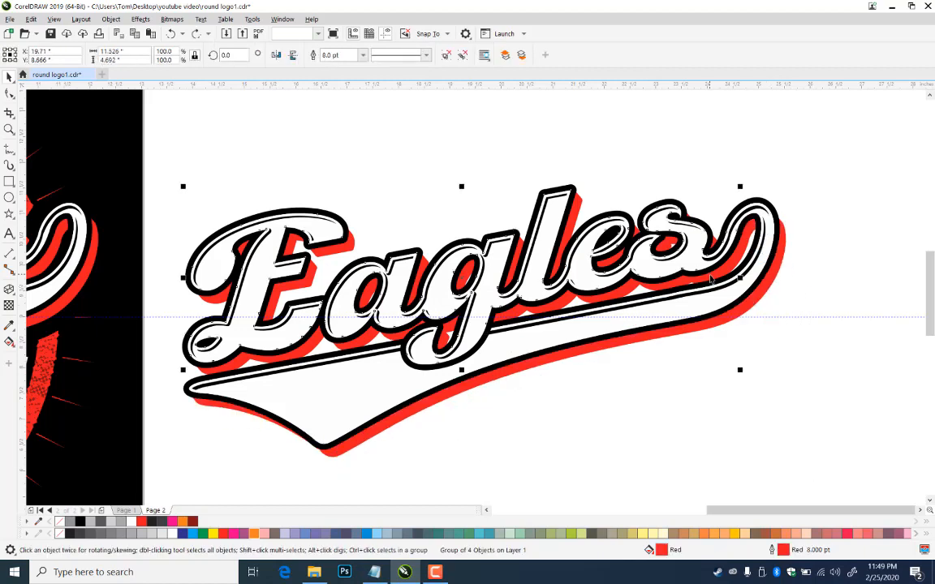
- Delete the white letter shapes and the thick black letter outline from the copied Eagles lettering
left_click(638, 252)
left_click(695, 266)
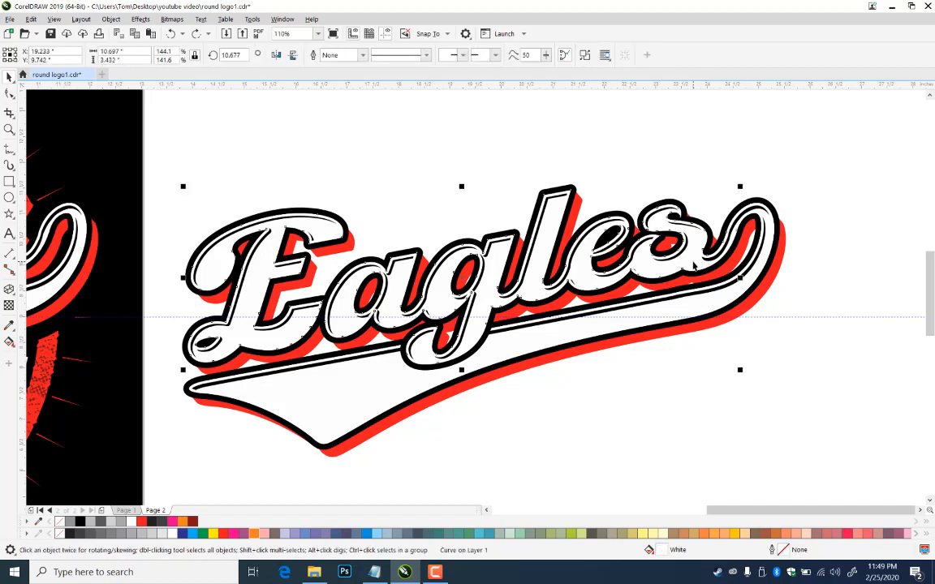
left_click(730, 276)
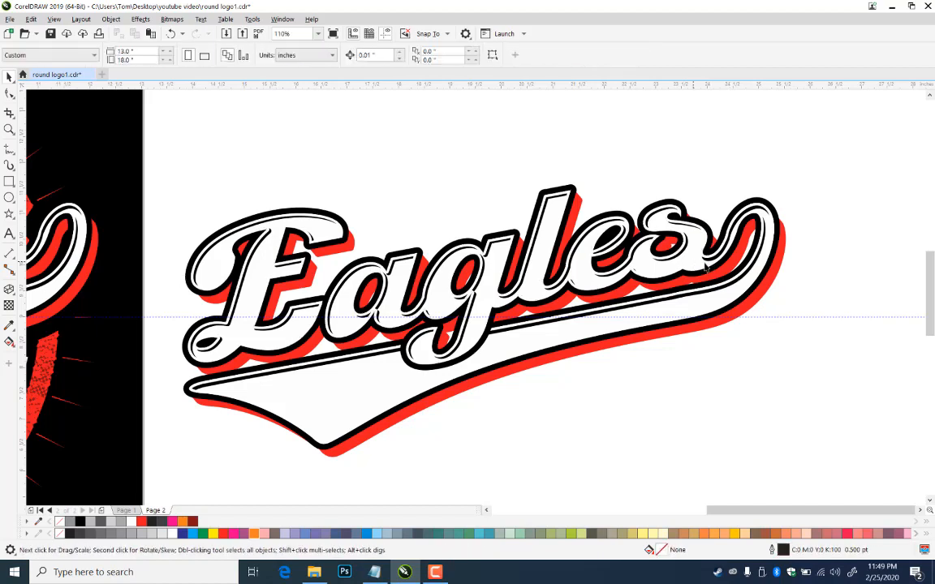
left_click(729, 272)
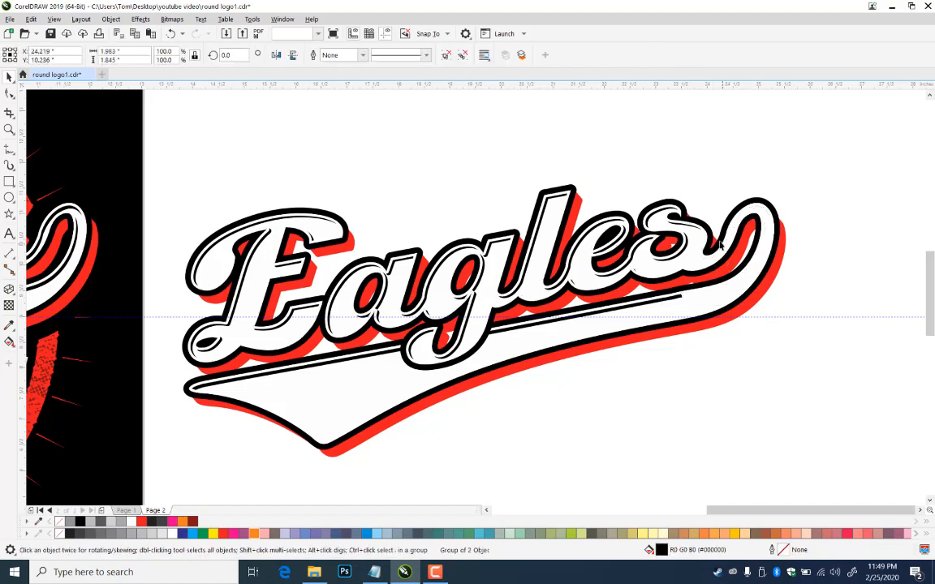
left_click(726, 262)
key("Delete")
key("ctrl+z")
- Delete the tail's black outline and the remaining black inner lines from the copied lettering, and save the drawing
left_click(742, 231)
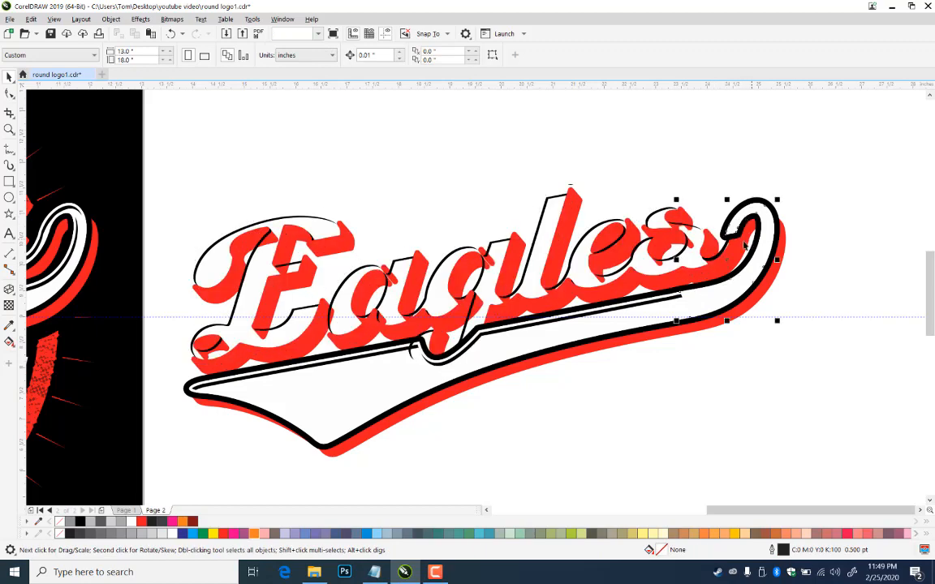
key("Delete")
left_click(751, 227)
key("Delete")
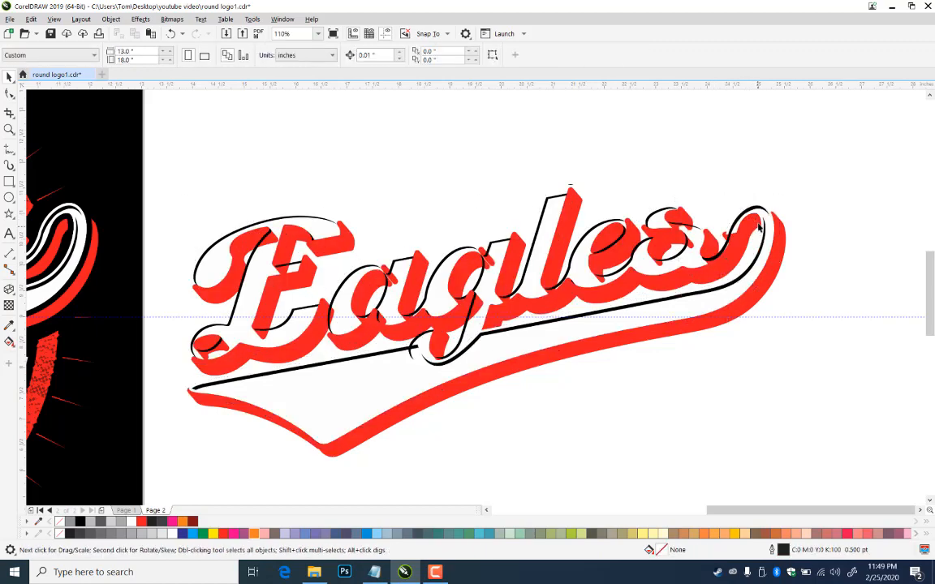
left_click(760, 216)
key("Delete")
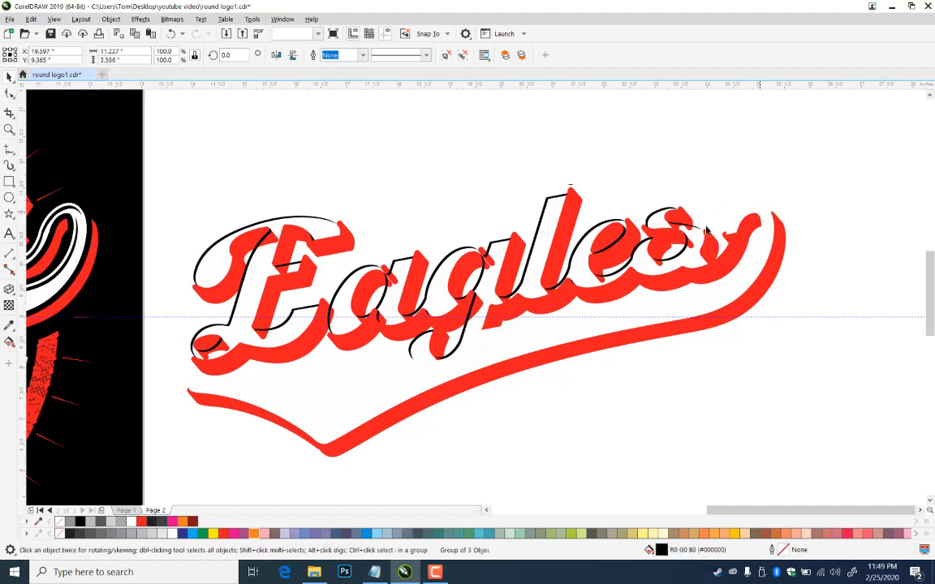
left_click(663, 214)
key("Delete")
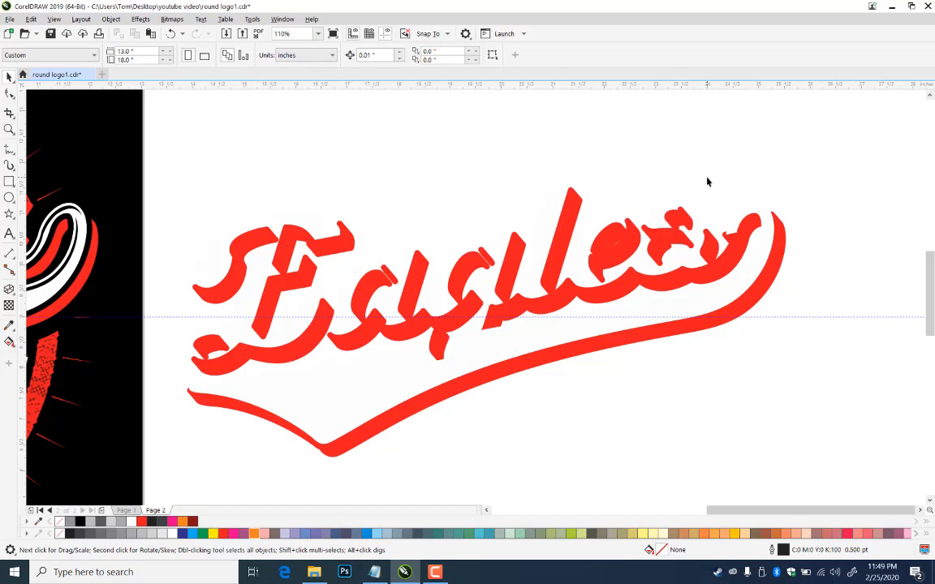
key("ctrl+s")
- Separate the remaining shadow groups into individual objects, convert their outlines to objects, and save the drawing
left_click_drag(661, 225, 168, 478)
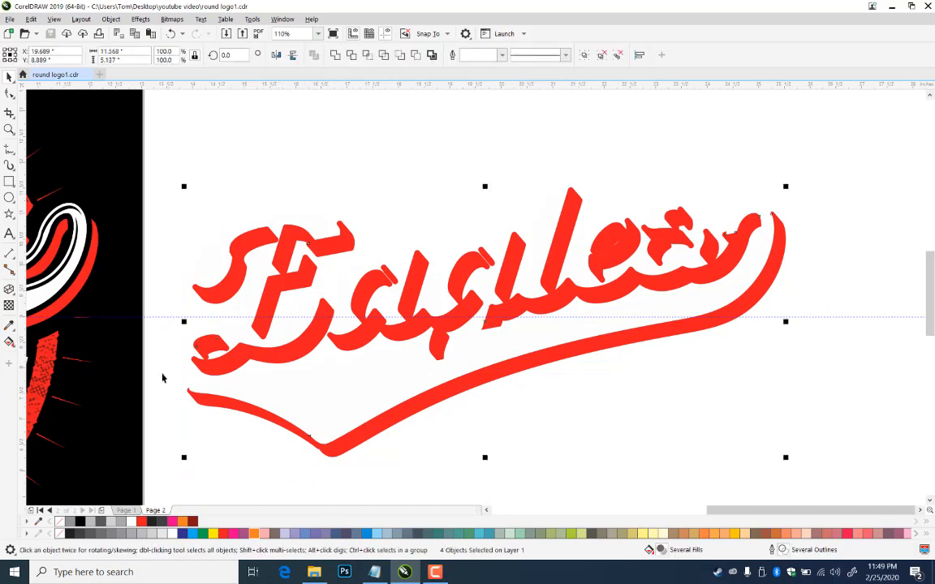
left_click(111, 20)
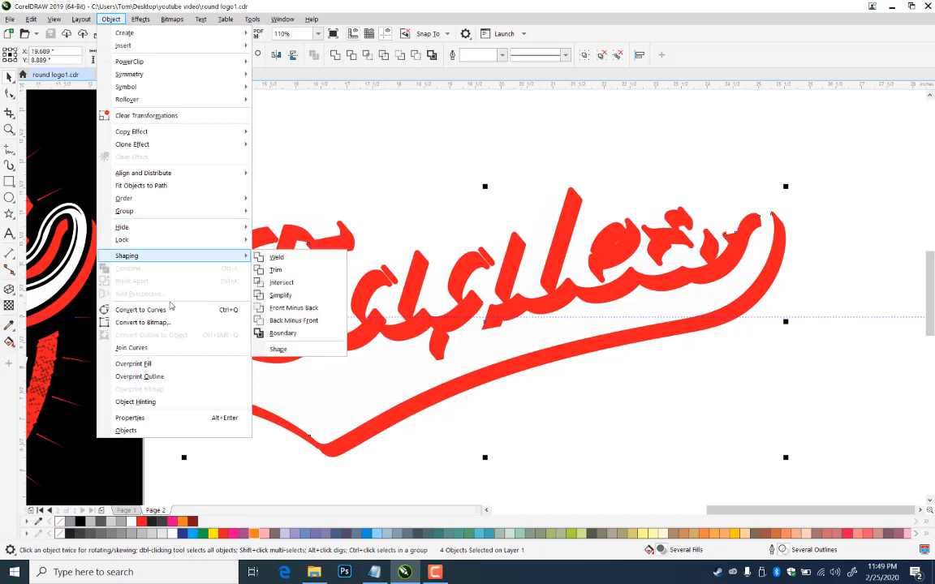
left_click(288, 123)
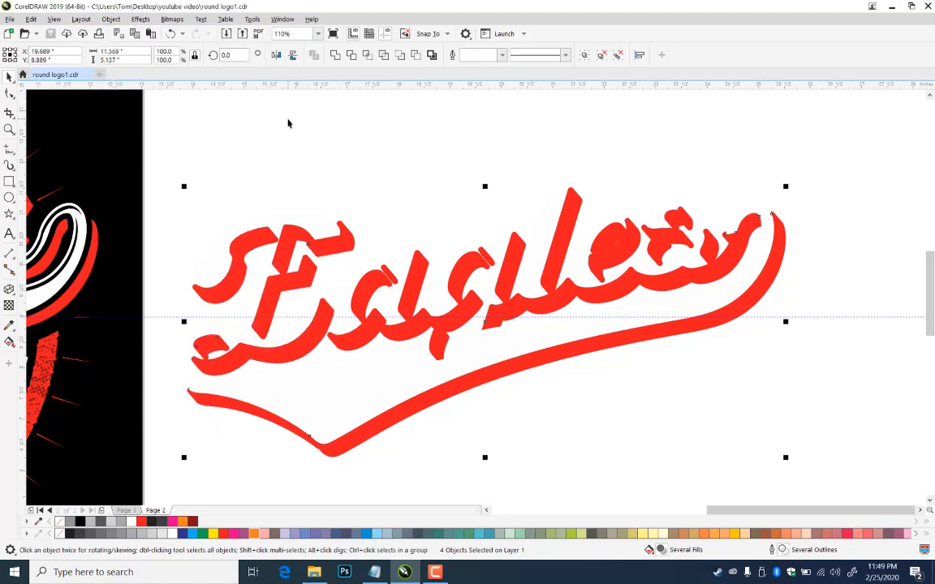
key("ctrl+k")
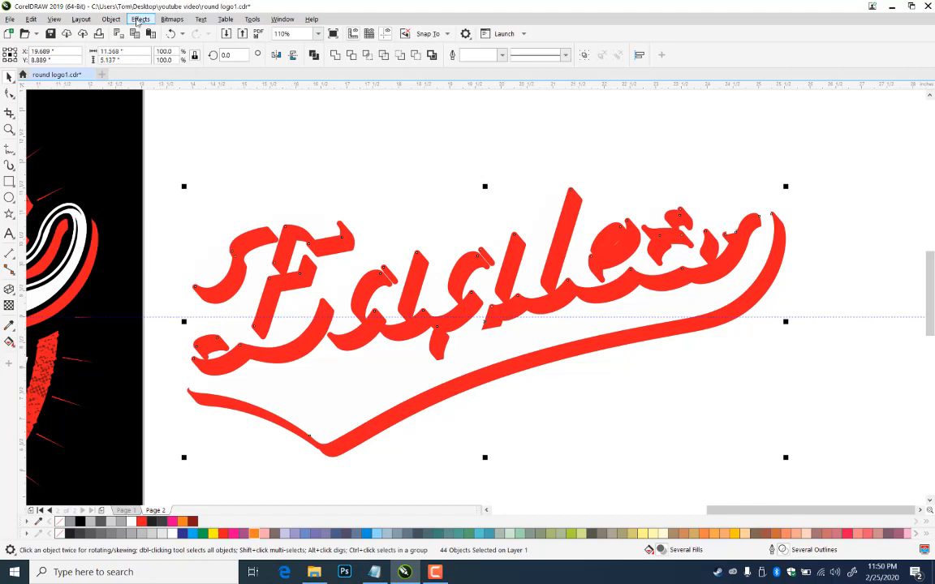
left_click(110, 19)
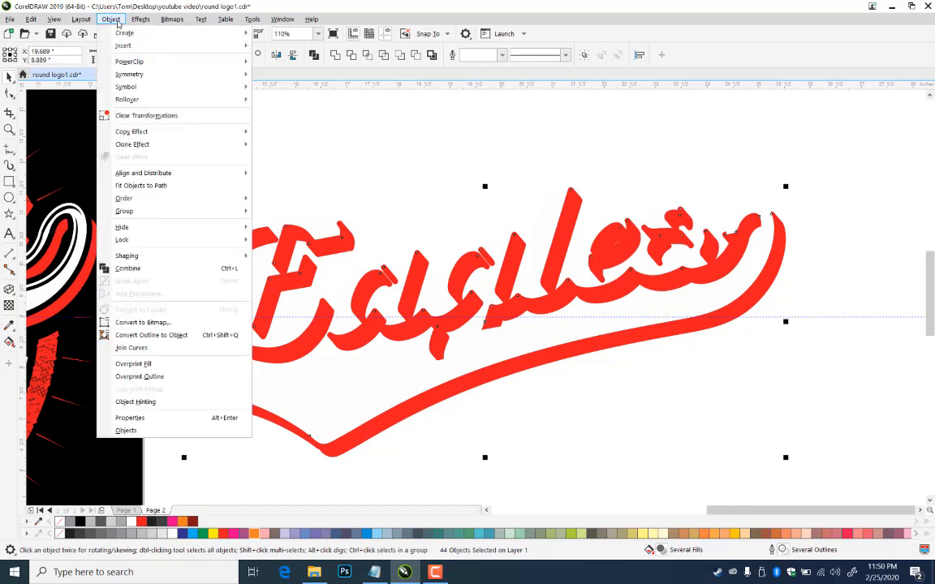
left_click(150, 335)
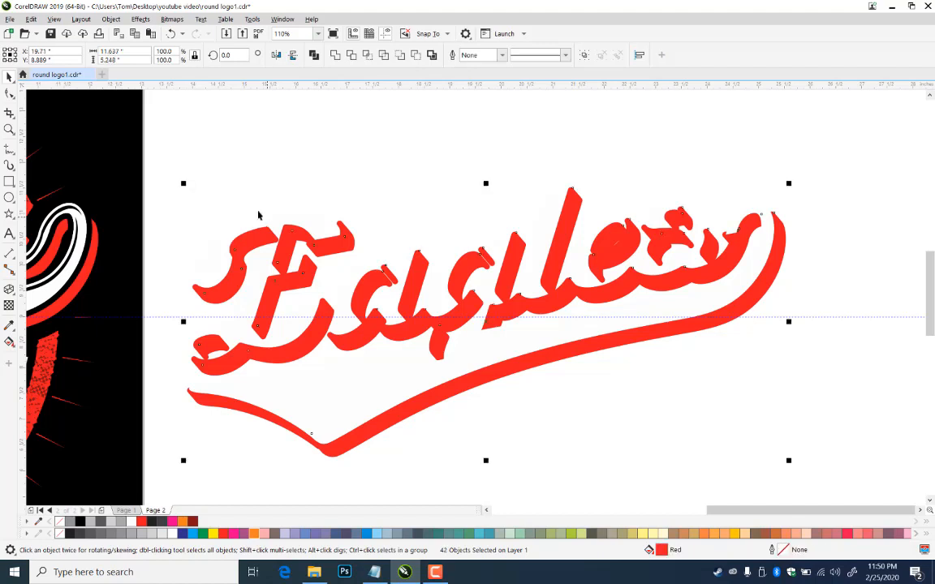
left_click(268, 203)
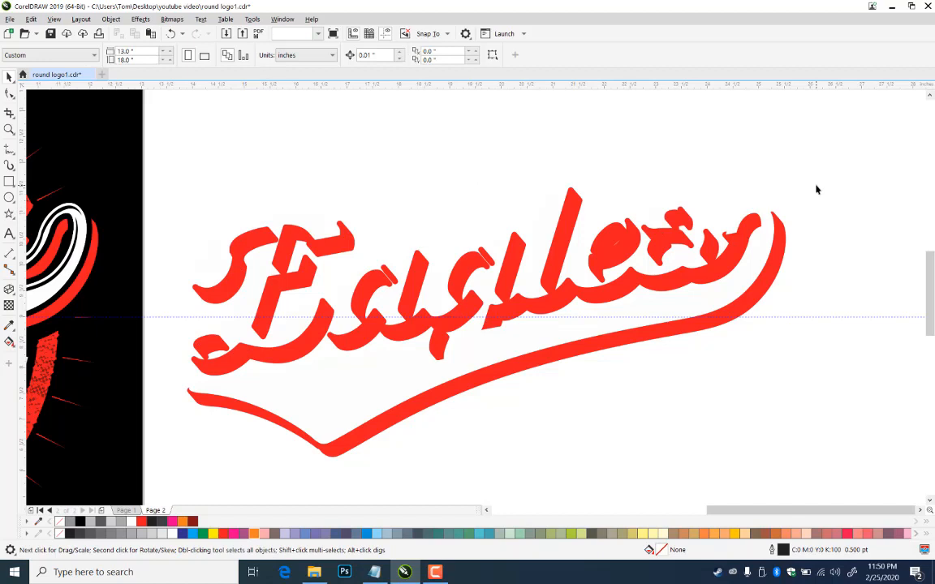
key("ctrl+s")
- In Wireframe view, delete the leftover white letter and tail curves hidden behind the copied red shadow
left_click_drag(824, 142, 160, 477)
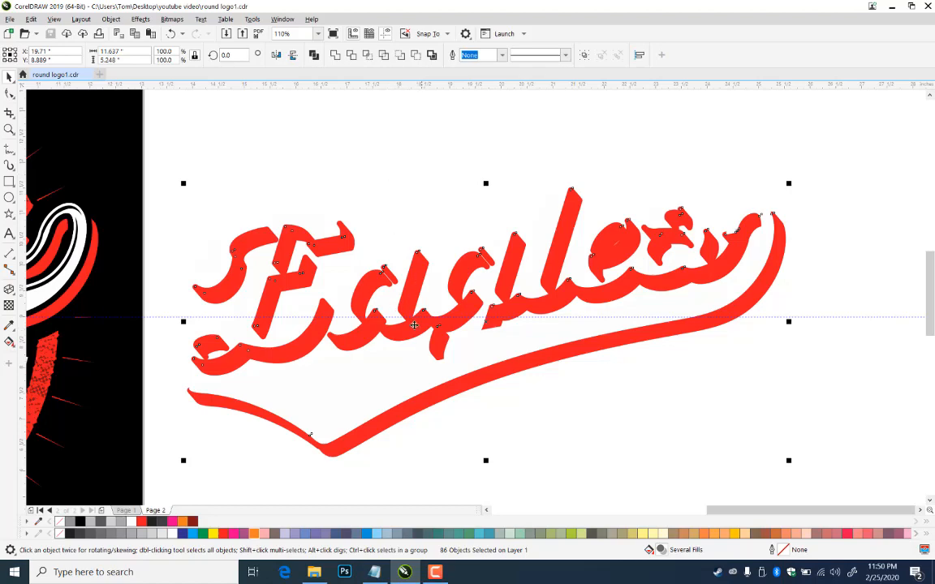
key("alt+v")
key("w")
key("z")
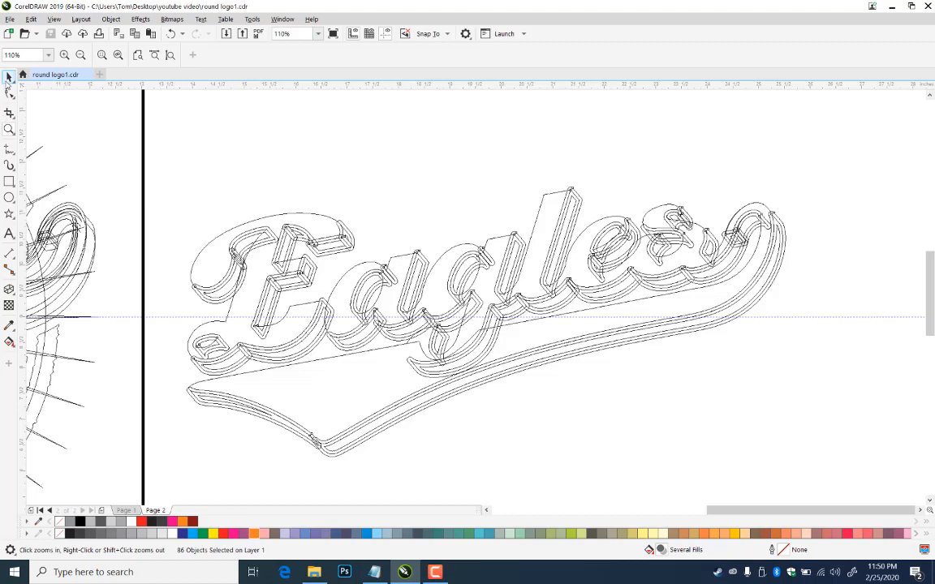
left_click(7, 75)
left_click(541, 208)
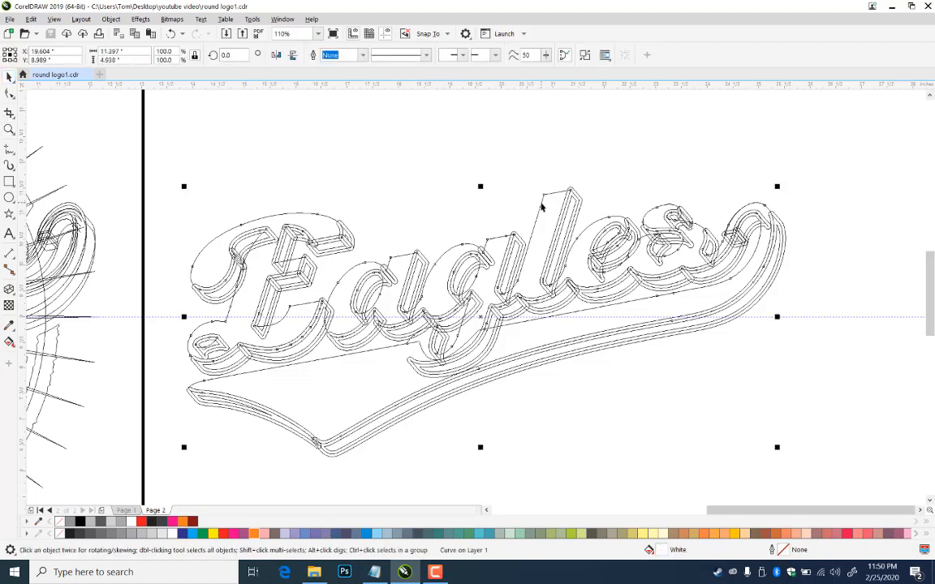
key("Delete")
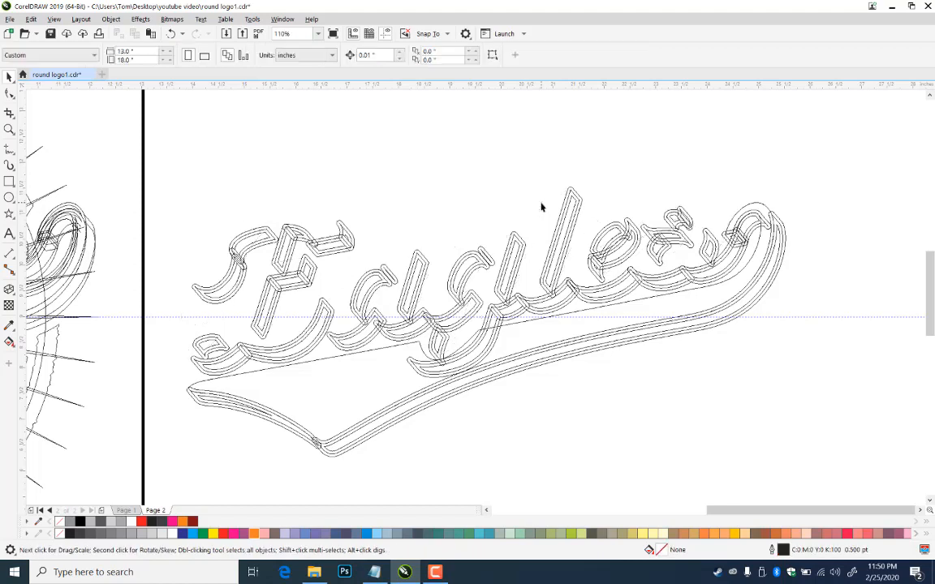
left_click(717, 286)
key("Delete")
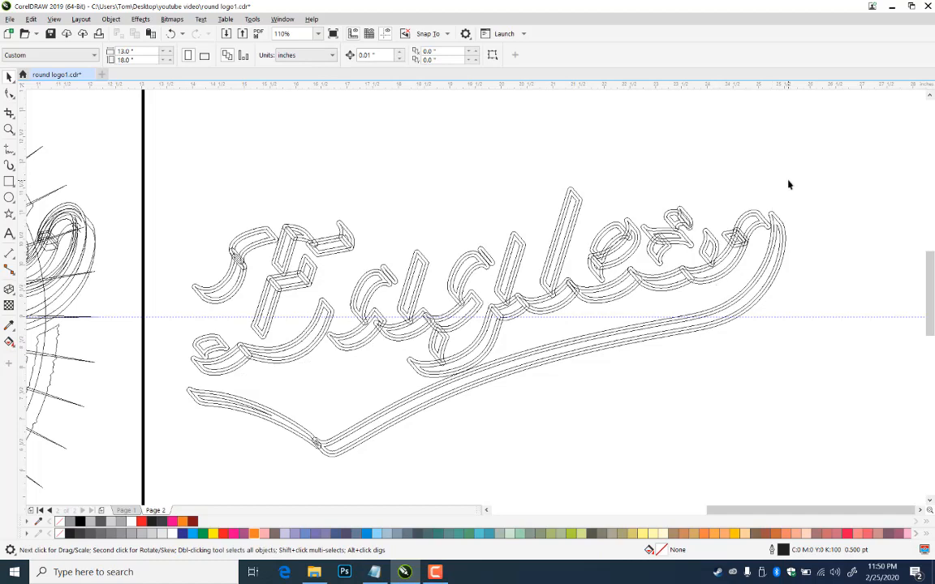
- Return the display to Enhanced view and save the drawing
key("alt+v")
key("e")
key("z")
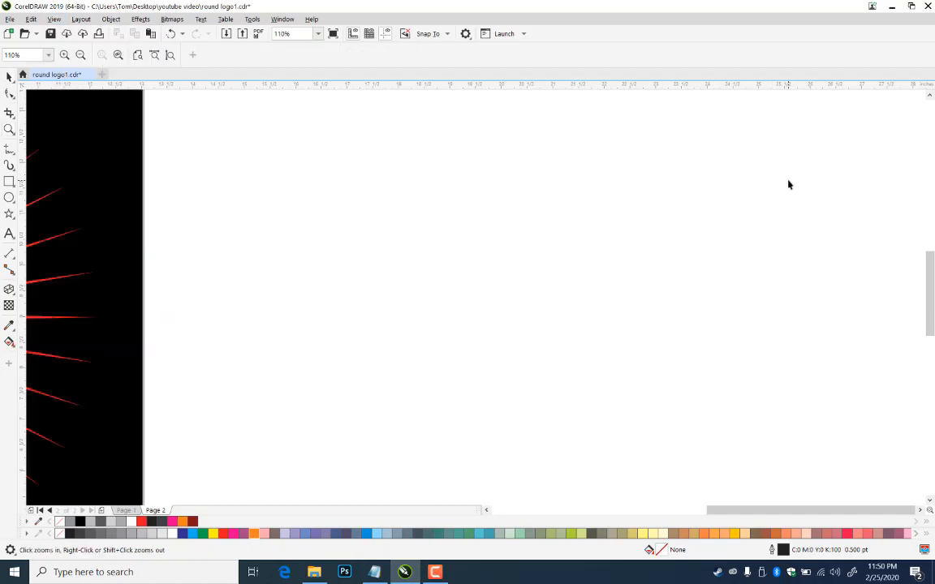
left_click(9, 76)
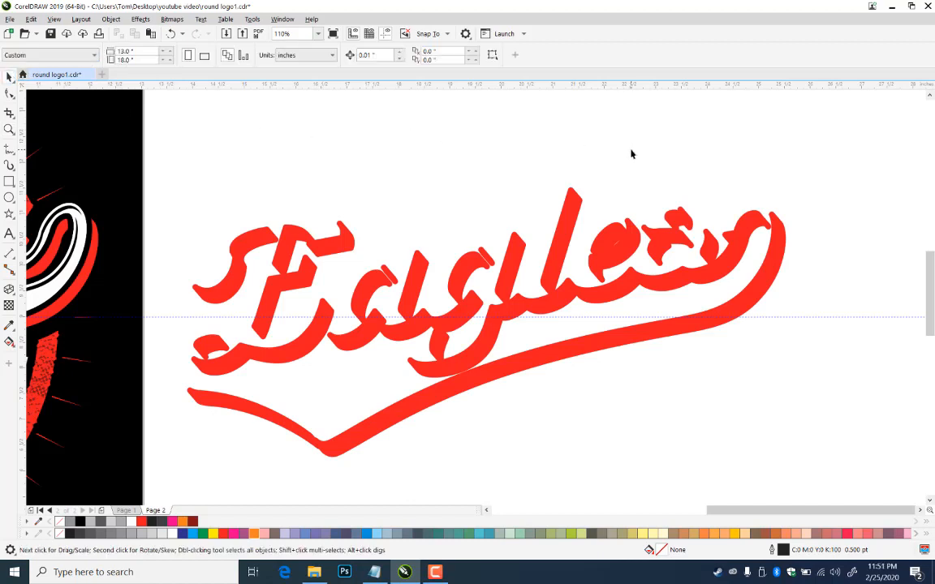
key("ctrl+s")
- Weld all the red shadow pieces beside the page into one curve and check its outline in Wireframe view
left_click_drag(810, 144, 194, 468)
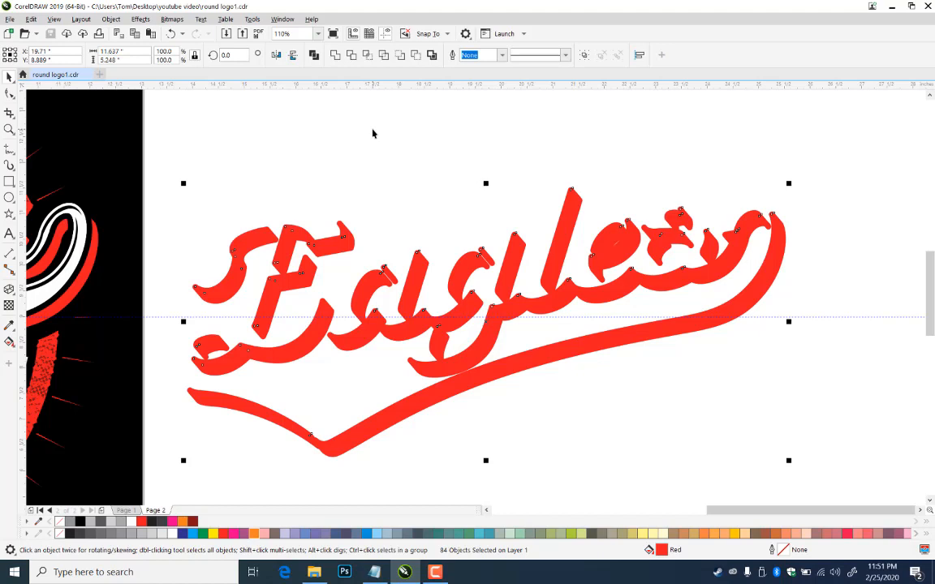
left_click(295, 54)
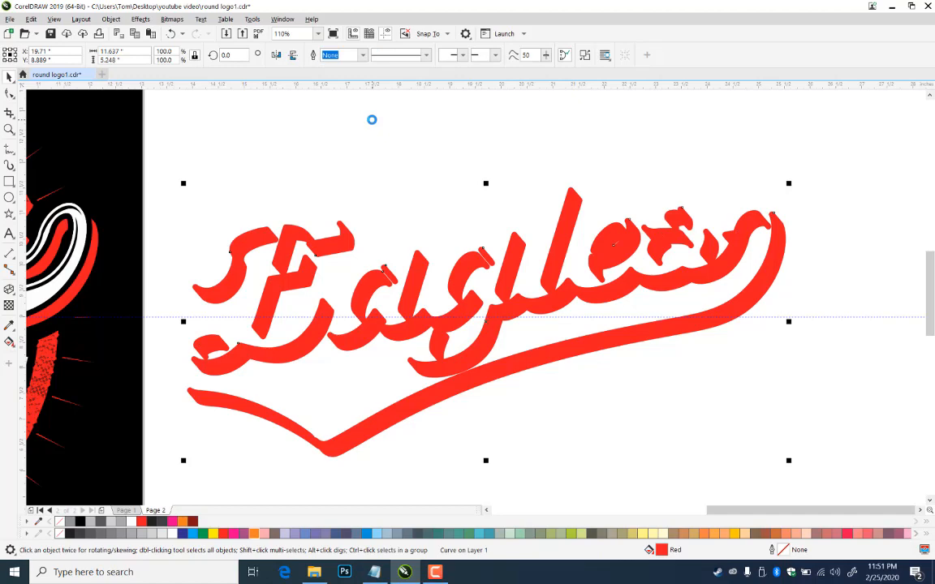
key("z")
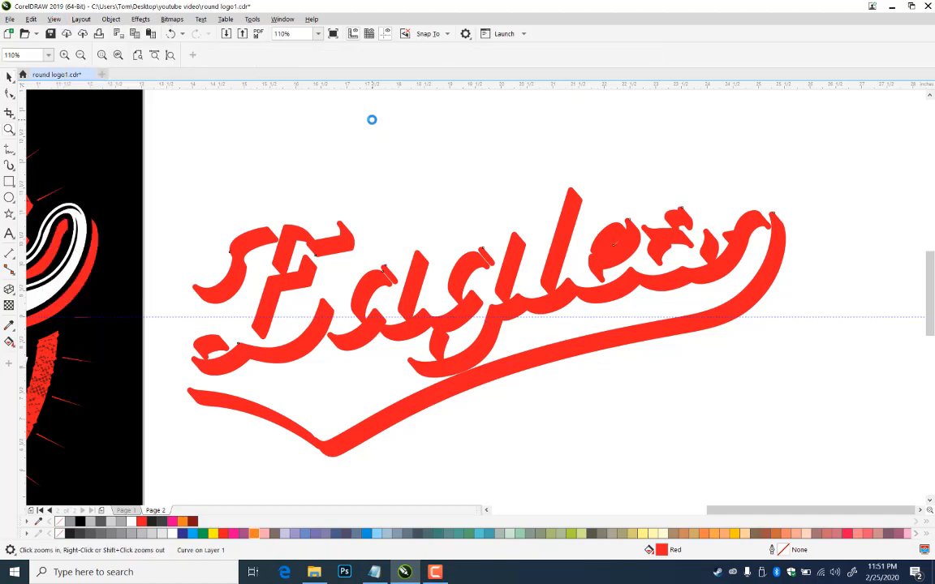
key("alt+v")
key("w")
key("space")
key("alt+v")
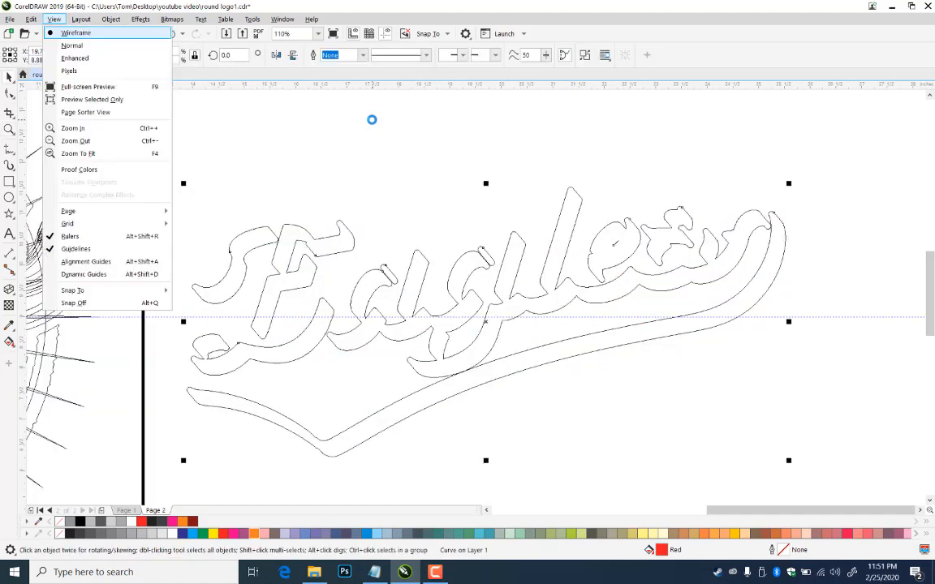
key("e")
key("space")
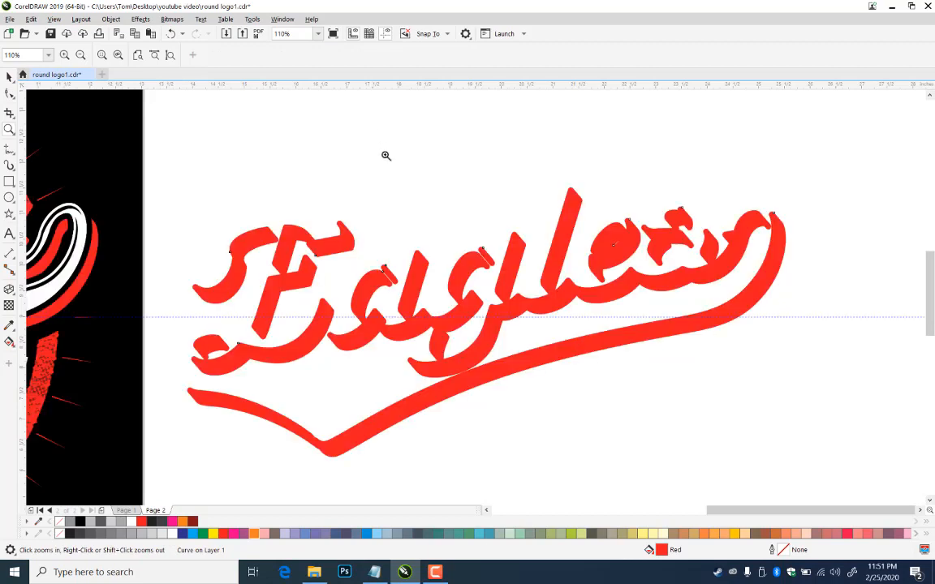
left_click(8, 75)
left_click(280, 154)
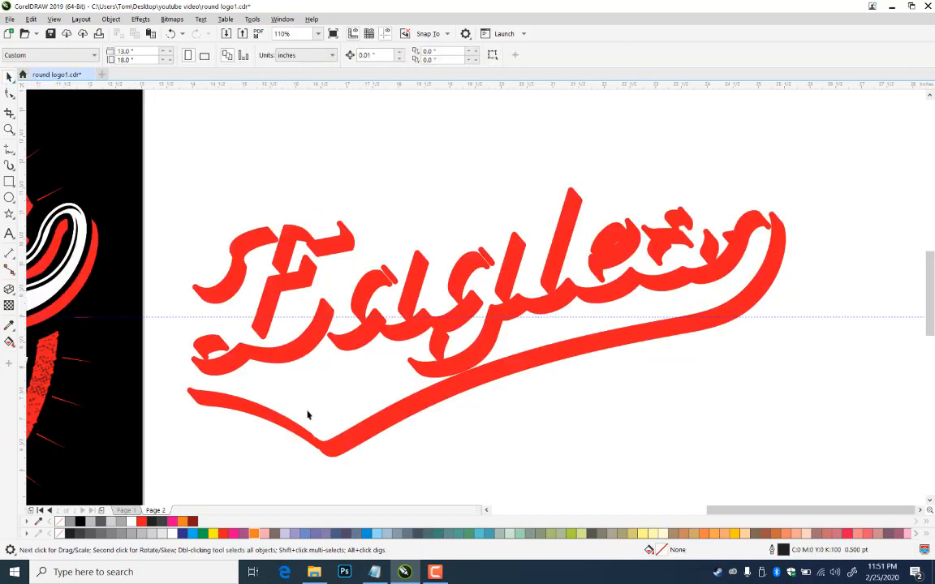
left_click(486, 510)
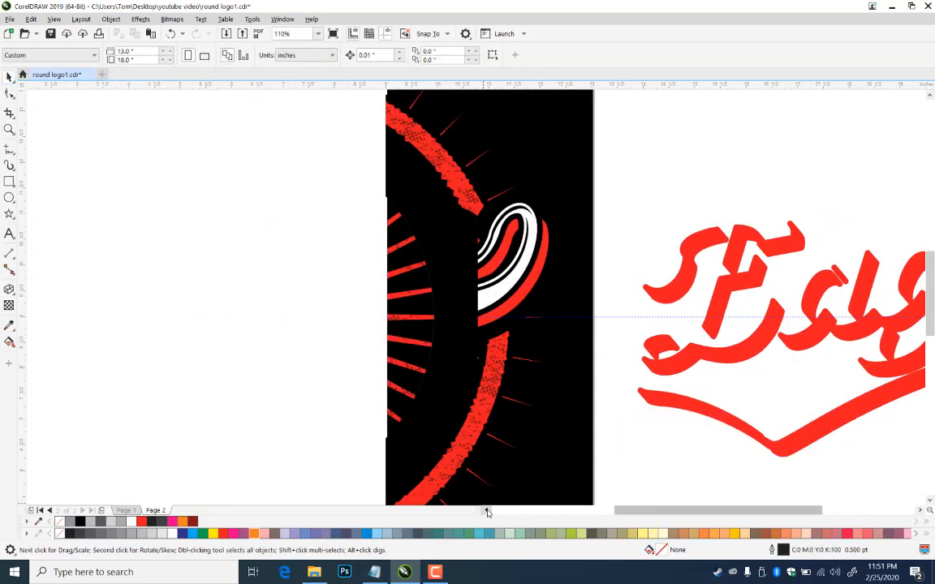
- Move the welded red shadow from beside the page onto the Eagles lettering, lined up with the existing shadow
left_click(486, 509)
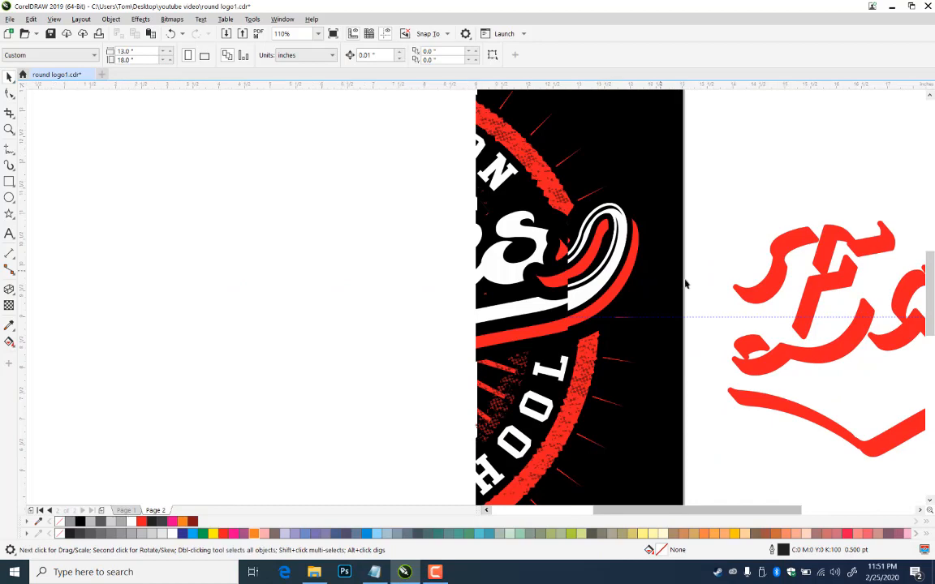
left_click(831, 355)
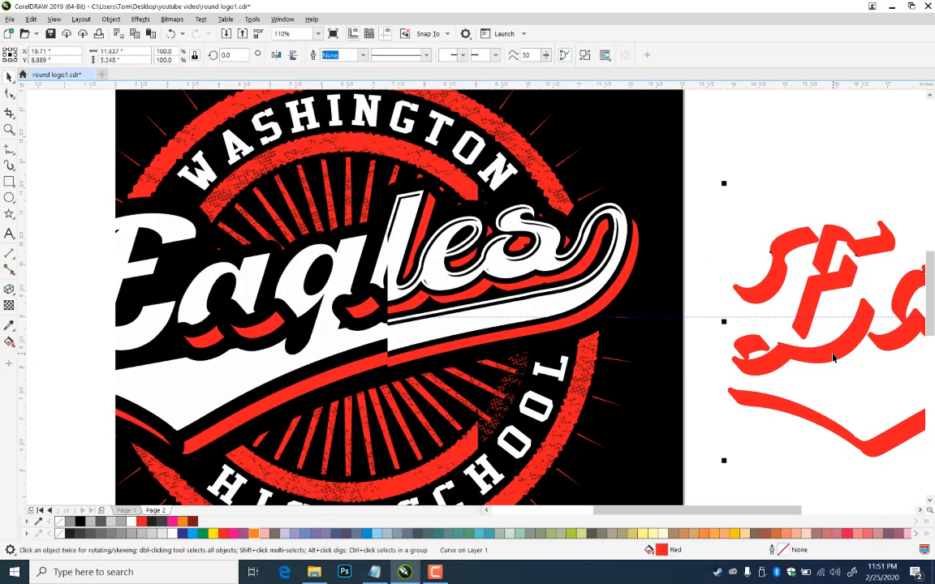
left_click_drag(831, 355, 147, 357)
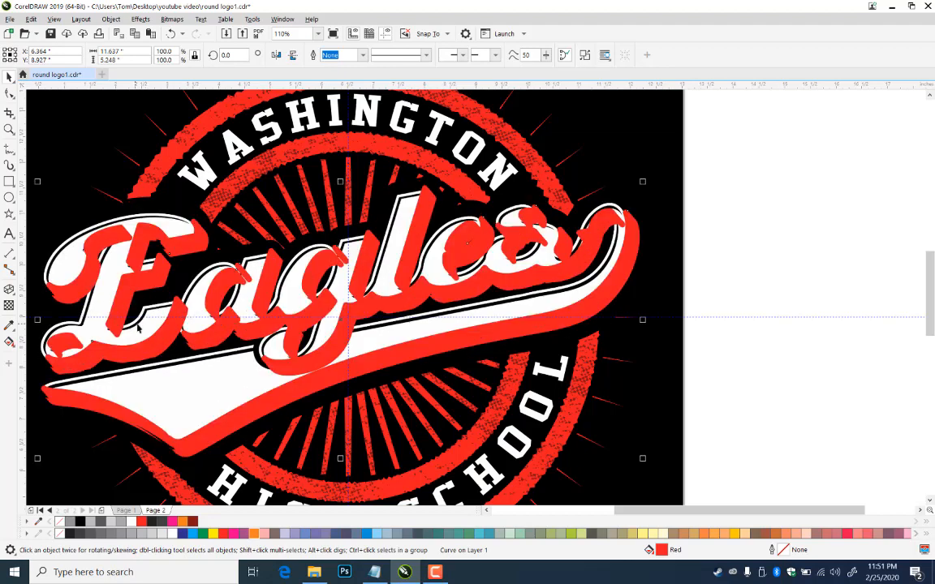
- Copy the PowerClip halftone texture from the inner red ring to the welded red lettering shadow
left_click(110, 18)
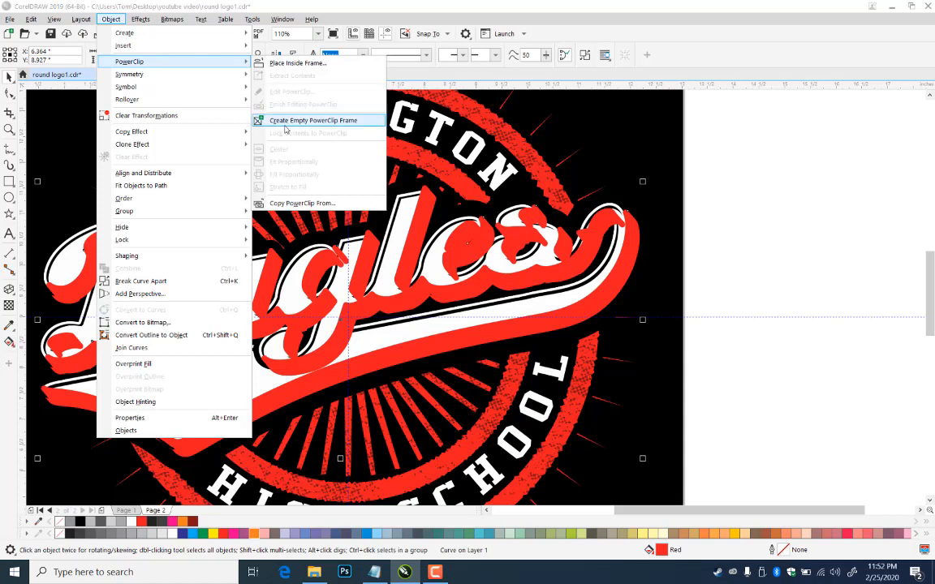
left_click(293, 203)
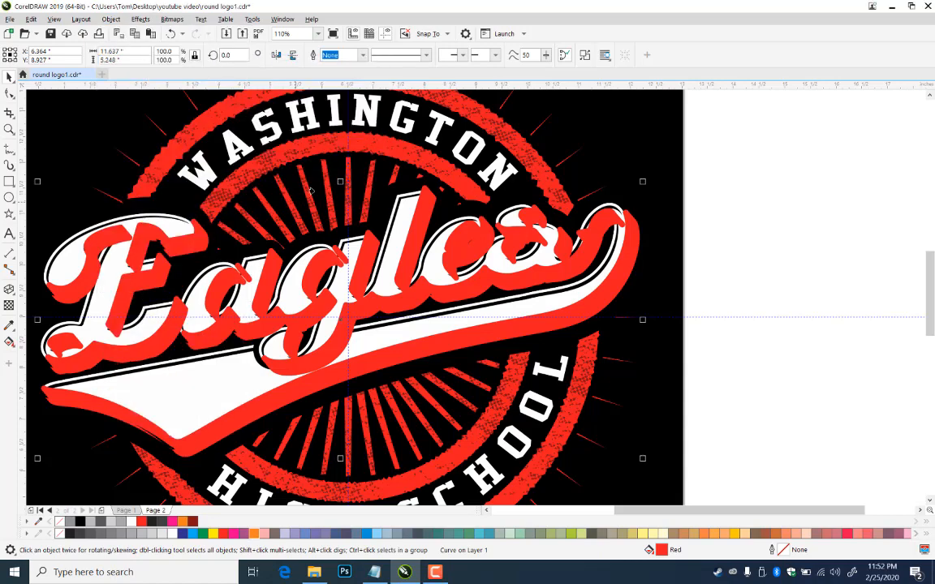
left_click(330, 146)
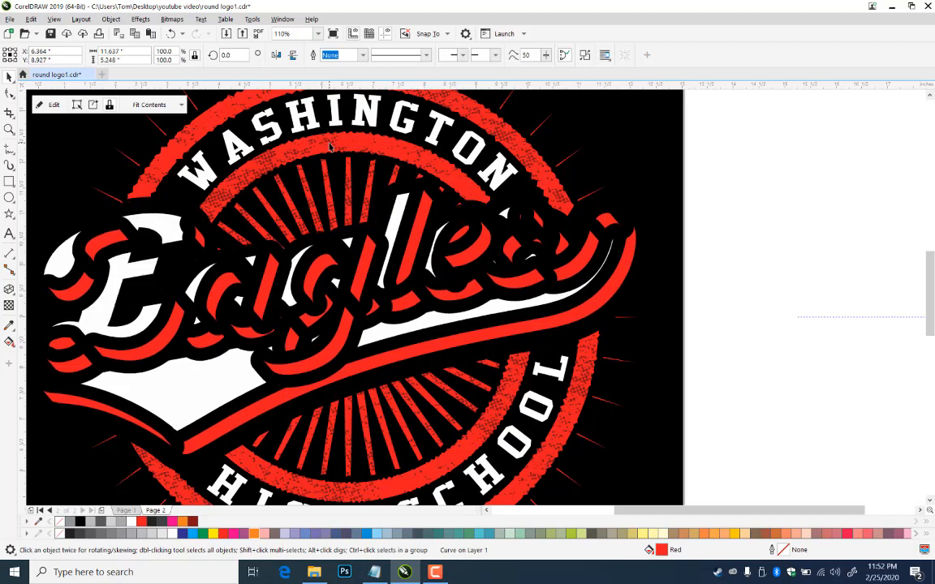
left_click(862, 251)
- Try to send the textured red shadow back behind the Eagles lettering and tail
left_click(546, 305)
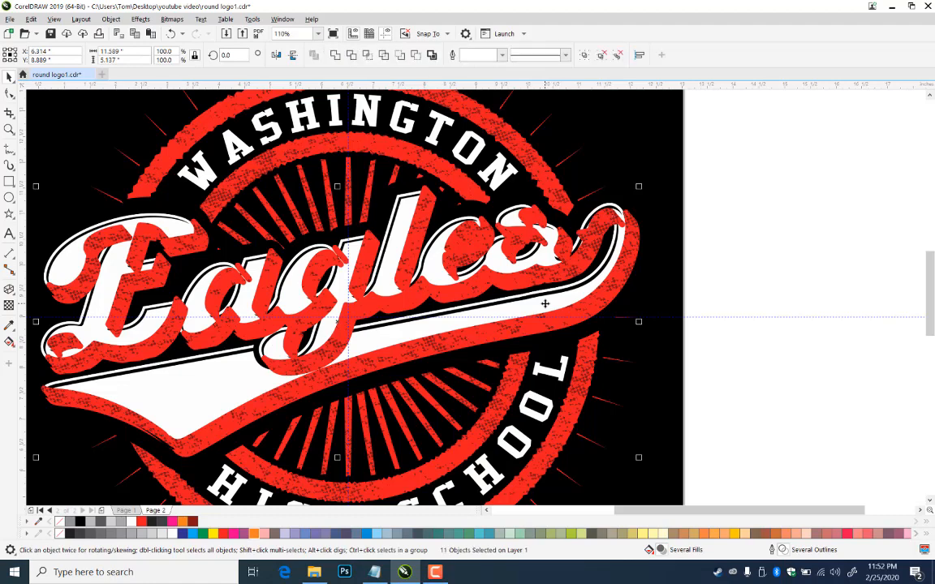
left_click(784, 278)
left_click(562, 242)
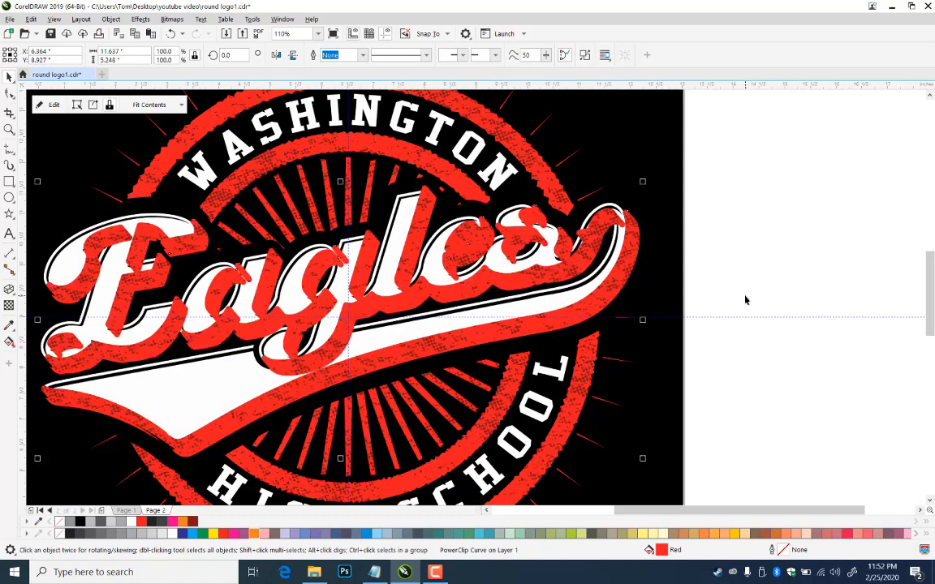
left_click(557, 299)
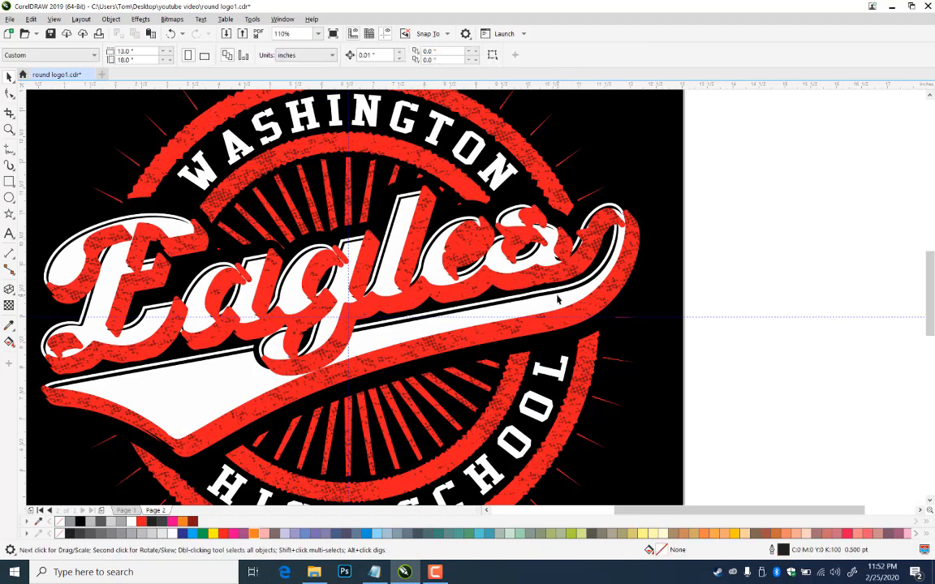
left_click(490, 316)
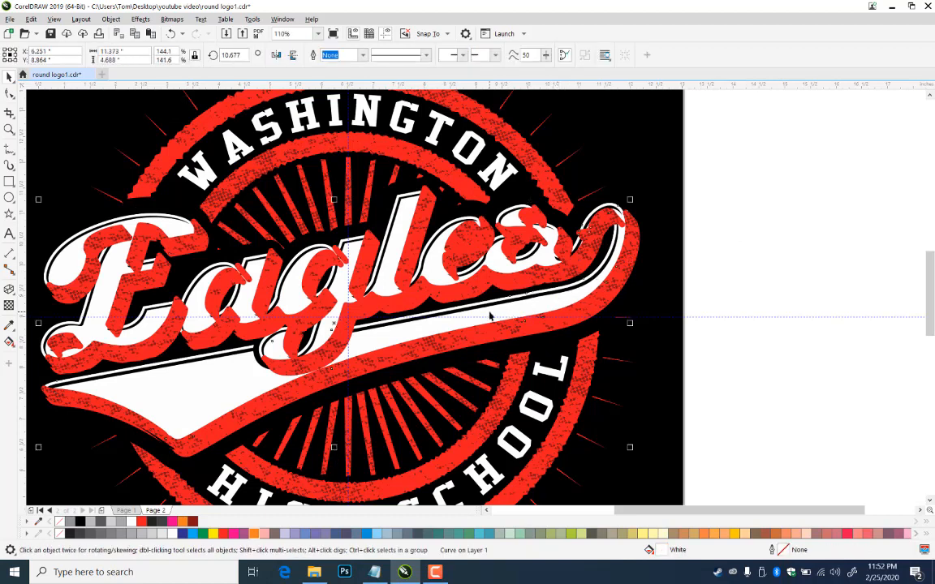
left_click(718, 271)
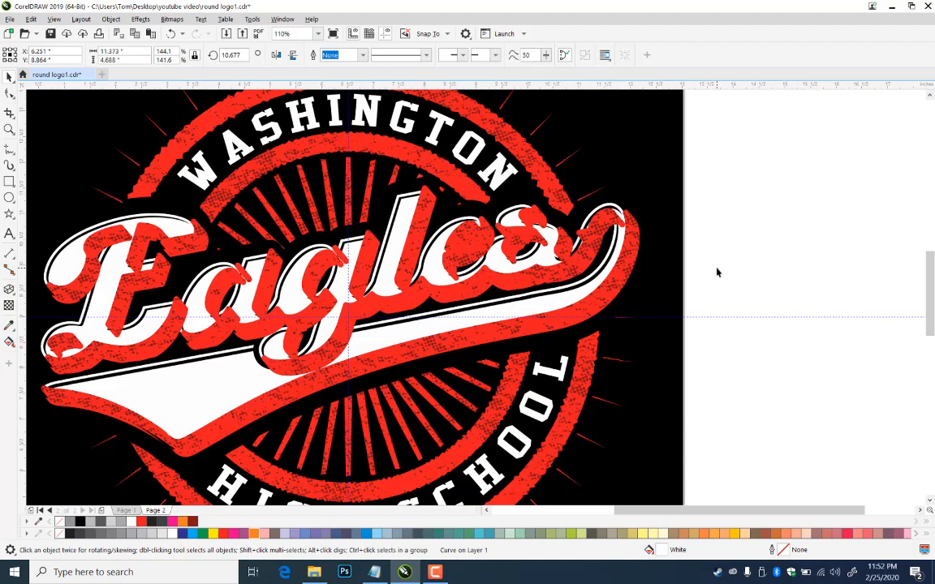
left_click(593, 308)
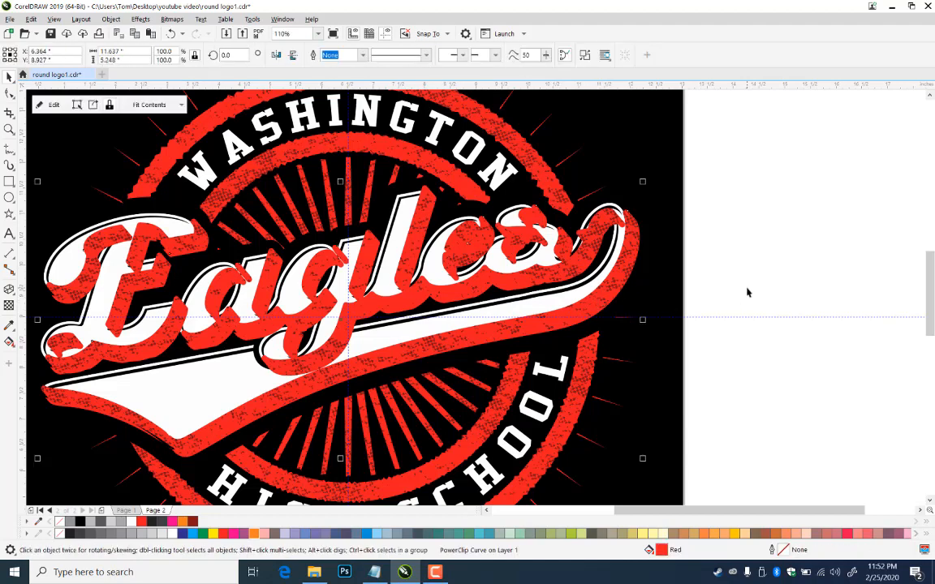
key("Delete")
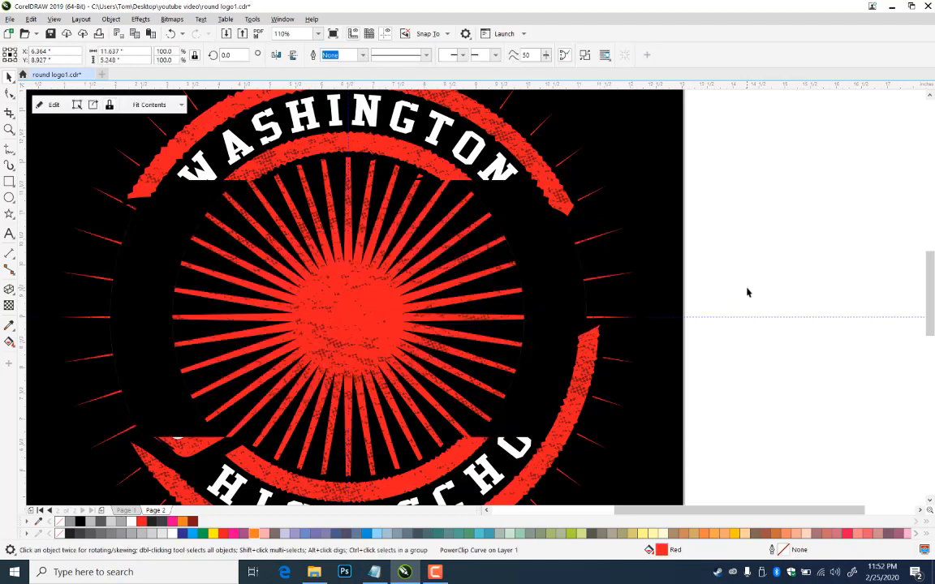
key("ctrl+z")
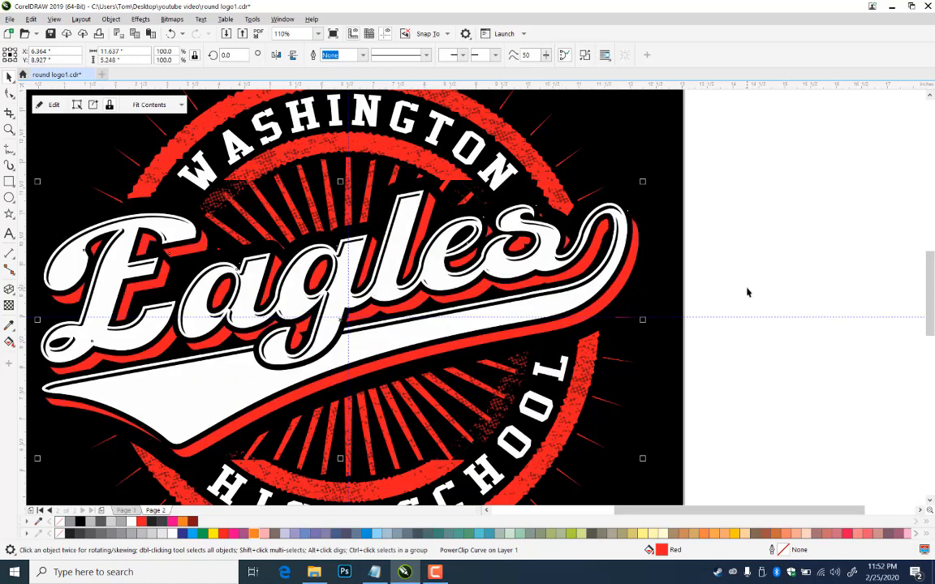
key("ctrl+z")
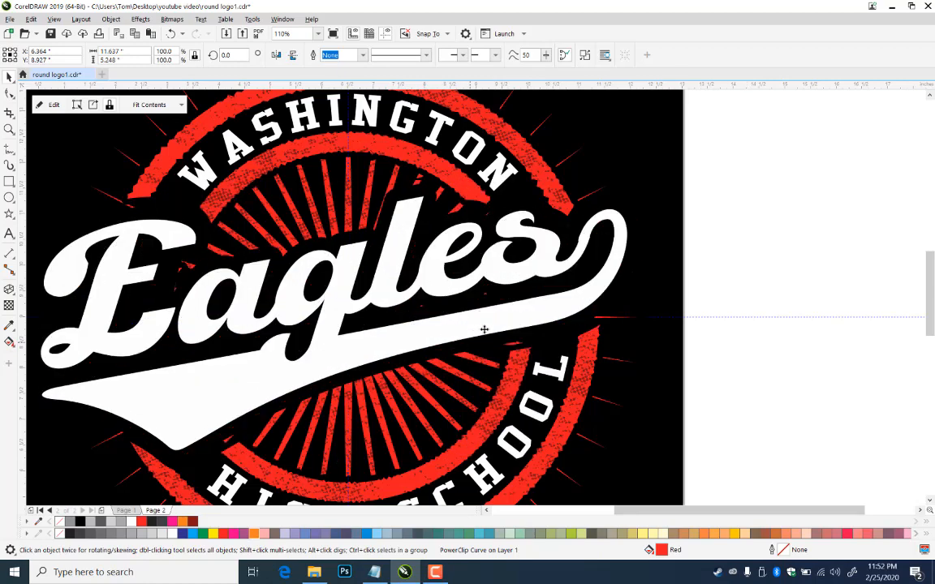
key("ctrl+shift+z")
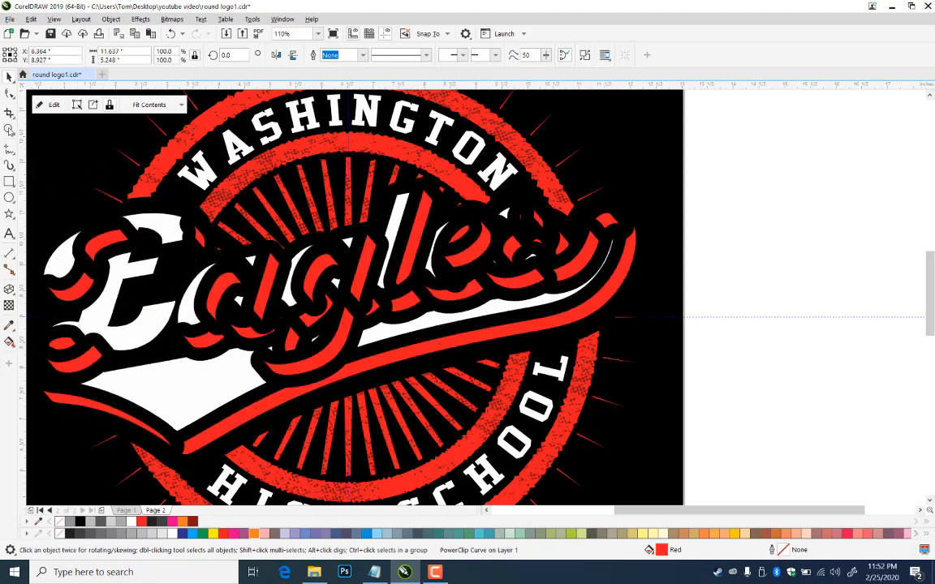
key("ctrl+shift+z")
- Try to bring the selected white lettering and tail curves in front of the textured red shadow
left_click(9, 130)
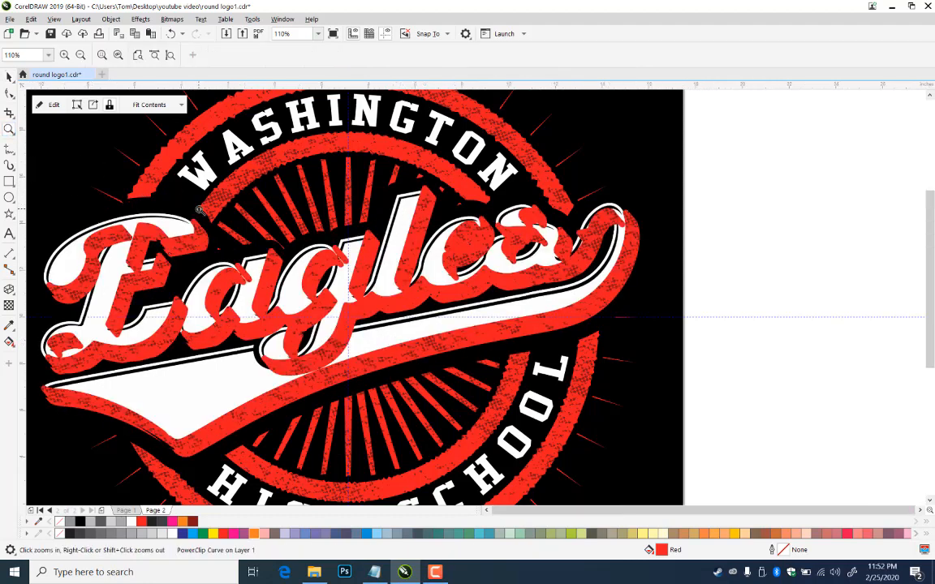
right_click(200, 210)
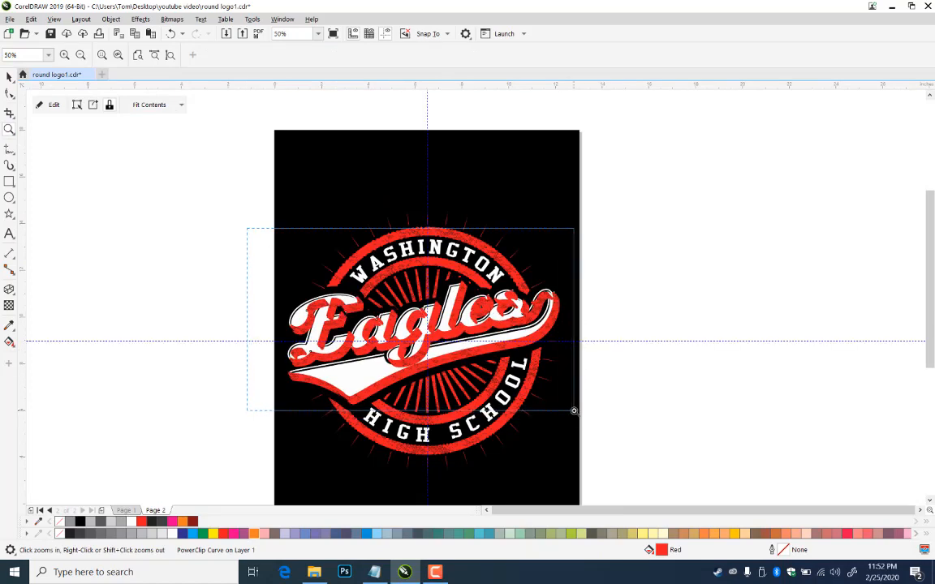
left_click(580, 404)
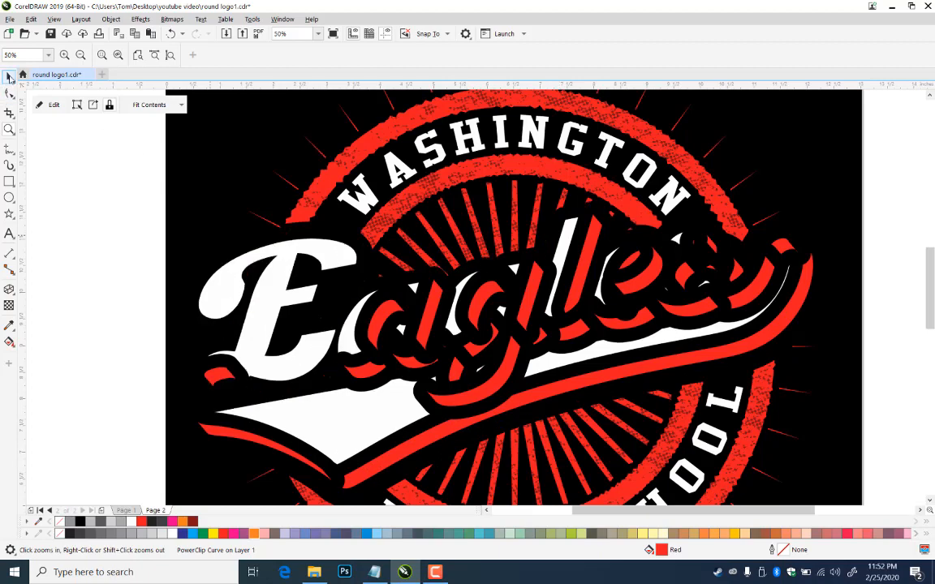
left_click(10, 75)
left_click(208, 344)
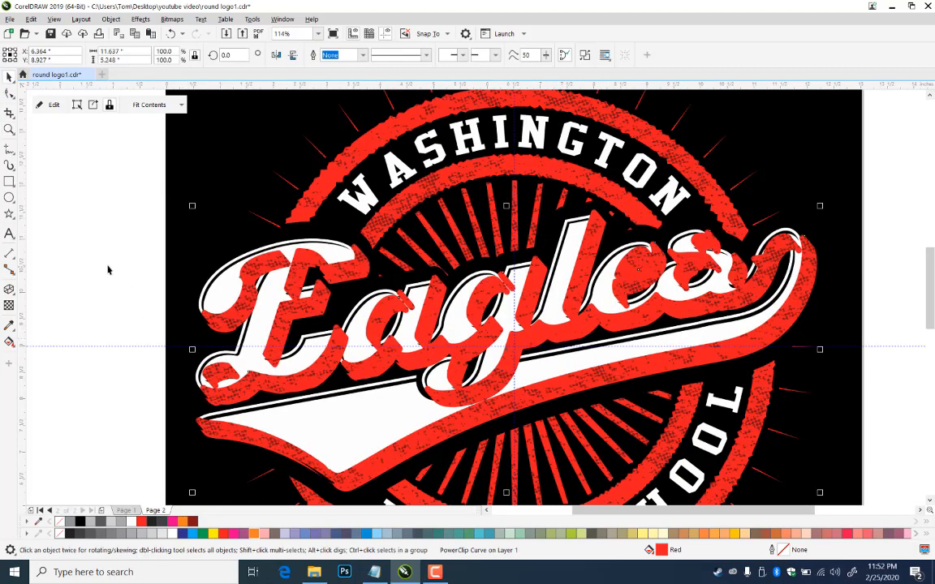
left_click(91, 240)
left_click(223, 303)
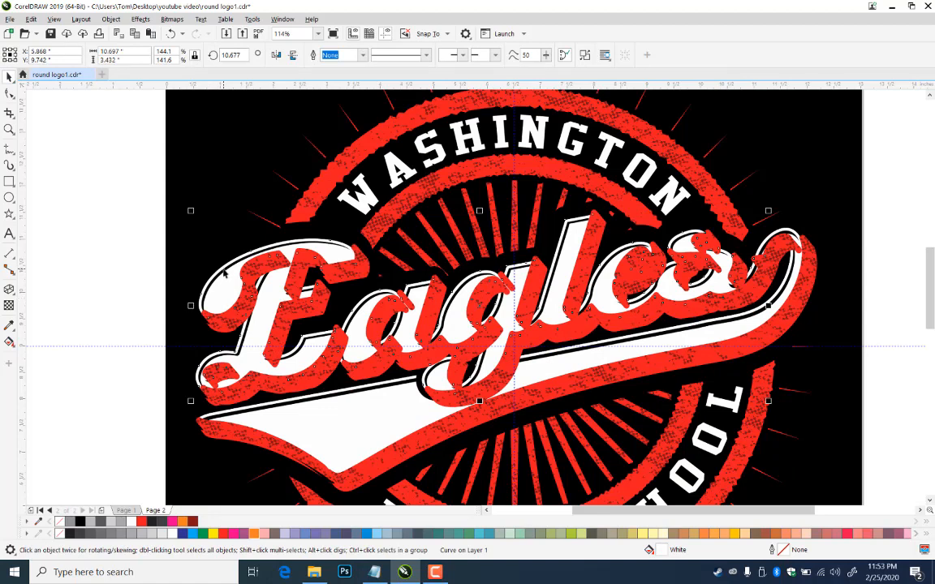
left_click(224, 272, "shift")
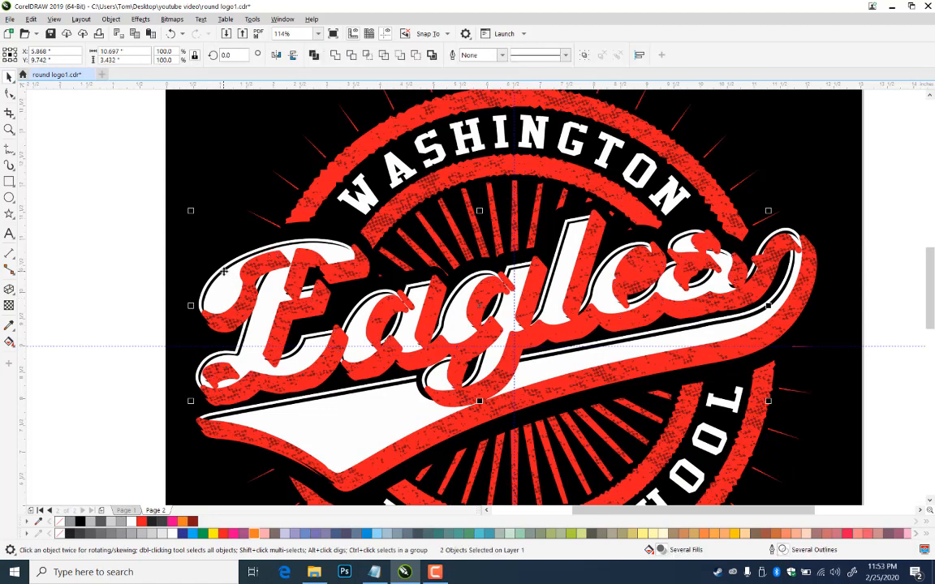
left_click(351, 426, "shift")
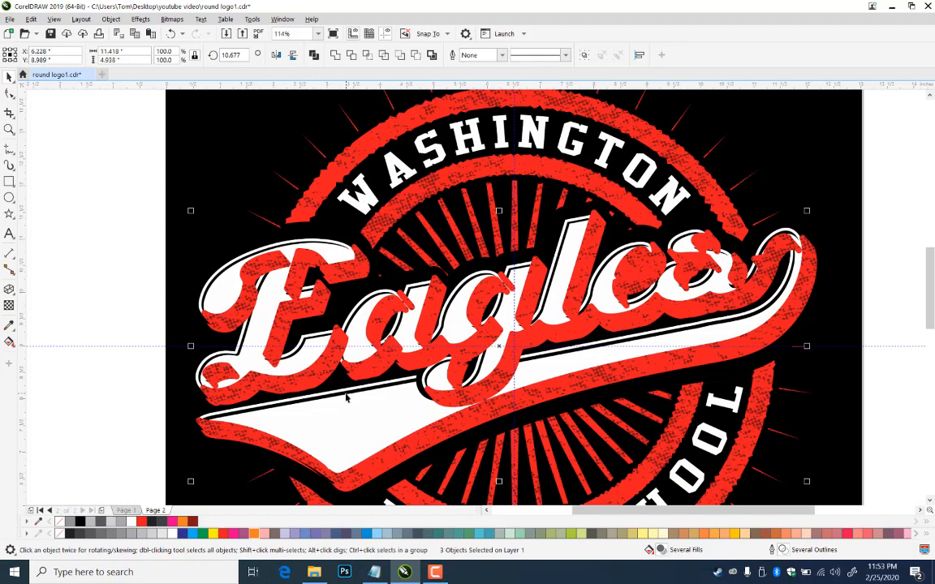
left_click(313, 359, "shift")
left_click(700, 274, "shift")
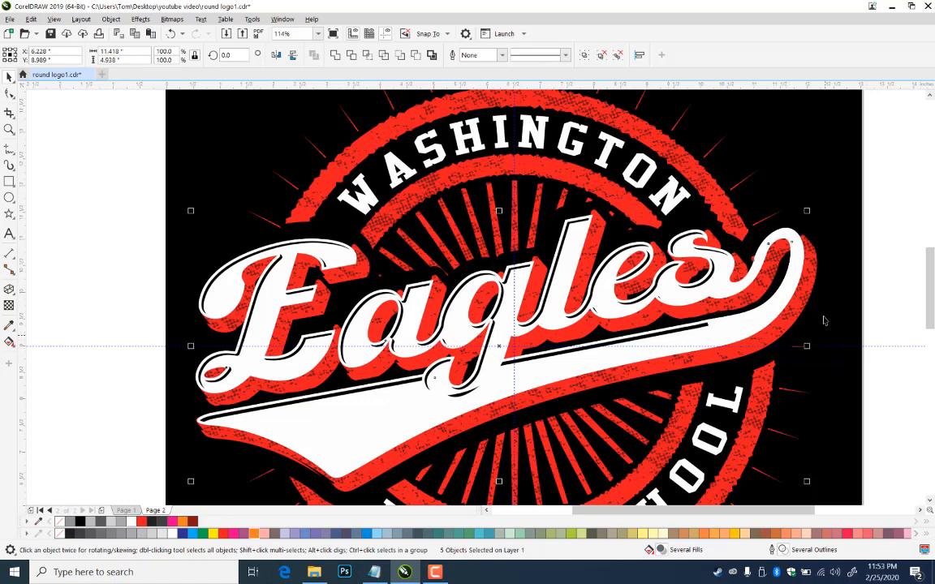
left_click(876, 280)
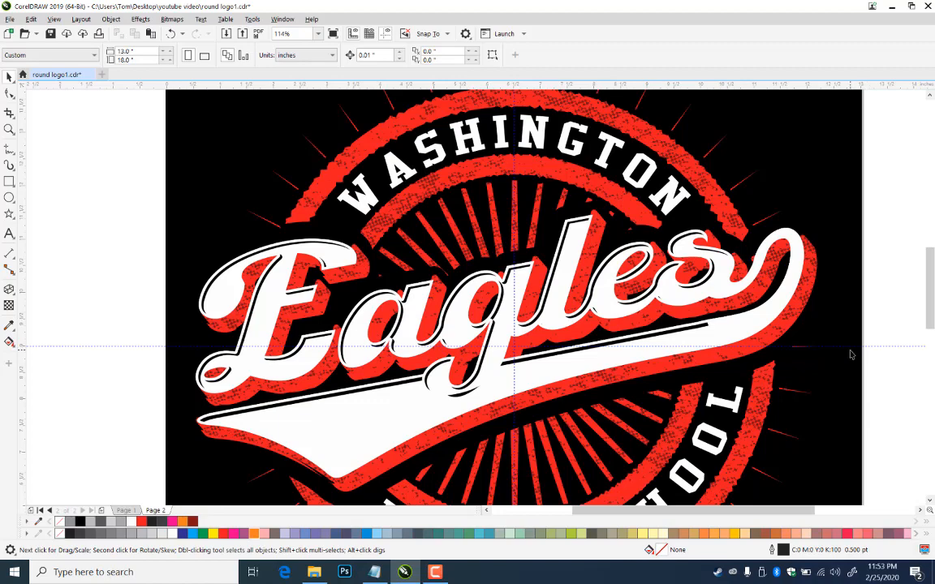
- Undo the last reordering and bring all seven lettering and tail objects, including the tail outline, in front of the textured red shadow
key("ctrl+z")
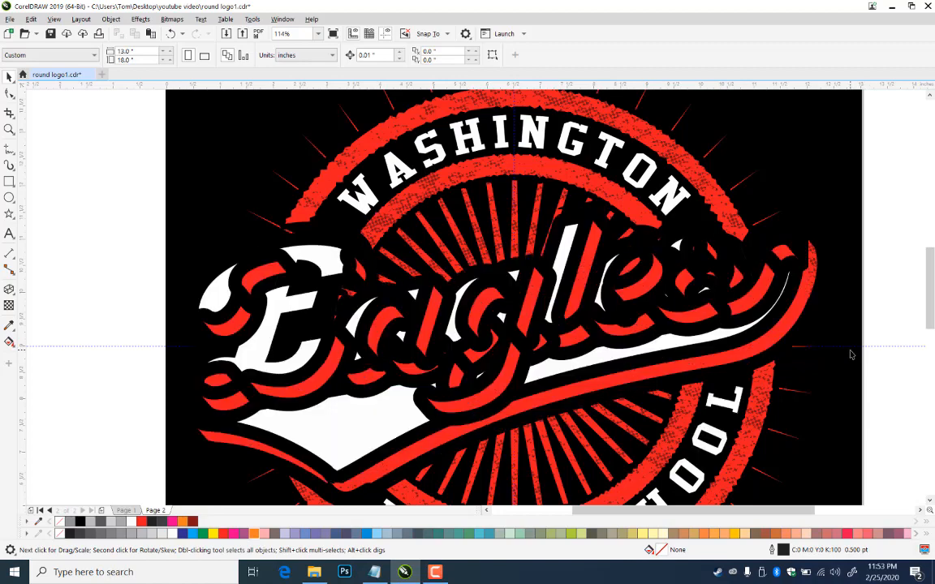
key("ctrl+z")
key("ctrl+z")
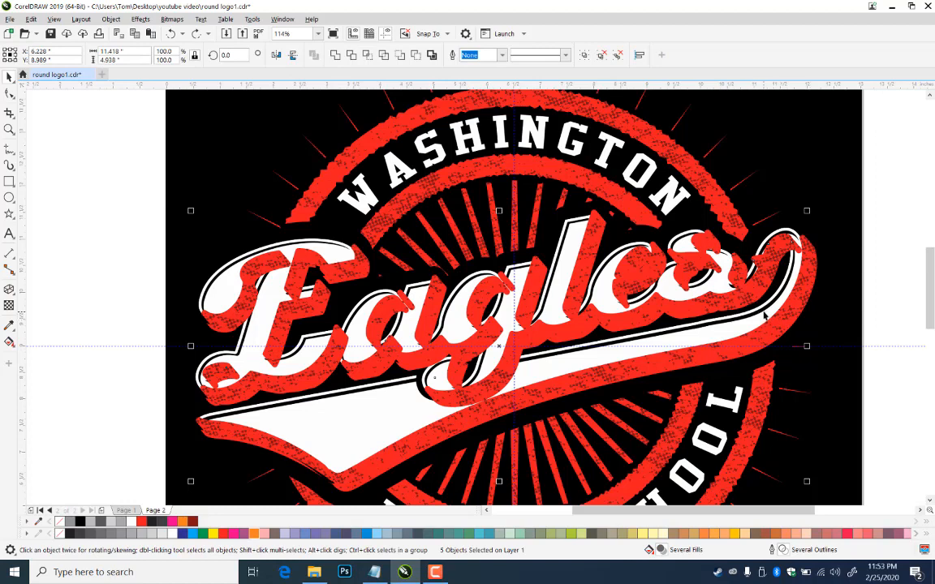
key("ctrl+z")
left_click(785, 228, "shift")
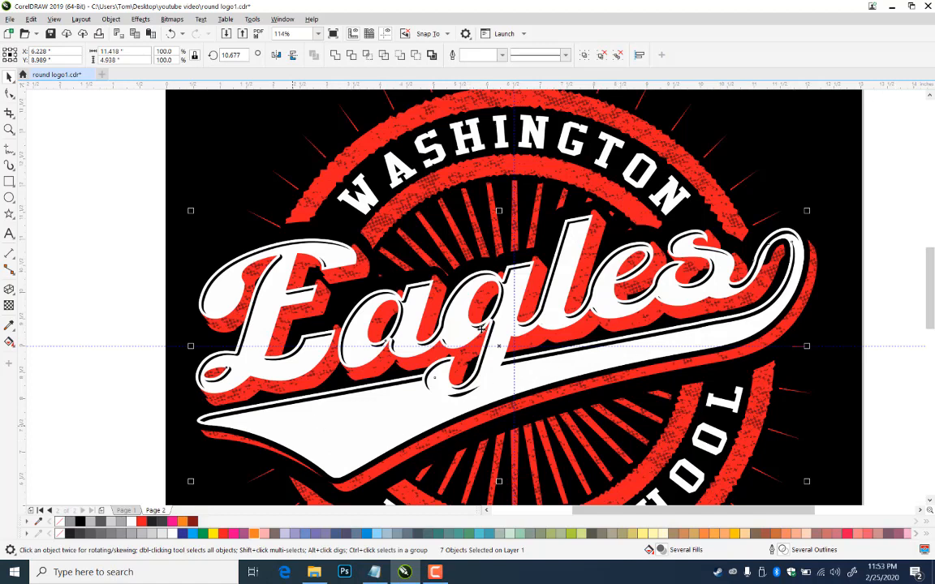
left_click(867, 200)
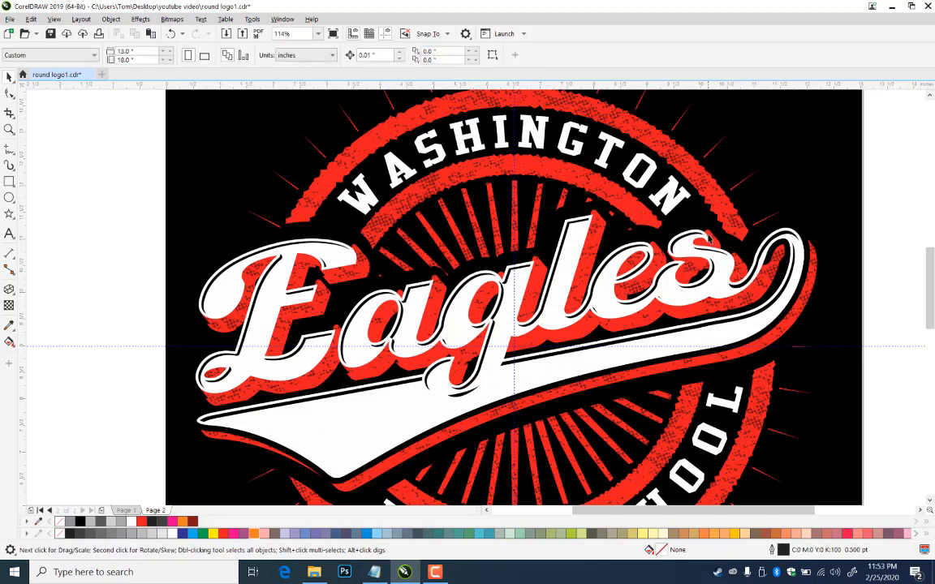
- Reorder the white lettering curve with the 16 pt black outline so it sits above the textured red shadow
left_click(703, 234)
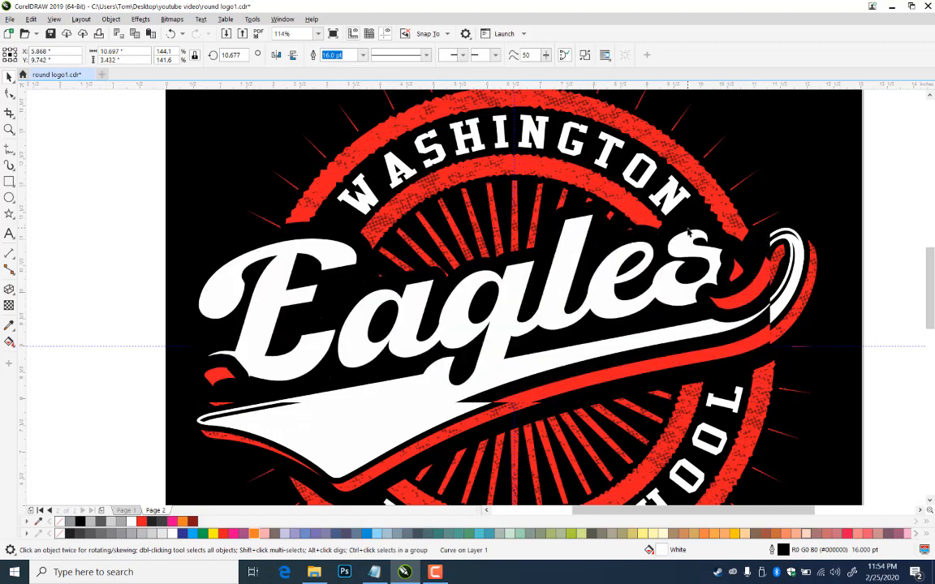
key("ctrl+z")
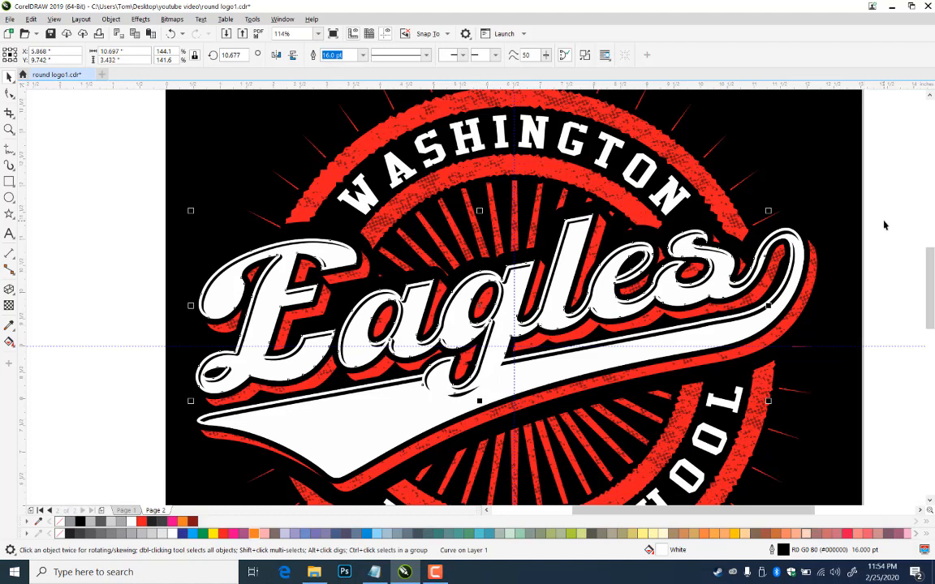
left_click(852, 372)
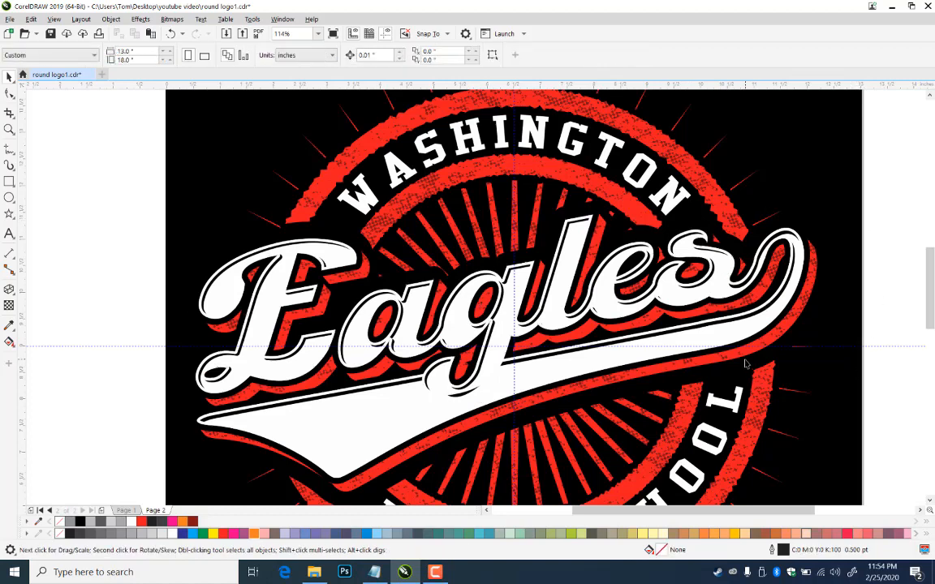
- Ungroup the tail group beneath the Eagles lettering so its white curve can be selected separately from the black one
left_click(467, 396, "ctrl")
key("ctrl+u")
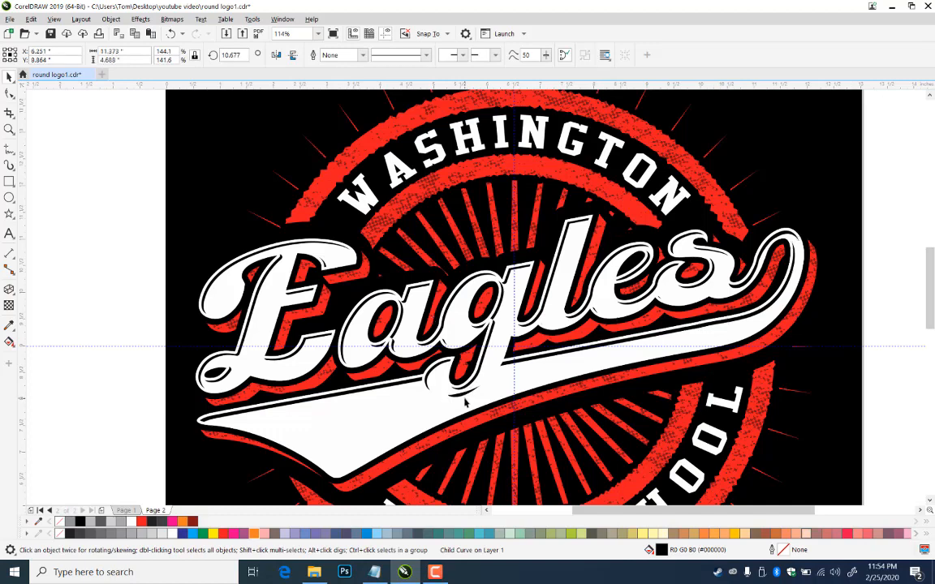
left_click(468, 391)
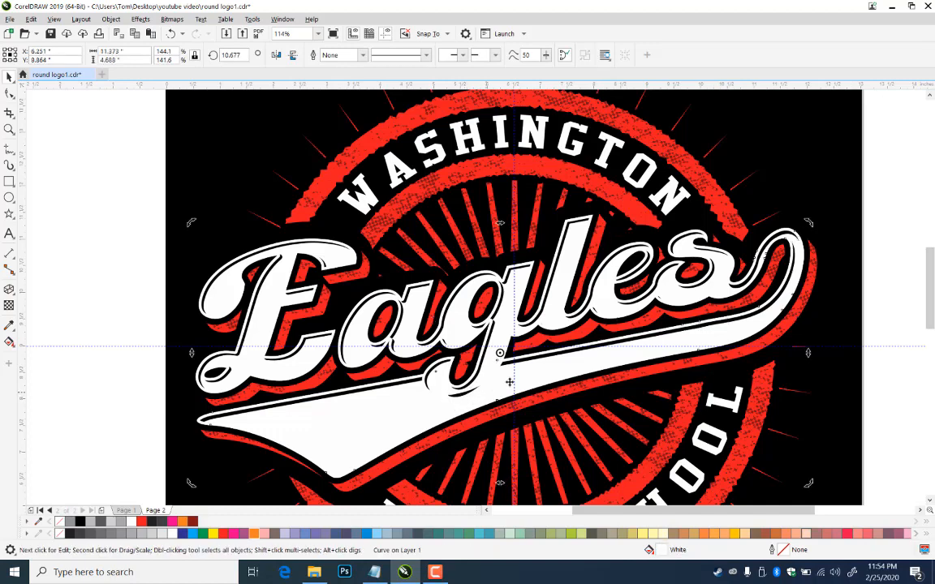
left_click(512, 327)
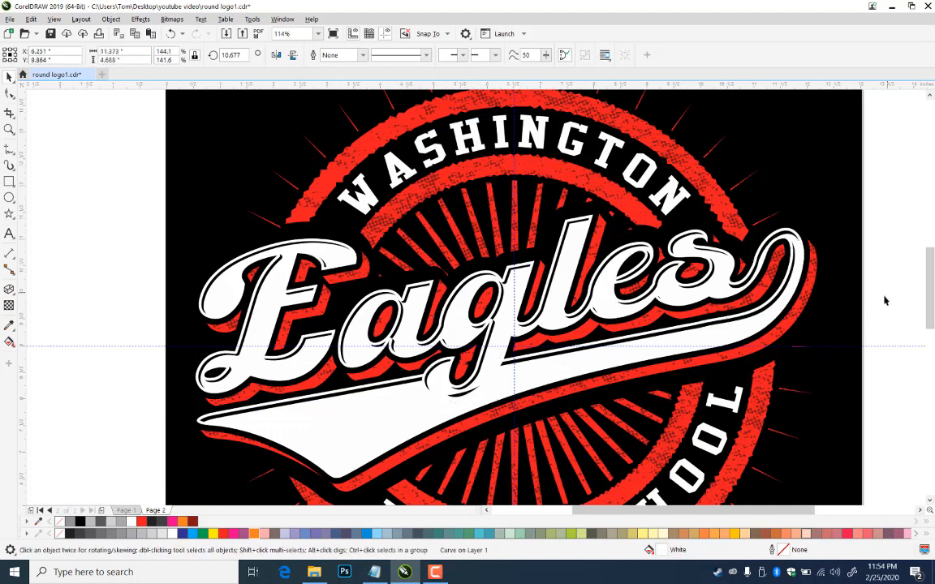
key("Escape")
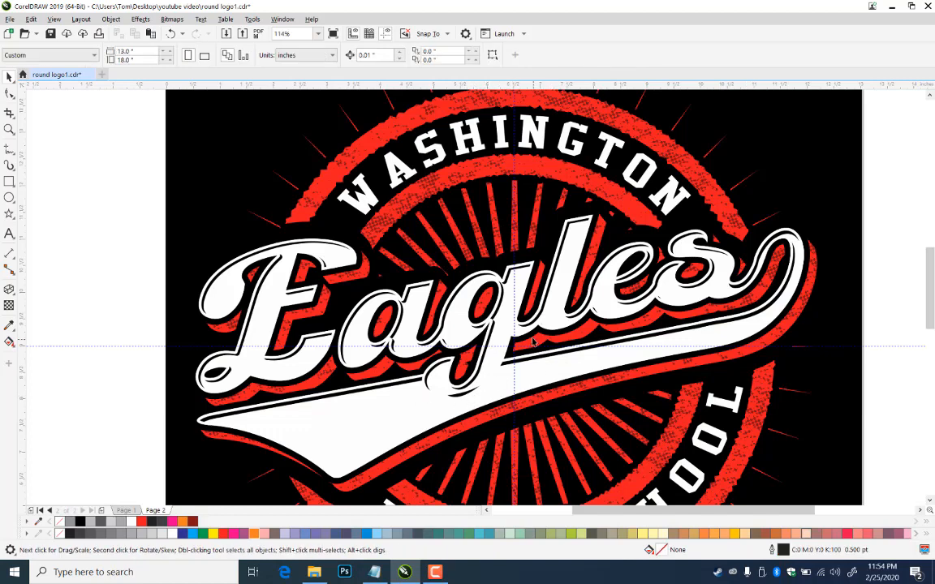
- Reorder the Eagles lettering curve with the 16 pt black outline to sit in front of the tail but behind the top white lettering
left_click(481, 310)
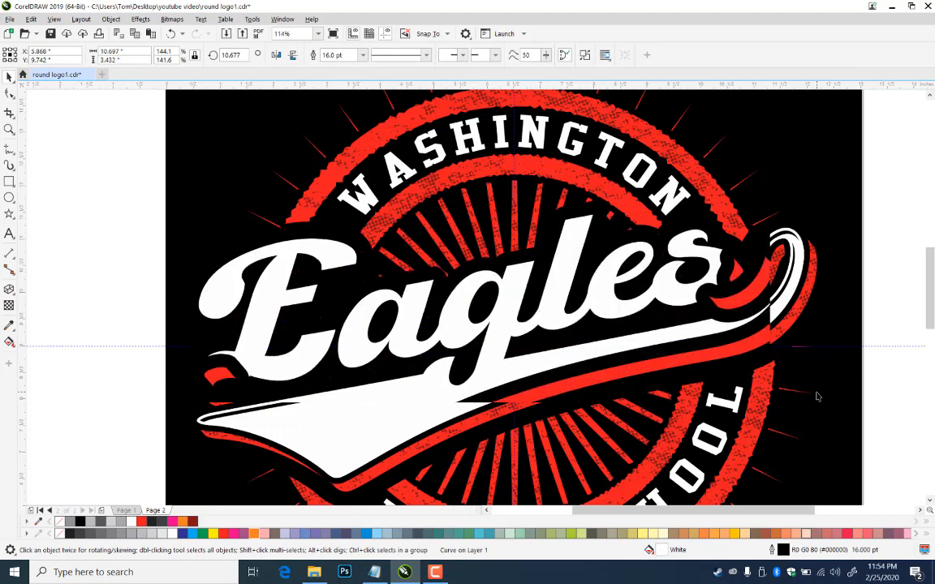
key("ctrl+z")
key("ctrl+z")
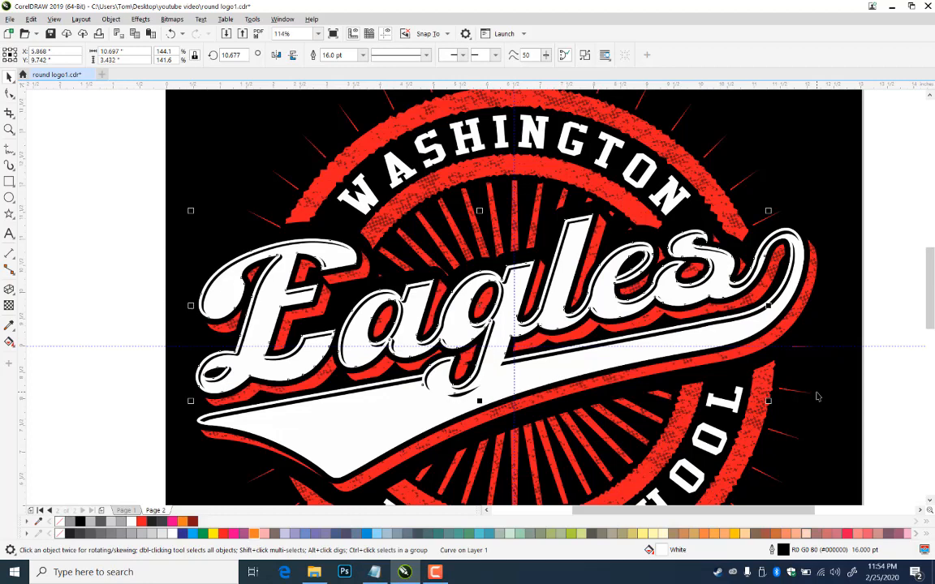
key("Escape")
key("ctrl+z")
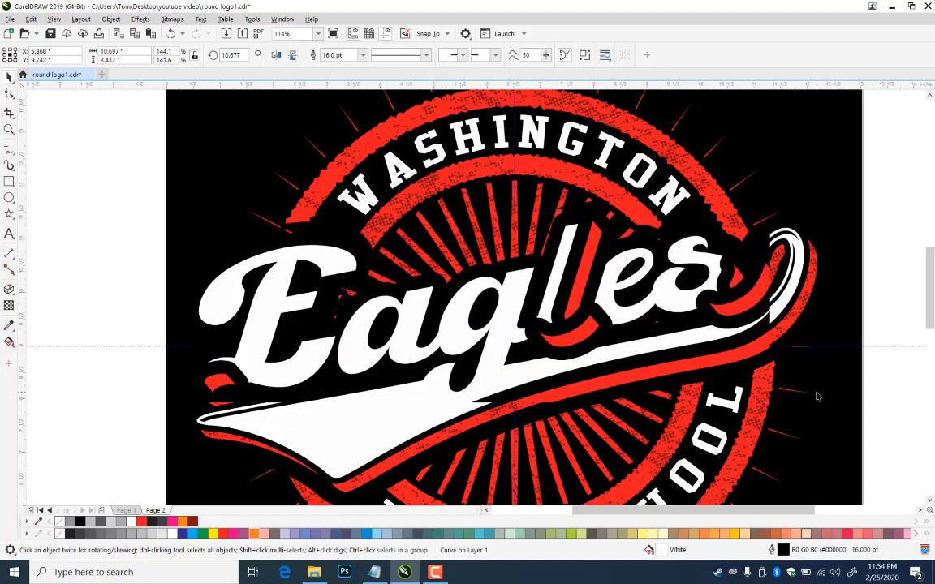
key("ctrl+z")
key("ctrl+shift+z")
key("ctrl+shift+z")
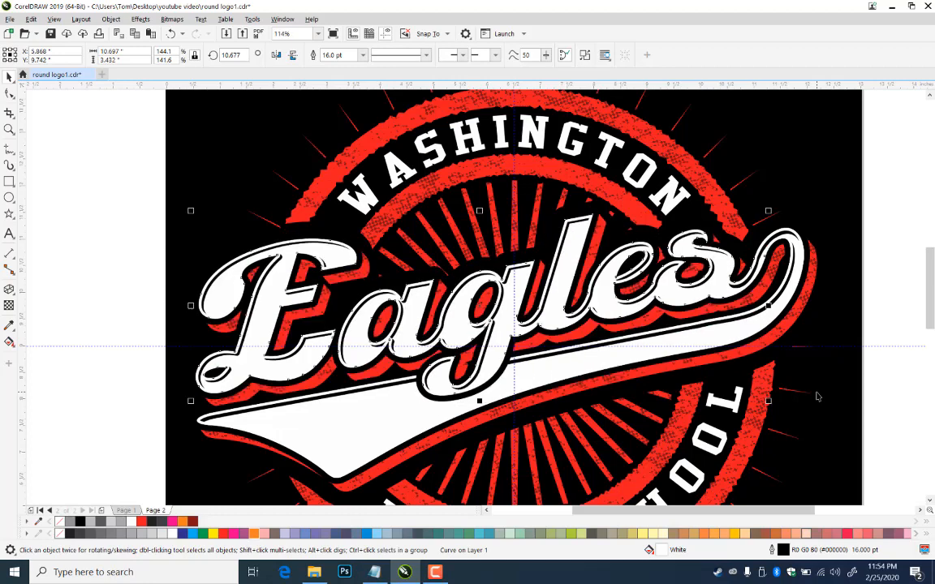
left_click(874, 236)
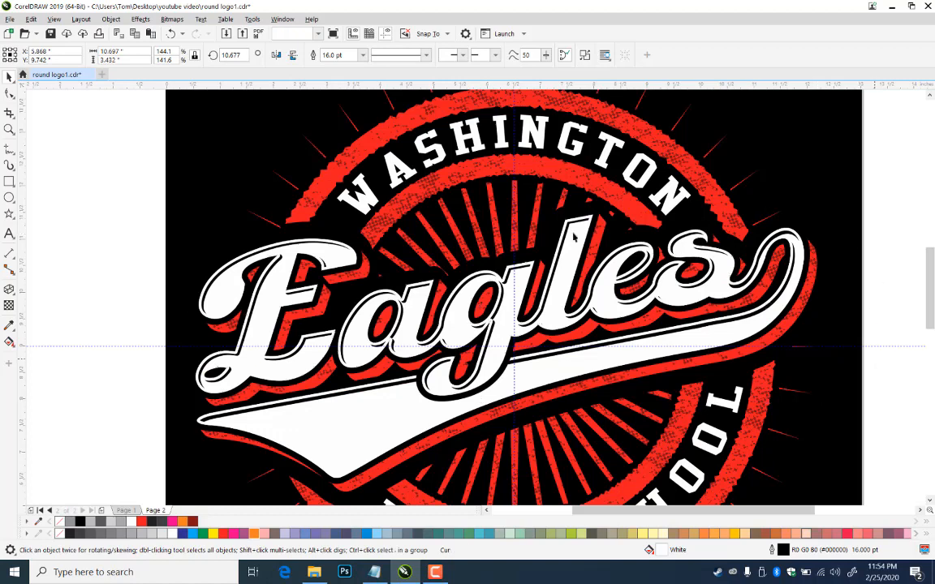
- Save the document and view the whole distressed round logo
left_click(9, 130)
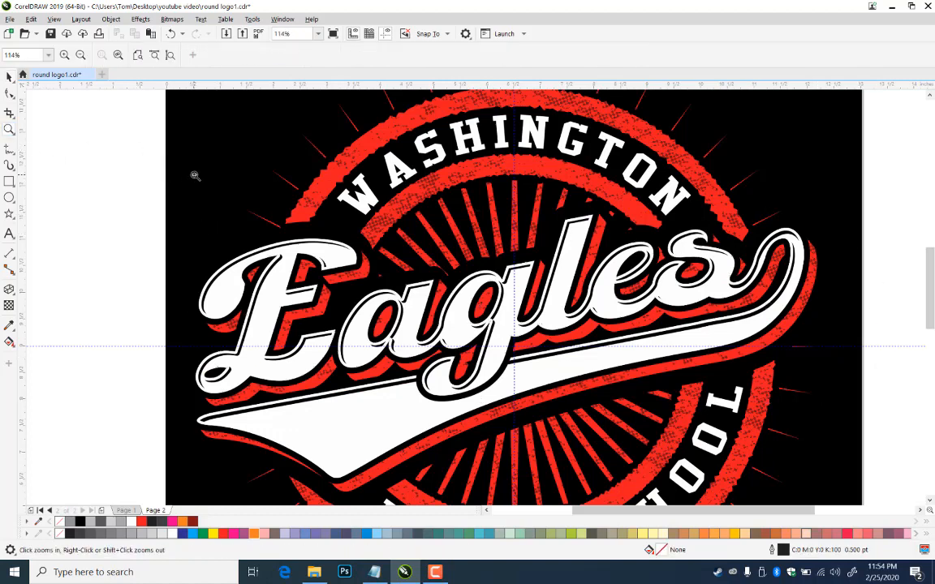
right_click(307, 258)
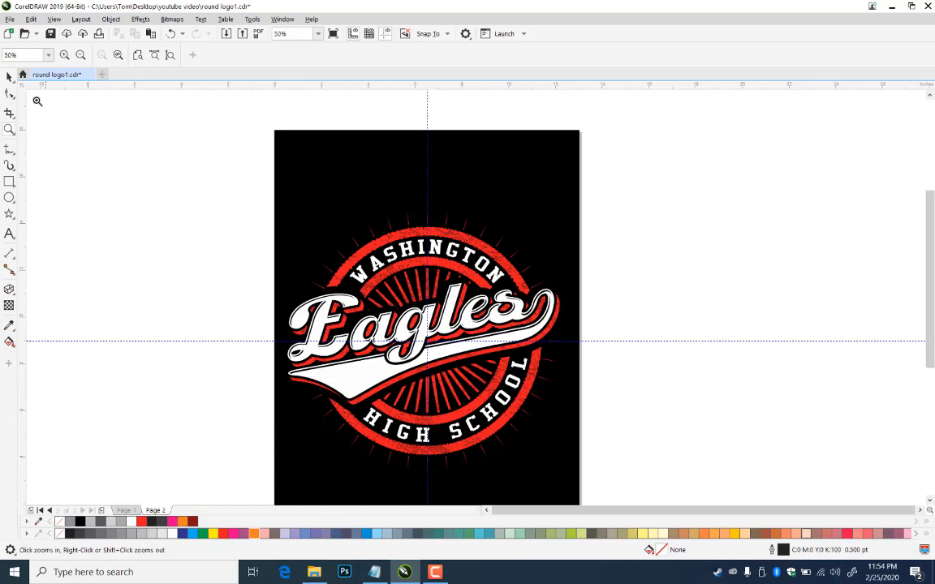
left_click(9, 76)
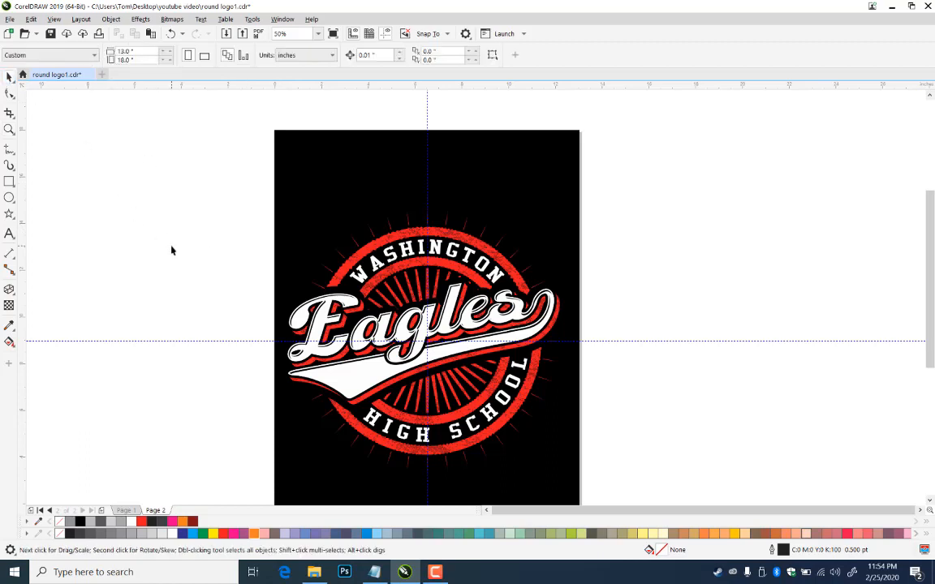
key("ctrl+s")
left_click(9, 128)
left_click_drag(239, 210, 563, 468)
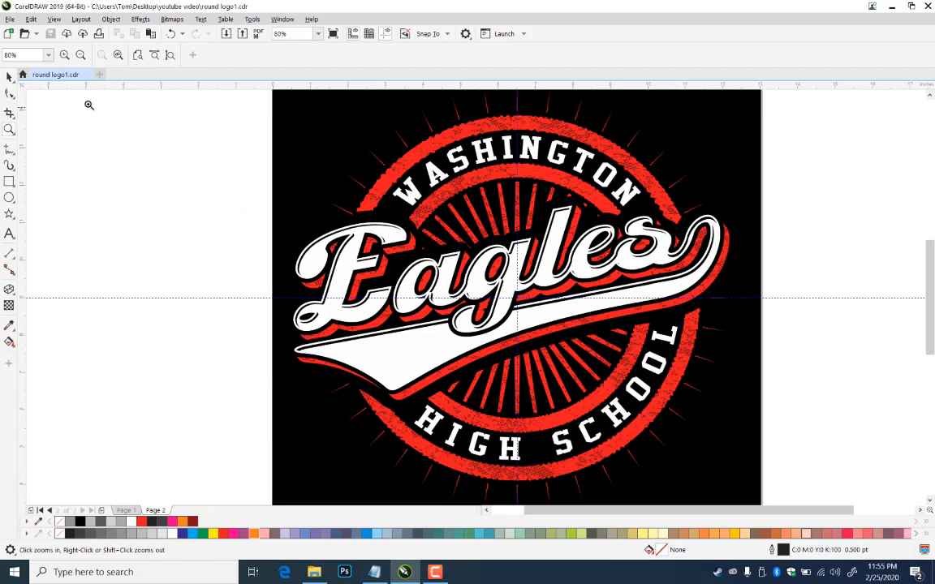
left_click(10, 77)
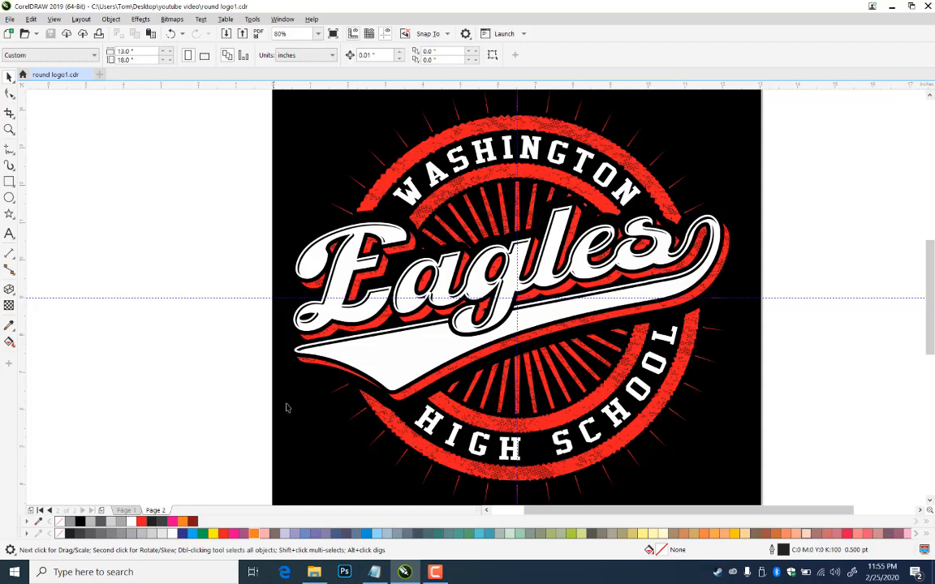
left_click(437, 573)
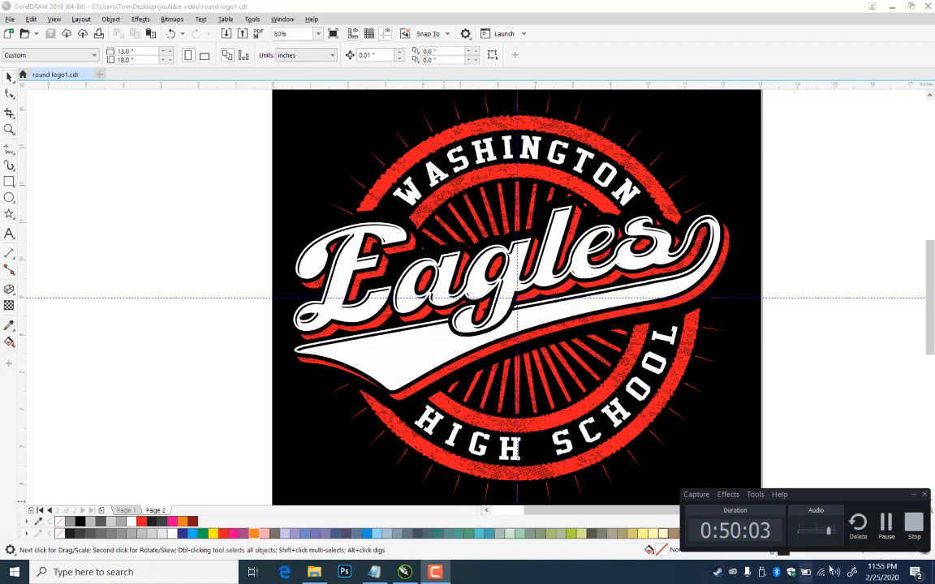